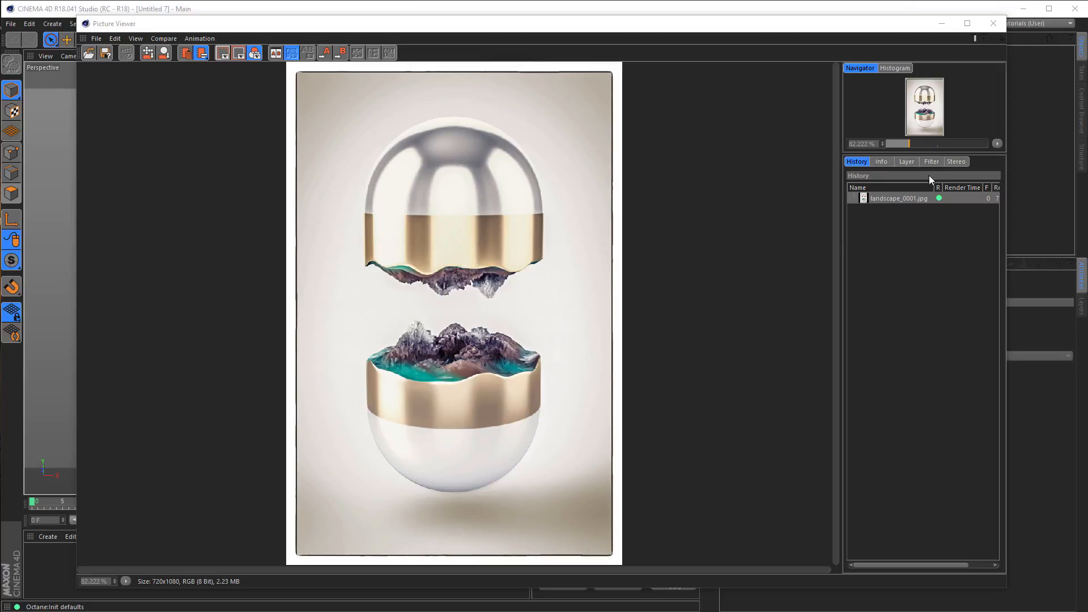
Add a capsule primitive to the empty scene and convert it to an editable polygon object.
click(994, 23)
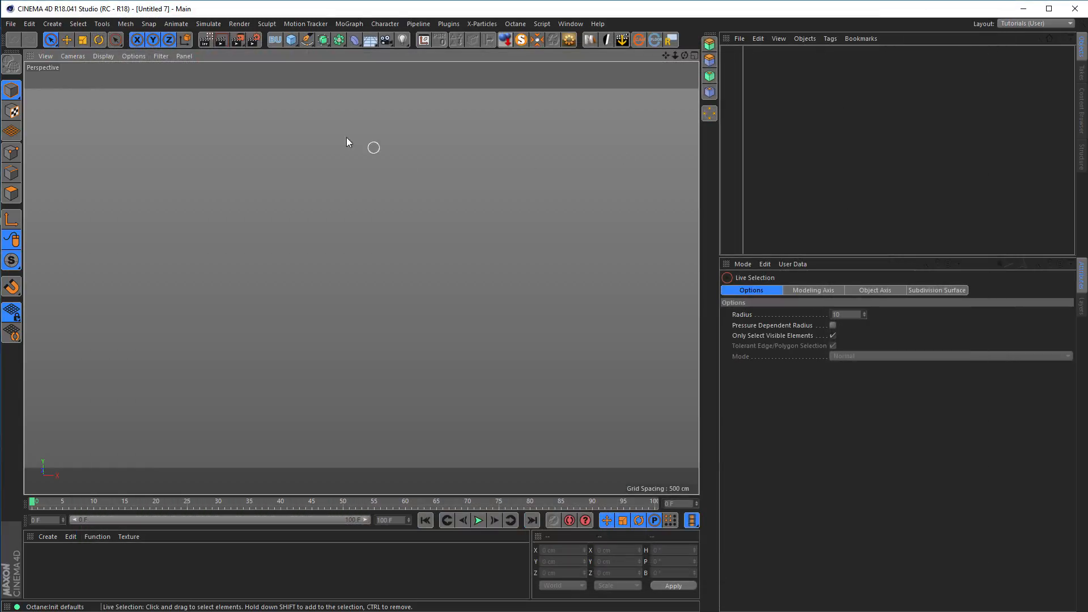
click(291, 39)
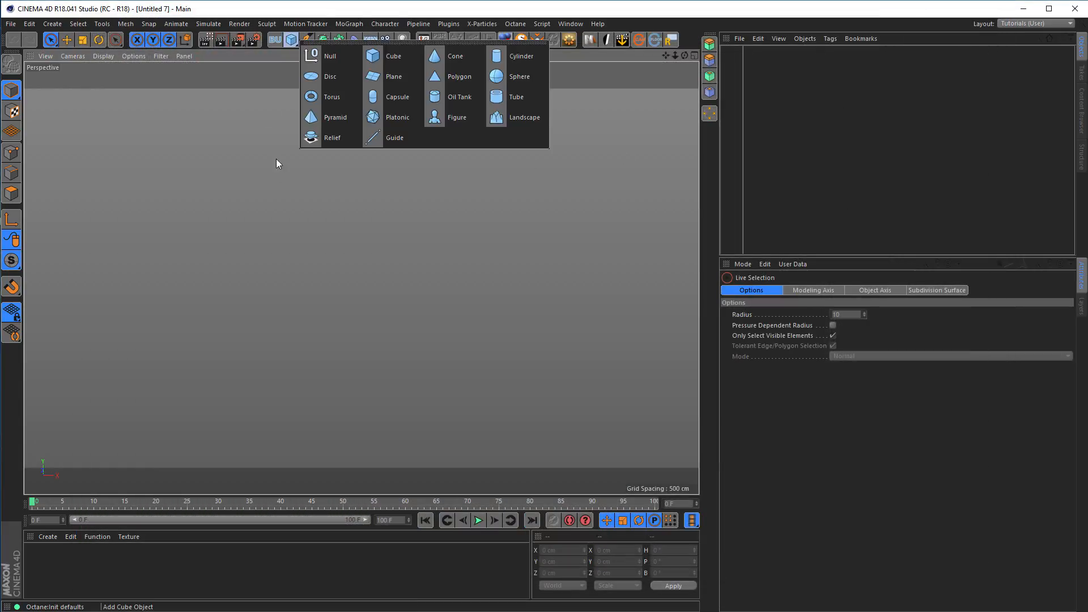
click(397, 97)
alt+middle_drag(357, 292, 369, 226)
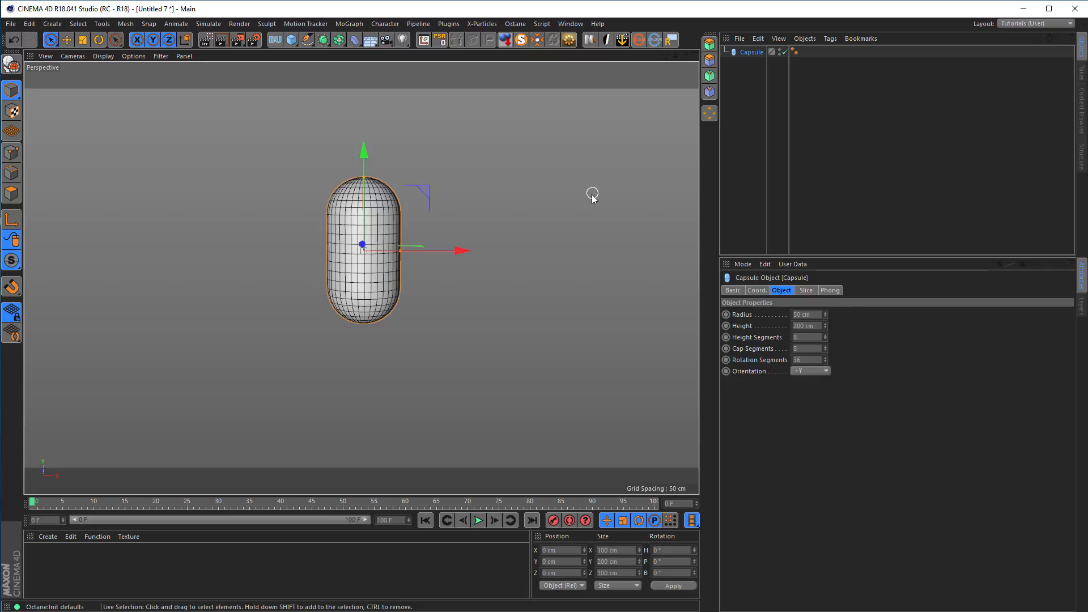
key(c)
Delete the points of the capsule's upper half, including the middle row, in the Right view.
scroll(396, 255, up, 3)
middle_click(434, 253)
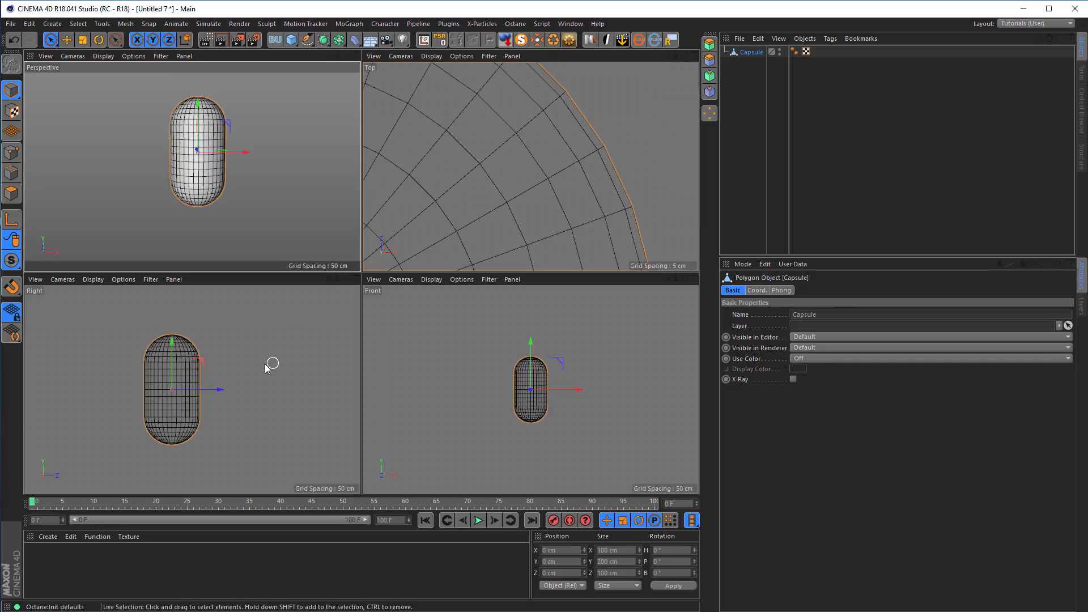
middle_click(270, 366)
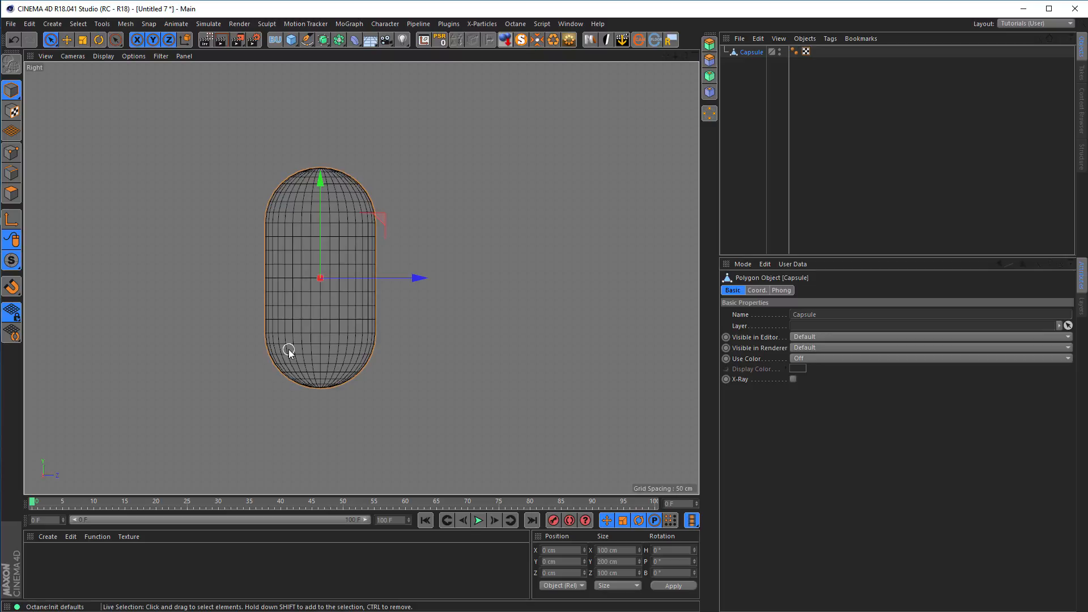
key(0)
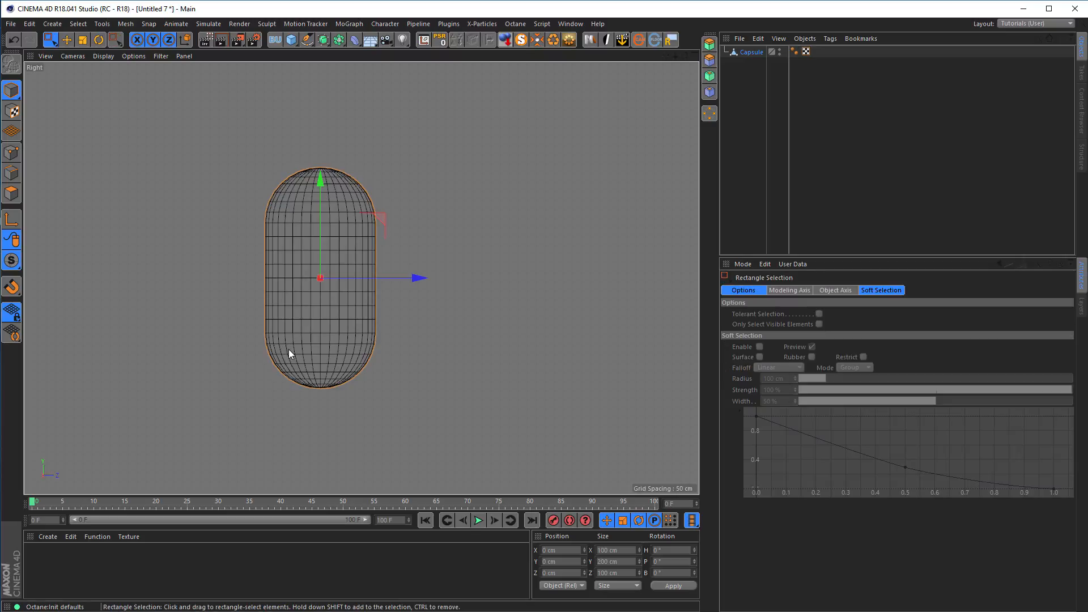
key(Return)
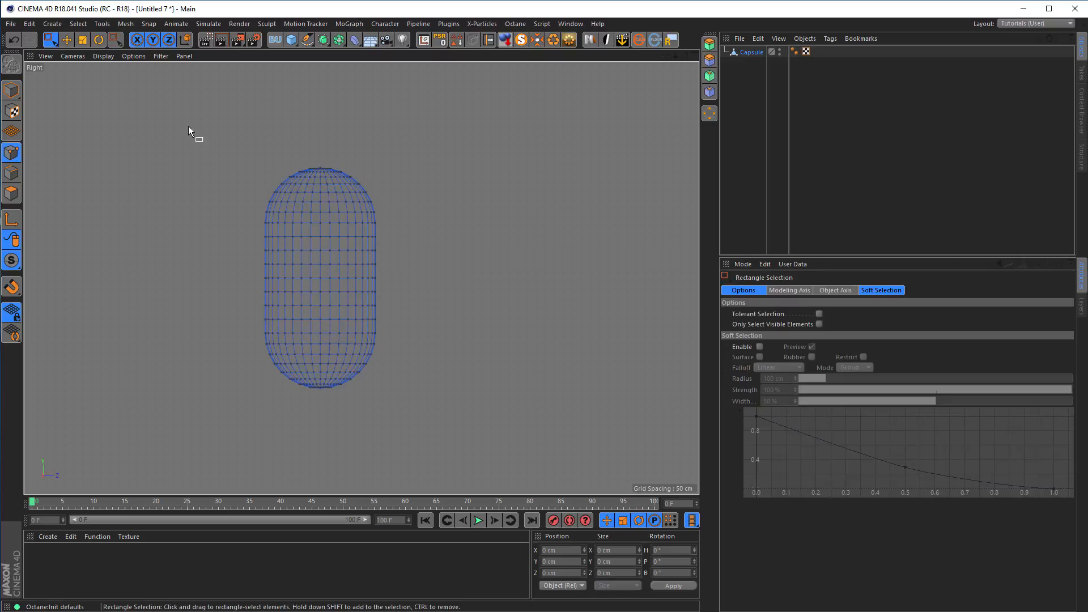
drag(185, 116, 447, 291)
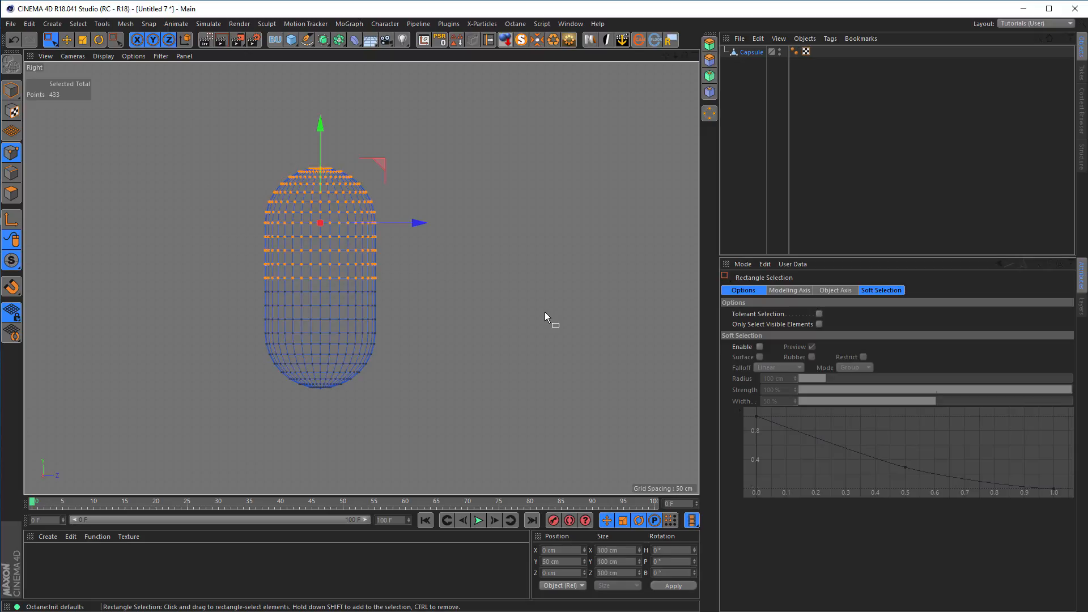
key(Delete)
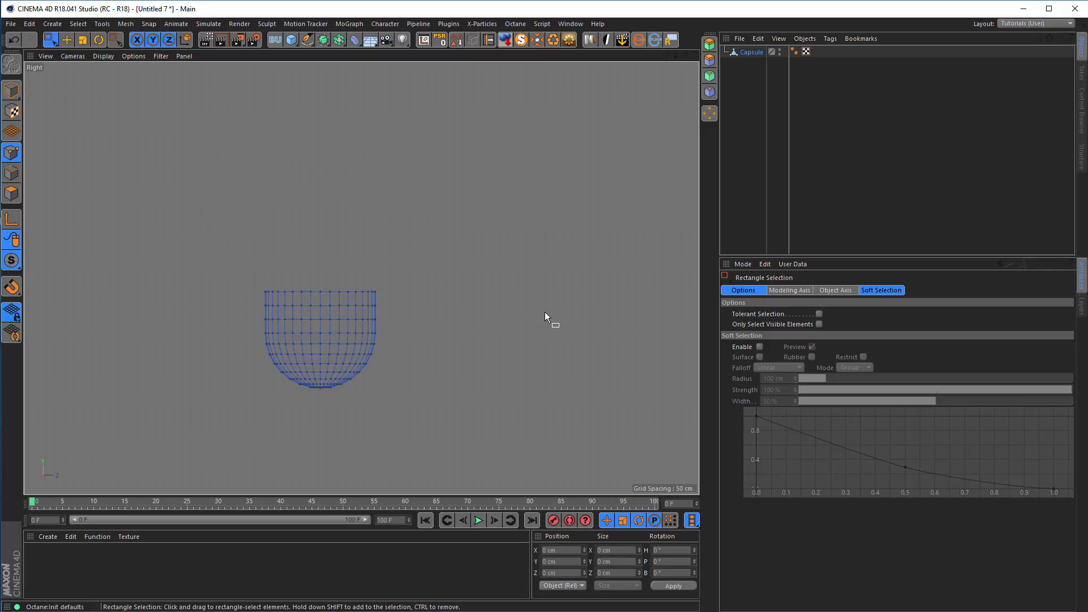
Select the edge loop around the half capsule's open rim in the Perspective view.
middle_click(484, 345)
middle_click(223, 209)
alt+right_drag(373, 321, 454, 295)
alt+drag(373, 320, 377, 295)
mouse_move(377, 295)
alt+right_down()
mouse_move(407, 258)
mouse_move(416, 280)
mouse_move(391, 286)
alt+right_up()
alt+middle_drag(391, 287, 406, 264)
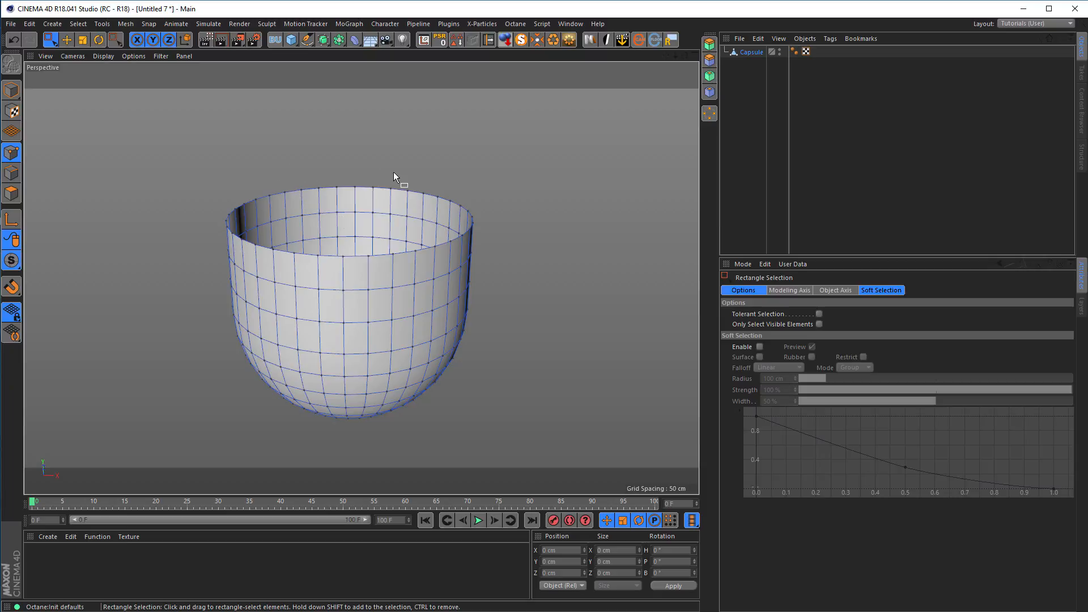
alt+middle_drag(386, 189, 413, 182)
mouse_move(398, 202)
alt+mouse_down()
mouse_move(396, 192)
mouse_move(391, 215)
alt+mouse_up()
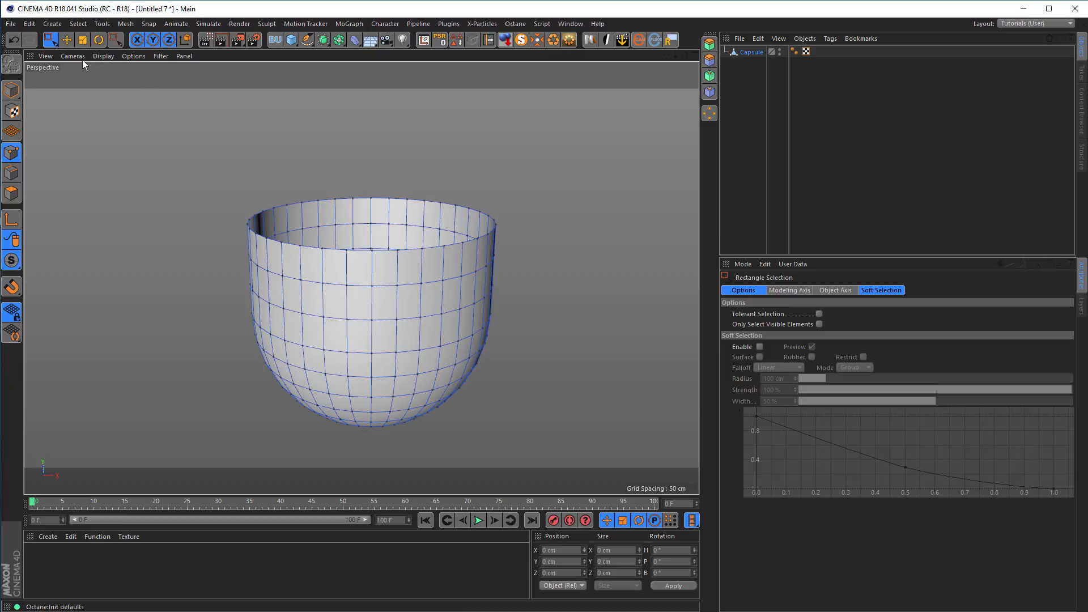
click(66, 39)
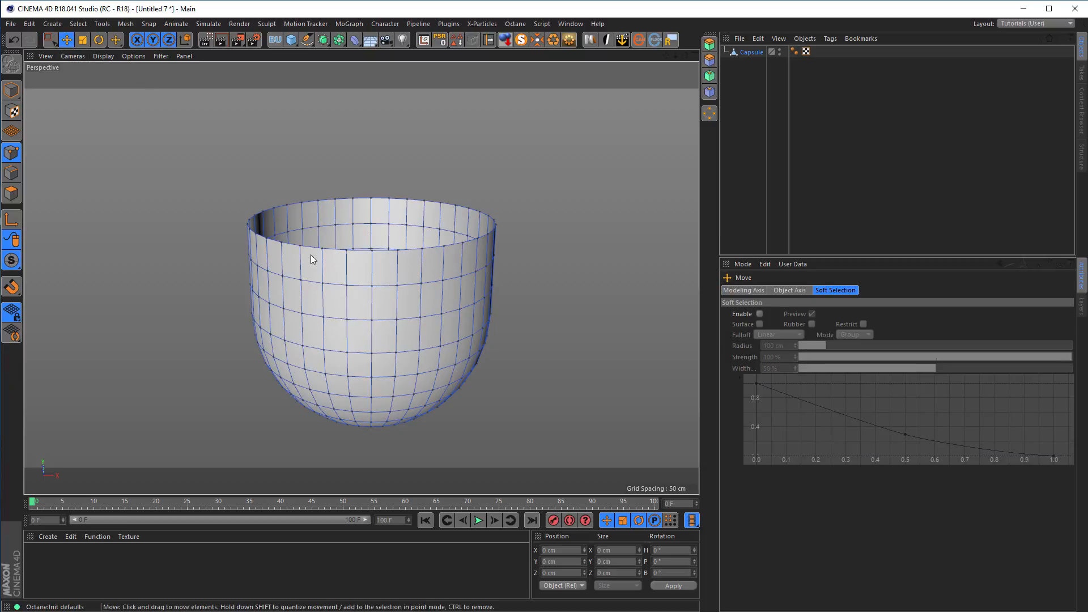
click(11, 173)
double_click(316, 252)
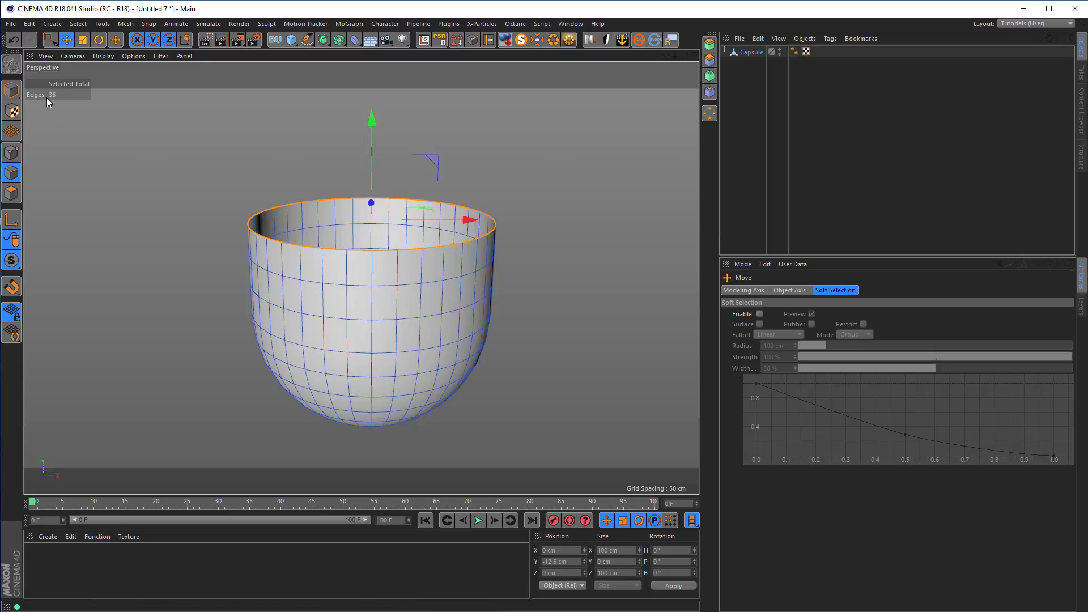
Add a Landscape object with 9 width segments and 9 depth segments.
alt+drag(349, 297, 352, 342)
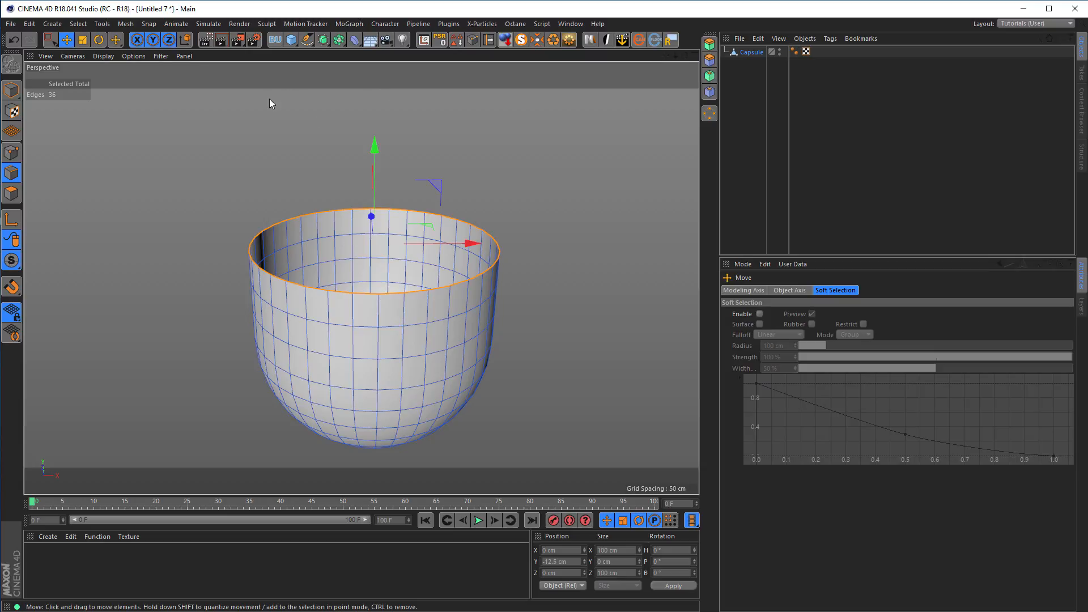
scroll(323, 246, down, 2)
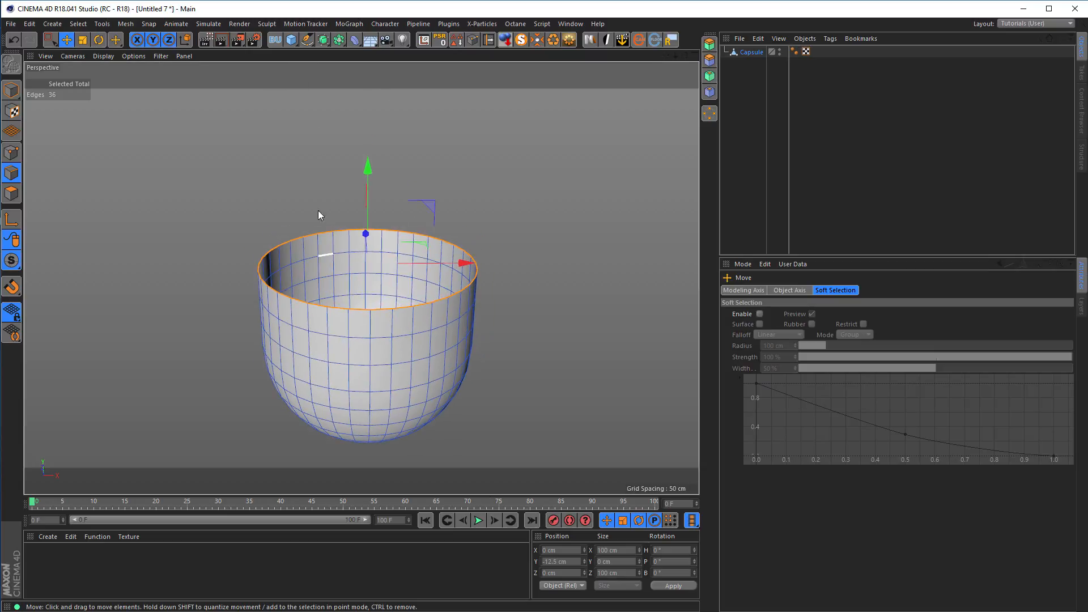
click(290, 39)
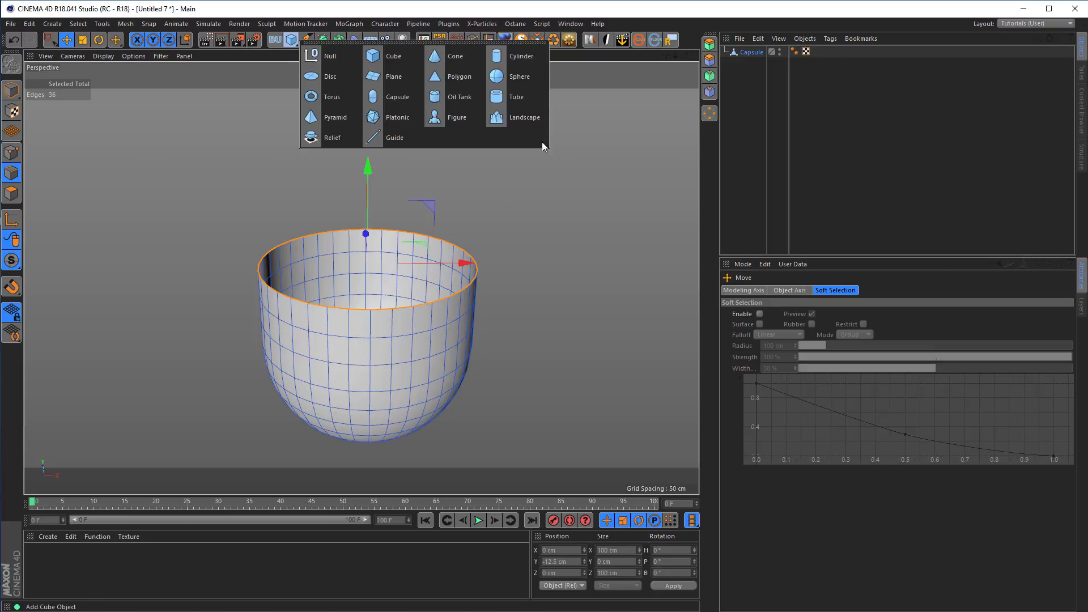
click(503, 119)
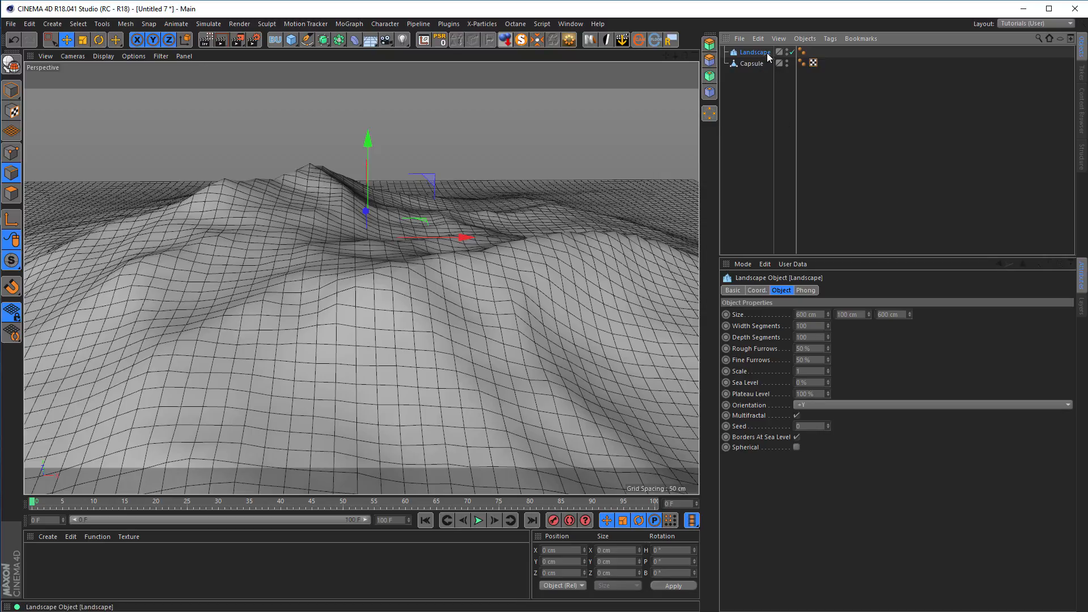
click(809, 326)
text(9)
key(Tab)
text(9)
key(Return)
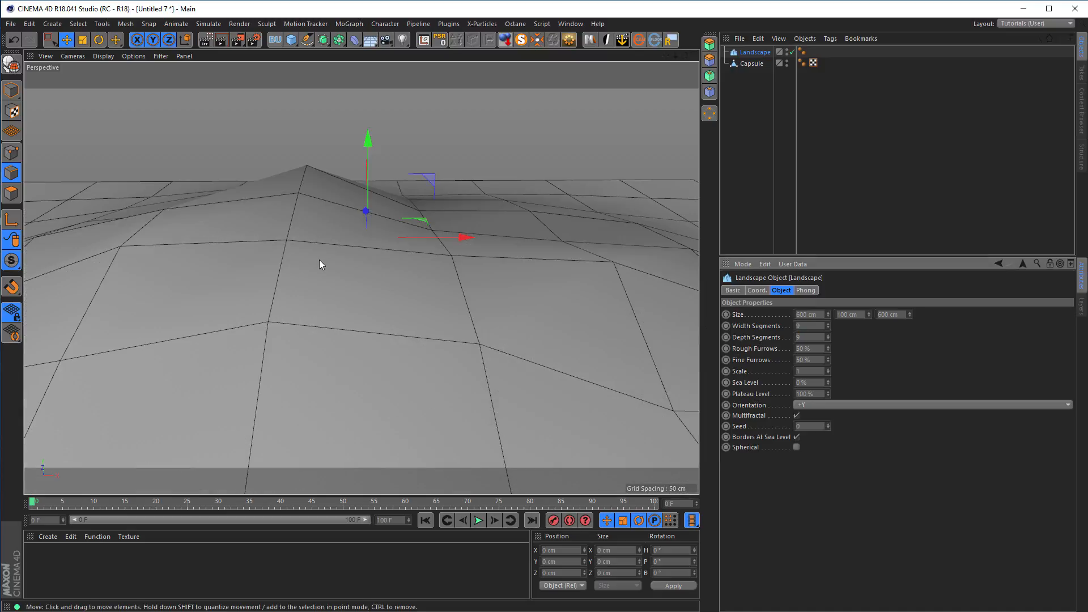
Scale the landscape down uniformly to about 66.6 cm wide and deep so it fits inside the capsule's opening.
key(t)
drag(419, 263, 60, 349)
scroll(332, 328, up, 5)
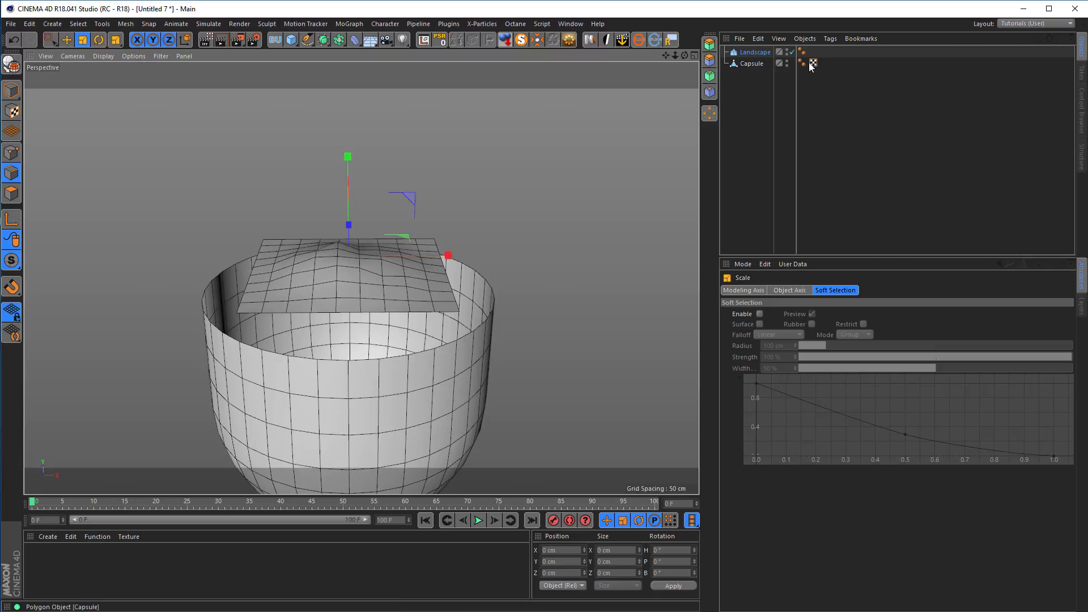
scroll(351, 274, up, 2)
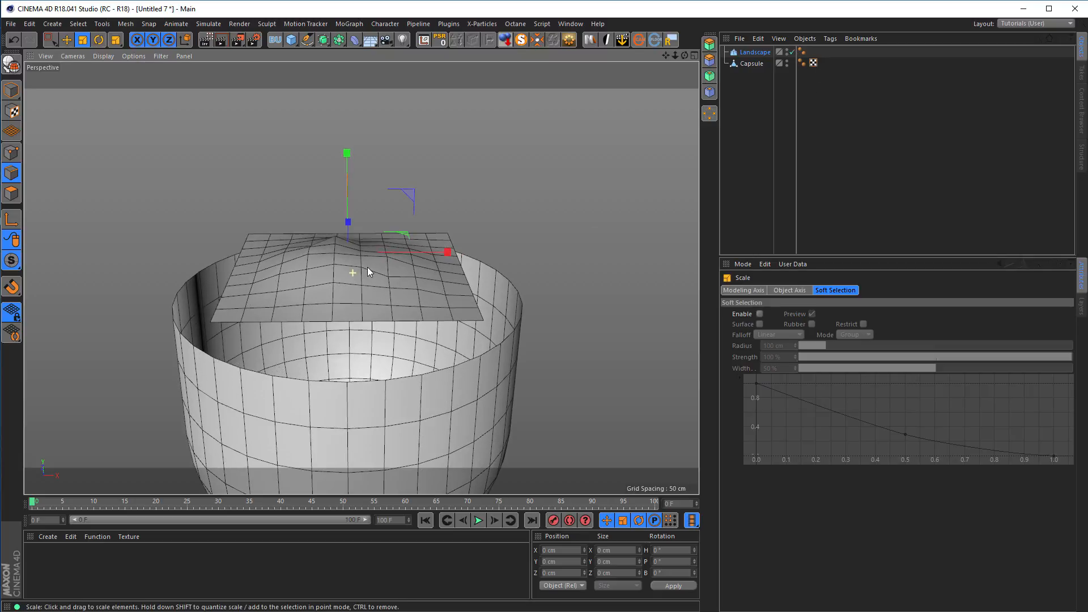
Set the landscape's height to about 26.1 cm and its Rough Furrows to 0%.
click(759, 51)
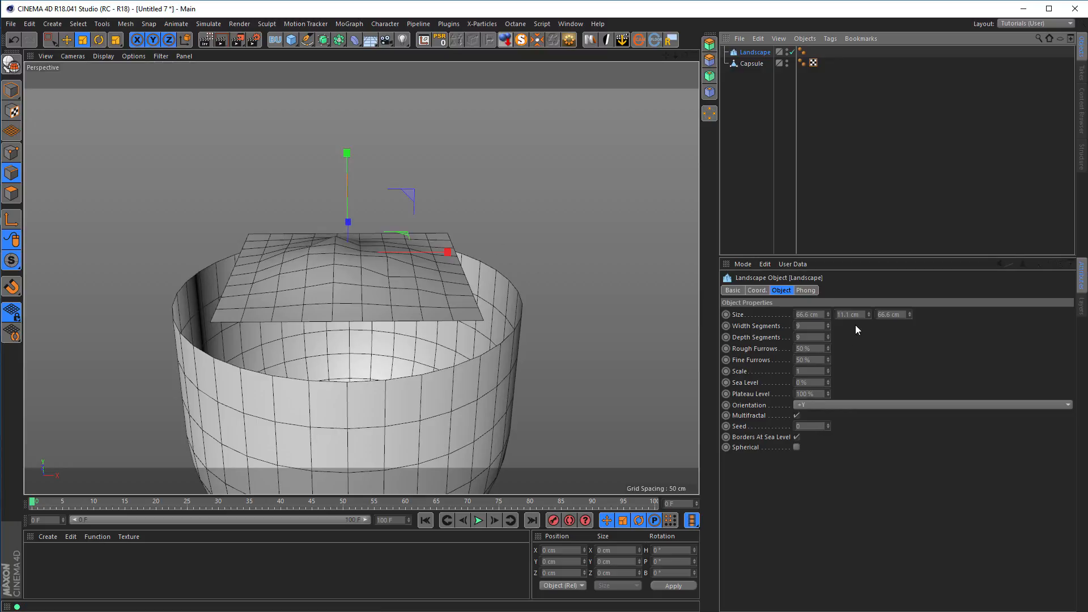
drag(871, 316, 871, 293)
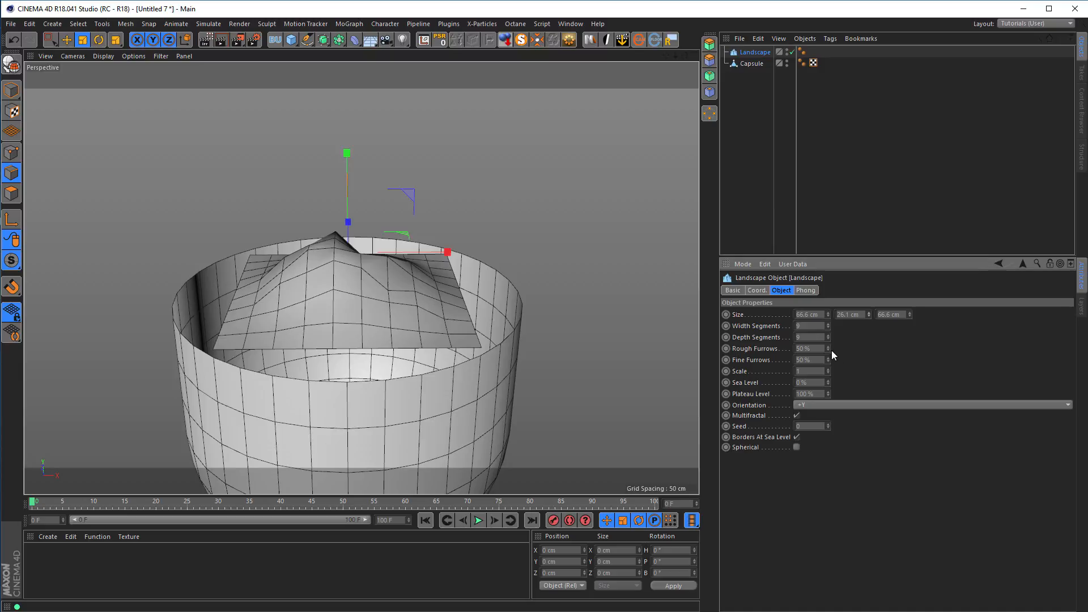
drag(828, 348, 828, 374)
alt+drag(462, 304, 495, 274)
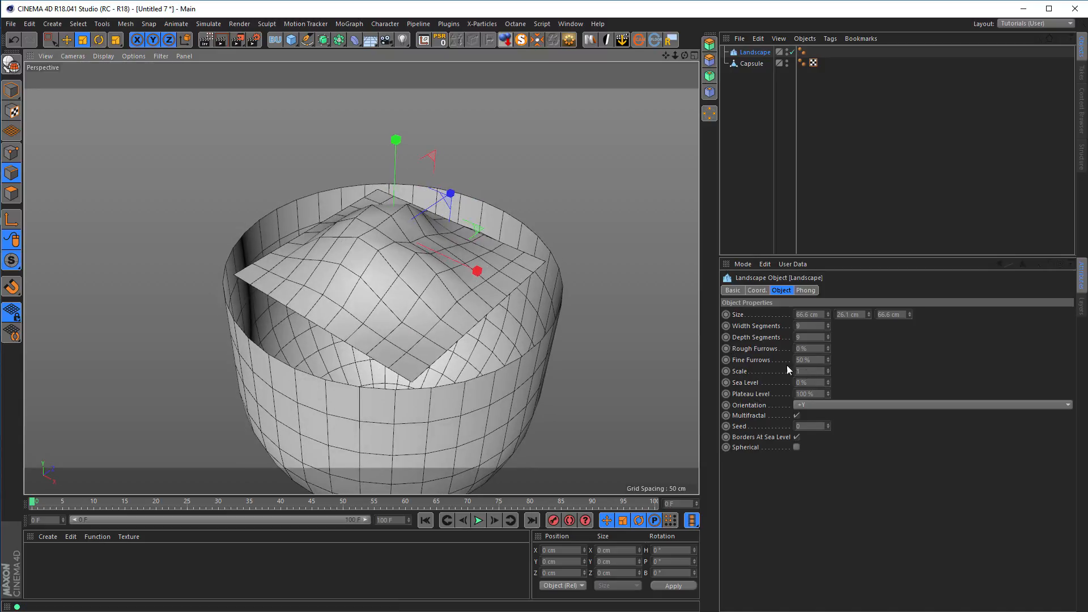
Set the landscape's Scale to 0.45 and its height to about 35.1 cm for a smoother, taller hill.
mouse_move(827, 372)
mouse_down()
mouse_move(828, 434)
mouse_move(827, 369)
mouse_up()
mouse_move(827, 371)
mouse_down()
mouse_move(828, 337)
mouse_move(827, 382)
mouse_up()
alt+drag(328, 271, 451, 285)
alt+drag(395, 250, 621, 281)
drag(868, 315, 868, 286)
alt+drag(530, 304, 453, 287)
drag(869, 314, 868, 331)
mouse_move(408, 261)
alt+mouse_down()
mouse_move(287, 273)
mouse_move(472, 290)
mouse_move(516, 306)
mouse_move(375, 239)
mouse_move(407, 260)
mouse_move(394, 235)
mouse_move(349, 226)
mouse_move(427, 226)
mouse_move(399, 232)
mouse_move(423, 230)
mouse_move(407, 253)
alt+mouse_up()
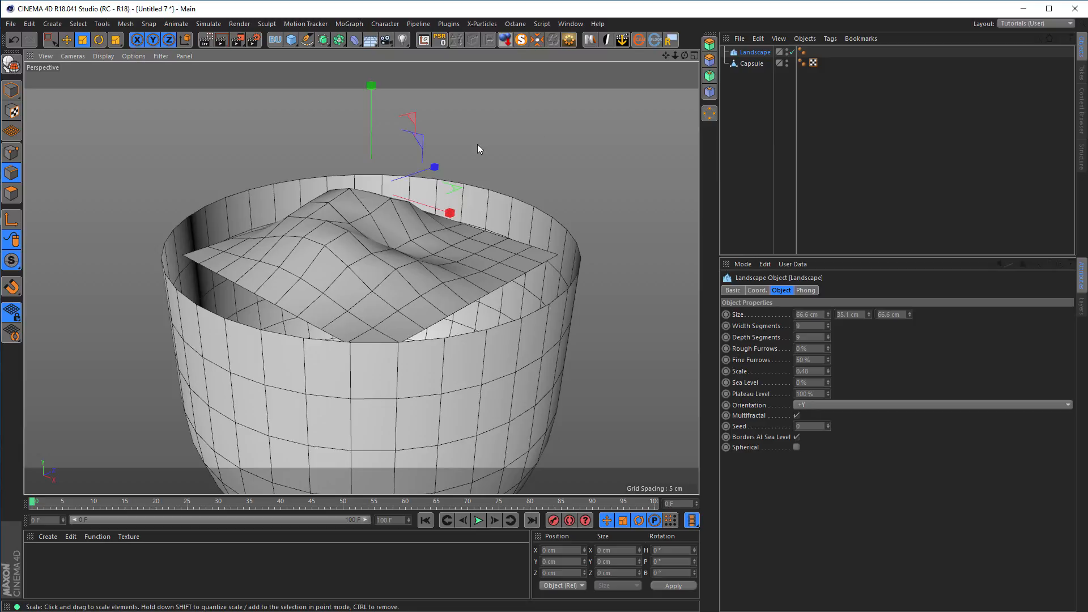
Convert the landscape to an editable polygon object and switch to Model mode.
alt+drag(390, 243, 364, 226)
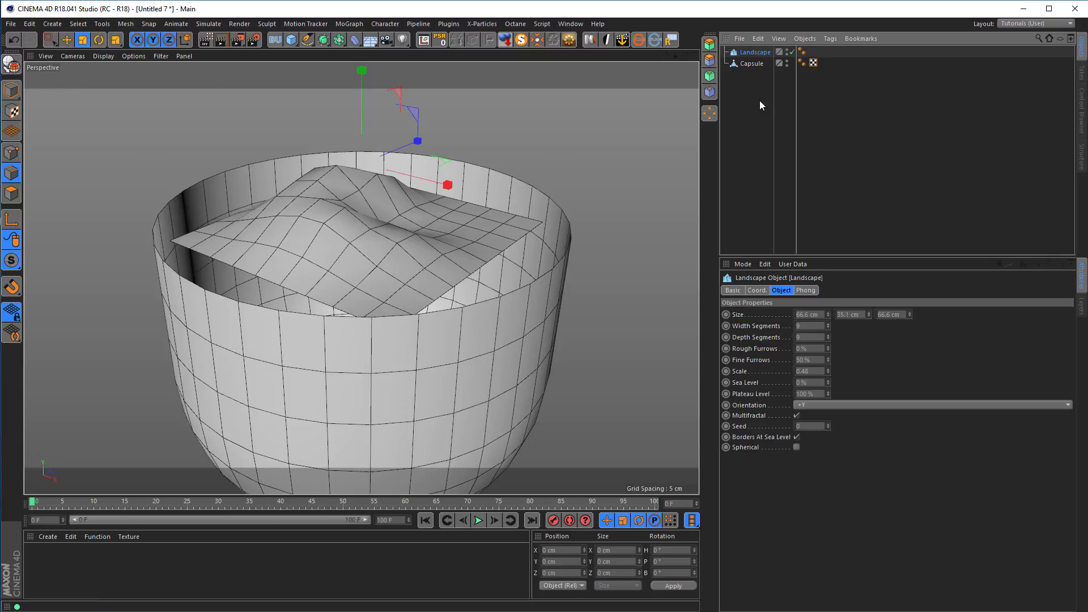
key(c)
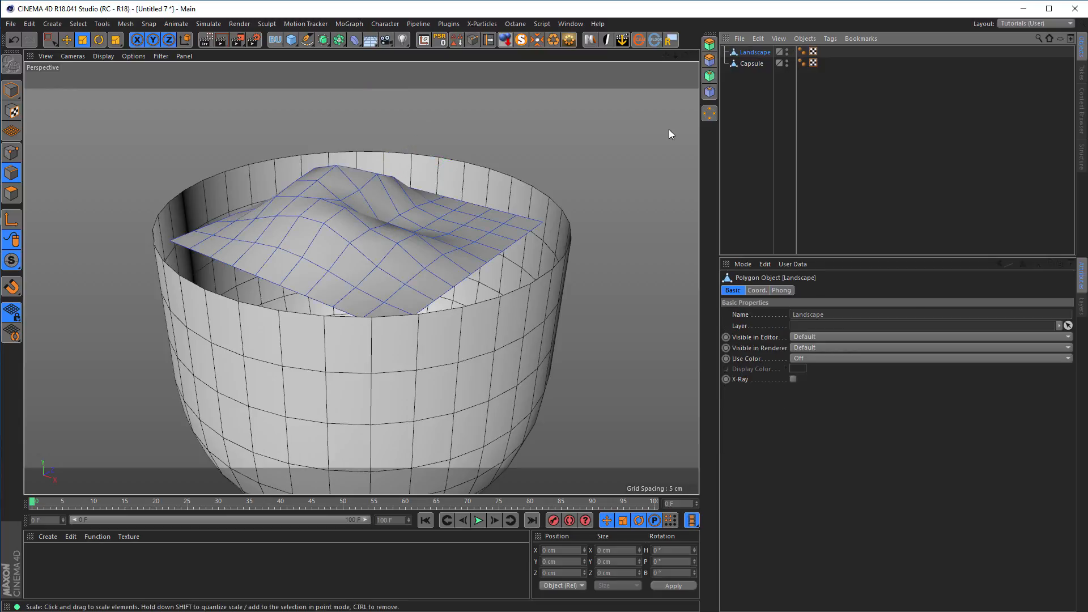
click(11, 90)
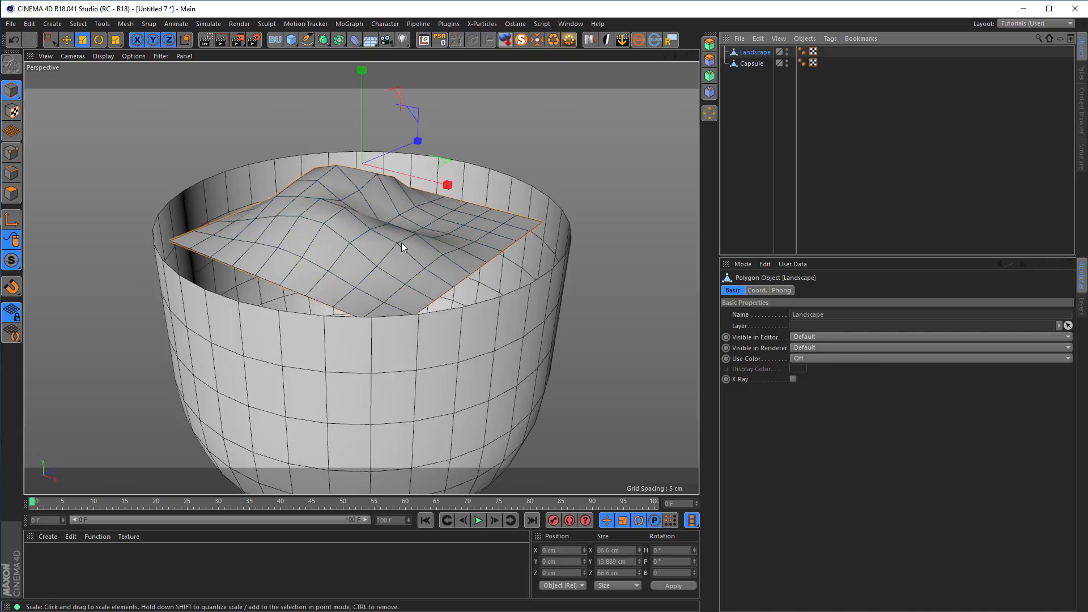
Move the landscape's axis to its base using Axis Center with Y at -100% and Auto Update enabled.
alt+drag(402, 243, 327, 245)
alt+middle_drag(364, 237, 424, 240)
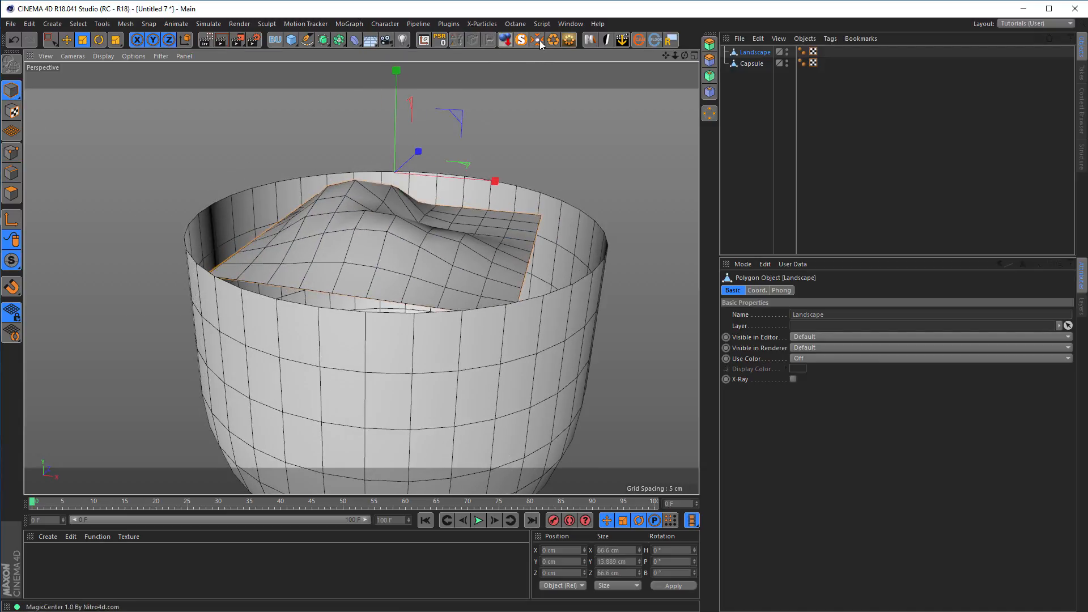
click(423, 39)
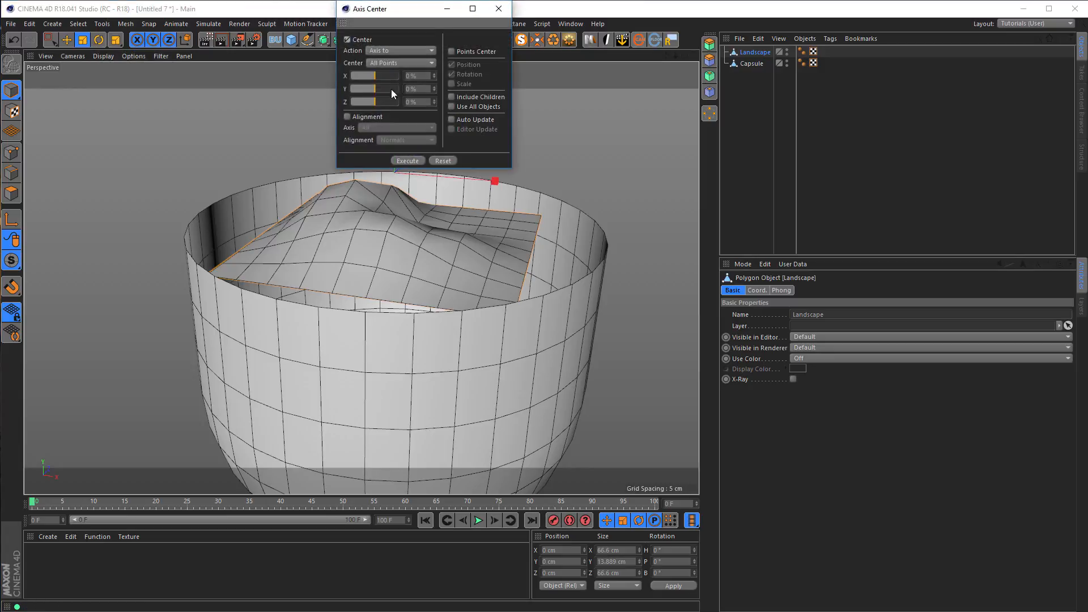
drag(417, 18, 692, 81)
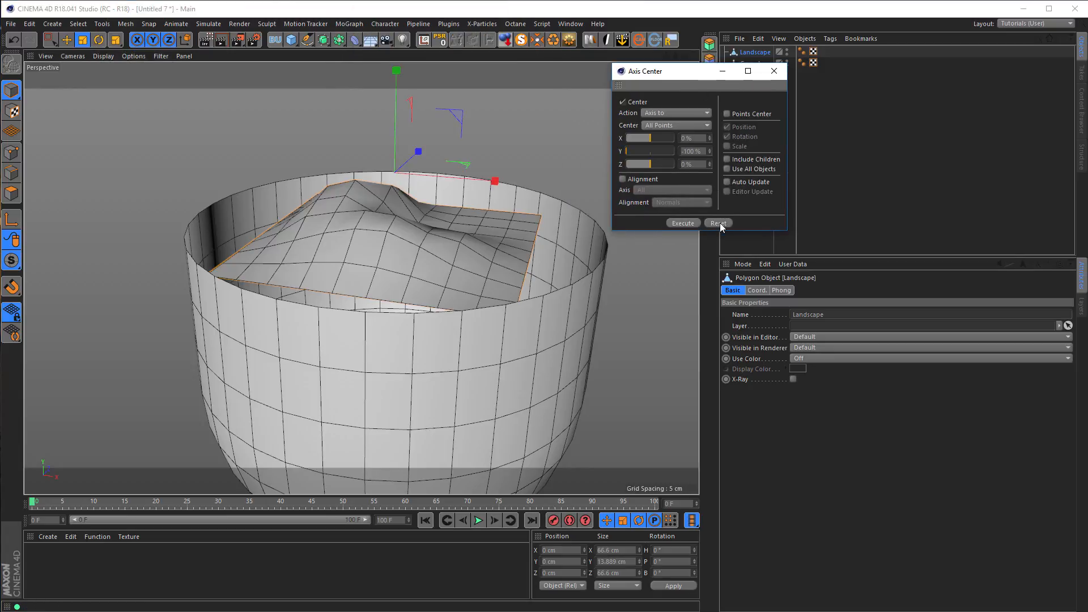
click(726, 181)
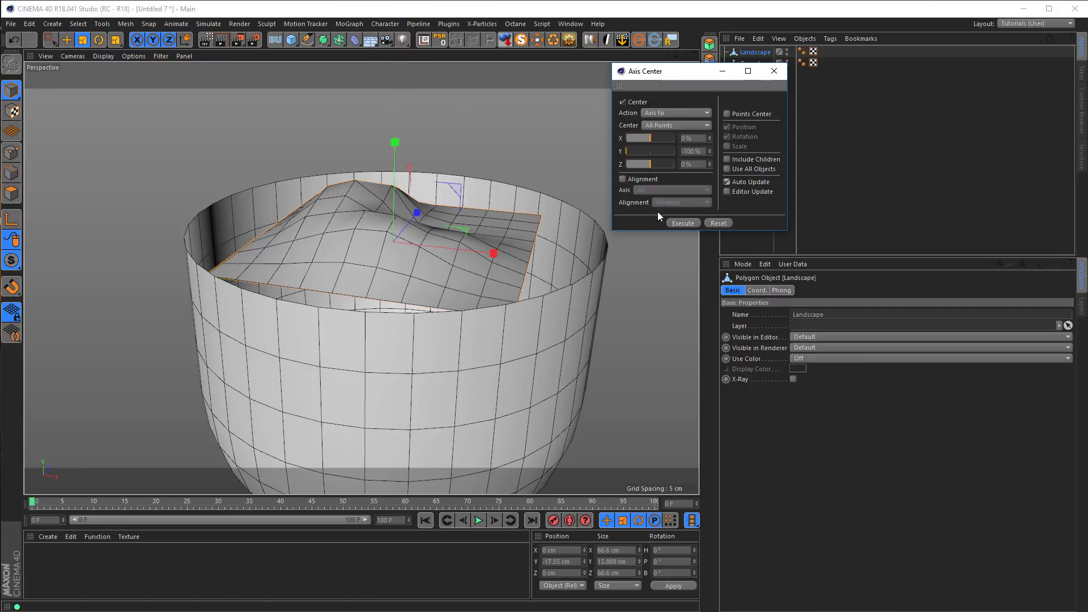
Raise the landscape in the Right view with snapping enabled so its base sits level with the capsule's rim, at Y -12.5 cm.
alt+drag(407, 307, 441, 335)
middle_click(436, 337)
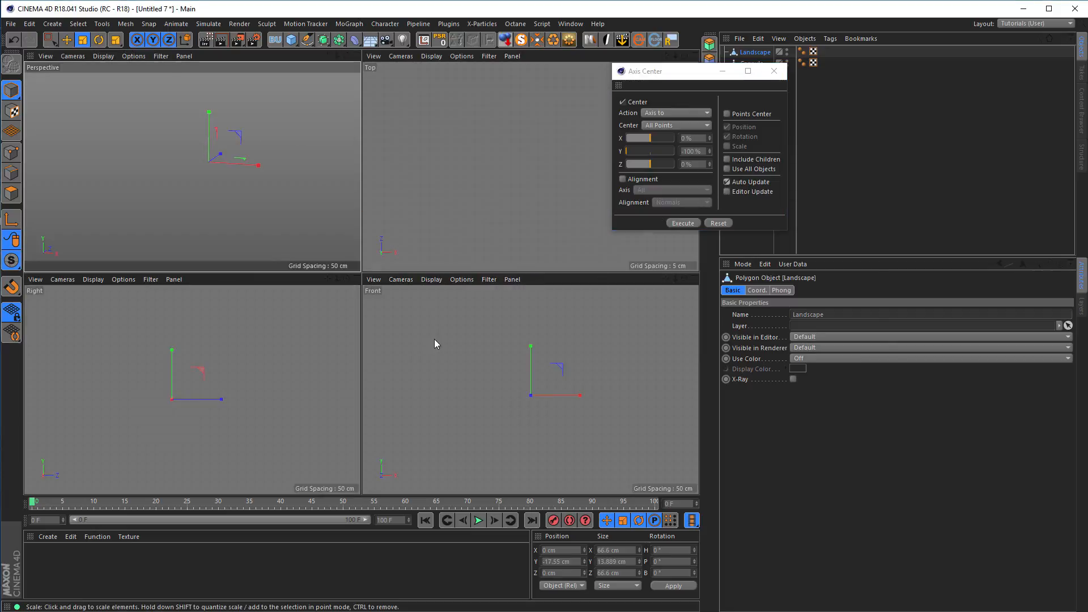
middle_click(297, 400)
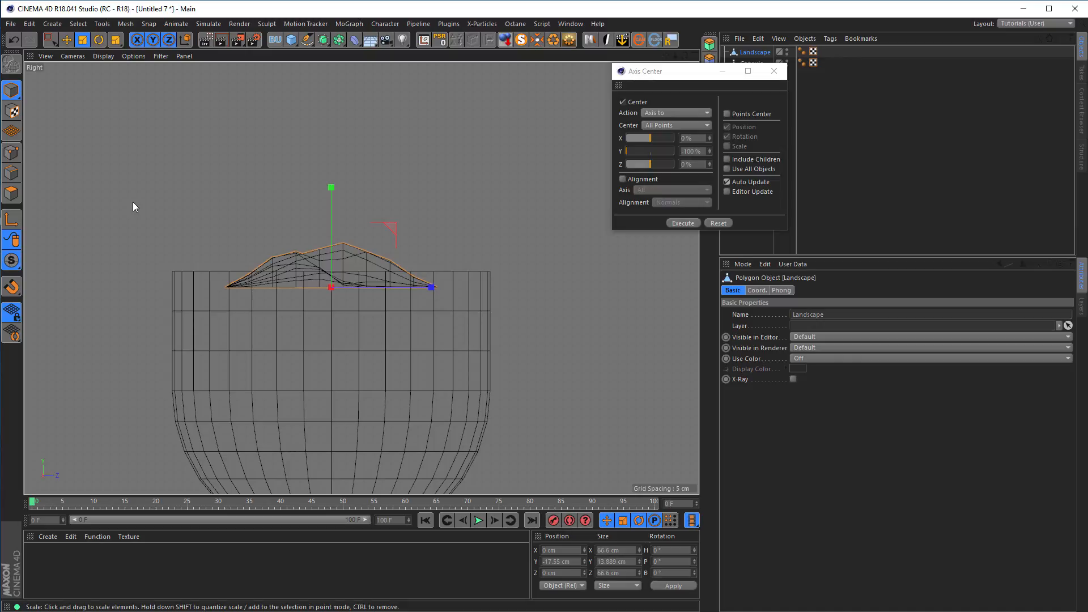
click(67, 41)
mouse_move(331, 189)
mouse_down()
mouse_move(338, 158)
mouse_move(331, 180)
mouse_up()
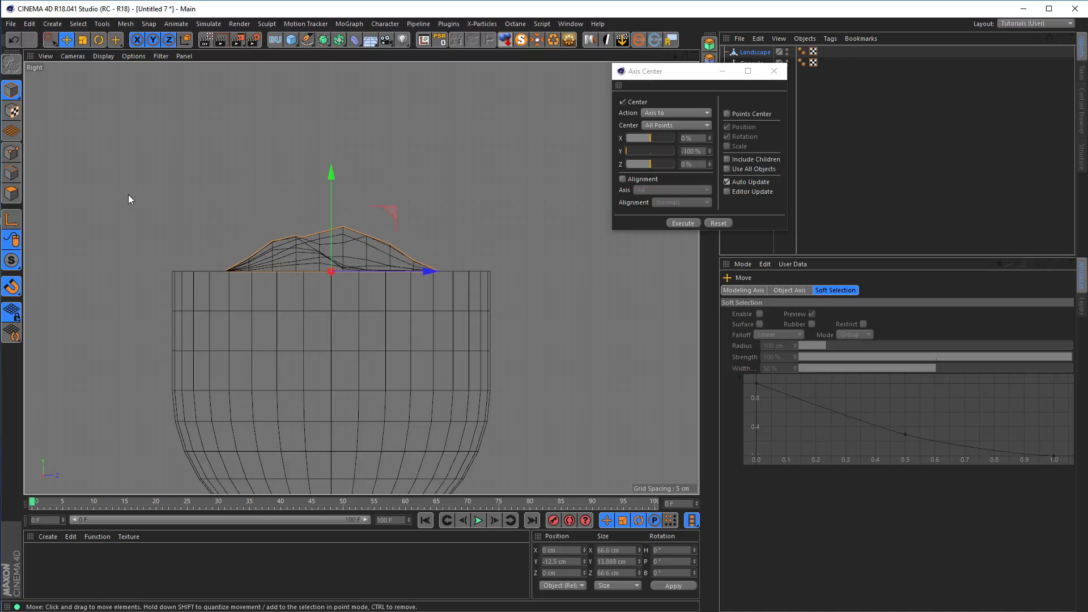
key(shift+s)
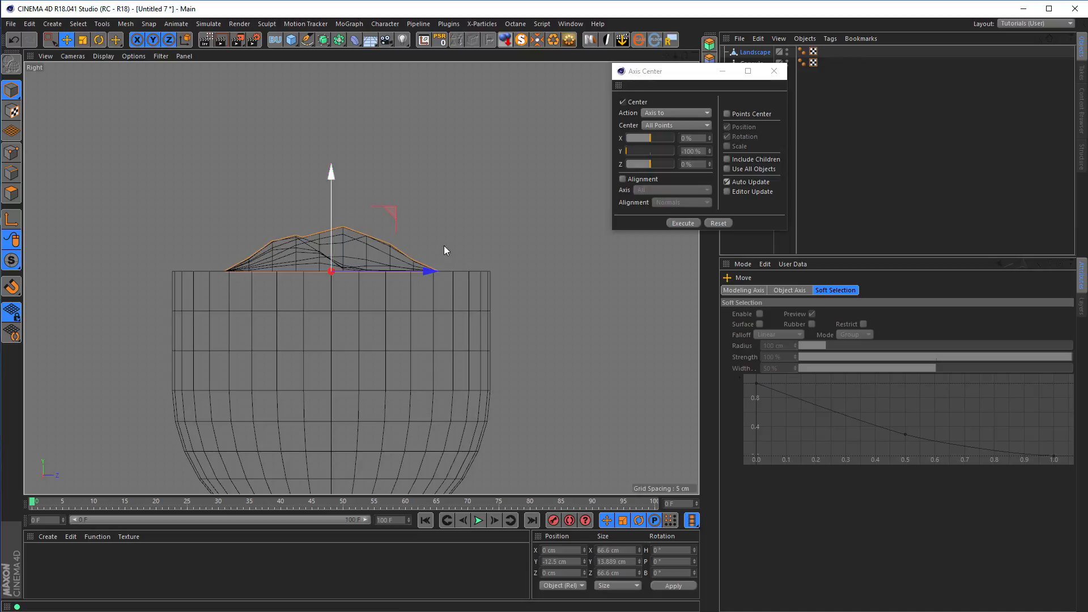
Close the Axis Center dialog and return to the Perspective view of the capsule and landscape.
click(676, 75)
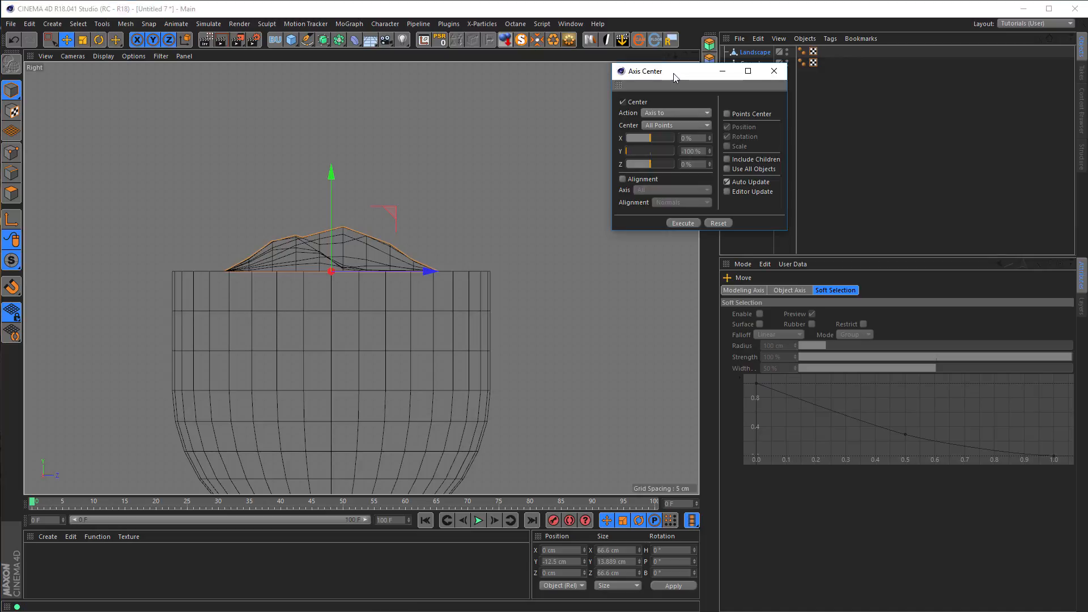
click(125, 24)
mouse_move(148, 128)
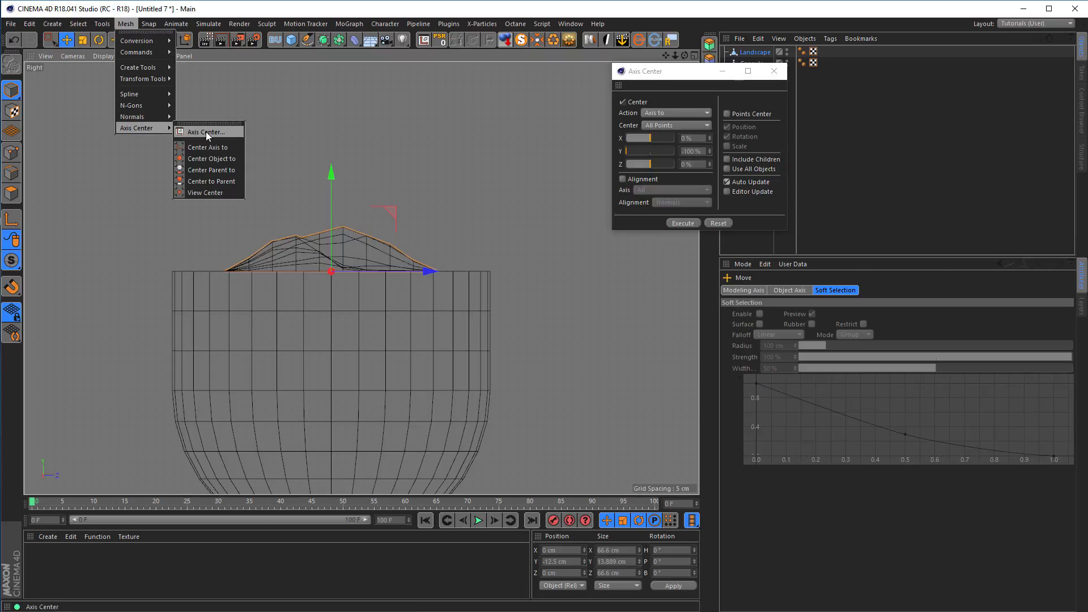
click(778, 72)
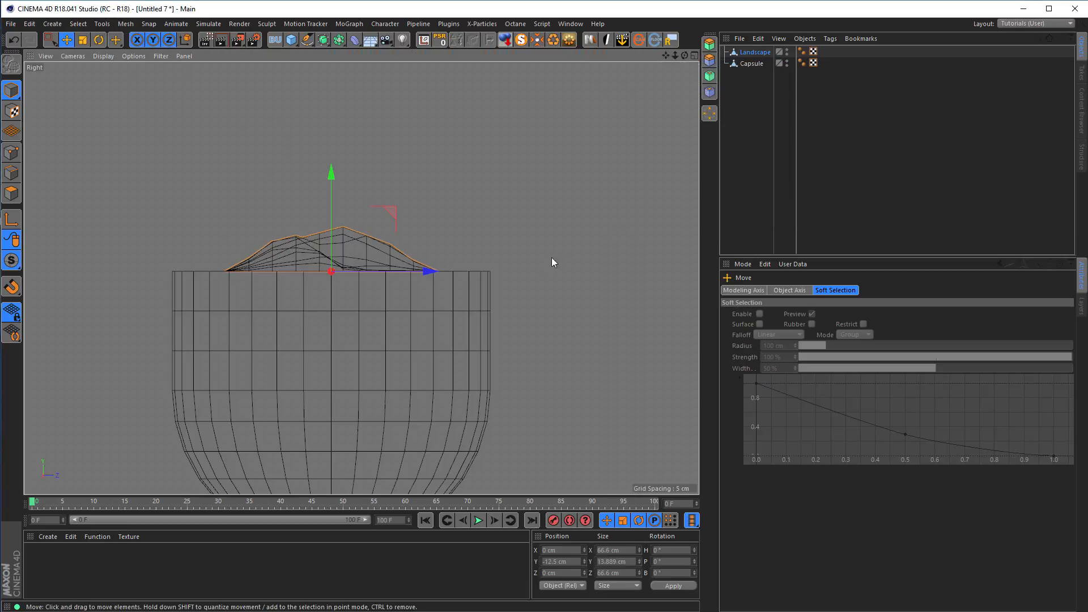
middle_click(418, 229)
middle_click(282, 187)
alt+drag(387, 265, 355, 229)
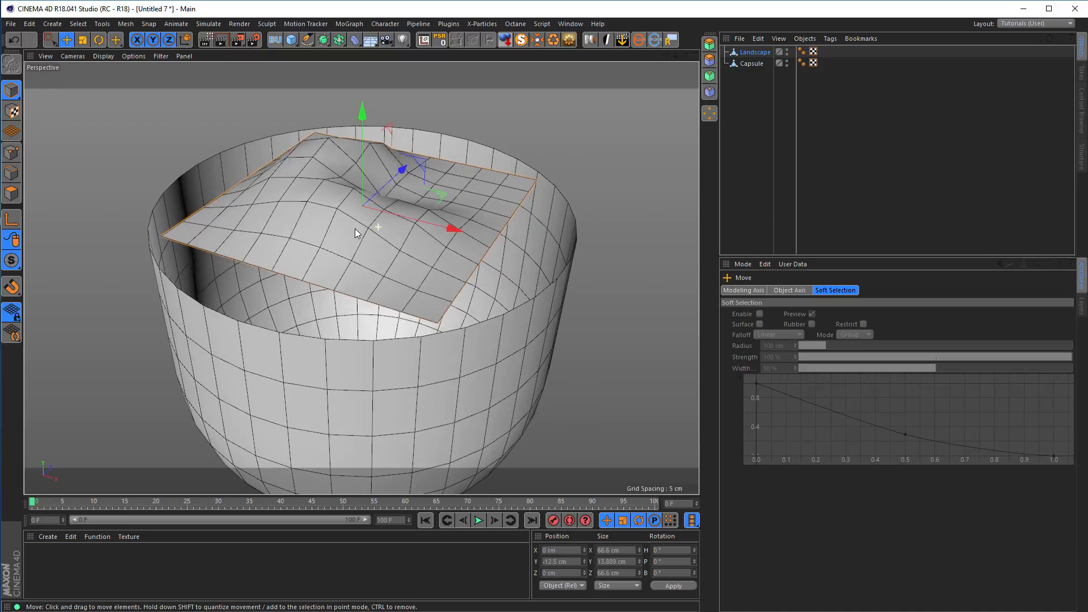
Select the landscape's outer border edges using Loop Selection with Stop at Boundary Edges and Select Boundary Loop enabled.
click(753, 52)
click(12, 172)
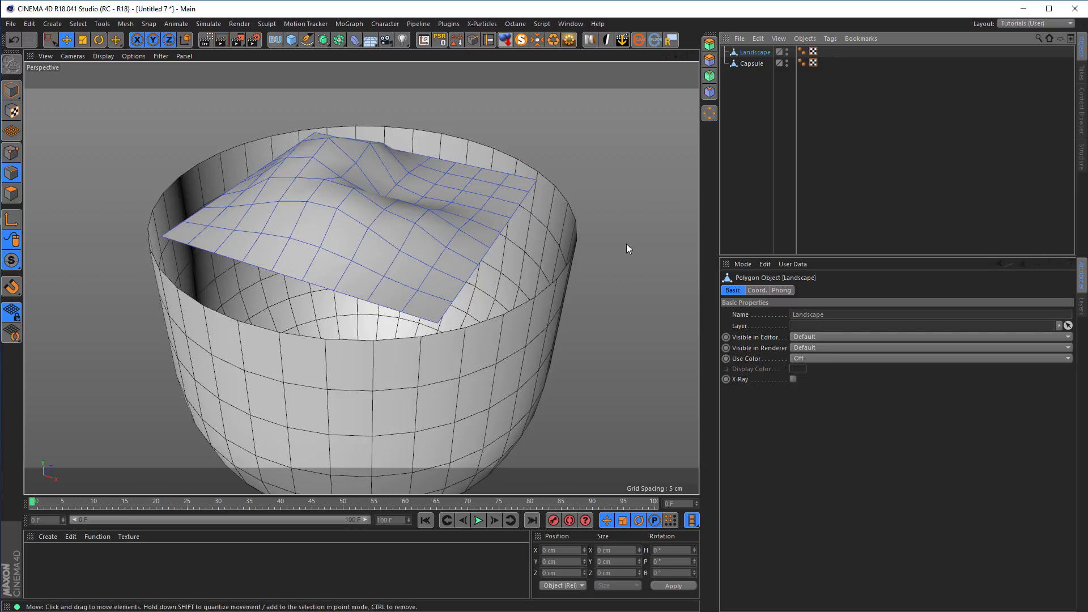
key(u)
key(l)
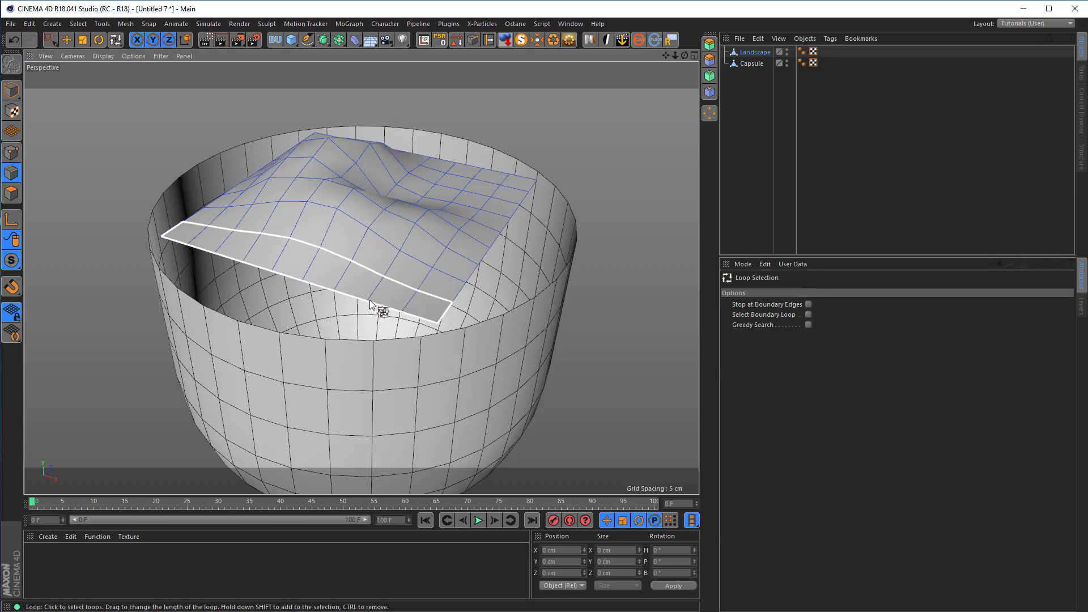
click(809, 304)
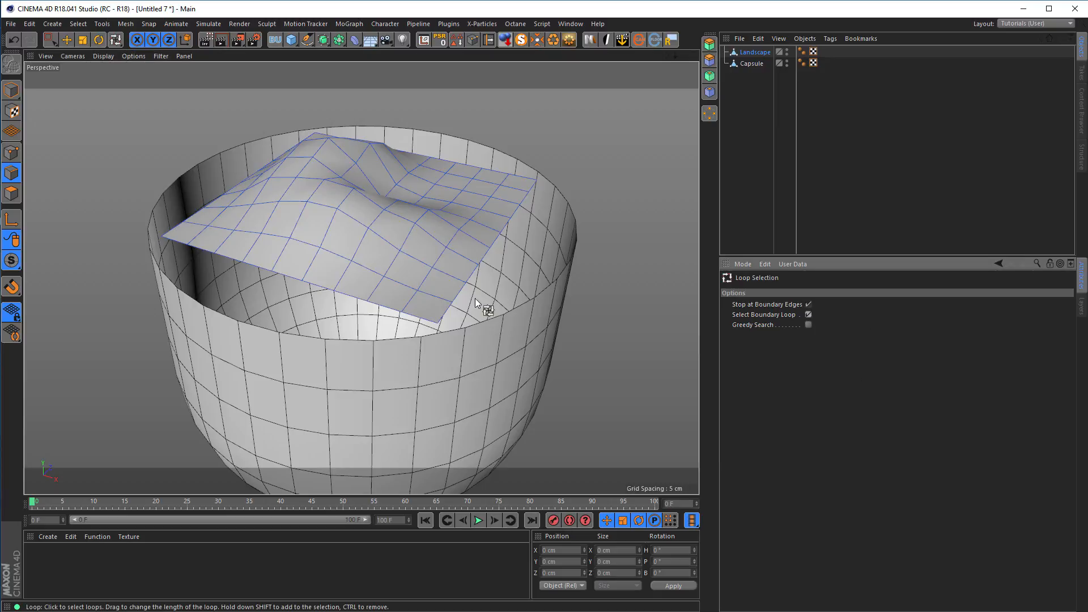
click(460, 290)
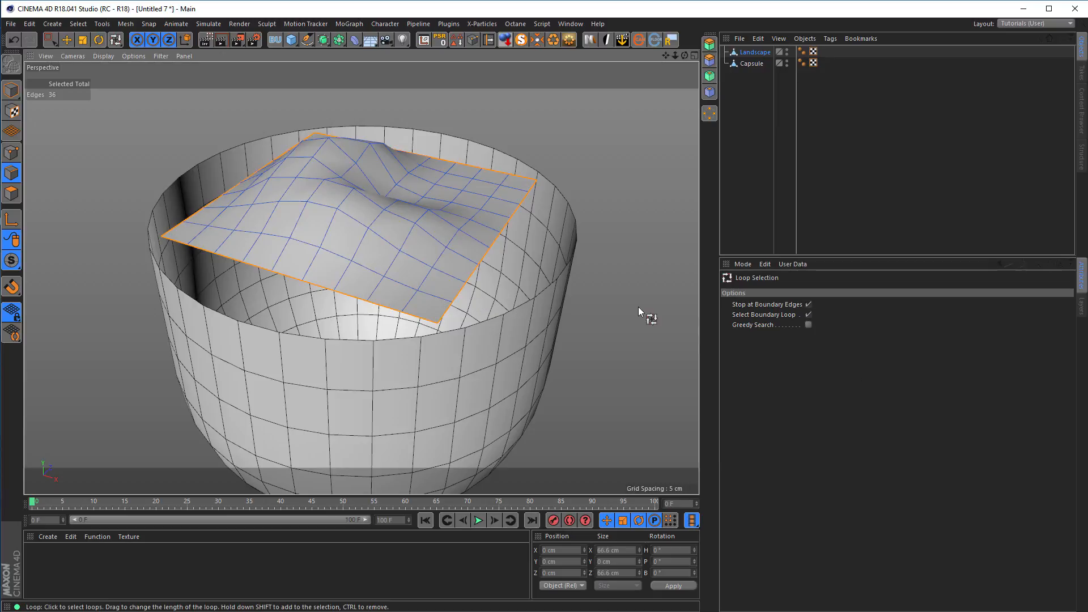
Merge the landscape and capsule into one object with Connect Objects + Delete and name it Capsule.
click(751, 63)
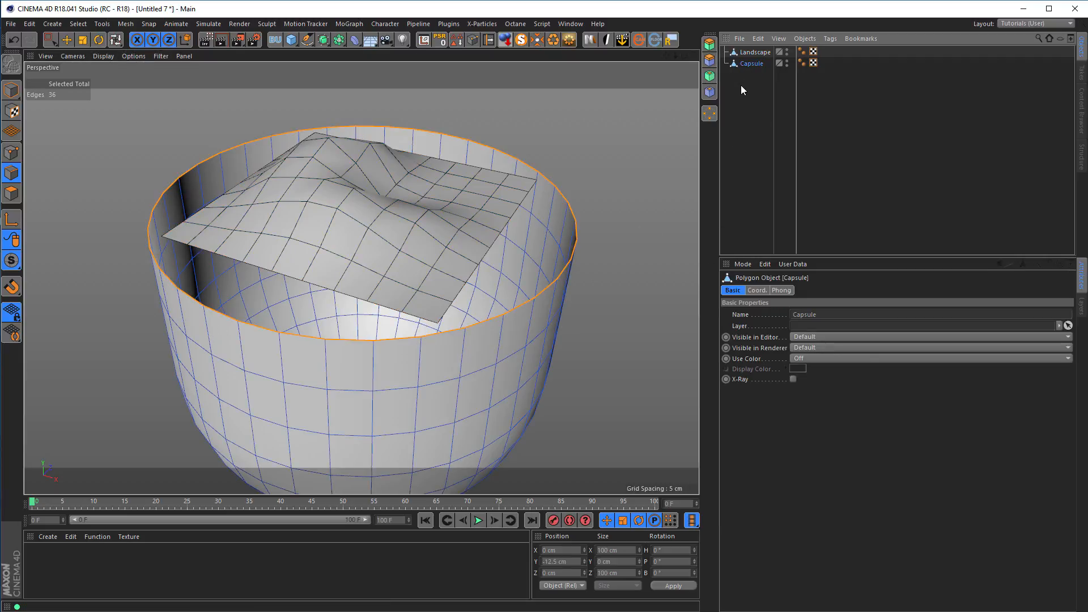
ctrl+click(760, 52)
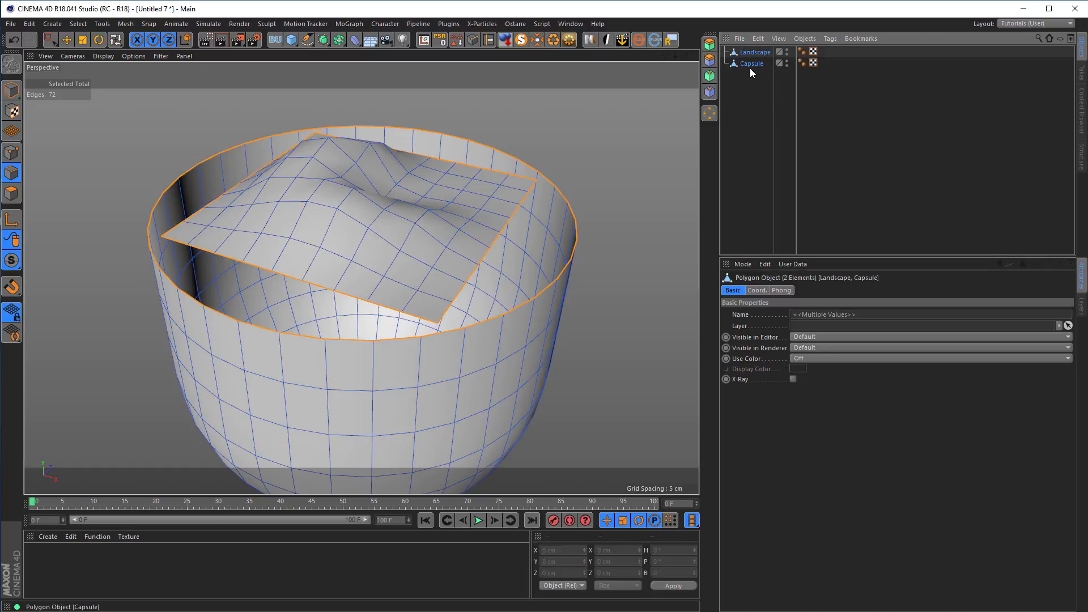
right_click(750, 67)
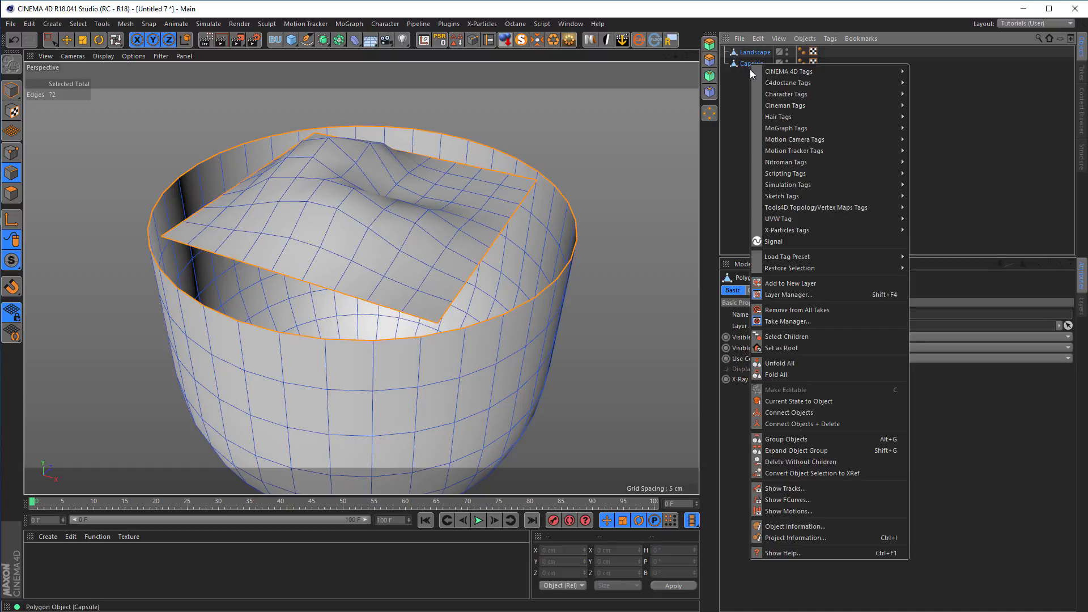
click(791, 425)
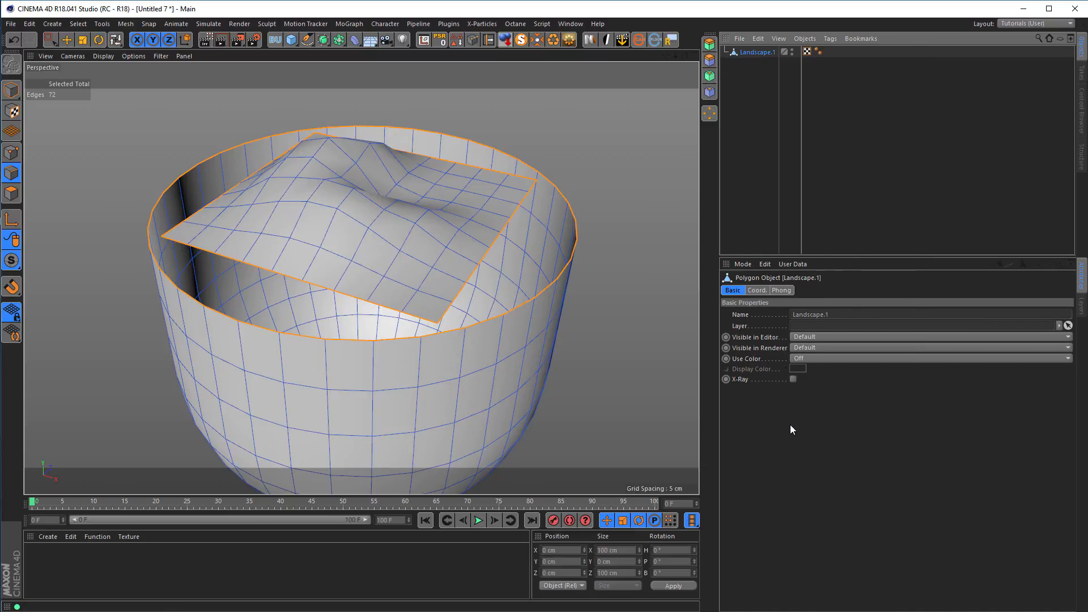
double_click(749, 52)
text(capsule)
key(Return)
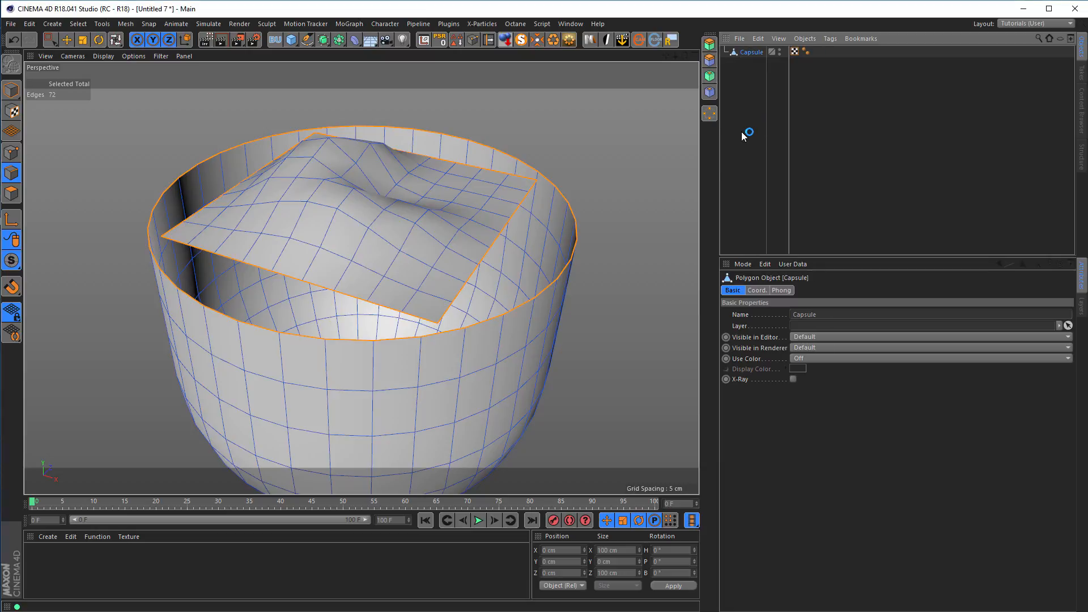
Fill the gap between the landscape's border and the capsule's rim with polygons using Stitch and Sew.
alt+drag(577, 271, 417, 195)
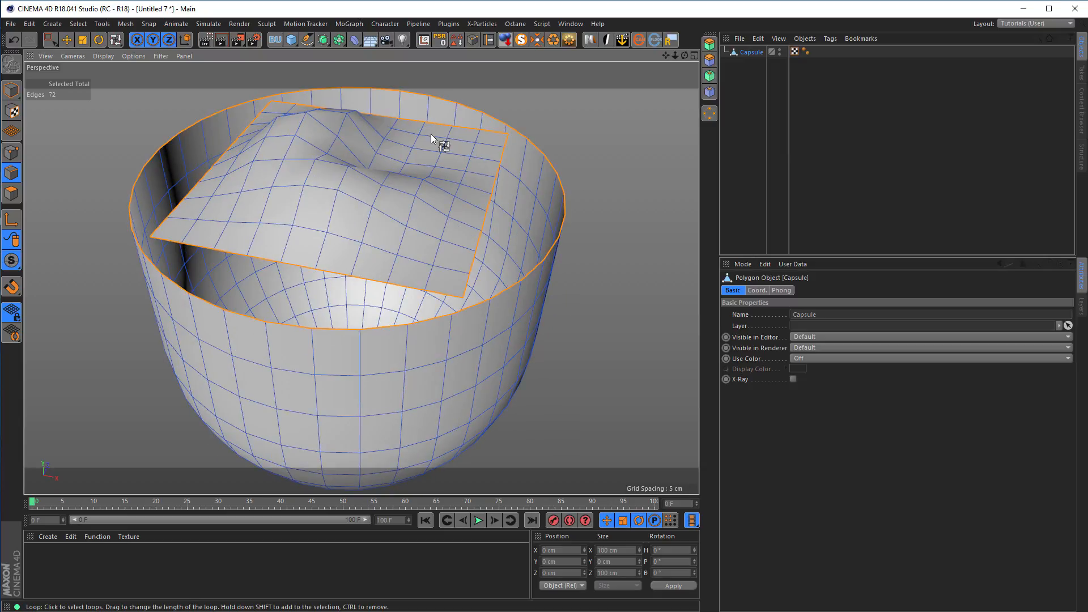
mouse_move(526, 314)
alt+mouse_down()
mouse_move(488, 306)
mouse_move(517, 310)
alt+mouse_up()
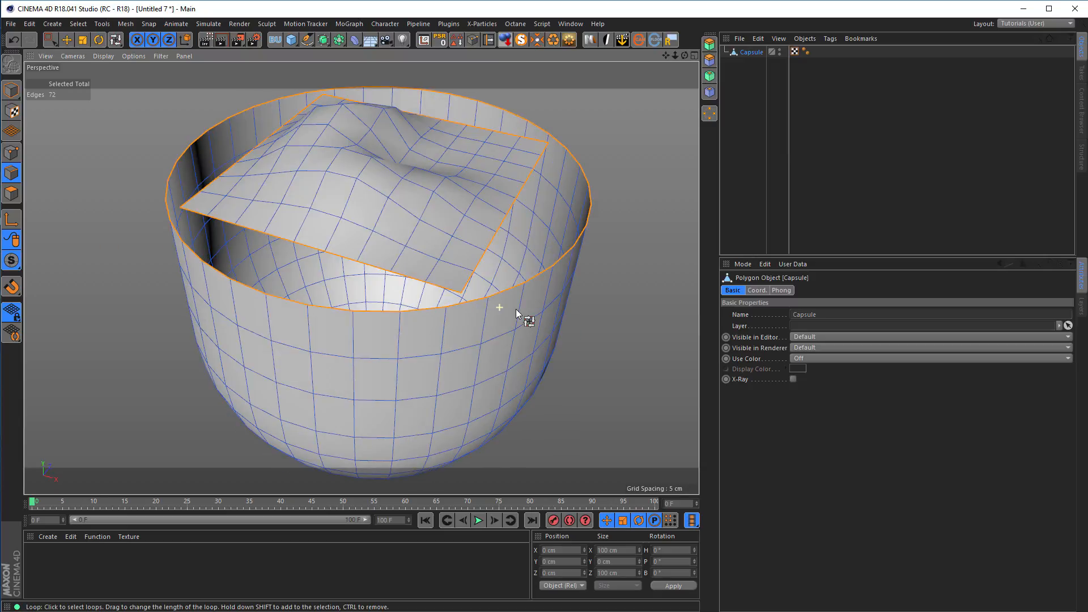
key(m)
key(p)
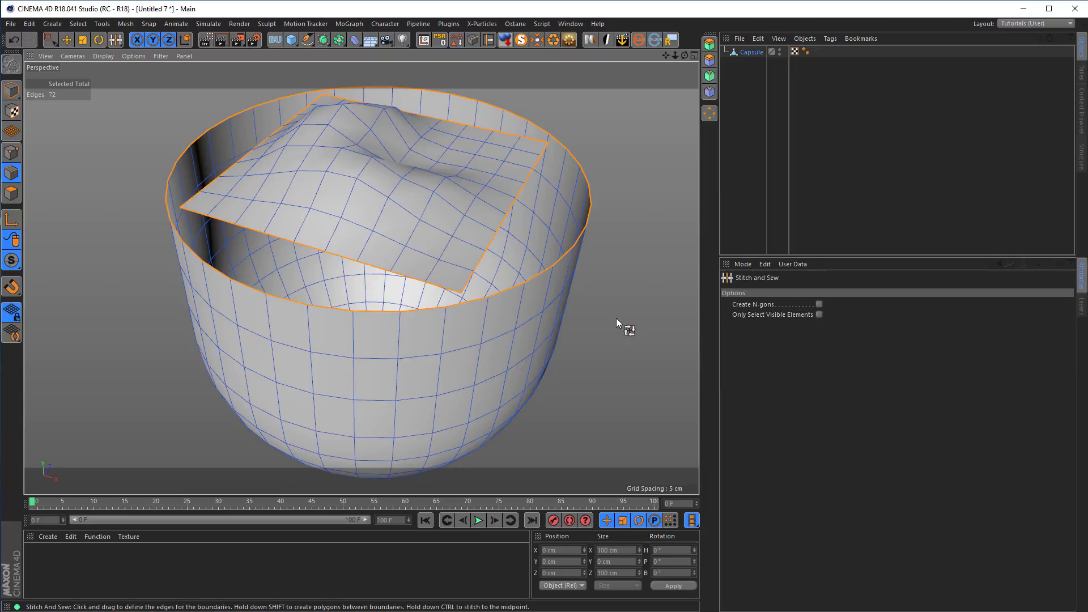
right_click(623, 256)
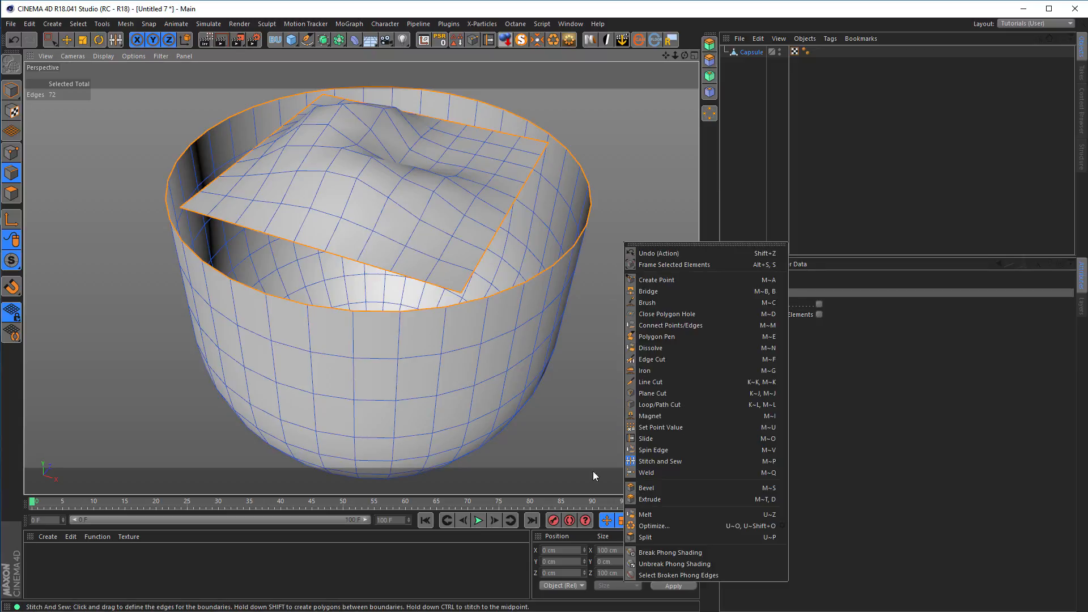
click(713, 11)
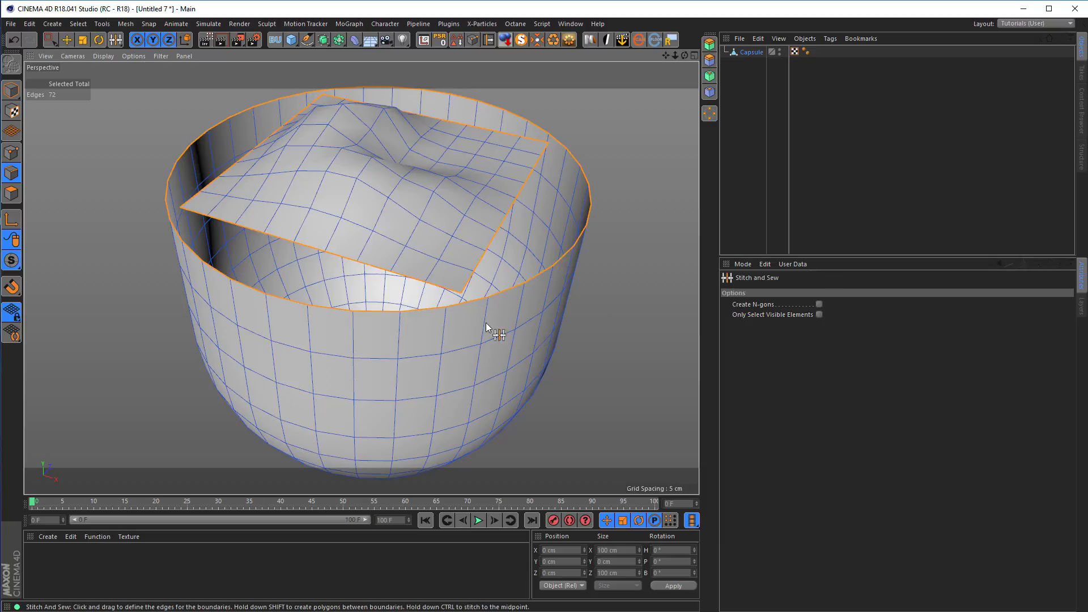
drag(464, 300, 490, 304)
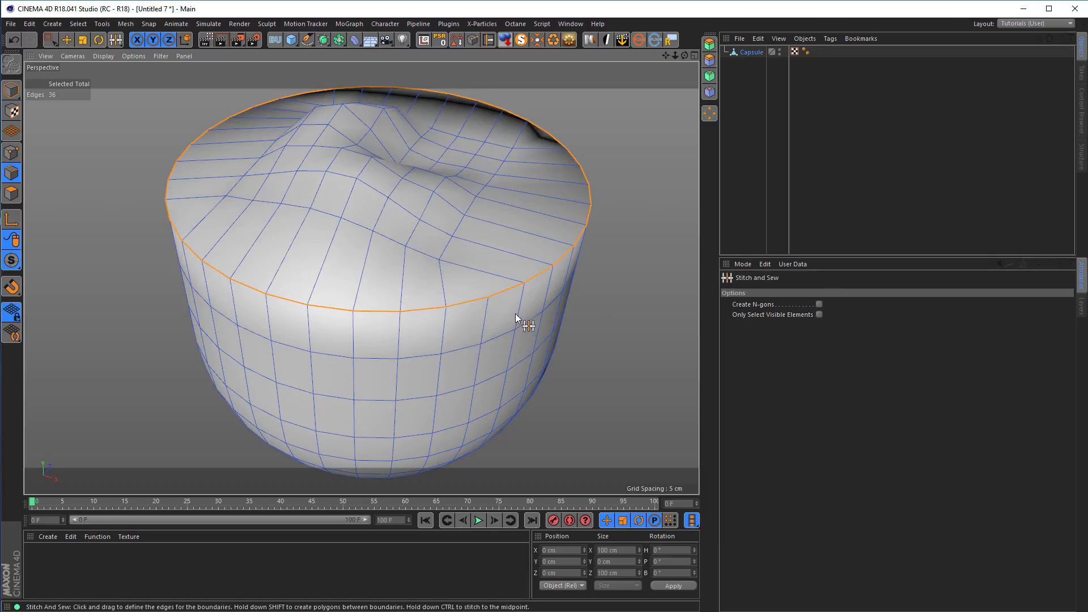
Show the whole capsule in the Top view and set that view's display to Gouraud Shading (Lines).
scroll(425, 288, down, 2)
alt+middle_drag(451, 286, 422, 300)
alt+drag(421, 300, 463, 308)
middle_click(463, 309)
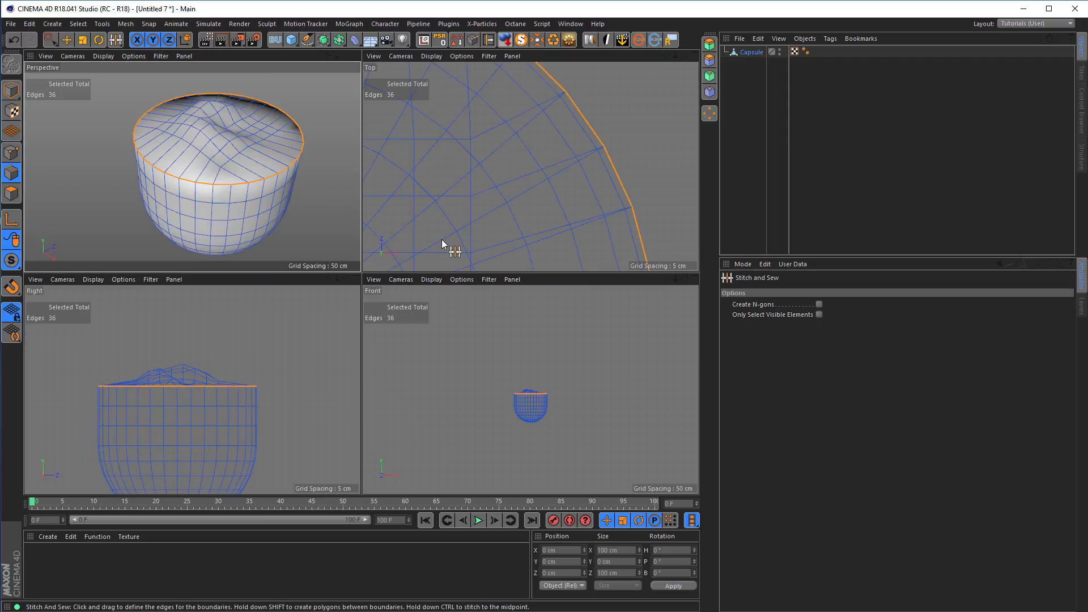
middle_click(444, 243)
scroll(363, 286, down, 3)
alt+middle_drag(347, 287, 399, 238)
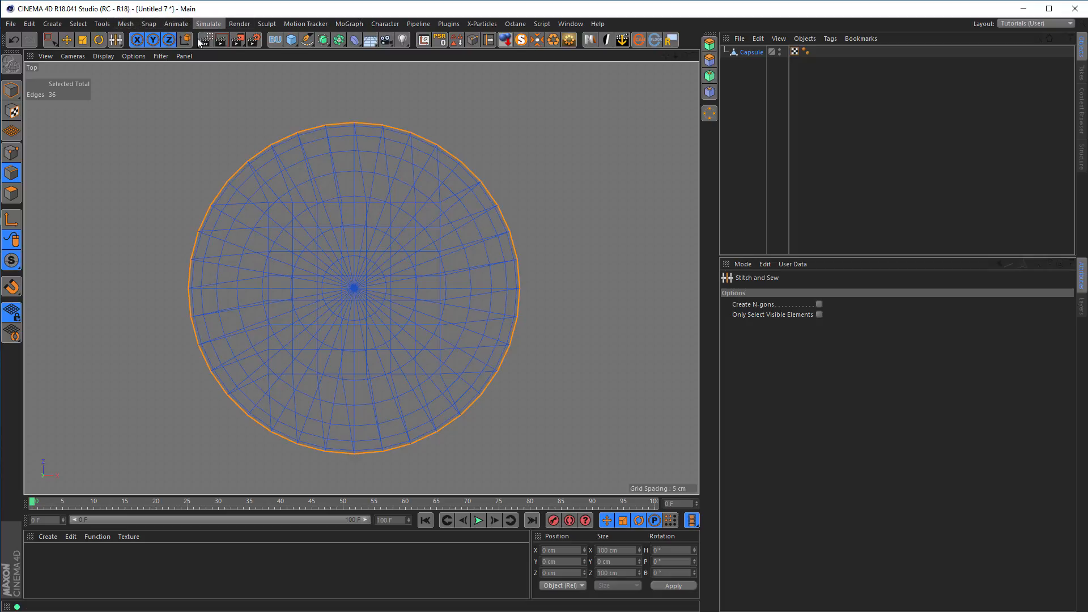
click(134, 55)
mouse_move(103, 56)
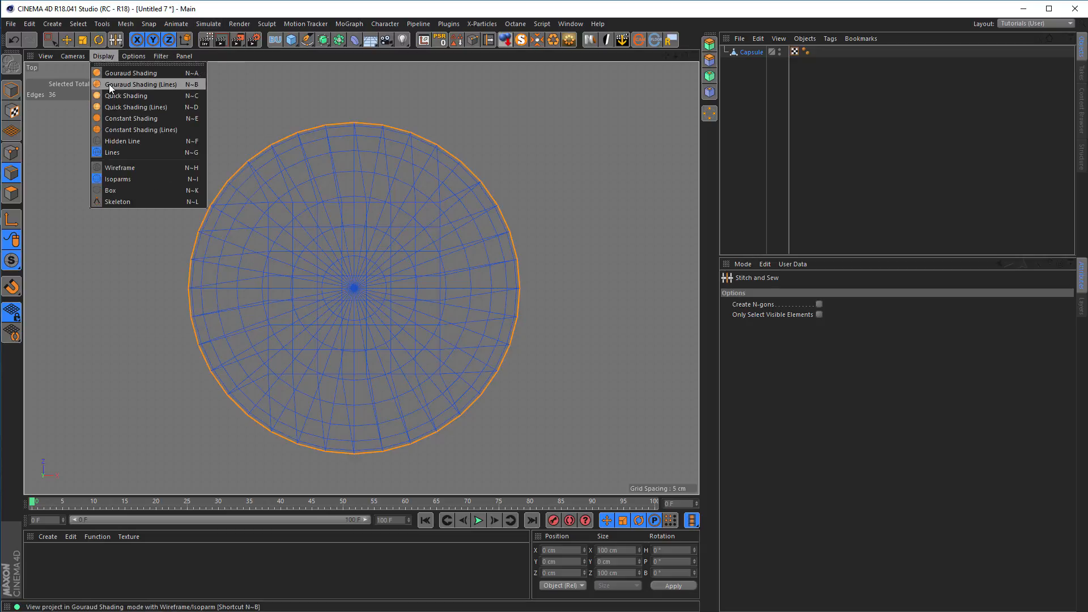
click(109, 84)
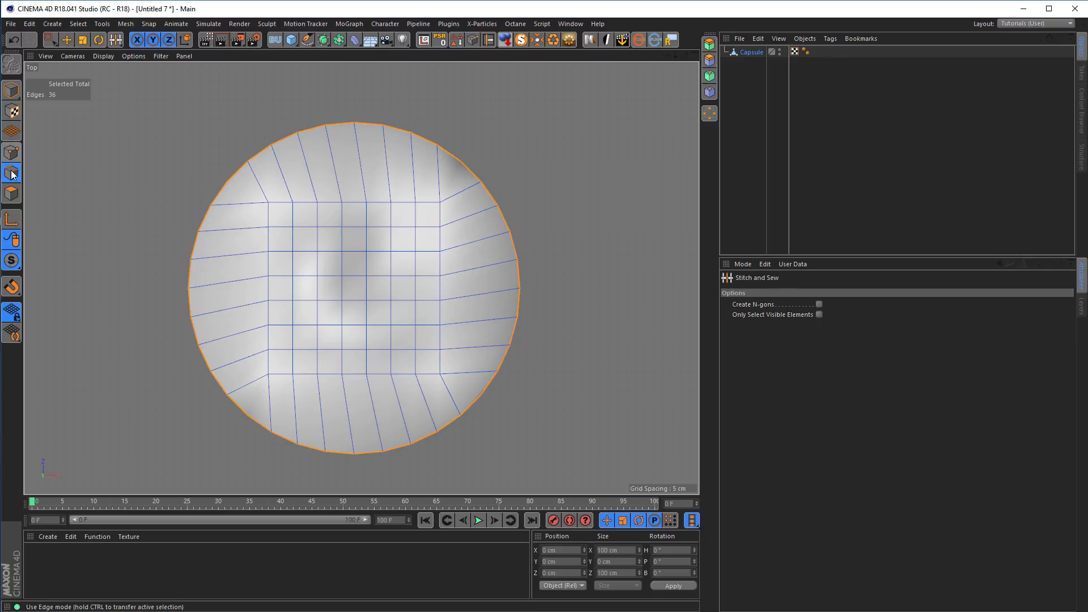
Select all polygons of the square landscape grid in the Top view with Live Selection in Polygon mode.
click(11, 193)
key(0)
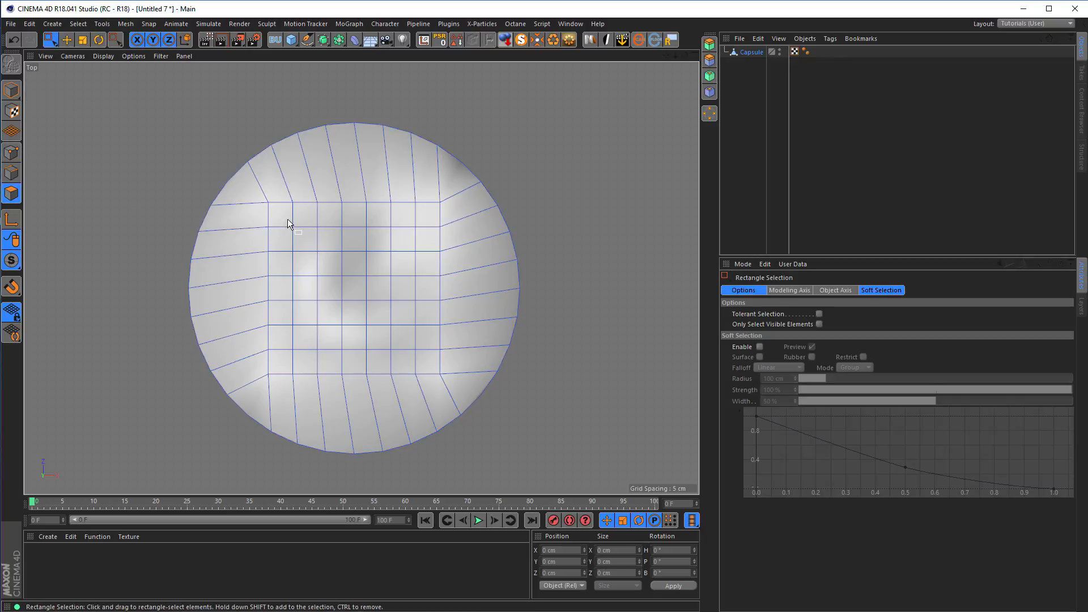
key(9)
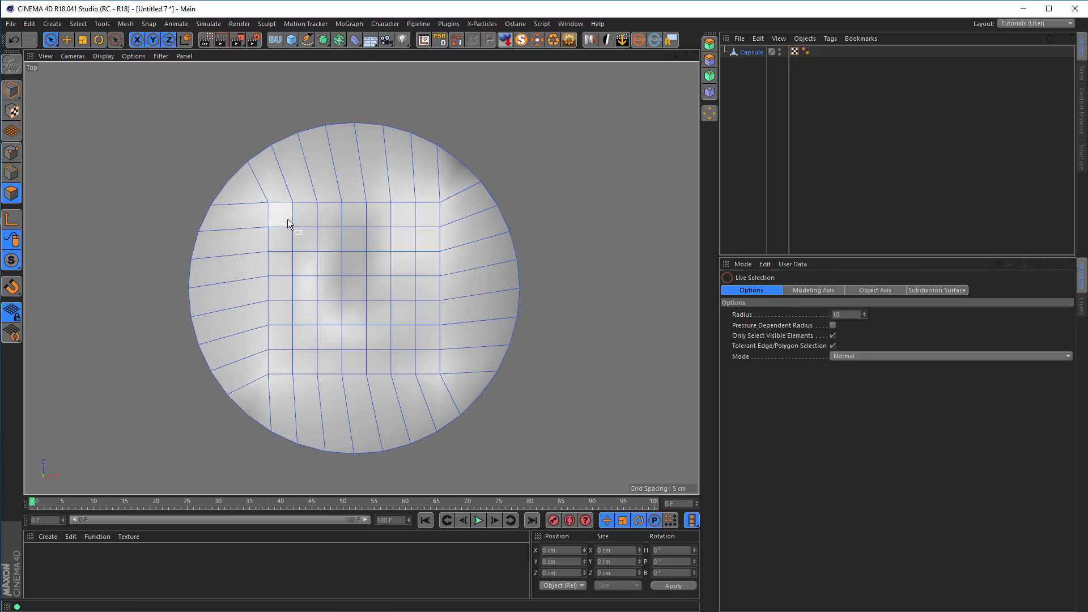
mouse_move(287, 219)
mouse_down()
mouse_move(413, 219)
mouse_move(413, 359)
mouse_move(287, 365)
mouse_move(294, 236)
mouse_move(357, 337)
mouse_move(376, 265)
mouse_move(339, 301)
mouse_up()
ctrl+click(238, 301)
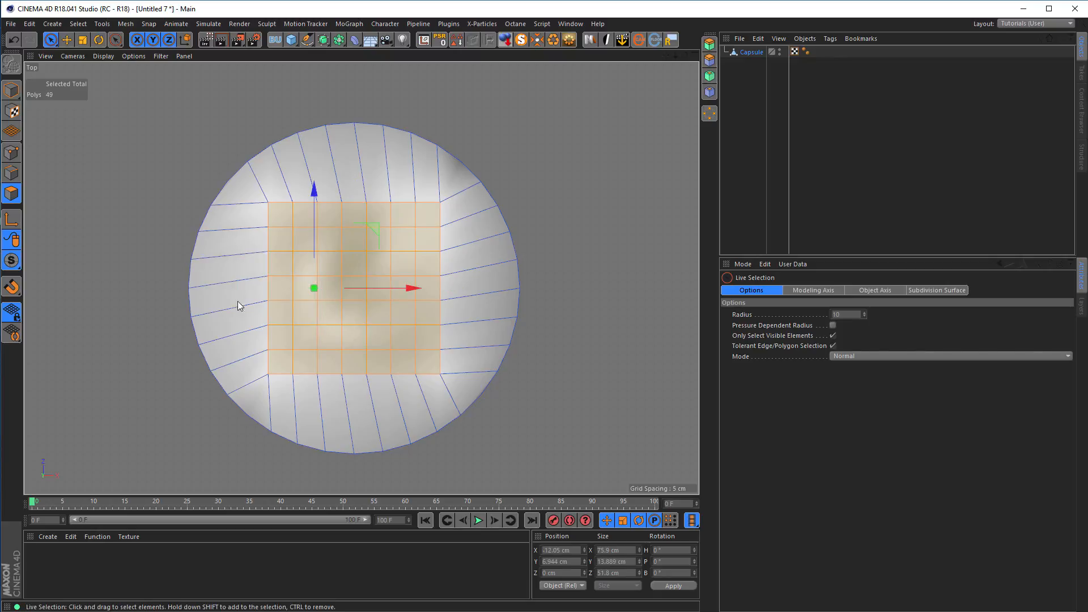
Rotate the selected landscape polygons slightly counter-clockwise in the Top view and scale them up to about 64.4 cm wide.
key(r)
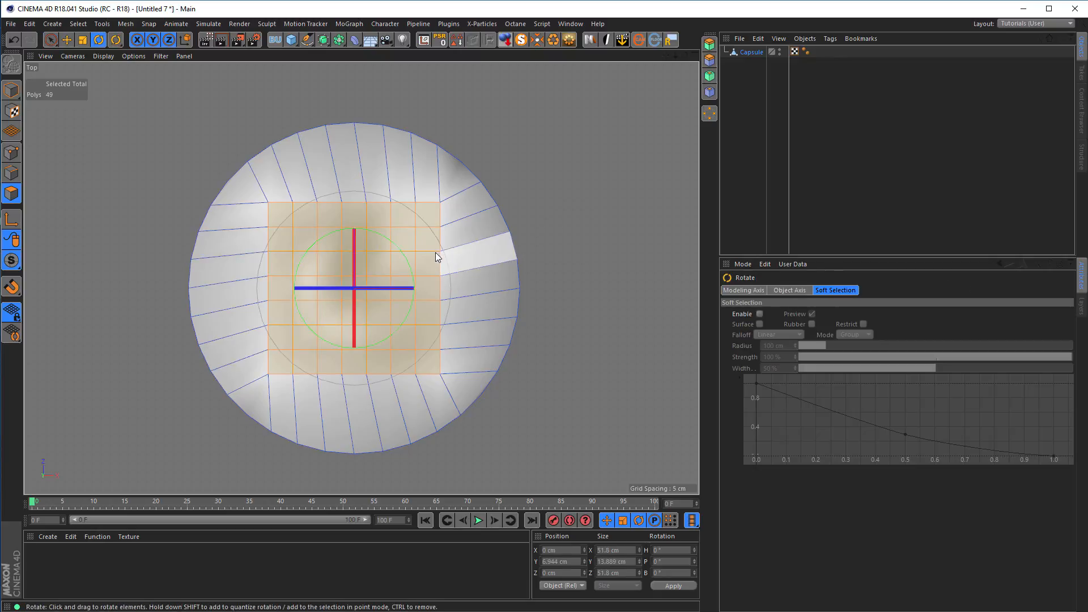
drag(407, 256, 402, 253)
middle_click(434, 262)
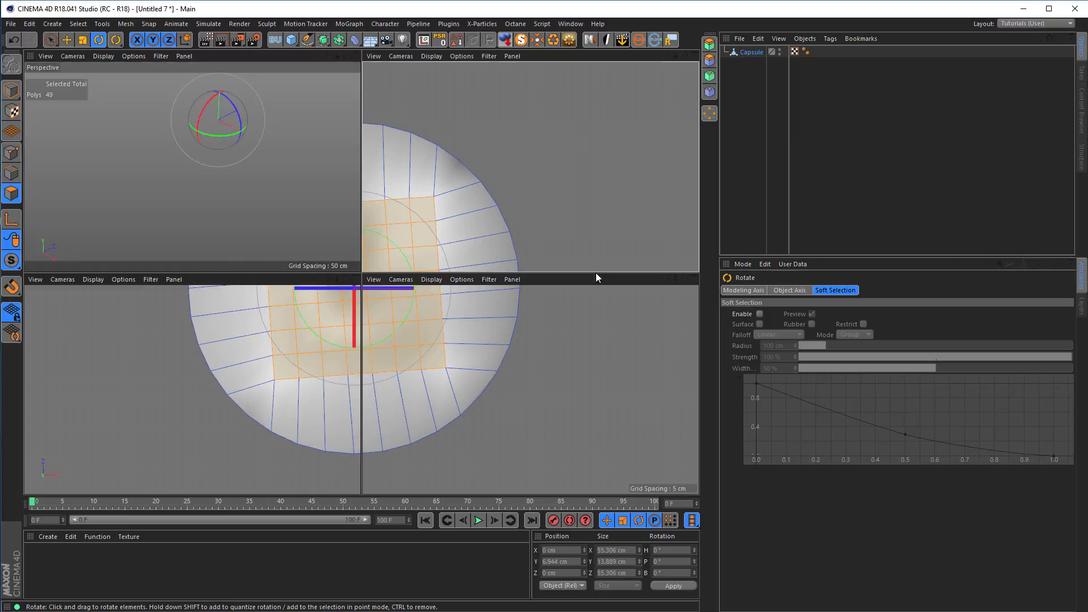
middle_click(290, 208)
alt+drag(354, 214, 305, 222)
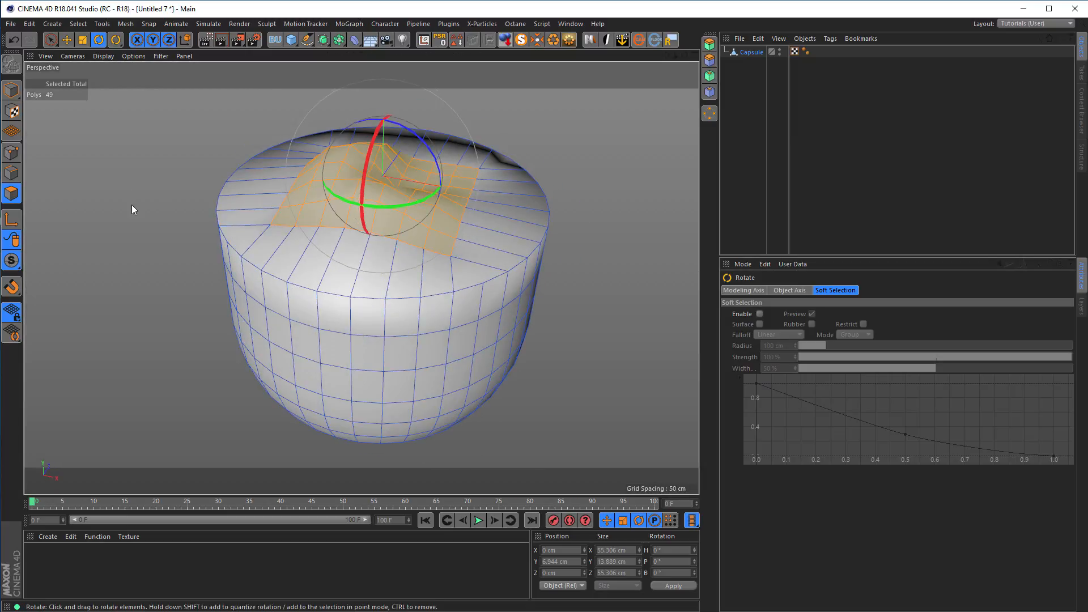
key(t)
drag(183, 257, 245, 233)
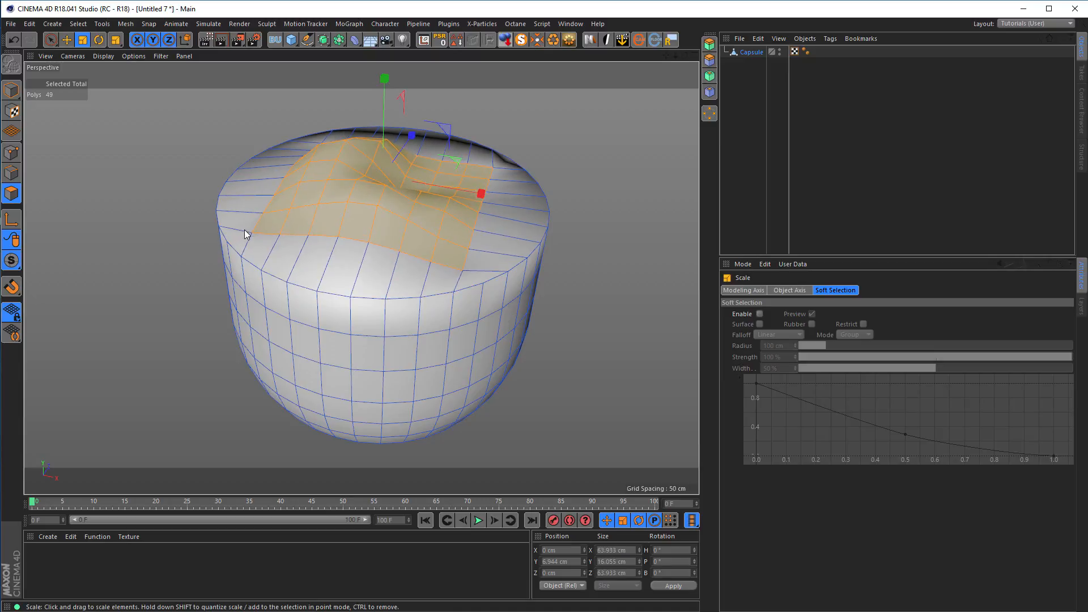
Raise the selected landscape polygons in the Right view to about Y 7.8 cm and clear the selection.
middle_click(247, 228)
middle_click(246, 321)
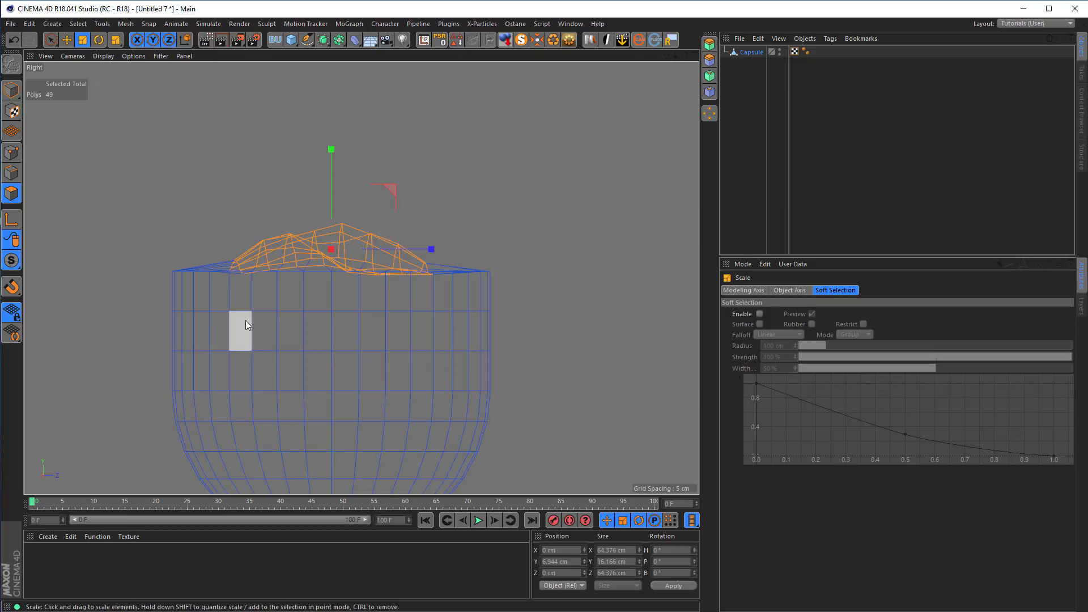
scroll(315, 255, up, 3)
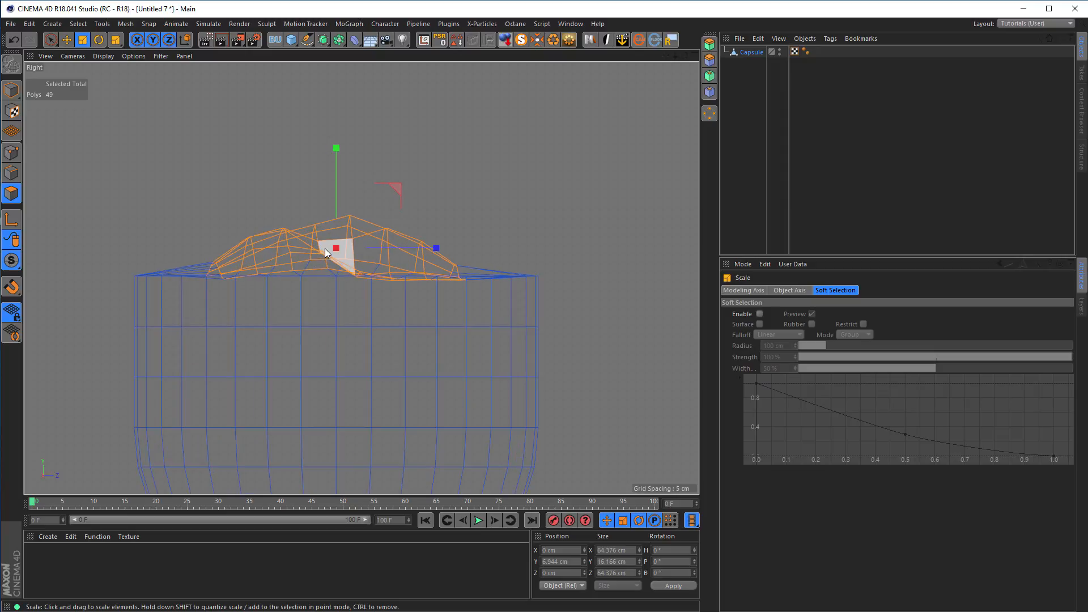
key(e)
drag(337, 149, 331, 145)
middle_click(345, 297)
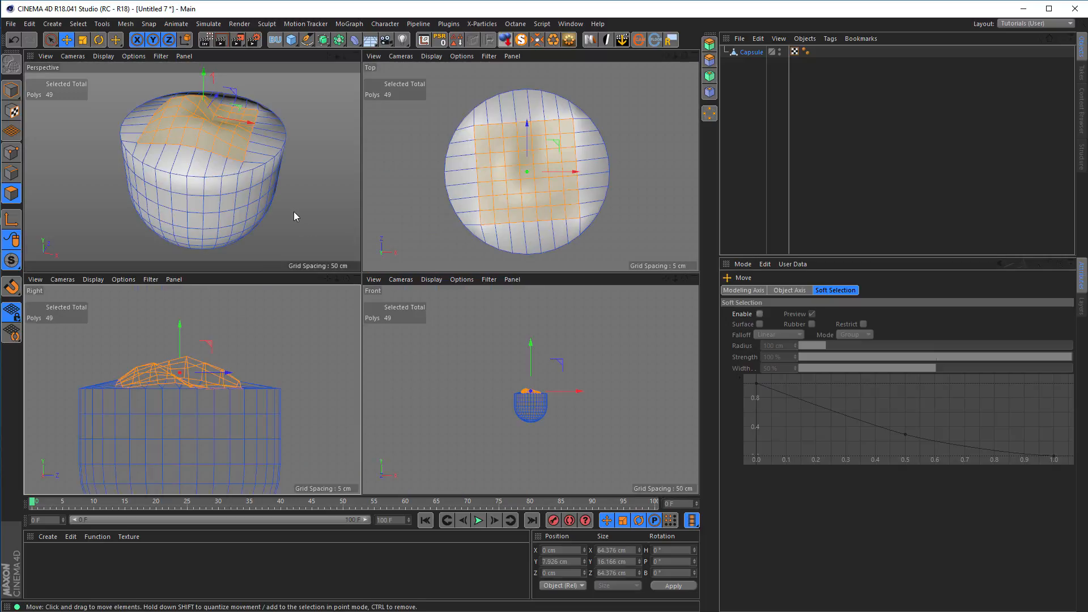
middle_click(294, 211)
alt+drag(365, 245, 322, 224)
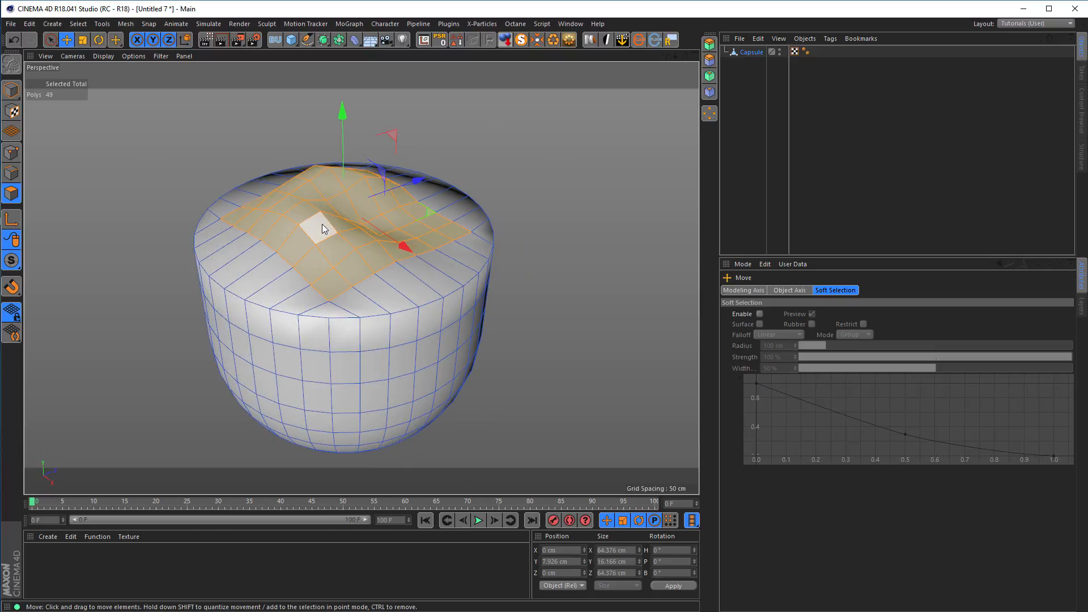
click(596, 236)
alt+drag(380, 250, 409, 217)
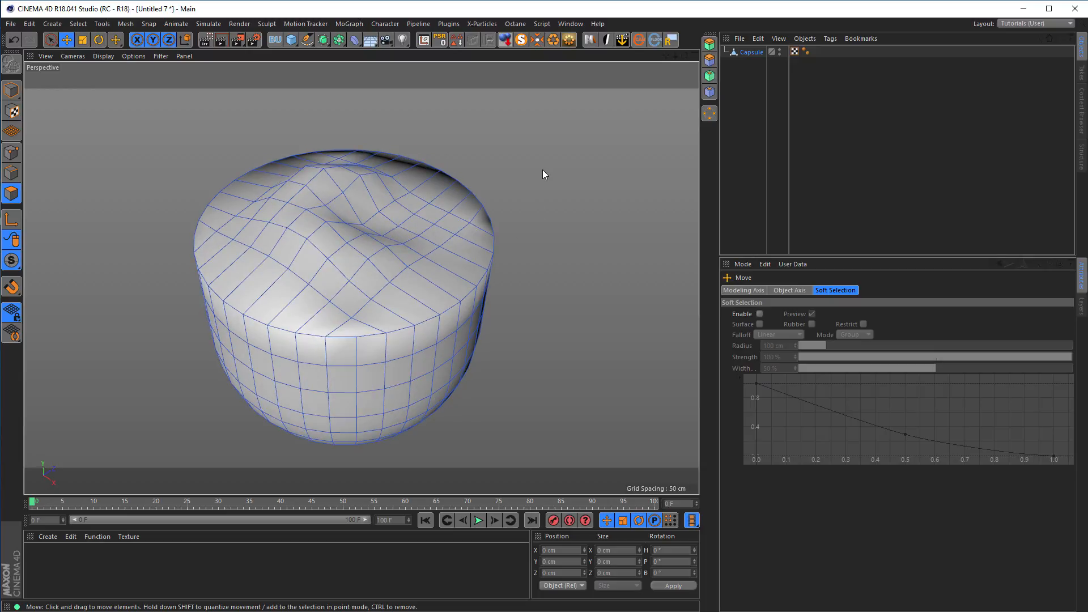
Select all landscape polygons inside the capsule's rim with Phong Break Selection, overriding the Phong tag with an angle of about 35.5°.
key(u)
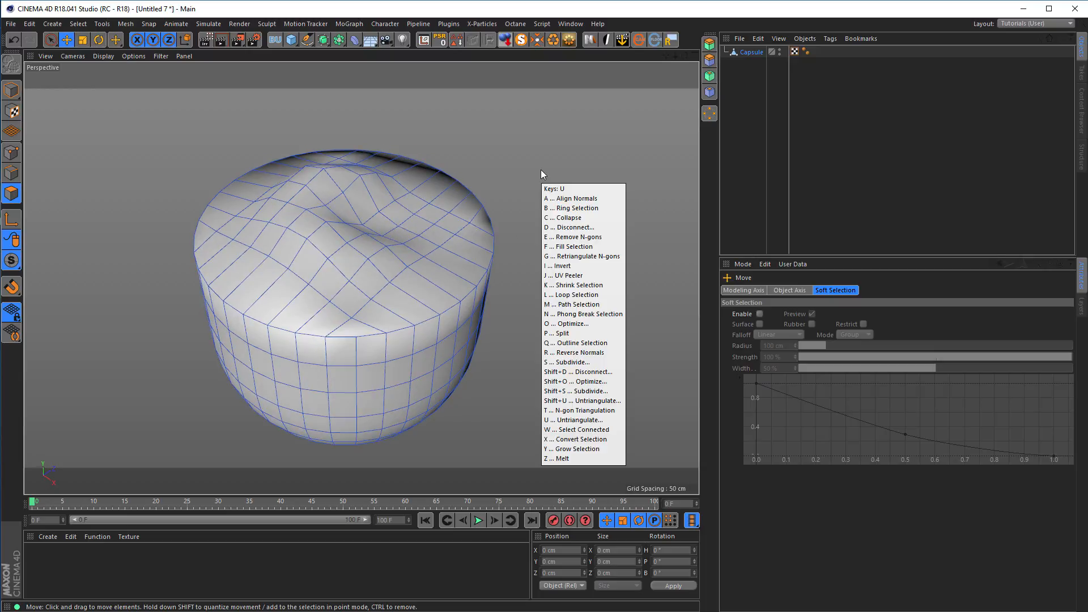
key(n)
click(356, 203)
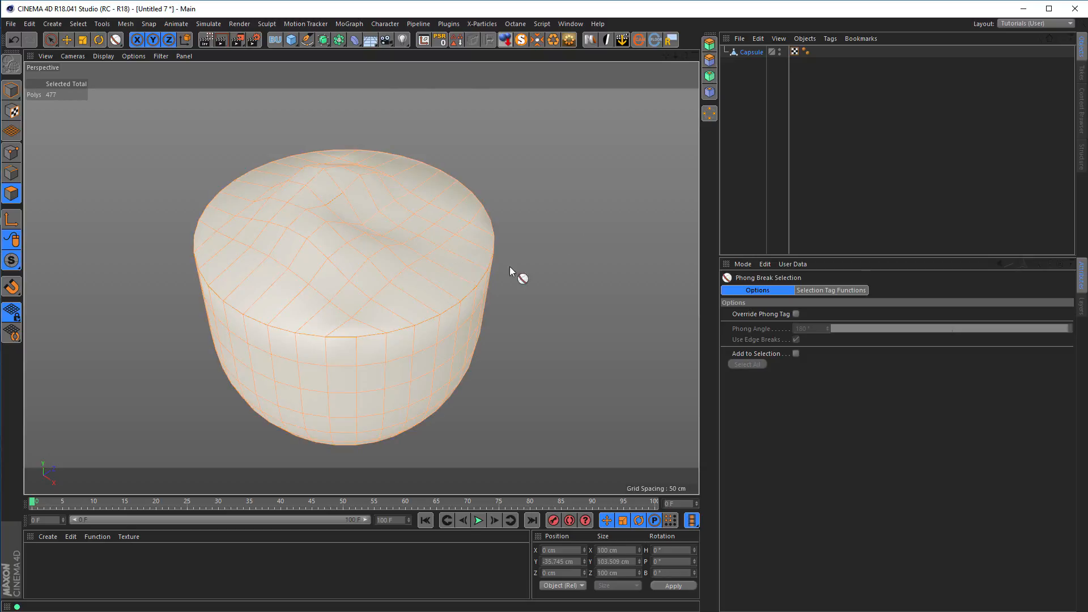
click(797, 313)
drag(940, 328, 943, 331)
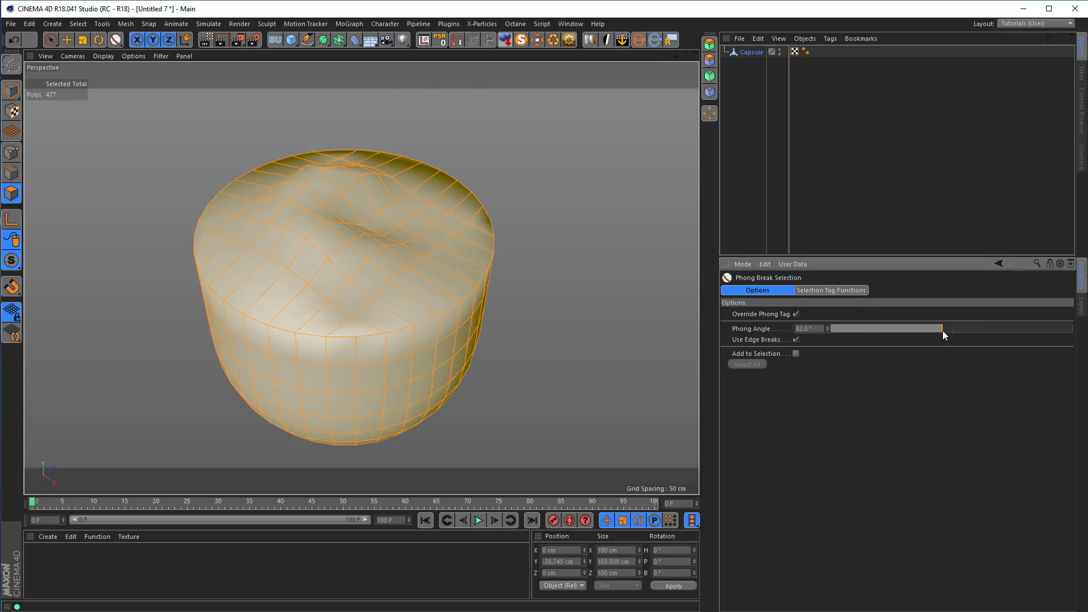
click(847, 328)
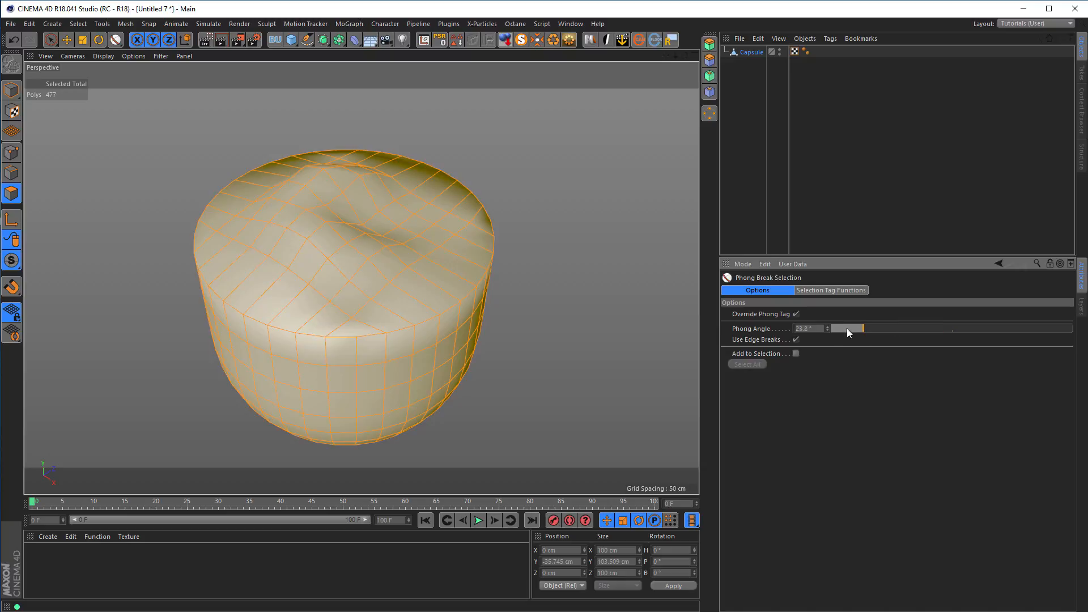
click(453, 262)
drag(851, 331, 869, 325)
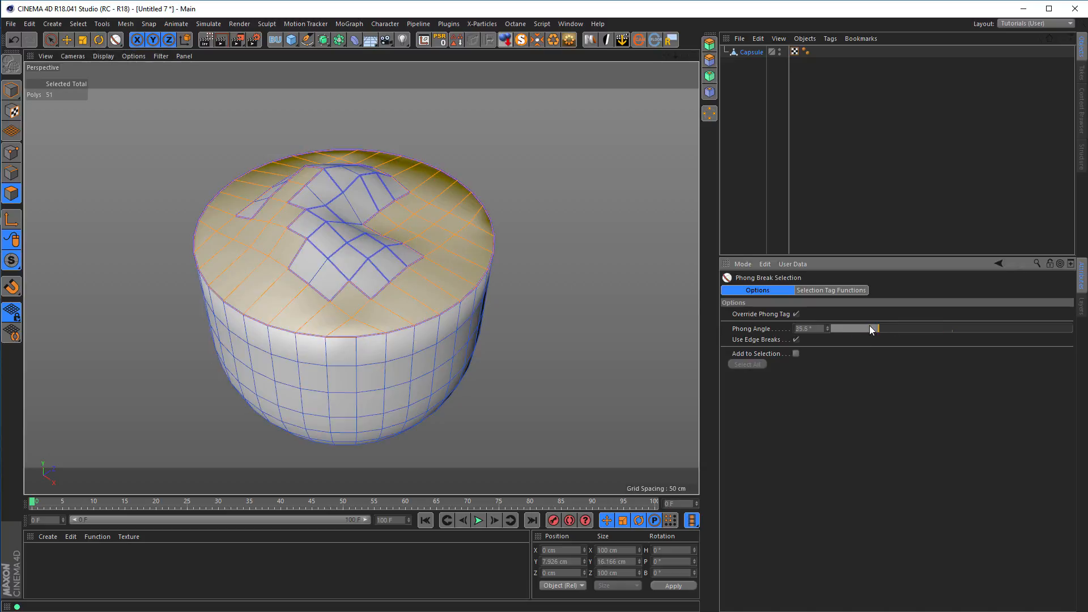
click(409, 246)
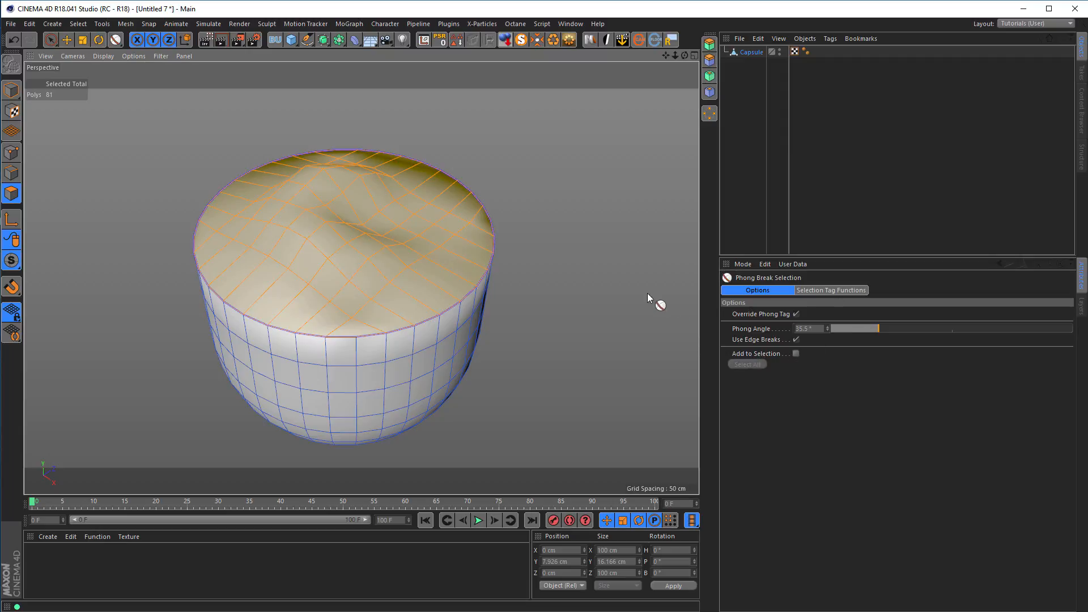
Inset the selected landscape polygons from the capsule's rim by about 2.9 cm with Extrude Inner.
mouse_move(498, 291)
alt+mouse_down()
mouse_move(502, 335)
mouse_move(498, 292)
alt+mouse_up()
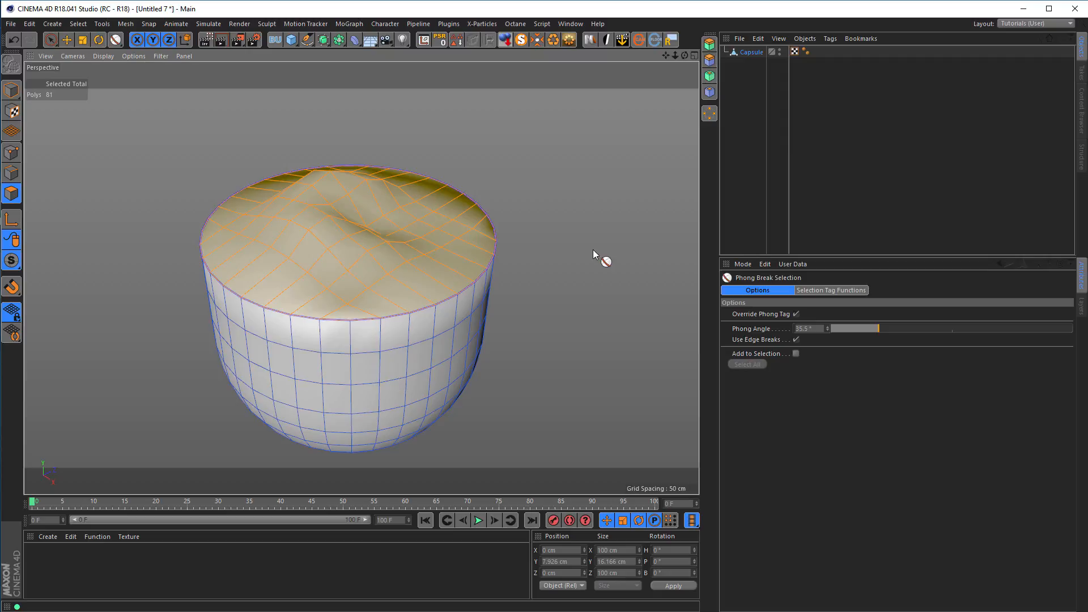
key(i)
drag(617, 240, 647, 239)
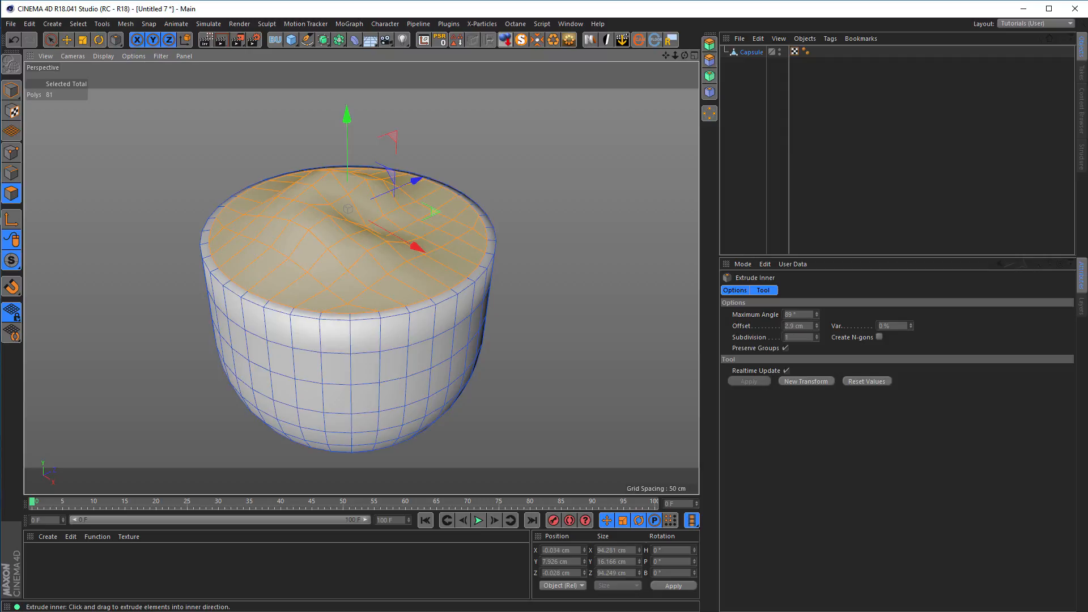
Add a loop cut around the capsule wall just below the rim at about 24.3% offset, then return to Model mode with Live Selection.
key(k)
key(l)
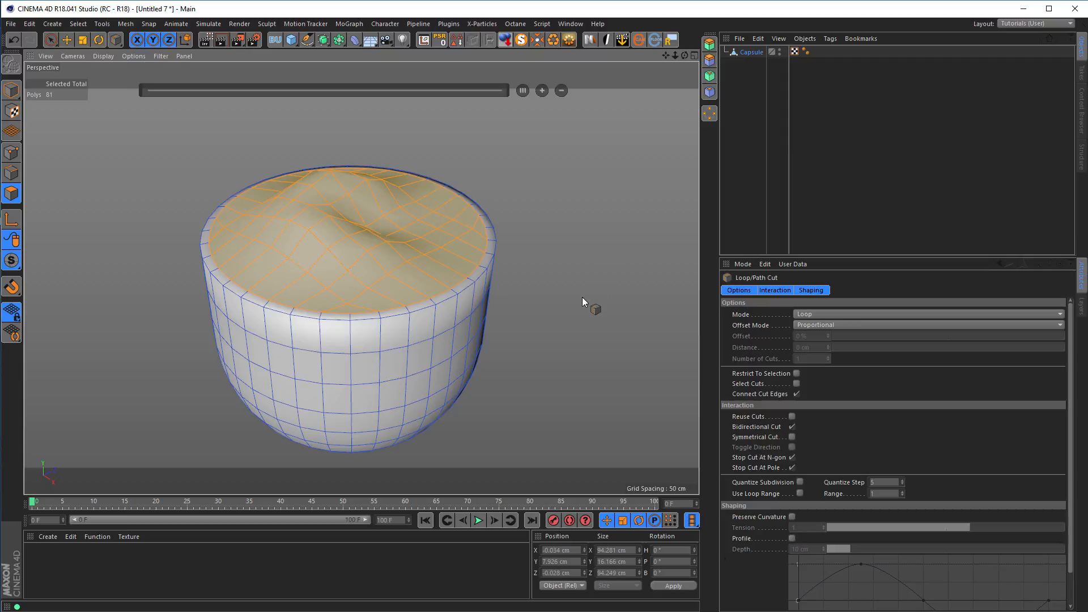
click(455, 303)
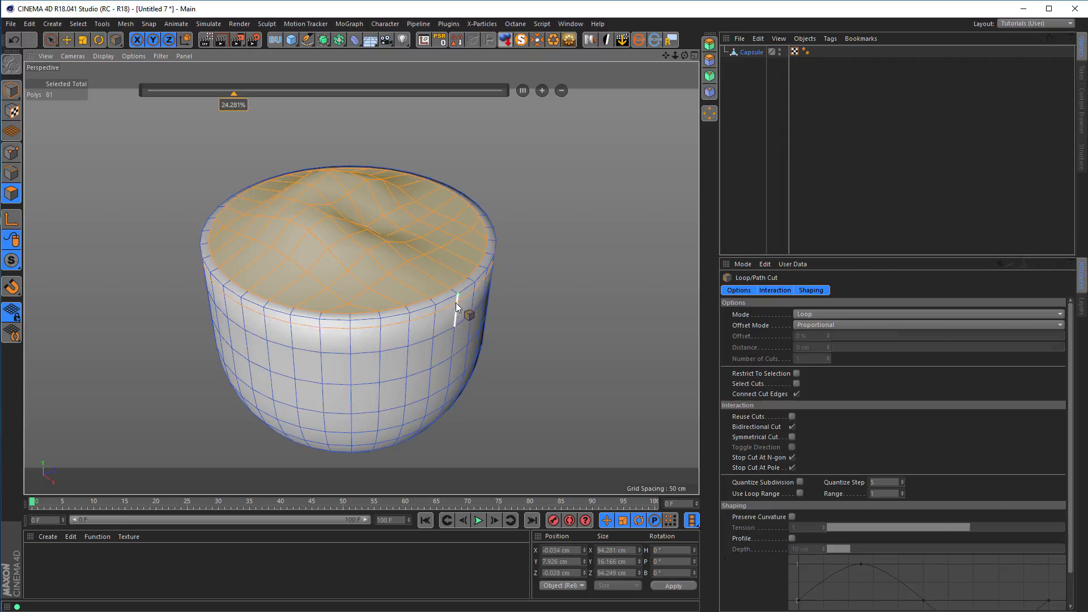
click(13, 91)
alt+drag(308, 260, 314, 301)
alt+middle_drag(355, 282, 389, 267)
mouse_move(389, 266)
alt+mouse_down()
mouse_move(362, 239)
mouse_move(443, 276)
mouse_move(427, 250)
mouse_move(382, 267)
alt+mouse_up()
alt+right_drag(382, 266, 414, 257)
alt+middle_drag(414, 257, 388, 275)
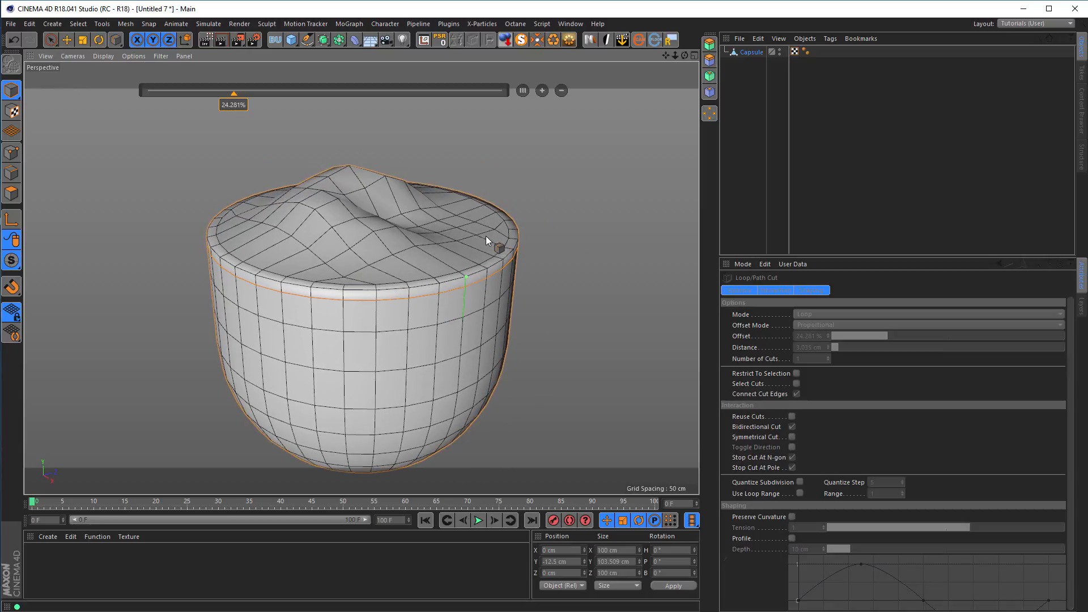
click(50, 39)
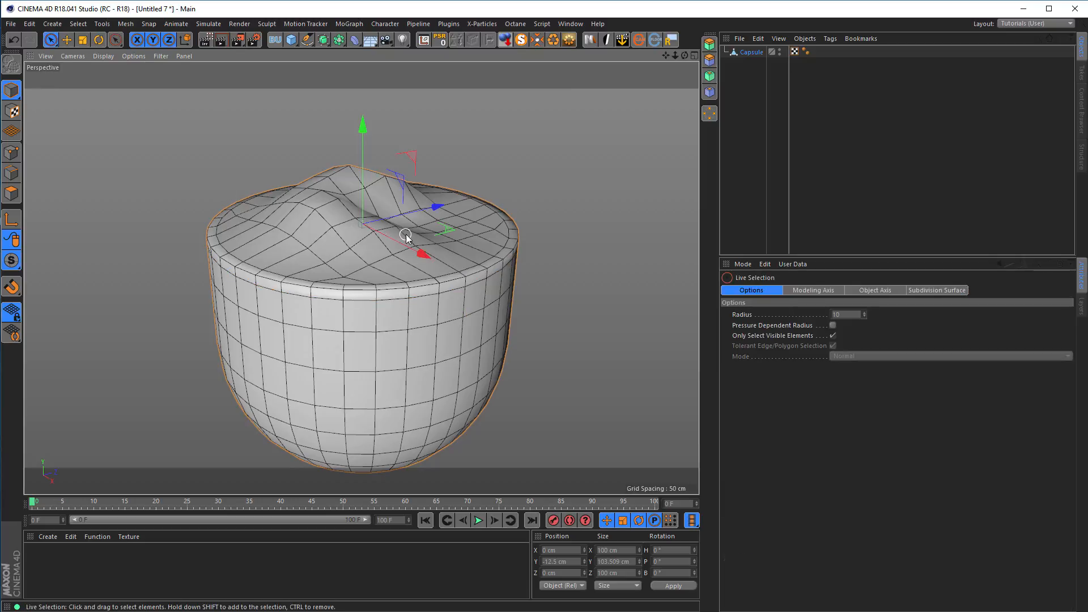
alt+middle_drag(405, 241, 394, 252)
alt+drag(393, 249, 398, 239)
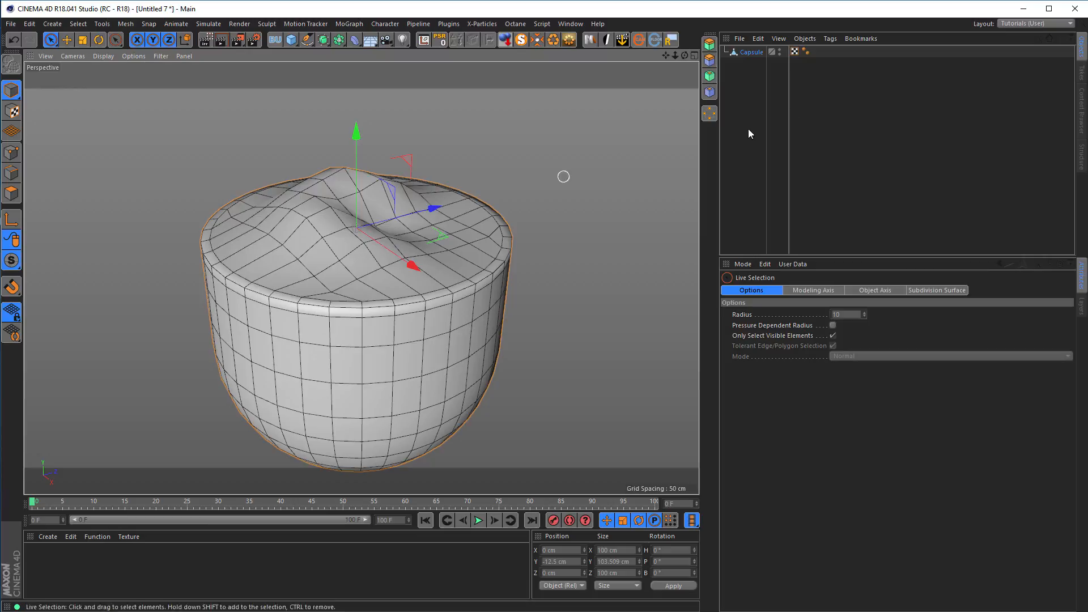
Add a Displacer deformer as a child of the Capsule object.
click(749, 53)
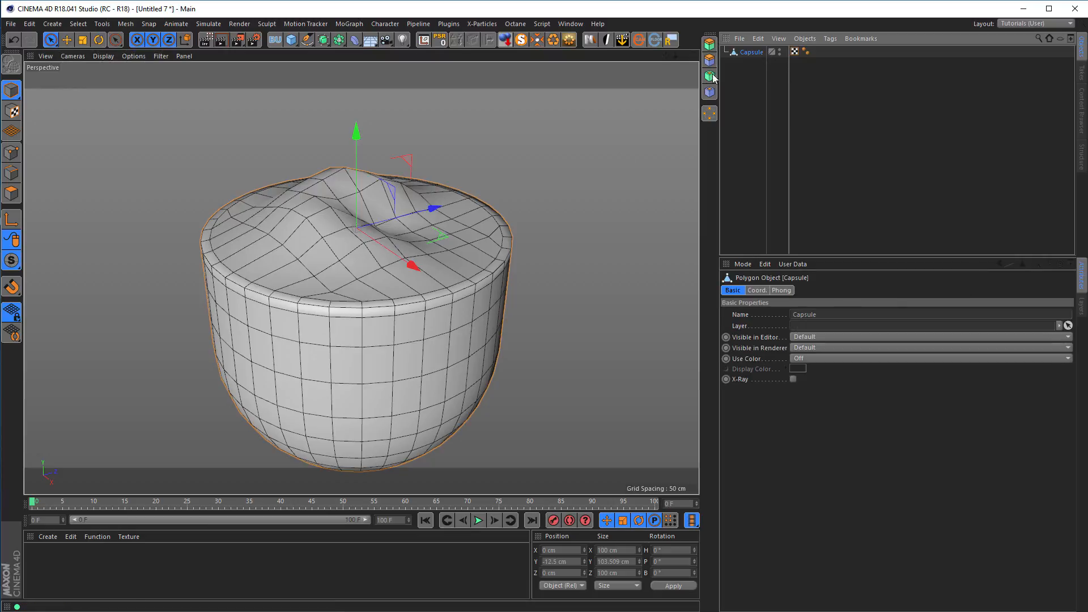
click(355, 41)
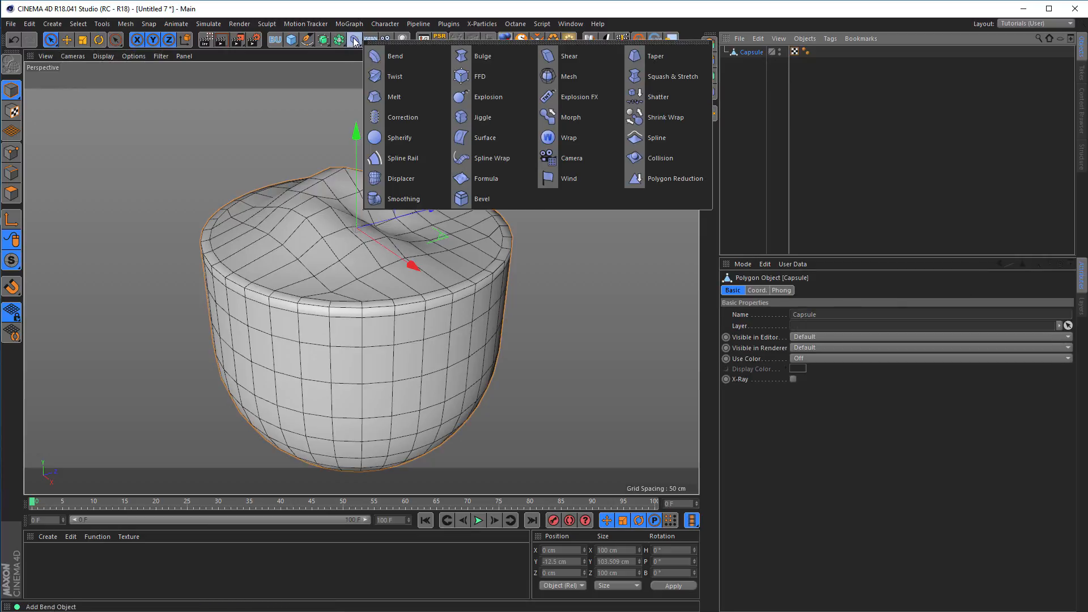
click(398, 181)
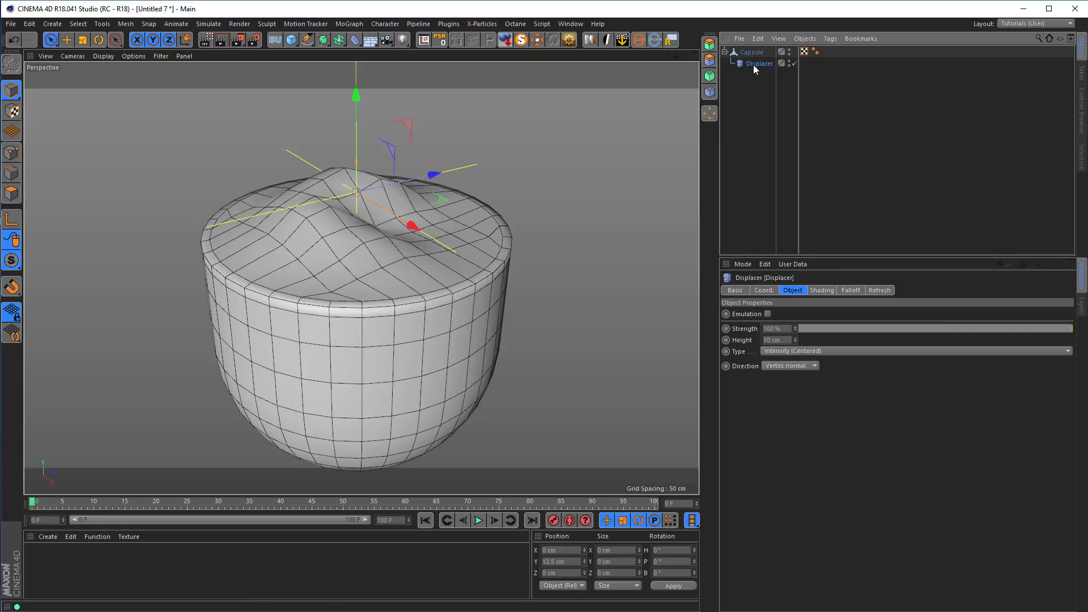
Load a Noise shader as the Displacer's shader and set its noise type to Buya.
click(823, 290)
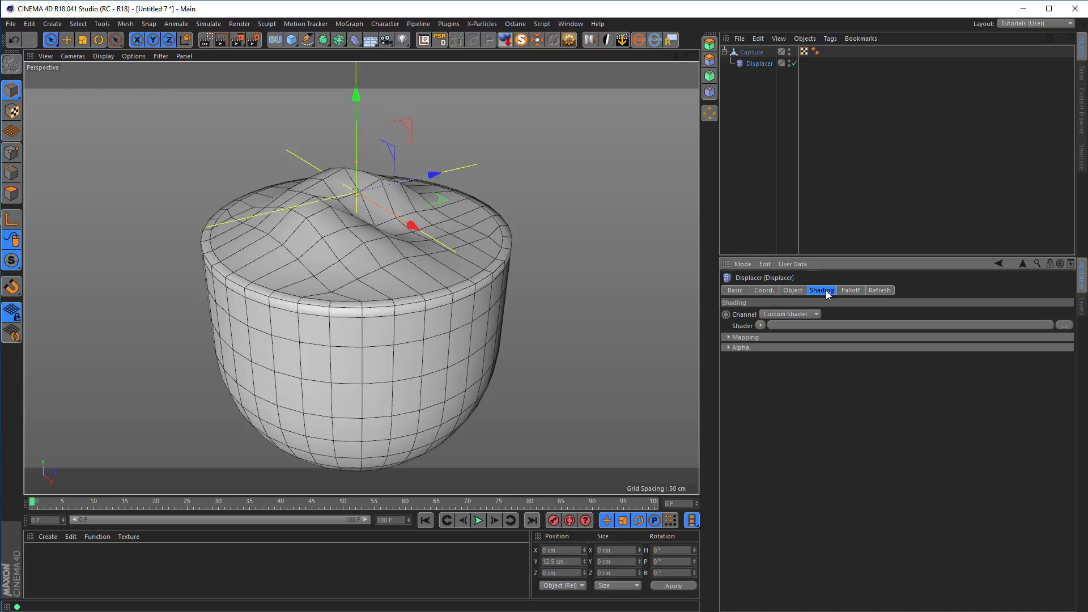
click(761, 325)
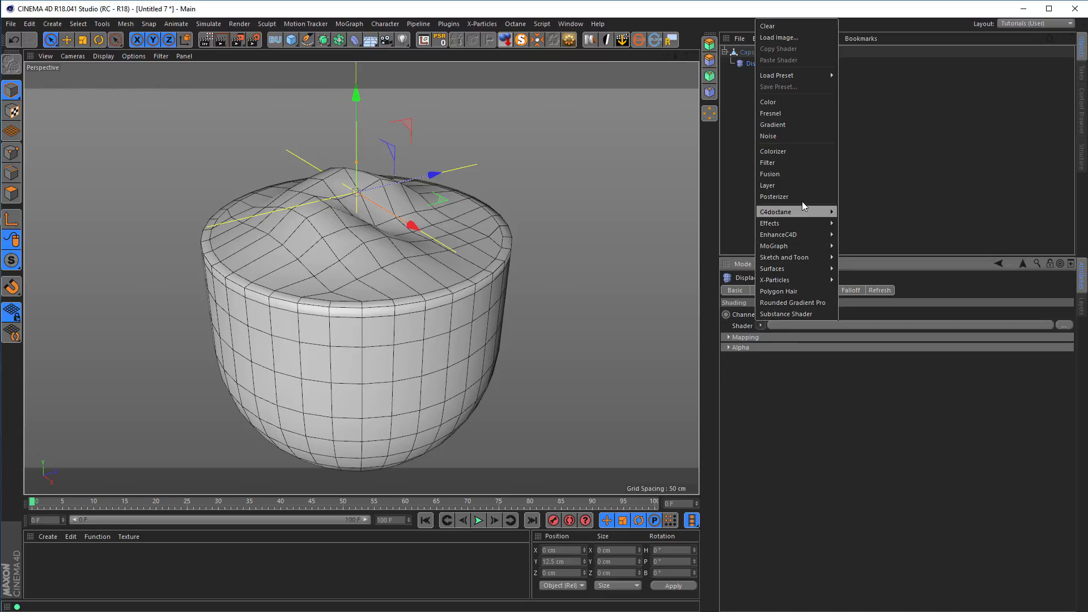
click(798, 136)
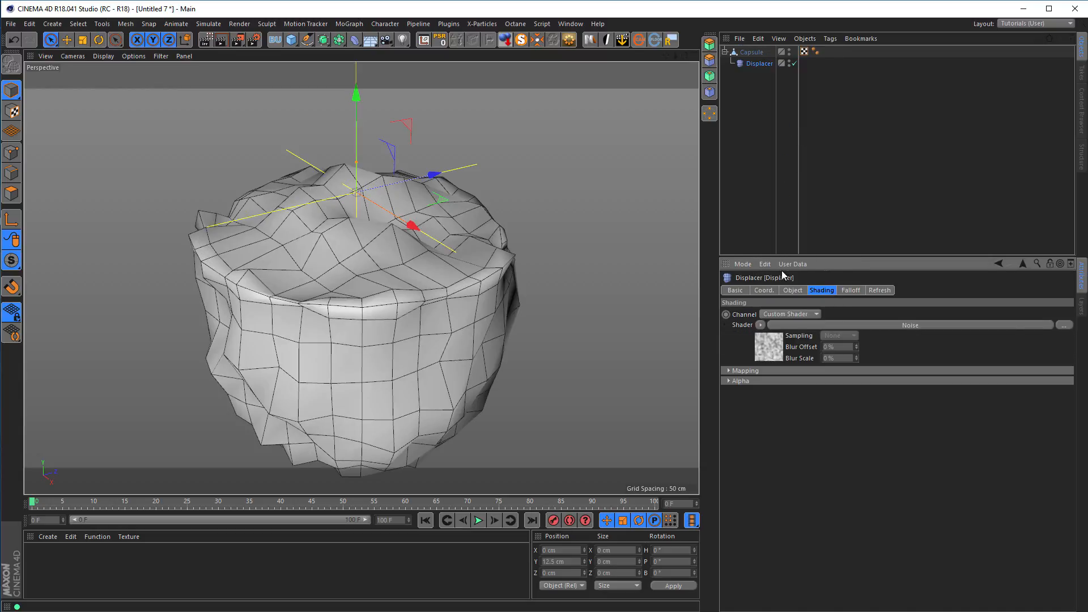
click(774, 342)
click(824, 417)
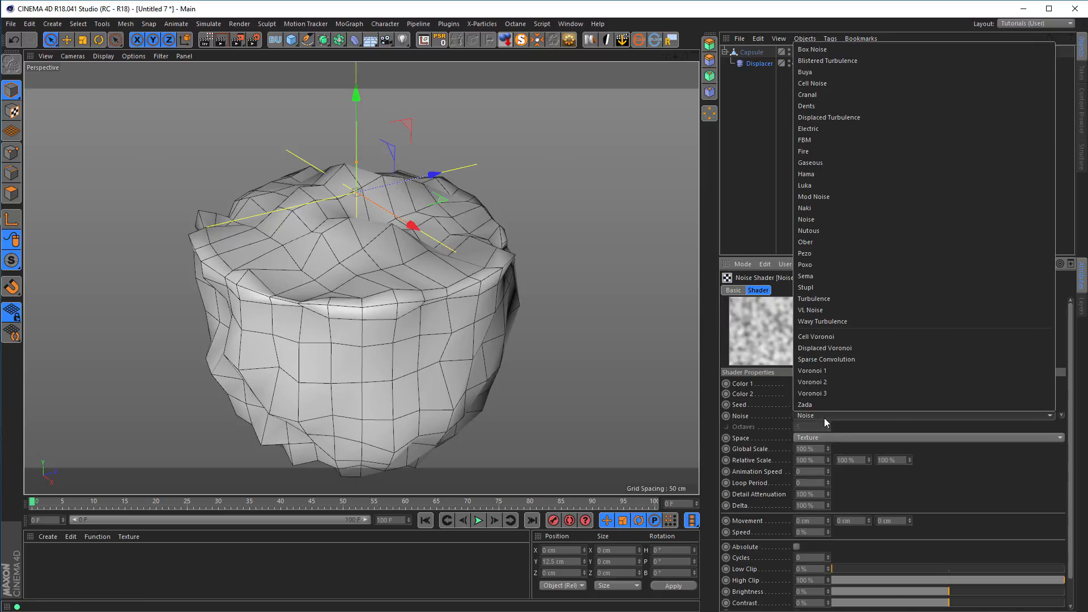
click(824, 72)
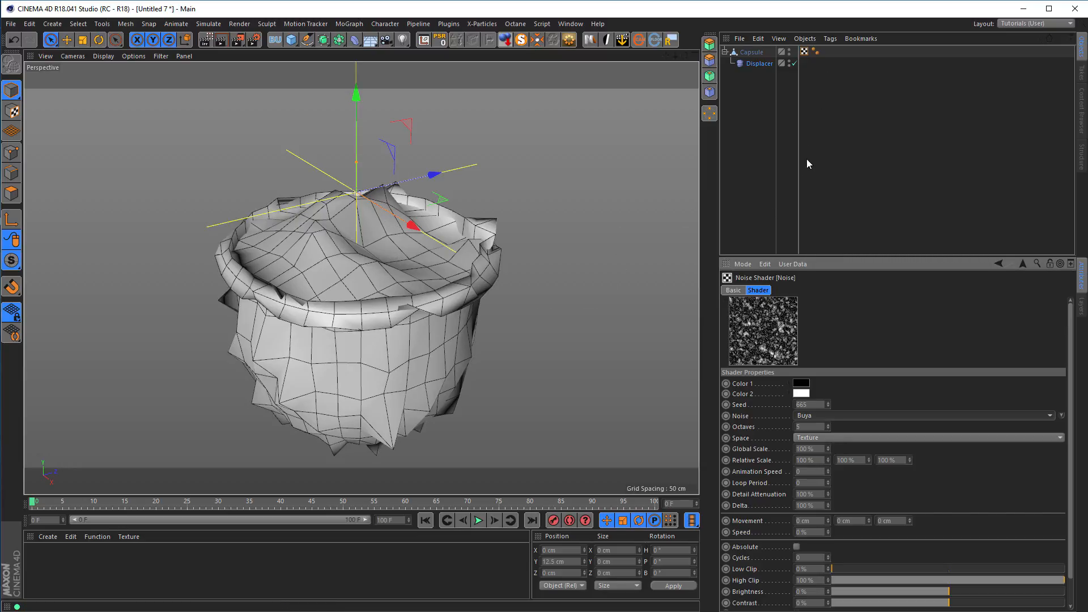
Set the Displacer's displacement type to Intensity.
click(751, 52)
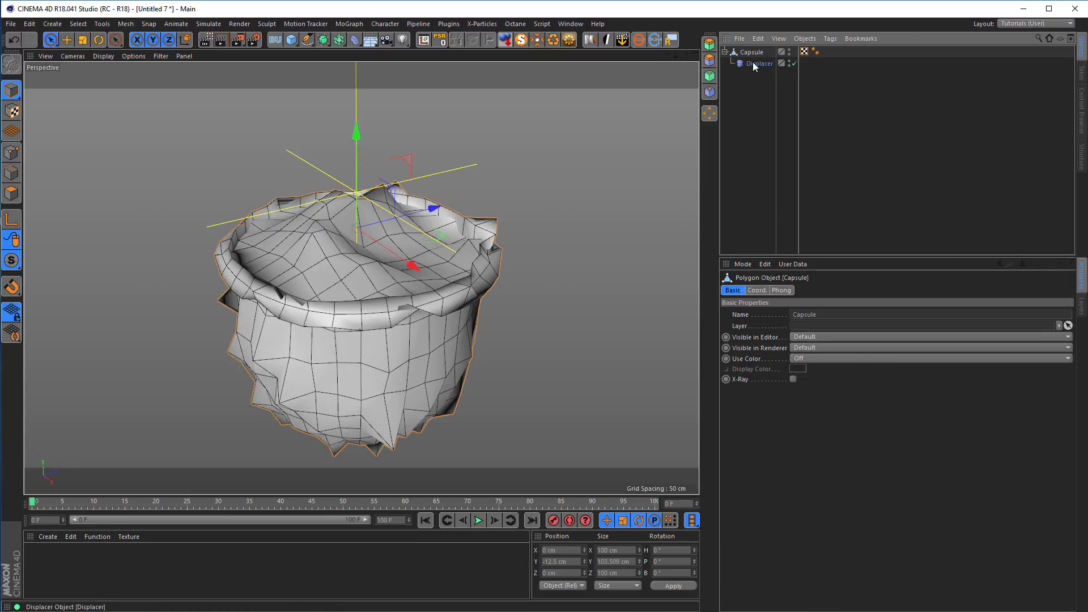
click(753, 63)
click(793, 290)
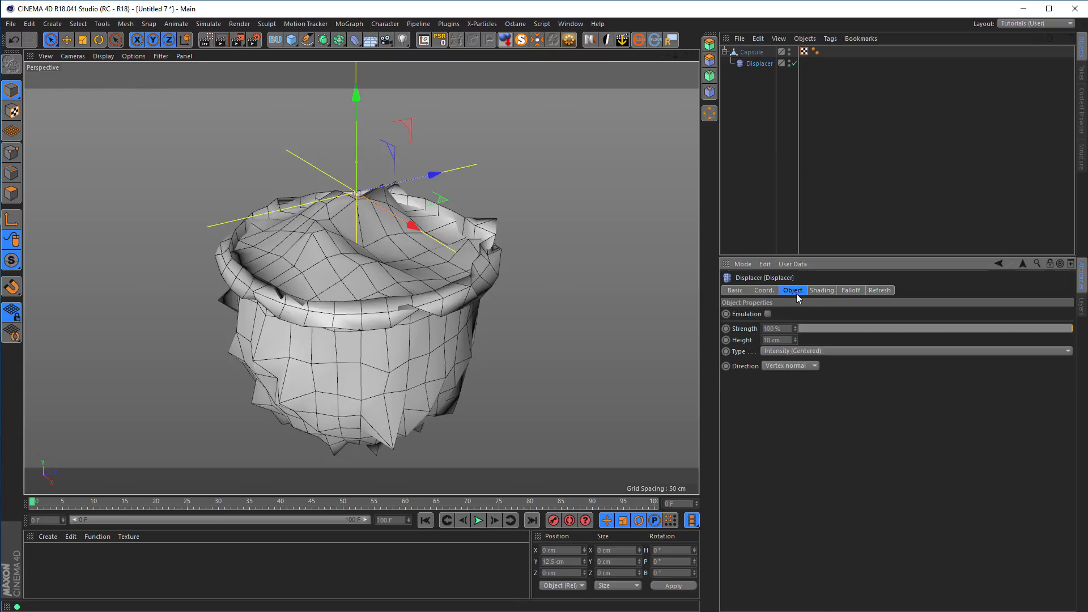
click(802, 349)
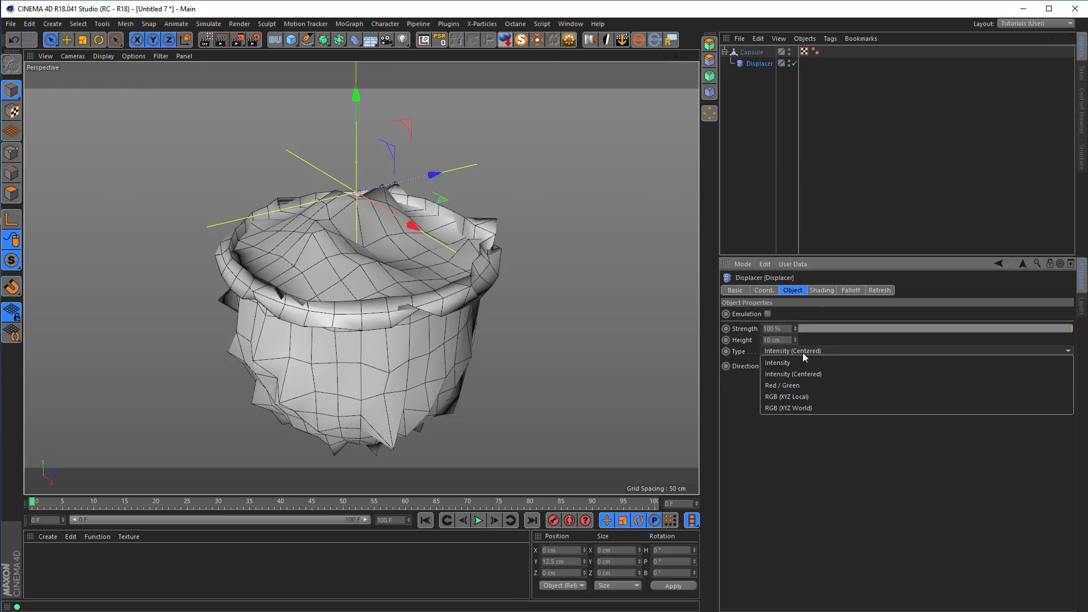
click(801, 359)
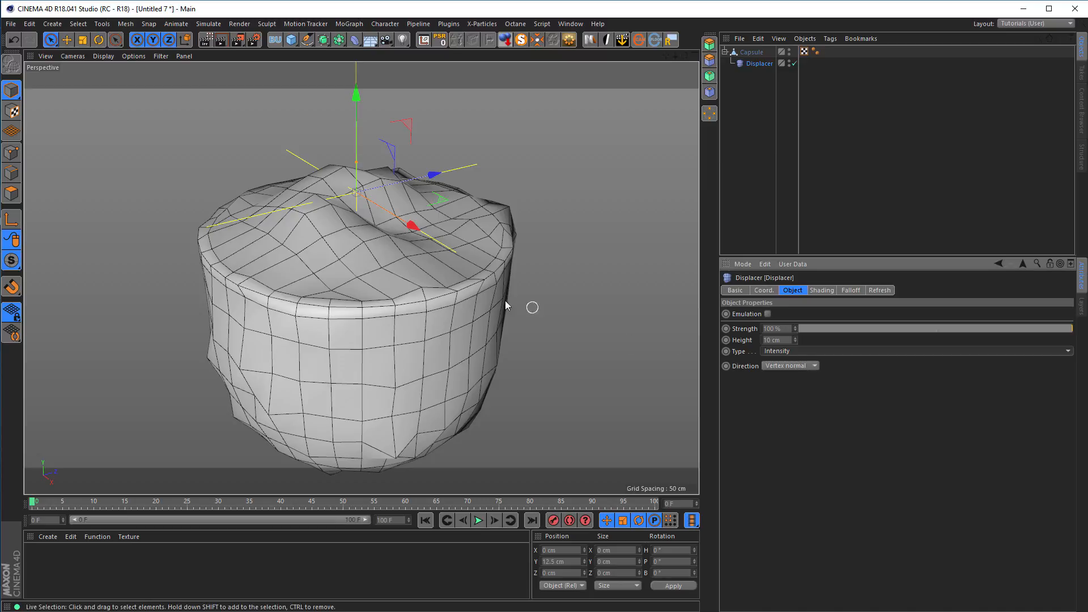
alt+middle_drag(469, 282, 471, 249)
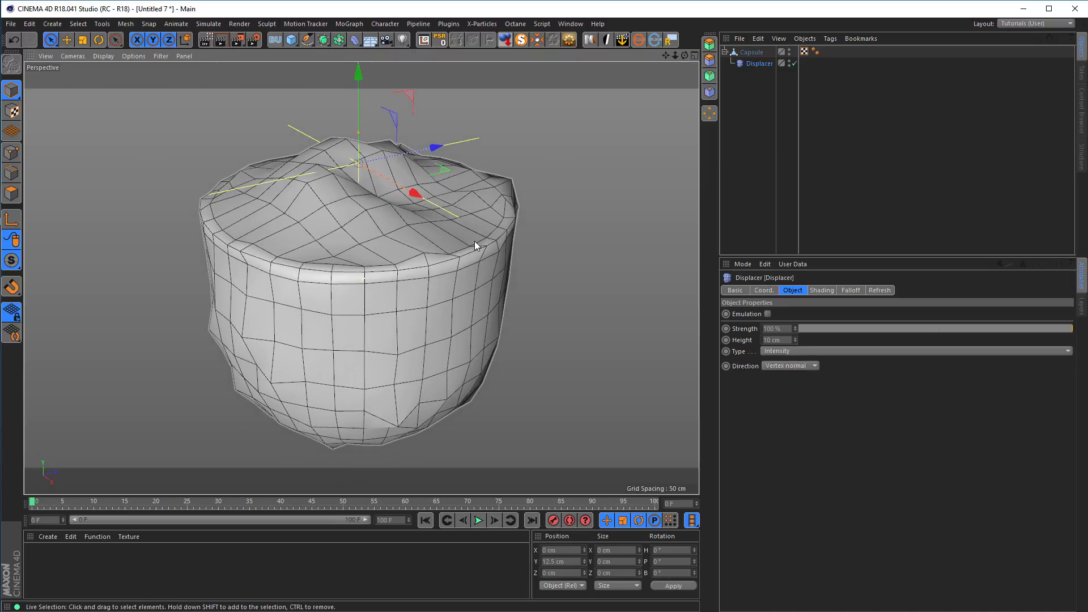
Set the Displacer's direction to Planar with +Y orientation.
click(778, 366)
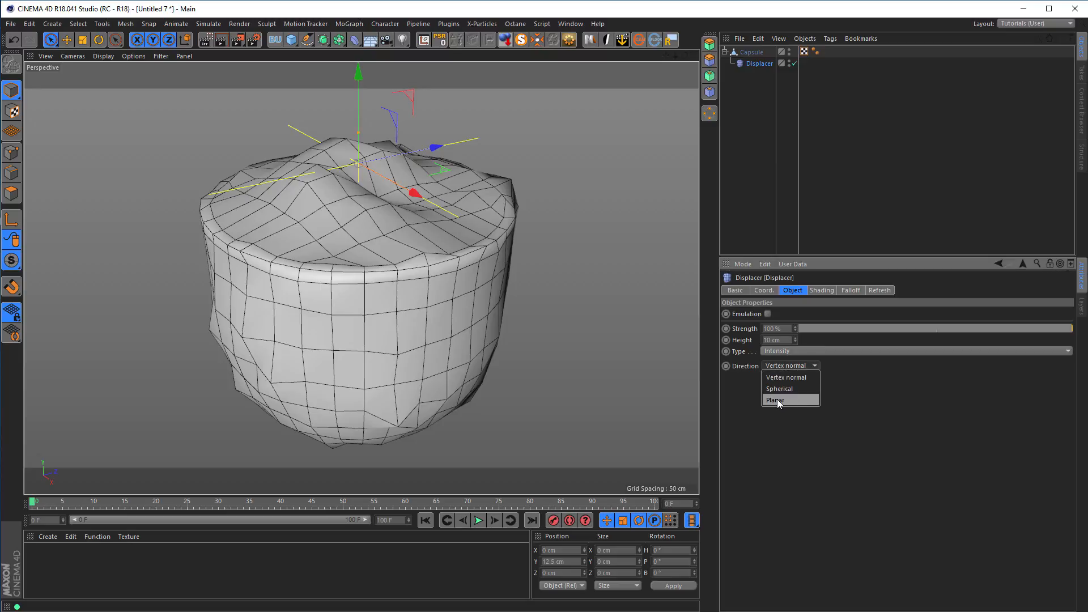
click(776, 400)
click(797, 376)
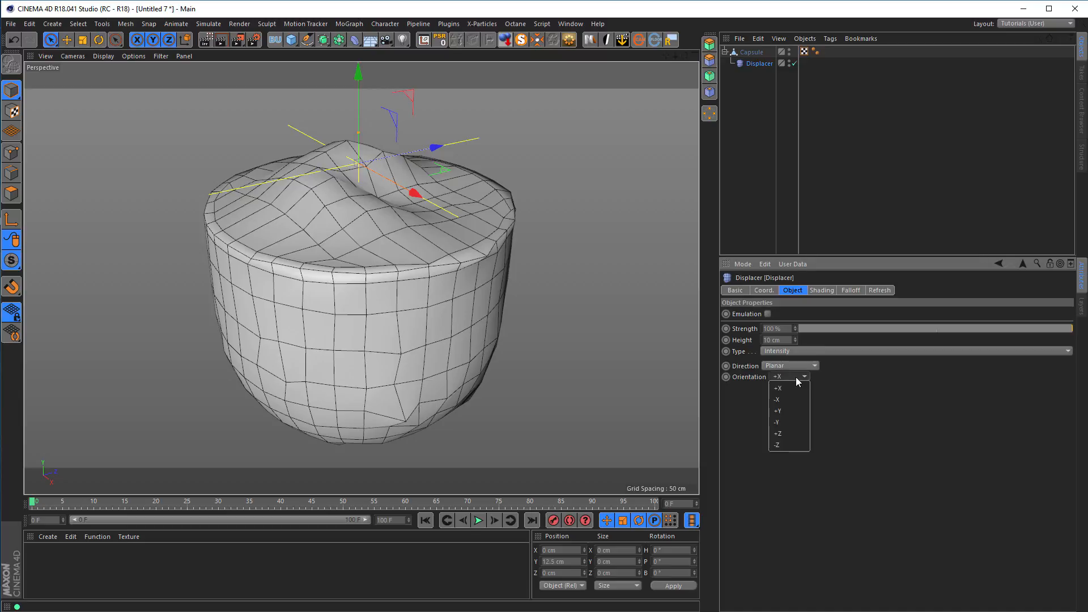
click(801, 412)
alt+drag(452, 275, 432, 427)
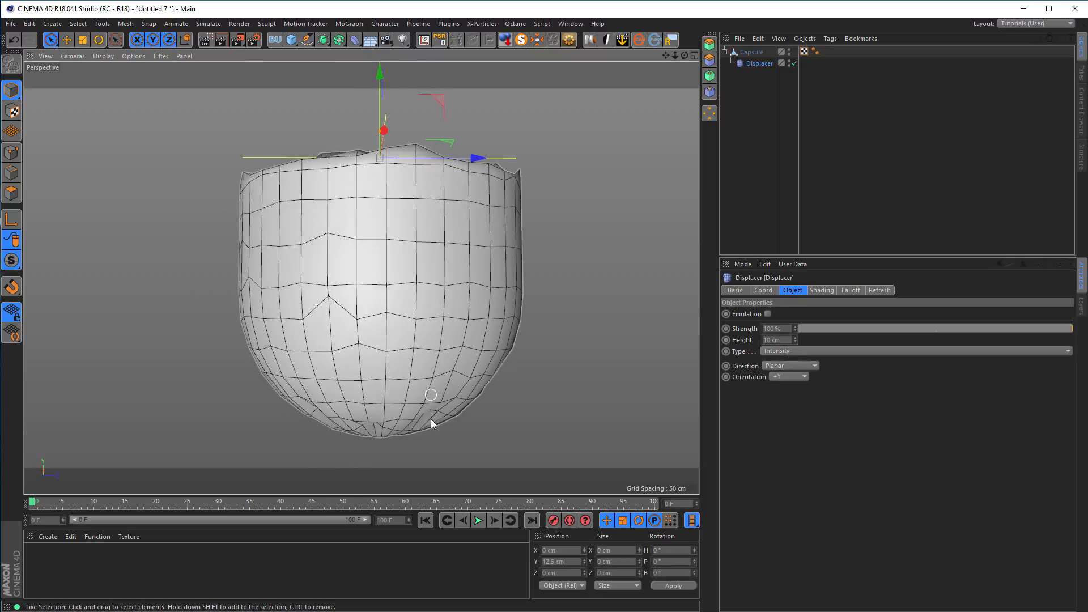
alt+drag(418, 281, 416, 386)
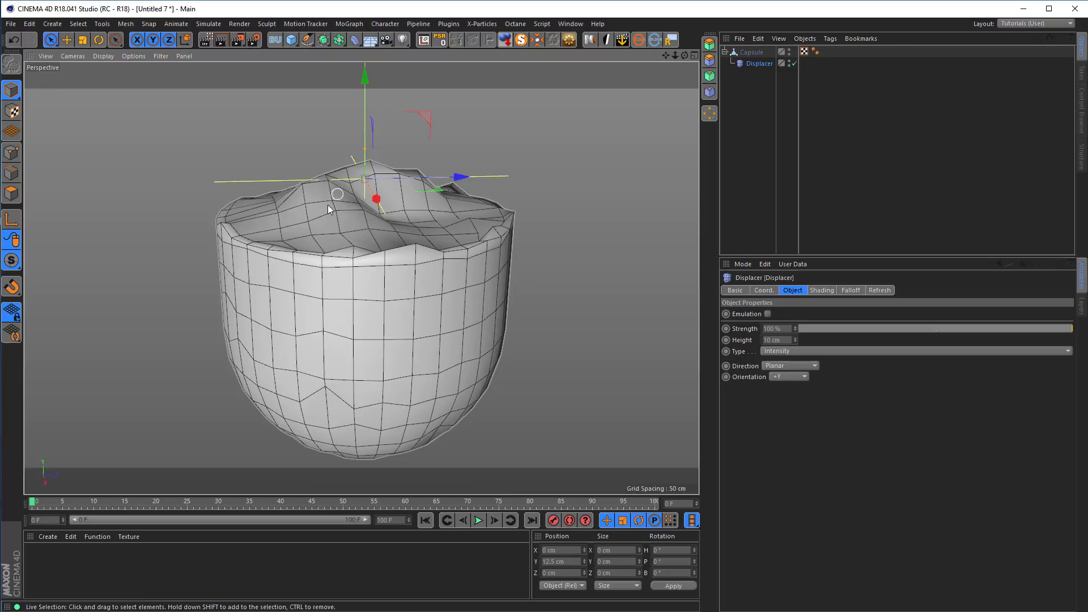
alt+drag(417, 283, 423, 318)
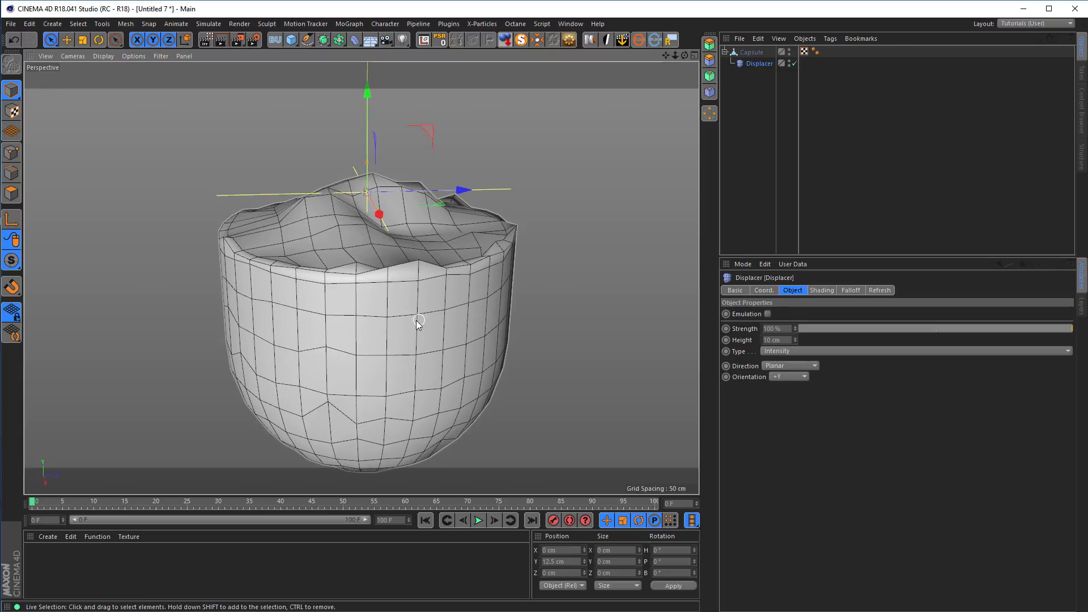
Set the Displacer's falloff shape to Sphere.
click(848, 292)
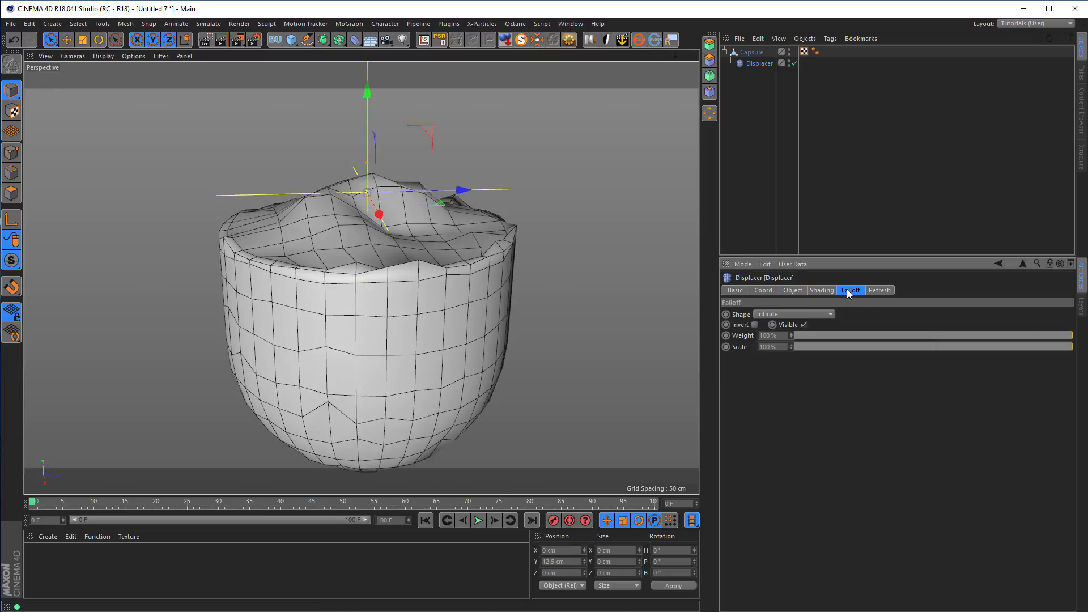
click(818, 313)
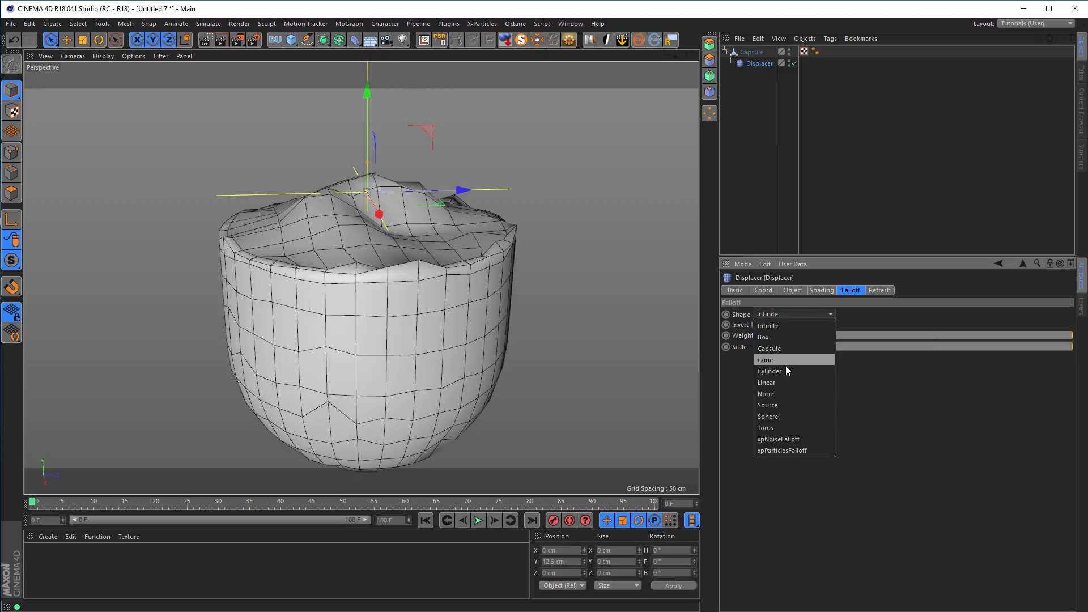
click(781, 411)
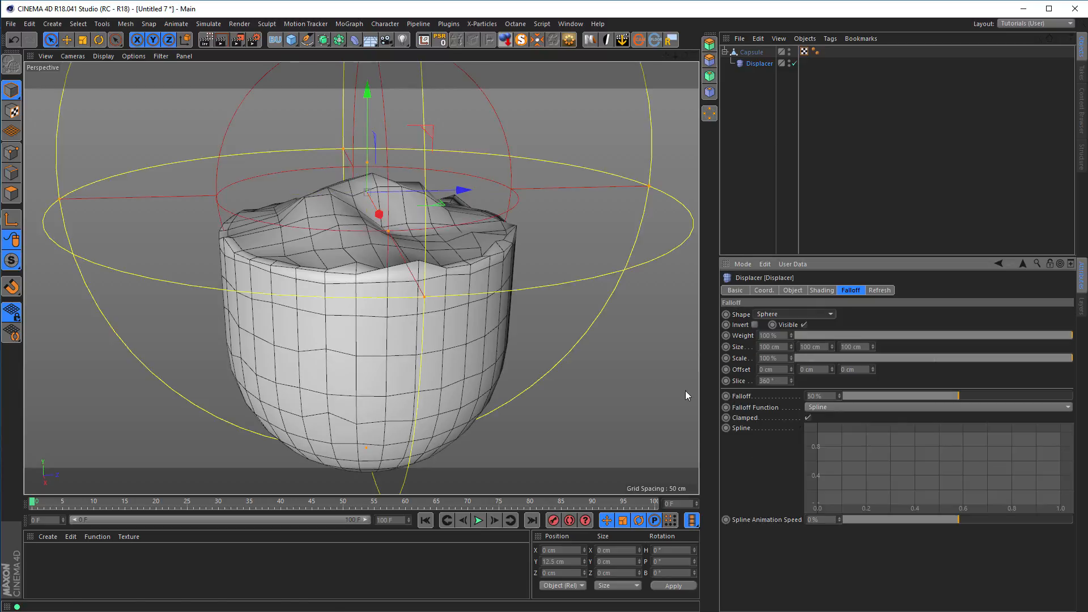
alt+drag(444, 314, 492, 354)
alt+drag(437, 284, 430, 315)
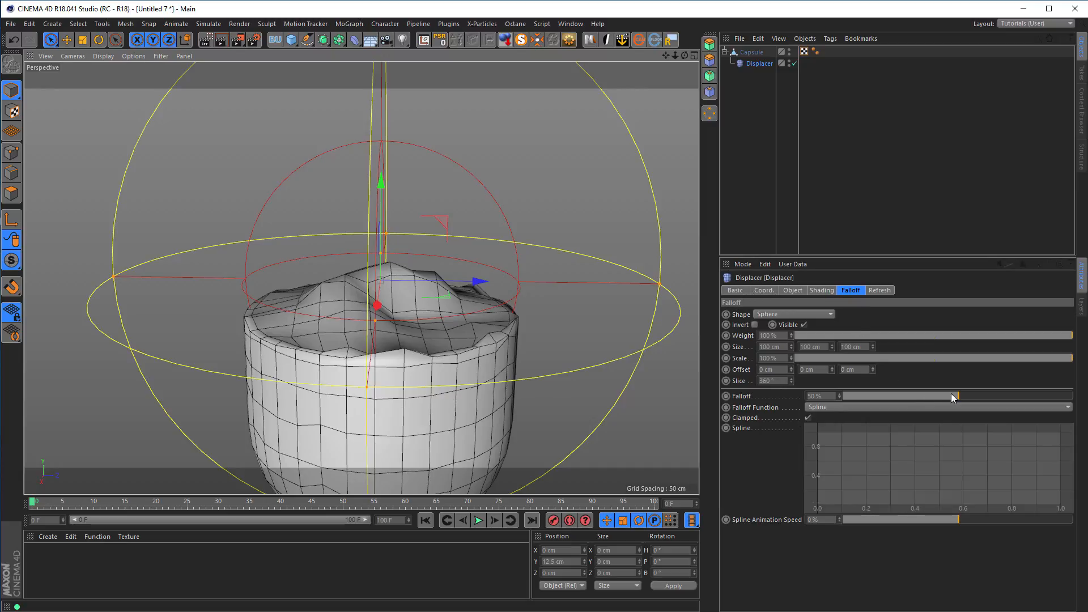
Set the Displacer's falloff amount to 100% and its displacement height to 91 cm.
drag(957, 395, 1087, 390)
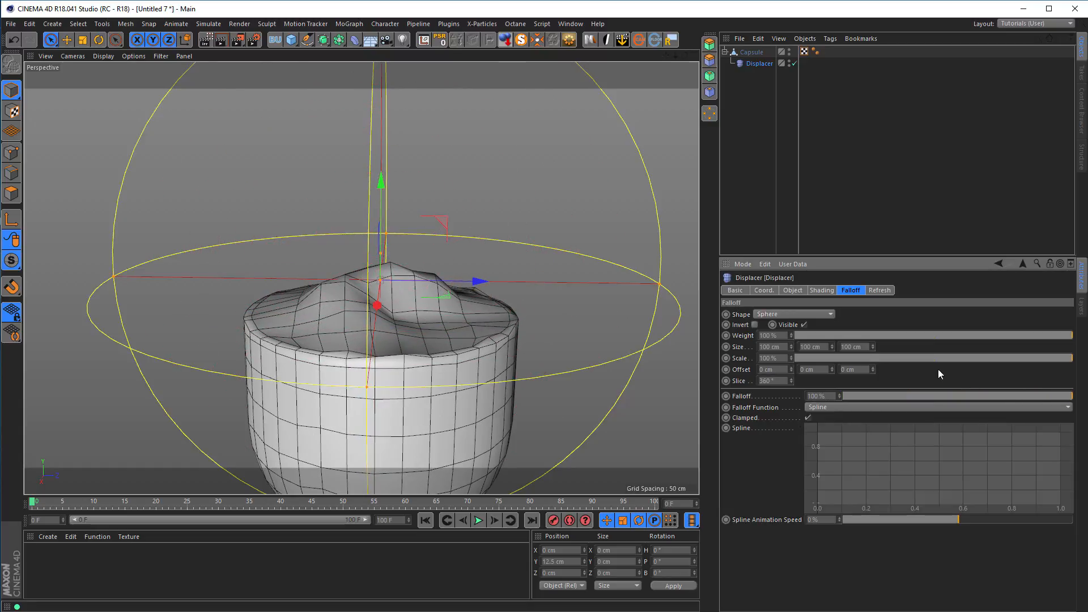
click(792, 290)
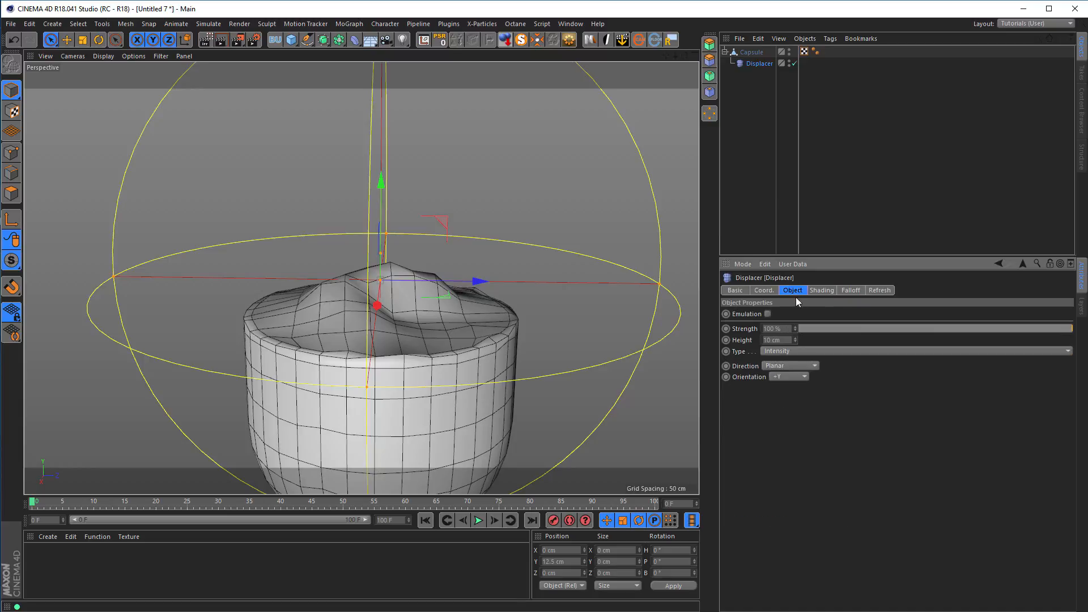
drag(794, 341, 795, 293)
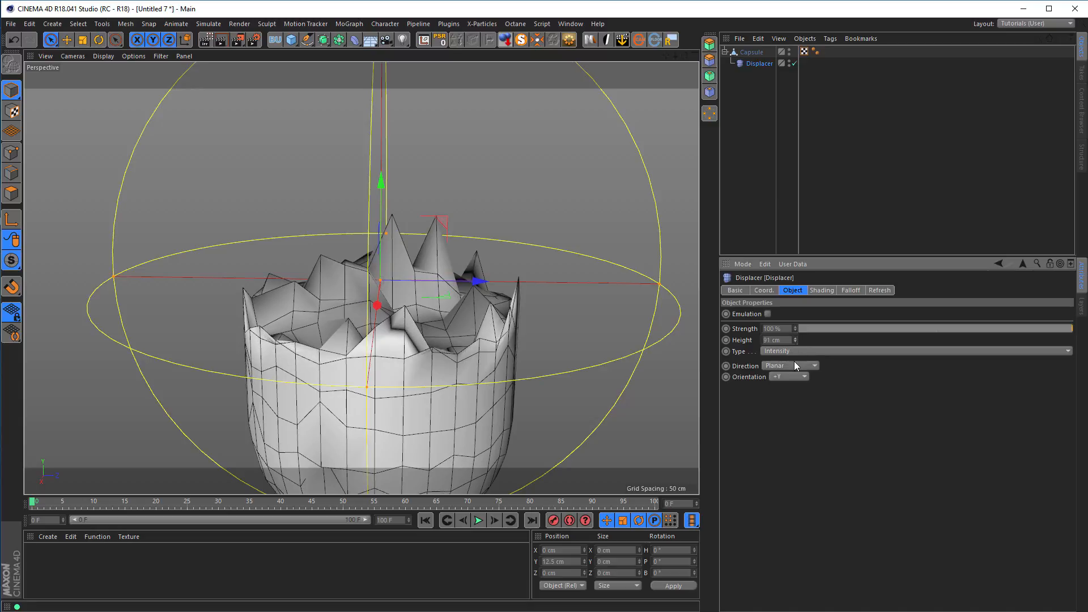
Reduce the spherical falloff amount of the Displacer to 69%.
click(823, 290)
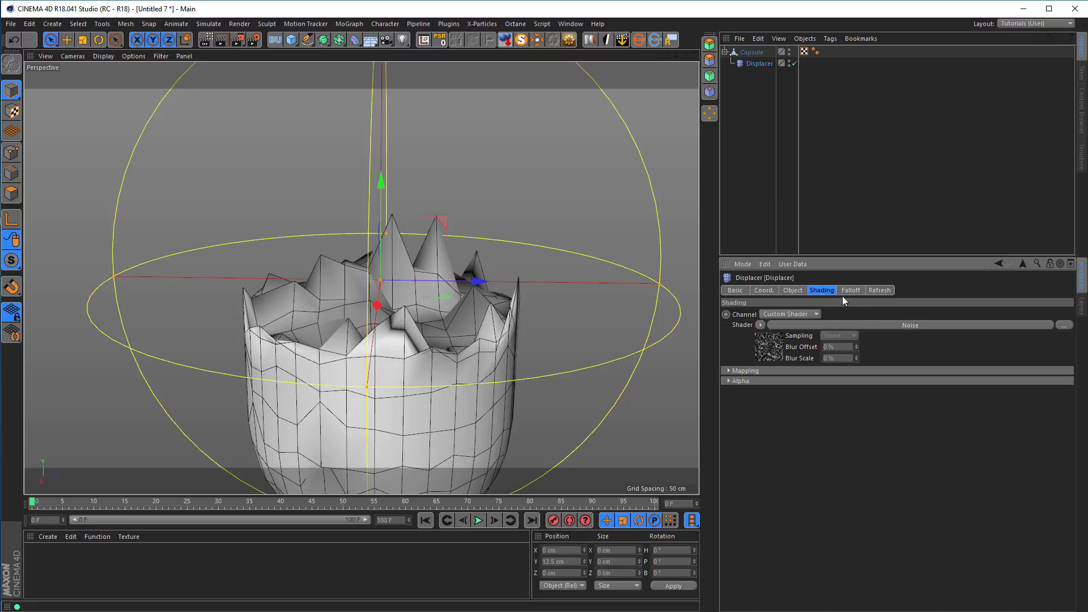
click(851, 290)
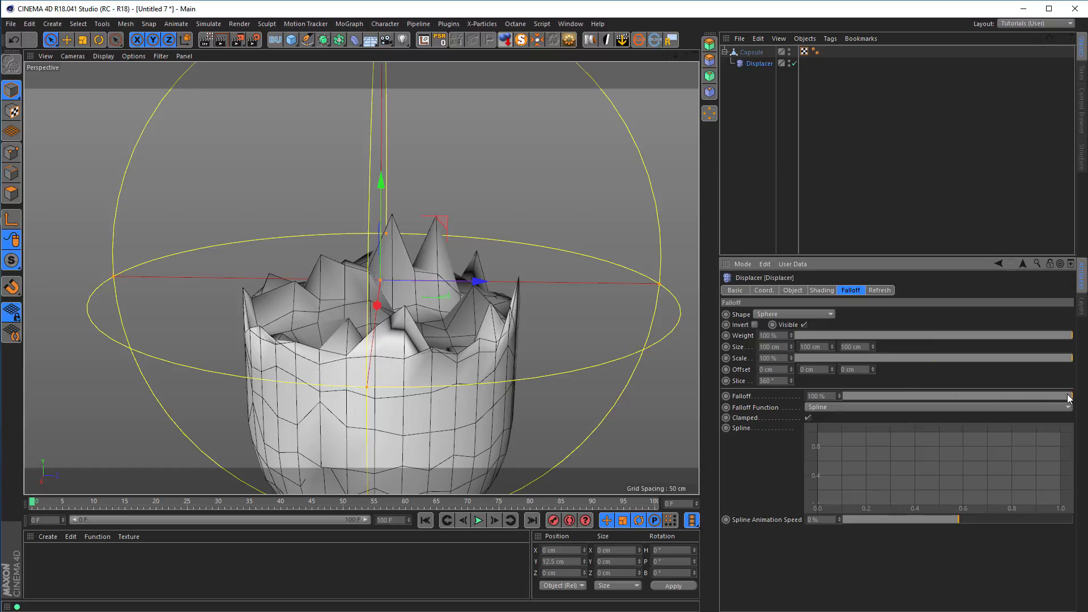
drag(1069, 396, 1001, 399)
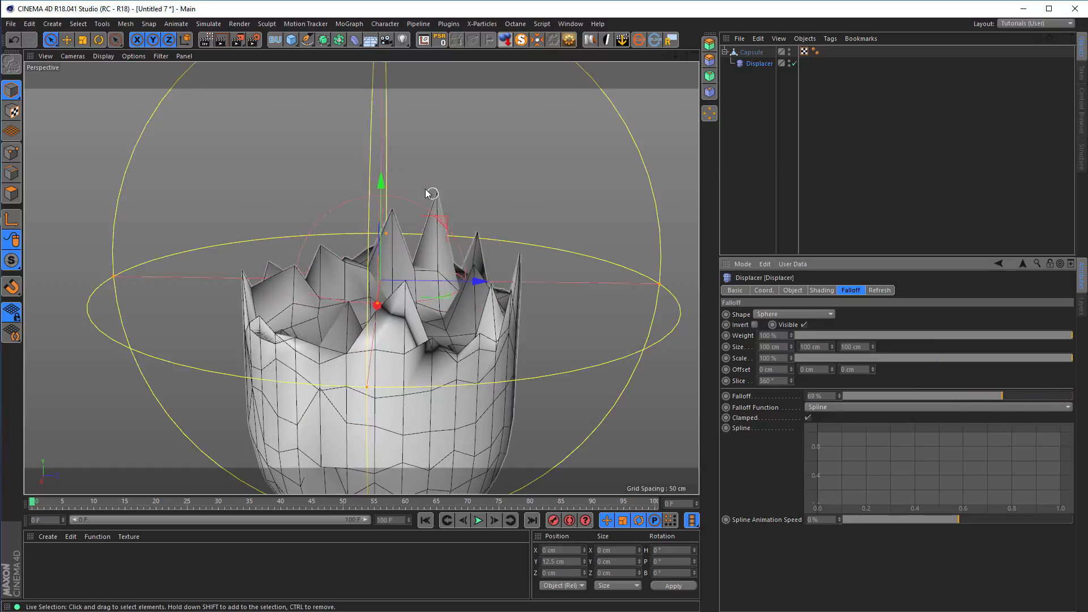
Raise the Displacer above the capsule along Y to about 65 cm so its falloff mainly affects the open end.
drag(381, 186, 406, 68)
alt+middle_drag(417, 411, 396, 284)
mouse_move(421, 297)
alt+mouse_down()
mouse_move(549, 338)
mouse_move(400, 305)
mouse_move(400, 294)
alt+mouse_up()
alt+middle_drag(400, 294, 407, 414)
Add a Subdivision Surface as the parent of the Capsule to smooth the landscape.
click(752, 51)
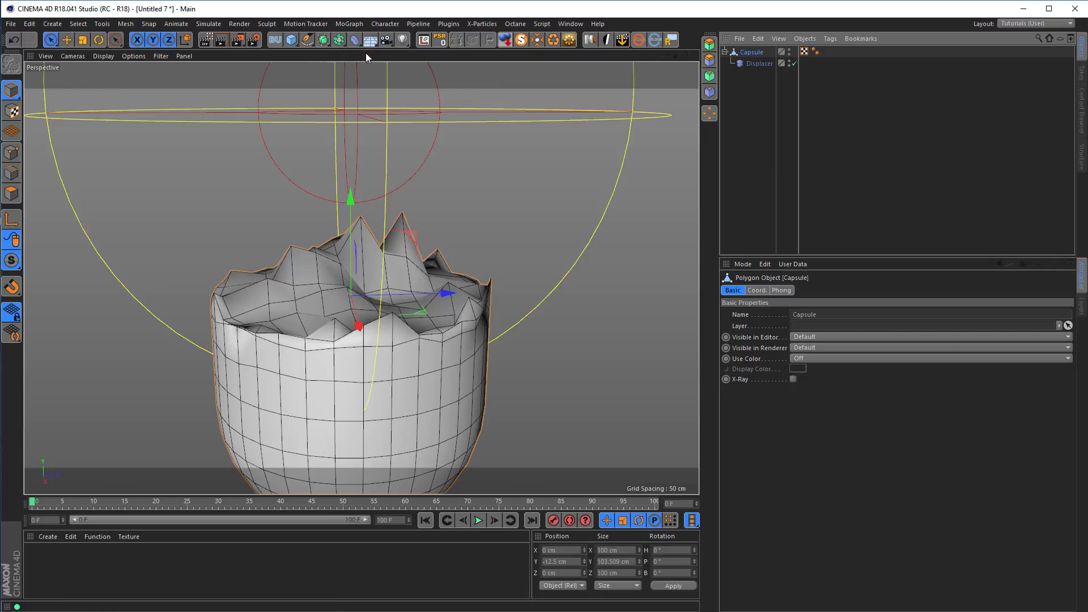
alt+drag(321, 40, 378, 59)
alt+drag(378, 339, 308, 267)
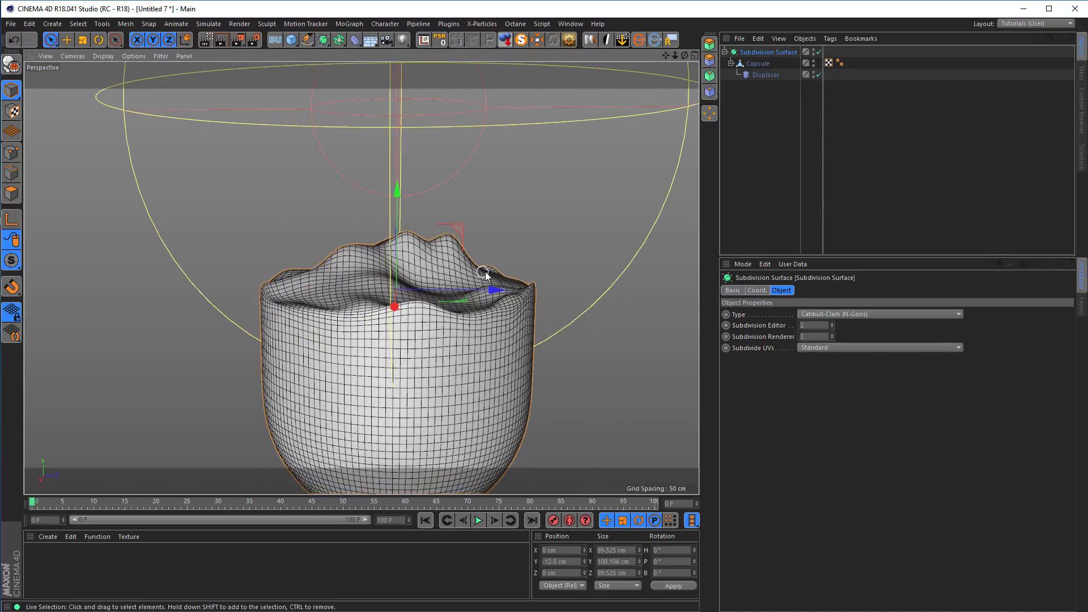
Increase the Displacer's height to about 209 cm and check the terrain from several sides.
click(765, 74)
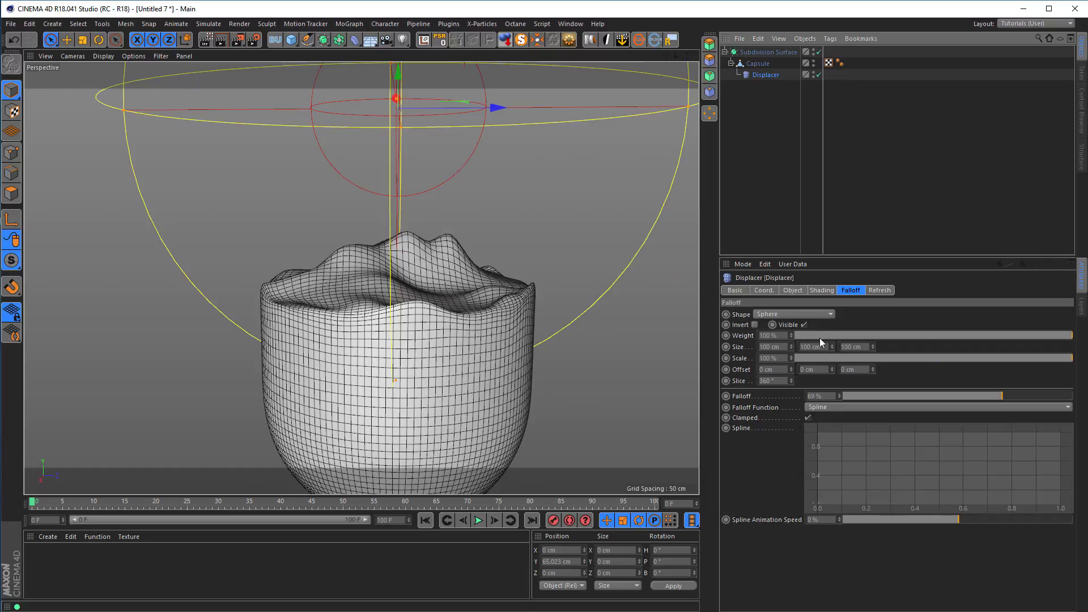
click(794, 291)
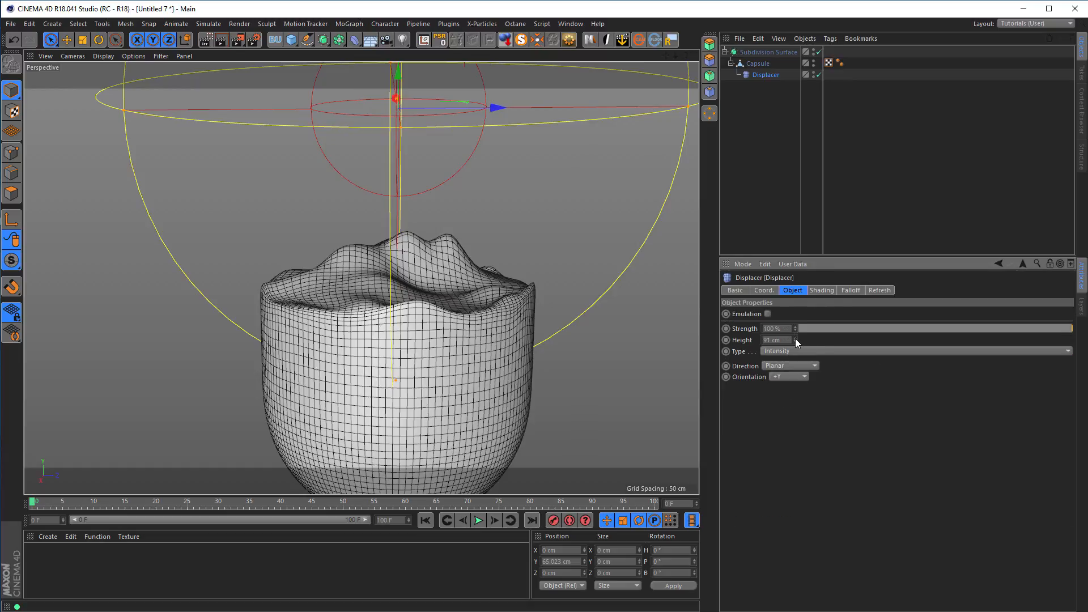
drag(795, 340, 795, 284)
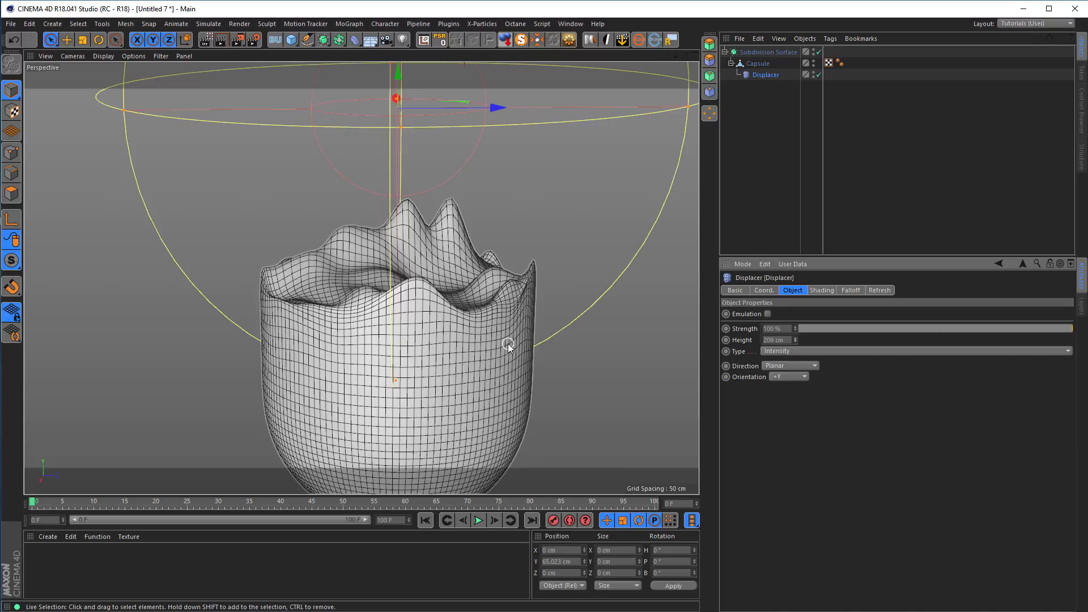
alt+drag(525, 317, 568, 297)
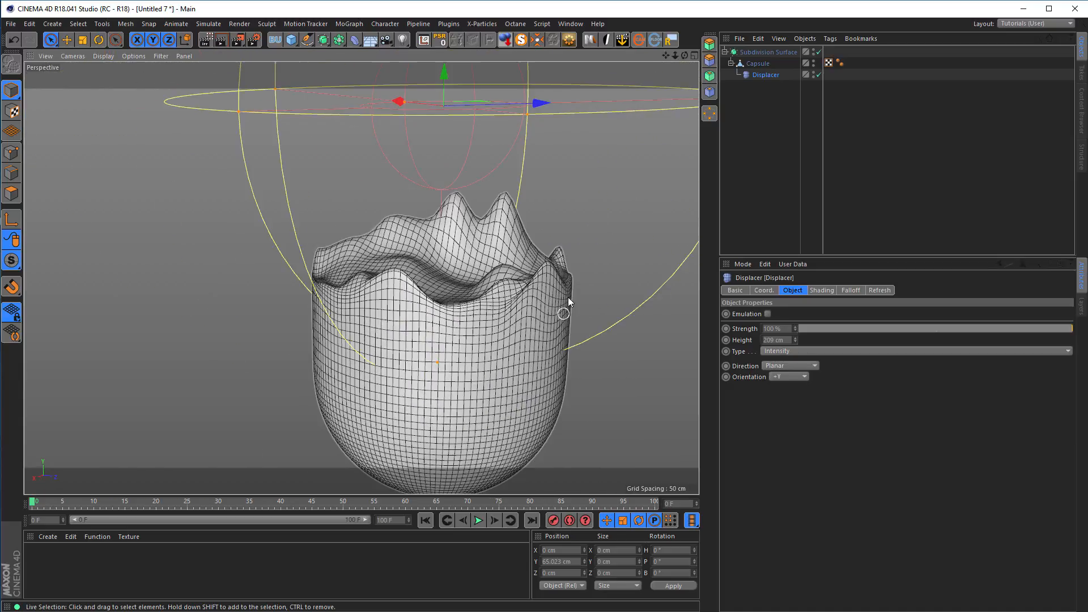
scroll(656, 282, up, 6)
alt+drag(497, 281, 492, 329)
alt+right_drag(493, 328, 385, 344)
alt+middle_drag(386, 345, 360, 334)
alt+right_drag(360, 334, 327, 335)
alt+drag(326, 336, 370, 260)
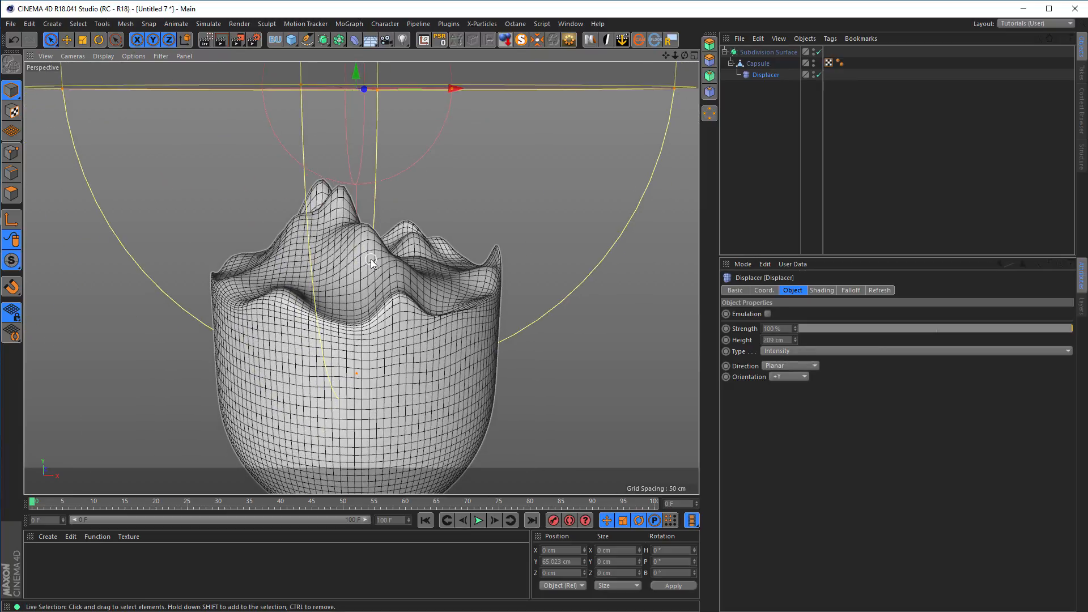
Open the Displacer's Noise shader and try successive seeds up to 668, inspecting the terrain from different sides.
click(761, 75)
click(829, 288)
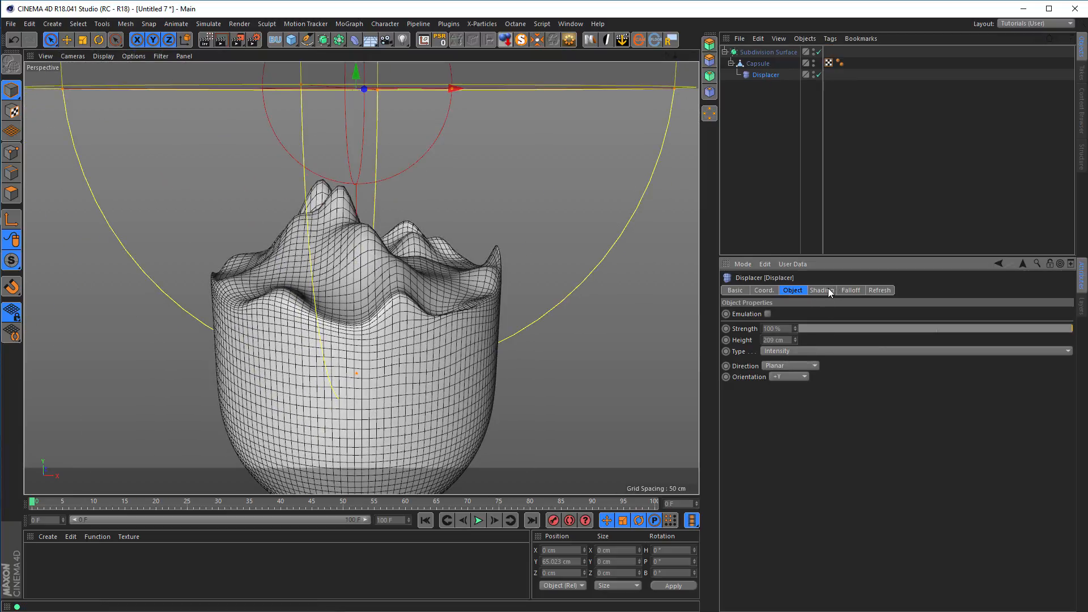
click(772, 351)
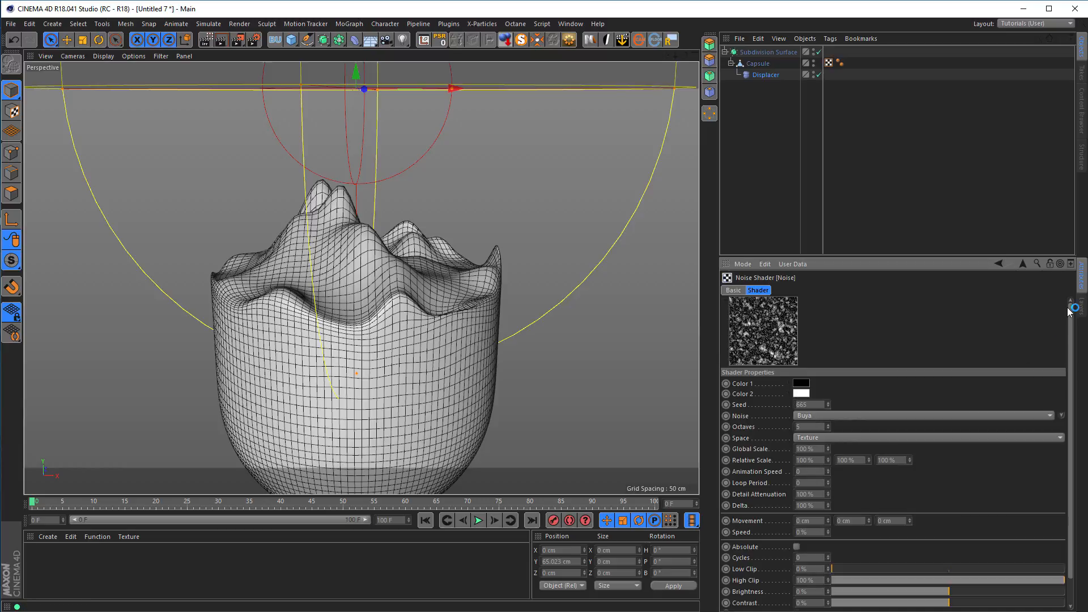
click(828, 402)
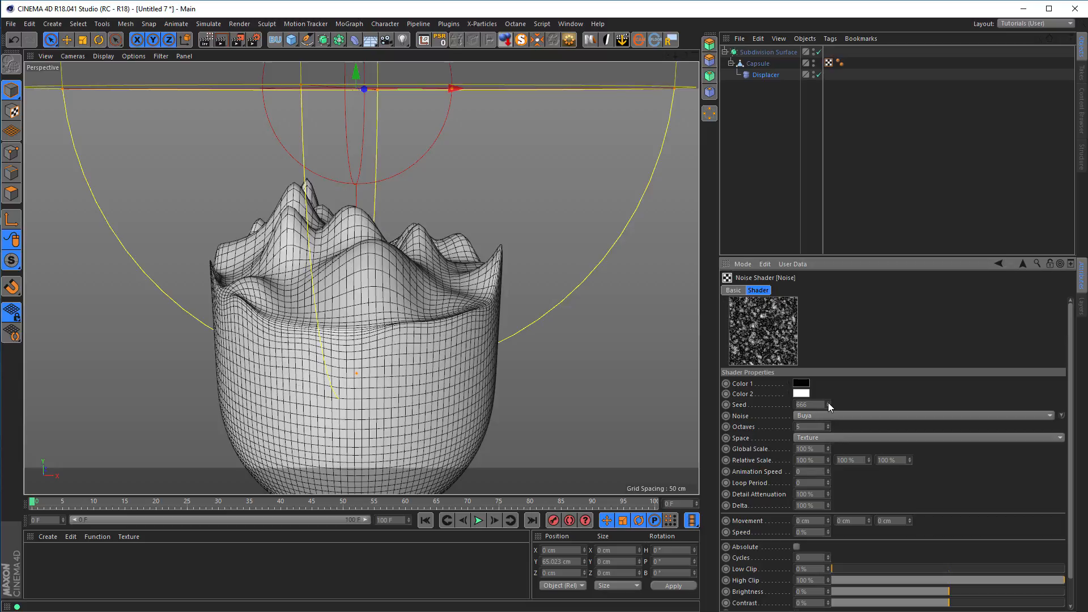
alt+drag(457, 330, 510, 341)
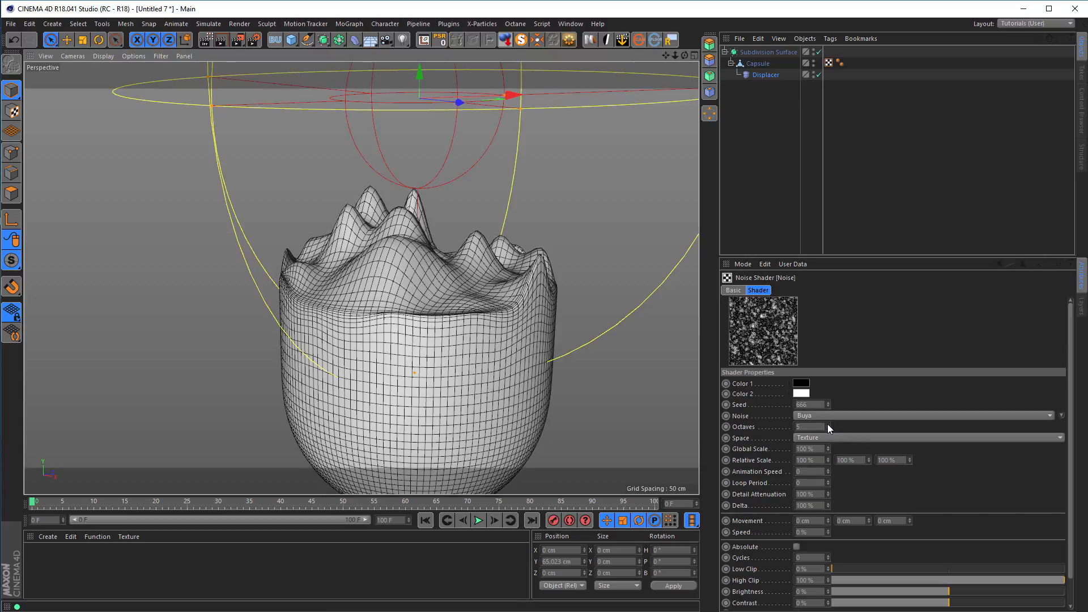
click(828, 403)
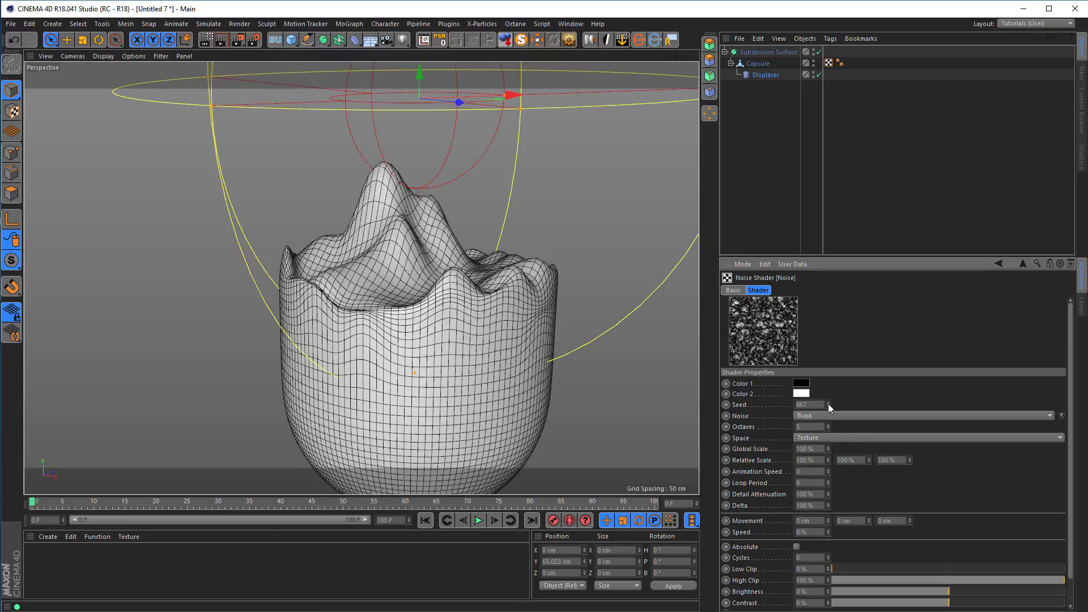
click(828, 403)
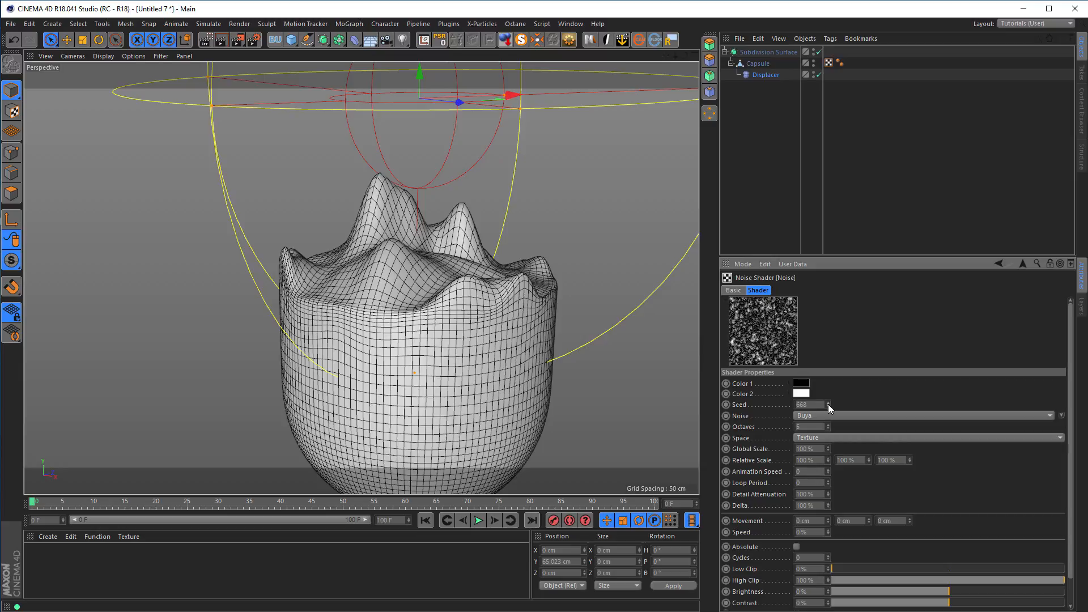
alt+drag(544, 323, 240, 256)
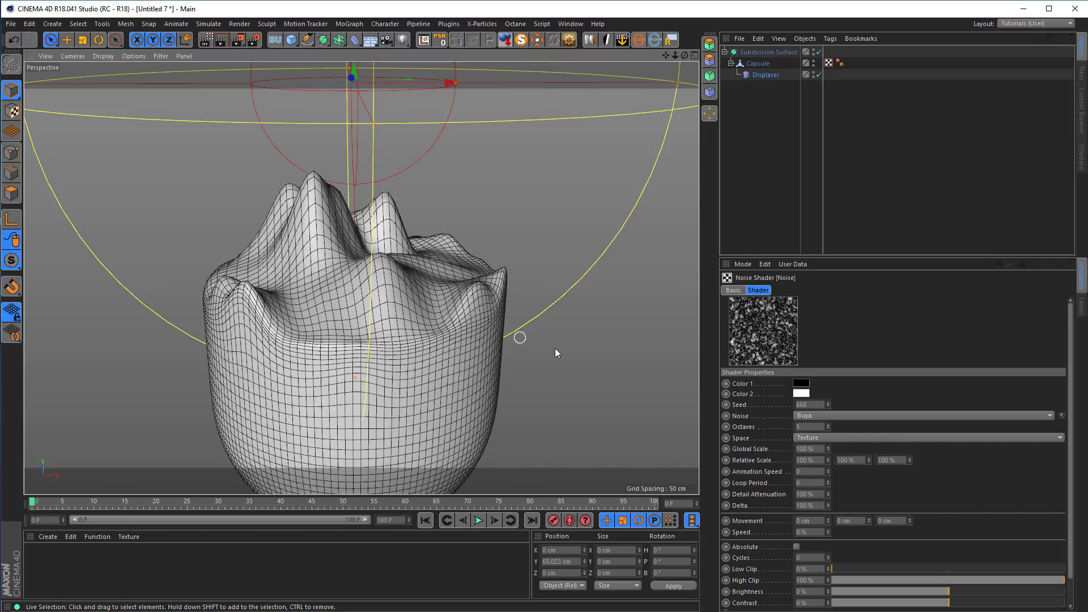
alt+drag(555, 348, 301, 245)
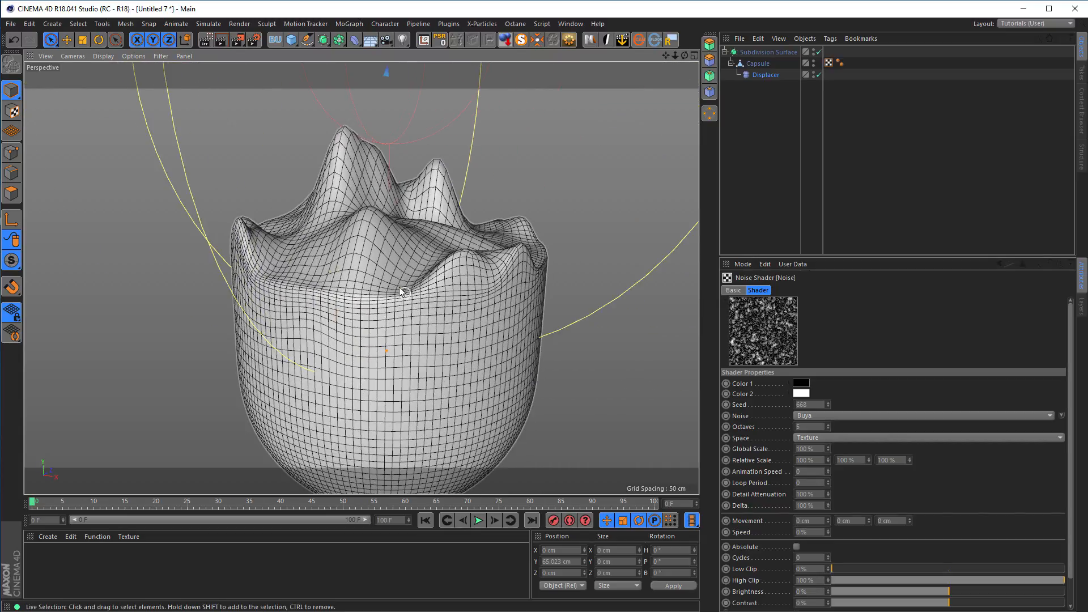
Try further noise seeds one by one up to 675 and inspect the resulting terrain.
click(828, 402)
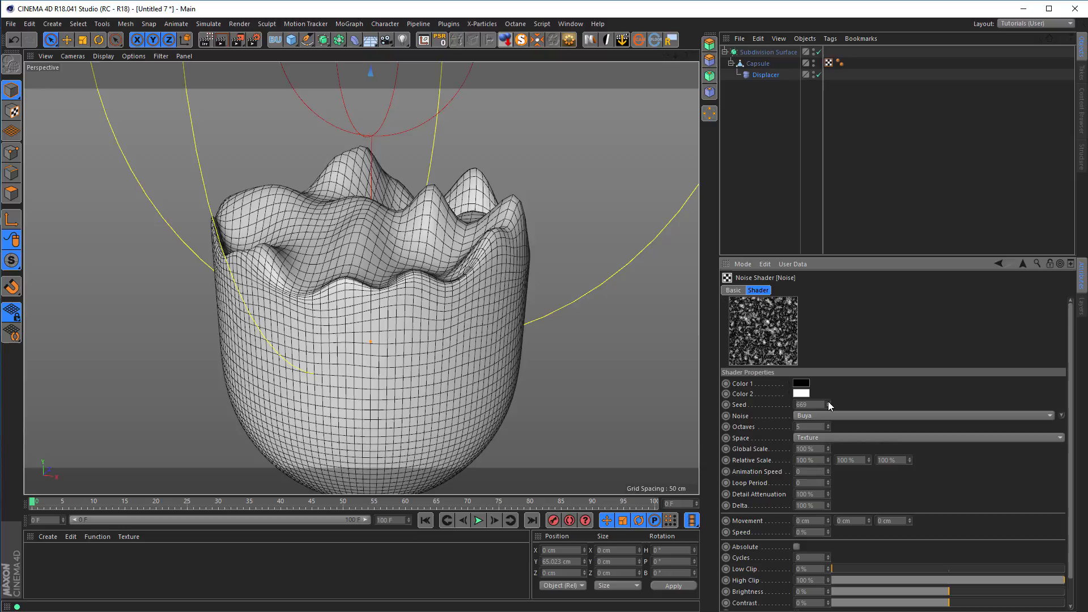
click(828, 402)
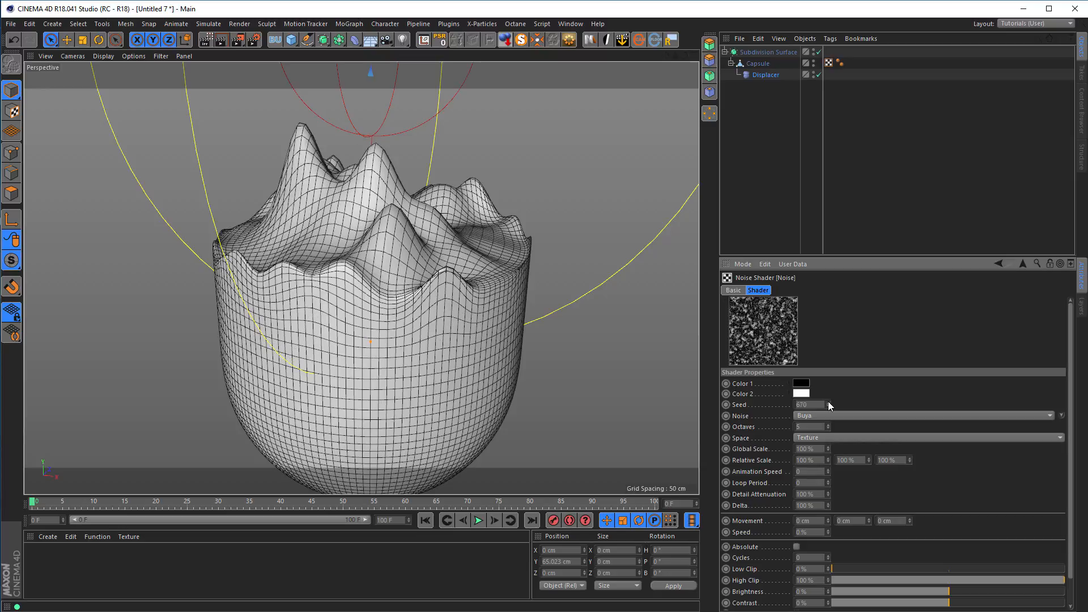
click(828, 402)
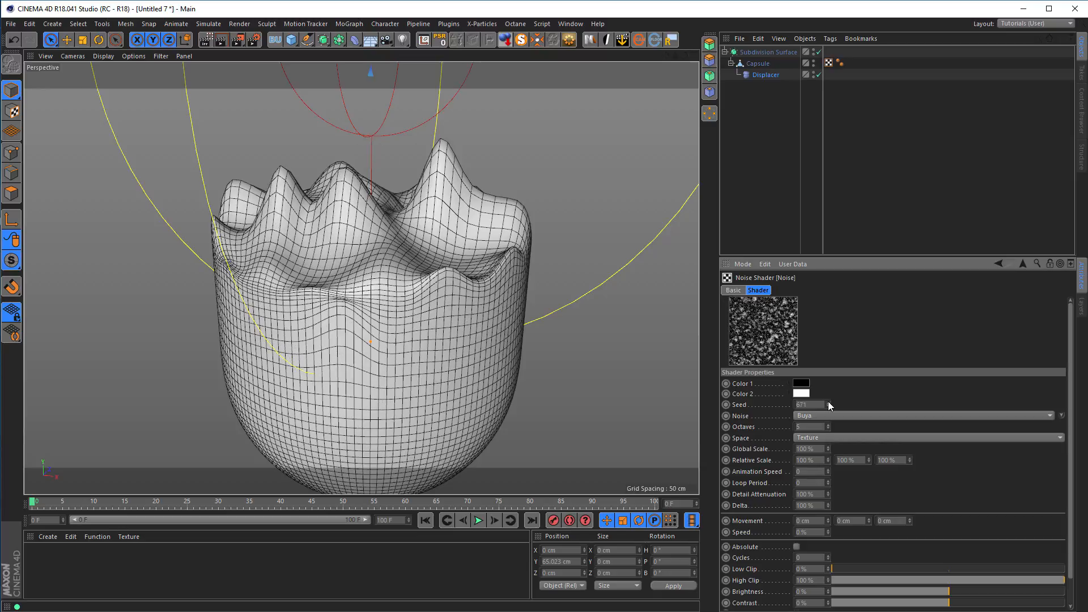
click(828, 402)
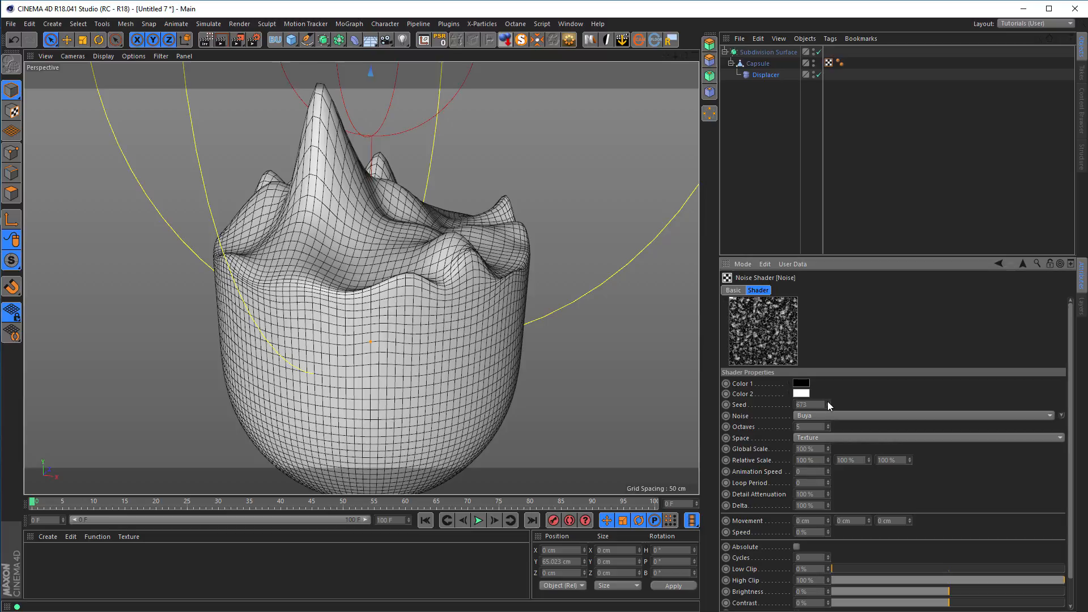
click(828, 402)
click(827, 402)
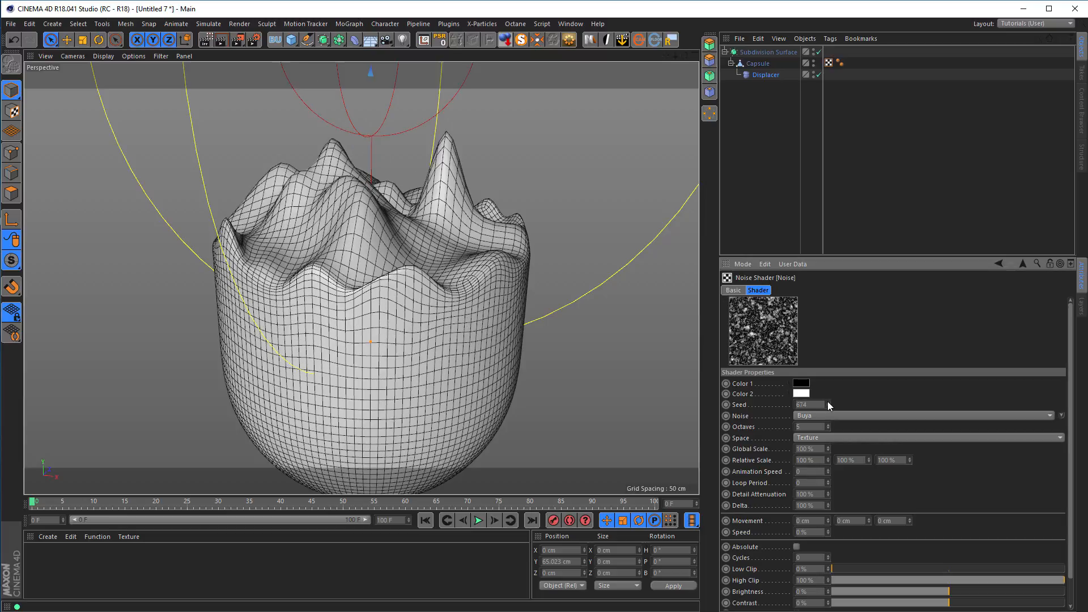
click(828, 403)
alt+drag(491, 288, 362, 306)
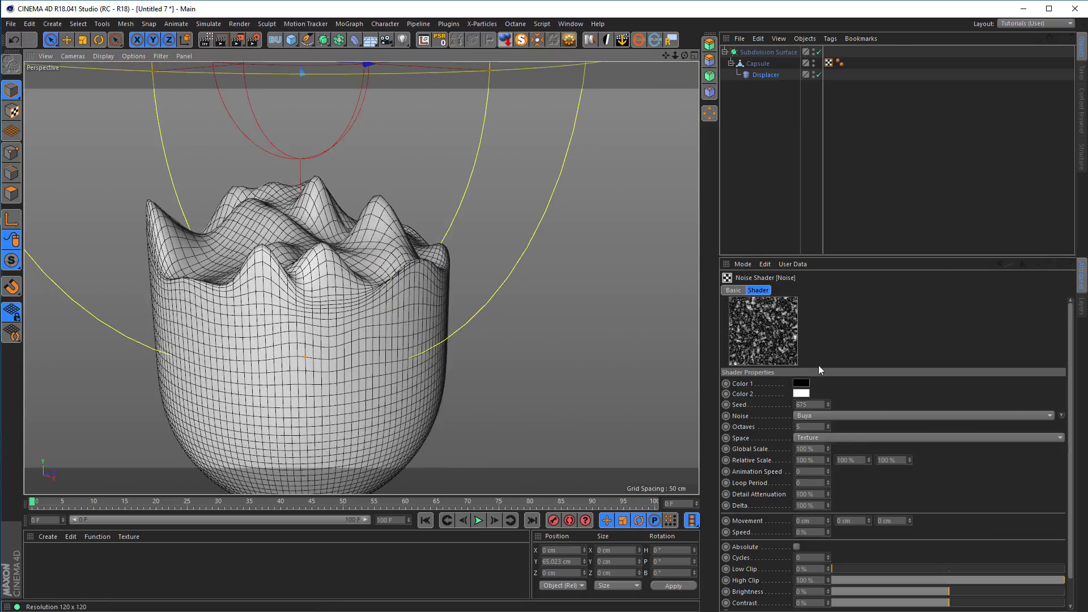
Keep raising the noise seed to 686 to try other mountain shapes.
click(827, 402)
click(828, 403)
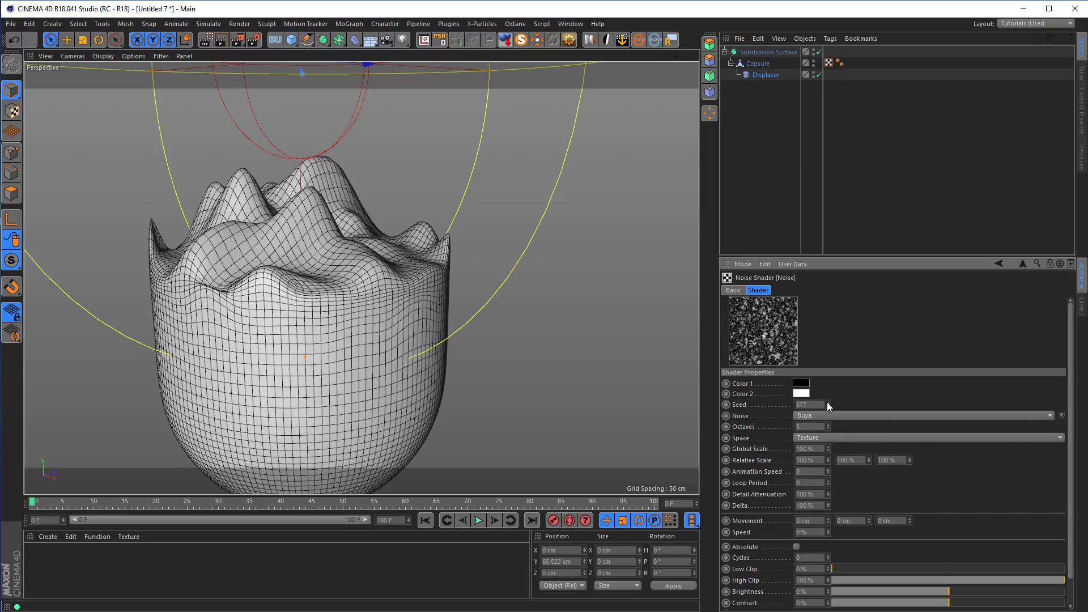
click(828, 402)
click(827, 402)
click(827, 402)
click(827, 402)
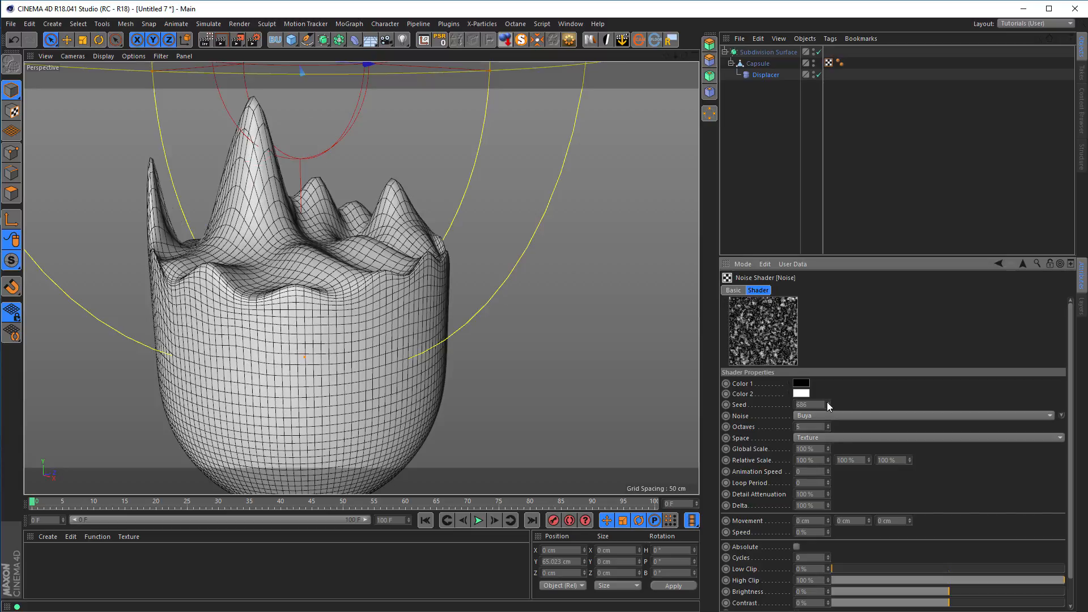
alt+drag(404, 337, 518, 320)
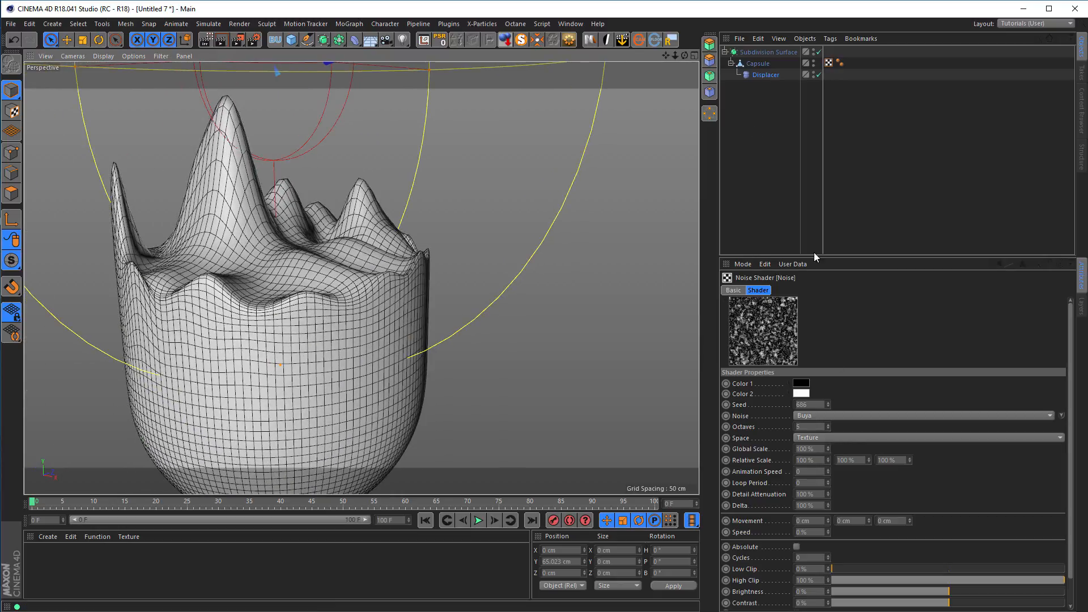
Lower the Displacer's height to 160 cm.
click(787, 76)
click(792, 290)
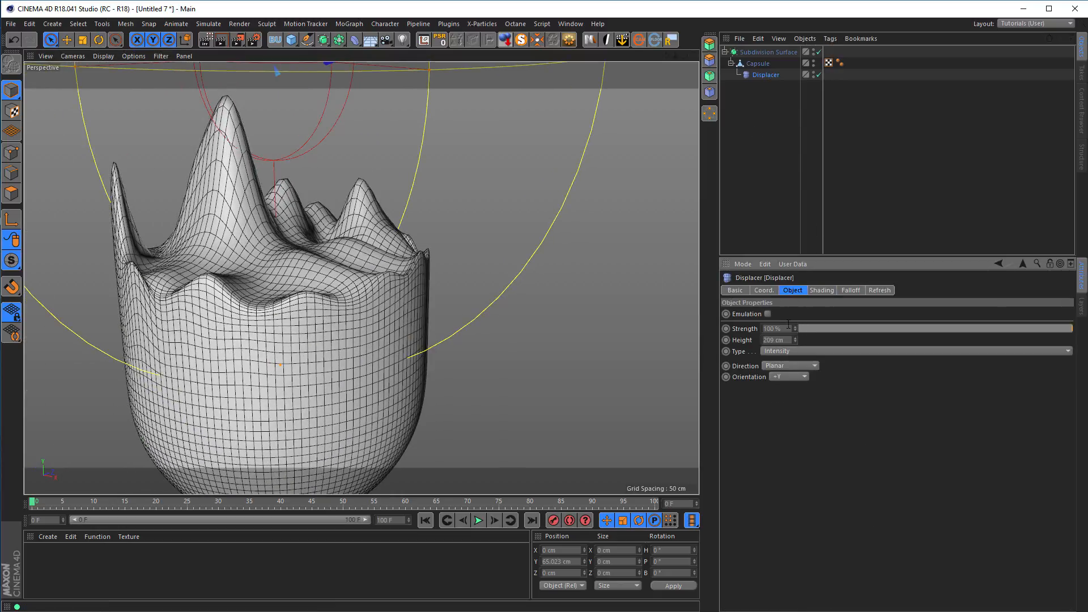
mouse_move(795, 341)
mouse_down()
mouse_move(762, 341)
mouse_move(778, 342)
mouse_up()
alt+drag(376, 318, 346, 267)
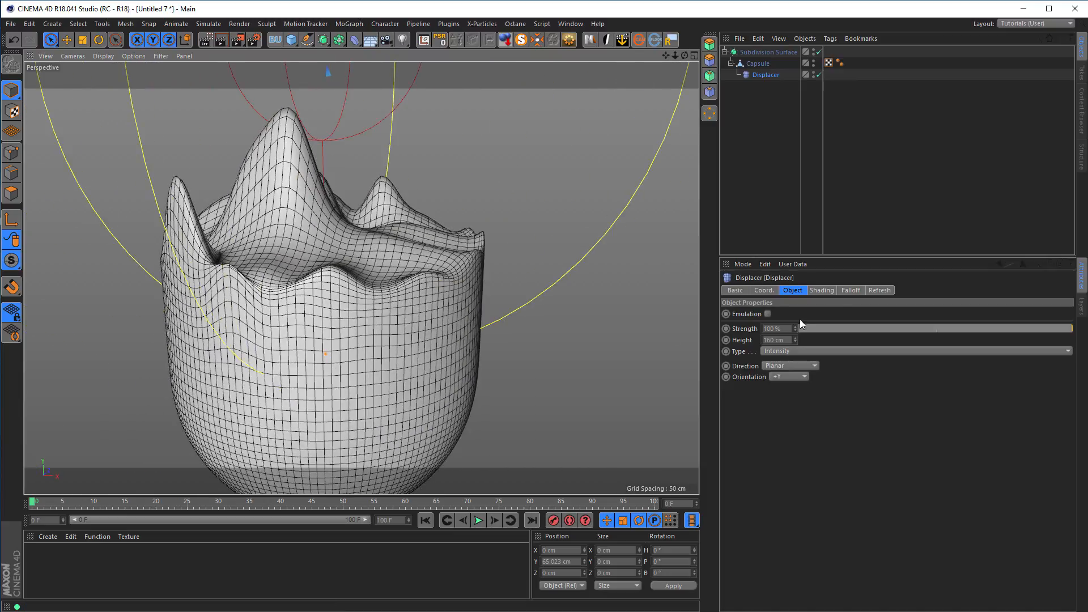
Return to the Displacer's Noise shader and set its seed to 689.
click(821, 290)
click(805, 369)
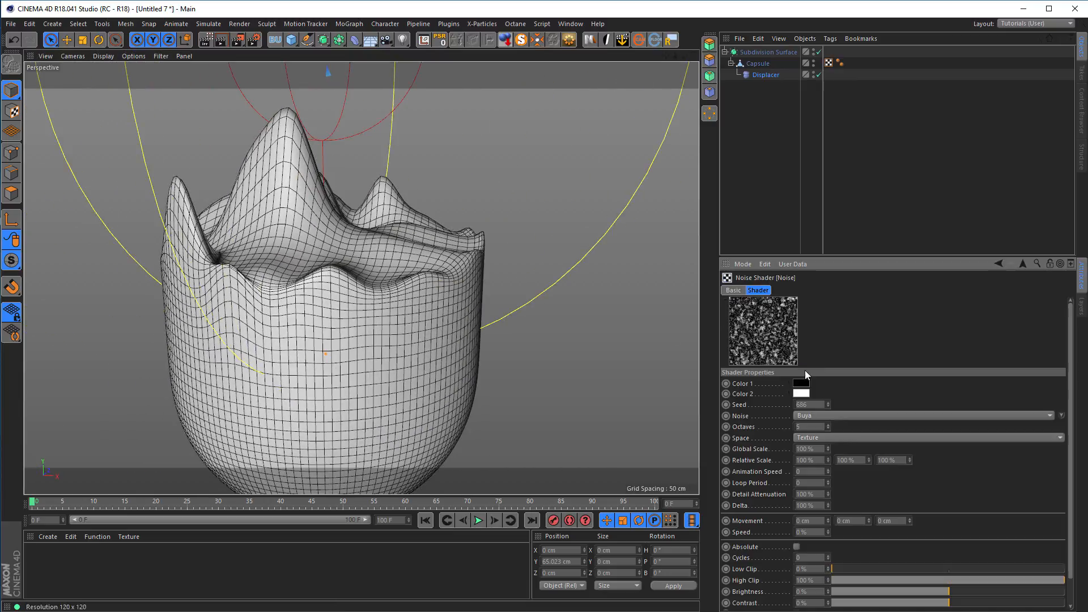
click(827, 401)
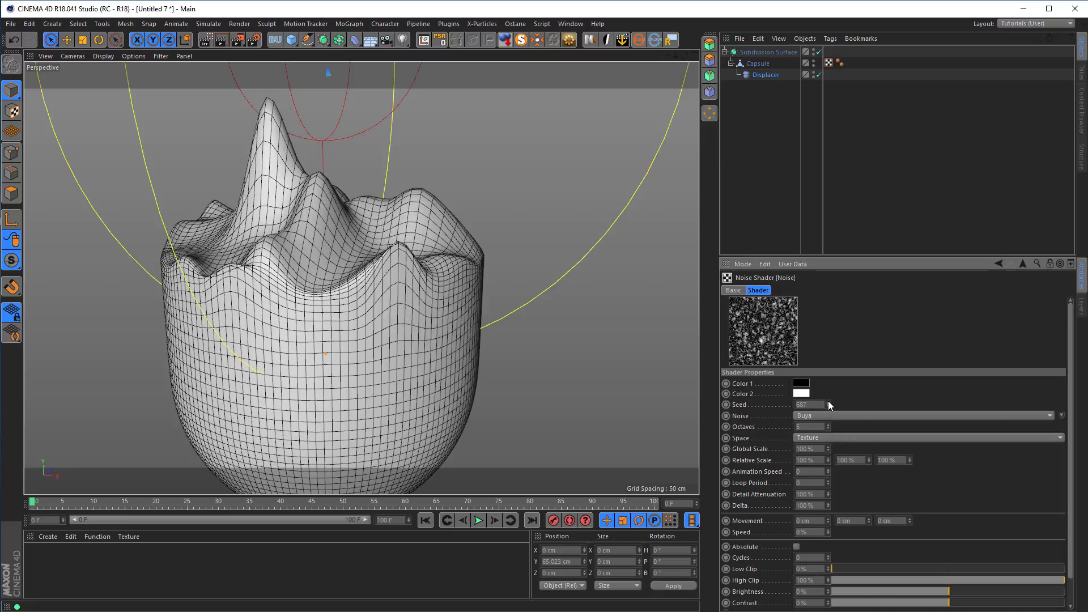
click(828, 401)
click(828, 402)
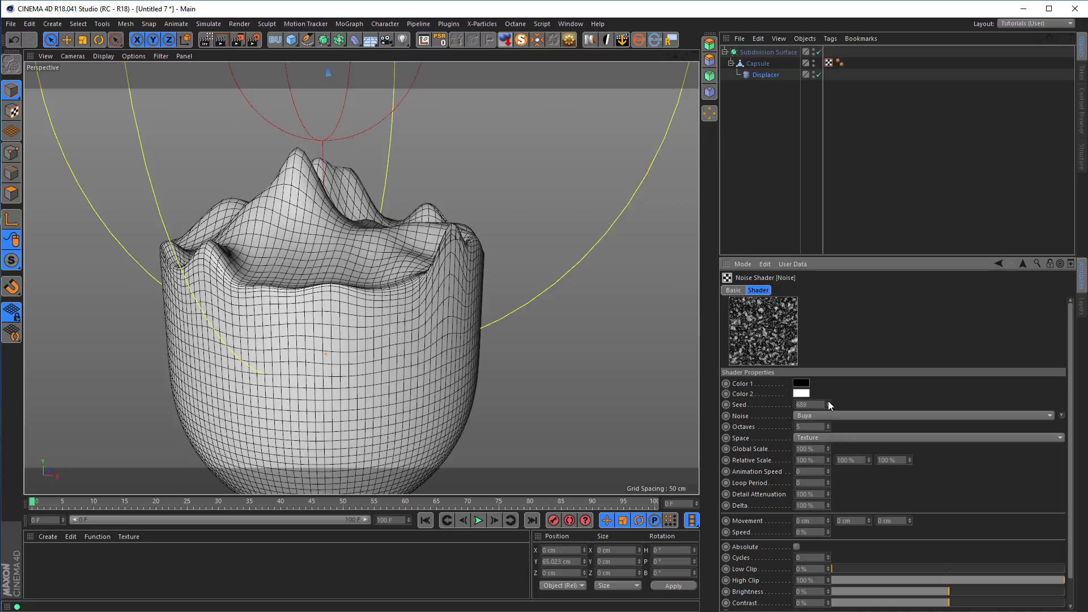
Step the noise seed up one by one through further terrain shapes to 705 and settle on 704.
click(828, 401)
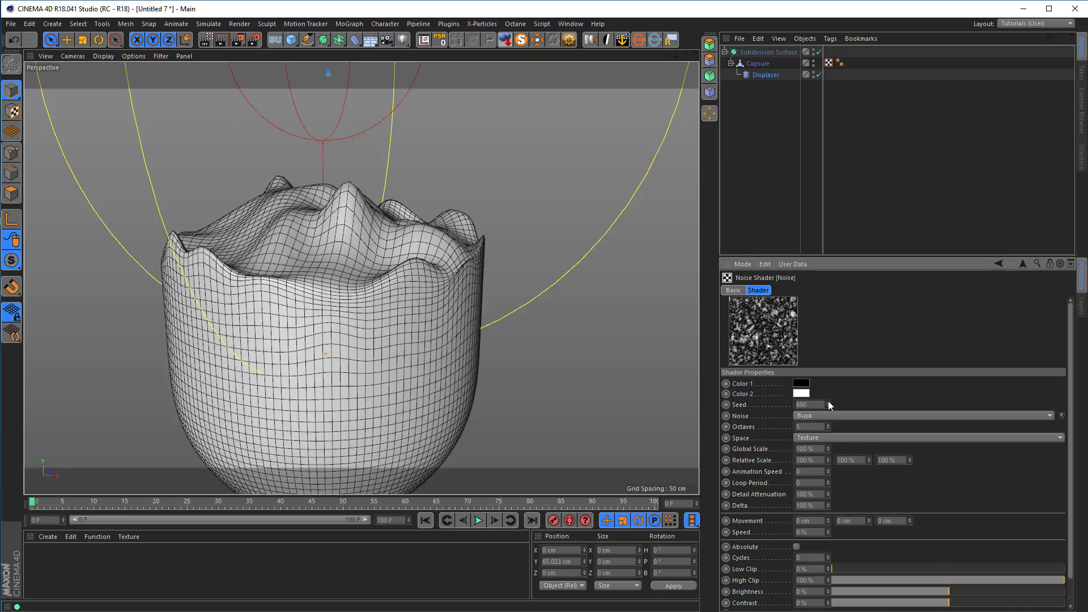
click(828, 401)
click(828, 402)
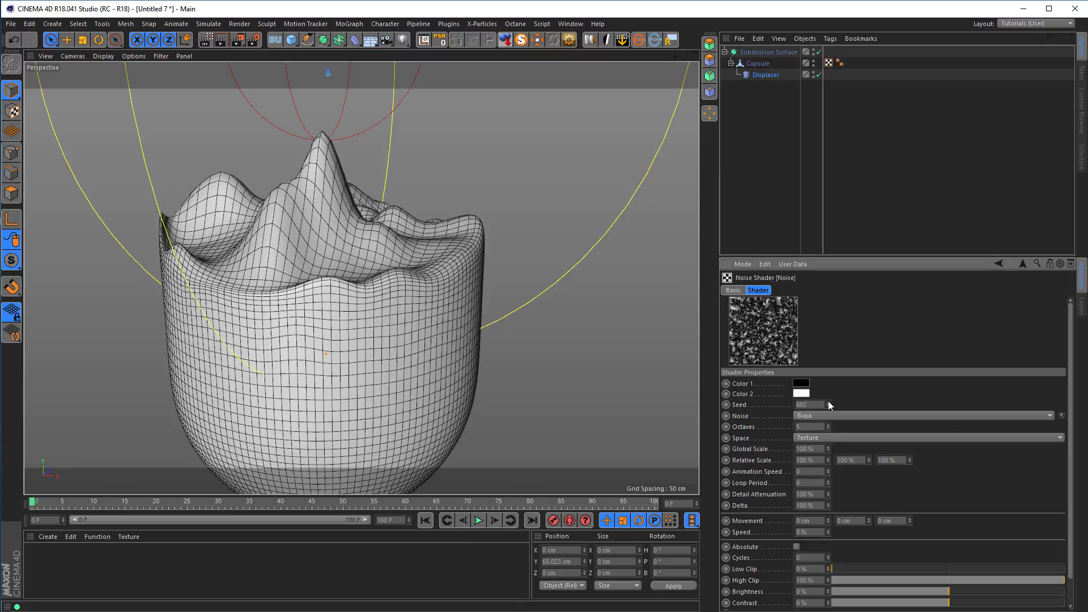
alt+drag(444, 328, 673, 351)
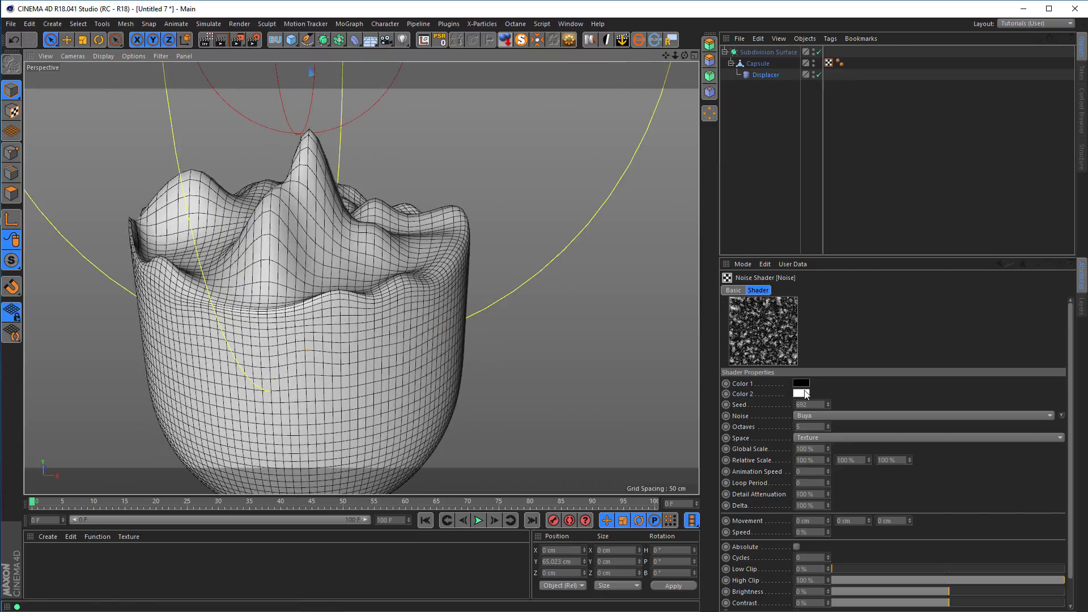
click(827, 402)
click(827, 402)
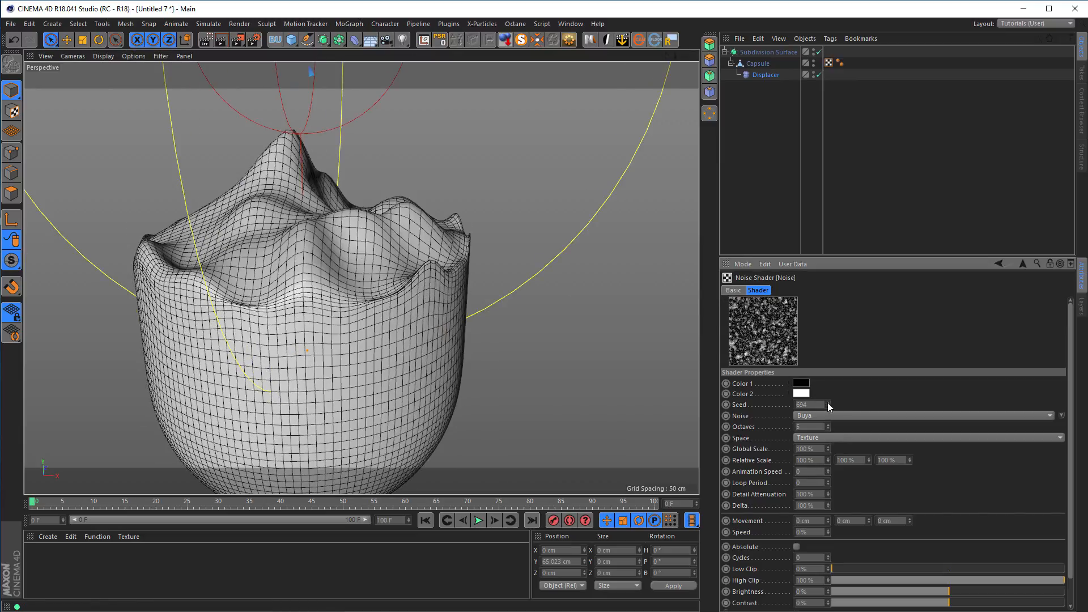
click(827, 402)
click(828, 402)
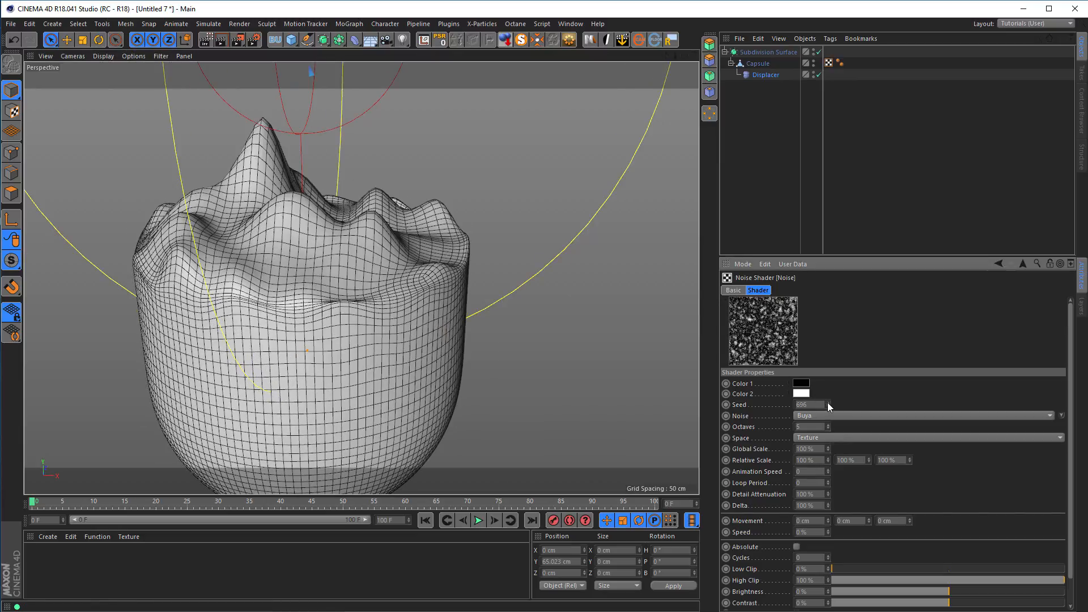
click(827, 403)
click(827, 402)
click(827, 402)
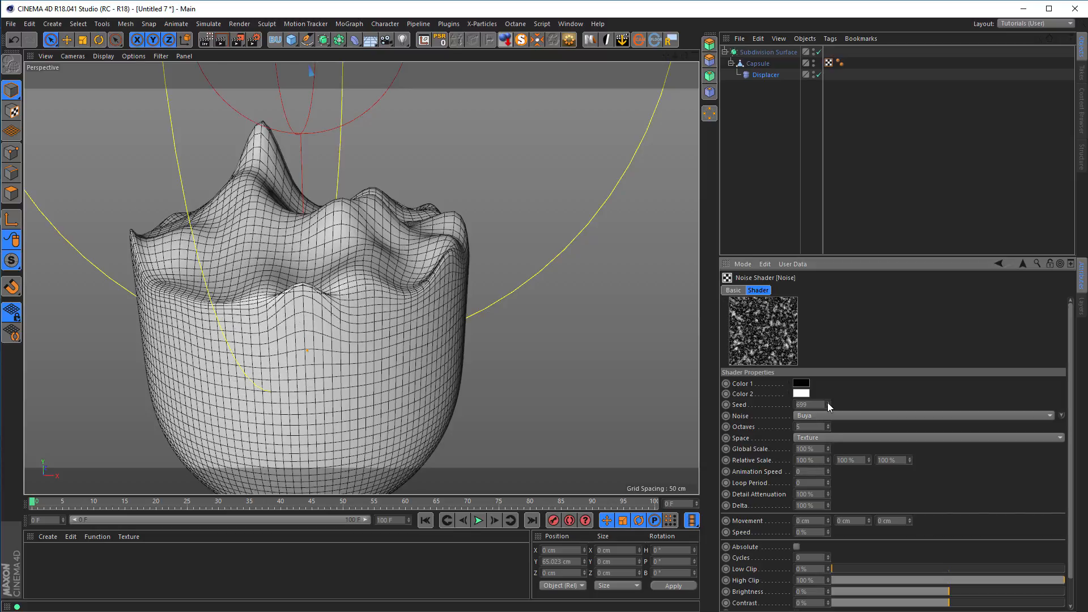
click(827, 403)
click(827, 402)
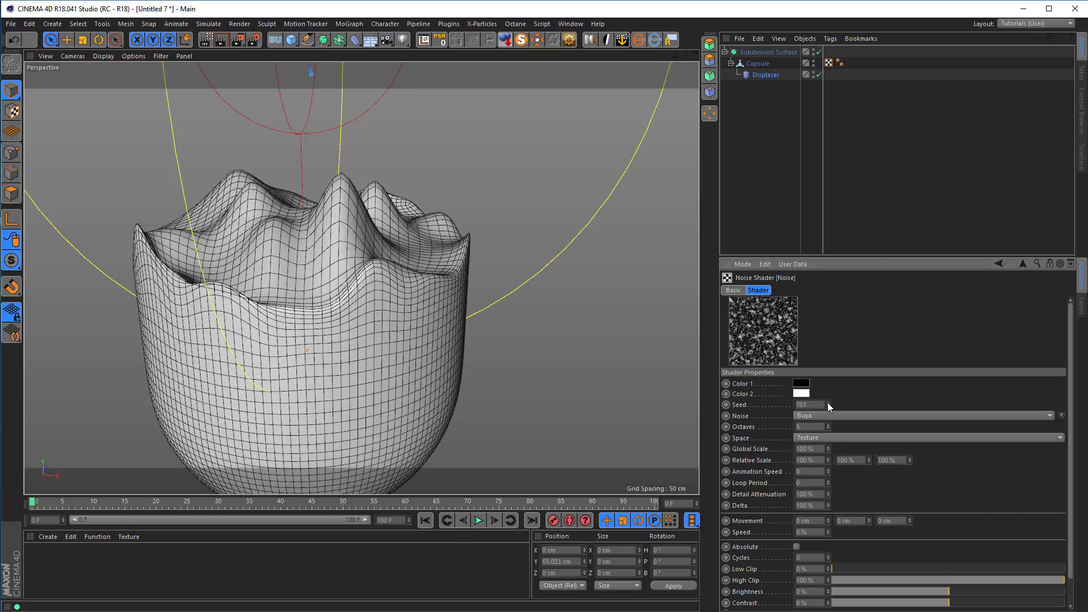
click(827, 403)
click(827, 402)
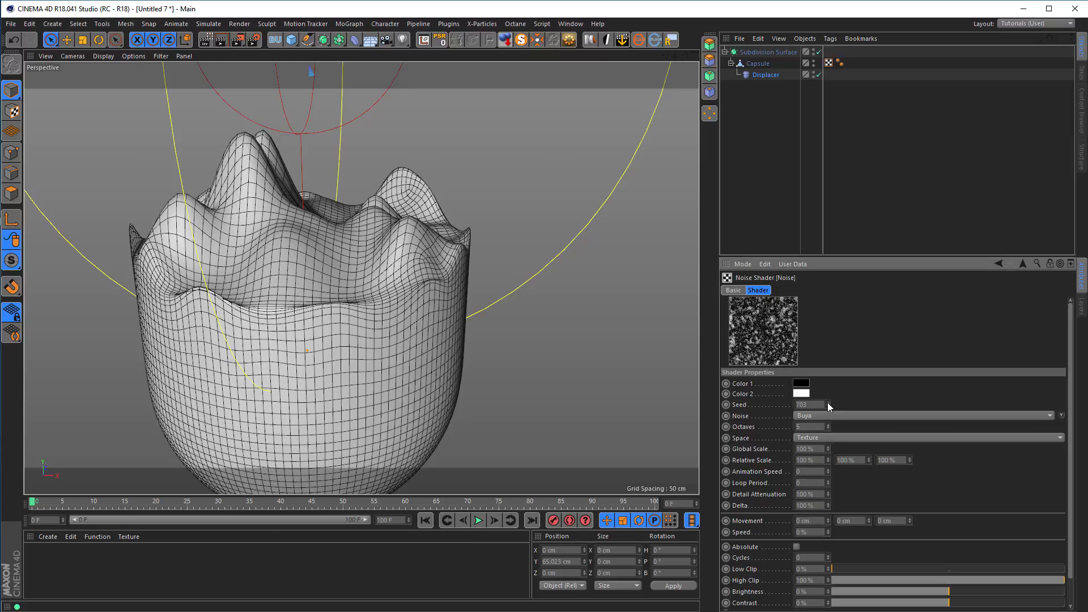
click(828, 402)
click(827, 402)
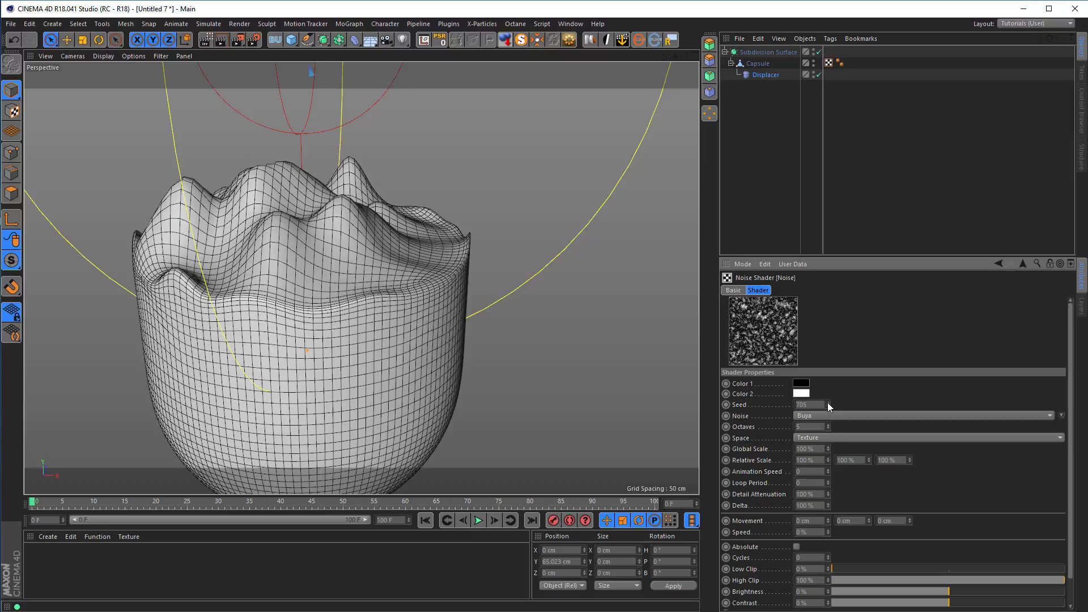
click(827, 407)
Inspect the terrain from another angle with an interactive render region, turning the region off when done.
alt+drag(343, 253, 409, 239)
scroll(360, 268, up, 1)
scroll(409, 239, up, 2)
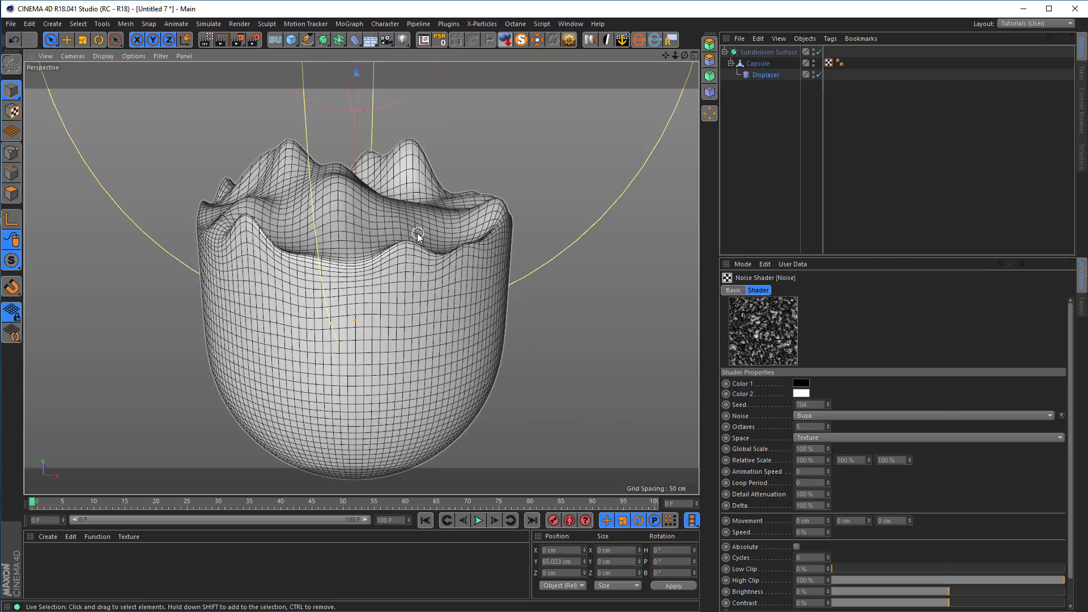
scroll(422, 239, up, 1)
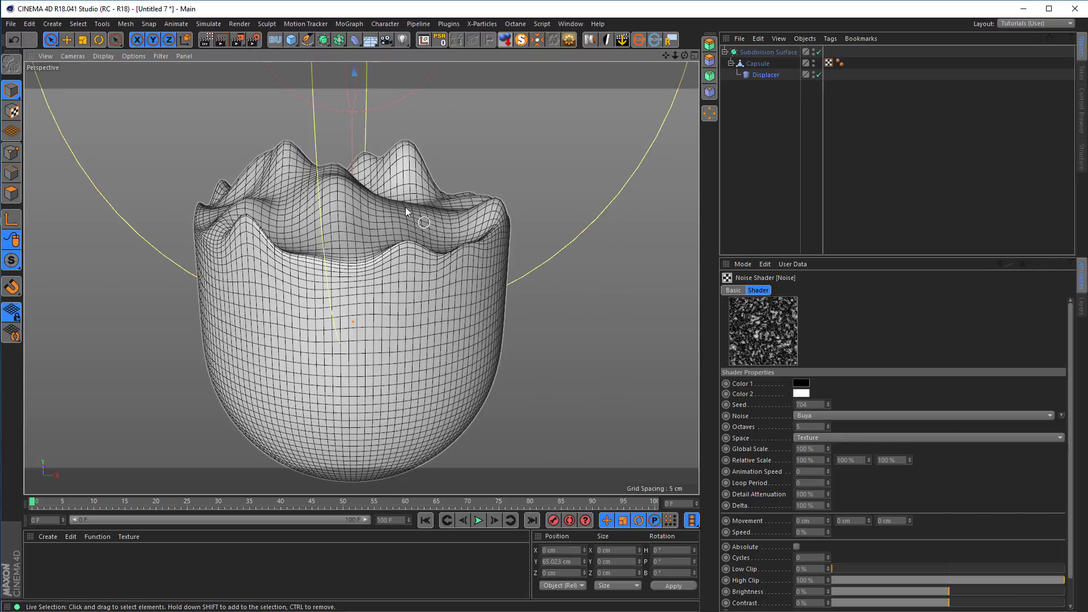
click(206, 40)
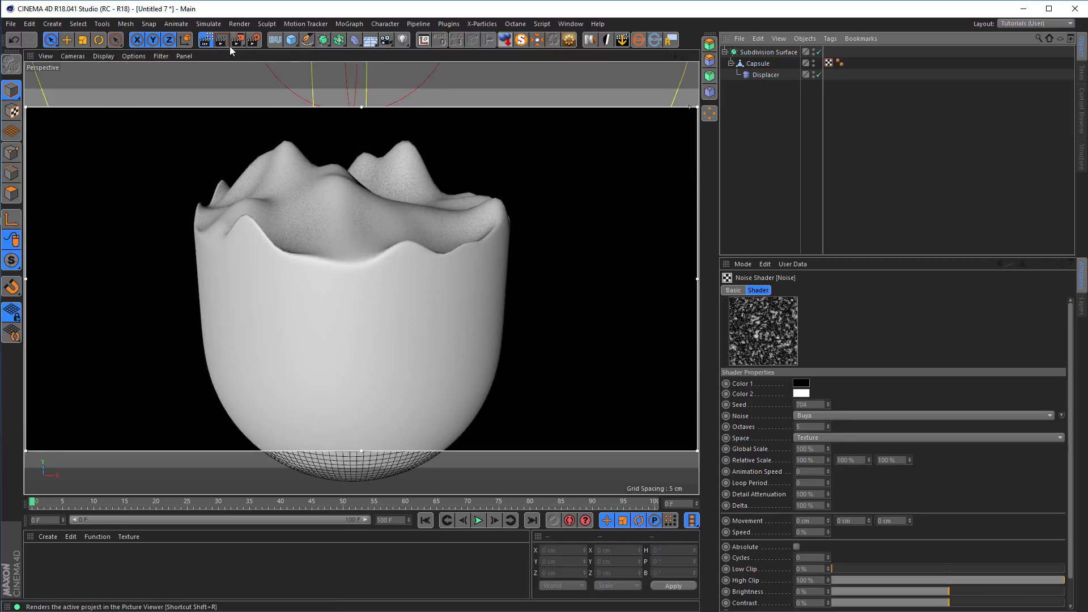
click(206, 40)
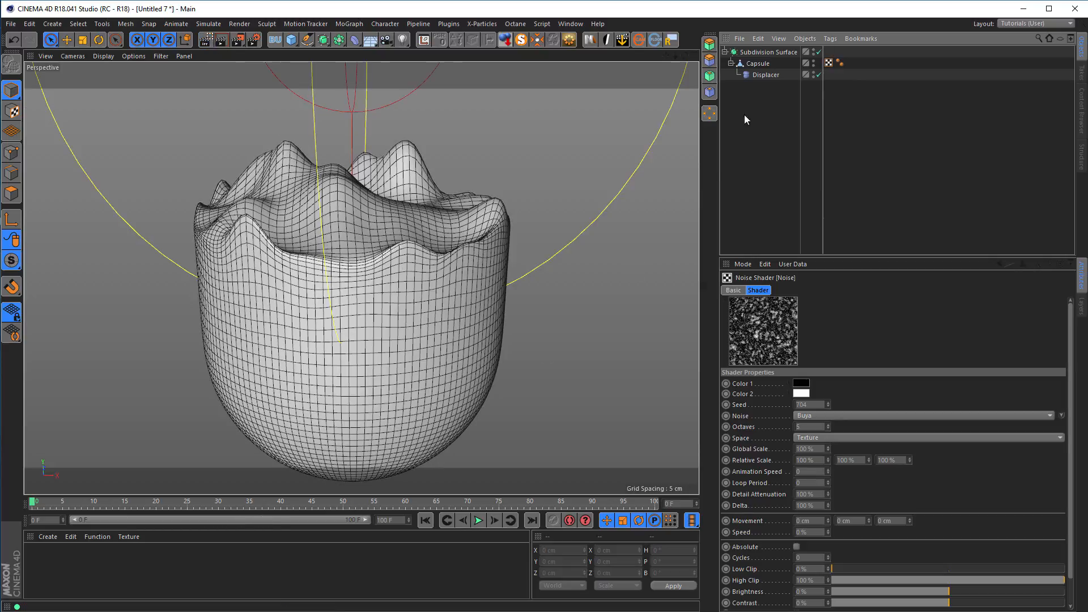
Select the Capsule and disable both the Subdivision Surface and the Displacer.
click(763, 64)
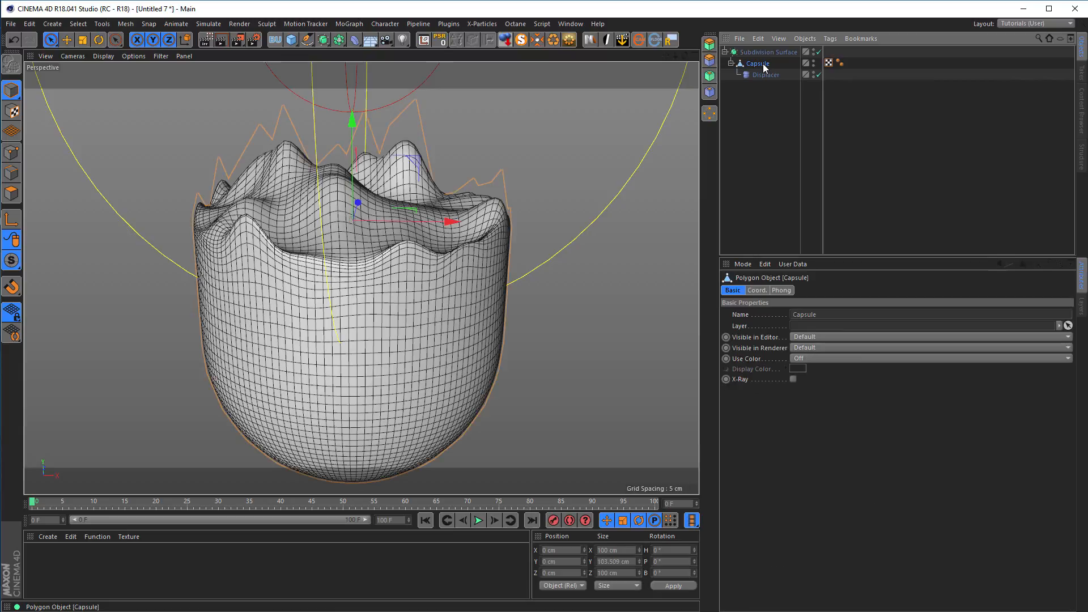
click(818, 51)
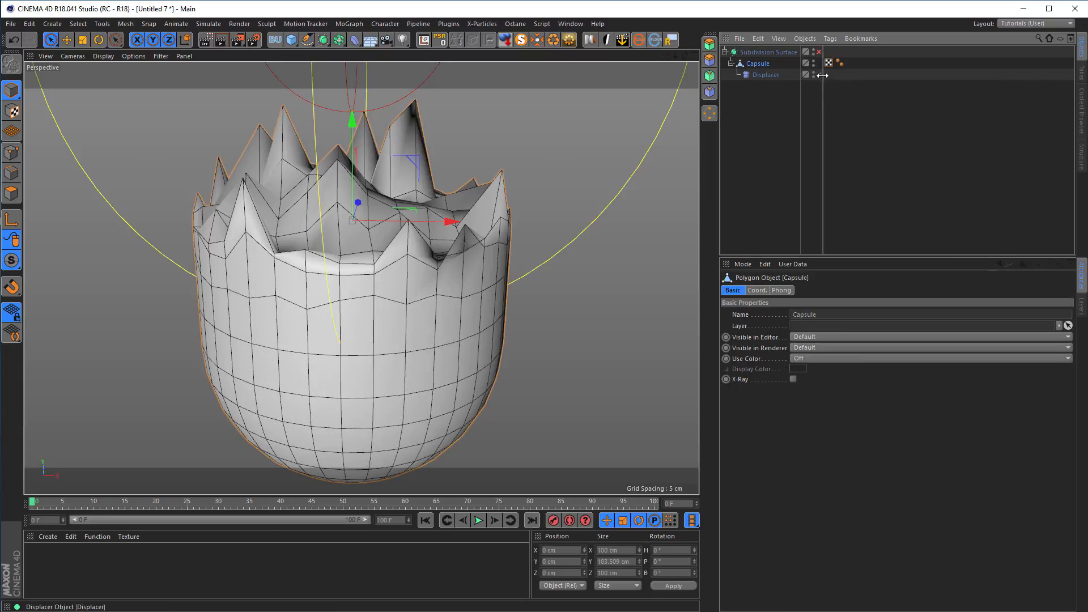
click(818, 74)
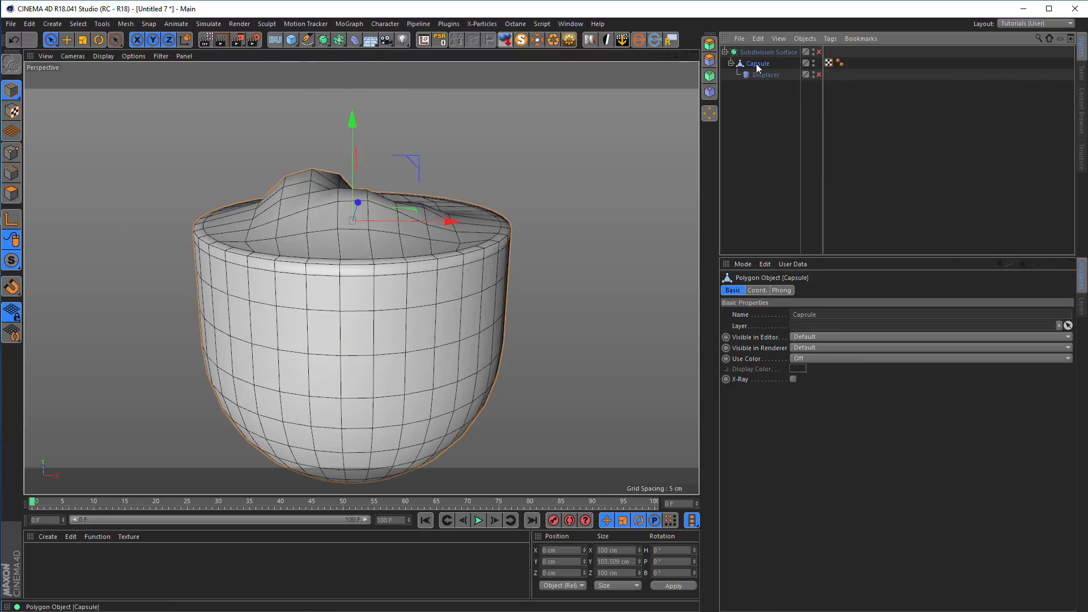
Grow the capsule's landscape polygon selection out to the rim and store it as a polygon selection tag.
click(11, 193)
alt+drag(322, 268, 299, 223)
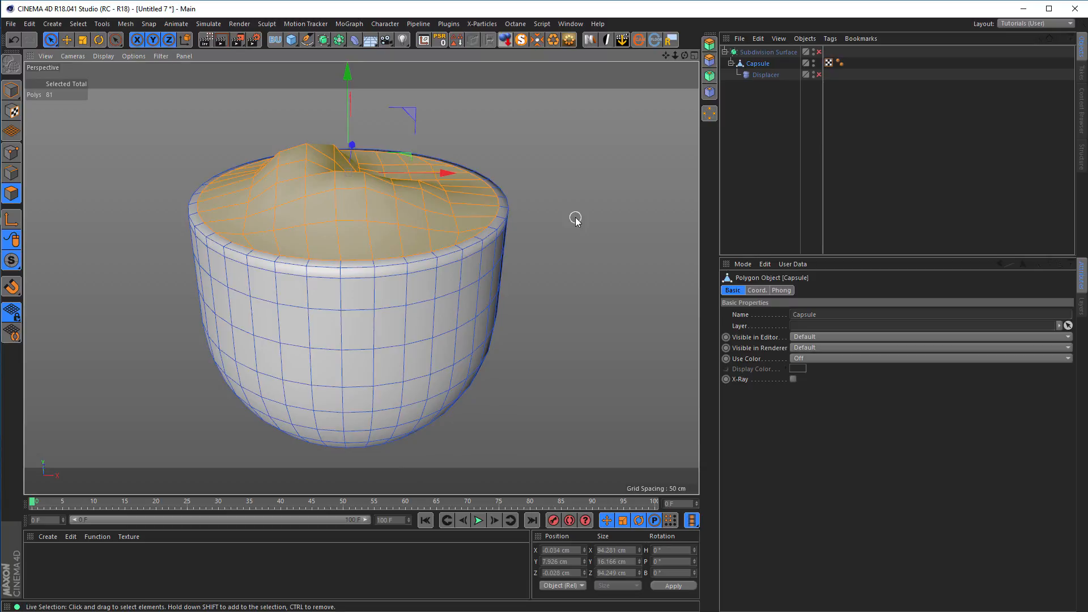
key(u)
key(g)
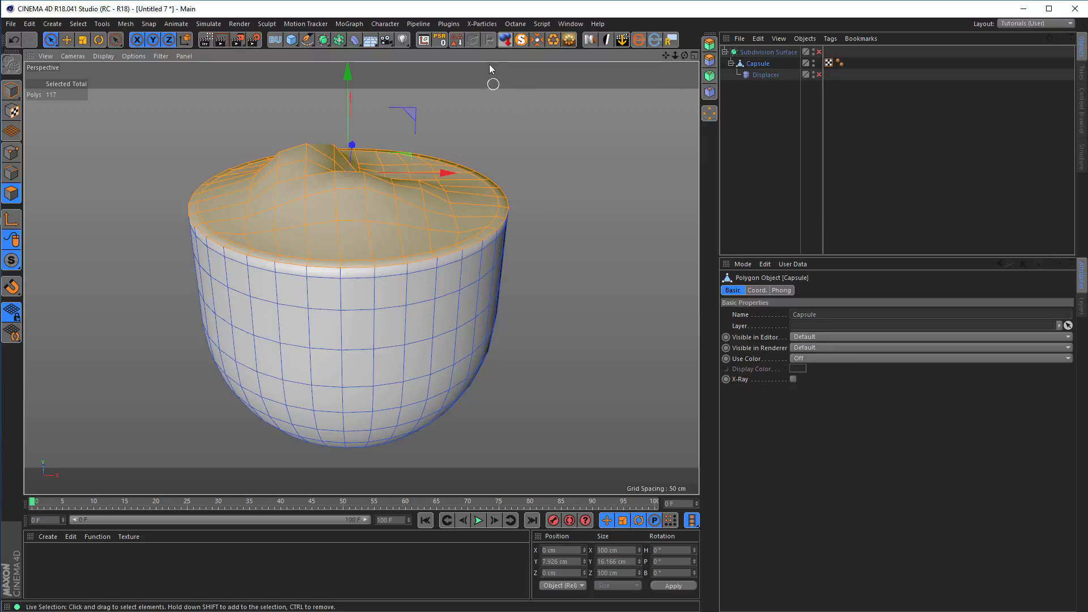
click(458, 41)
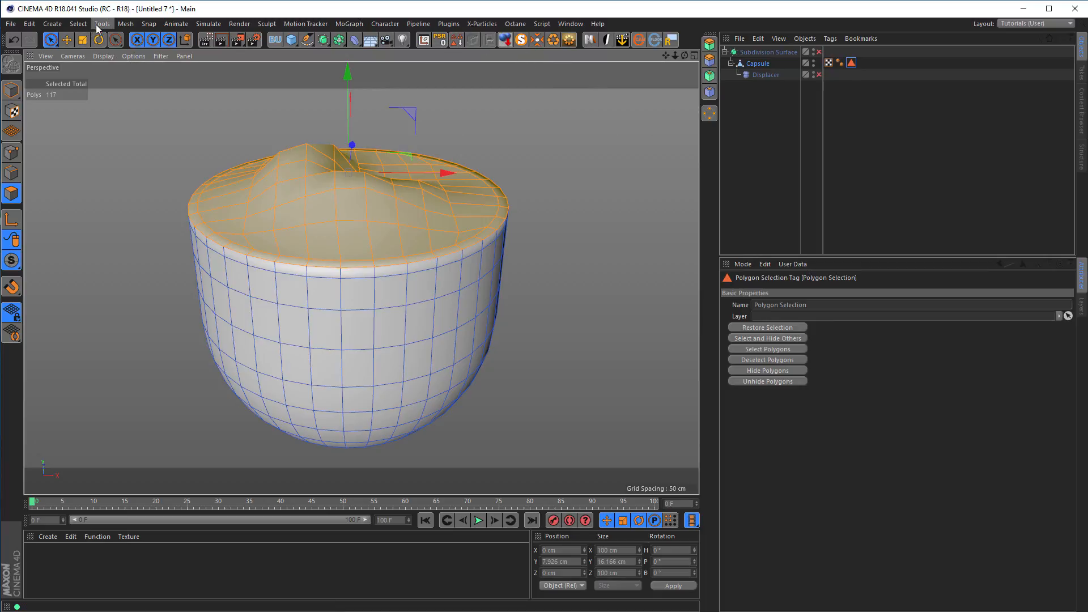
click(79, 24)
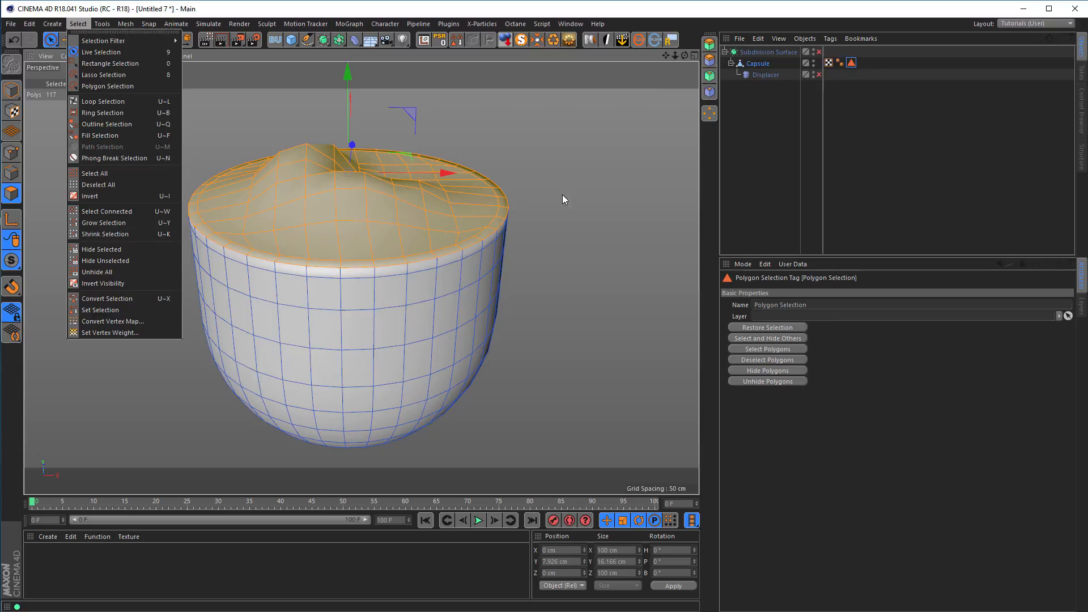
click(714, 13)
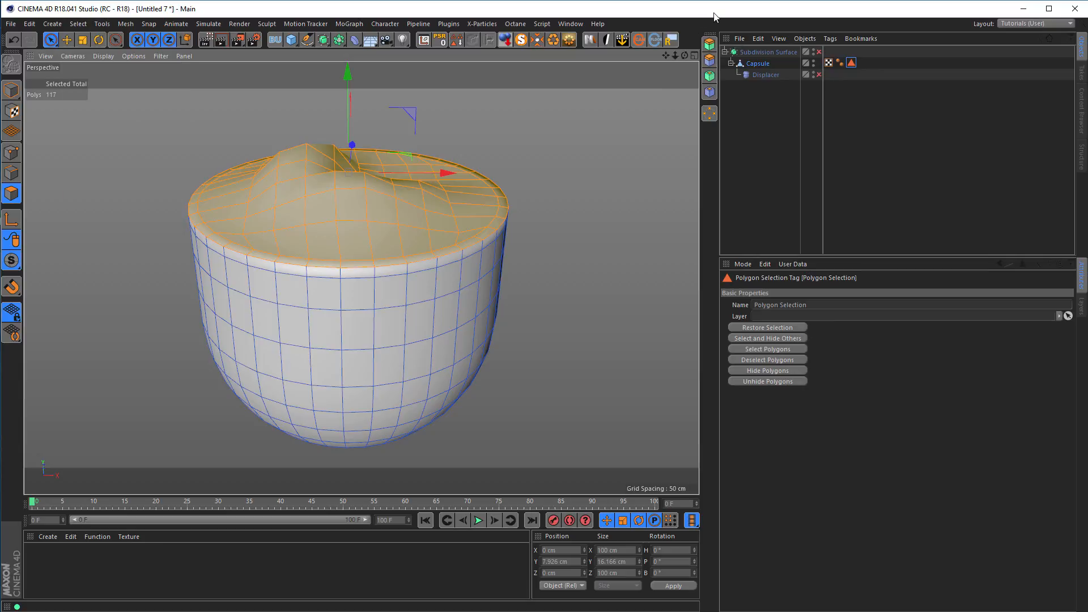
Save the scene to the Desktop under the file name capsule.
key(ctrl+s)
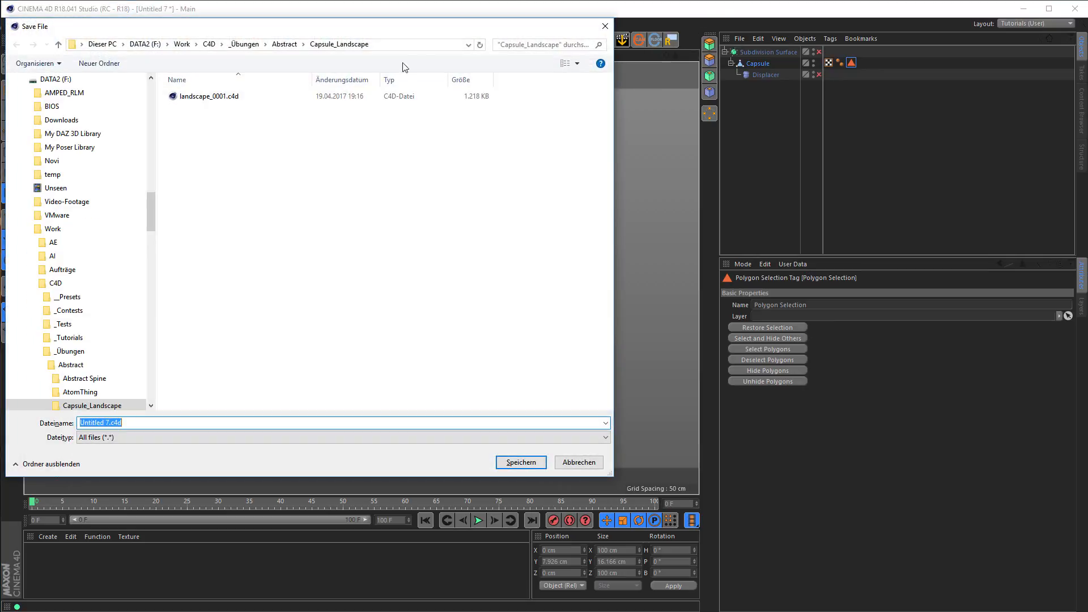
click(82, 47)
click(96, 57)
click(231, 426)
text(caps)
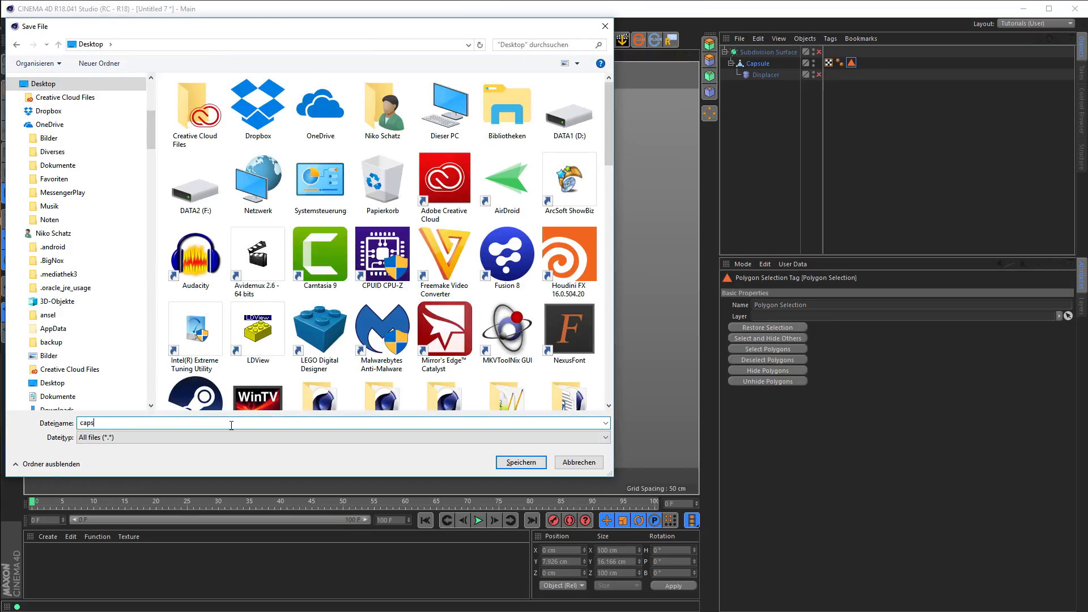
text(ule)
key(Return)
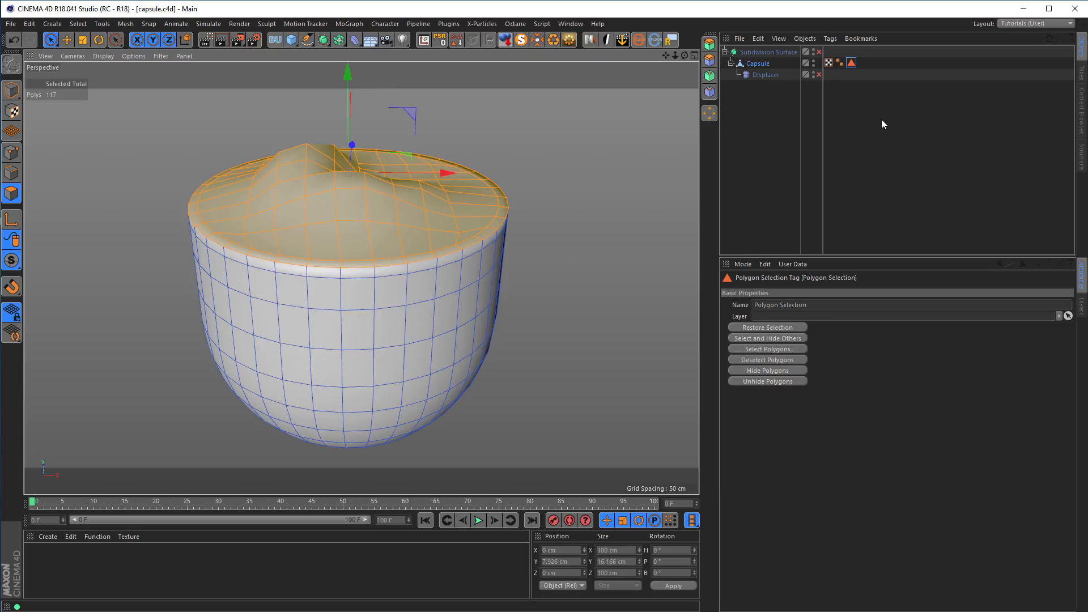
Create a new material and enable its Color and Displacement channels.
click(851, 63)
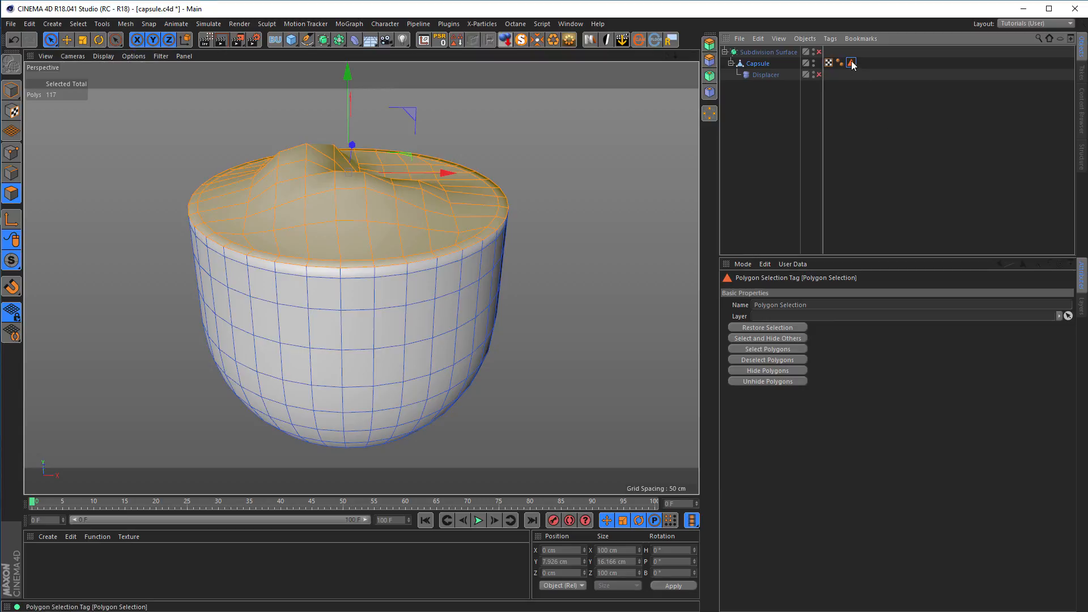
double_click(55, 563)
double_click(36, 560)
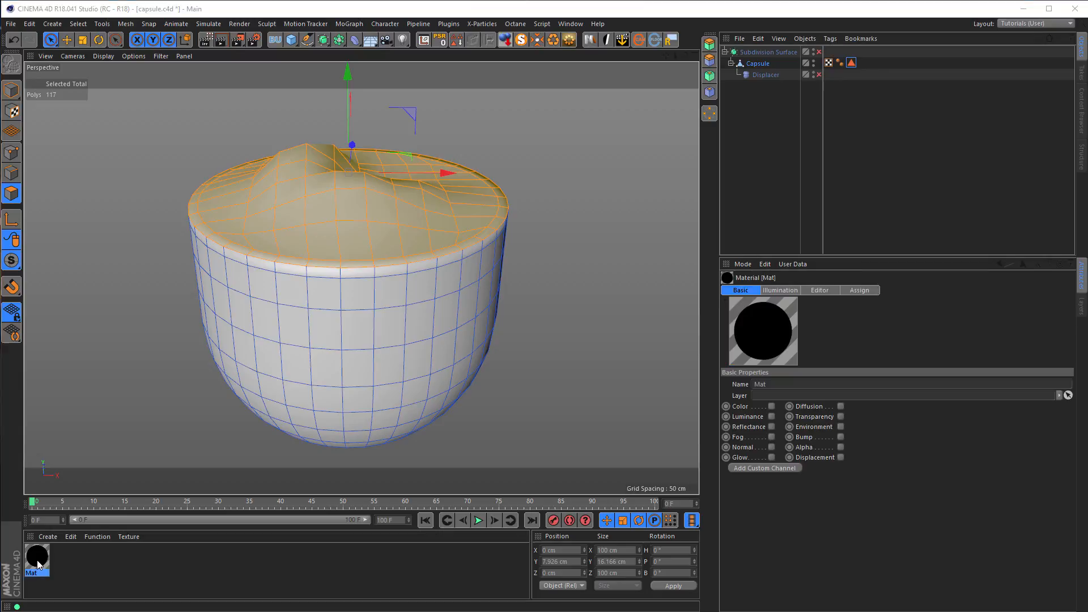
drag(186, 77, 828, 133)
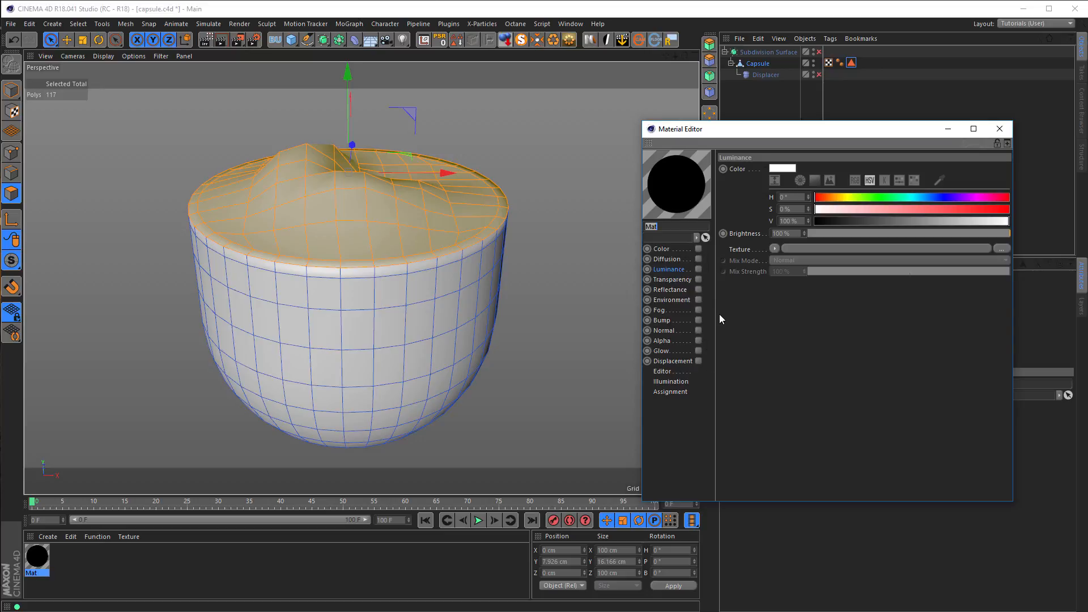
click(698, 248)
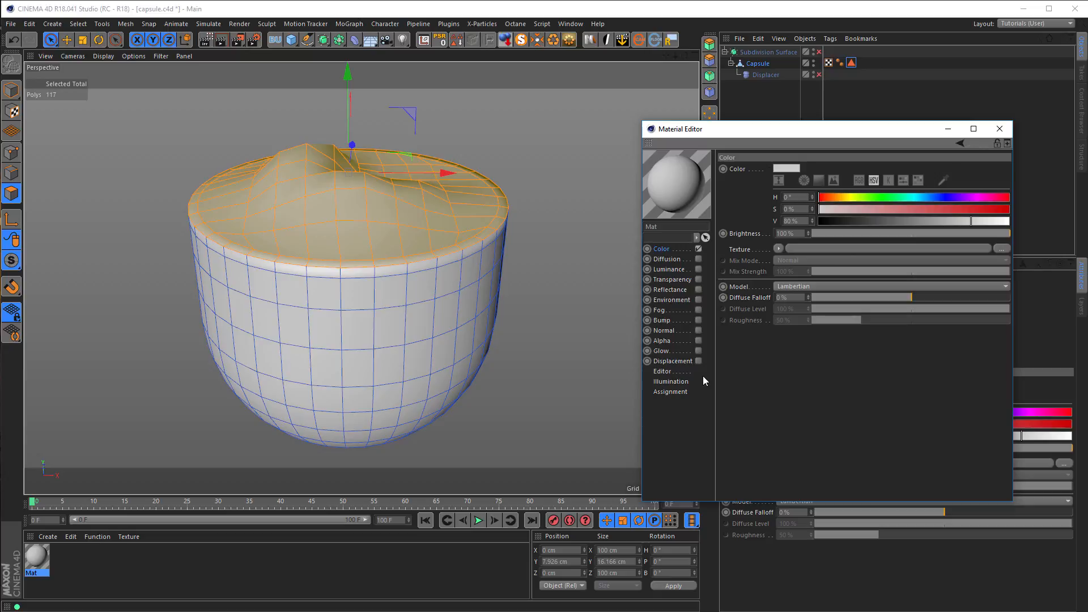
click(698, 362)
drag(746, 133, 527, 187)
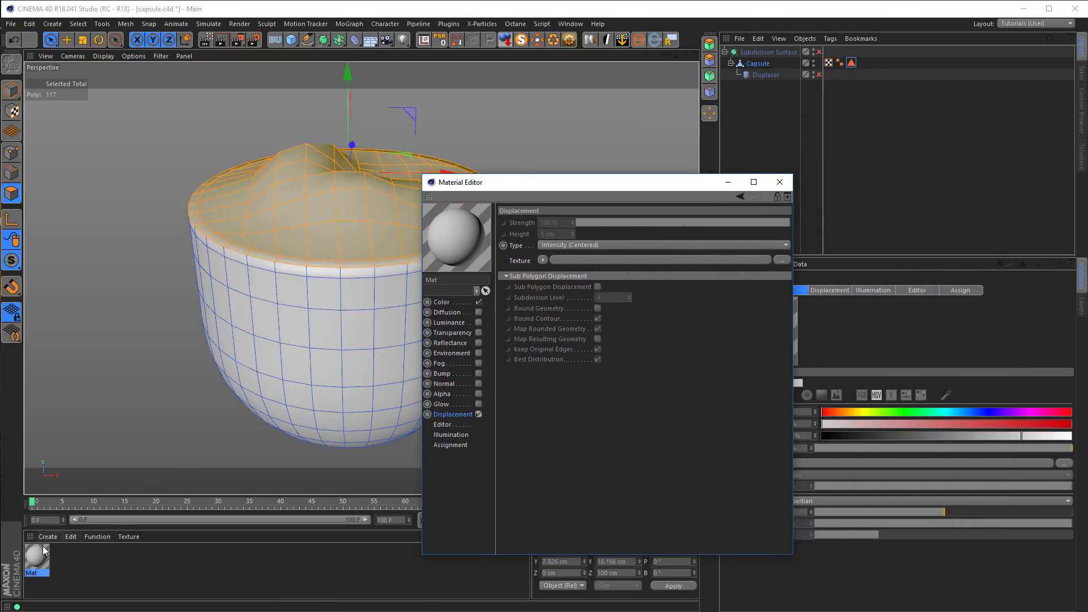
Apply the new material to the Capsule and restrict its texture tag to the stored polygon selection.
drag(42, 555, 760, 64)
double_click(863, 62)
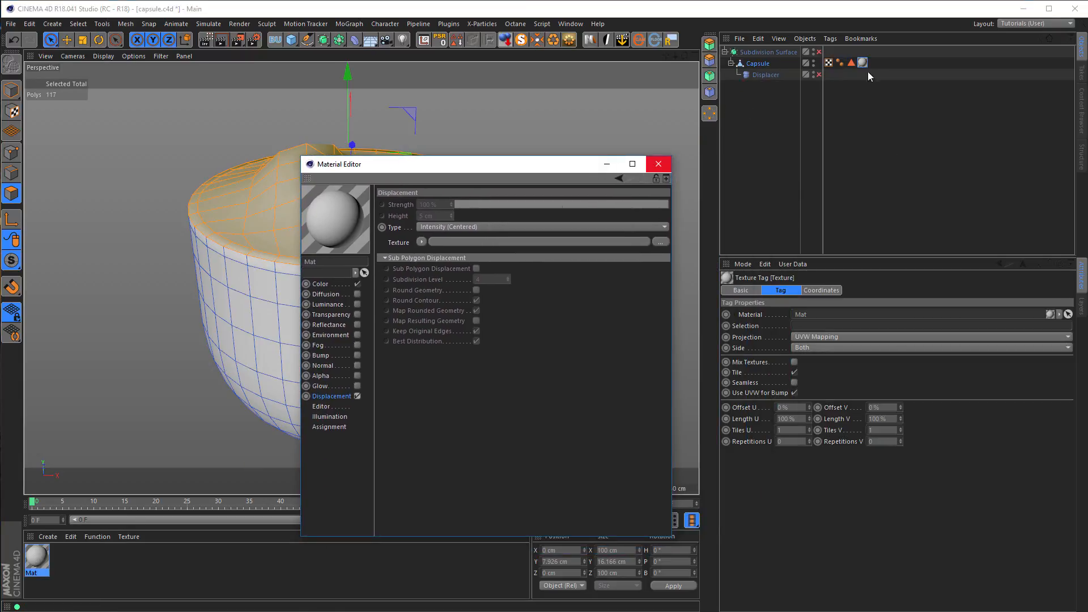
drag(851, 63, 828, 328)
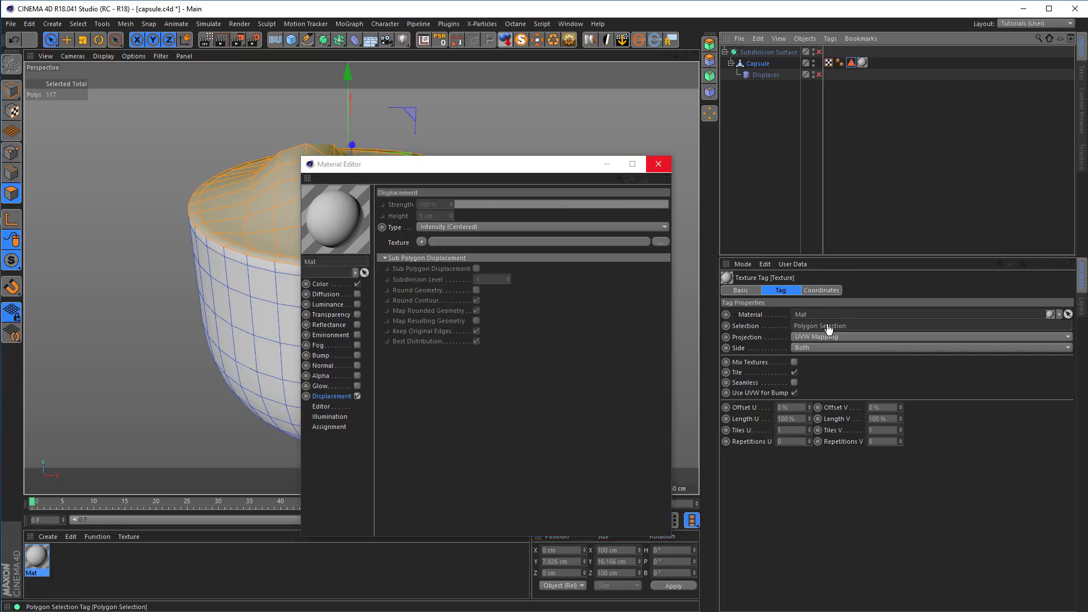
Set the material's displacement type to Intensity, load a Noise shader as its texture, and enable Sub Polygon Displacement.
drag(532, 170, 866, 198)
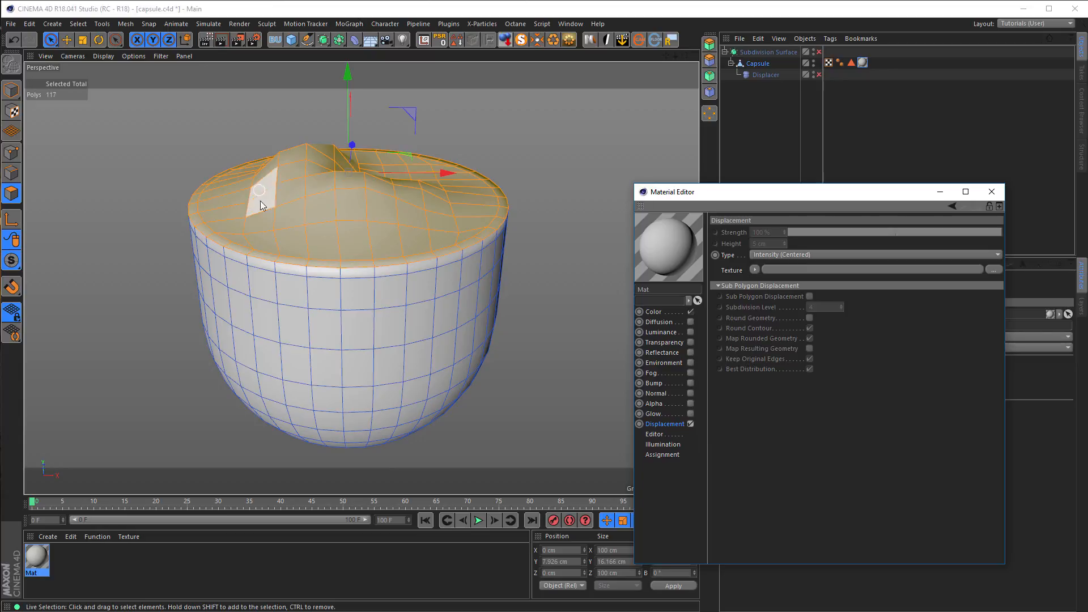
click(12, 90)
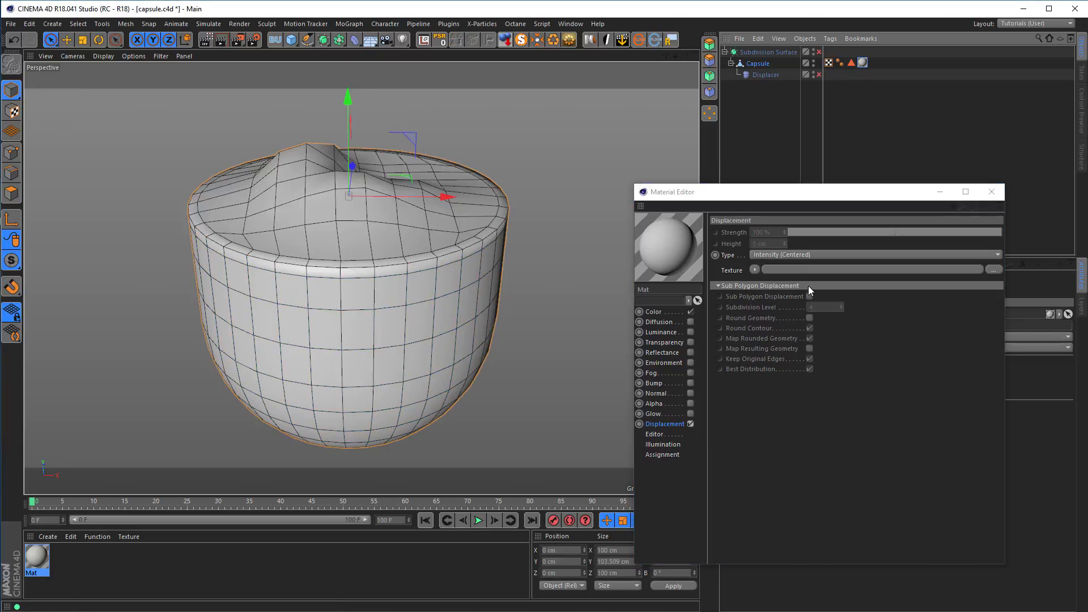
click(804, 254)
click(801, 263)
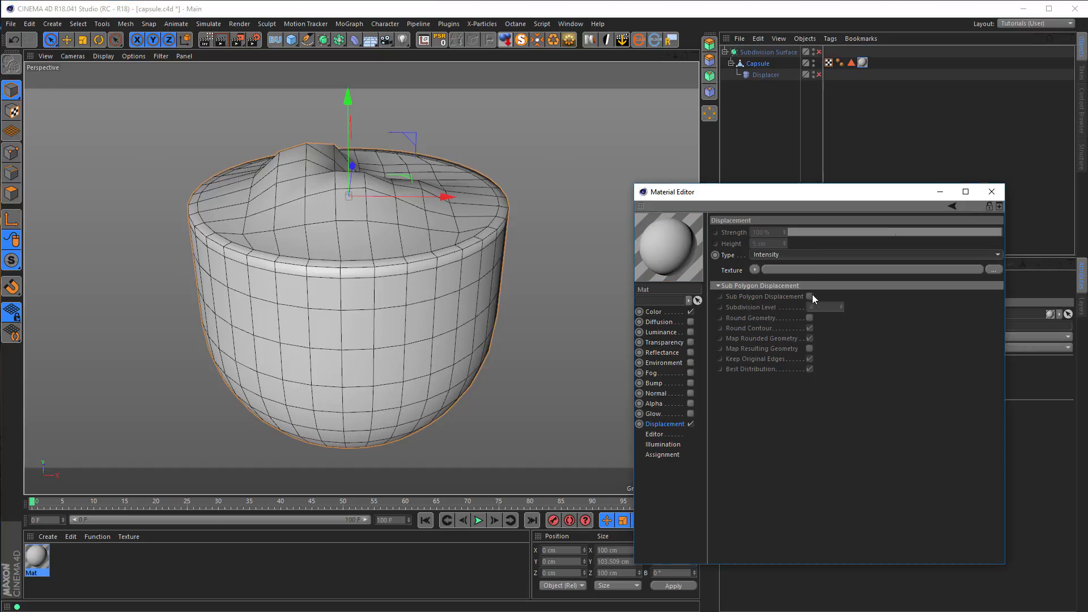
click(755, 269)
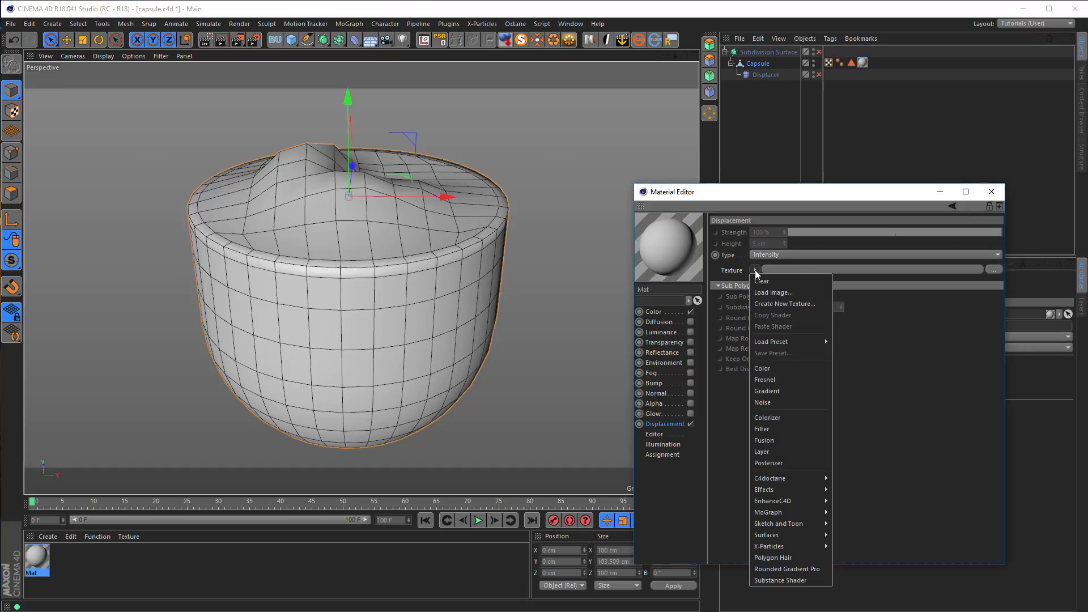
click(778, 400)
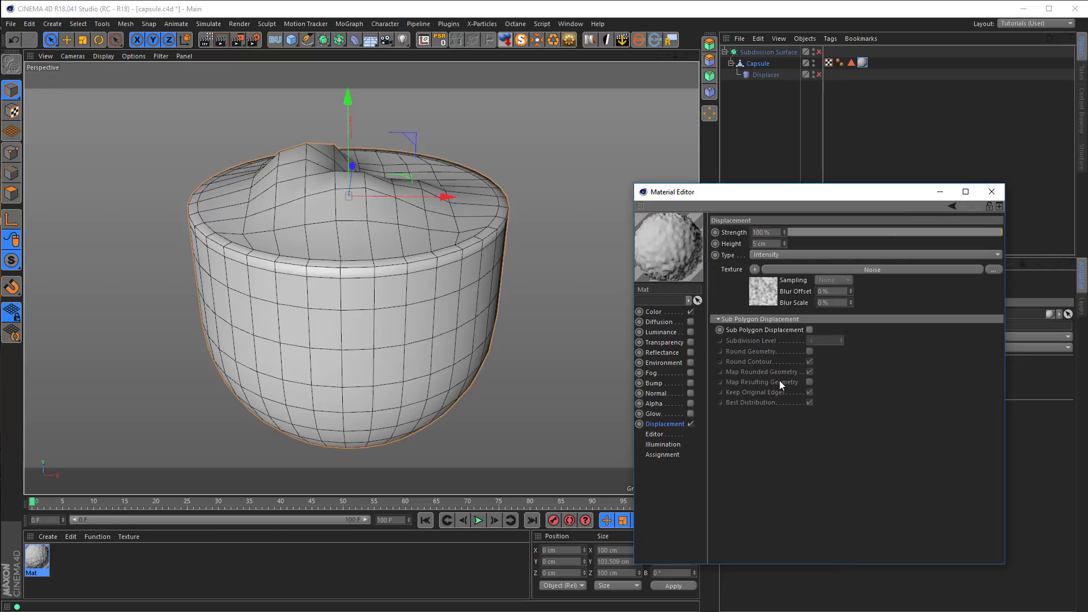
click(809, 330)
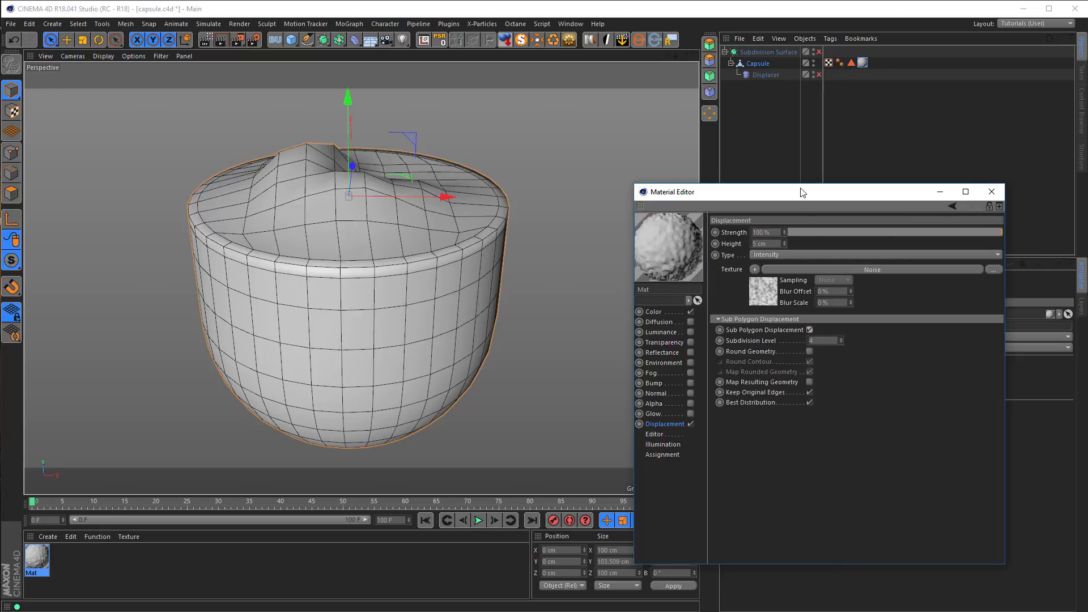
Change the displacement Noise shader's noise type to Blistered Turbulence.
drag(795, 199, 774, 172)
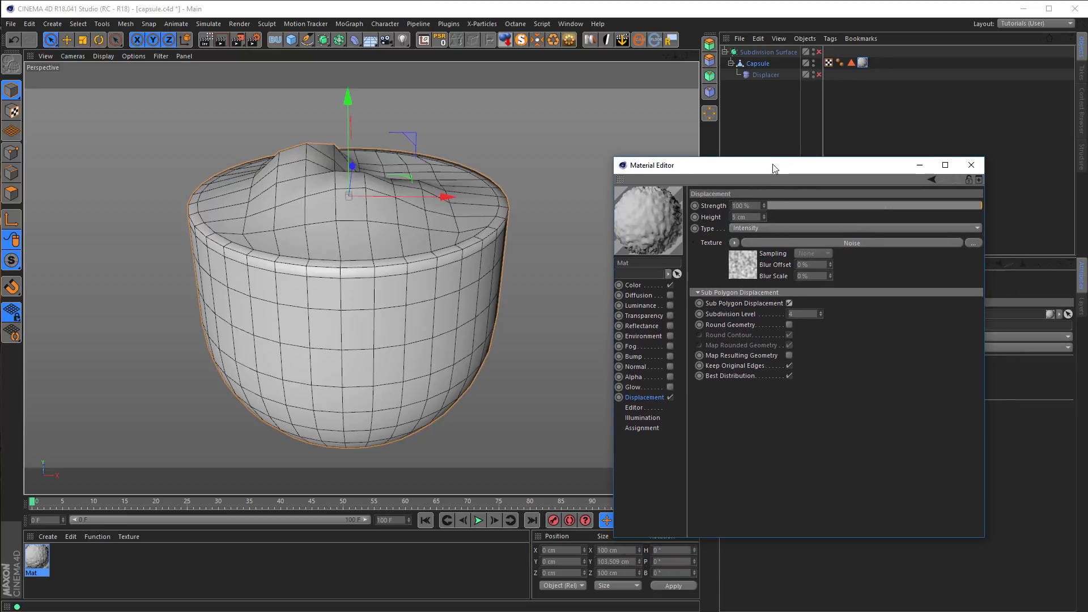
click(740, 261)
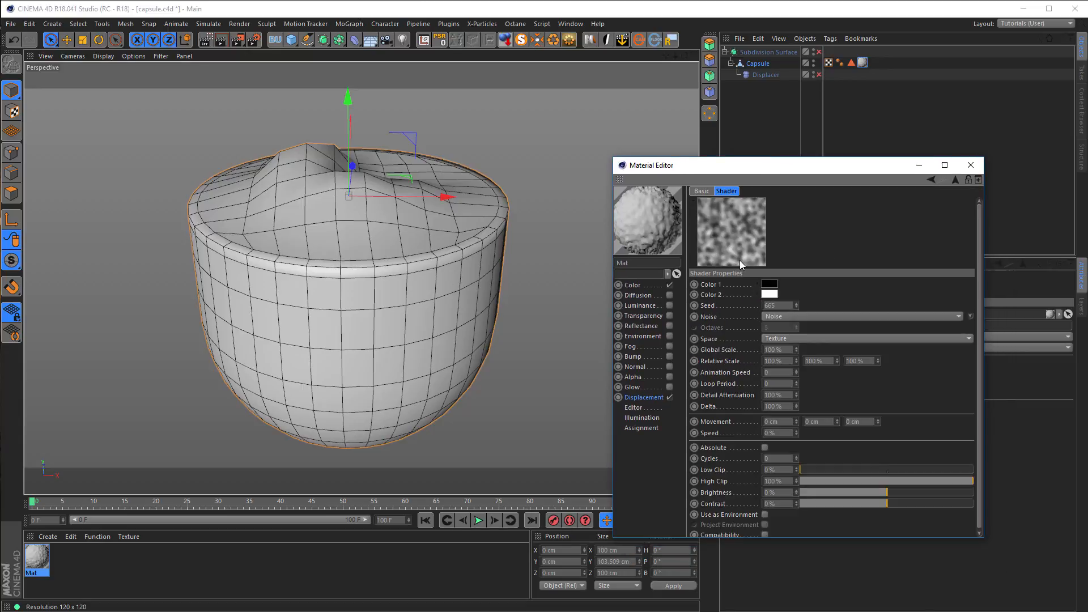
click(785, 315)
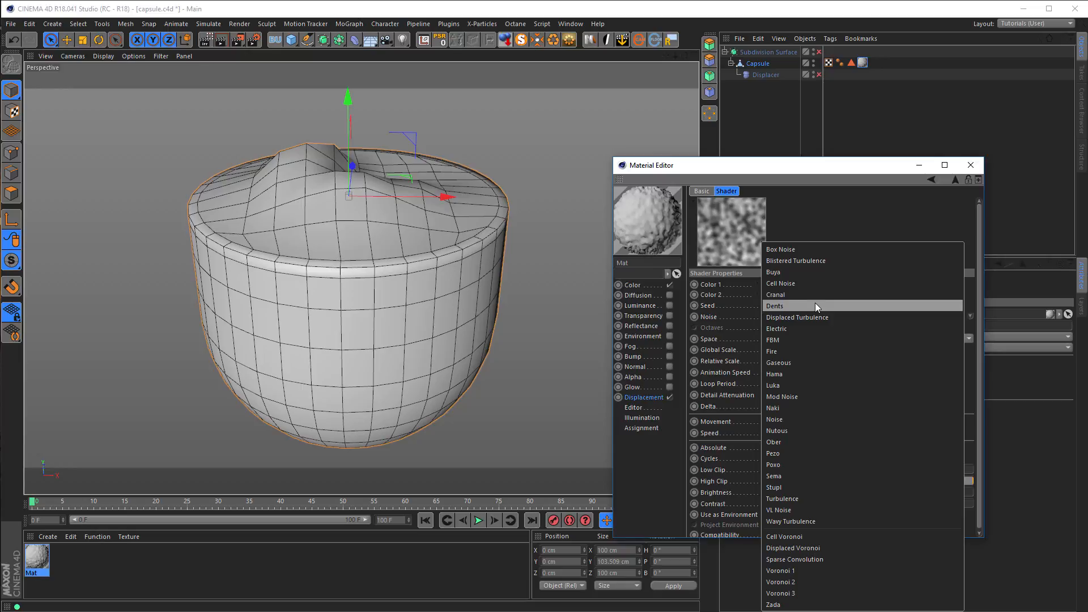
click(818, 261)
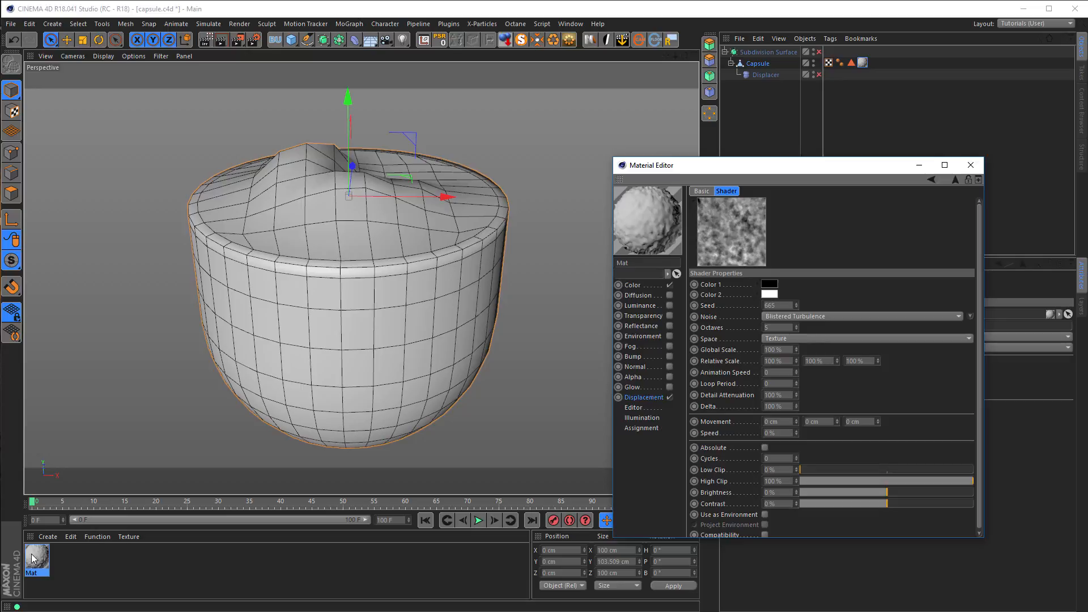
Start an interactive render region framing the capsule's landscape and enable the Subdivision Surface.
click(204, 41)
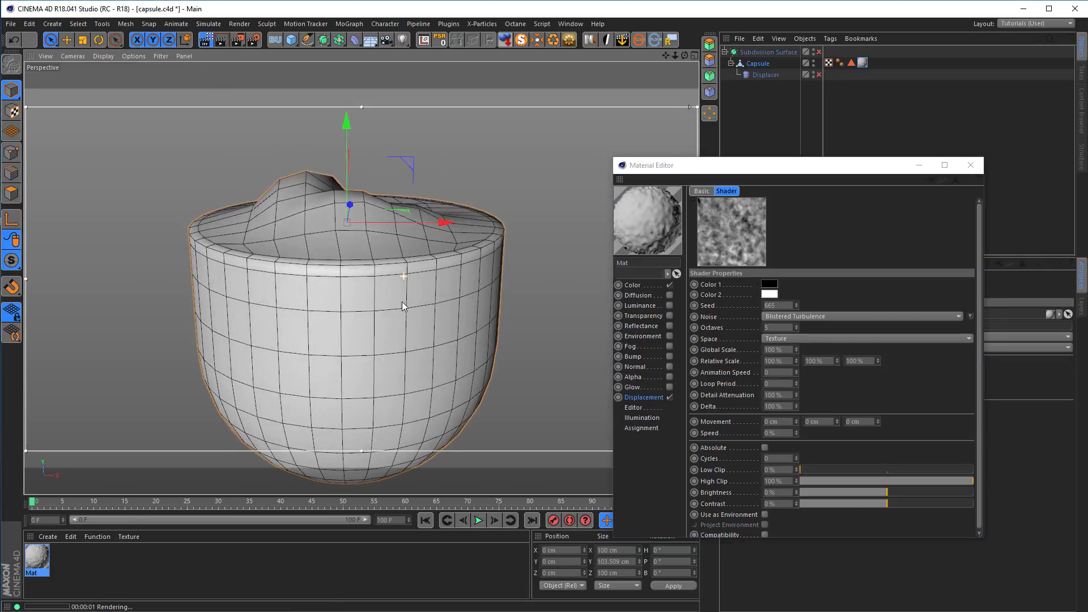
alt+middle_drag(412, 275, 421, 308)
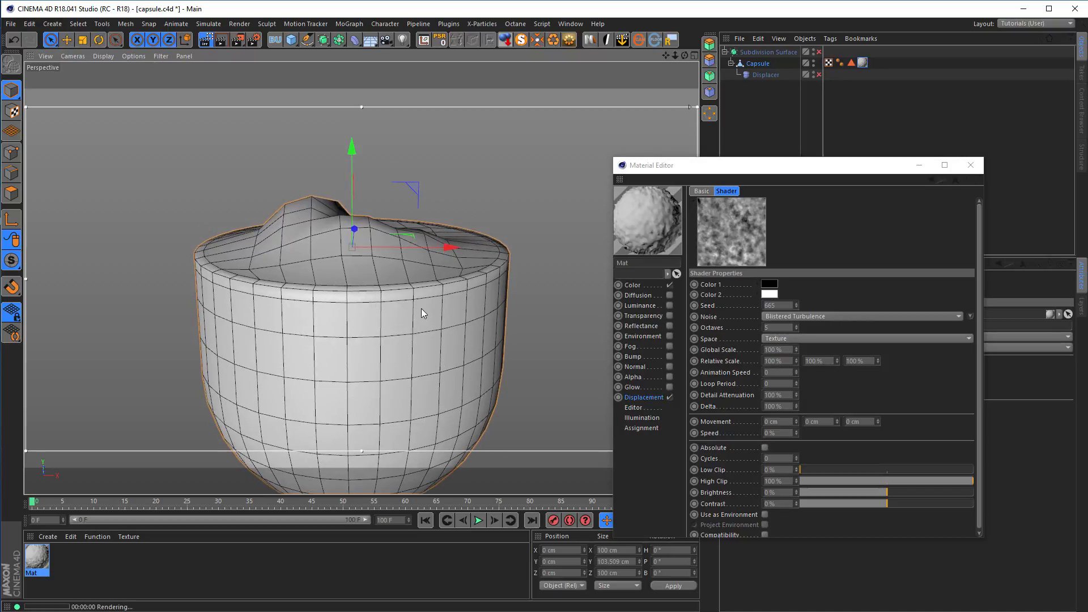
alt+drag(413, 288, 412, 253)
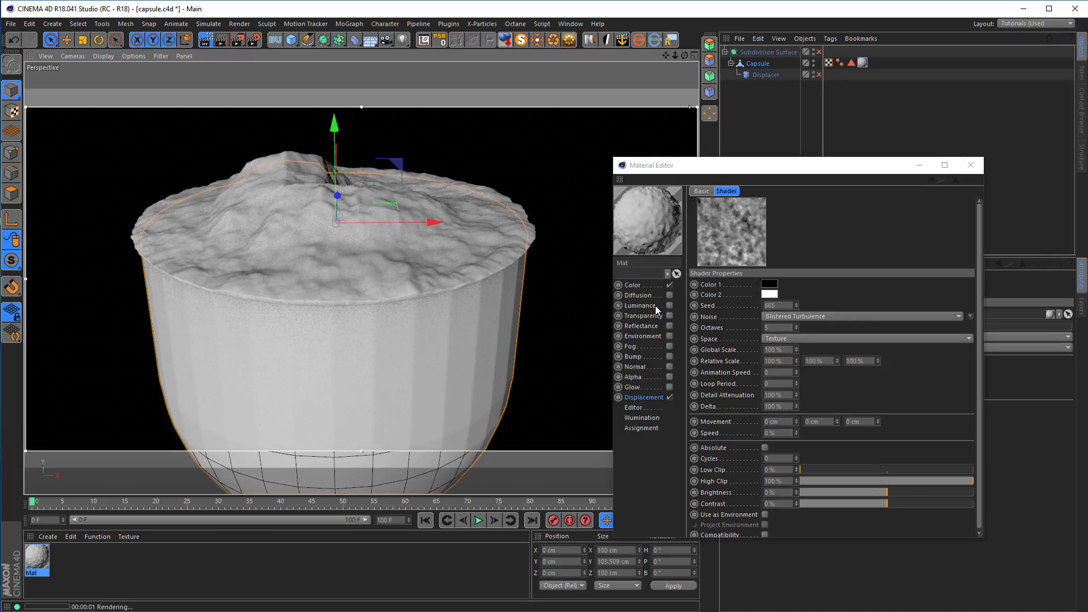
click(818, 52)
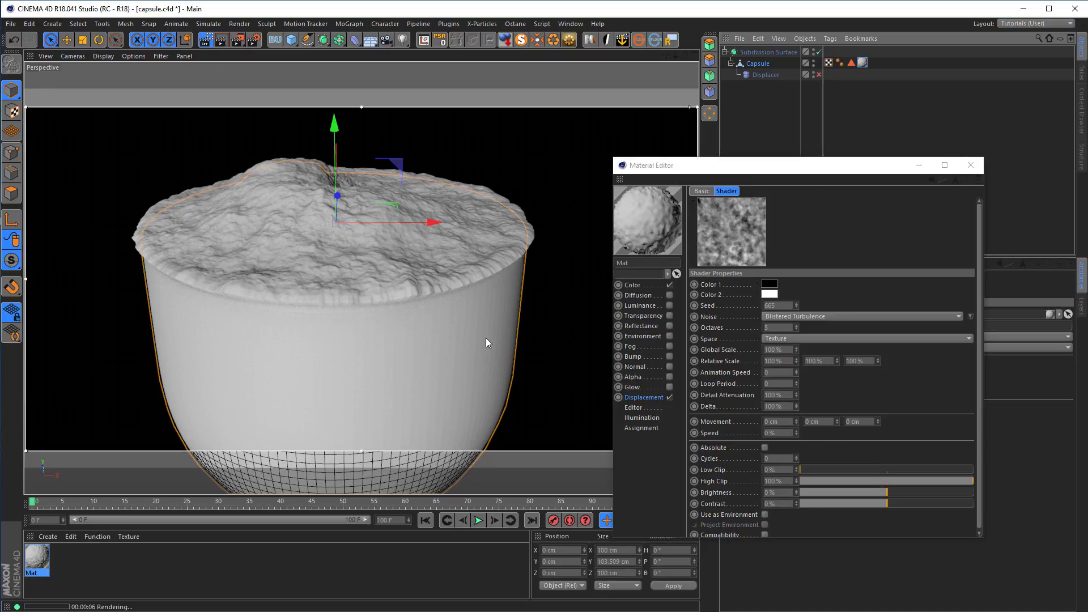
Enable Round Geometry in the material's sub-polygon displacement and switch the Displacer back on.
click(653, 399)
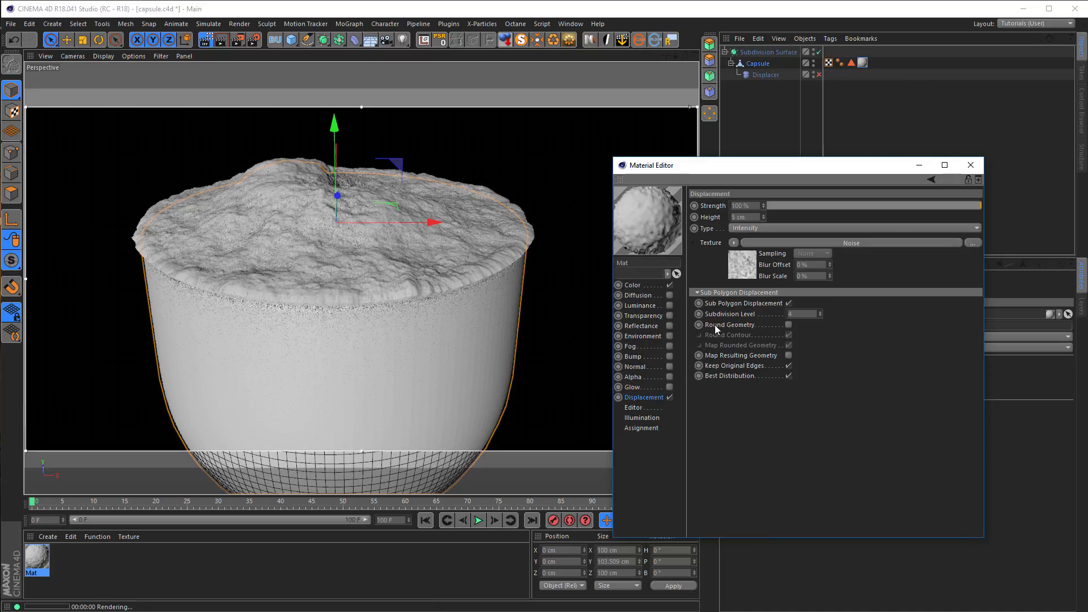
click(788, 325)
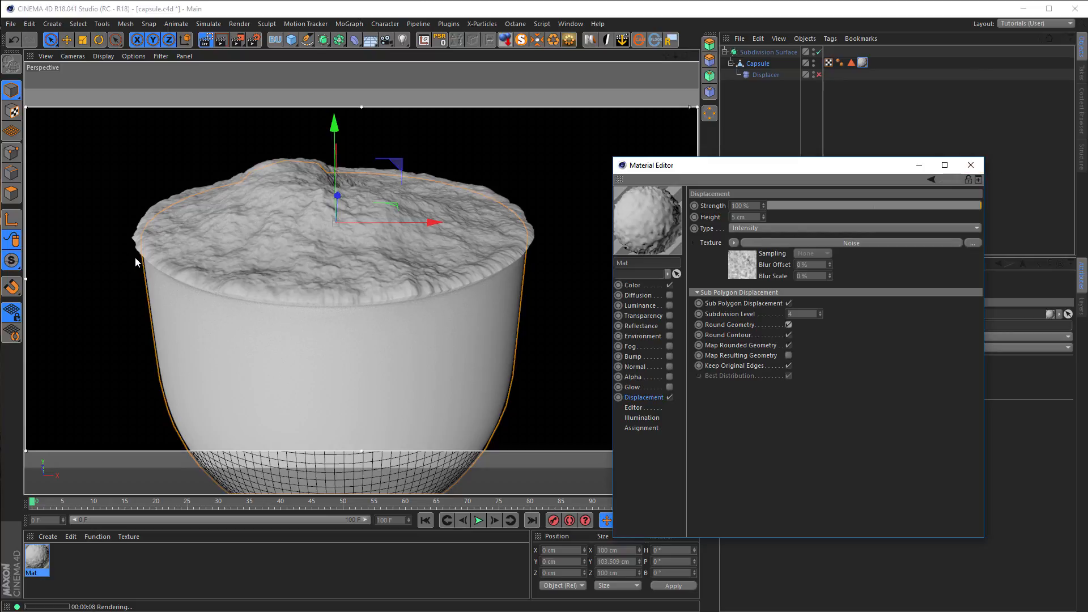
click(811, 133)
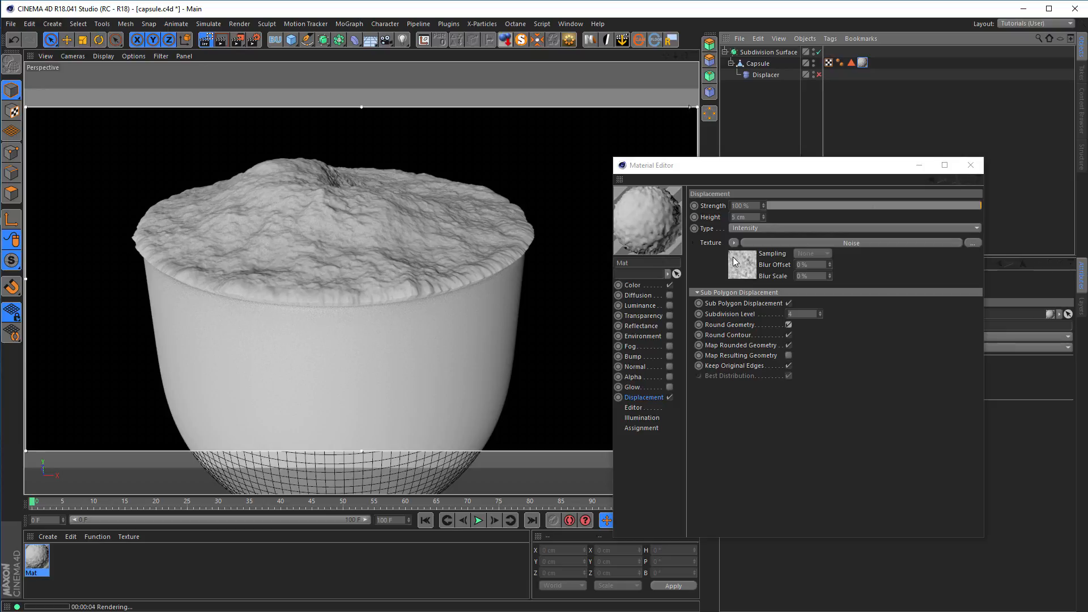
click(818, 74)
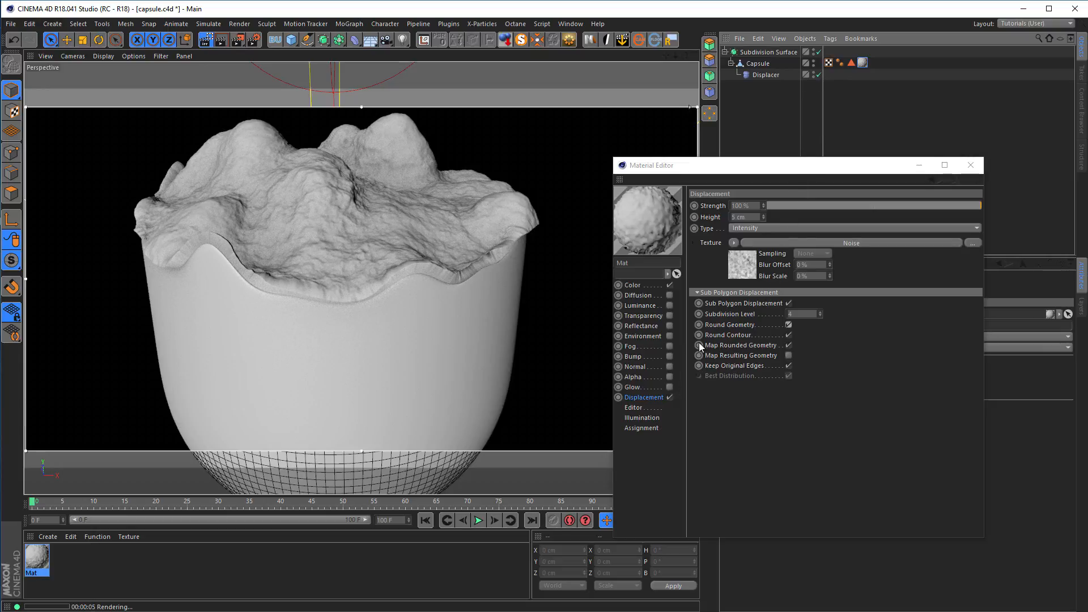
Wrap the displacement noise in a Layer shader and add a Gradient shader layer.
click(735, 242)
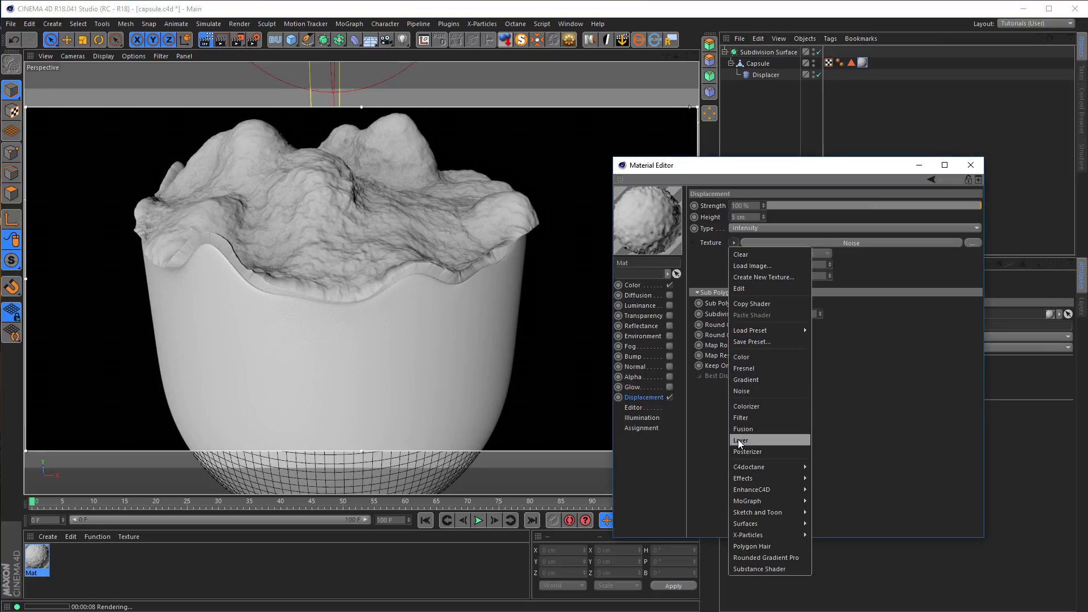
click(738, 440)
click(741, 264)
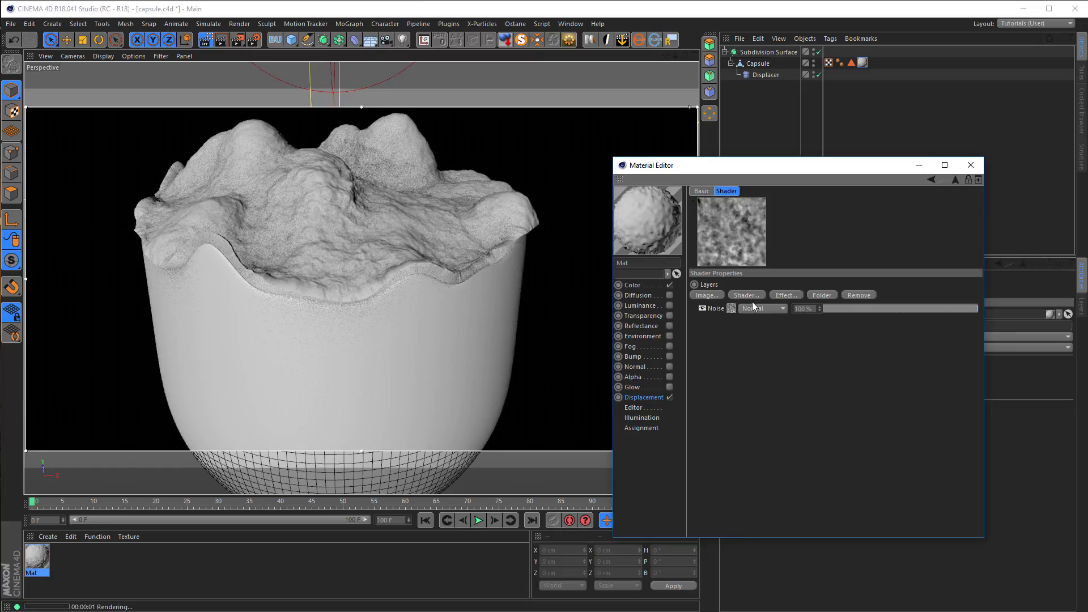
click(747, 295)
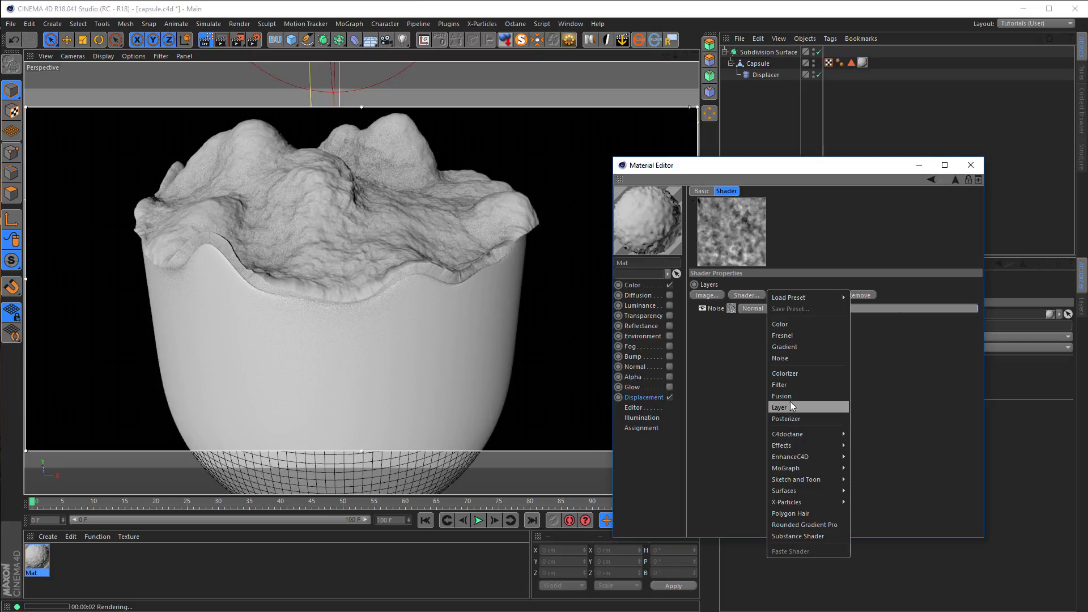
click(793, 347)
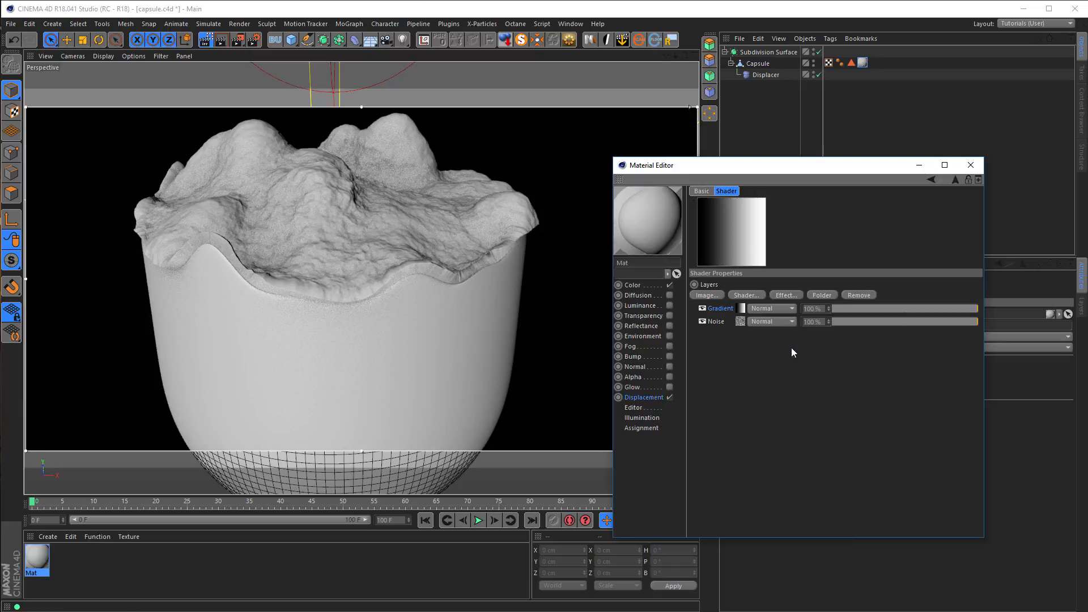
Make the gradient 2D - Circular with inverted knots, white at the center, and shift its black knot slightly inward.
click(743, 309)
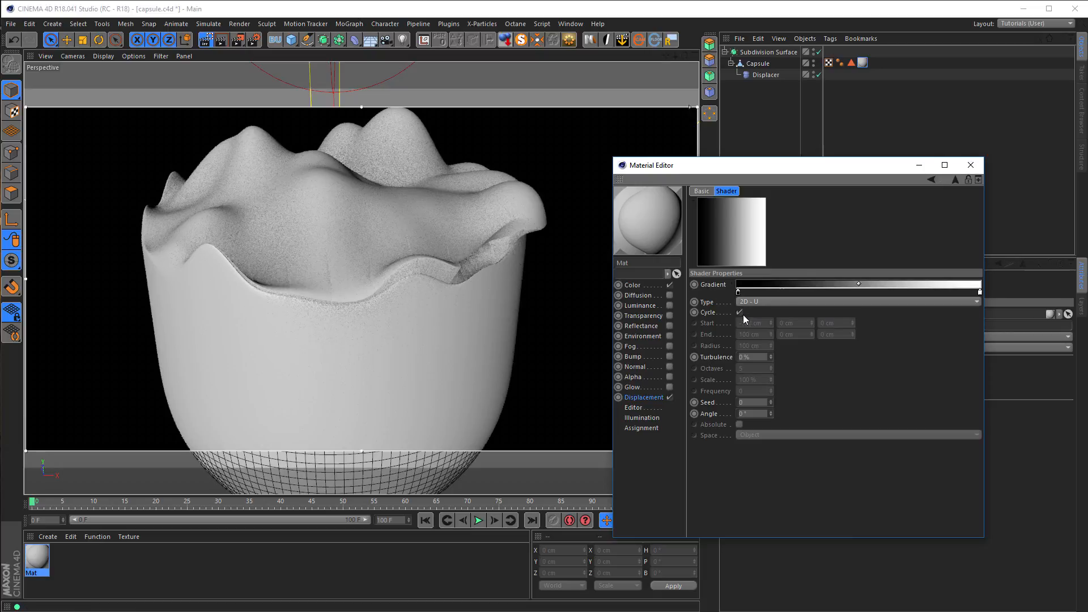
click(772, 301)
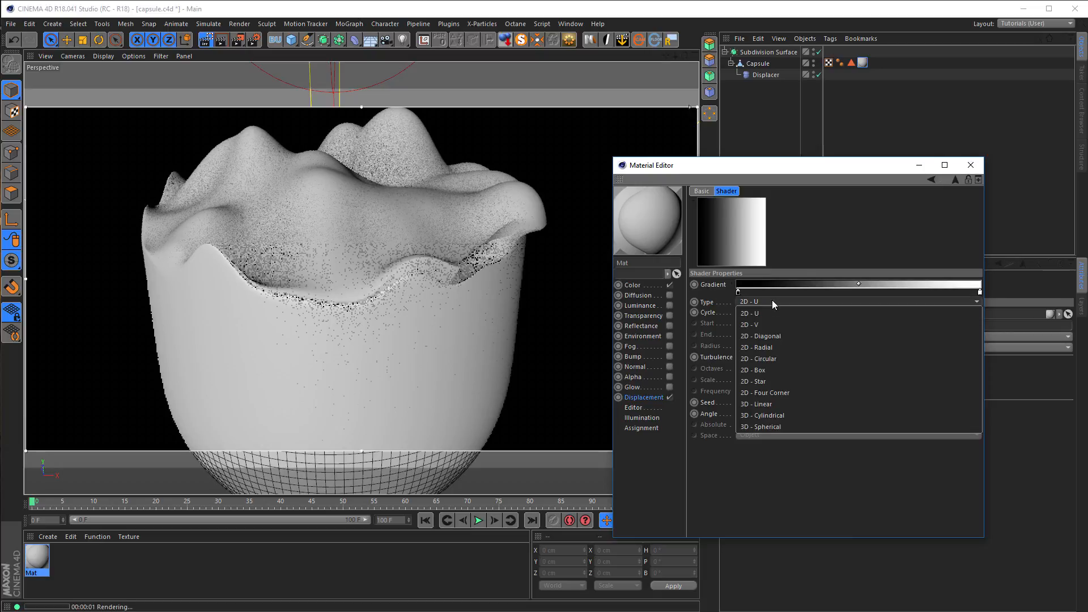
click(773, 359)
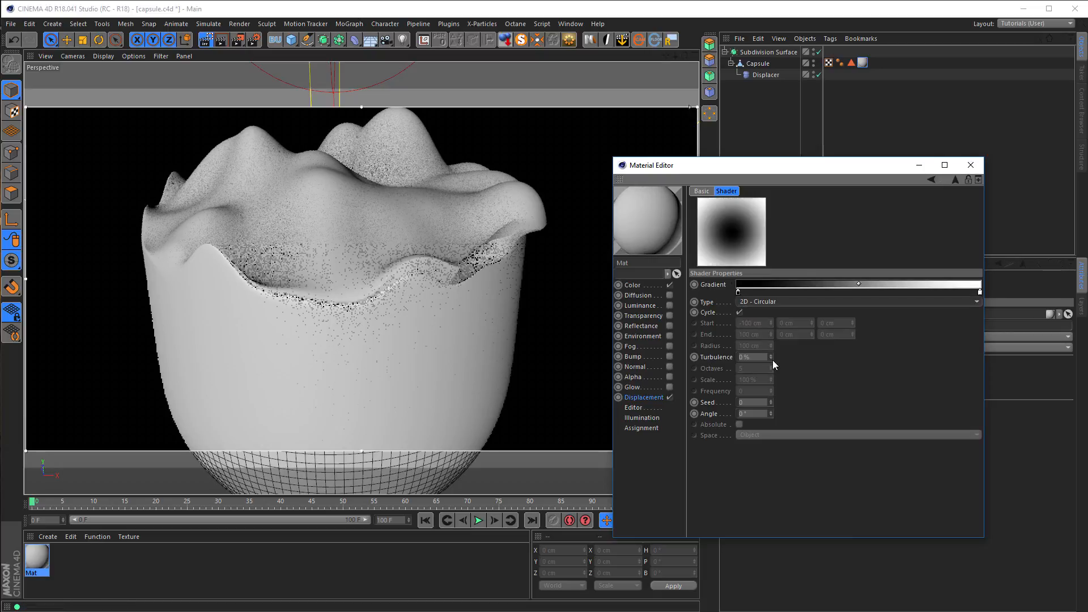
right_click(801, 281)
click(771, 284)
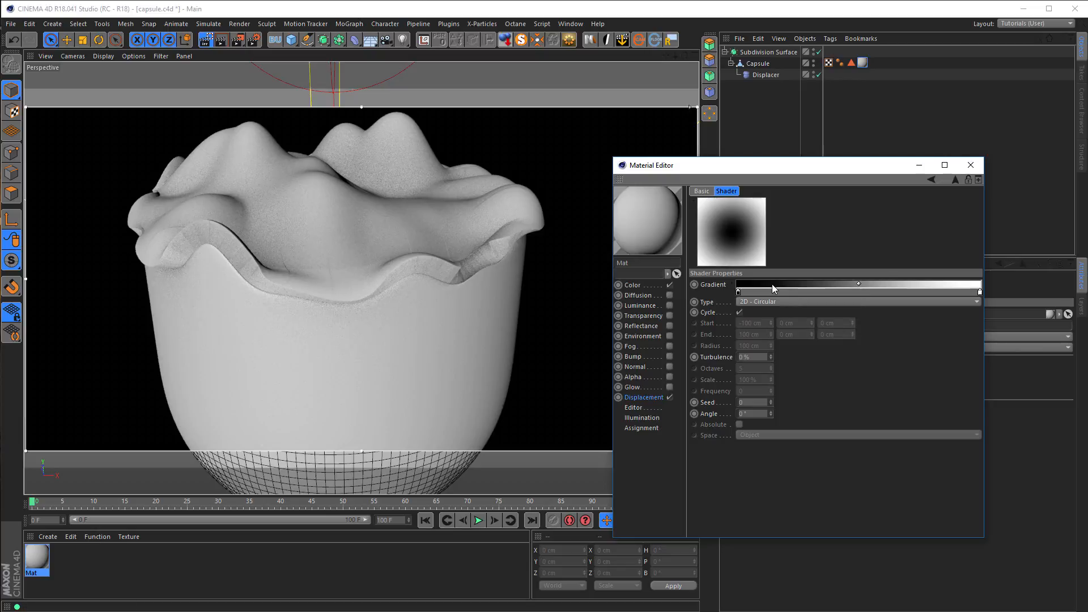
right_click(774, 284)
click(799, 288)
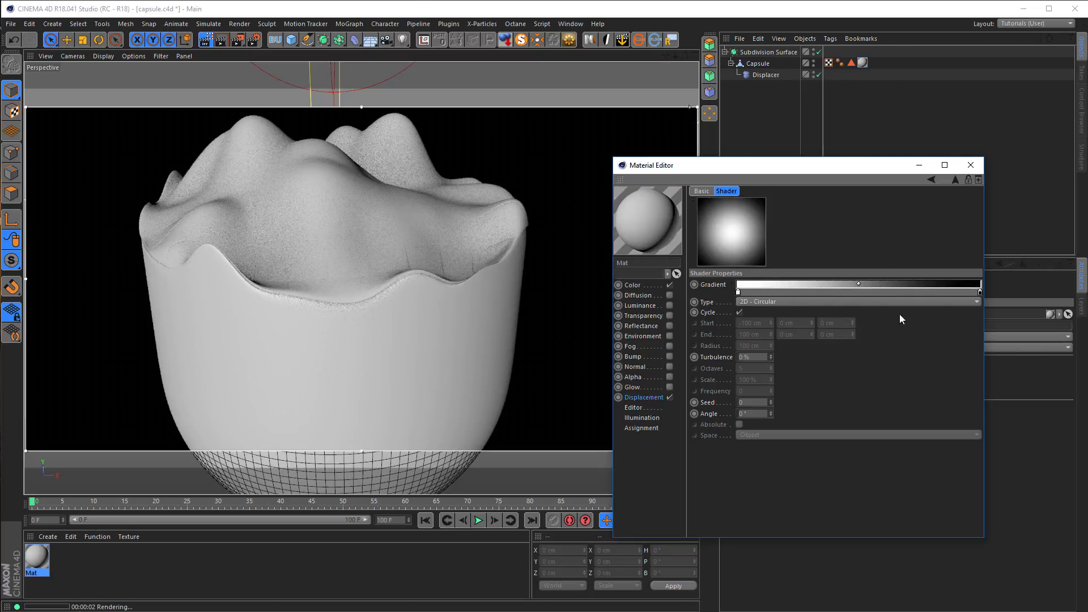
drag(980, 292, 947, 295)
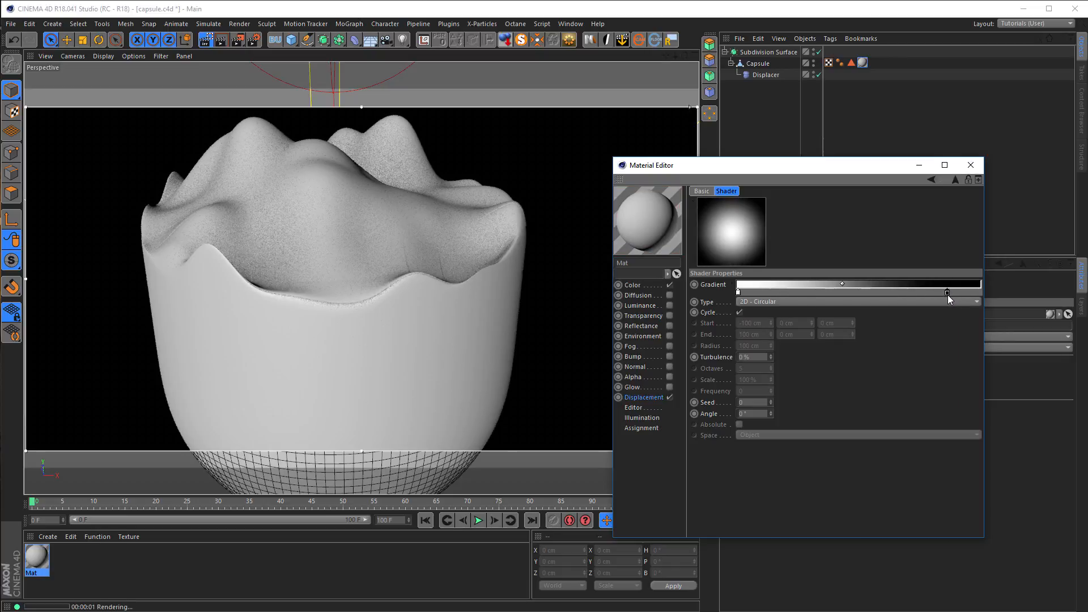
drag(944, 293, 938, 292)
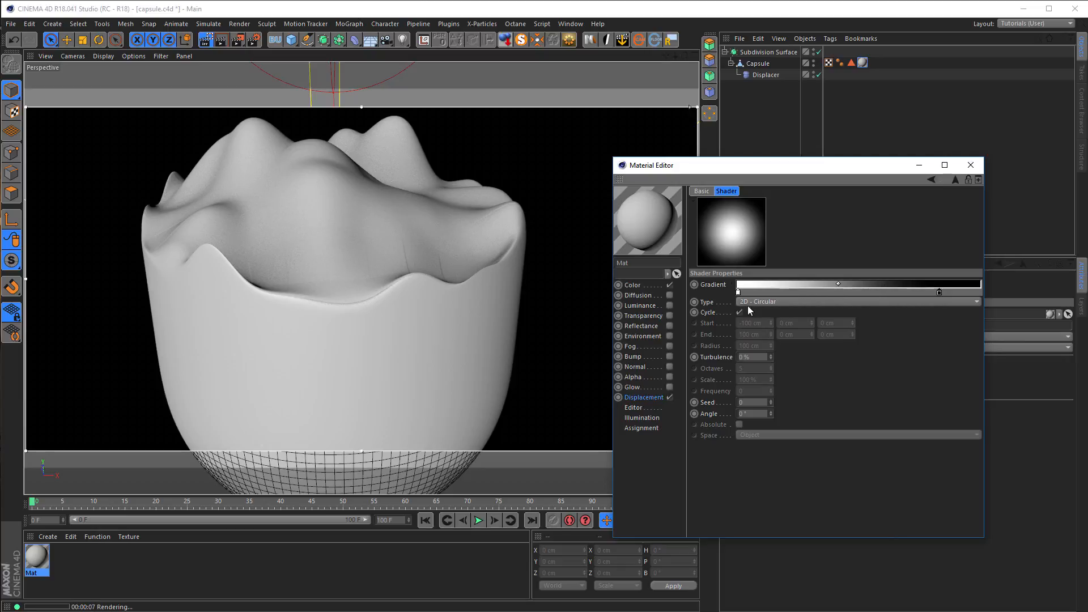
Place the Gradient layer beneath the Noise layer and set its blend mode to Layer Mask.
click(955, 180)
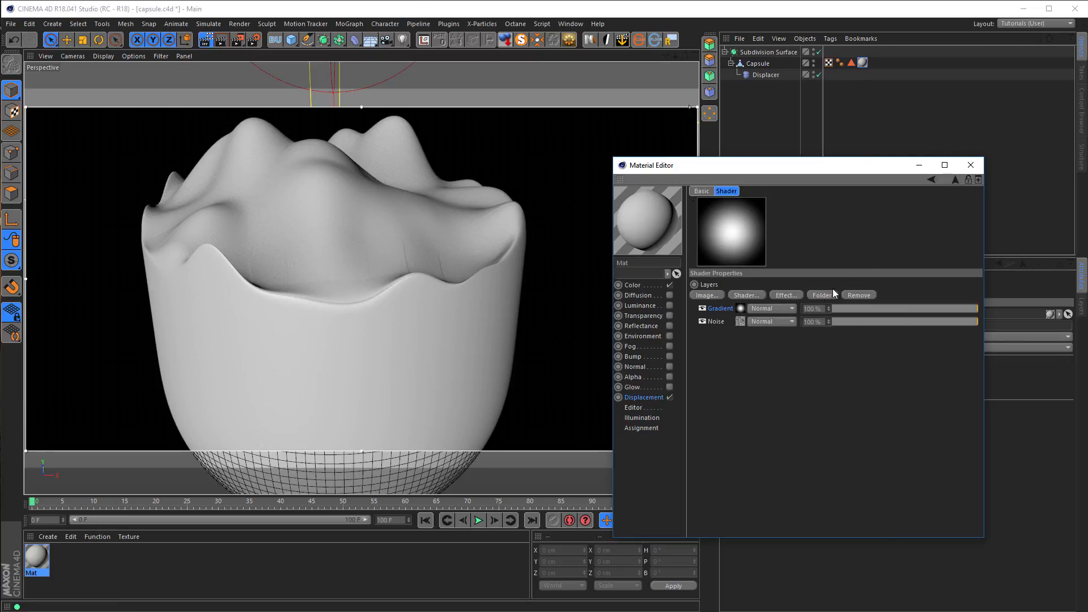
drag(721, 307, 716, 328)
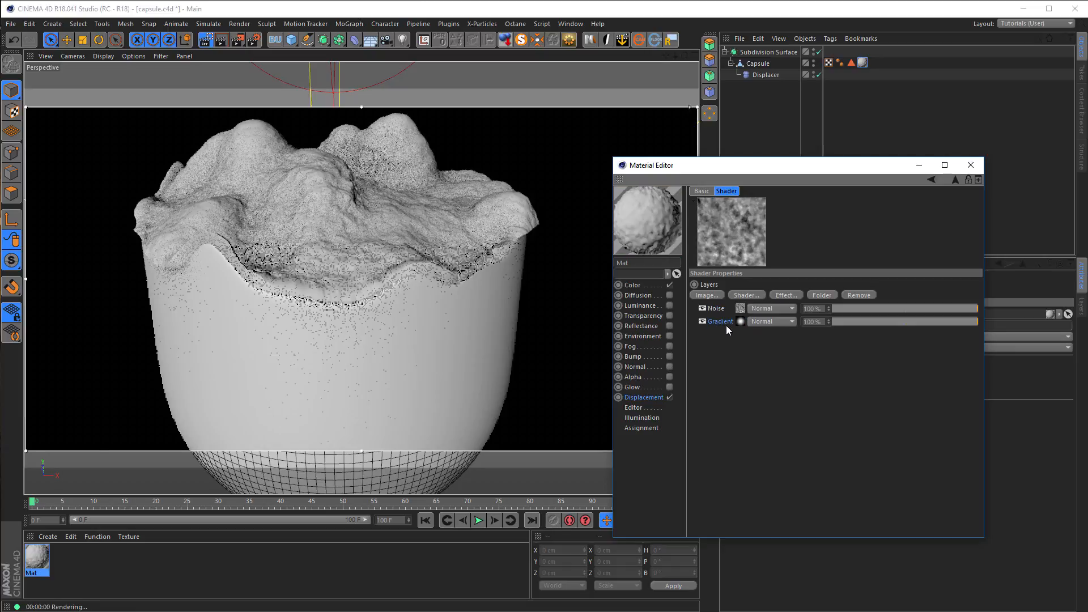
click(776, 321)
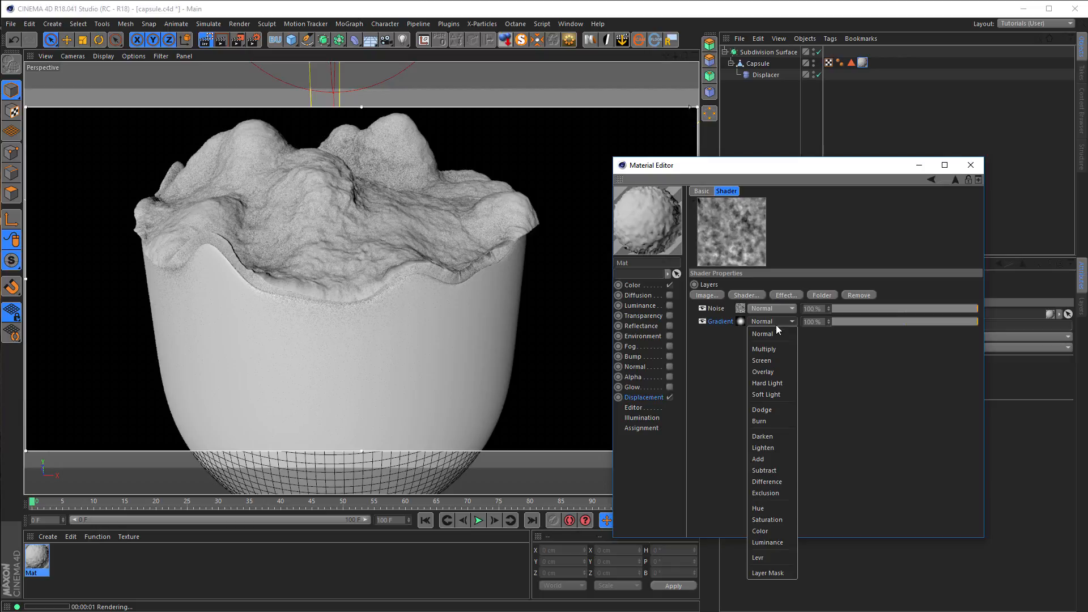
click(785, 573)
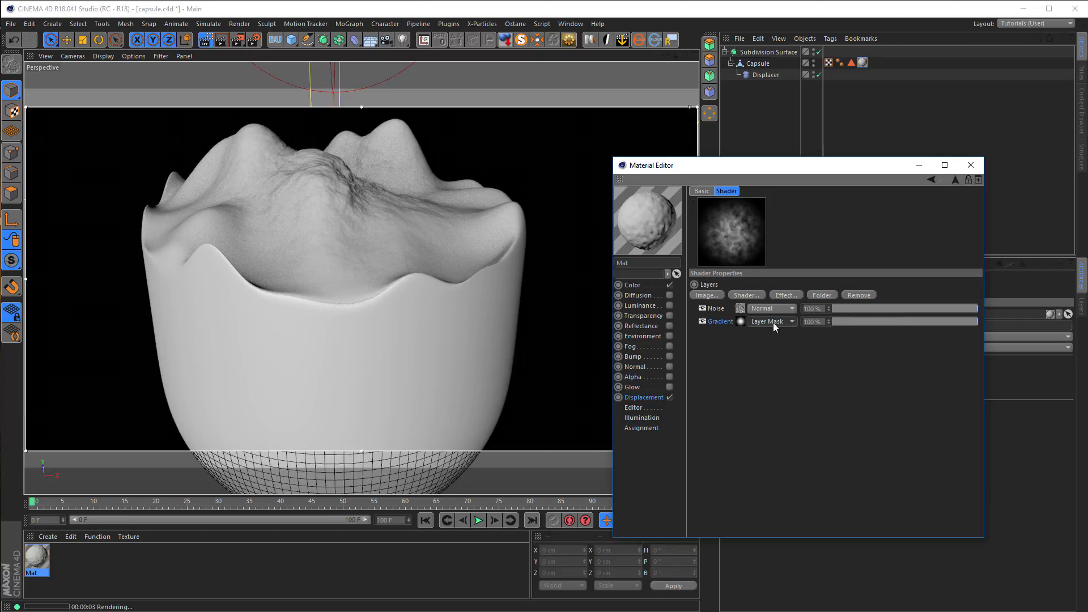
Shift the mask gradient's black knot back outward so the noise displacement reaches closer to the rim.
click(740, 322)
drag(937, 292, 955, 290)
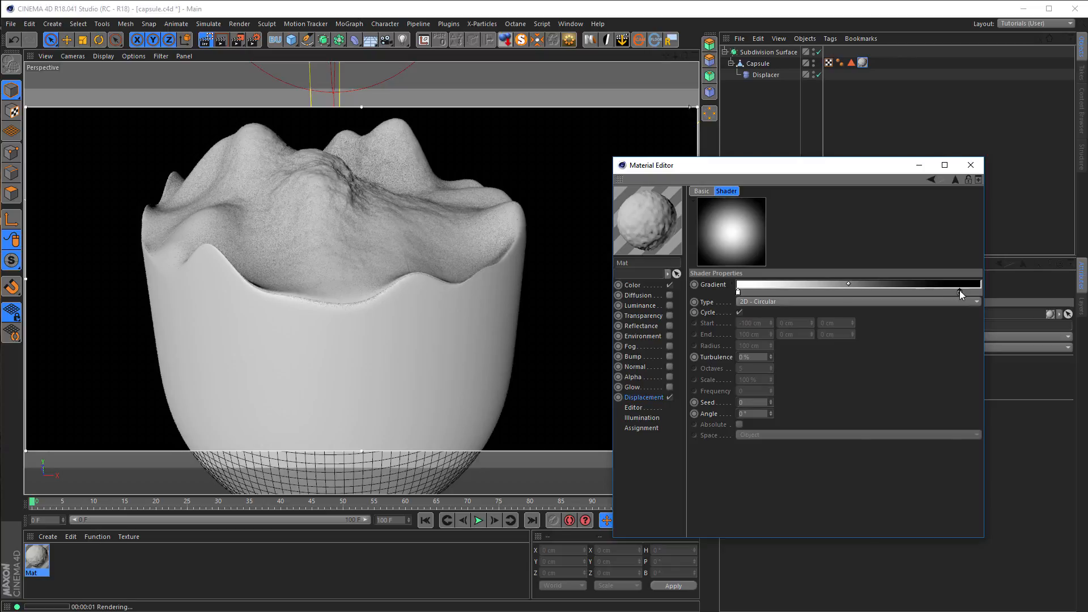
drag(964, 290, 966, 290)
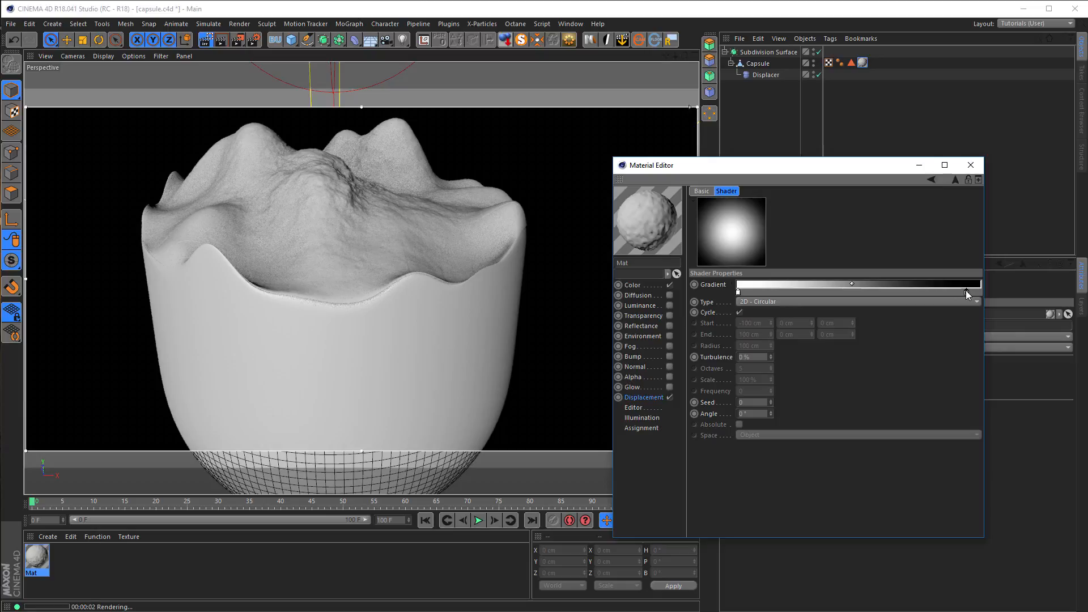
Close the material settings and change the capsule texture tag's projection to Flat.
click(970, 165)
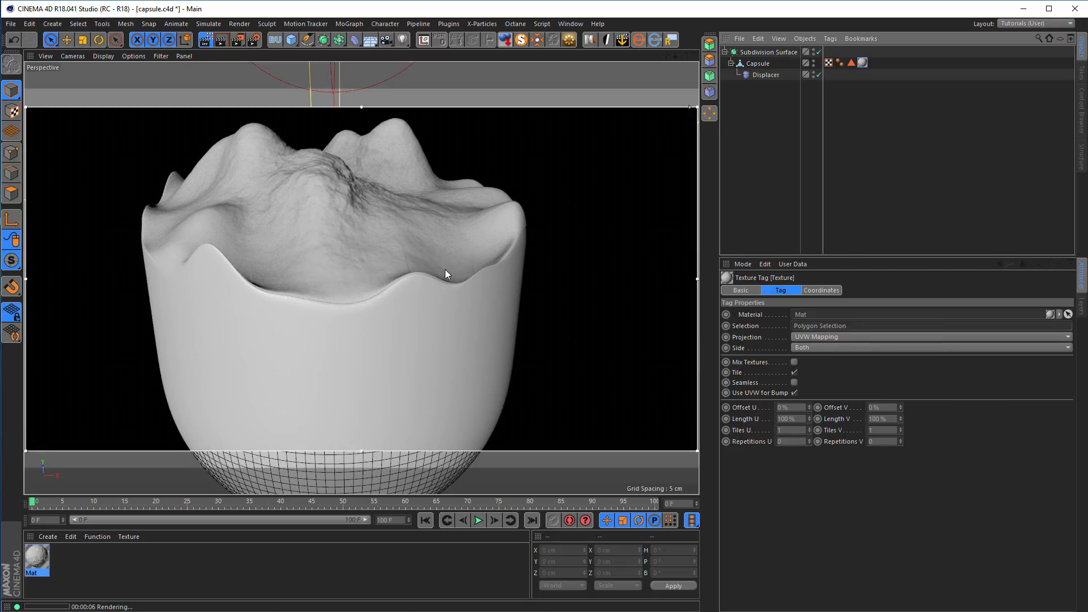
alt+drag(437, 251, 476, 288)
click(206, 40)
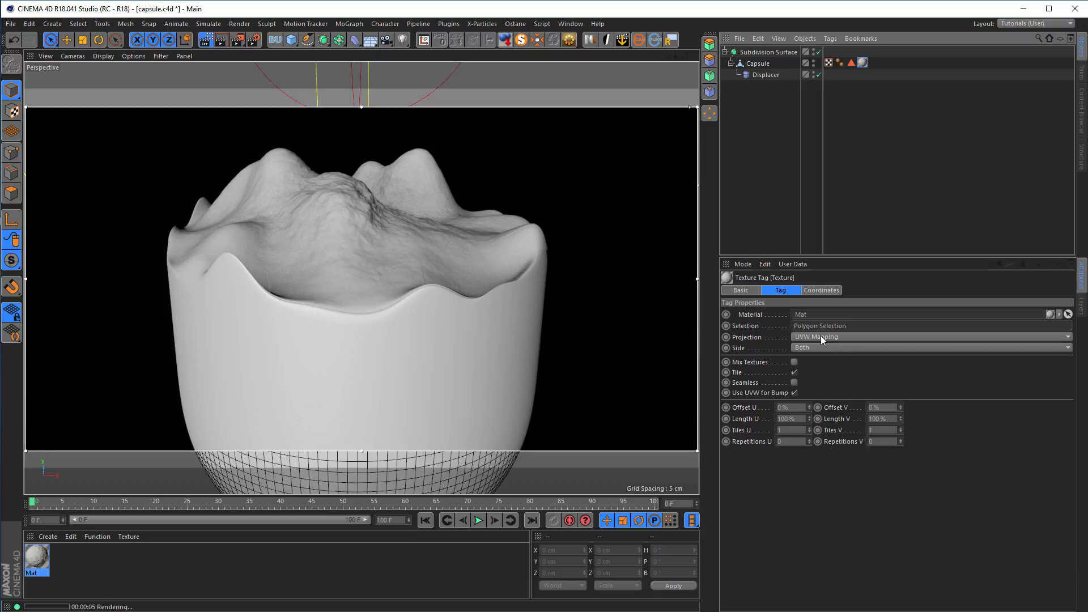
click(821, 337)
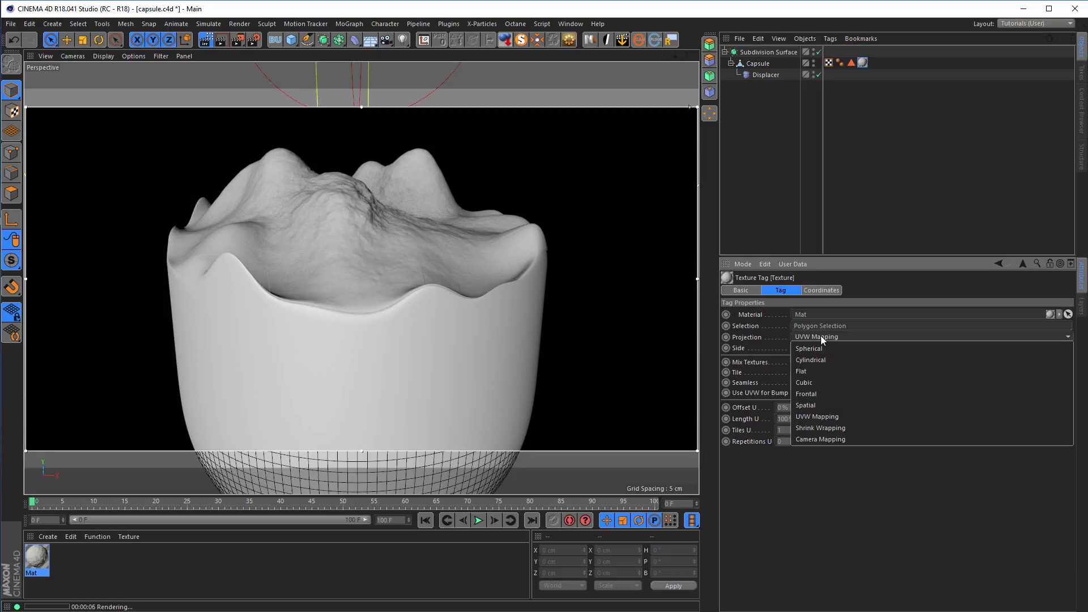
click(821, 371)
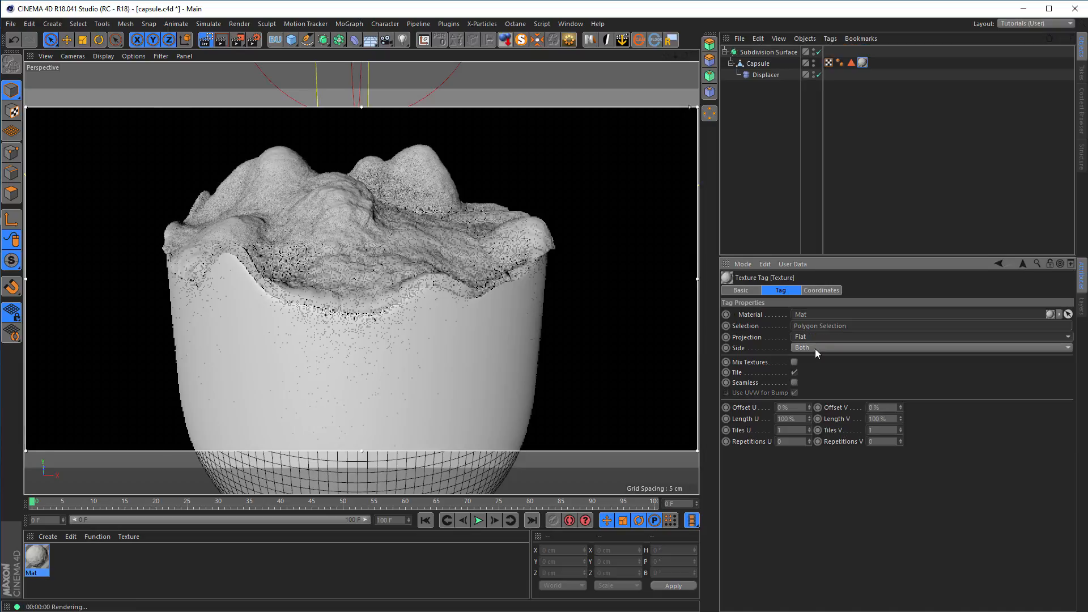
Select the Capsule and switch to Texture mode with axis modification enabled to edit its flat projection.
double_click(862, 63)
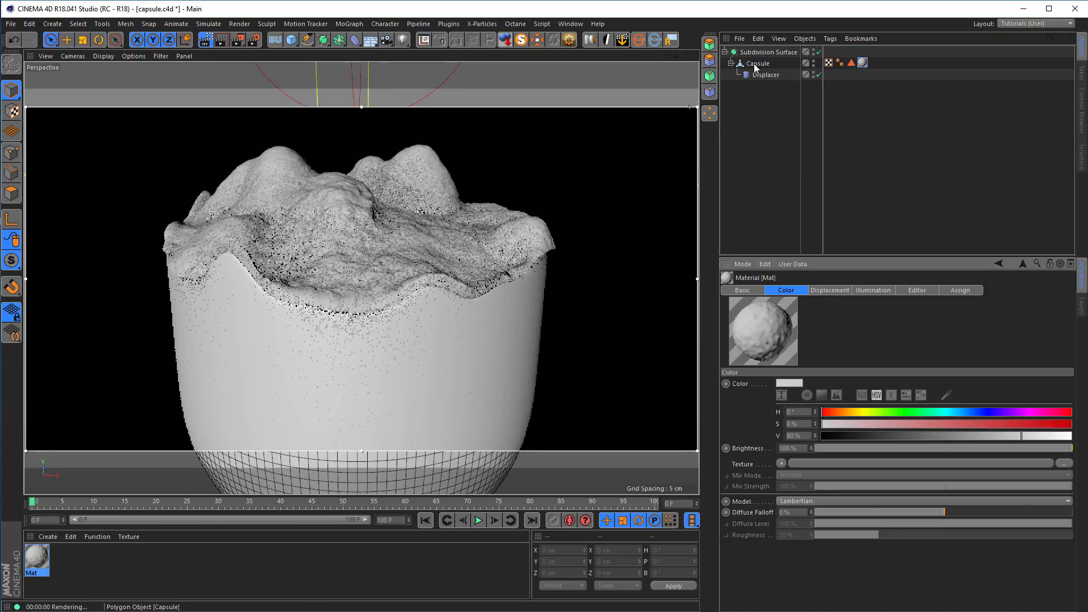
click(756, 65)
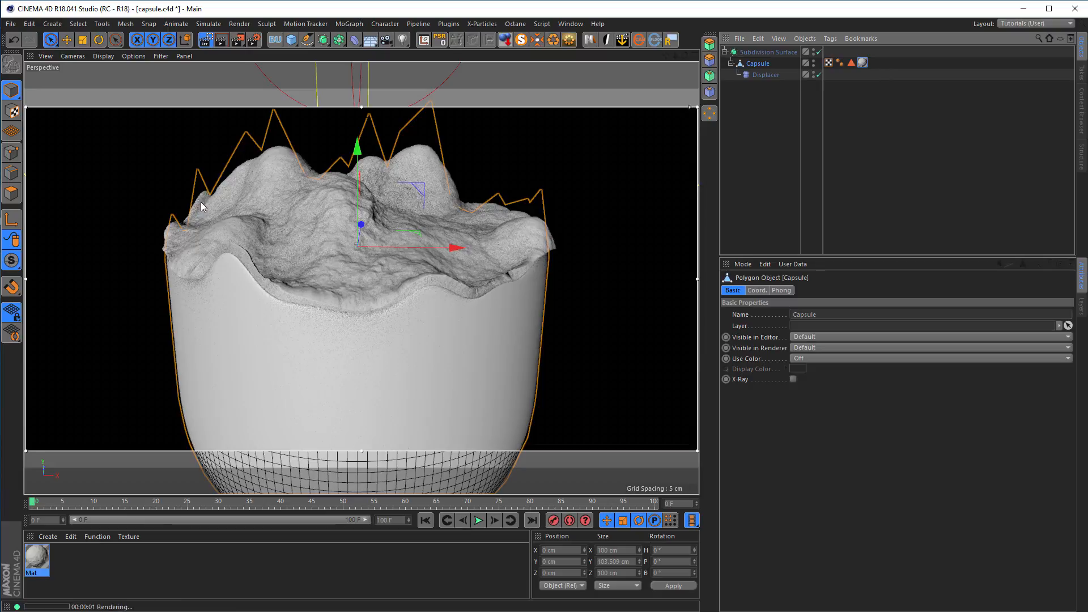
click(12, 112)
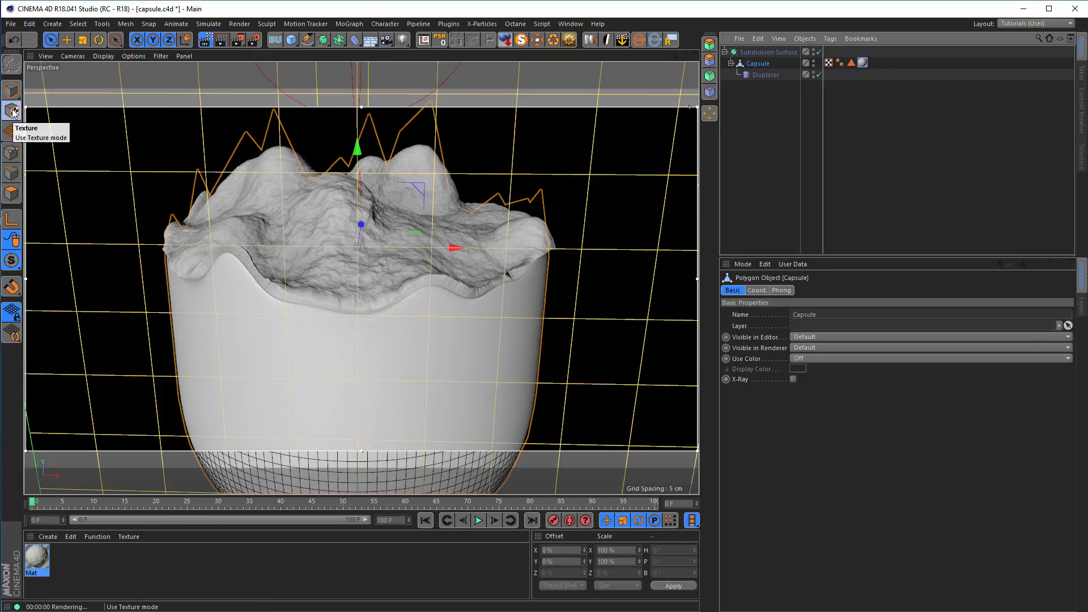
click(13, 221)
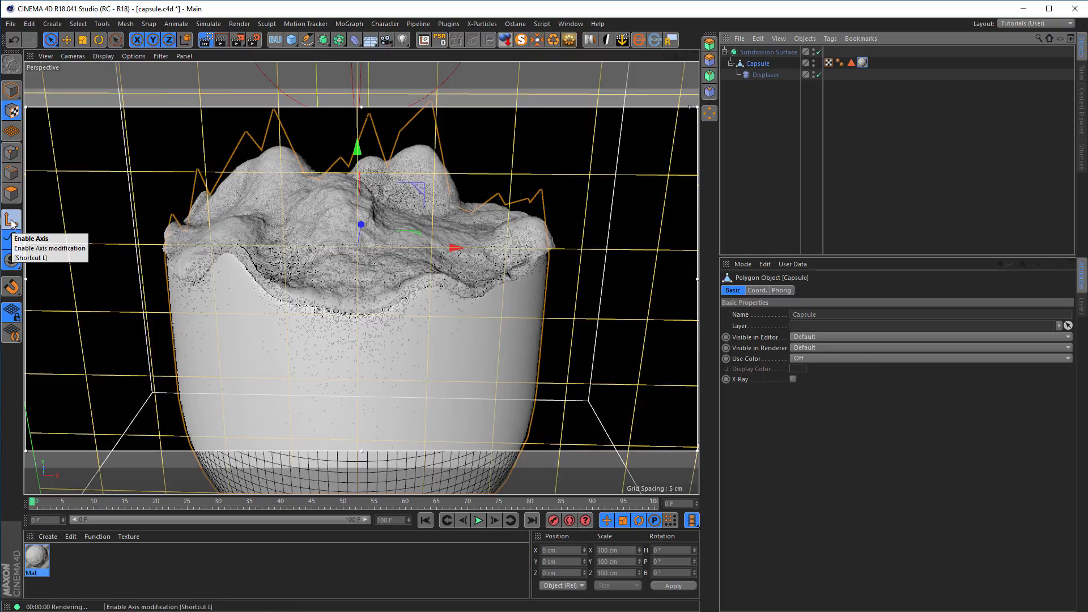
Try to squash the flat projection vertically to about 20.6 cm and raise it to about 13.3 cm in the front view.
middle_click(369, 325)
middle_click(430, 371)
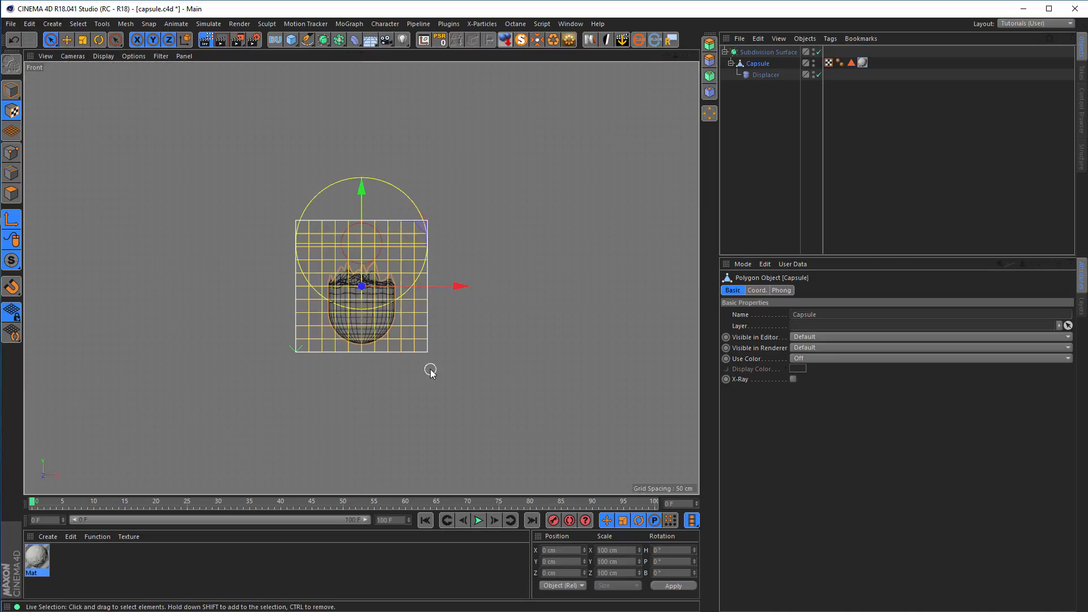
scroll(421, 277, up, 5)
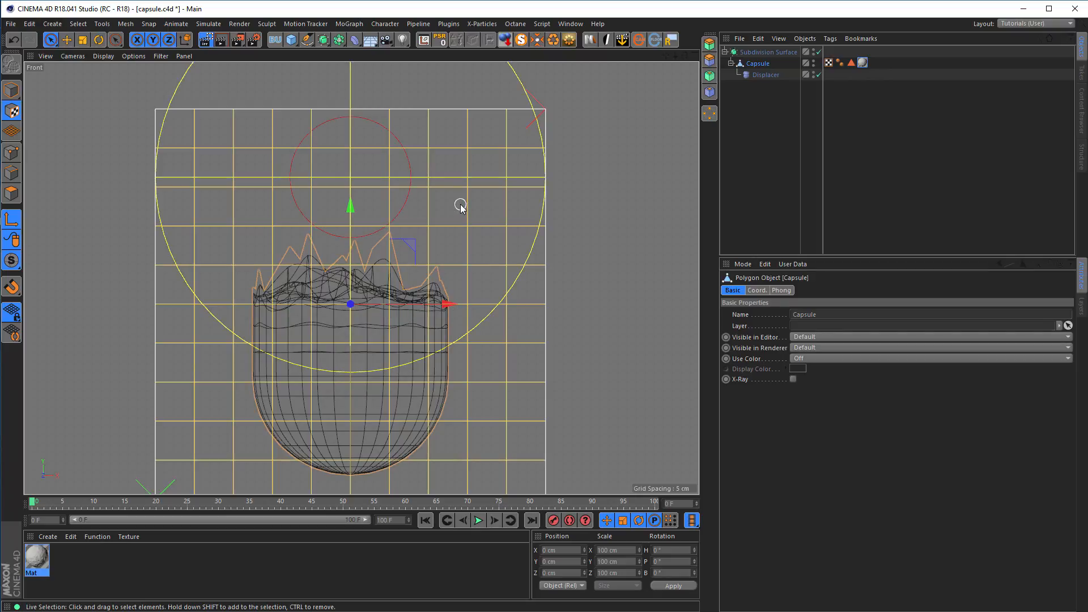
key(t)
drag(351, 208, 342, 291)
scroll(351, 293, up, 3)
key(e)
drag(352, 222, 350, 194)
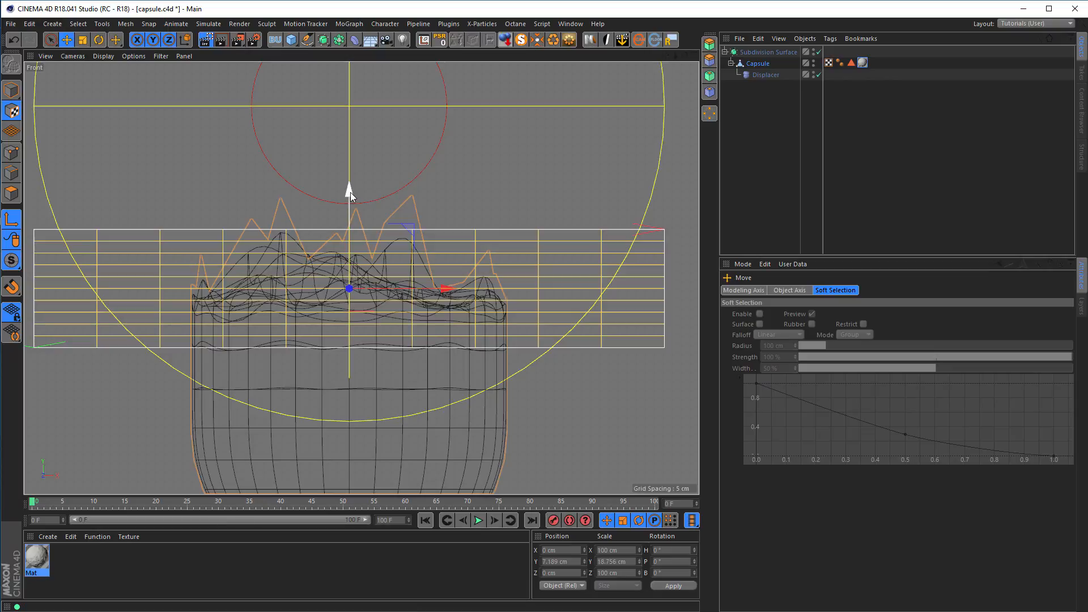
mouse_move(351, 192)
mouse_down()
mouse_move(352, 173)
mouse_move(345, 198)
mouse_move(360, 179)
mouse_up()
key(t)
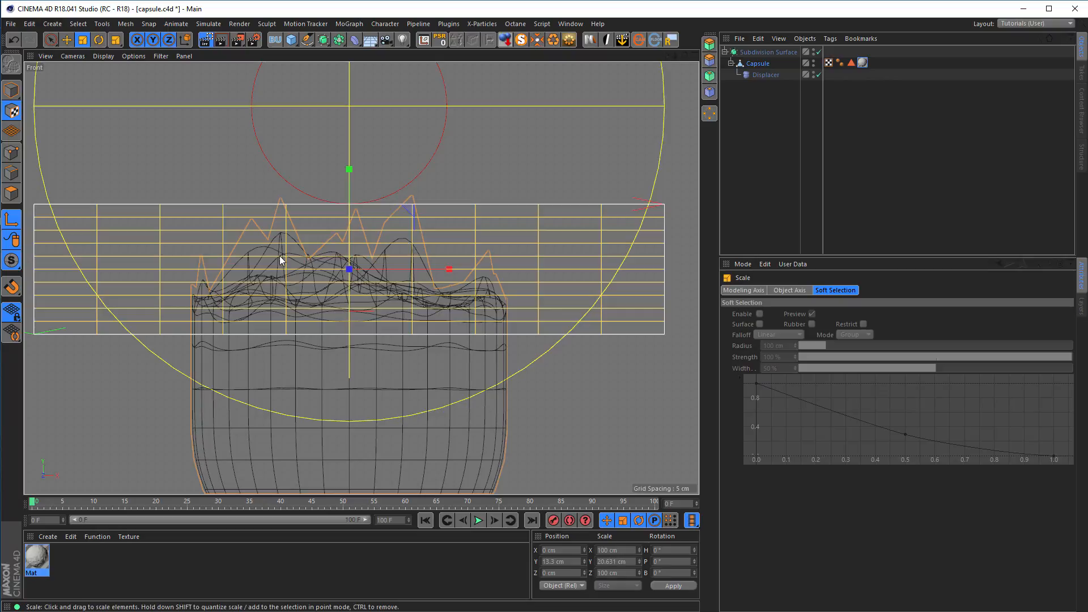
Rotate the flat texture projection to a pitch of -90° so it lies horizontally over the landscape.
middle_click(461, 271)
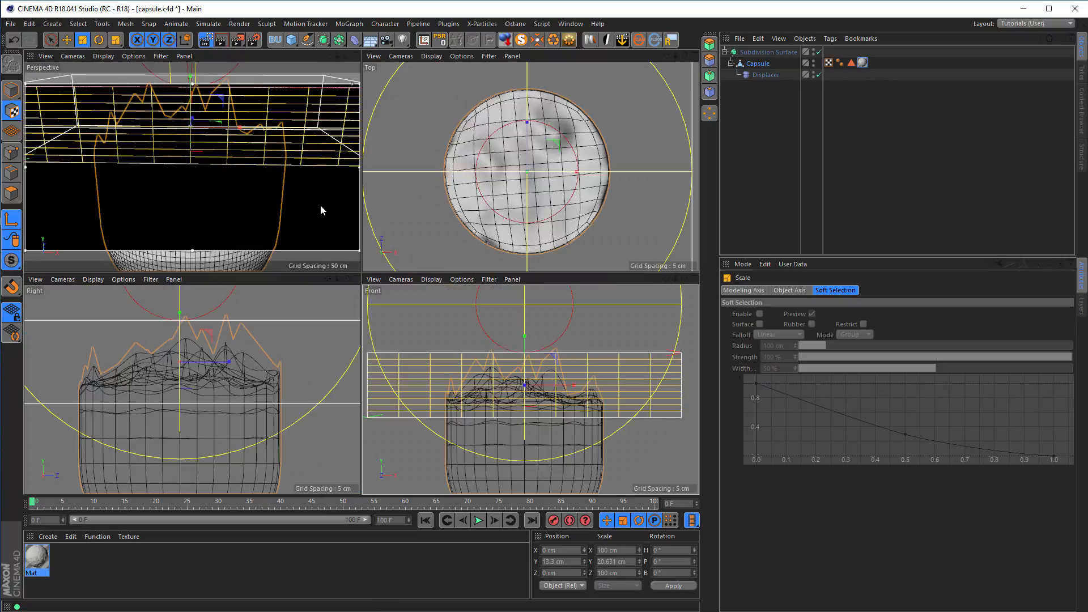
middle_click(318, 204)
alt+drag(355, 218, 272, 214)
alt+middle_drag(272, 213, 385, 235)
mouse_move(384, 236)
alt+mouse_down()
mouse_move(423, 243)
mouse_move(409, 202)
mouse_move(369, 200)
alt+mouse_up()
key(r)
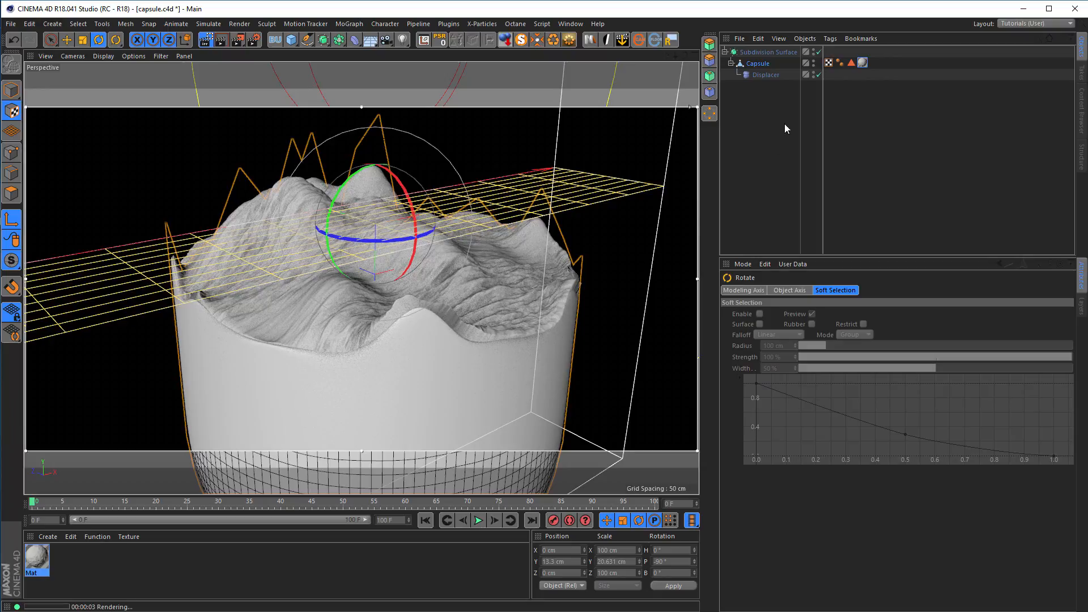
Fit the flat projection to the capsule including its sub-objects, and return to Model mode with axis modification off.
right_click(862, 62)
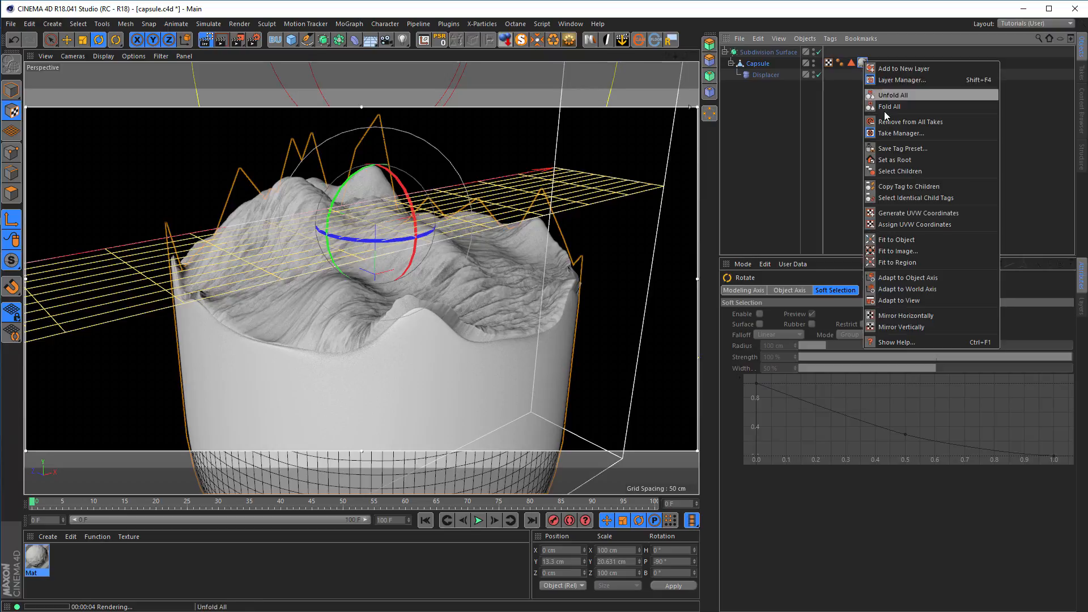
click(898, 241)
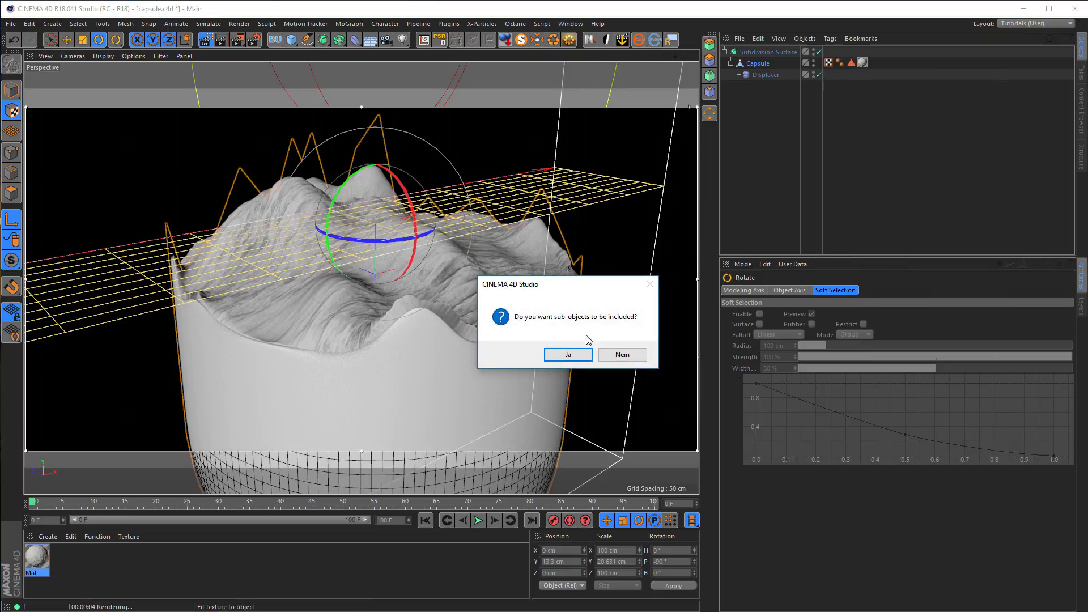
click(568, 357)
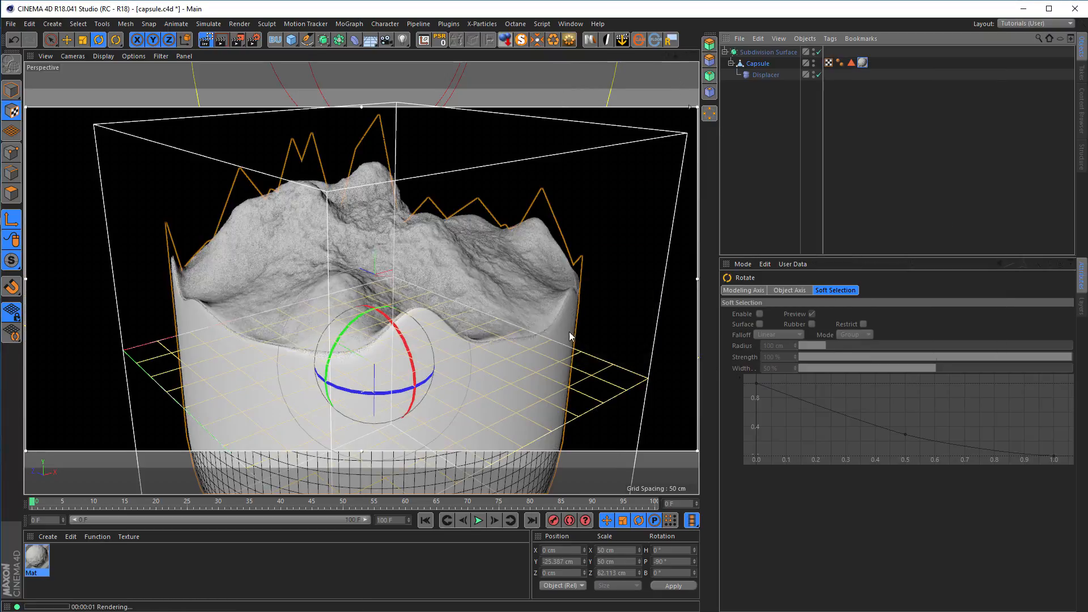
key(ctrl+r)
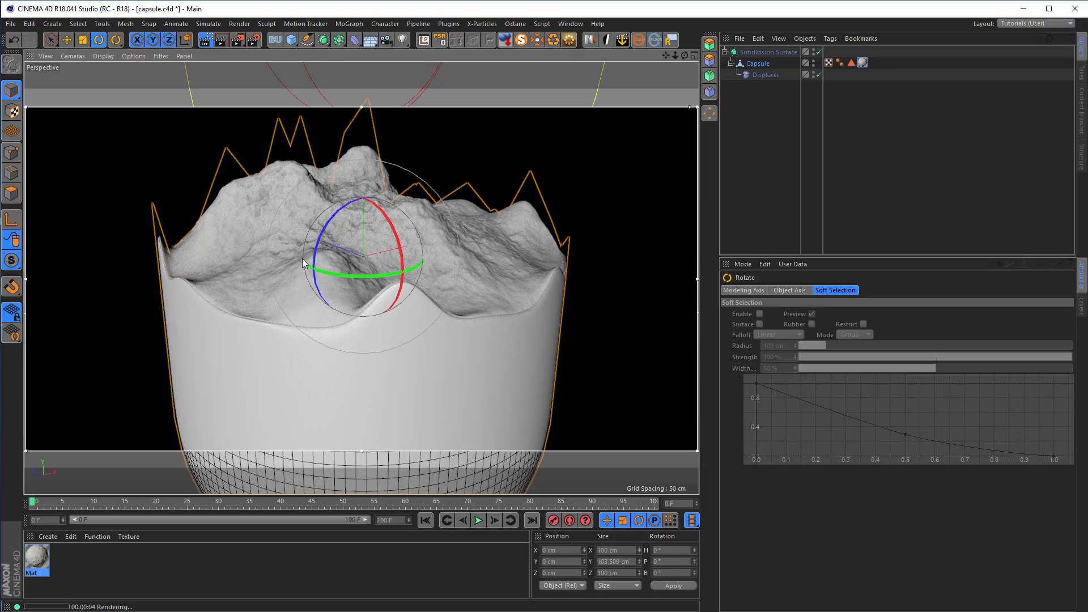
Examine the rendered landscape displacement from several angles with the capsule's texture tag selected.
alt+drag(465, 256, 487, 251)
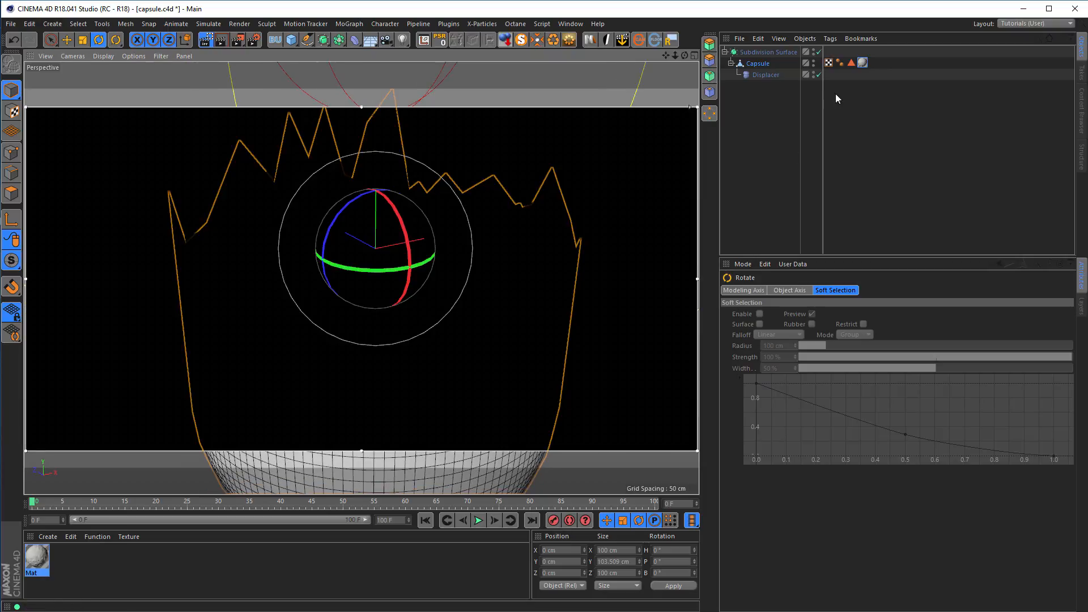
click(862, 63)
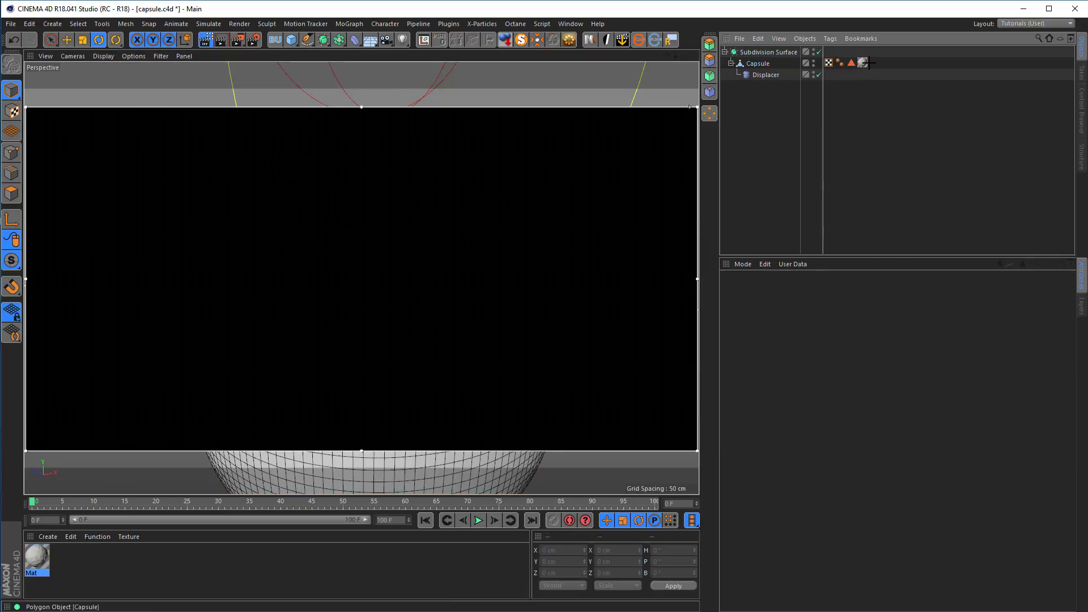
click(863, 63)
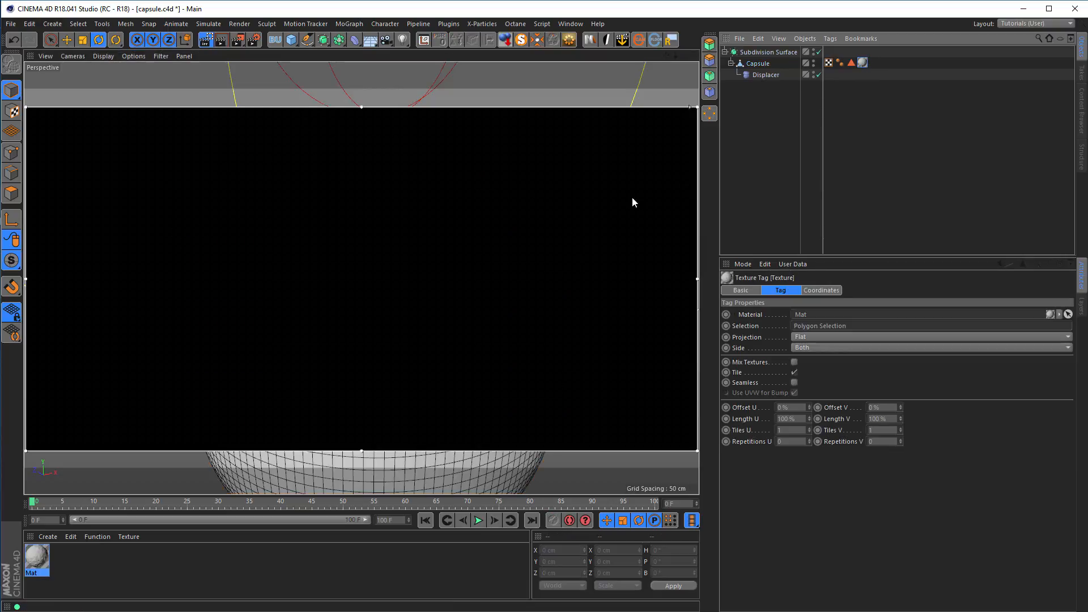
alt+drag(491, 236, 491, 242)
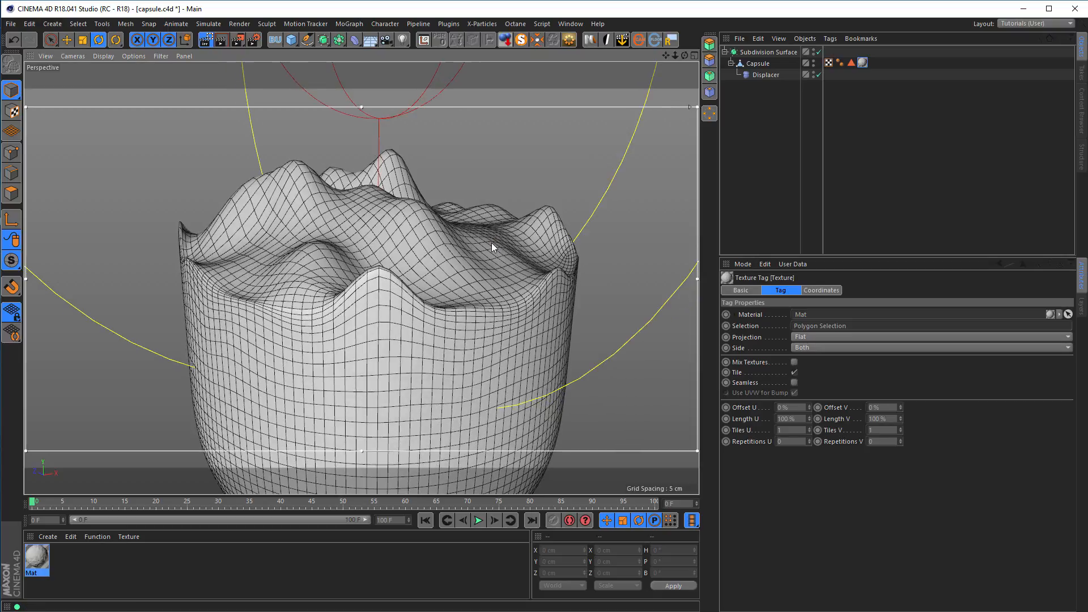
alt+right_drag(503, 241, 524, 239)
alt+drag(525, 242, 521, 265)
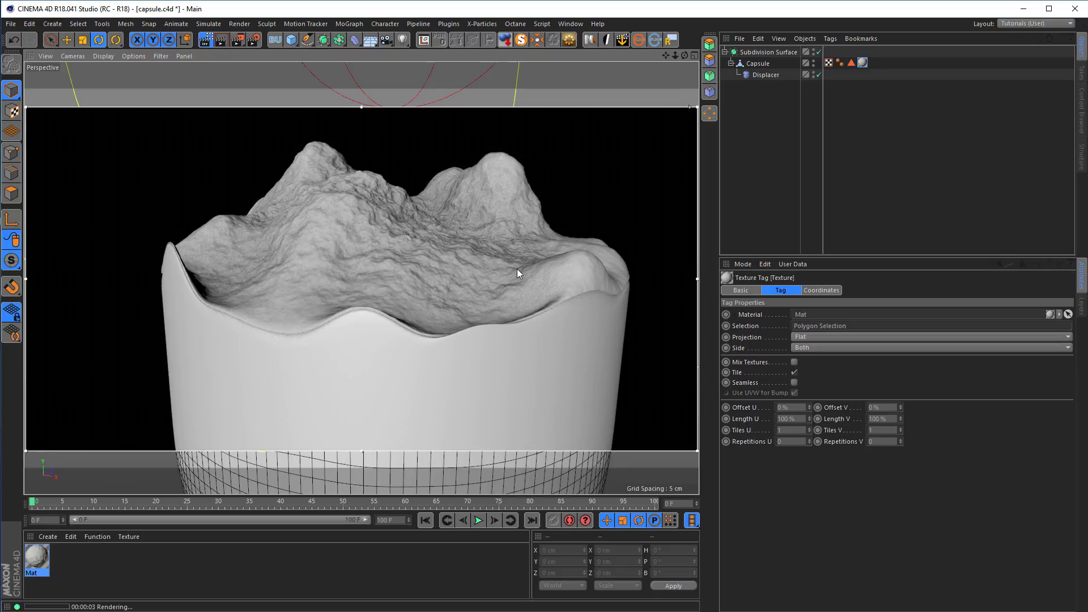
Raise the Displacer's height to 215 cm for taller landscape peaks.
click(762, 75)
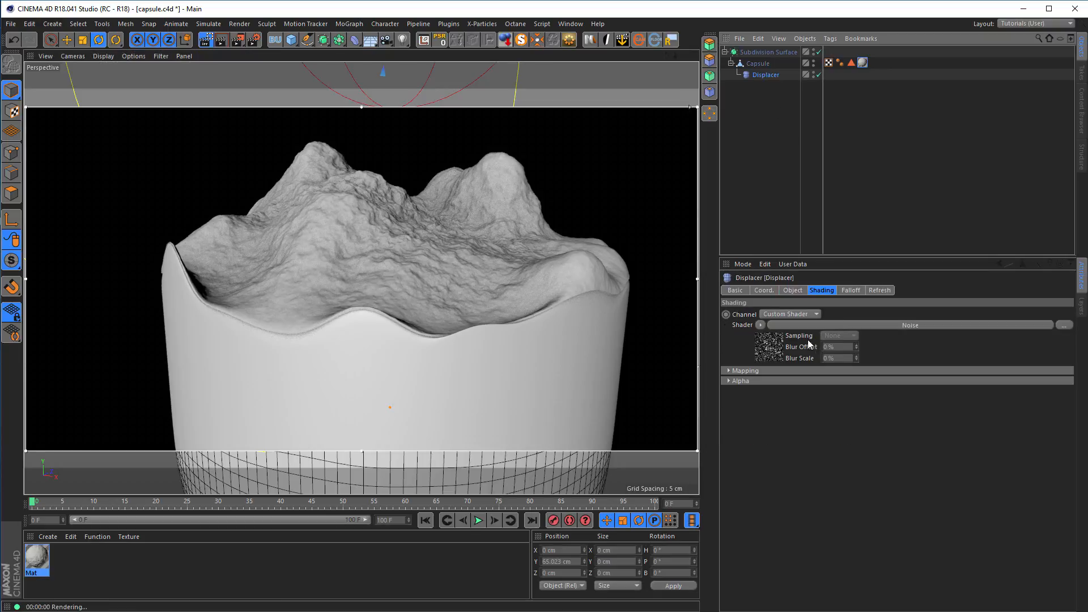
click(792, 291)
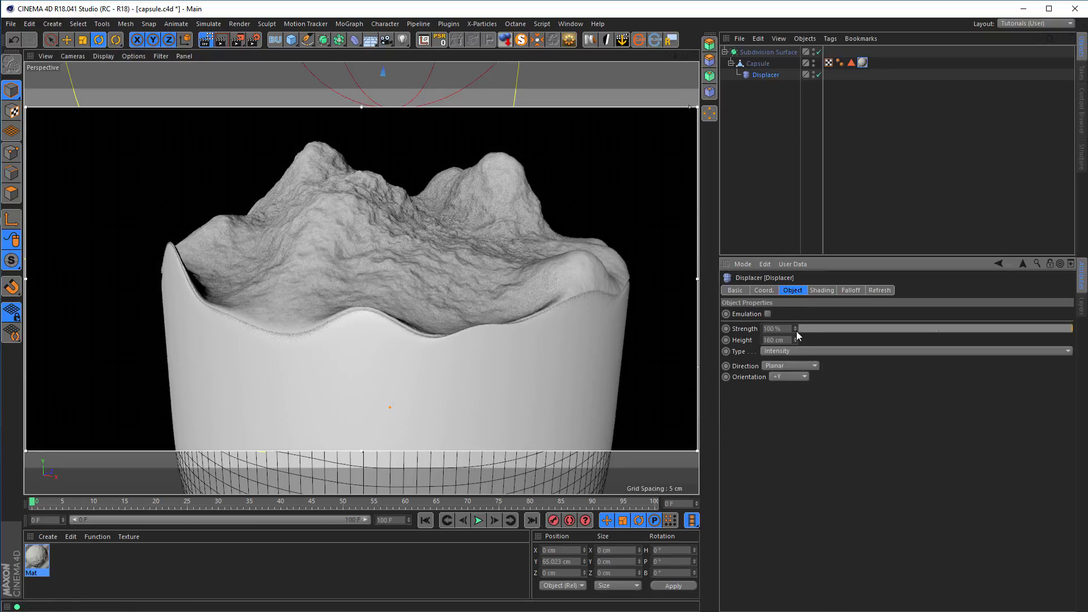
drag(795, 340, 794, 299)
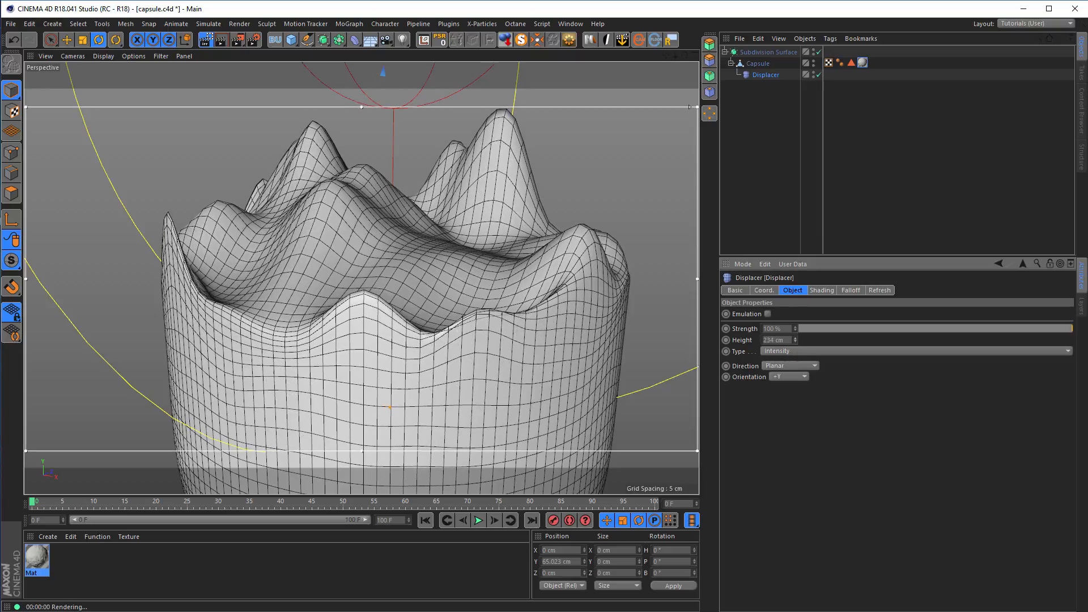
drag(795, 340, 795, 352)
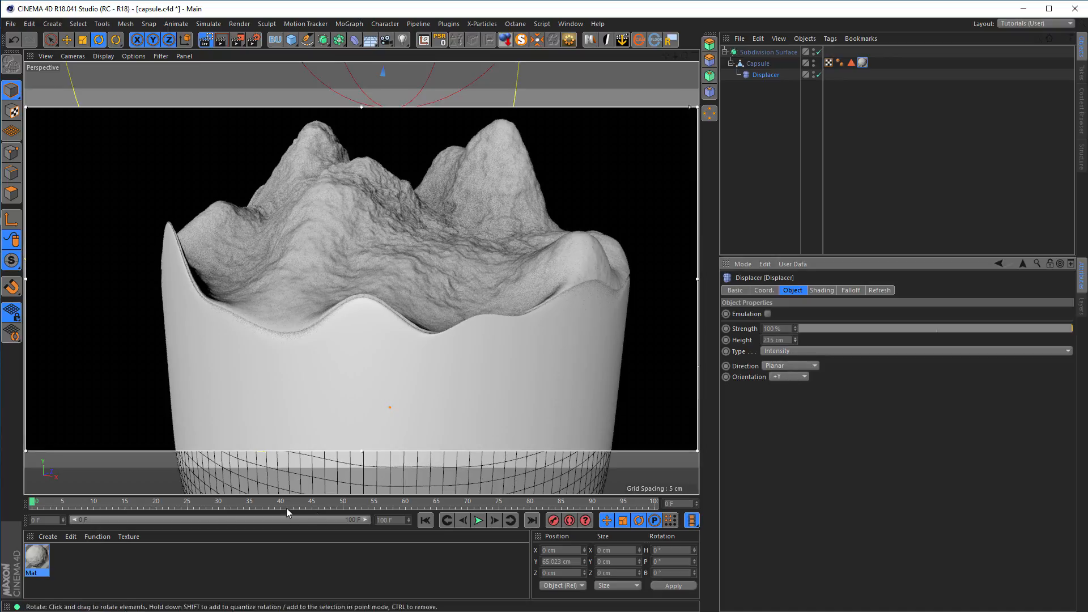
Open the Noise layer inside the material's displacement Layer shader and set its second Relative Scale value to 0%.
double_click(37, 558)
drag(195, 93, 910, 136)
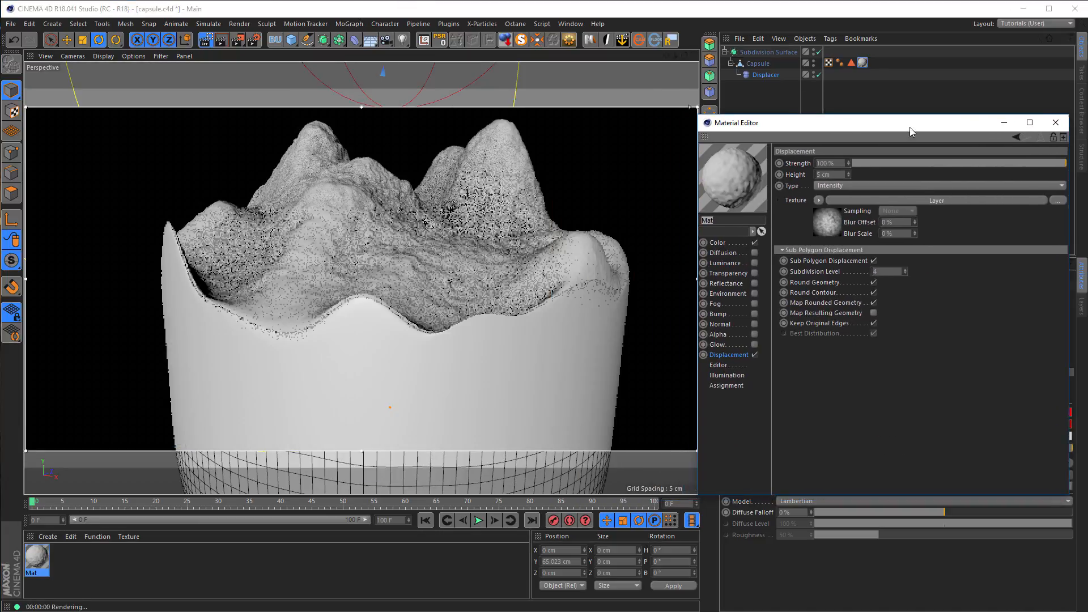
click(841, 223)
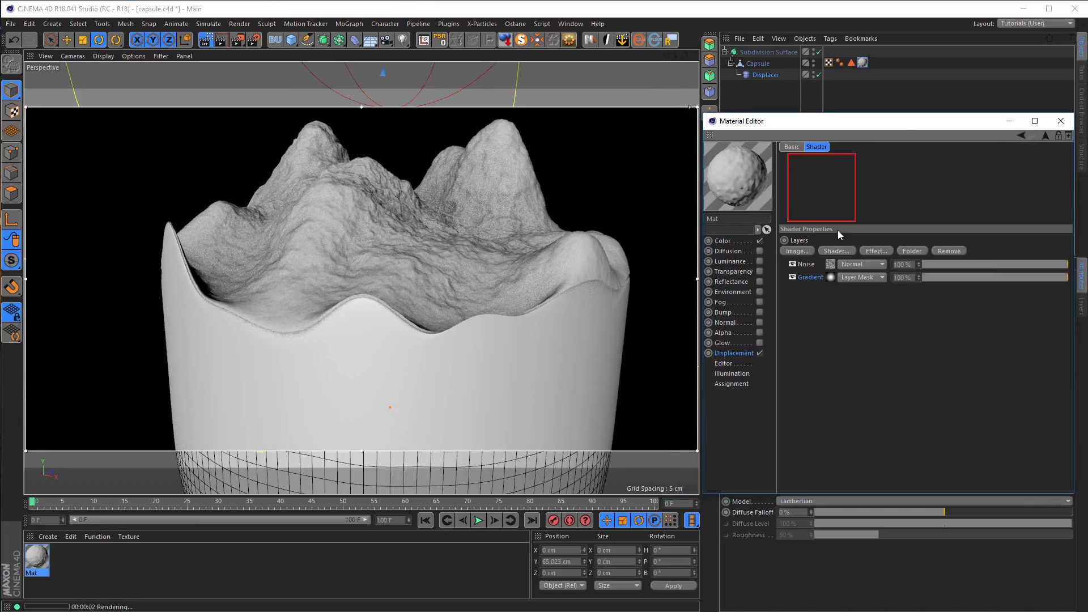
click(832, 264)
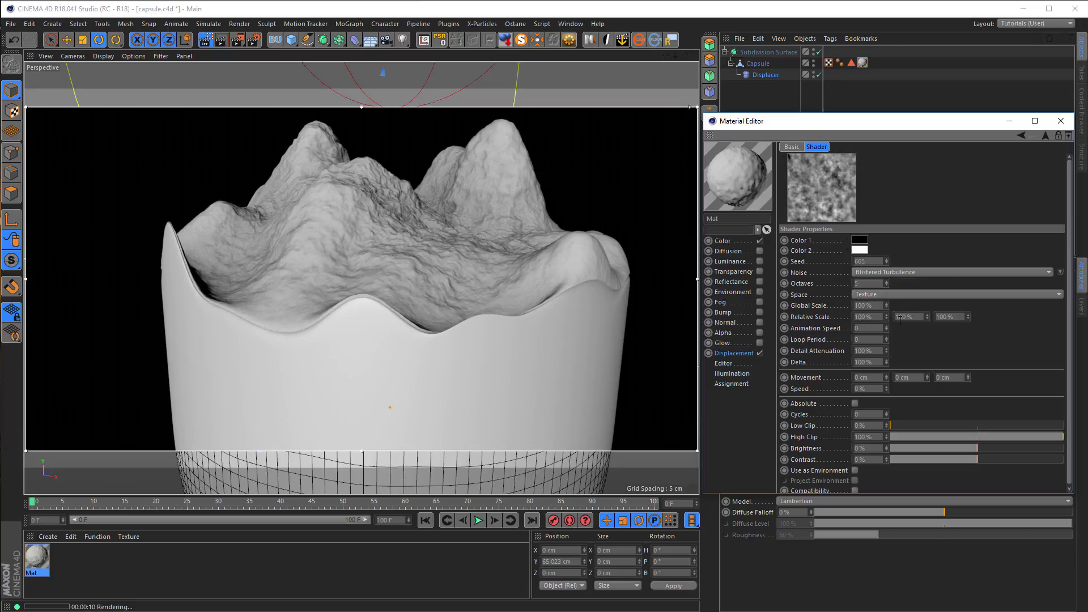
key(Return)
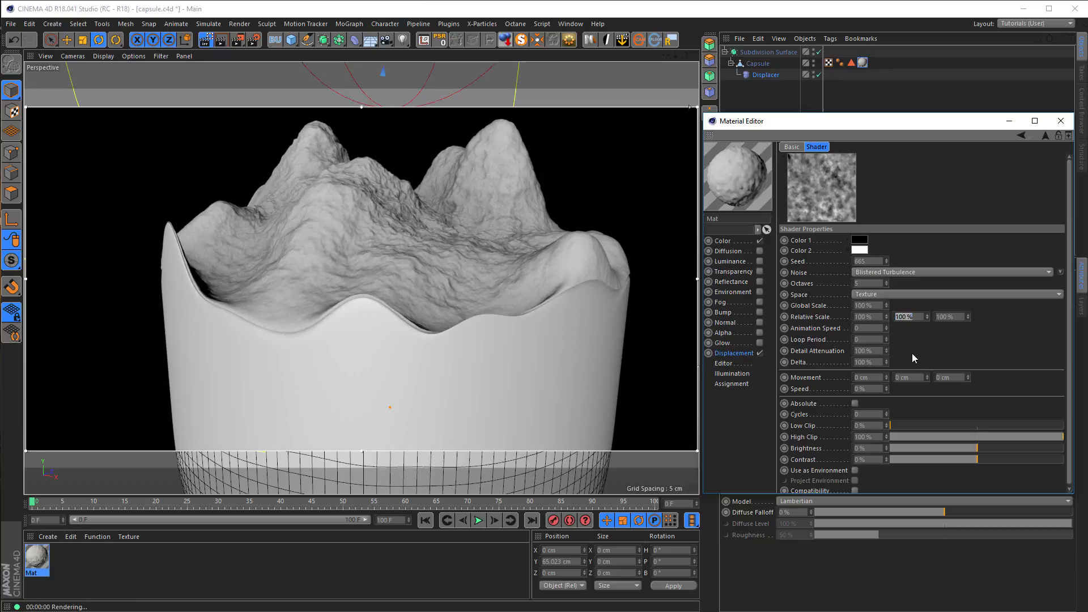
text(0)
key(Return)
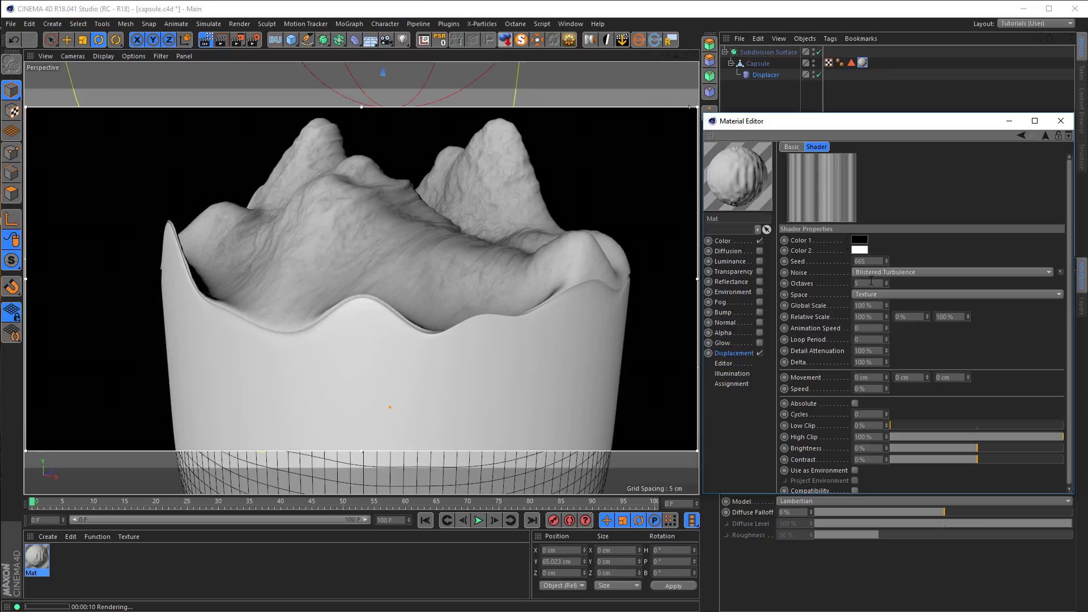
Try the displacement noise at a Global Scale of 20%, followed by 50%.
text(20)
key(Return)
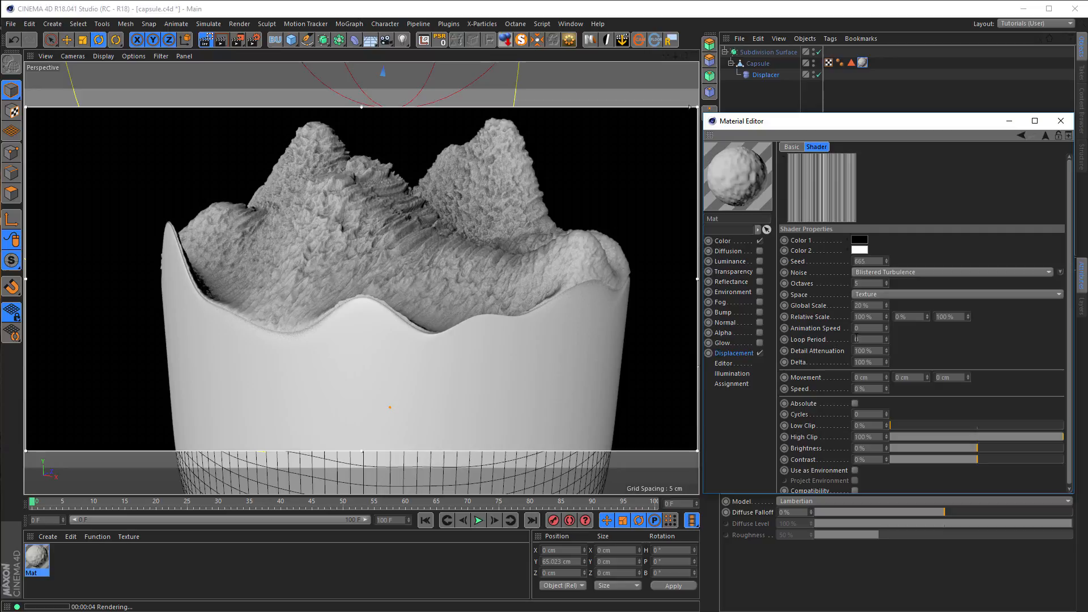
drag(874, 307, 840, 310)
text(50)
key(Return)
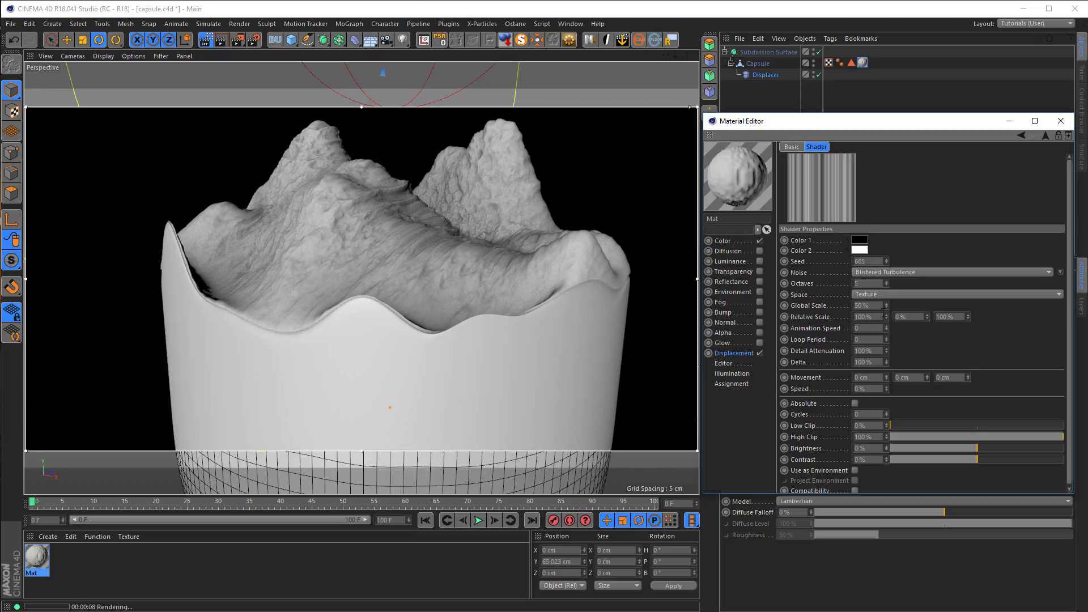
Set the displacement noise's Global Scale to 10%.
drag(880, 304, 829, 319)
text(10)
key(Return)
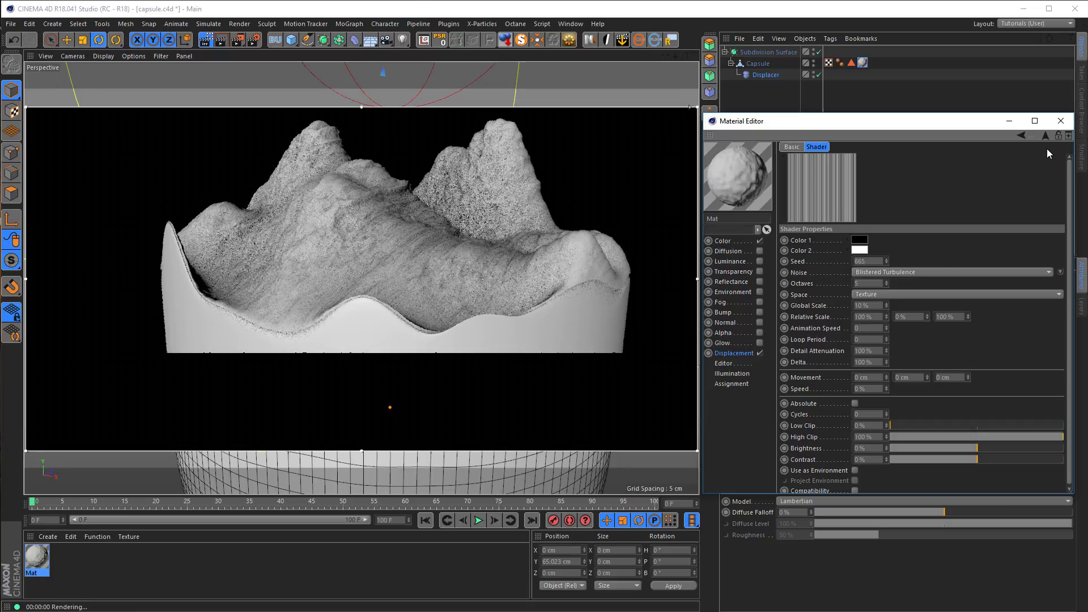
Return to the material's displacement settings and set the displacement Height to 2 cm.
click(1045, 135)
click(1045, 135)
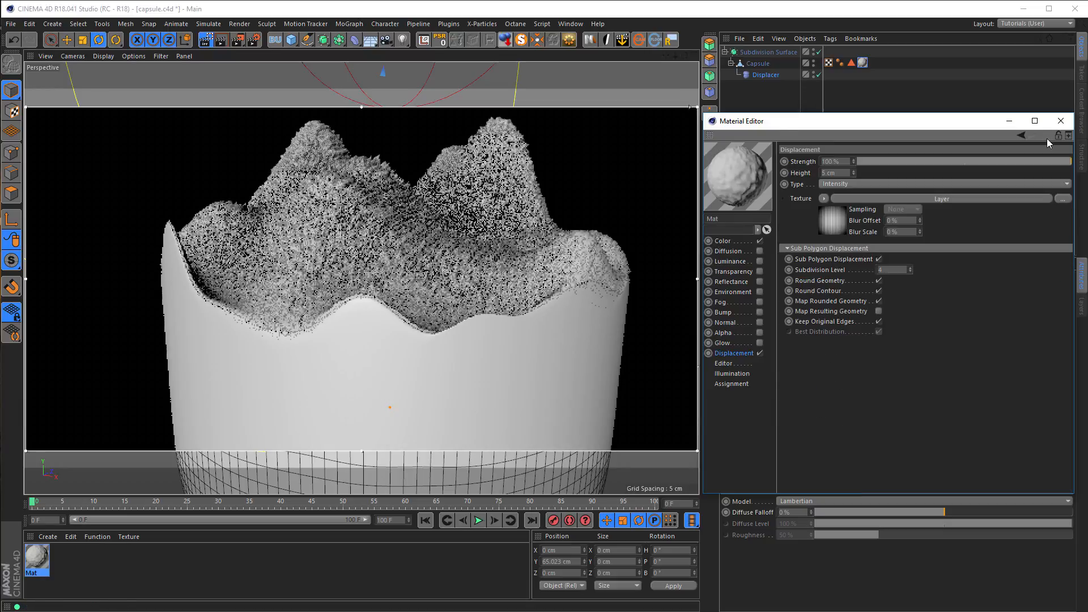
click(841, 172)
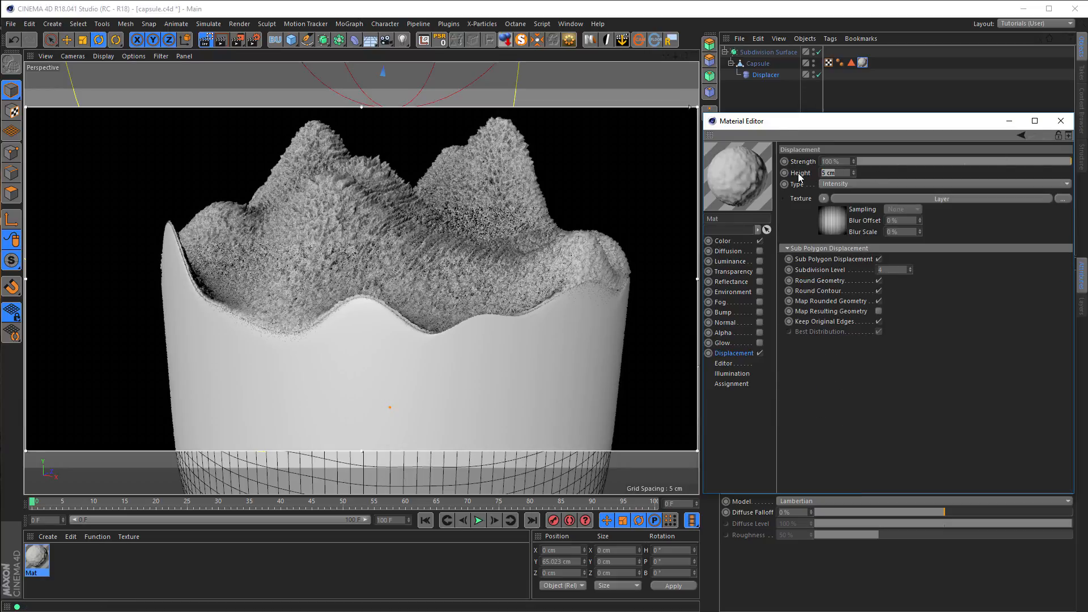
text(2)
key(Return)
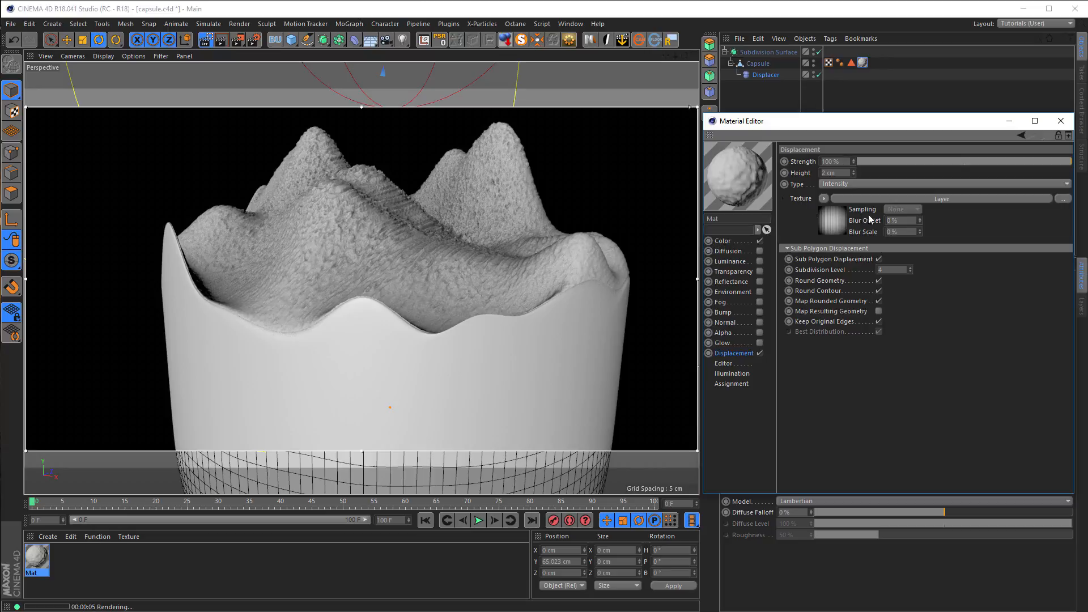
Reopen the Noise layer inside the displacement Layer shader and set its third Relative Scale value to 0%.
click(833, 225)
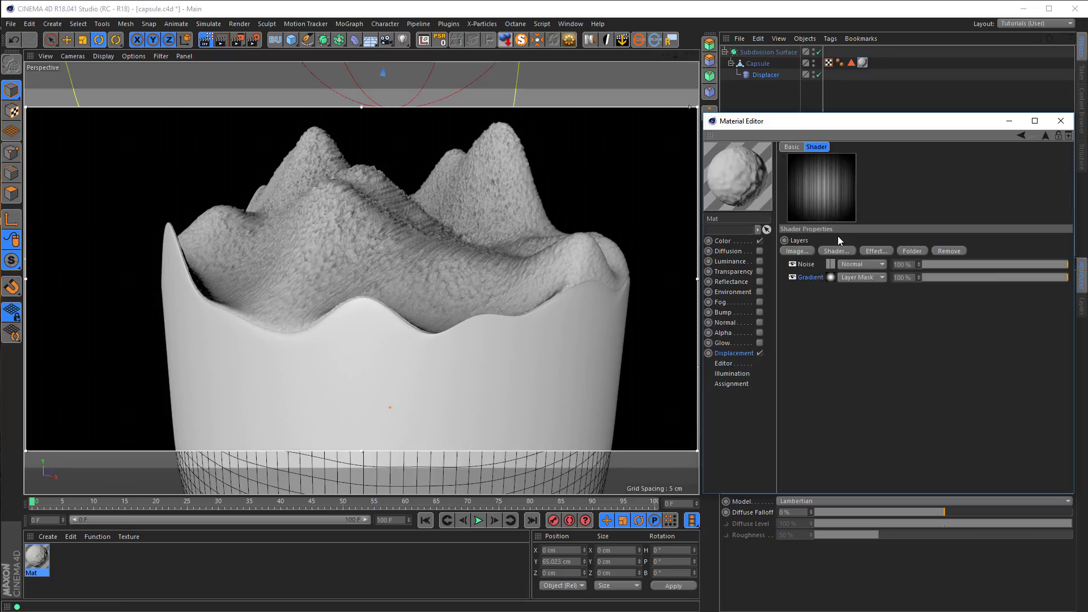
click(830, 264)
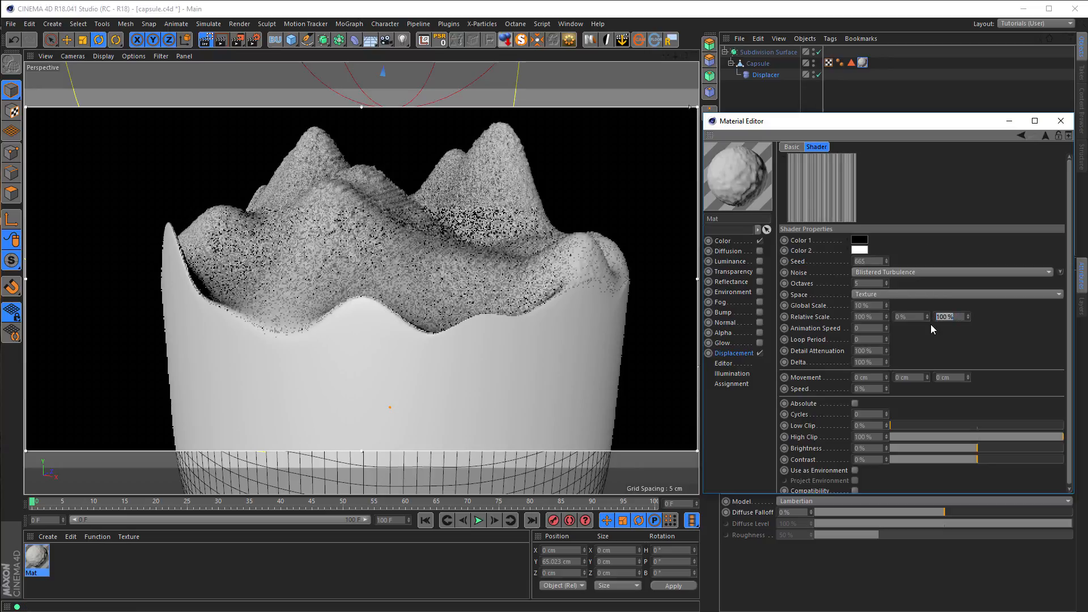
text(0)
key(Return)
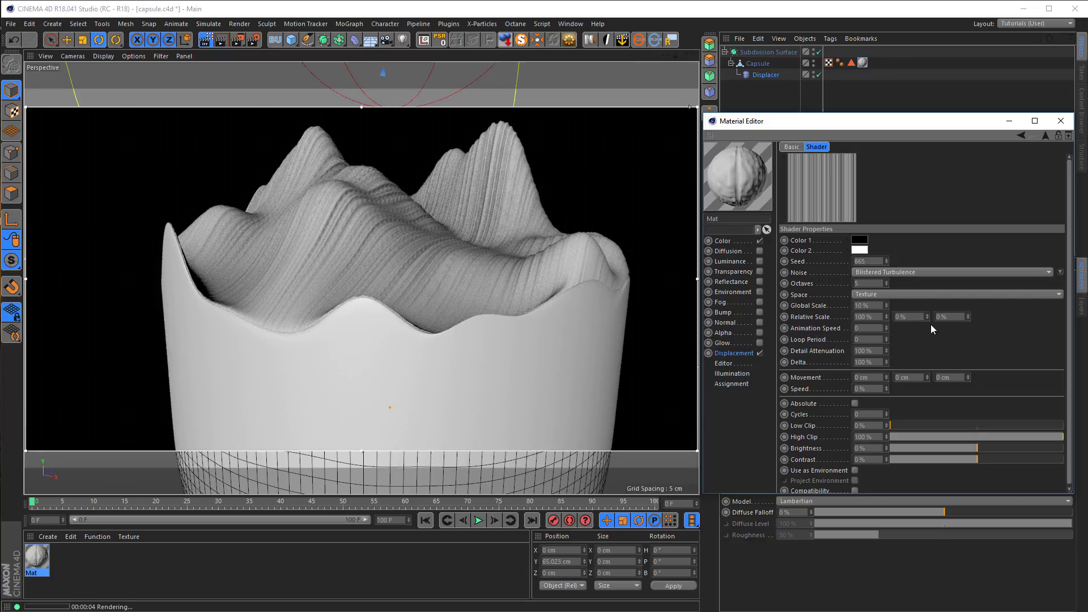
alt+drag(454, 256, 471, 250)
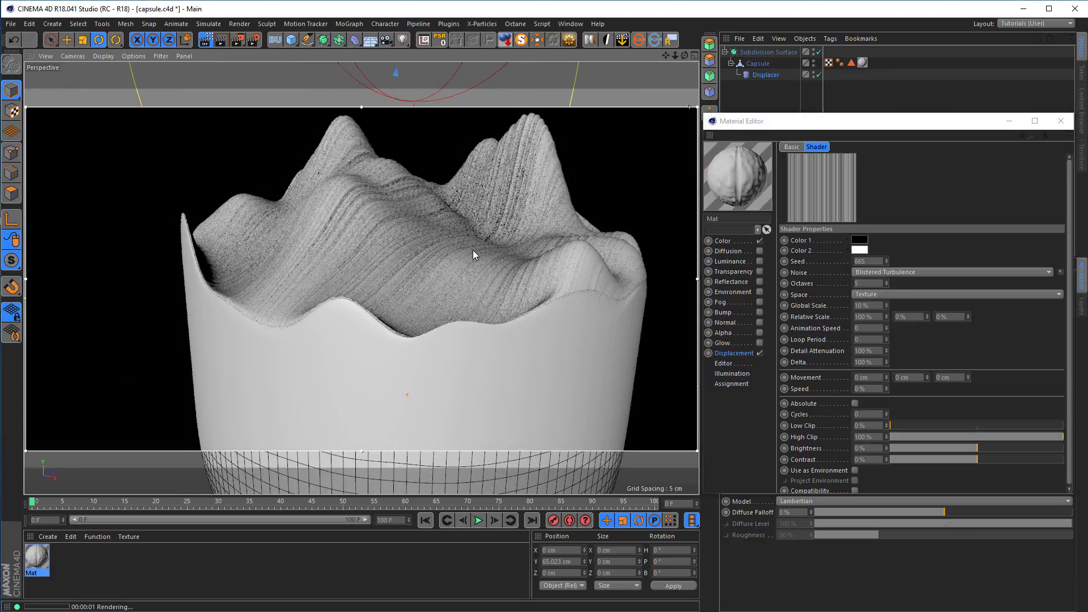
alt+drag(473, 251, 513, 264)
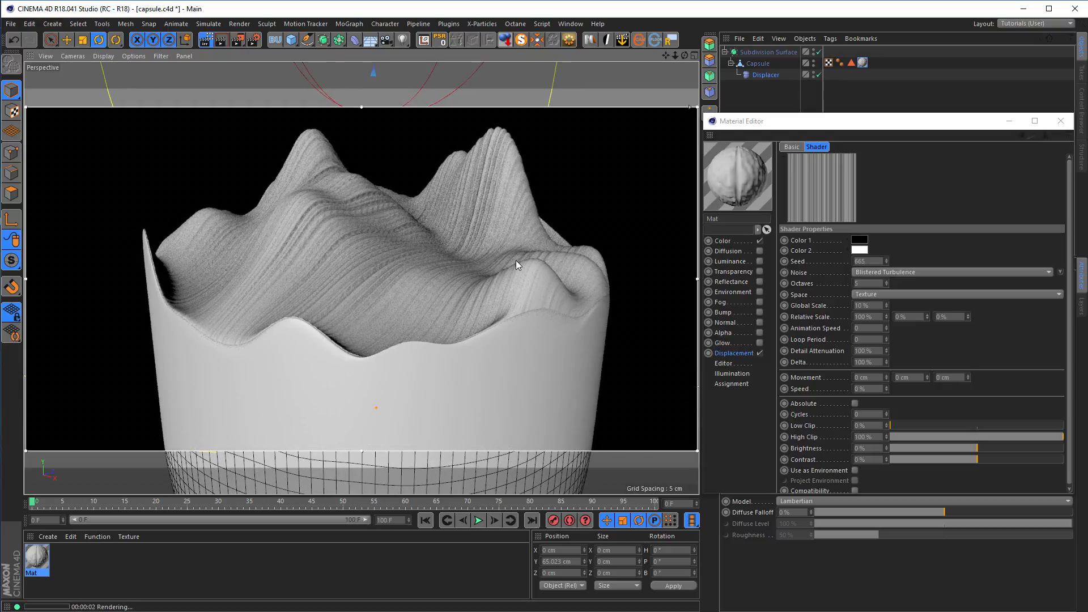
Add a Distort effect to the displacement Layer shader and set its Noise Scale to 200%.
click(1045, 136)
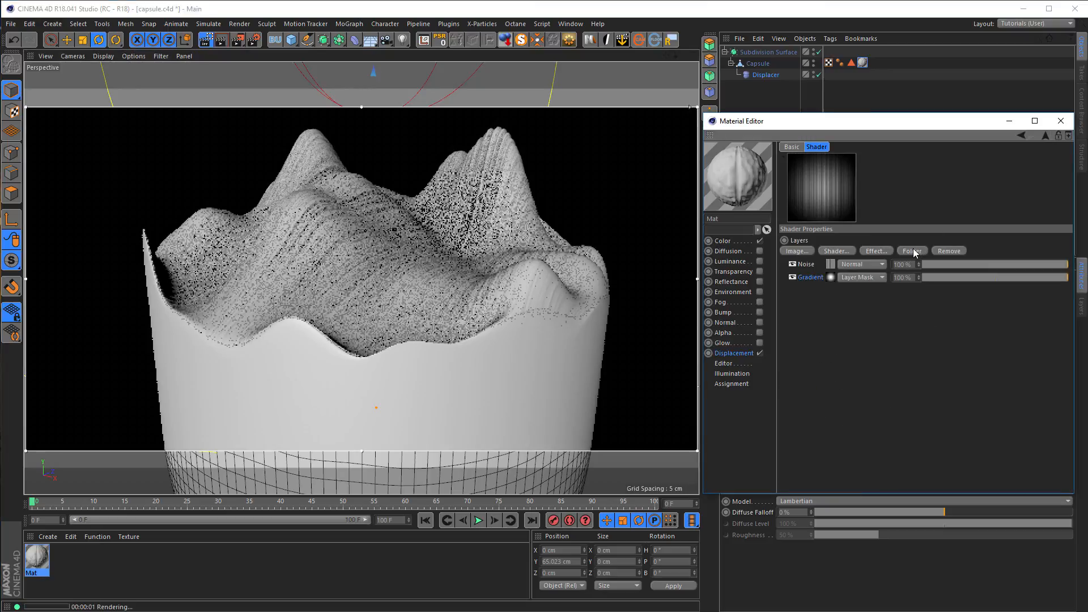
click(876, 251)
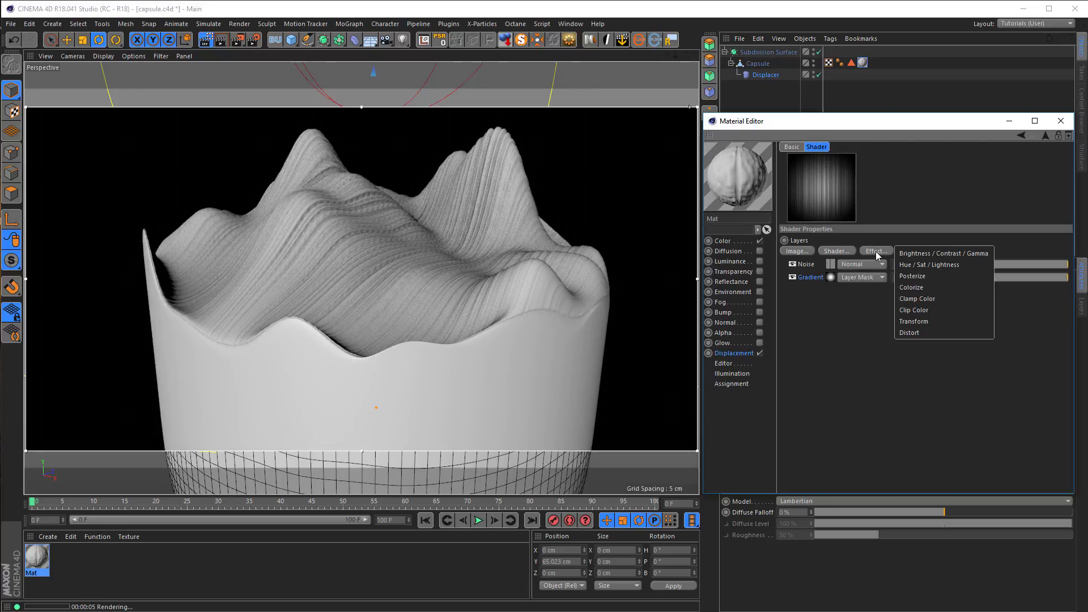
click(929, 333)
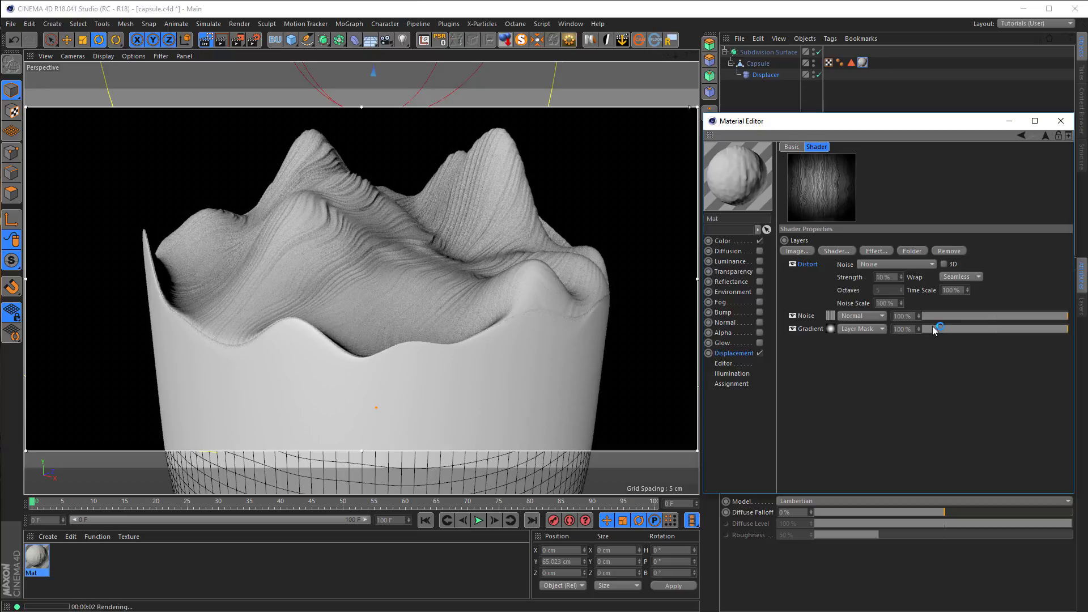
double_click(886, 303)
text(200)
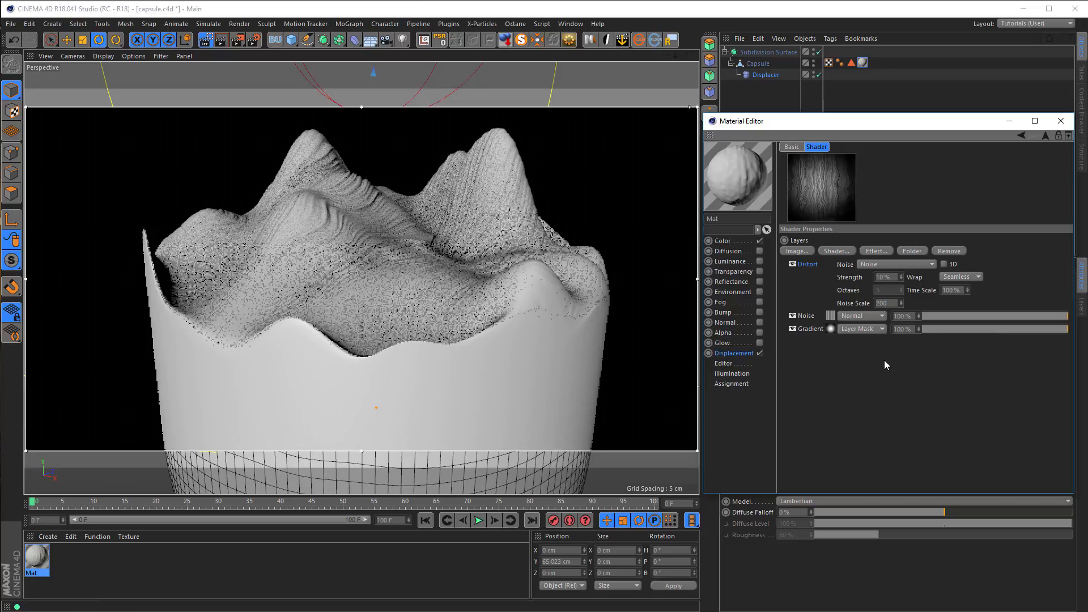
key(Return)
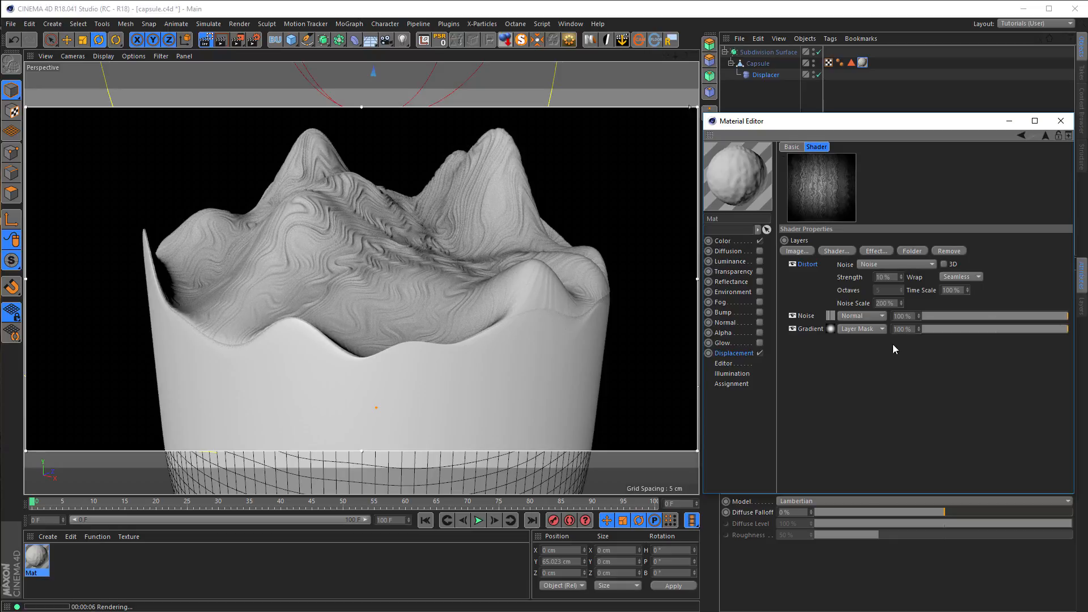
Reduce the Distort effect's Noise Scale to 150%.
click(898, 303)
text(150)
key(Return)
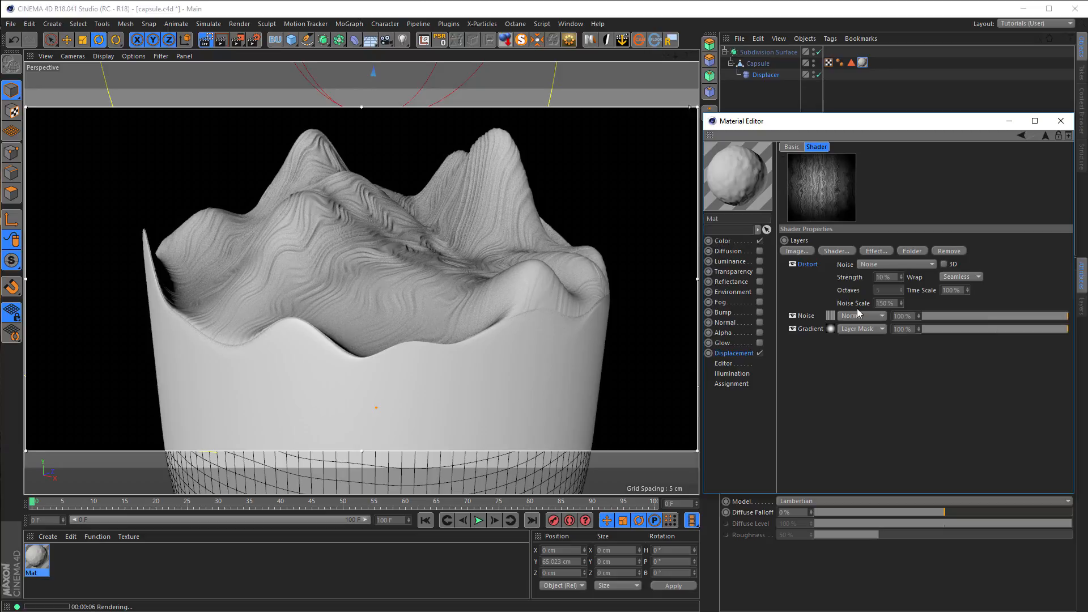
click(1045, 137)
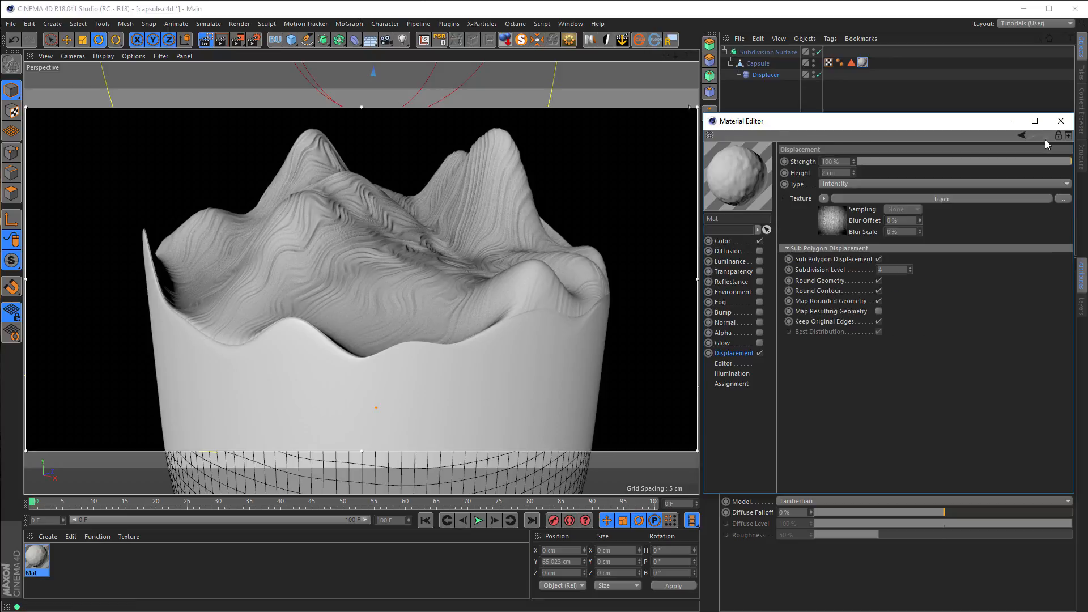
Add a second Noise shader to the displacement Layer shader and change its noise type to Naki.
click(830, 227)
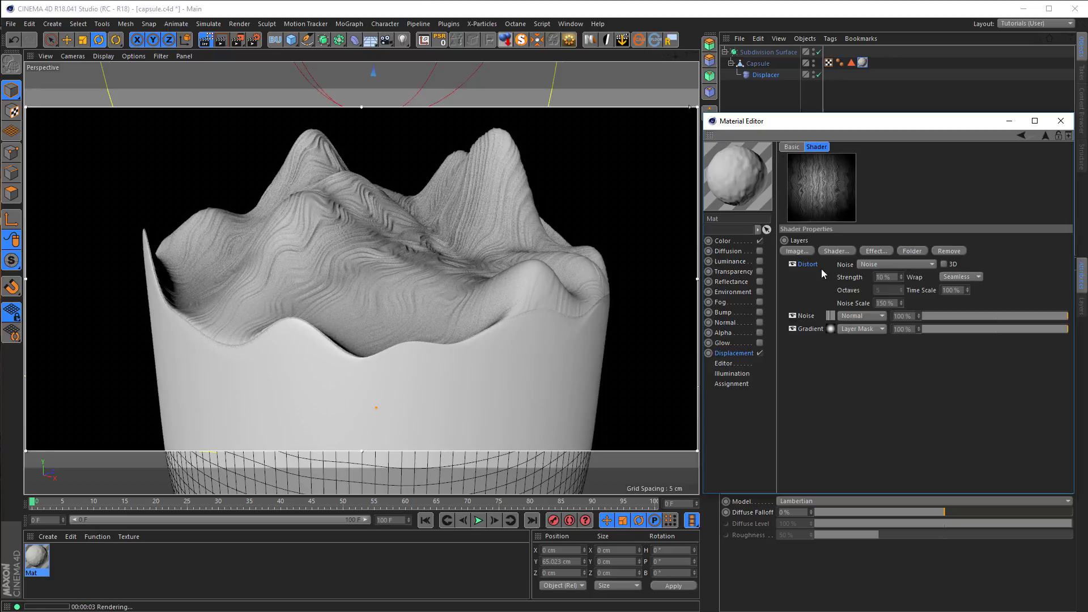
click(842, 251)
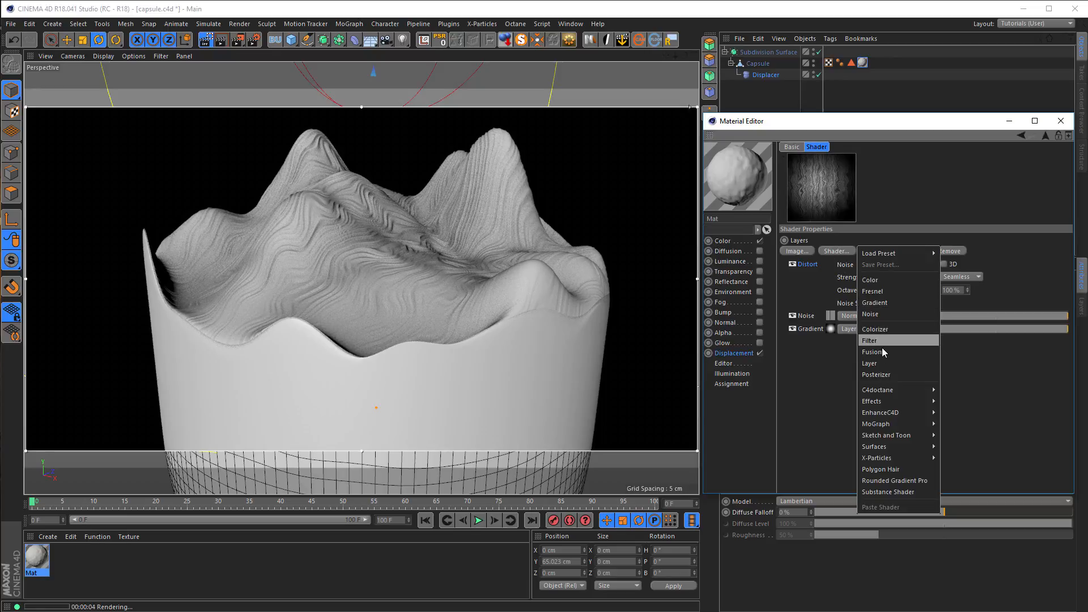
click(877, 314)
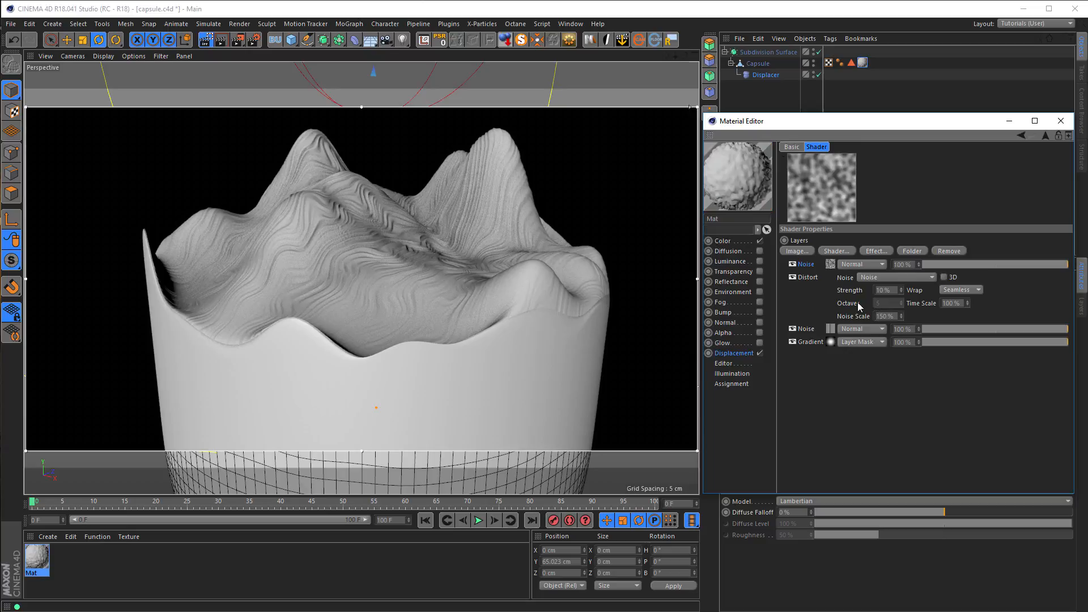
click(831, 265)
click(865, 273)
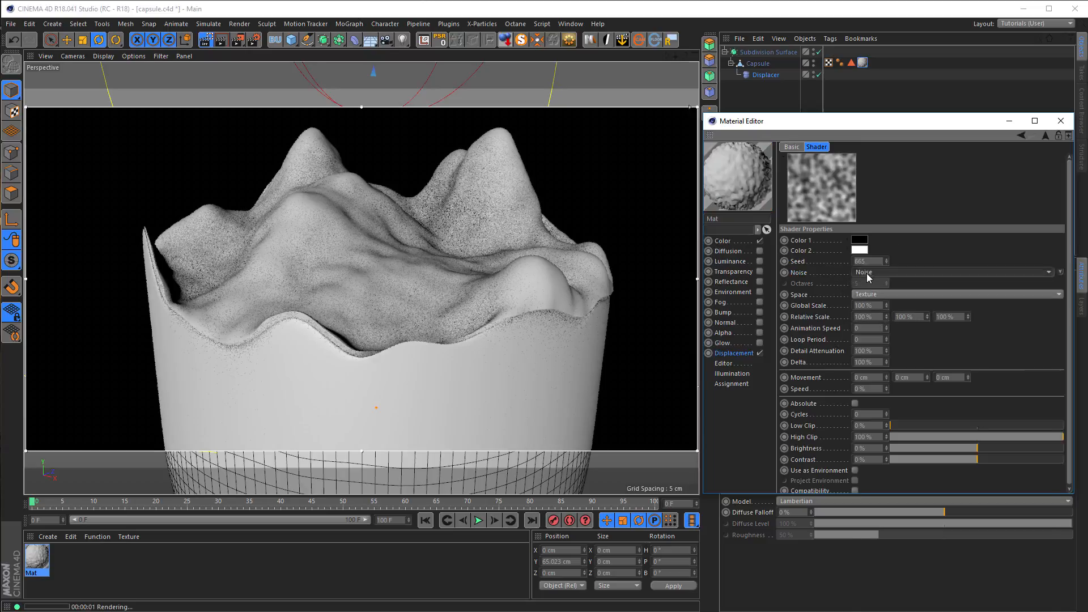
click(872, 407)
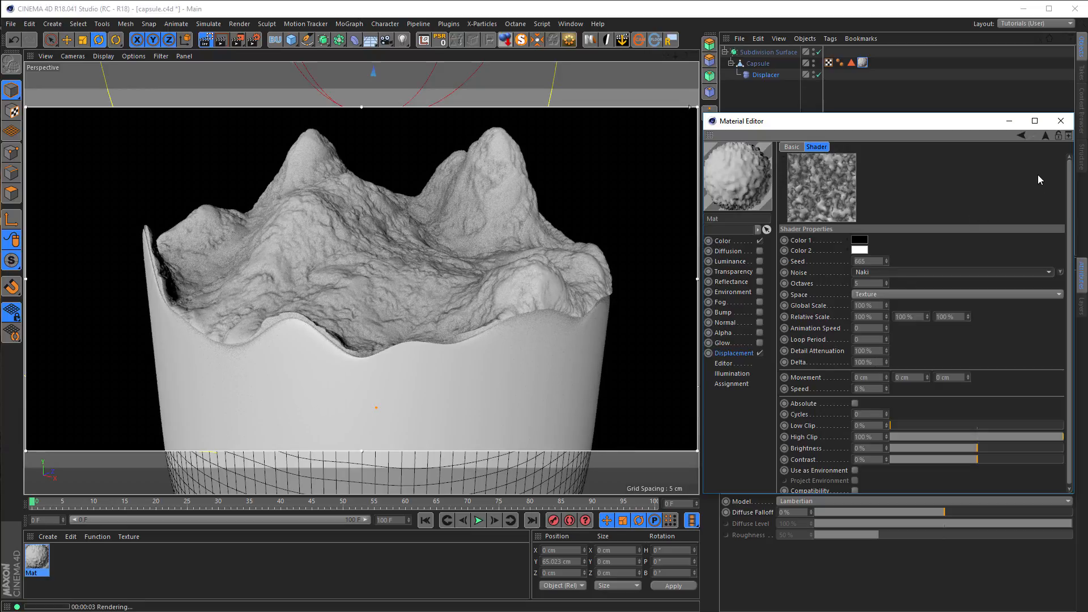
Create a folder beneath the Distort effect and put both noise layers in it, with the Naki noise below the stretched noise.
click(1046, 136)
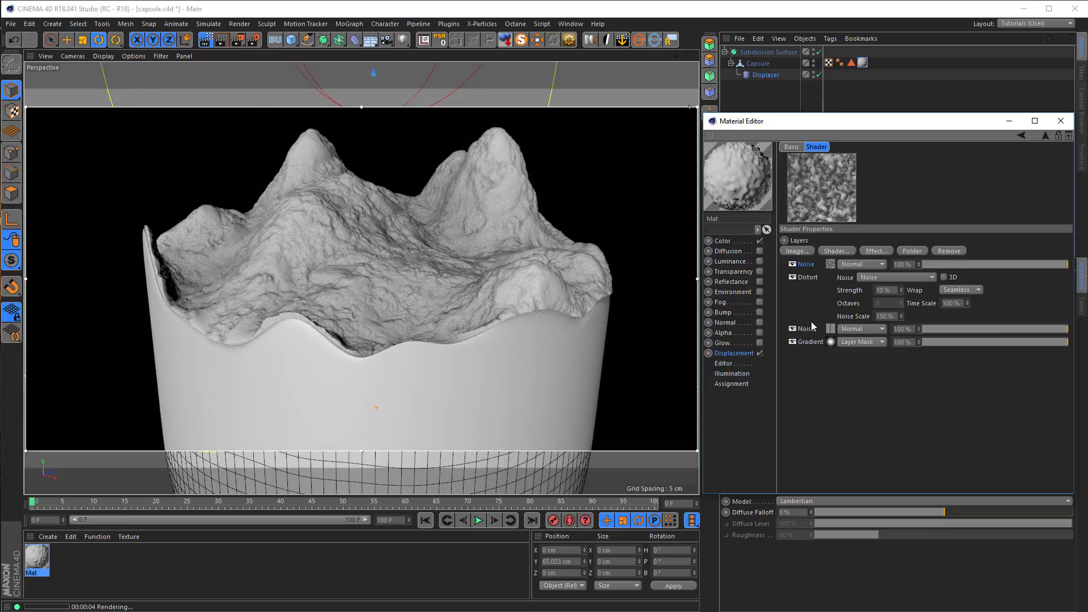
click(920, 250)
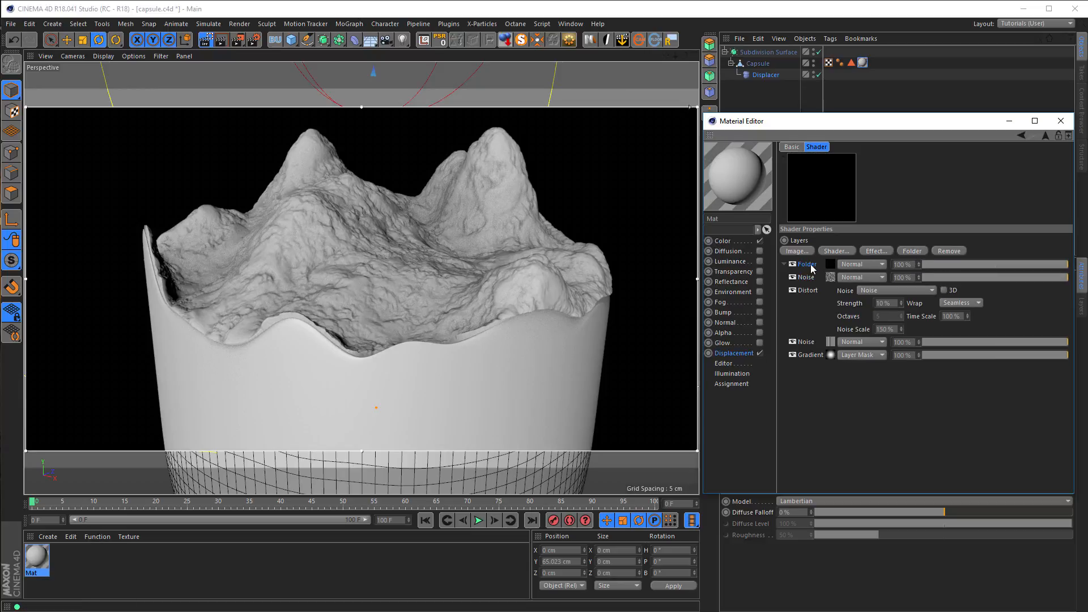
drag(806, 265, 810, 335)
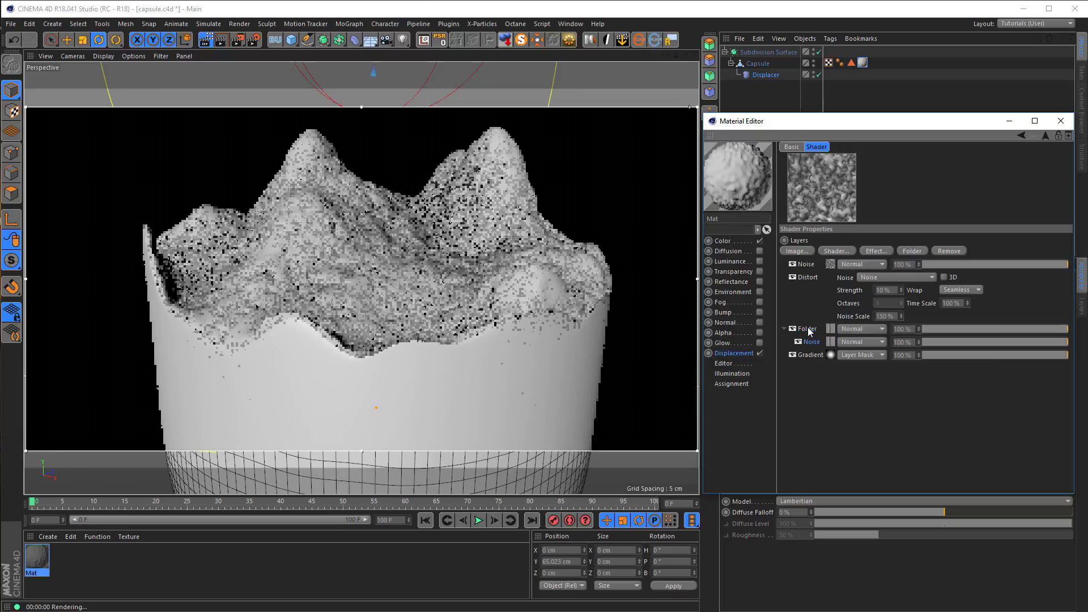
drag(805, 266, 812, 334)
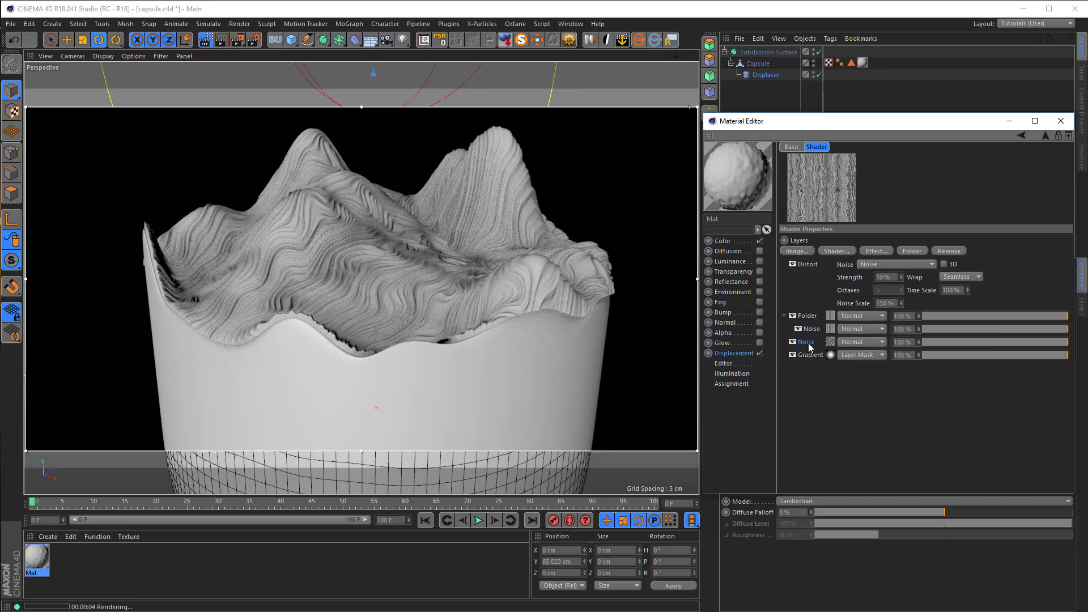
drag(808, 342, 816, 342)
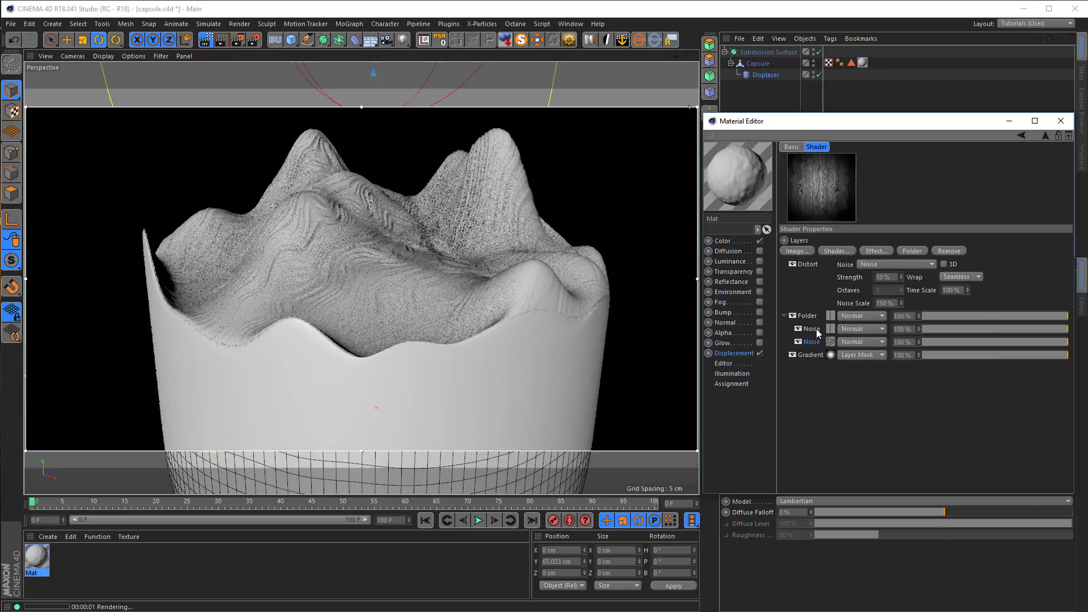
Set the folder's upper noise layer to Overlay blending and lower the Distort effect's Strength to 5%.
click(854, 331)
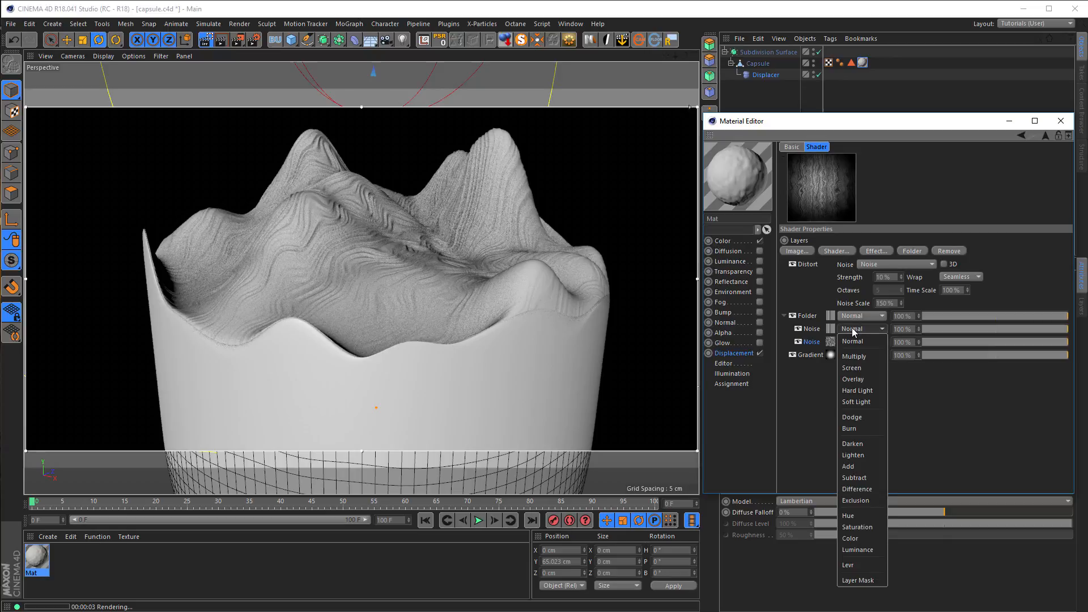
click(864, 379)
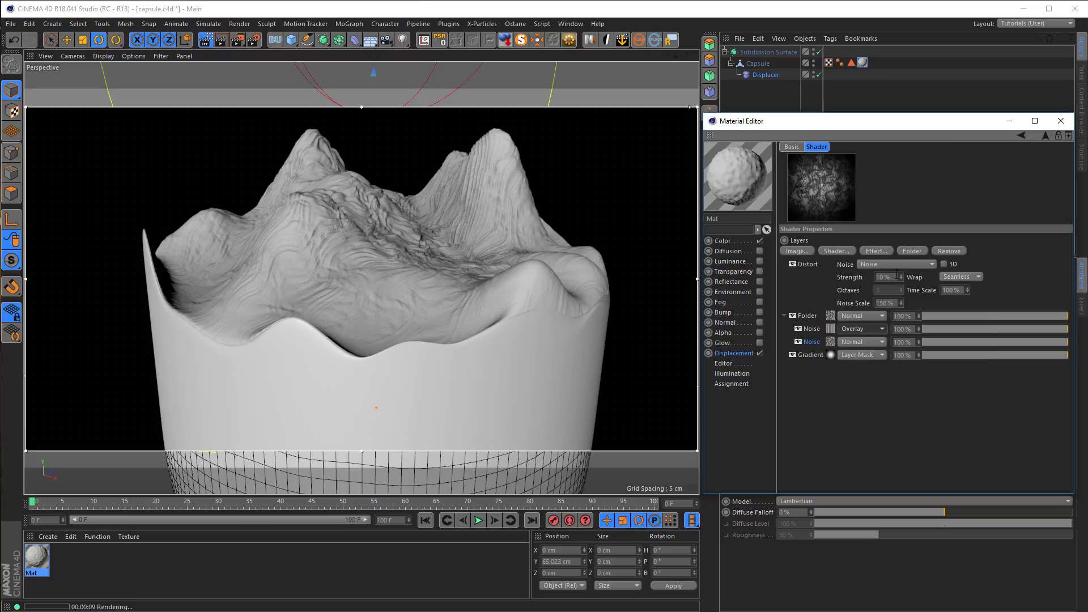
drag(894, 277, 850, 278)
text(5)
key(Return)
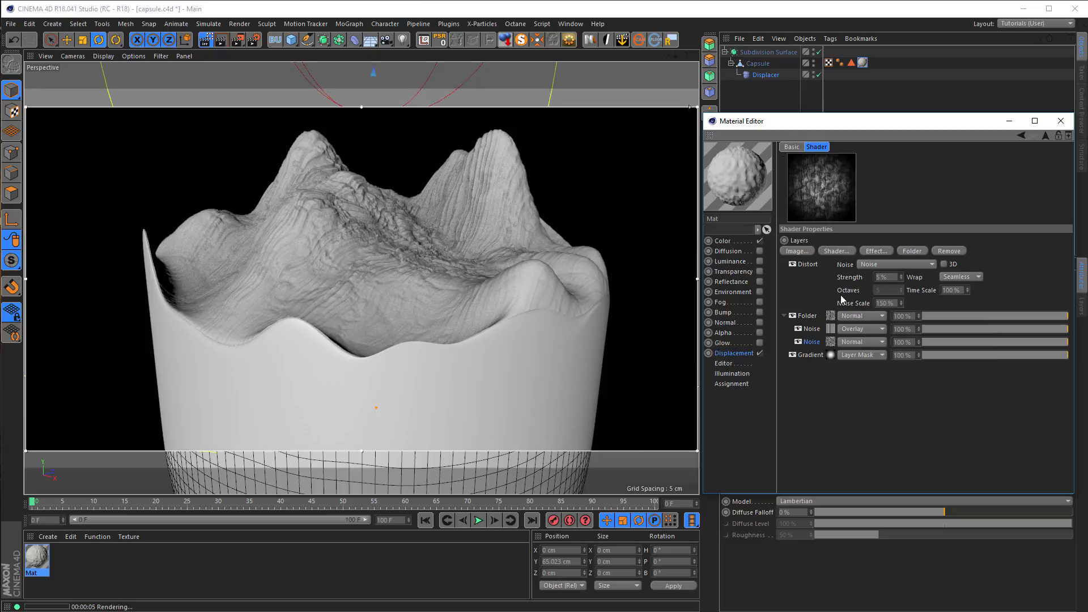
Examine the rendered rock displacement on the capsule from several angles and distances, and close the Material Editor.
alt+right_drag(355, 306, 323, 324)
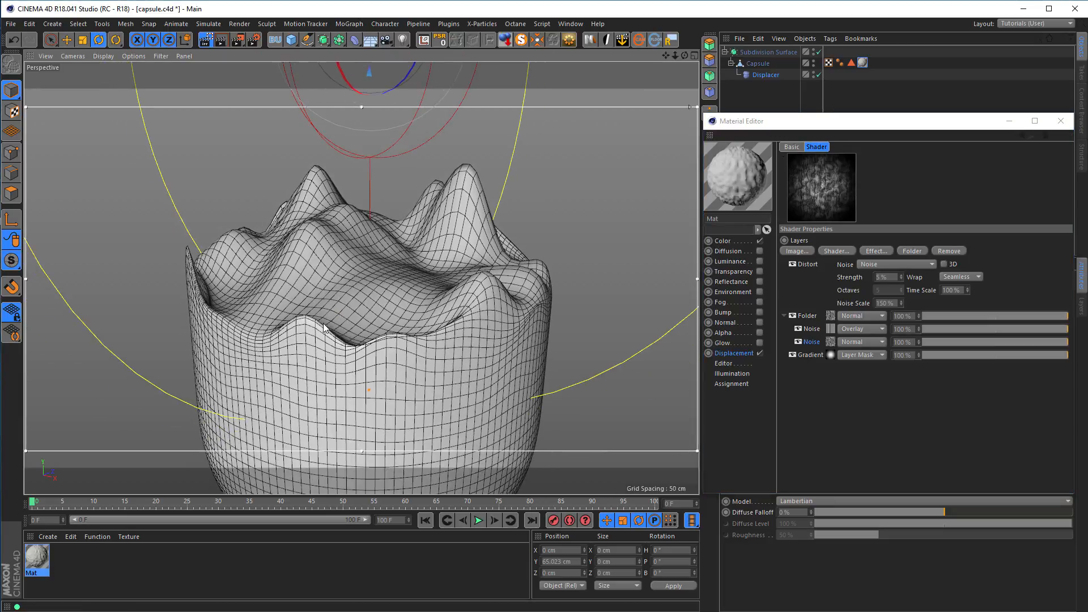
alt+middle_drag(343, 306, 355, 265)
alt+drag(350, 282, 351, 294)
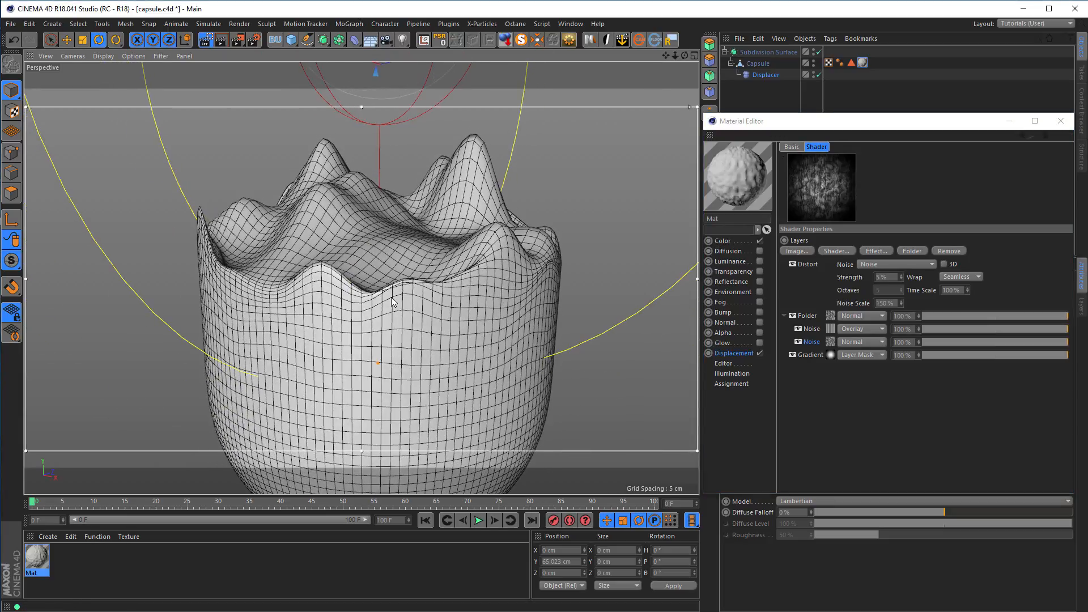
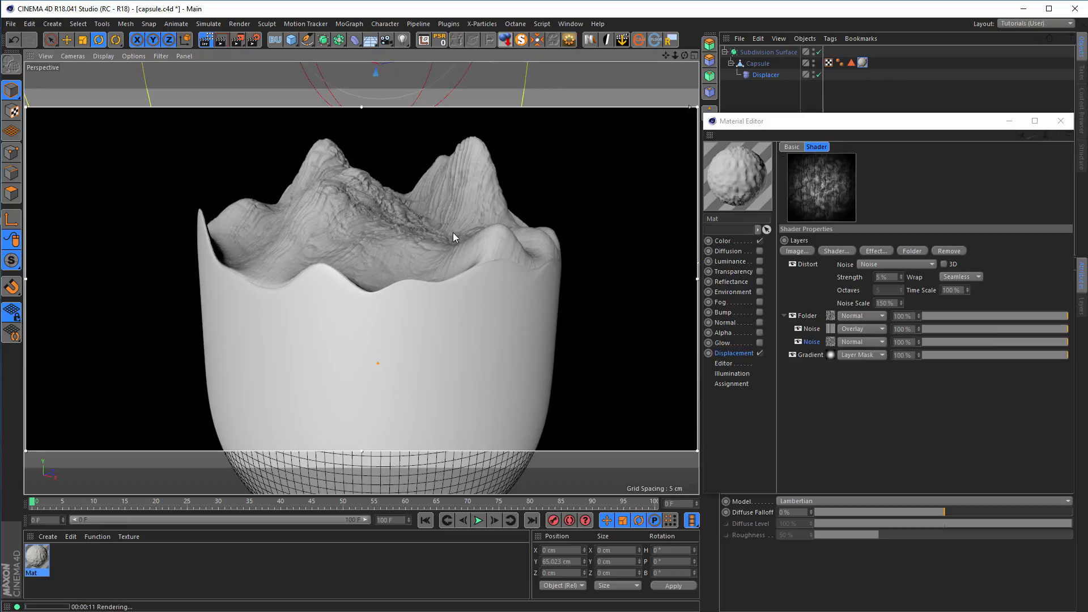
alt+drag(461, 266, 457, 271)
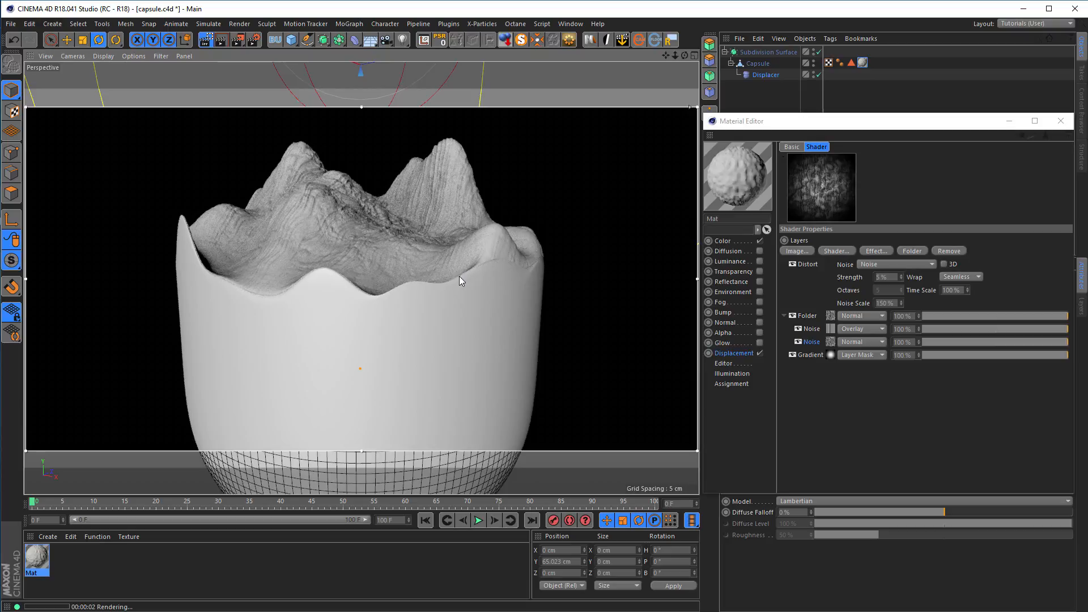
alt+drag(449, 280, 477, 287)
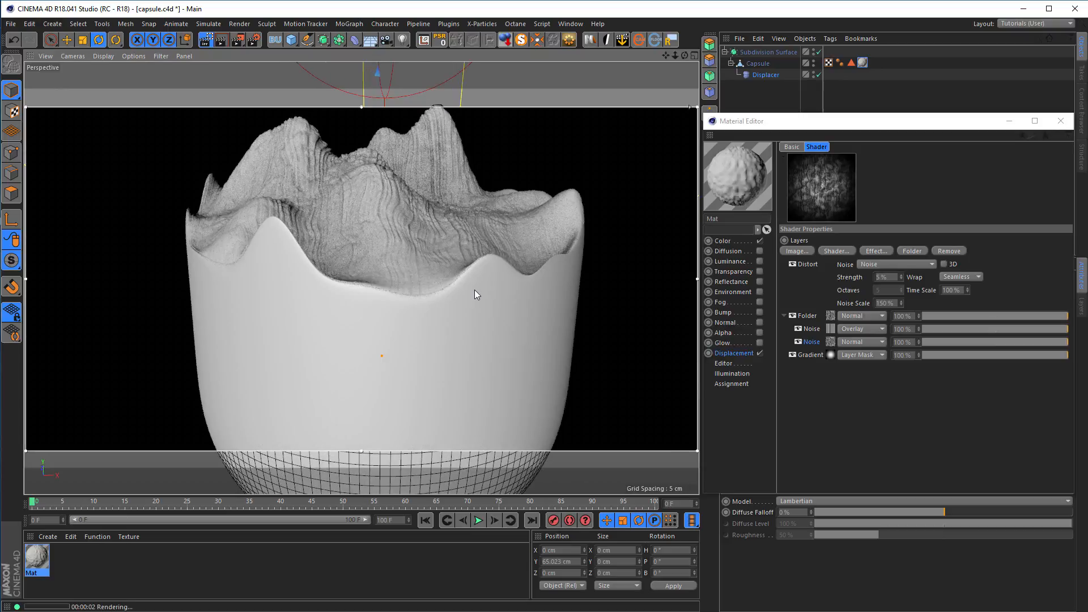
scroll(436, 294, down, 5)
mouse_move(351, 292)
alt+mouse_down()
mouse_move(343, 295)
mouse_move(356, 296)
alt+mouse_up()
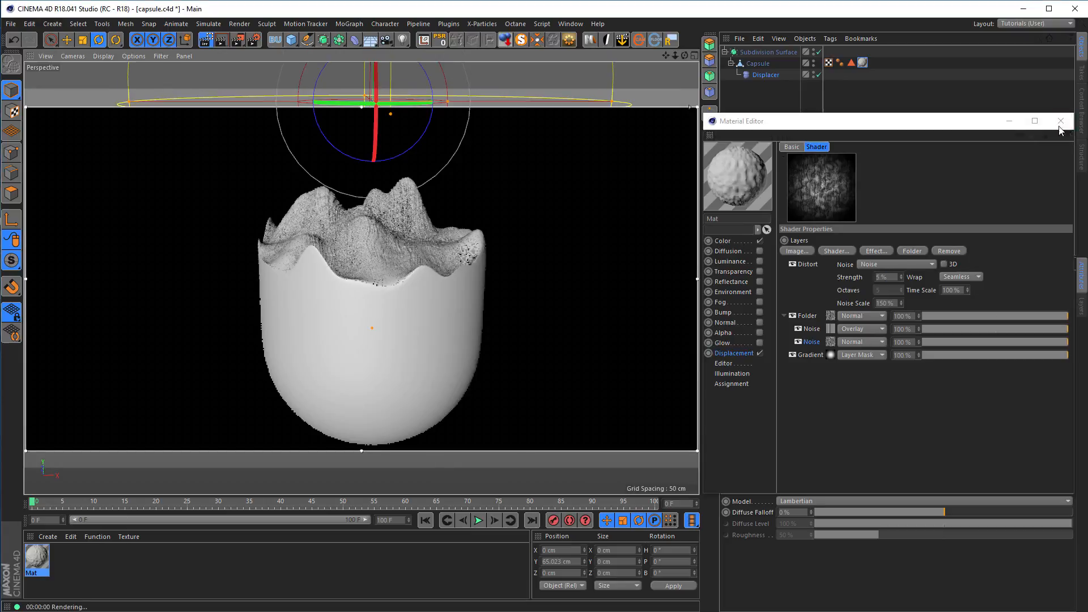
click(1061, 120)
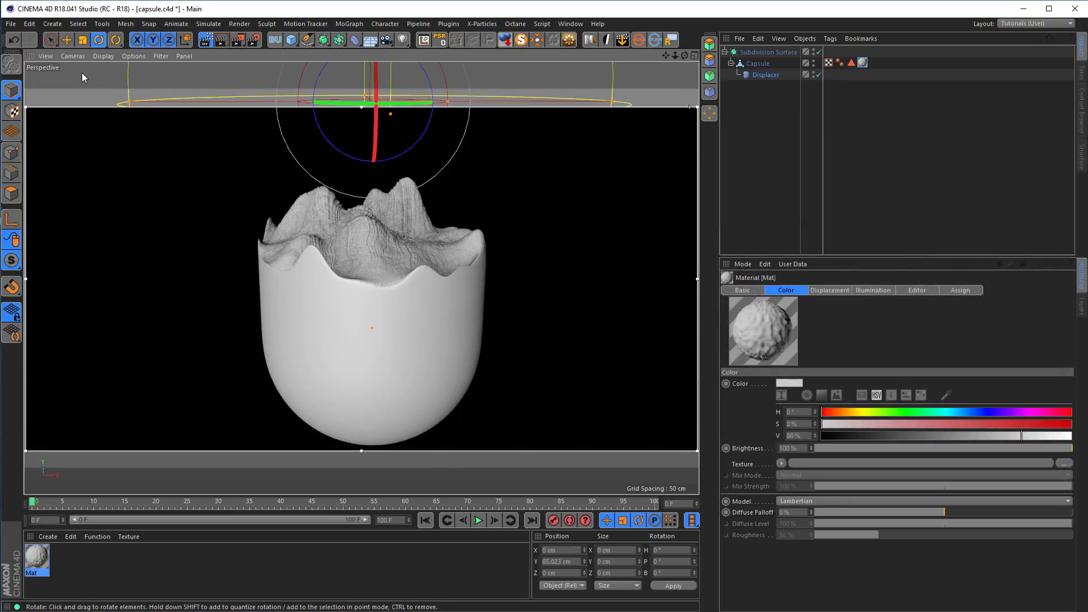
Save the scene and render the perspective view to check the displaced capsule.
key(ctrl+s)
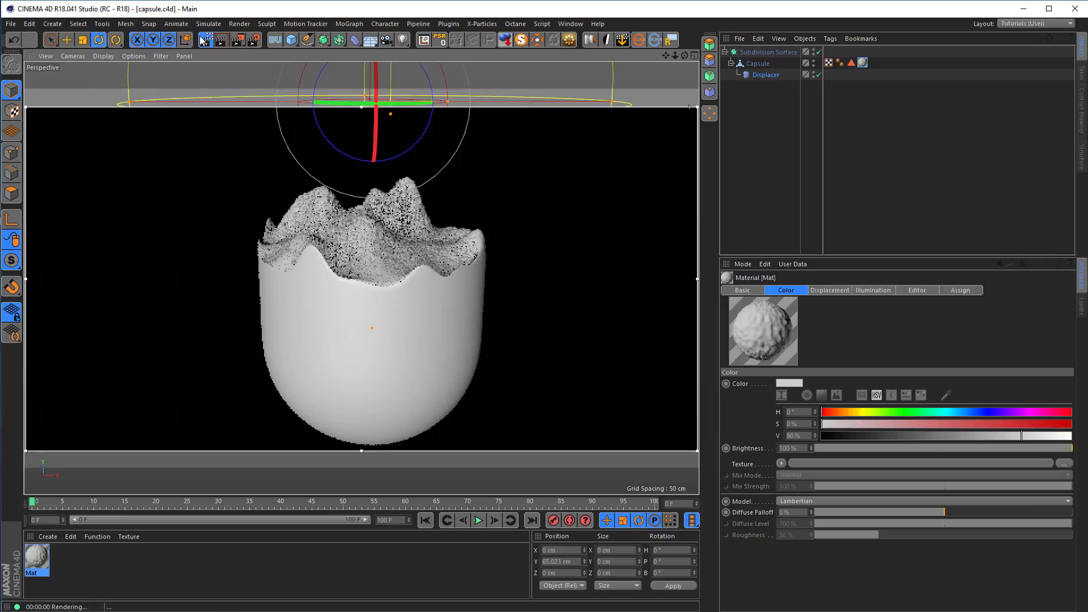
click(204, 40)
scroll(386, 297, up, 2)
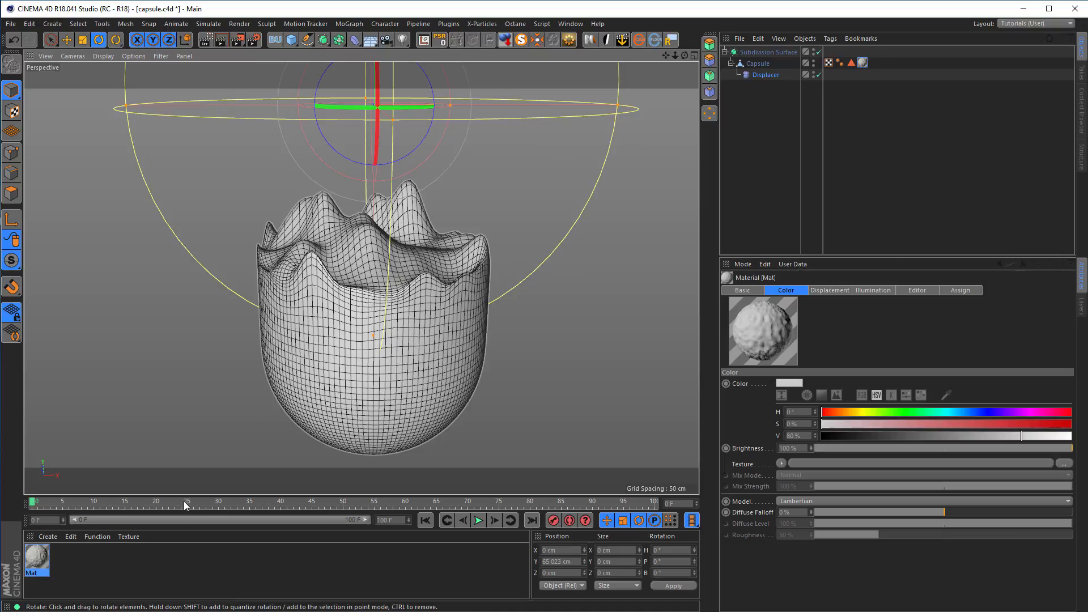
Rename the capsule's displacement material as Displ and close its editor.
double_click(38, 558)
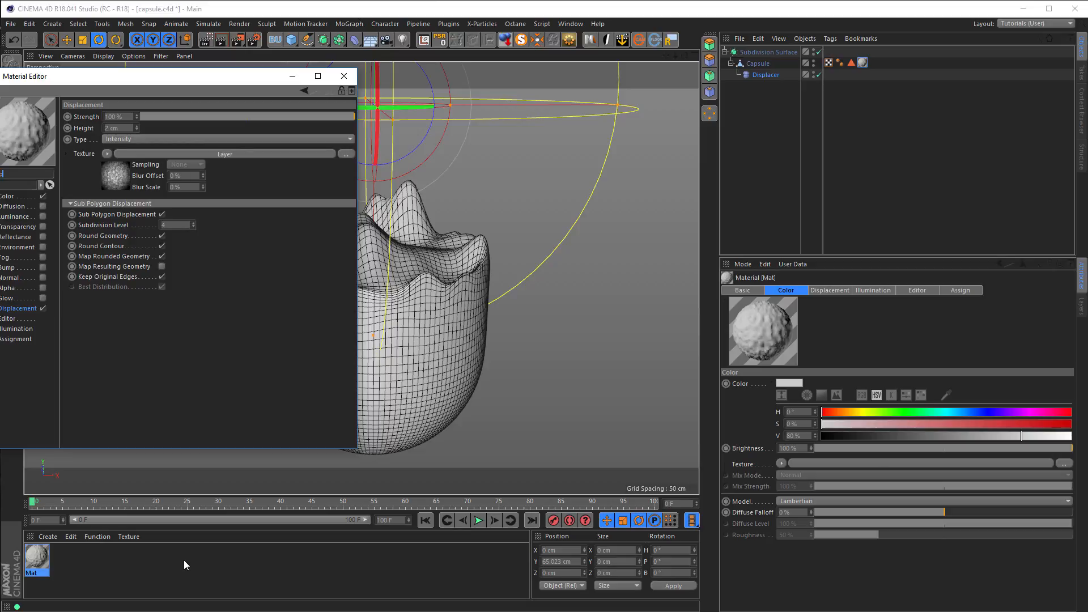
key(Return)
drag(267, 81, 414, 94)
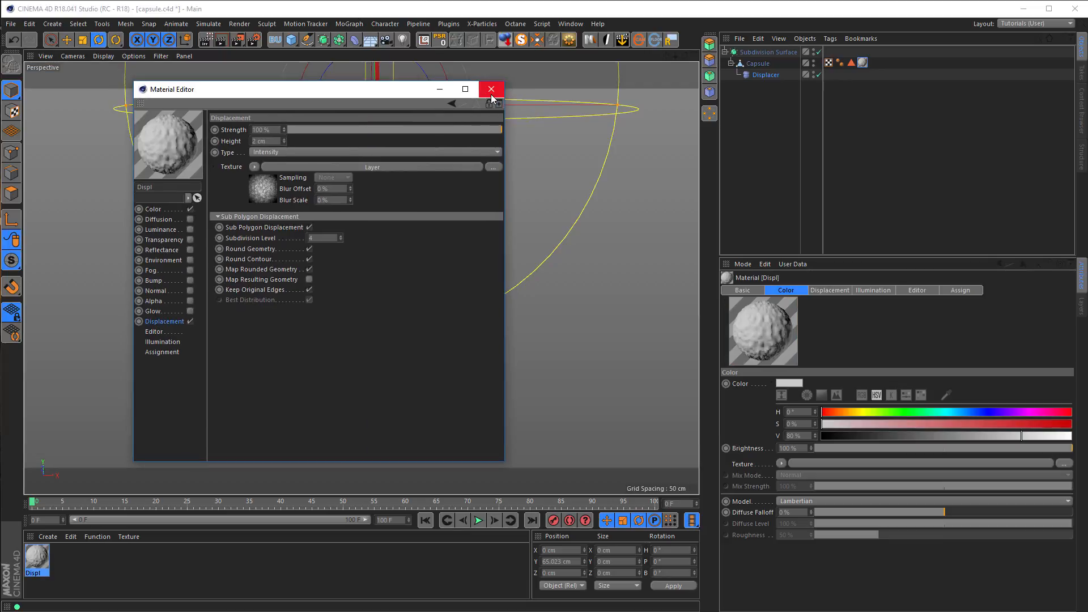
click(491, 89)
Create a new material and name it Landscape.
double_click(96, 566)
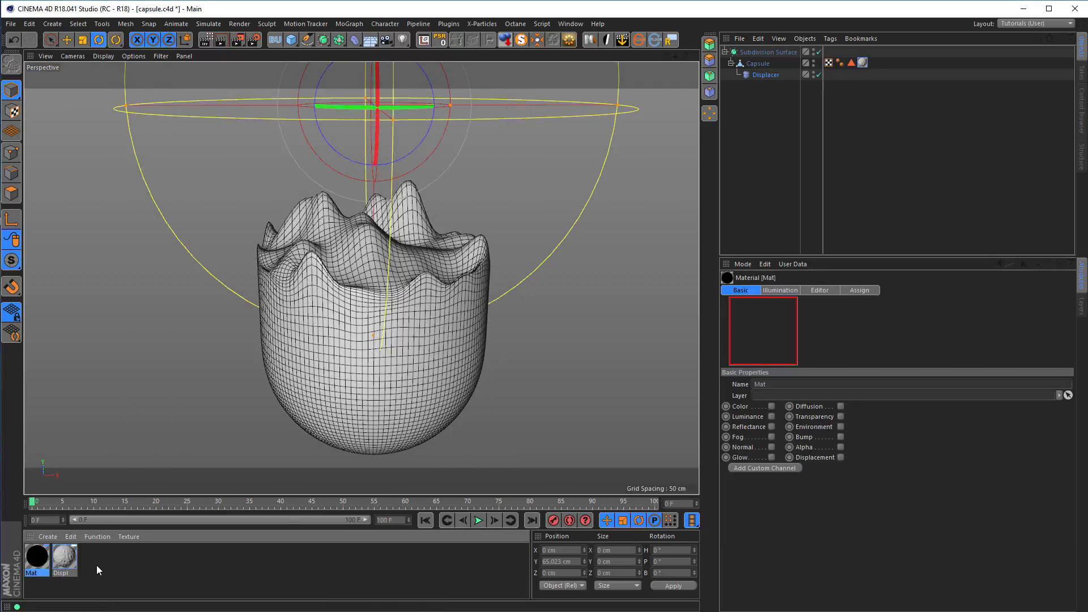
double_click(37, 557)
drag(225, 81, 409, 117)
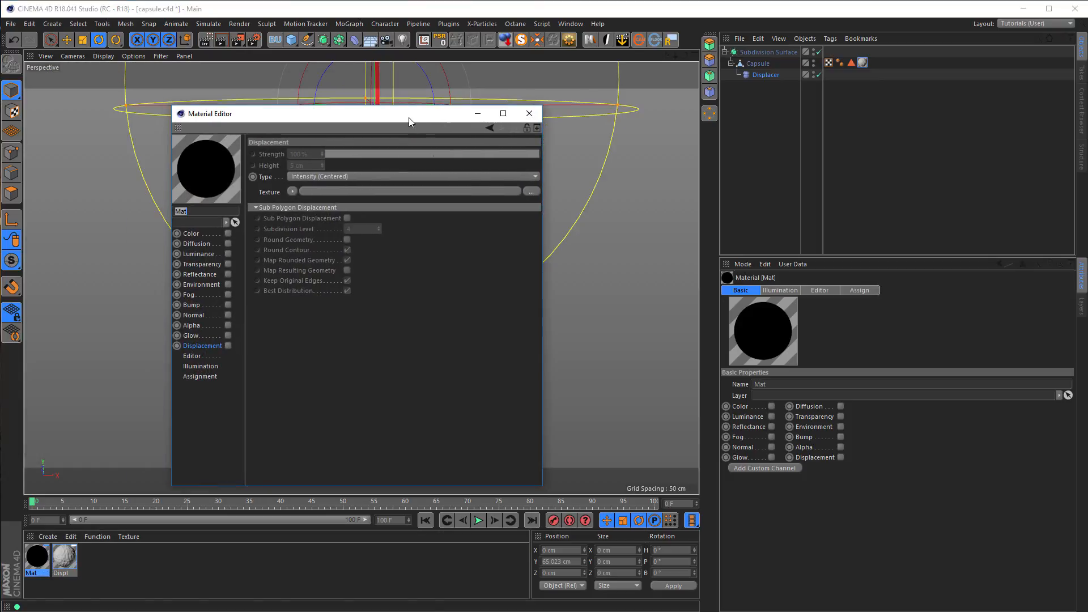
text(landscape)
key(Return)
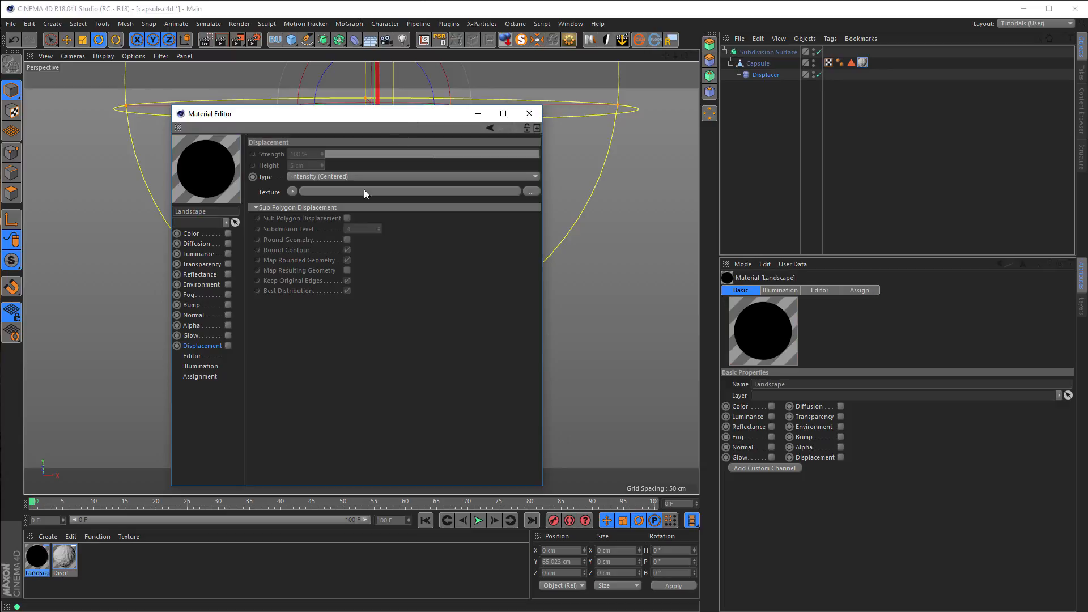
Enable the Landscape material's Color channel and load a Gradient shader of type 2D - V as its texture.
drag(326, 115, 812, 170)
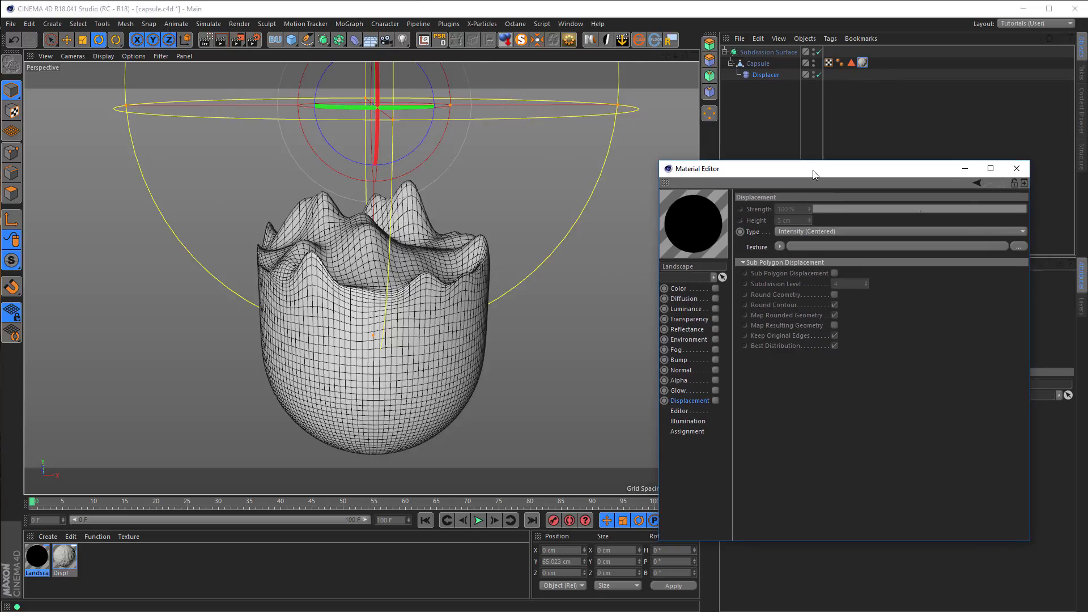
click(702, 288)
click(715, 289)
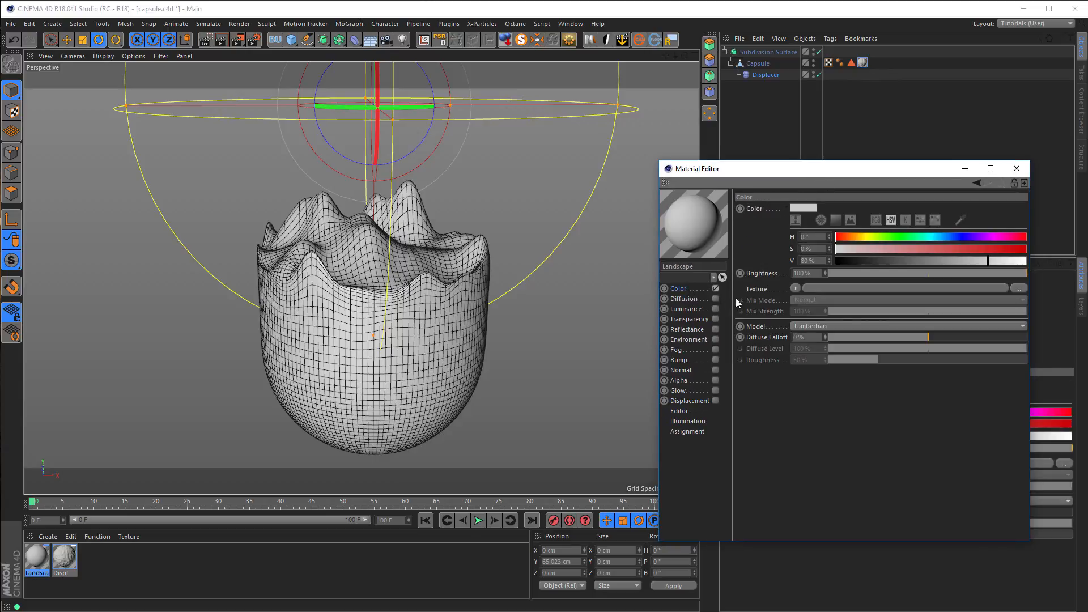
click(796, 288)
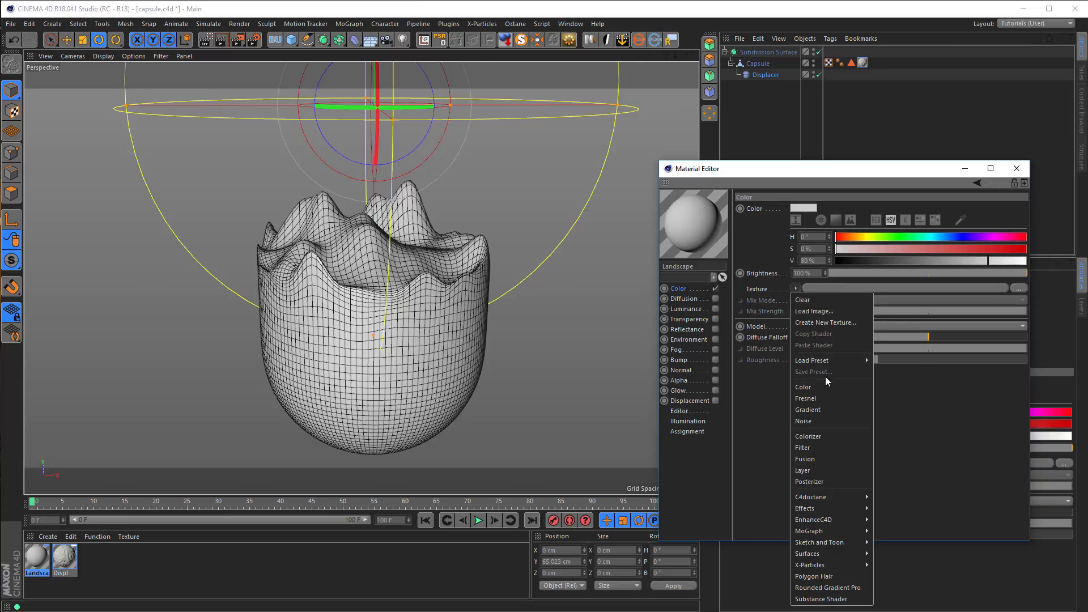
click(823, 409)
click(812, 307)
click(812, 307)
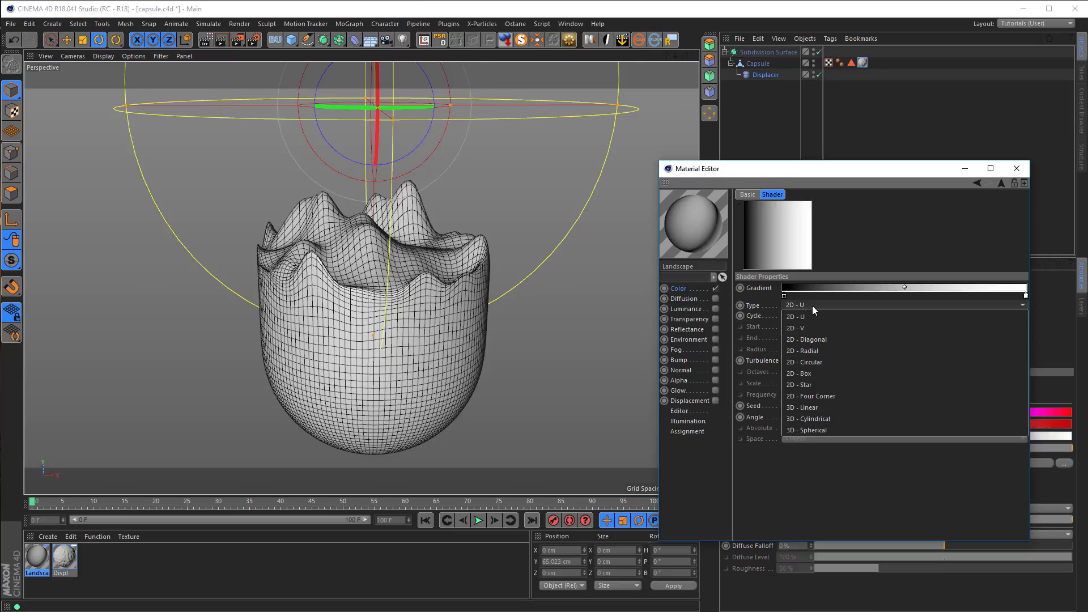
click(816, 325)
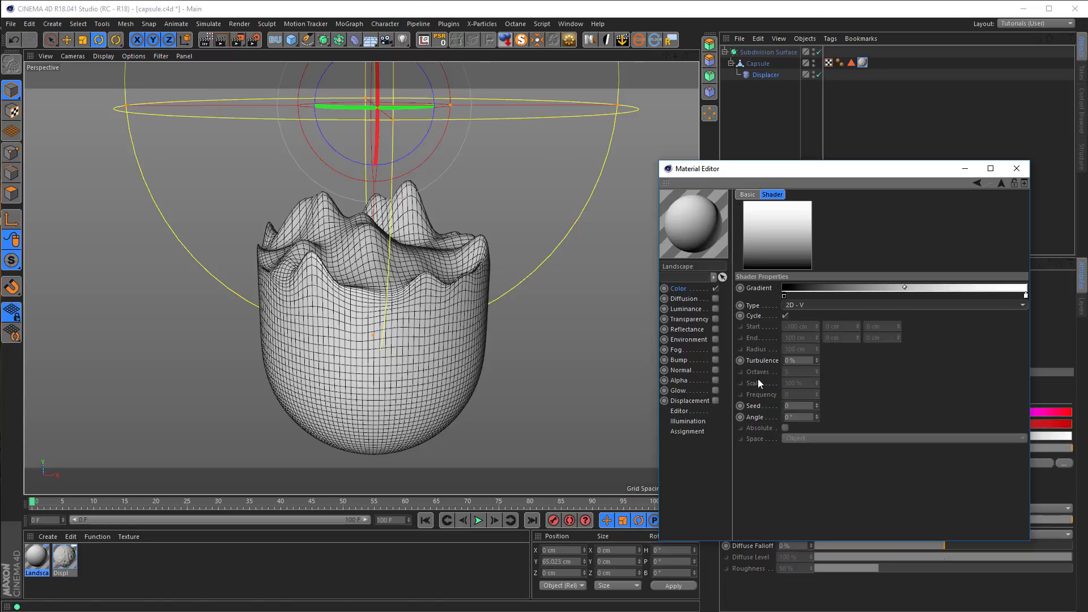
Apply the Landscape material to the Capsule and show the new texture tag's properties beside the shader settings.
mouse_move(40, 558)
mouse_down()
mouse_move(734, 121)
mouse_move(770, 82)
mouse_move(764, 63)
mouse_up()
drag(841, 175, 526, 367)
click(851, 62)
drag(851, 64, 837, 326)
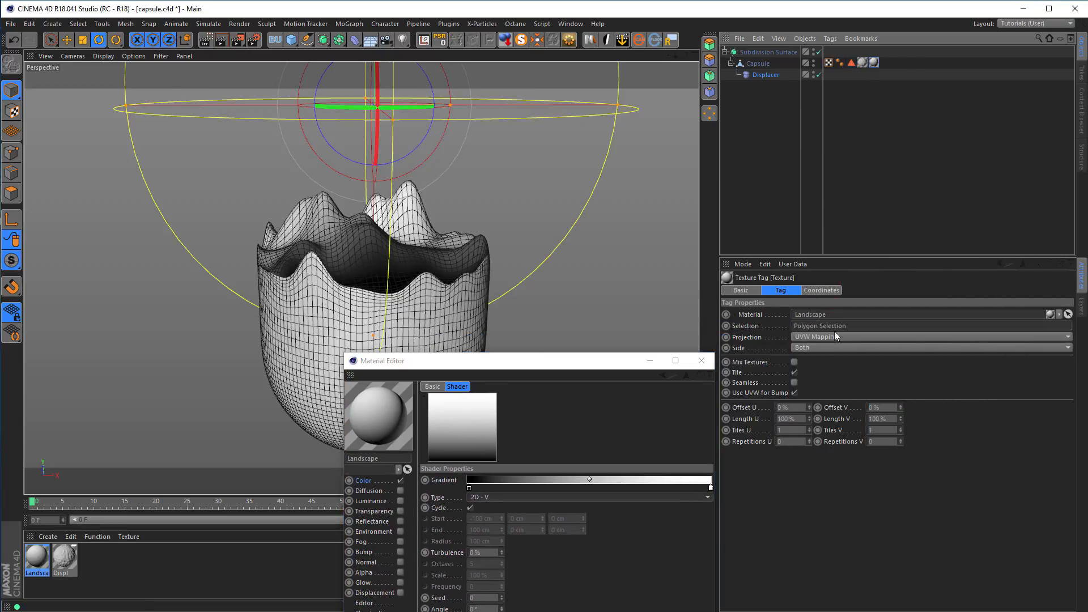
drag(586, 370, 872, 222)
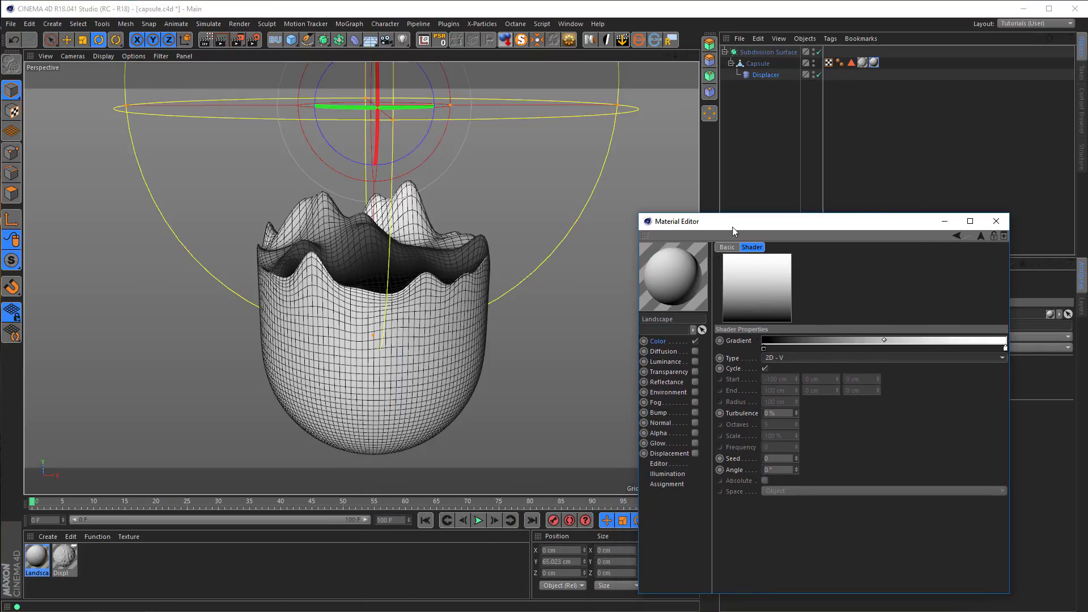
drag(866, 227, 536, 214)
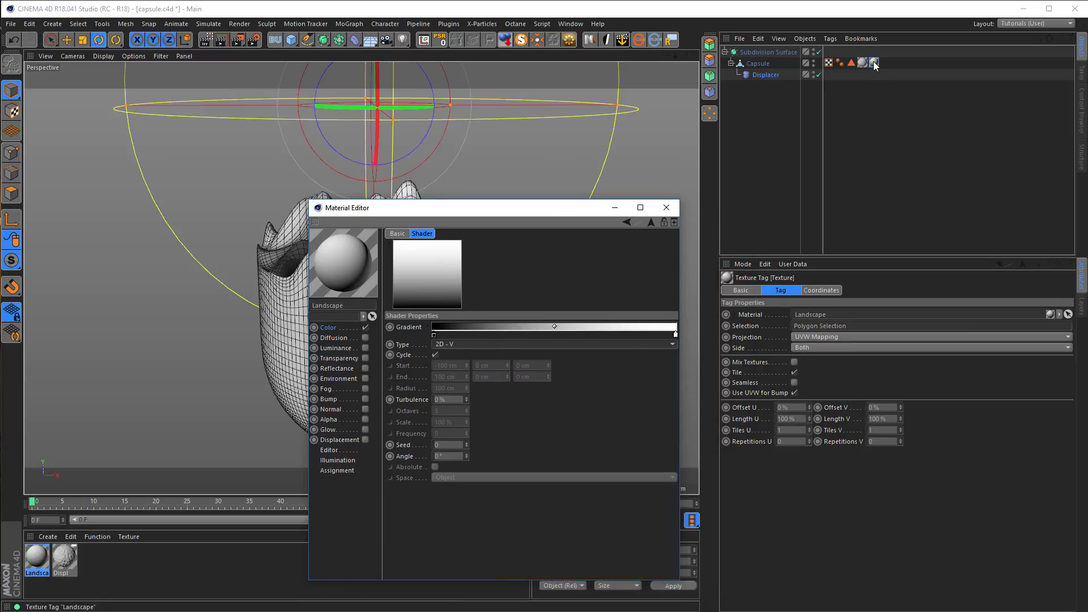
Move the gradient's black and white knots close together about a third along for a sharp transition, and check it on the capsule.
drag(437, 334, 510, 334)
drag(675, 335, 523, 341)
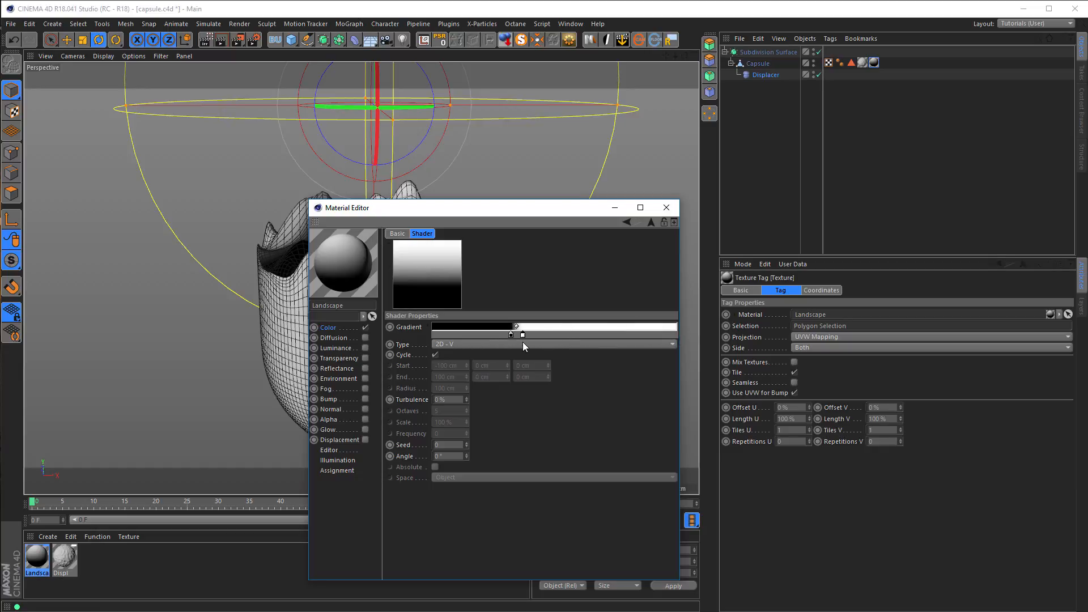
drag(536, 213, 850, 214)
alt+drag(361, 253, 404, 279)
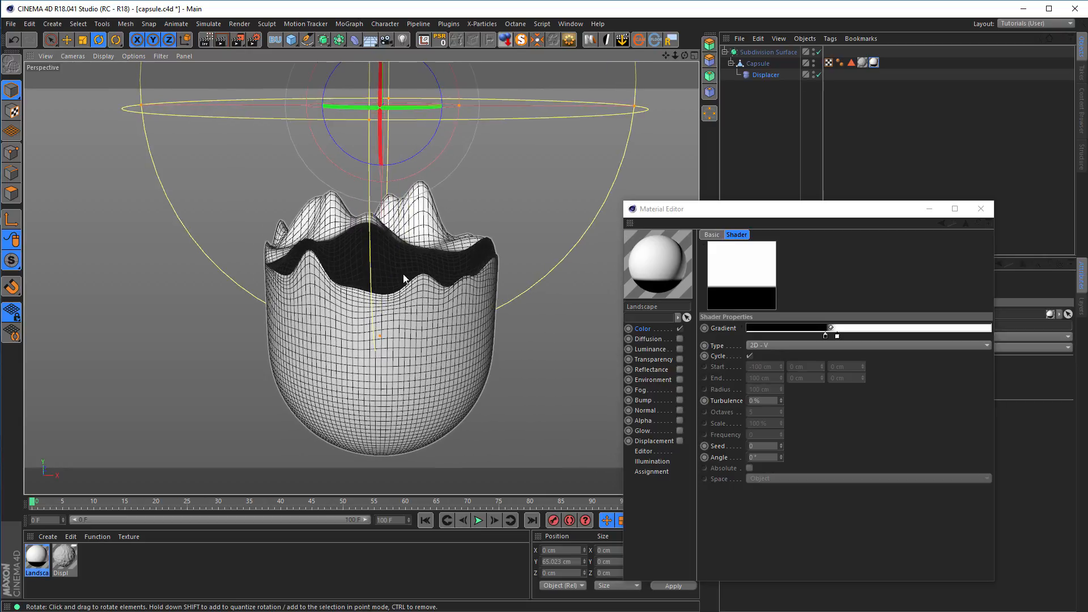
In the front view, enable texture and axis editing for the Capsule and set the Landscape tag's projection to Flat.
middle_click(406, 284)
middle_click(413, 315)
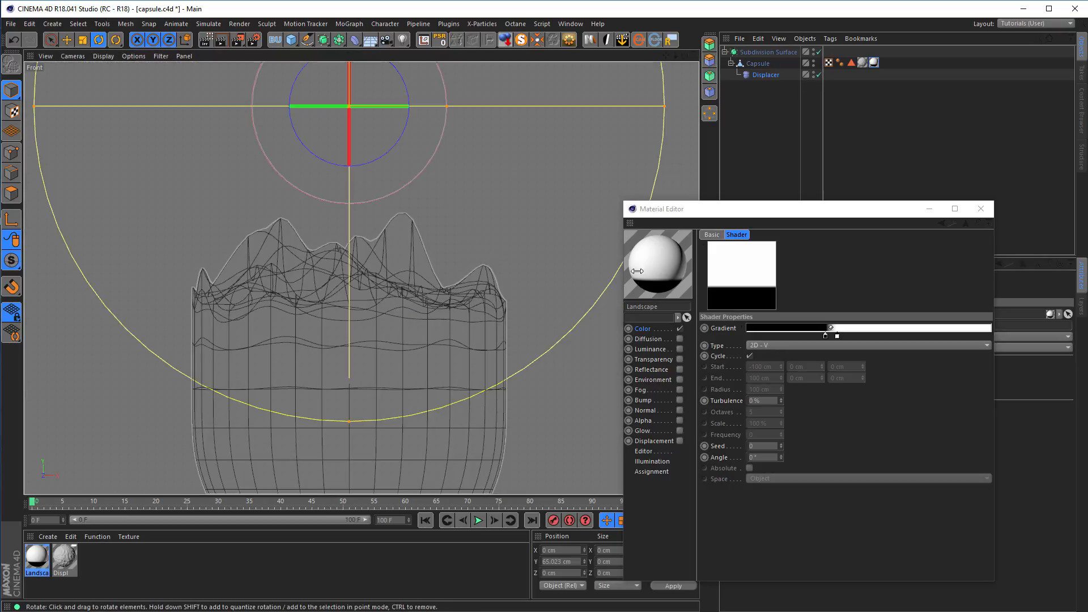
click(987, 214)
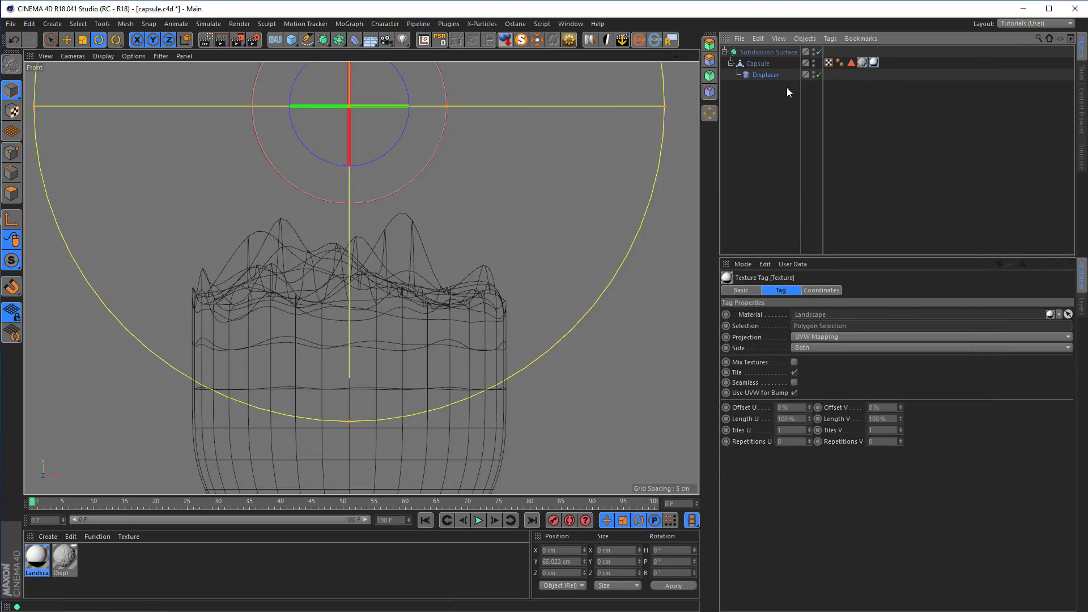
click(758, 64)
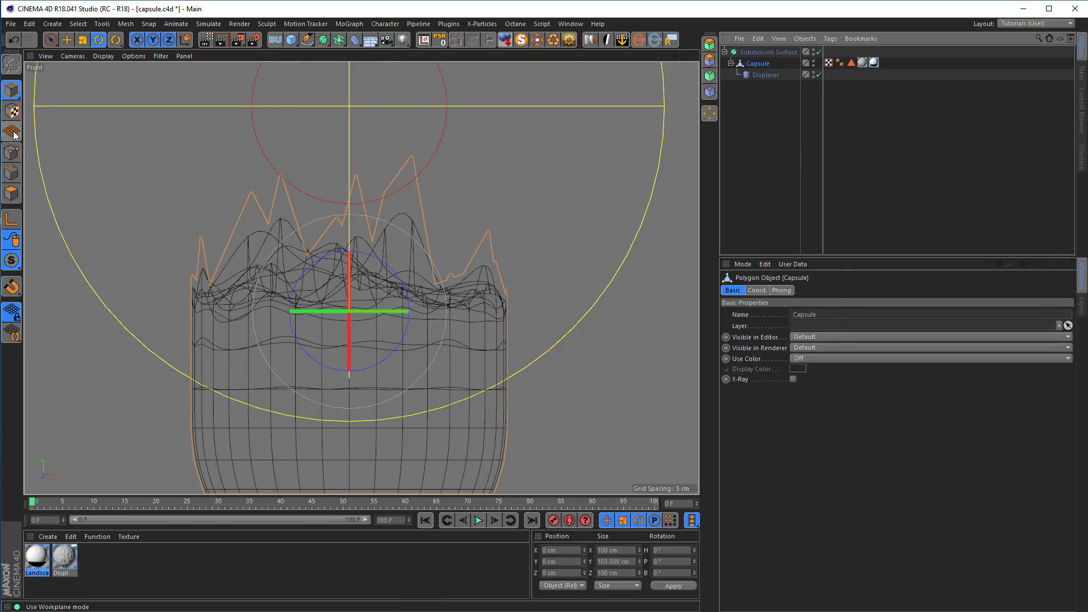
click(13, 111)
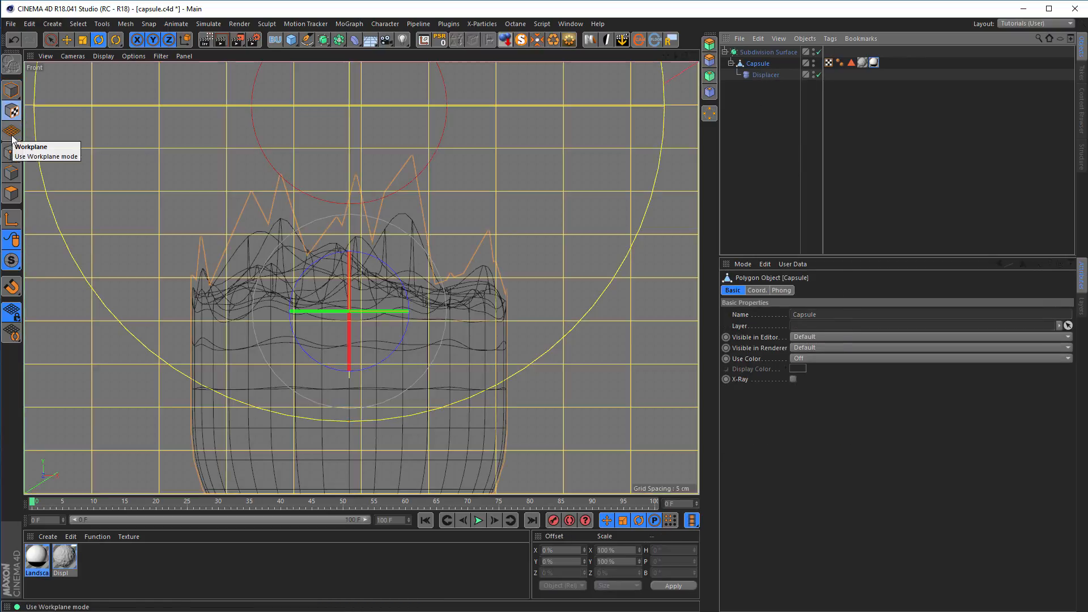
click(11, 219)
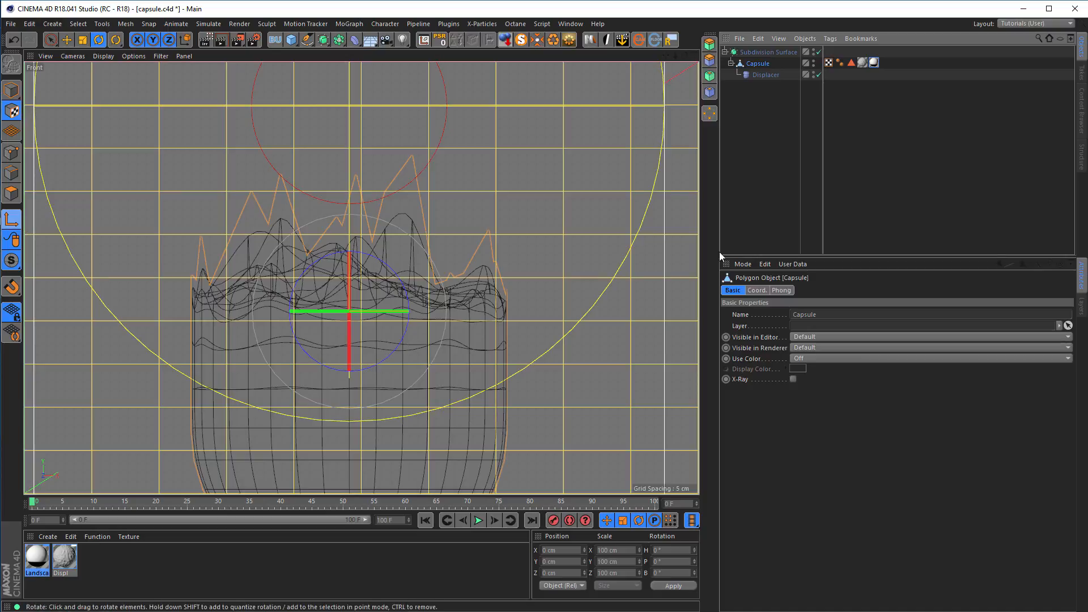
click(873, 62)
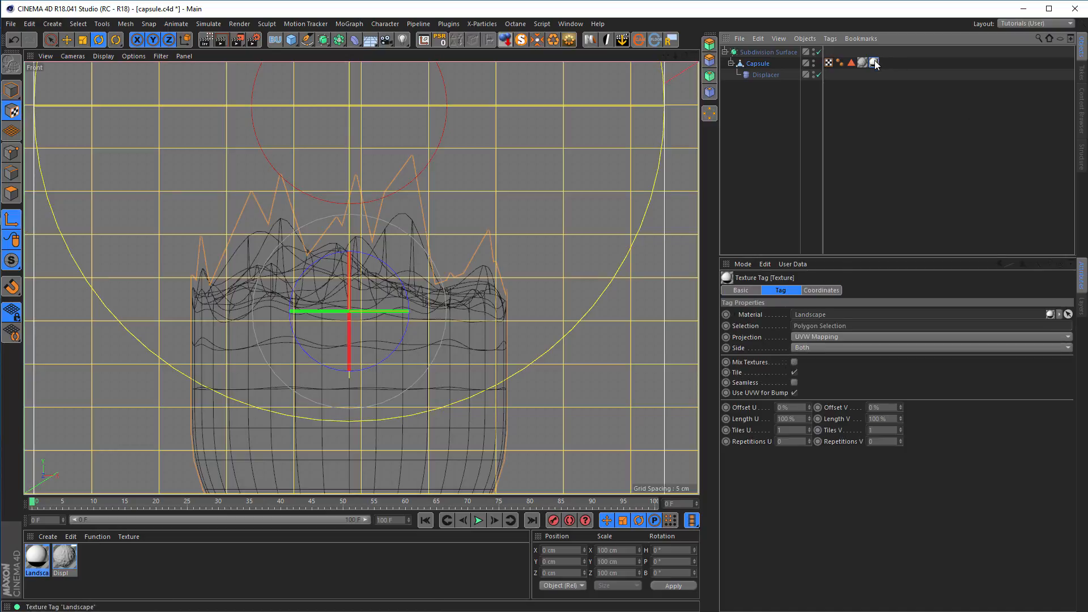
click(823, 336)
click(827, 369)
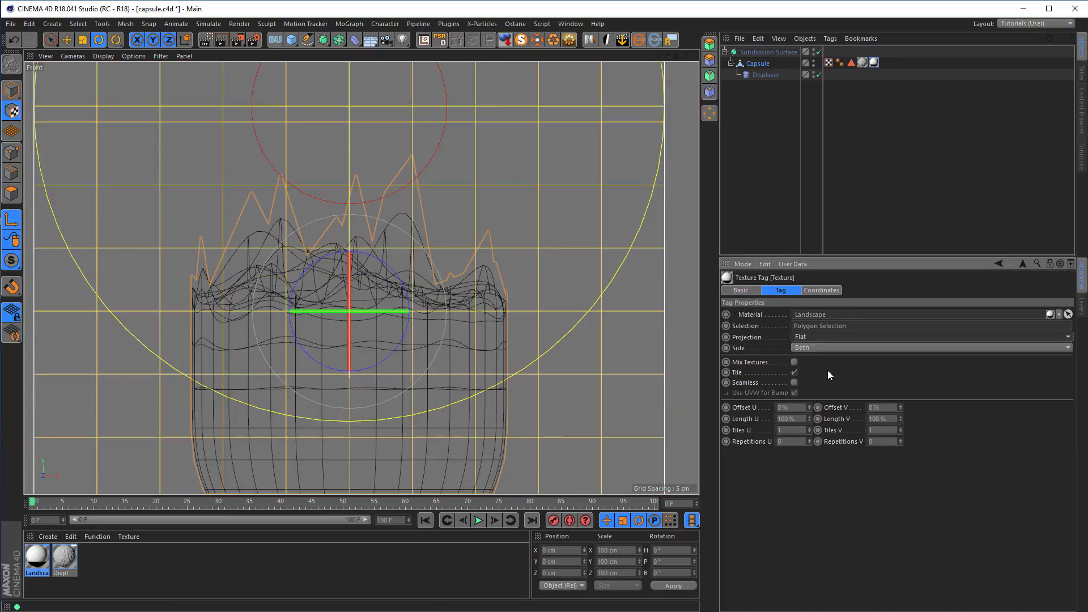
Scale the flat texture projection vertically to about 17 cm and raise it to about Y 15 cm over the rocky peaks.
mouse_move(350, 287)
mouse_down()
mouse_move(347, 165)
mouse_move(333, 222)
mouse_move(335, 294)
mouse_up()
key(t)
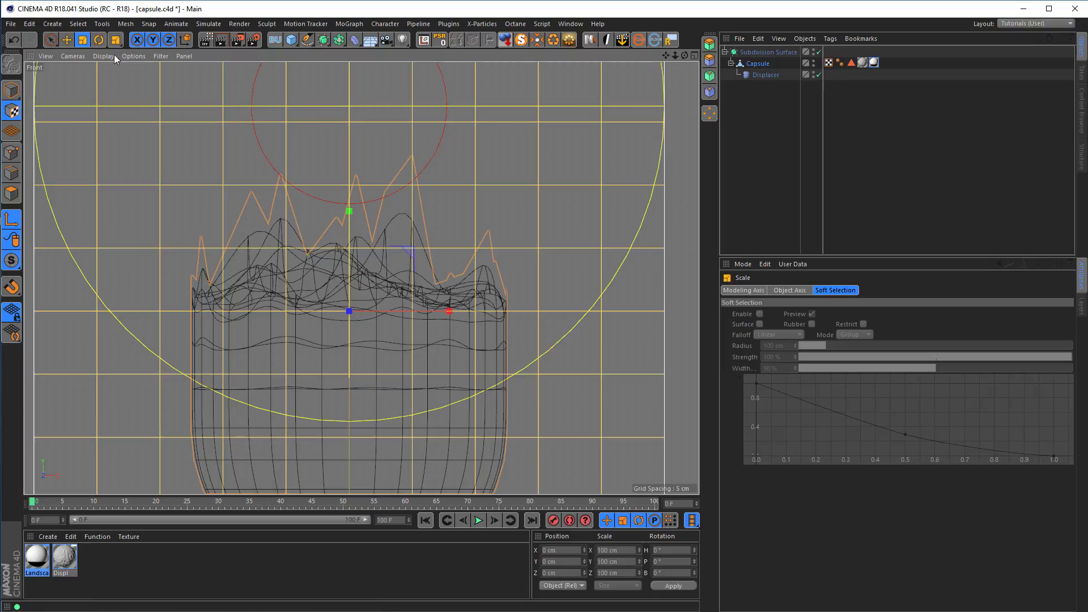
drag(349, 217, 341, 304)
key(e)
drag(349, 217, 365, 111)
key(t)
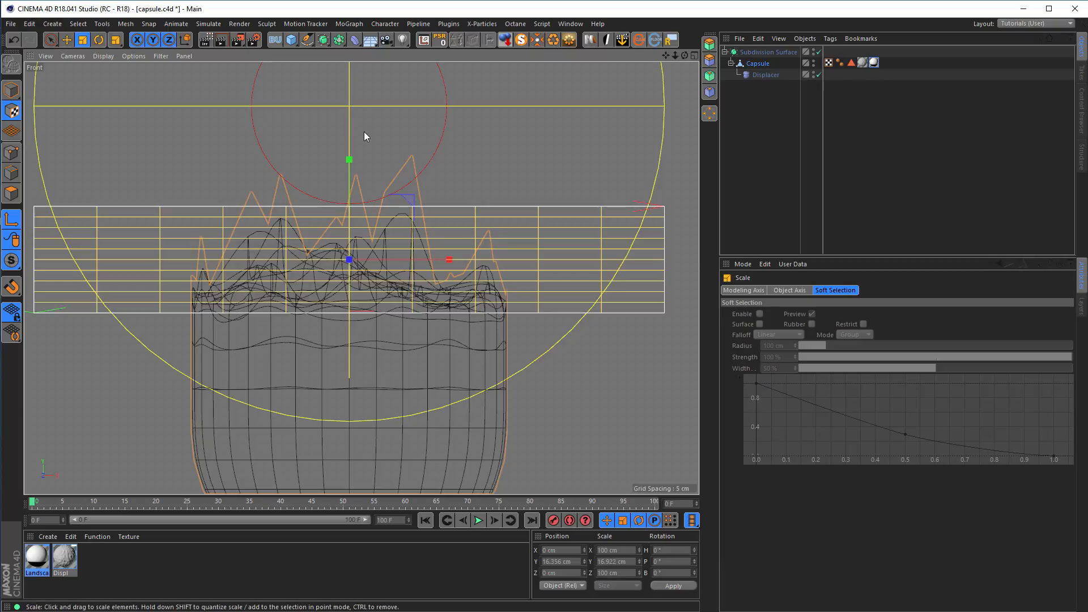
key(e)
drag(350, 161, 351, 164)
Return to the perspective view in model mode and inspect the projected gradient on the peaks up close.
middle_click(514, 255)
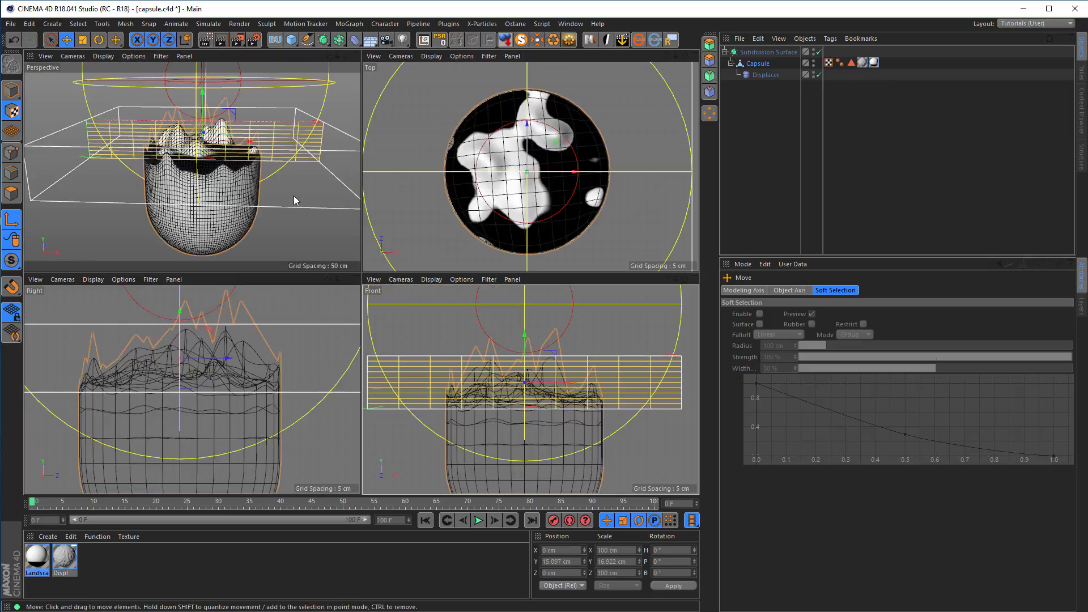
middle_click(294, 200)
click(11, 89)
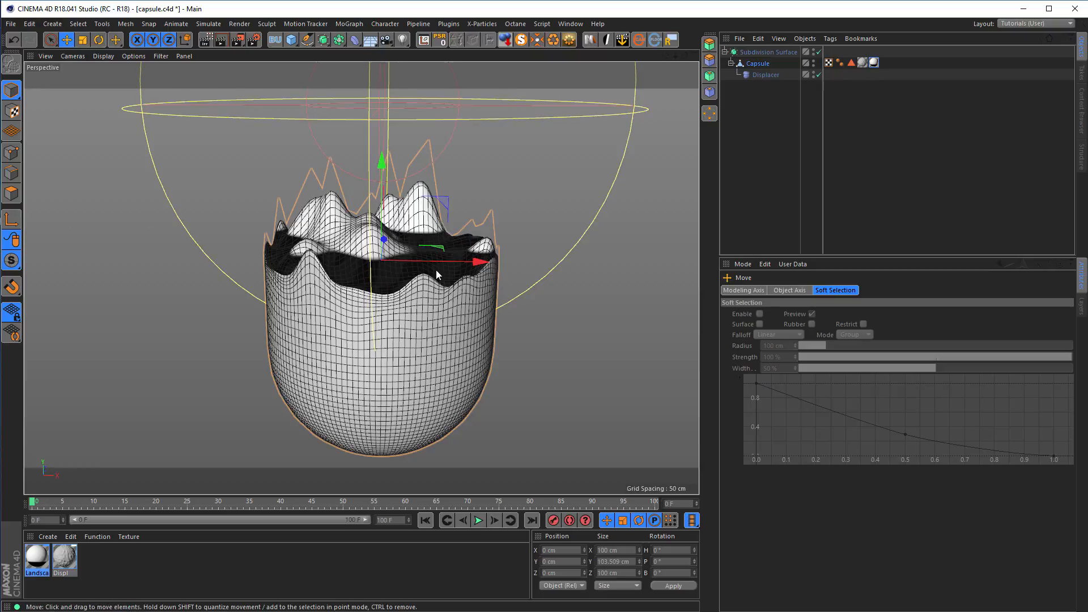
alt+drag(395, 271, 384, 273)
alt+right_drag(384, 273, 410, 269)
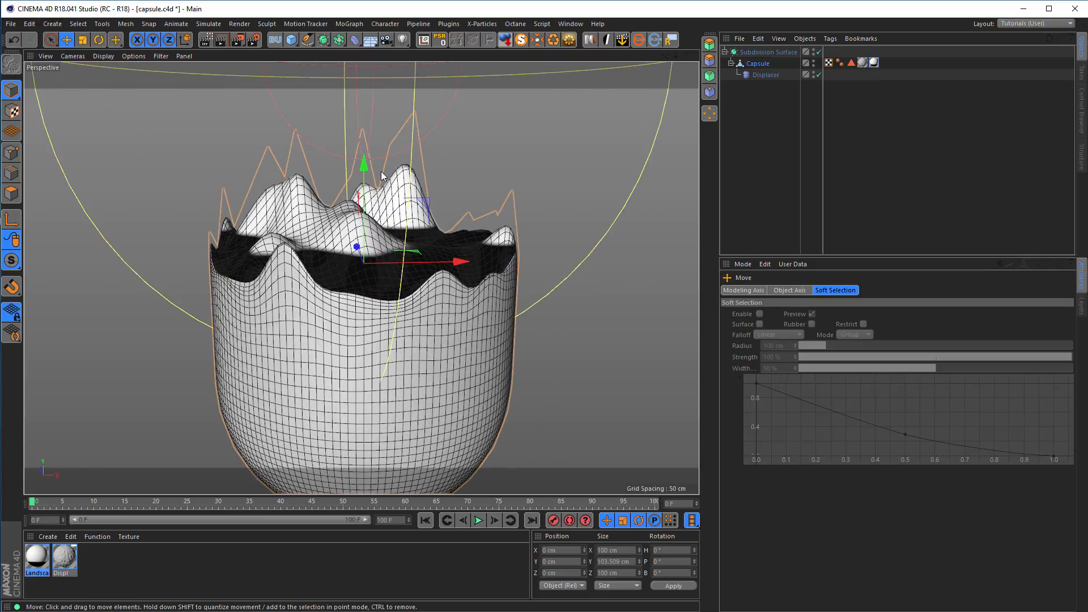
Reopen the Landscape material's color gradient and move its black knot to the start.
double_click(37, 558)
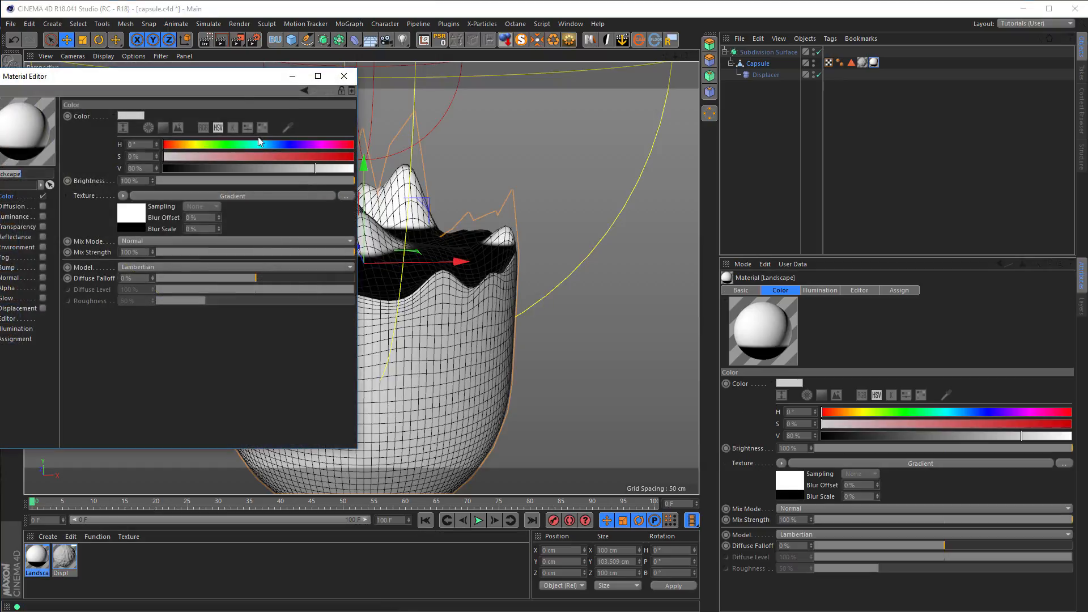
drag(287, 97, 907, 122)
click(811, 259)
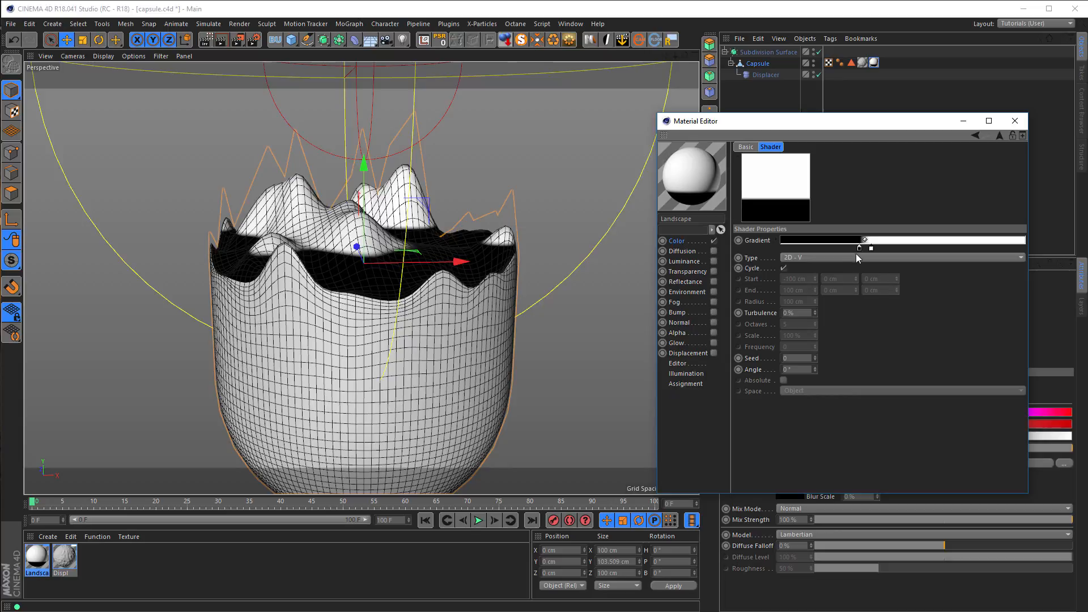
drag(859, 248, 782, 249)
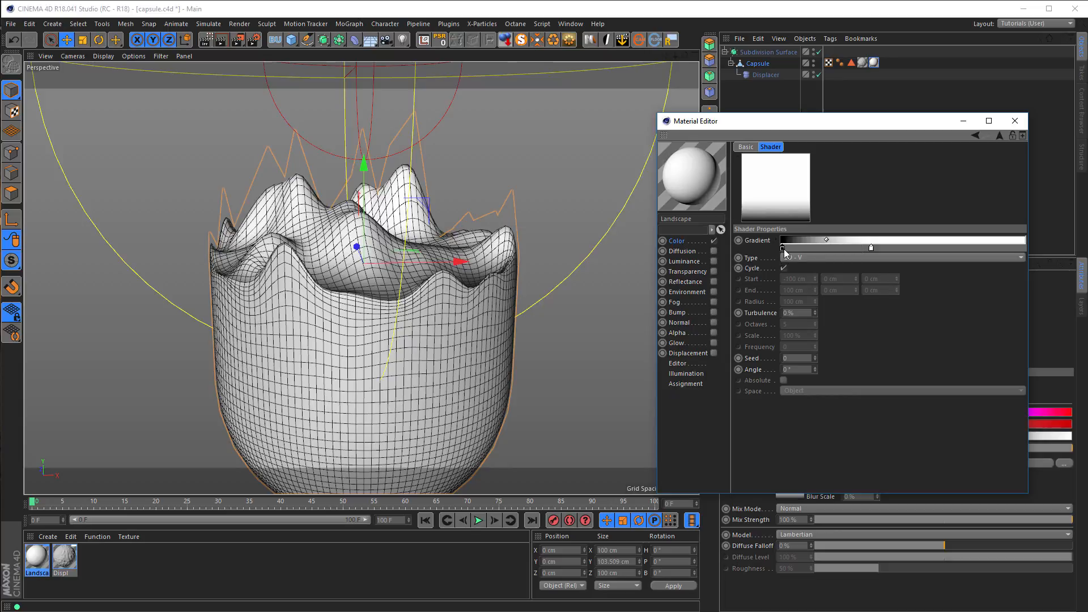
Recolor the gradient's first knot dark green with hue 121°, saturation 100% and value 17%.
double_click(782, 249)
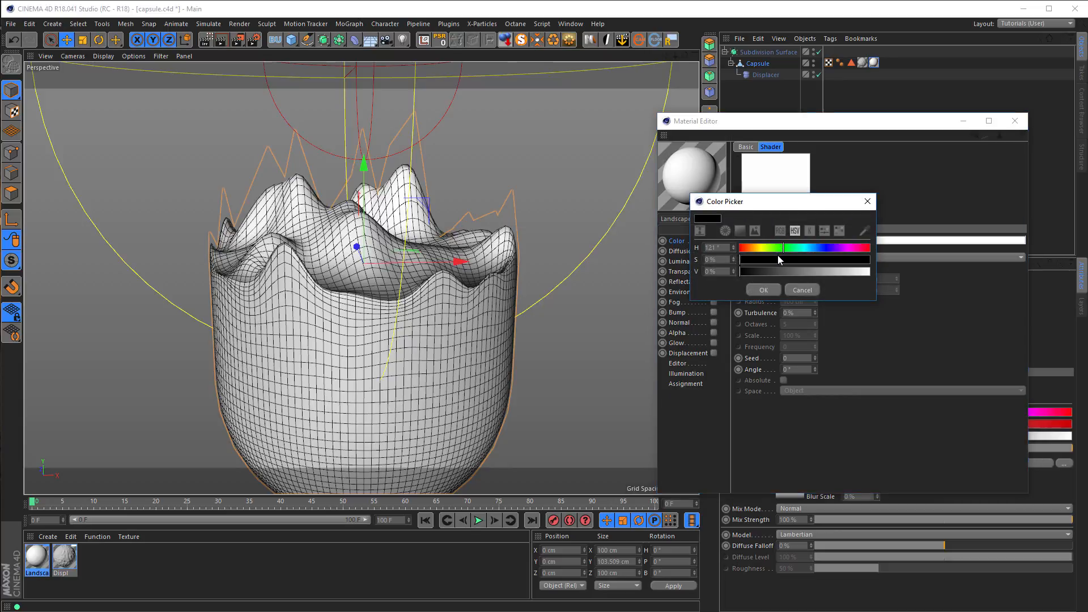
click(757, 271)
drag(759, 272, 762, 273)
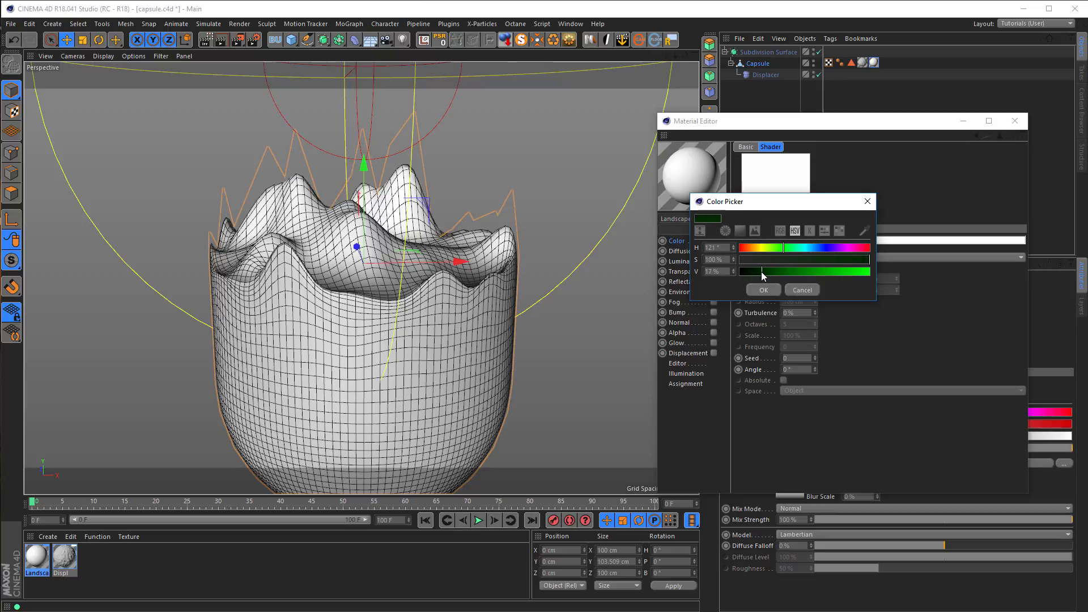
click(763, 290)
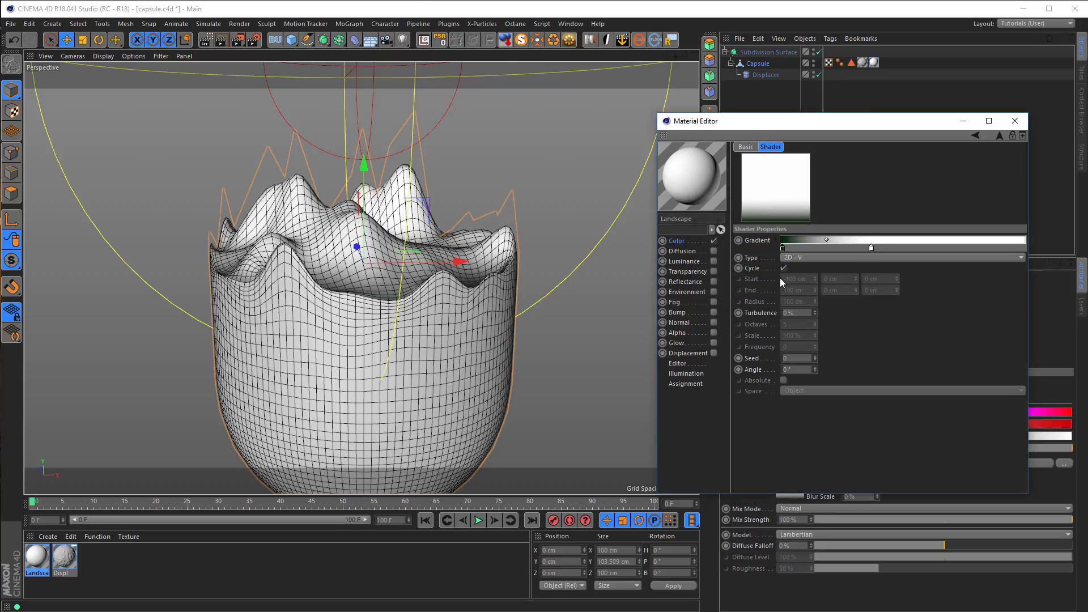
Shift the dark green knot slightly inward, bring the white knot nearer, and recolor it green with hue 133°, saturation 71% and value about 40%.
drag(789, 250, 797, 251)
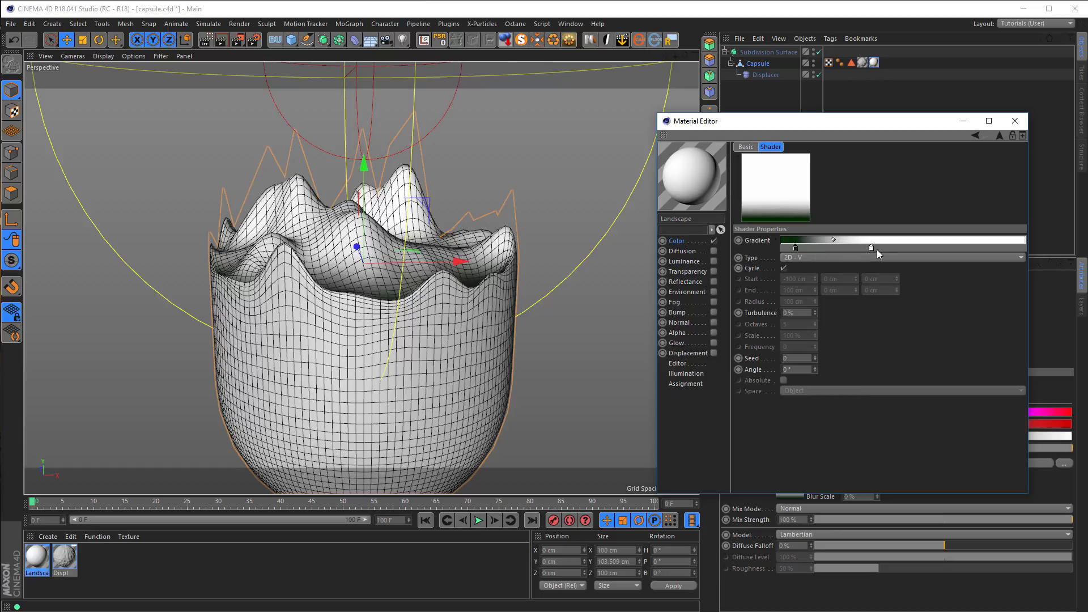
drag(871, 248, 823, 250)
double_click(821, 247)
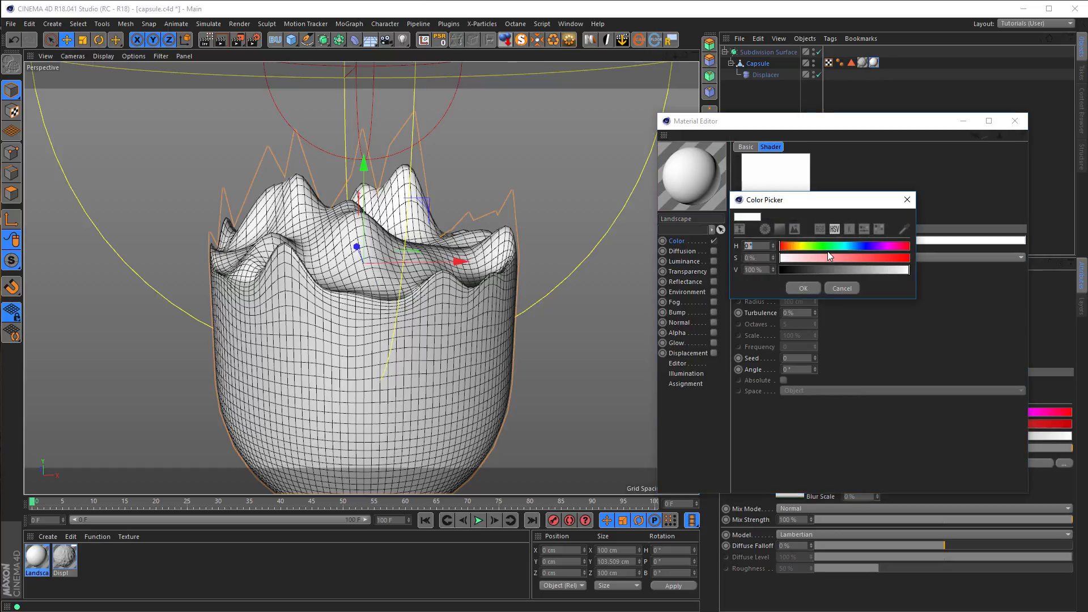
click(827, 247)
mouse_move(849, 258)
mouse_down()
mouse_move(918, 262)
mouse_move(836, 271)
mouse_up()
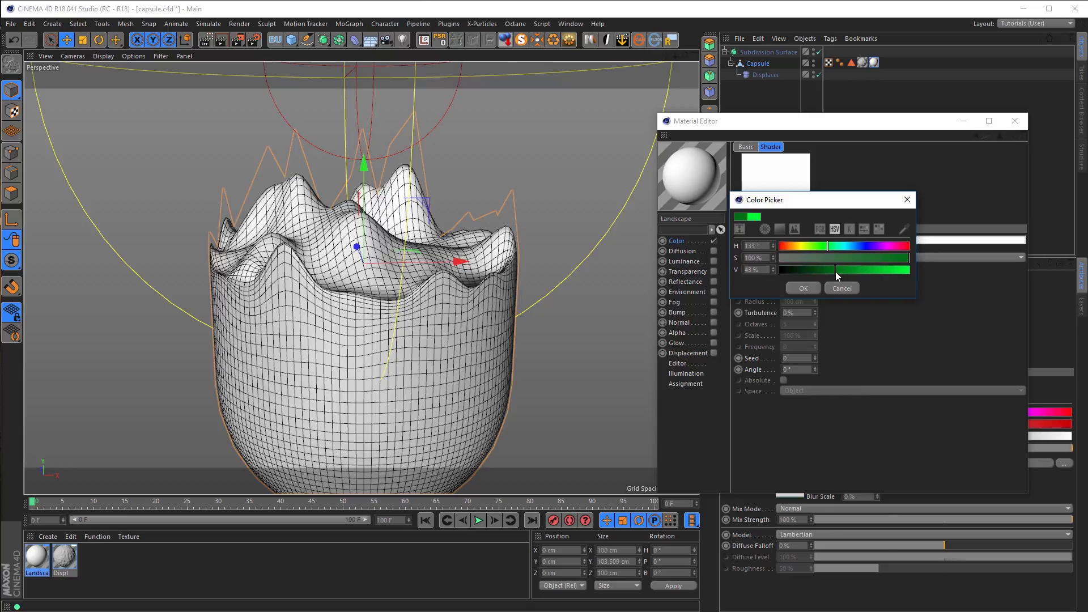
click(872, 259)
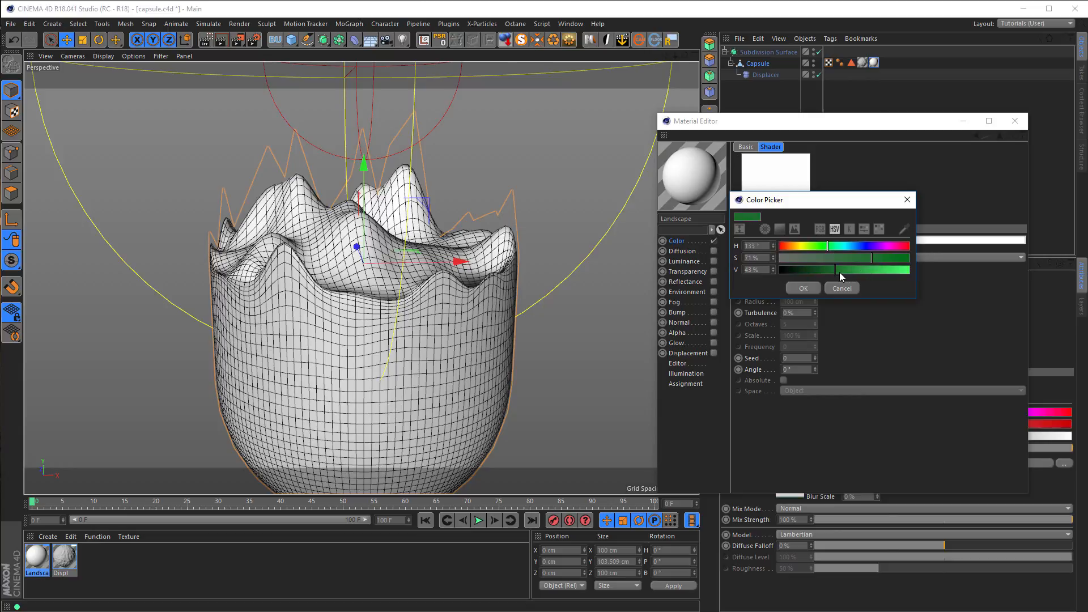
click(805, 288)
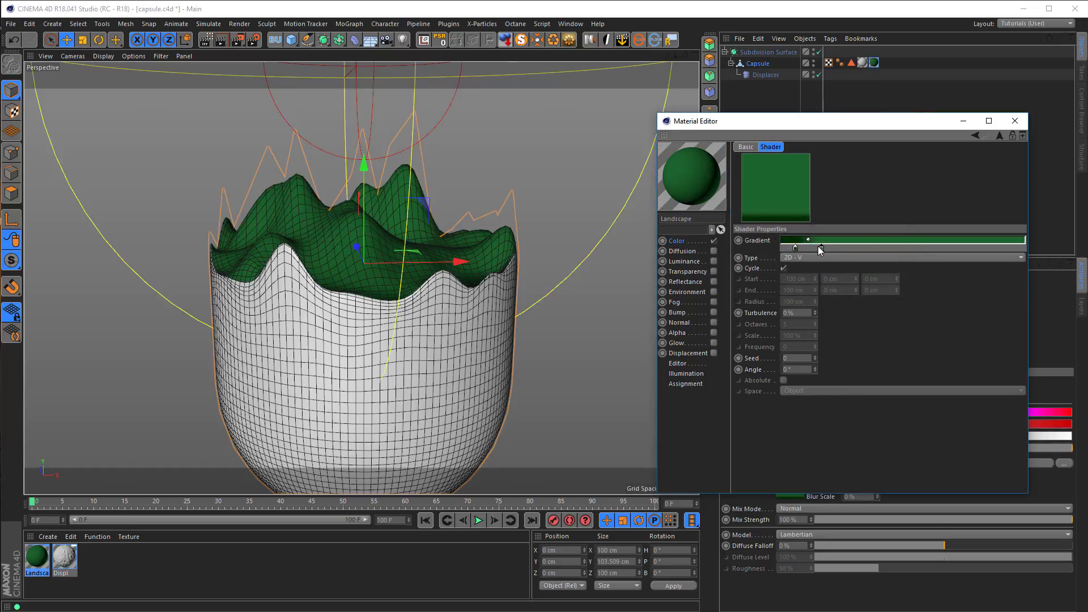
Move both green knots of the gradient slightly further from its start.
drag(825, 250, 834, 251)
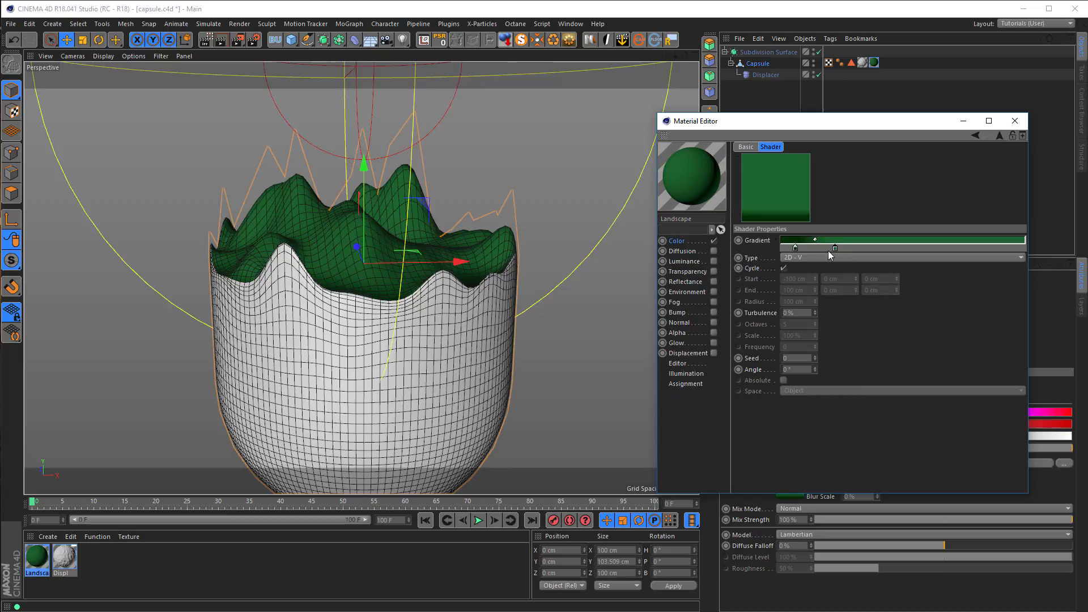
click(795, 248)
drag(795, 249, 807, 251)
Add a brown knot after the green ones with hue 44°, saturation about 76% and value about 34%.
click(836, 248)
double_click(864, 248)
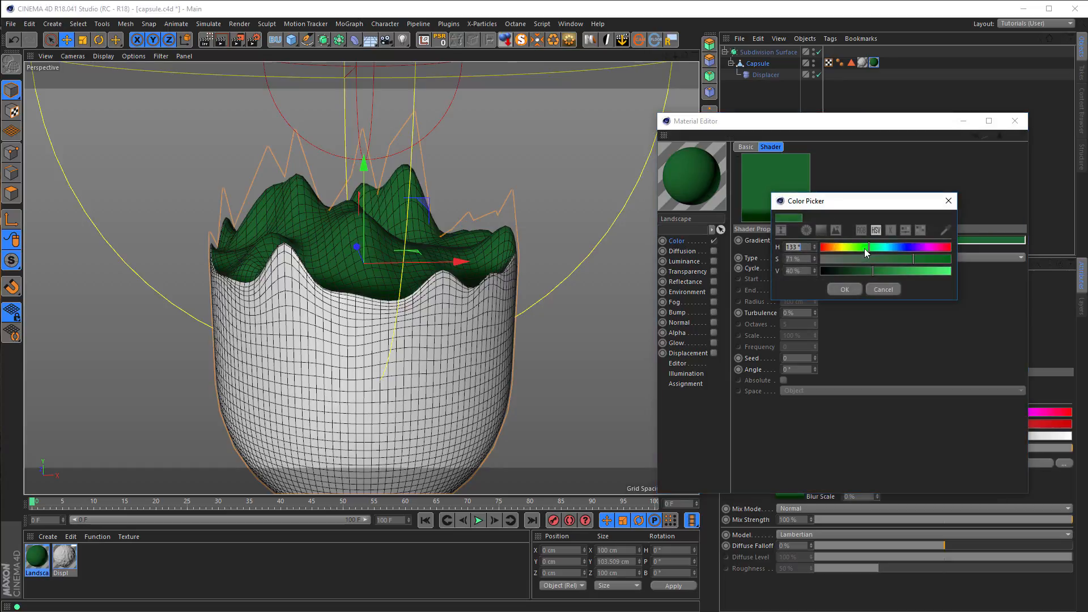
mouse_move(845, 248)
mouse_down()
mouse_move(882, 263)
mouse_move(874, 269)
mouse_up()
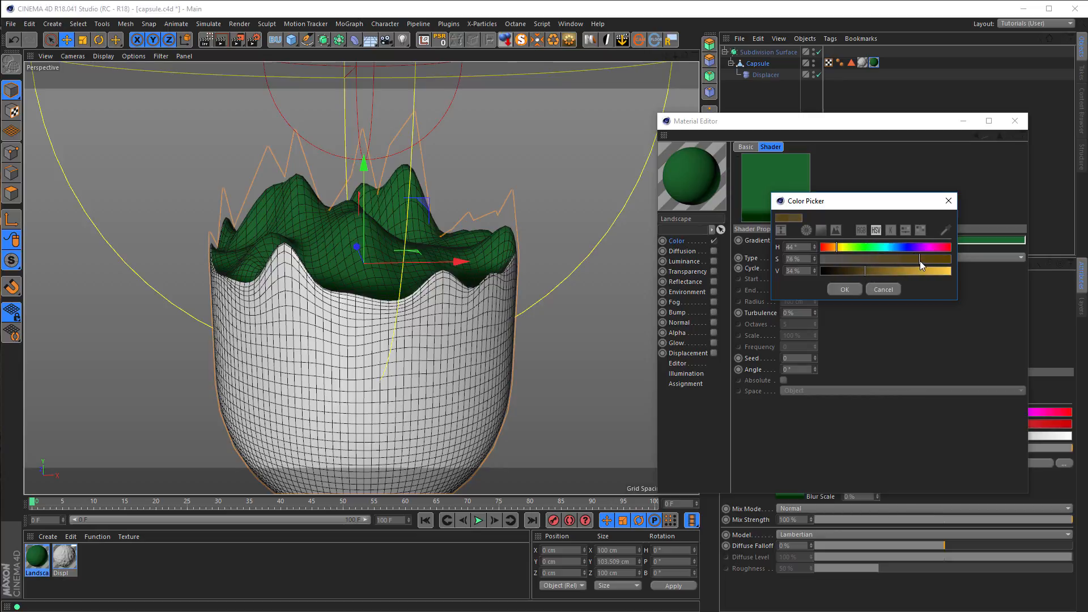
click(847, 290)
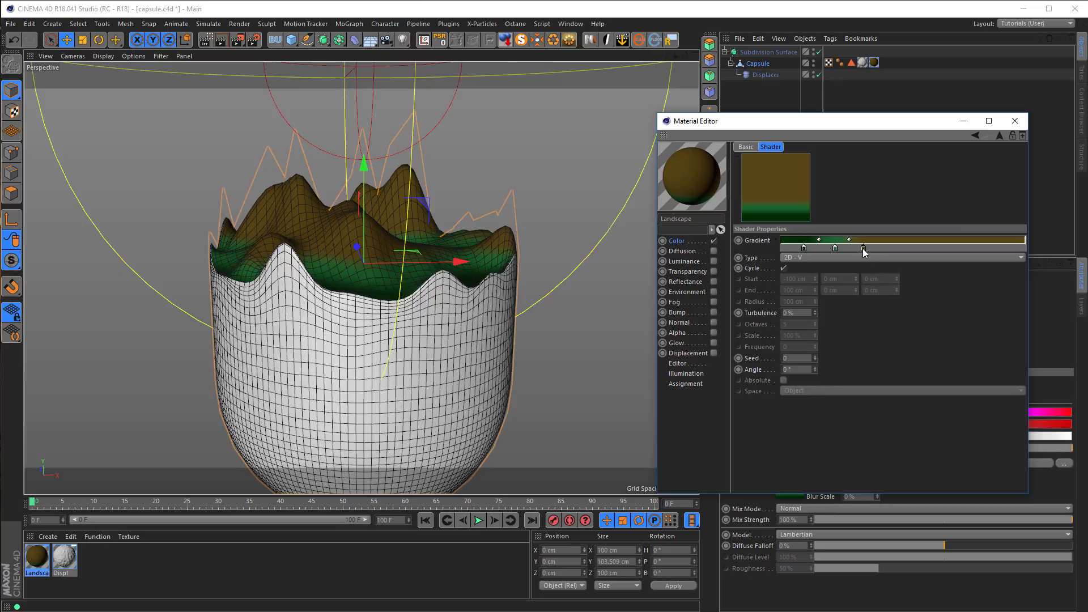
Nudge the brown knot toward the greens and add a gray knot with 0% saturation after it.
drag(863, 253, 860, 252)
drag(861, 249, 889, 250)
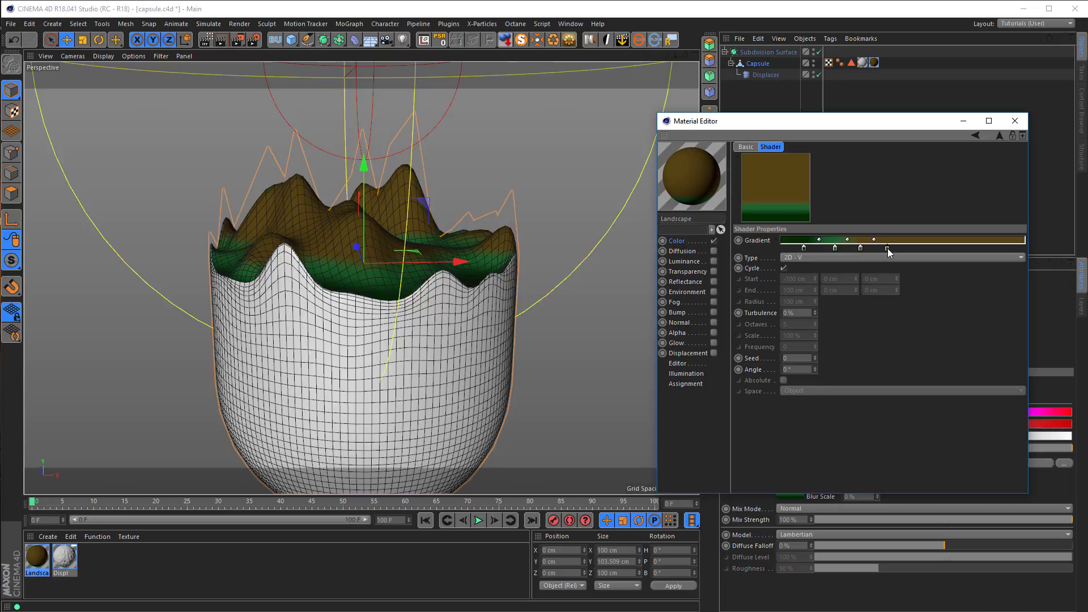
double_click(886, 248)
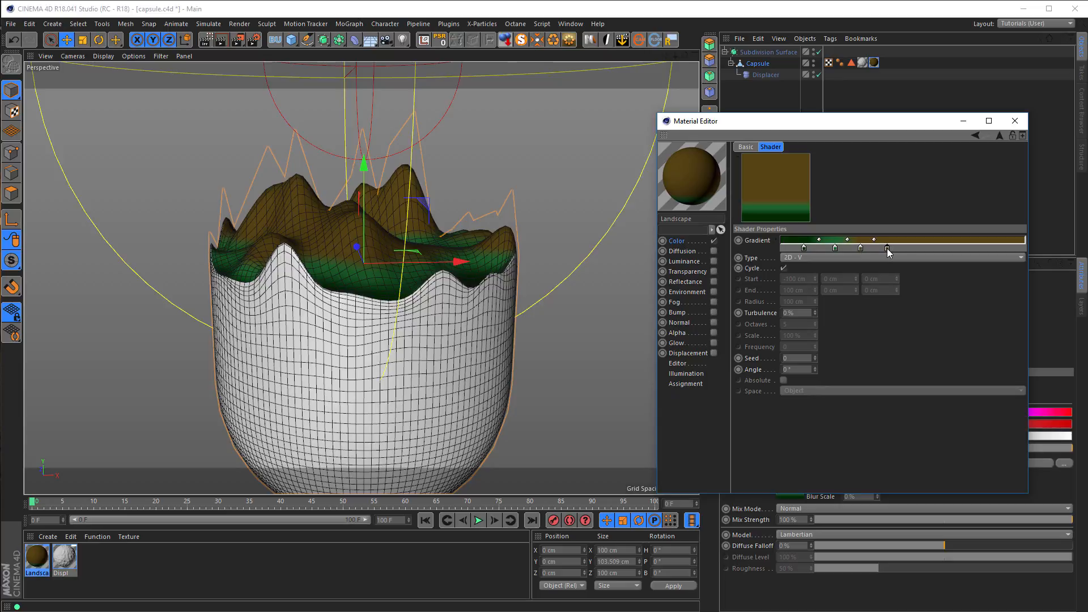
drag(886, 261, 825, 256)
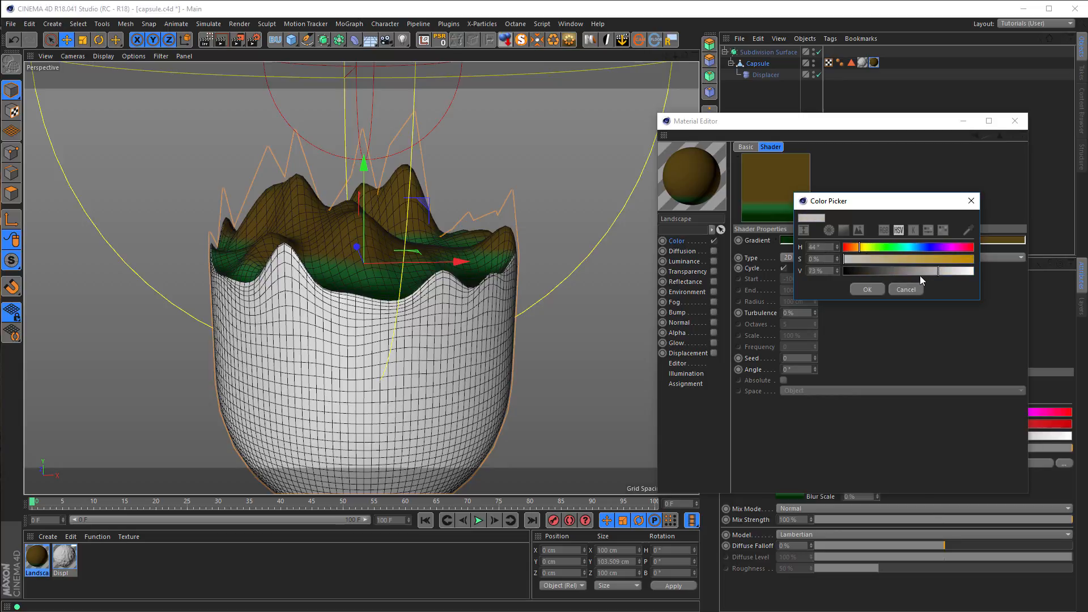
drag(919, 276, 912, 278)
click(868, 288)
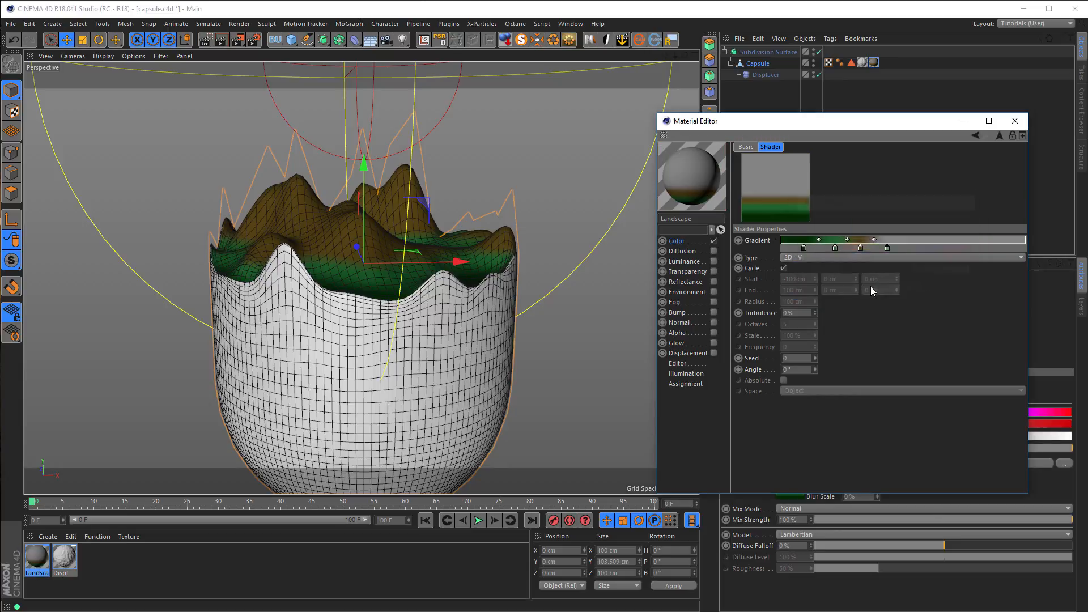
Move the gray knot further along the gradient and darken its gray.
drag(893, 250, 915, 249)
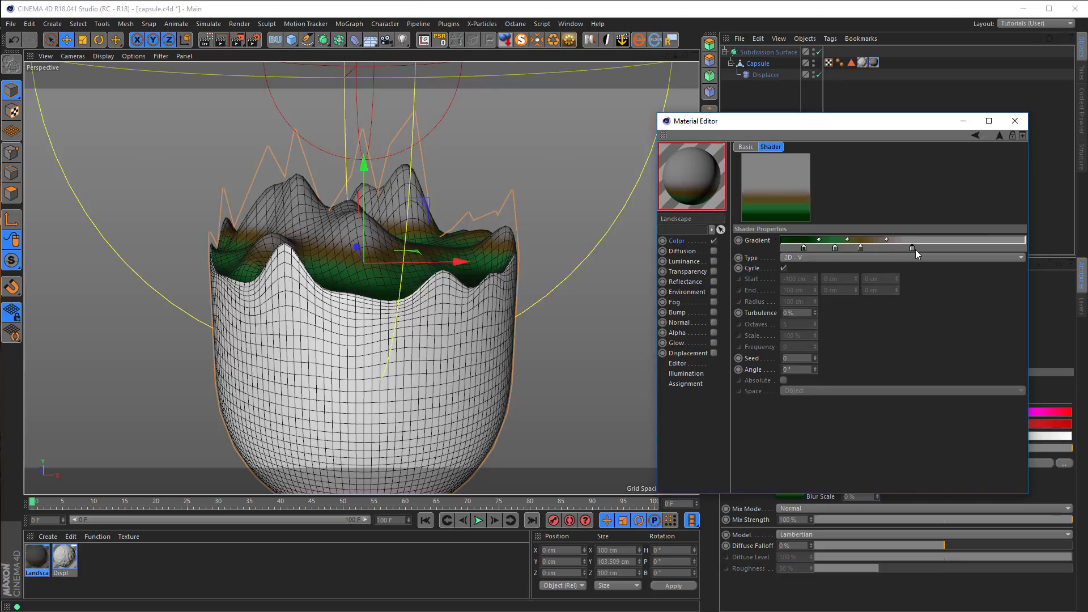
click(916, 249)
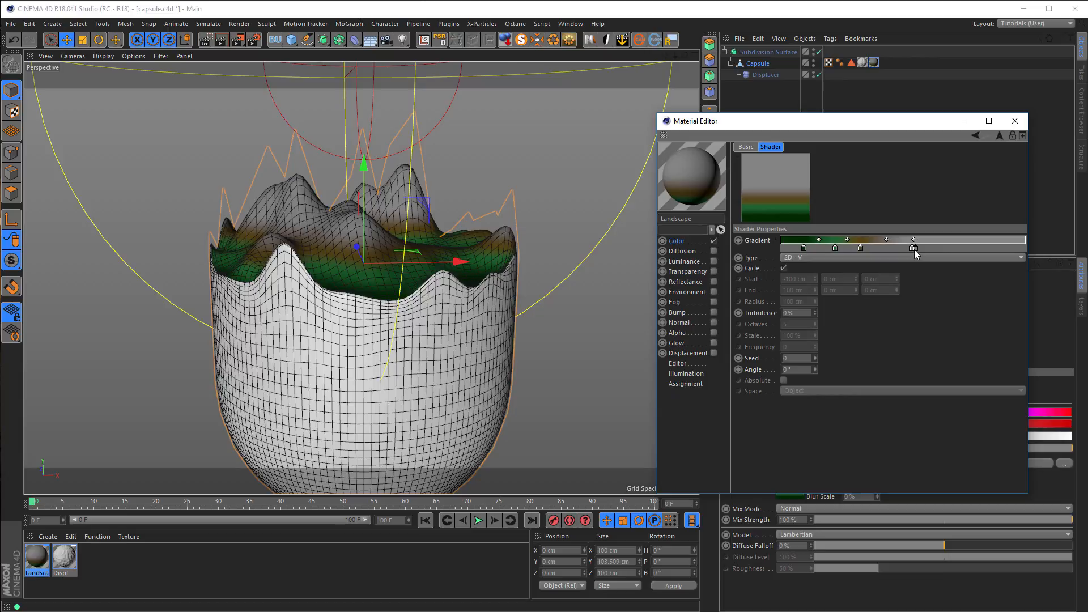
double_click(913, 248)
drag(934, 270, 923, 271)
click(894, 288)
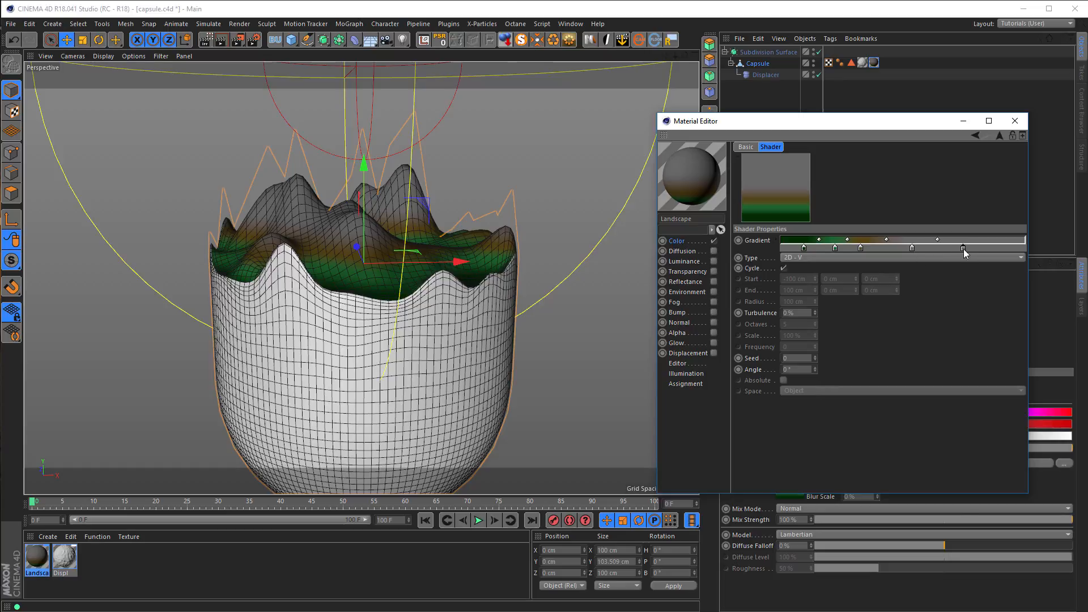
Recolor the gradient's last knot near-white and move it closer to the end of the gradient.
double_click(966, 250)
drag(1051, 271, 1042, 274)
click(952, 290)
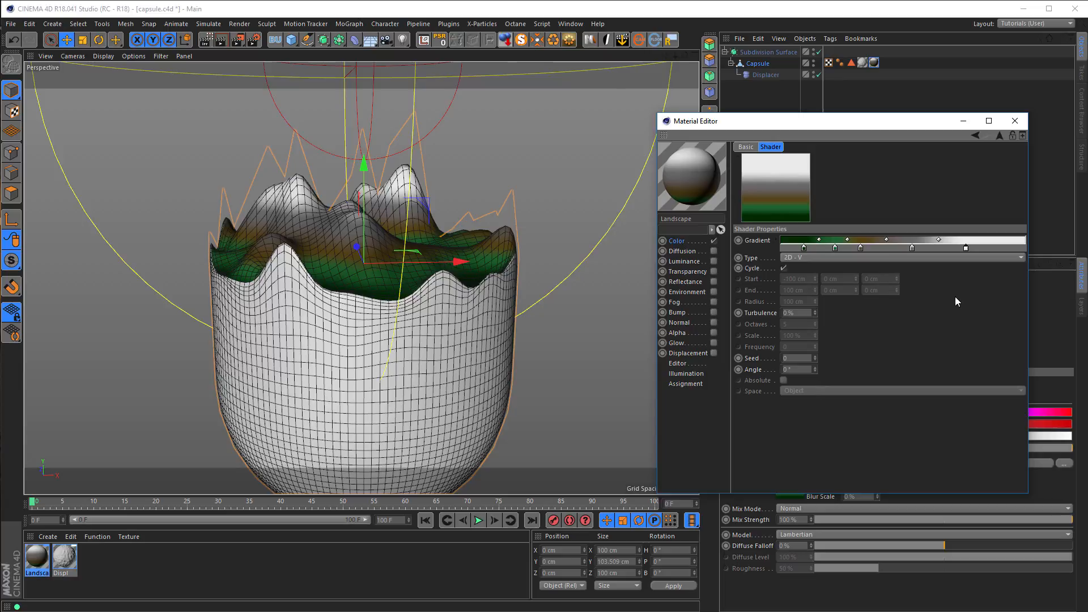
drag(966, 247, 980, 248)
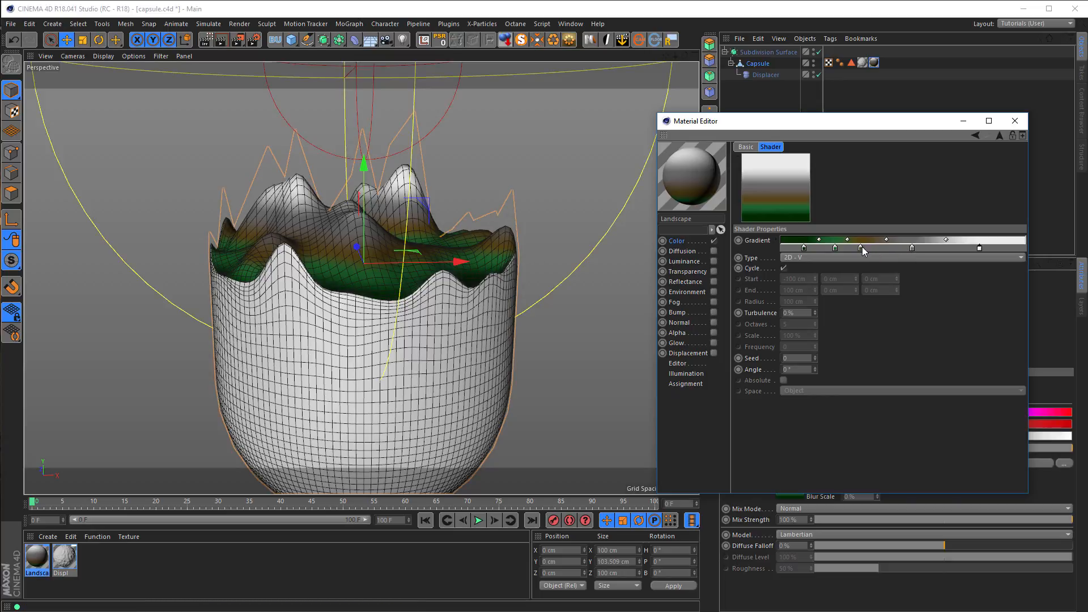
Shift the brown and lighter green knots toward the gradient's start and set its turbulence to 10%.
drag(861, 249, 854, 248)
drag(853, 248, 829, 248)
click(785, 313)
text(10)
key(Return)
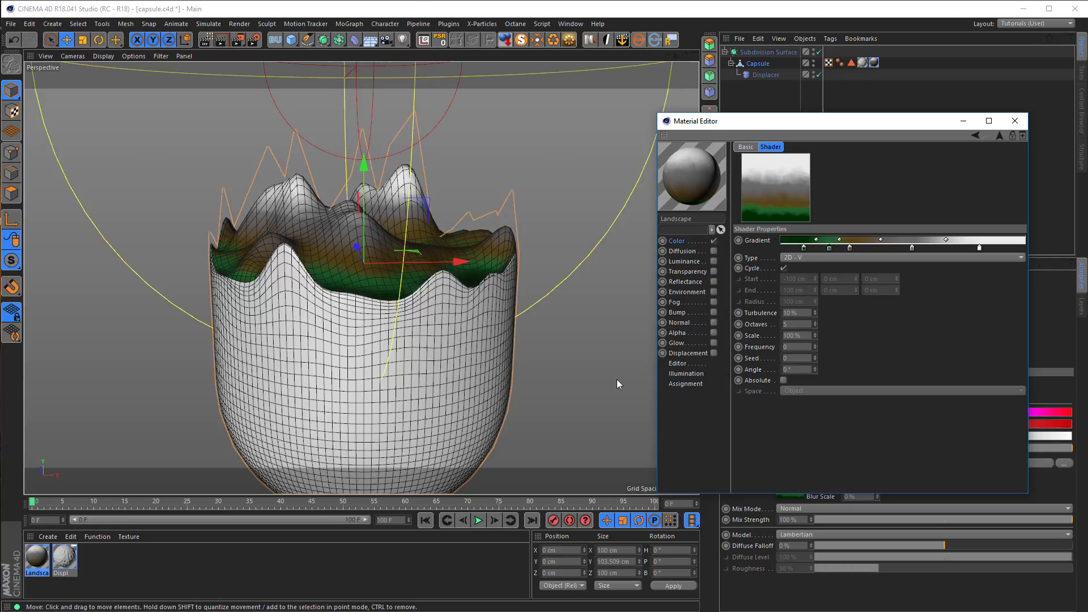
Preview the terrain in an interactive render region and enable Mix Textures on the Landscape texture tag.
click(1015, 122)
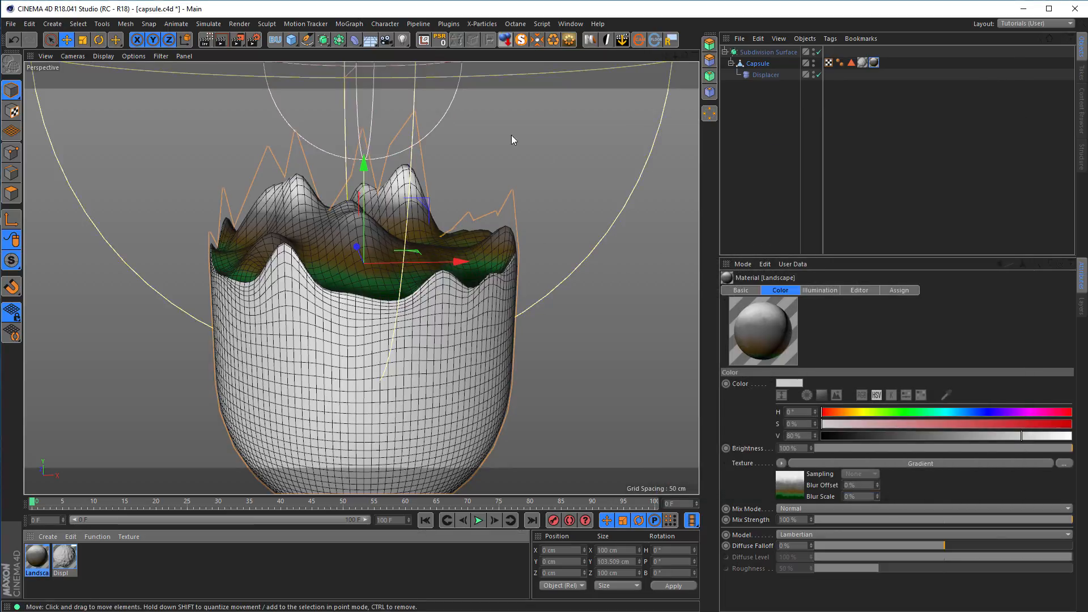
click(206, 40)
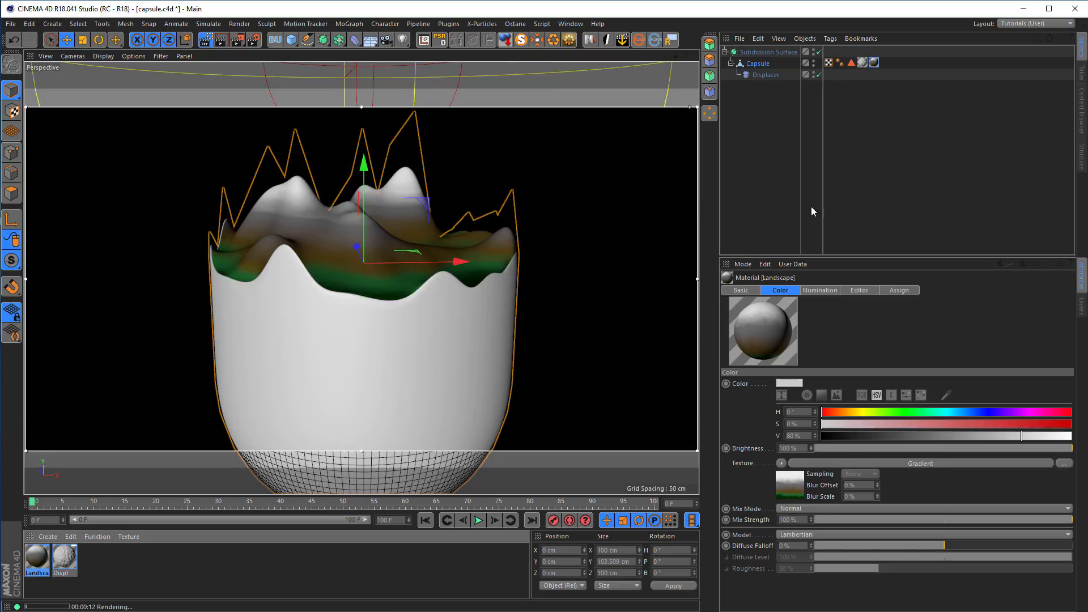
click(874, 63)
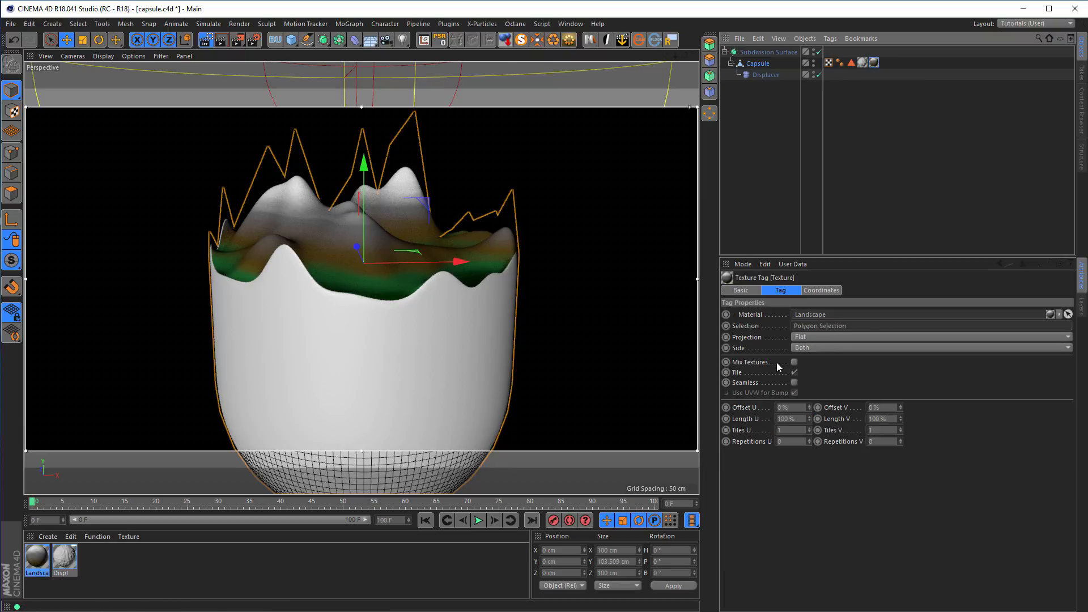
click(794, 361)
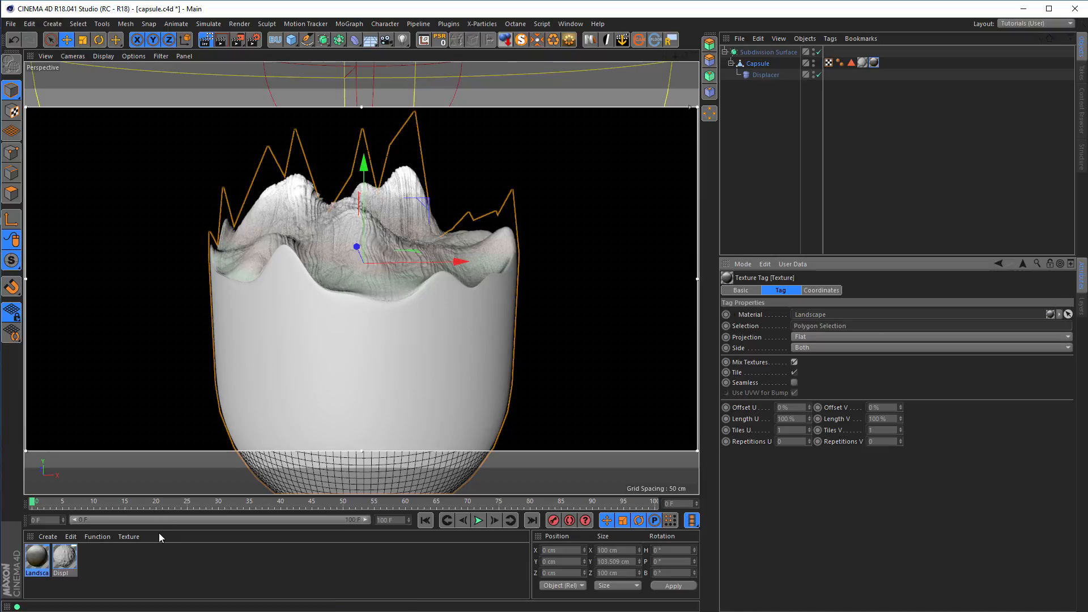
Place the Displ material before Landscape in the material list and disable its Color channel.
drag(73, 556, 37, 564)
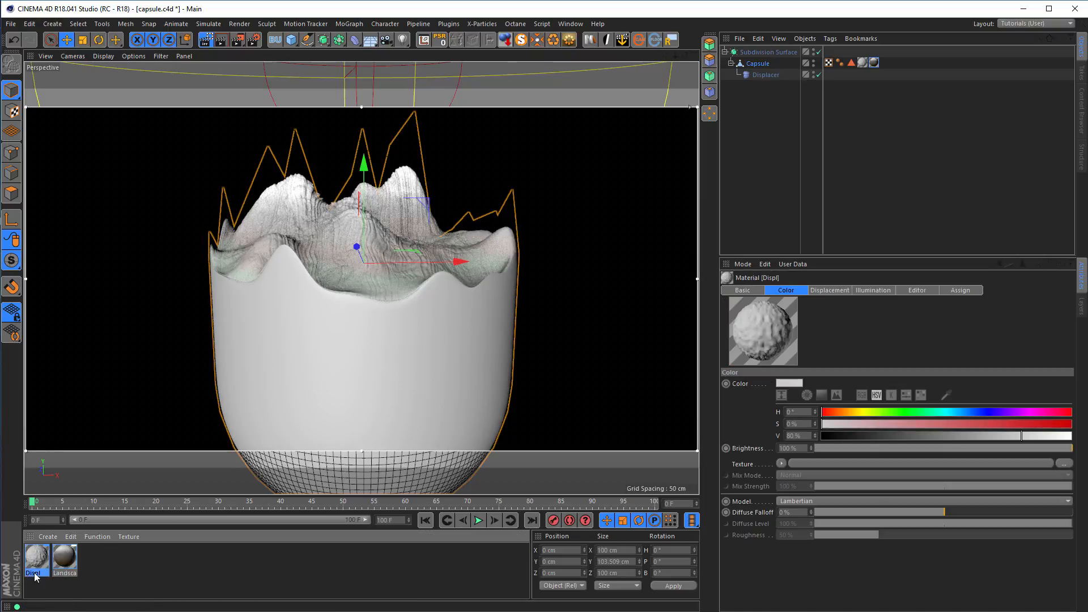
double_click(38, 564)
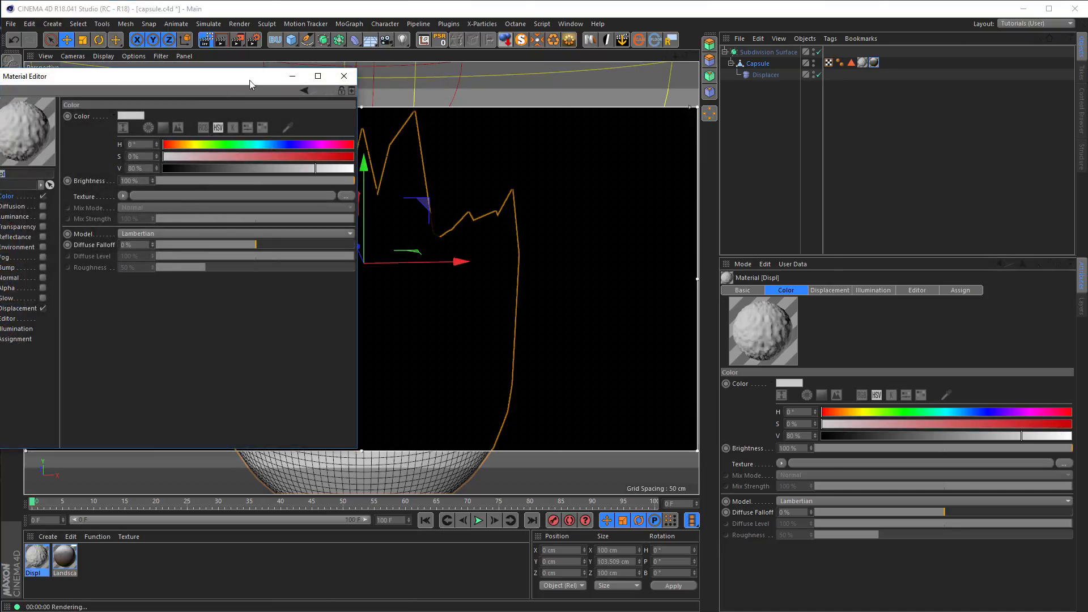
drag(249, 79, 841, 177)
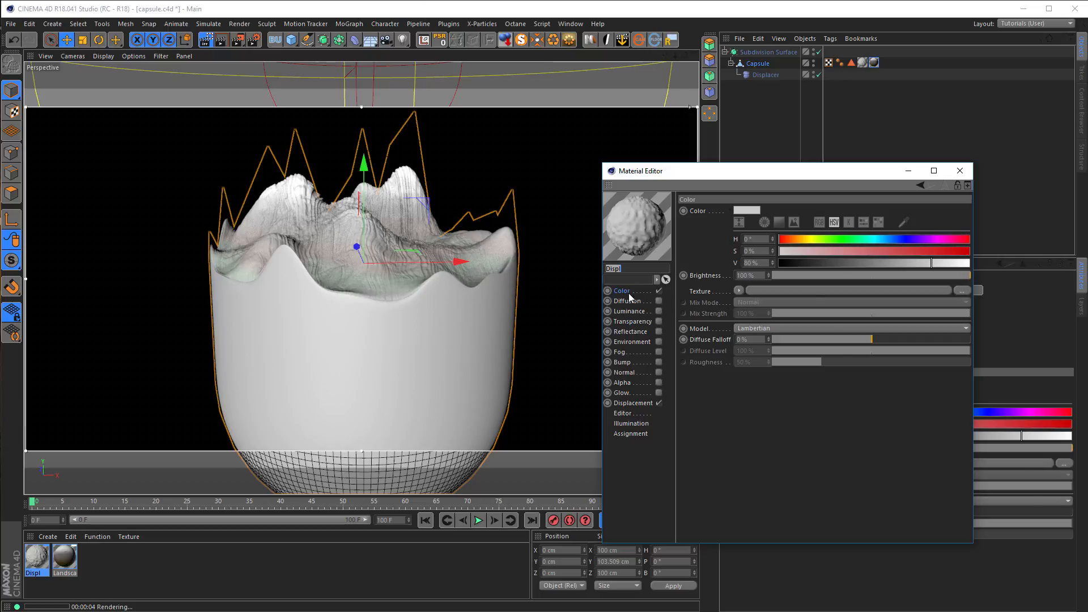
click(659, 290)
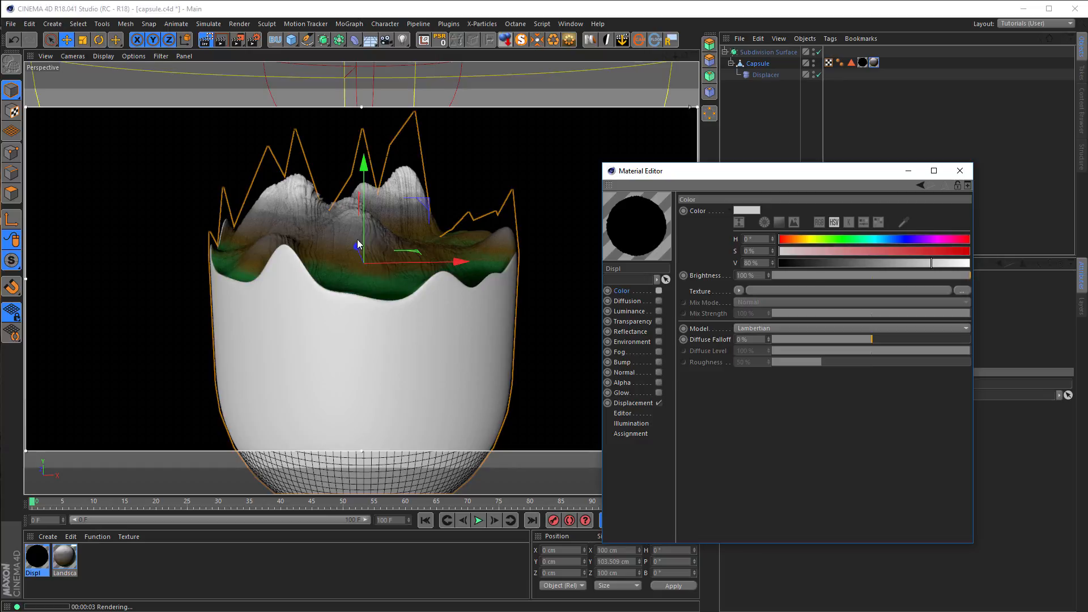
click(959, 171)
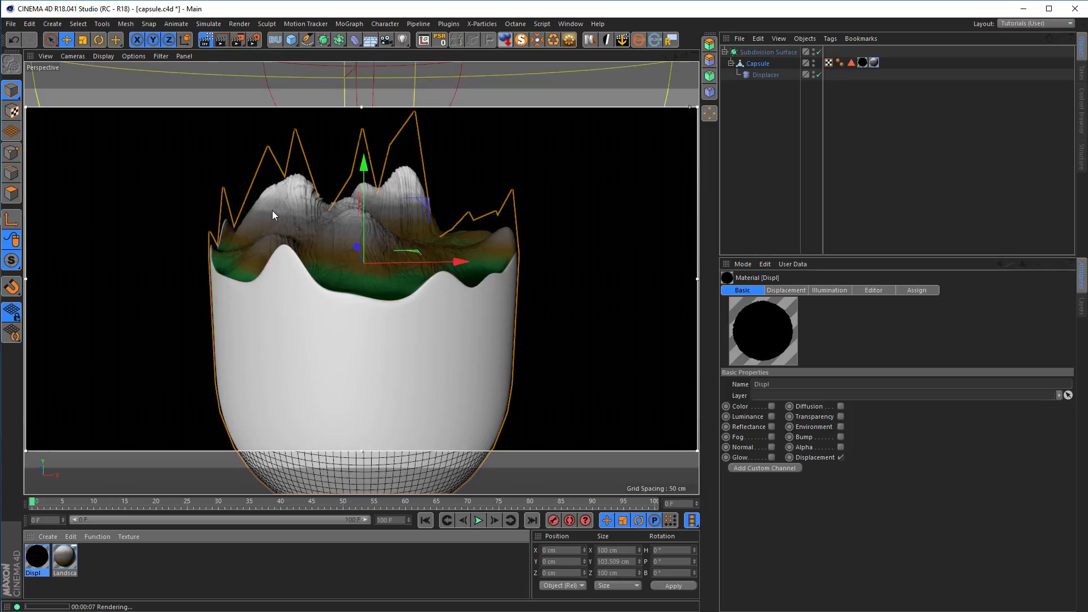
Reopen the Landscape material's color gradient and move its gray knot slightly toward the end.
double_click(64, 558)
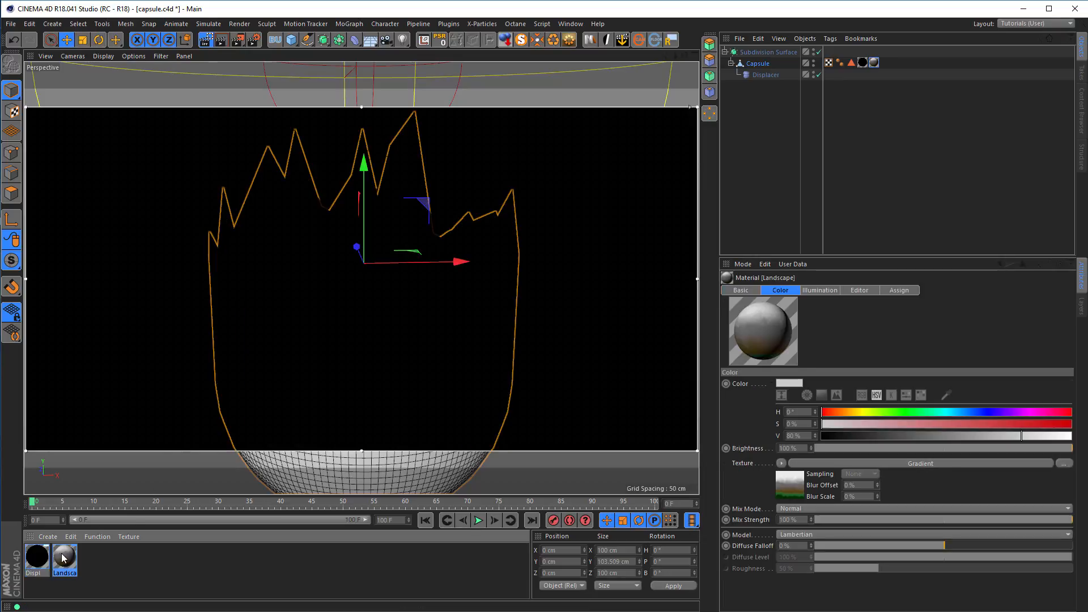
drag(231, 83, 902, 157)
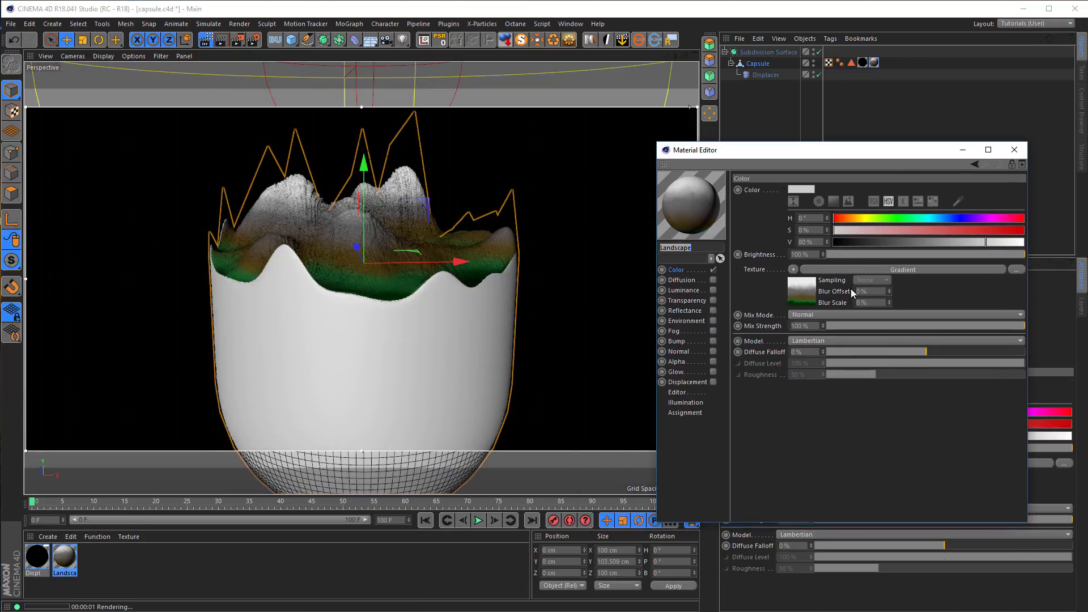
click(813, 298)
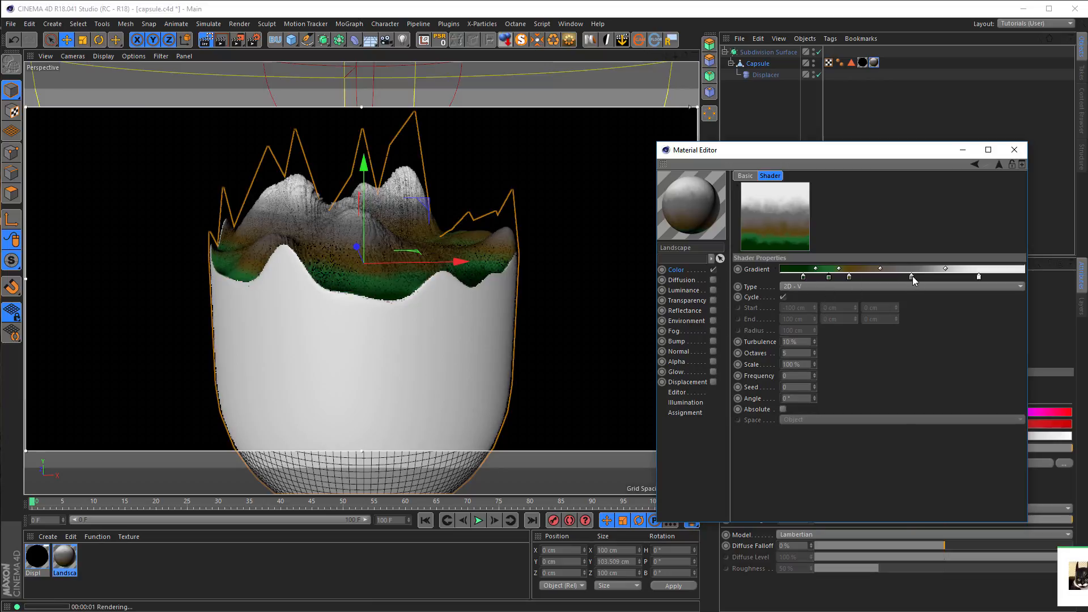
drag(912, 277, 918, 276)
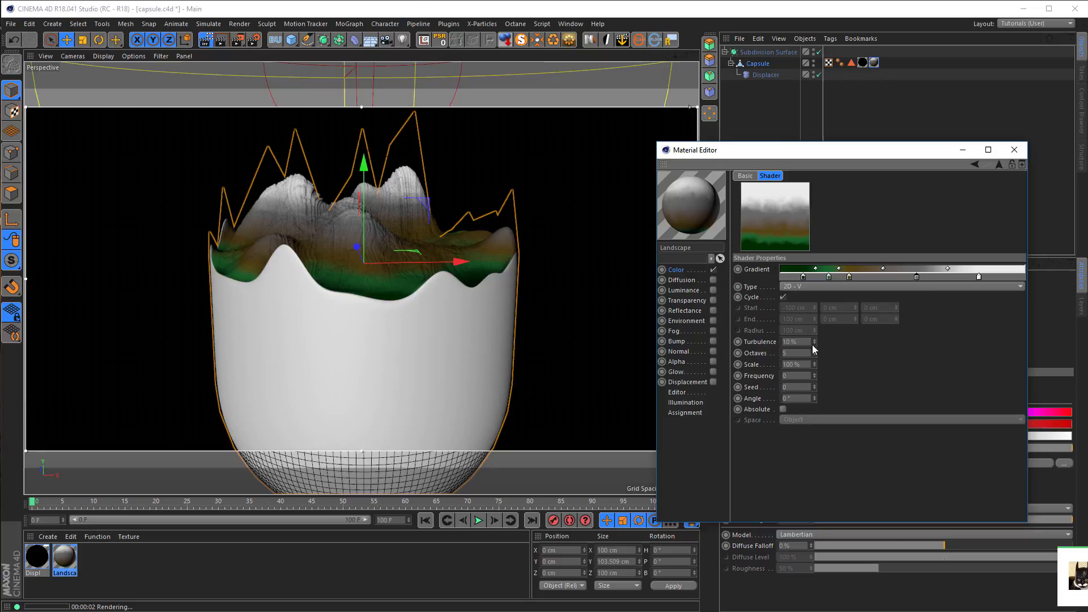
Set the gradient's turbulence scale to 200% and move the near-white knot to the end of the gradient.
click(803, 363)
text(200)
key(Return)
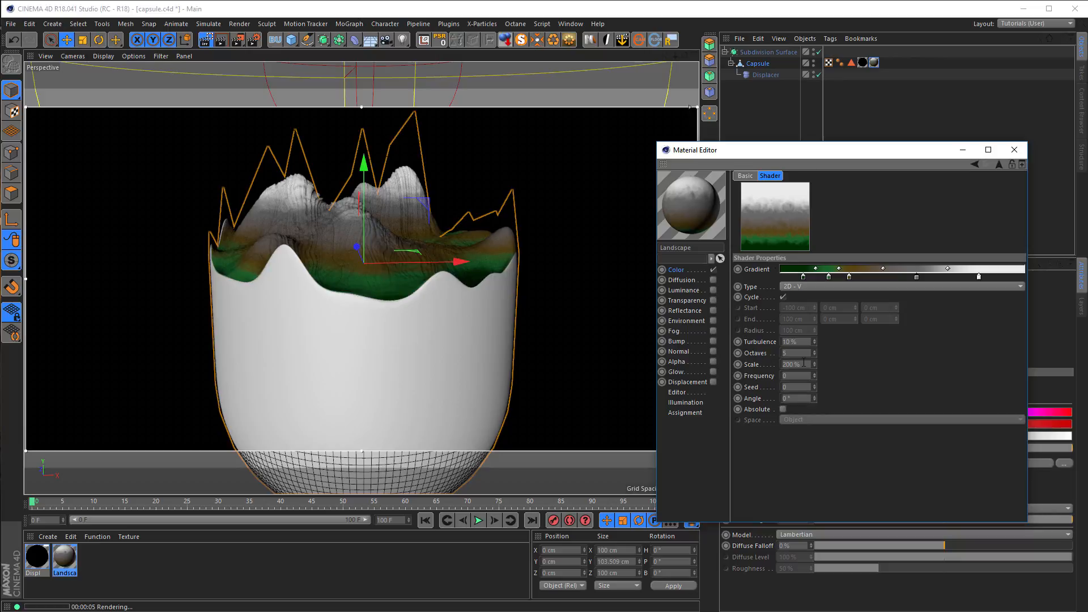
drag(974, 276, 1025, 279)
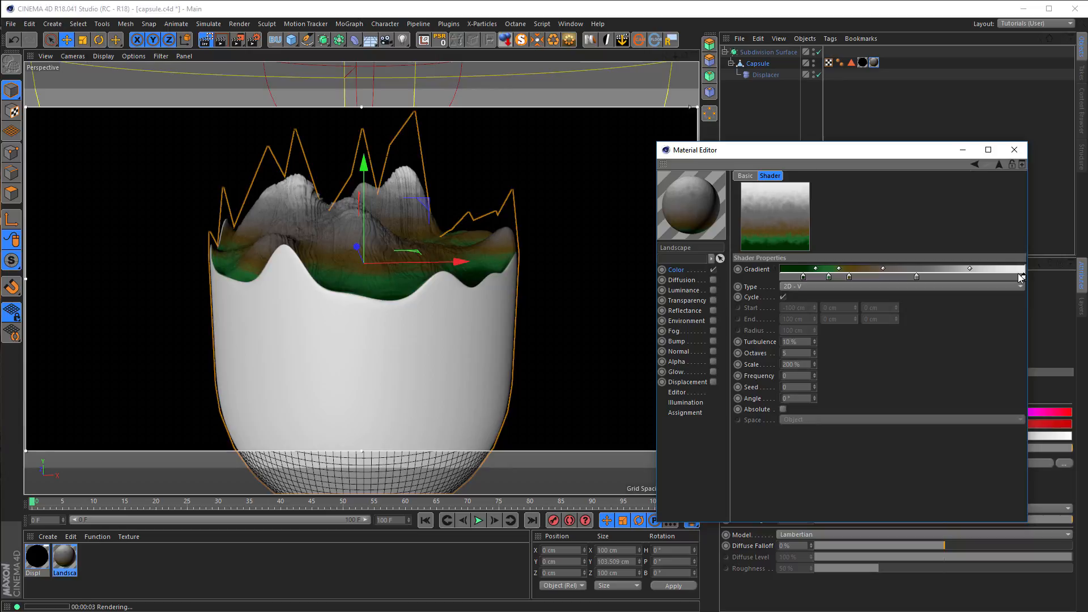
click(1016, 151)
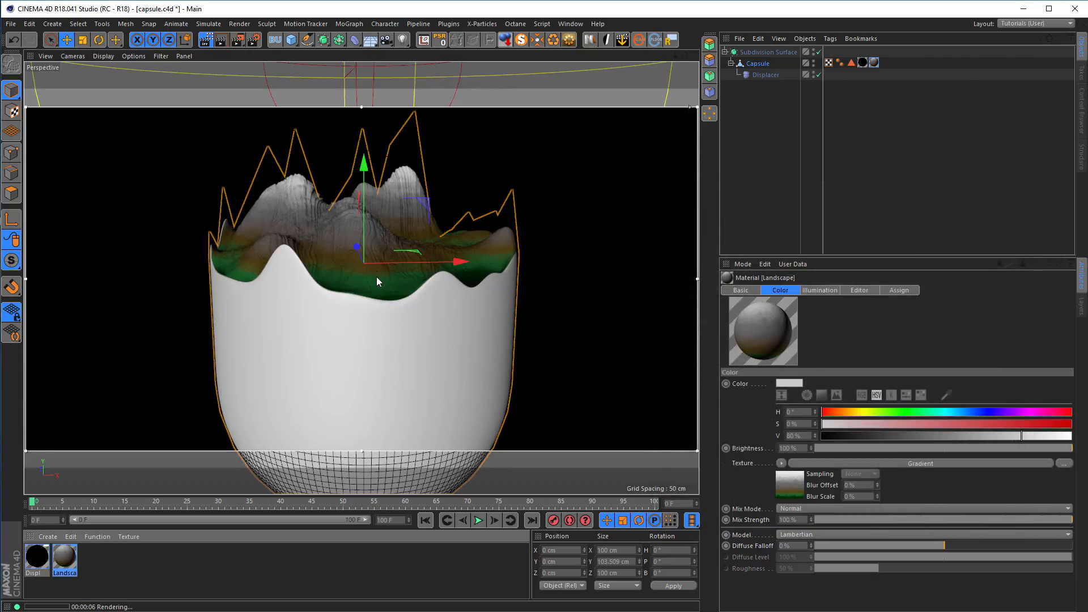
Frame the whole capsule in the perspective view and preview its landscape and shell in the interactive render region.
scroll(341, 322, down, 3)
alt+middle_drag(340, 321, 339, 266)
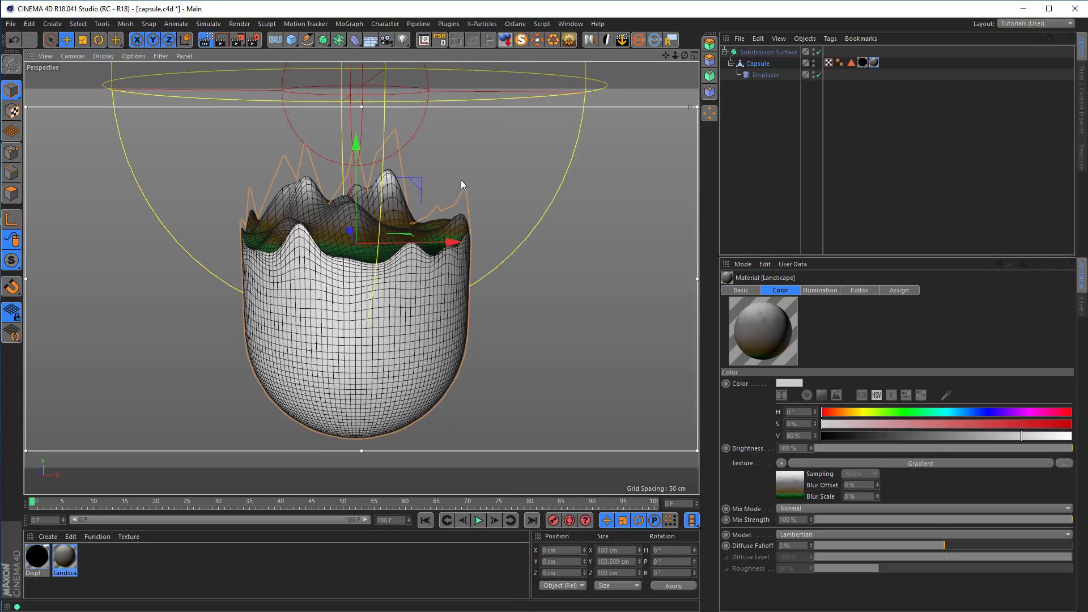
key(ctrl+r)
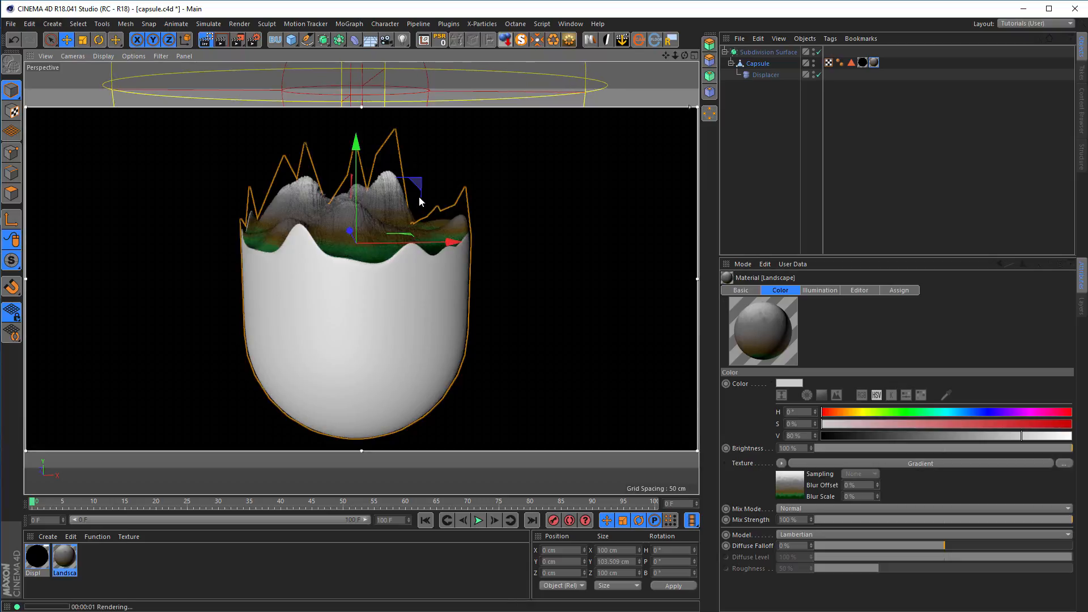
mouse_move(364, 295)
alt+middle_down()
mouse_move(375, 283)
mouse_move(364, 299)
alt+middle_up()
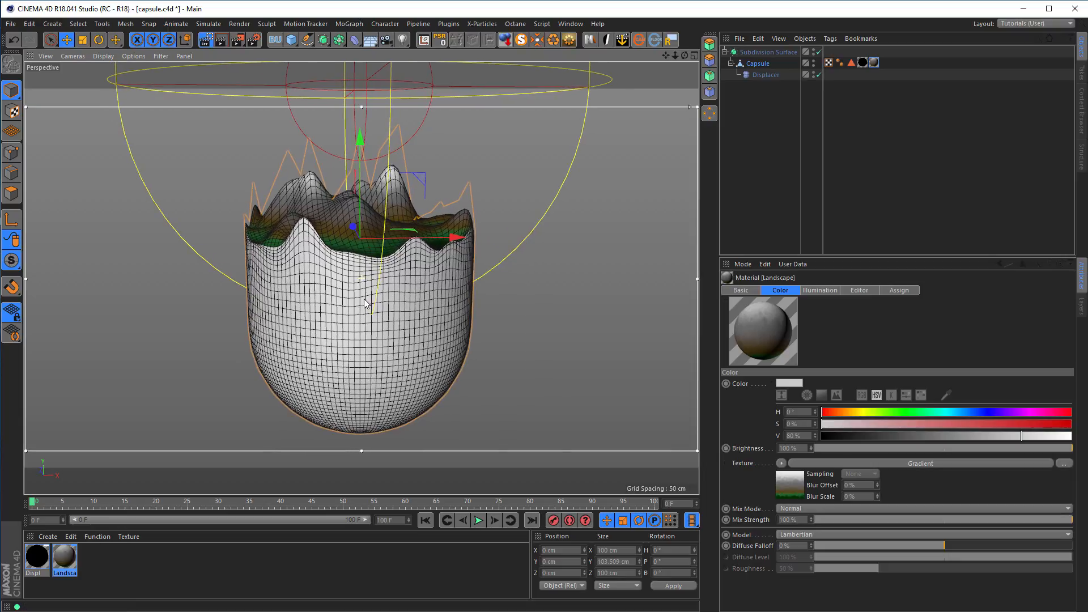
key(ctrl+r)
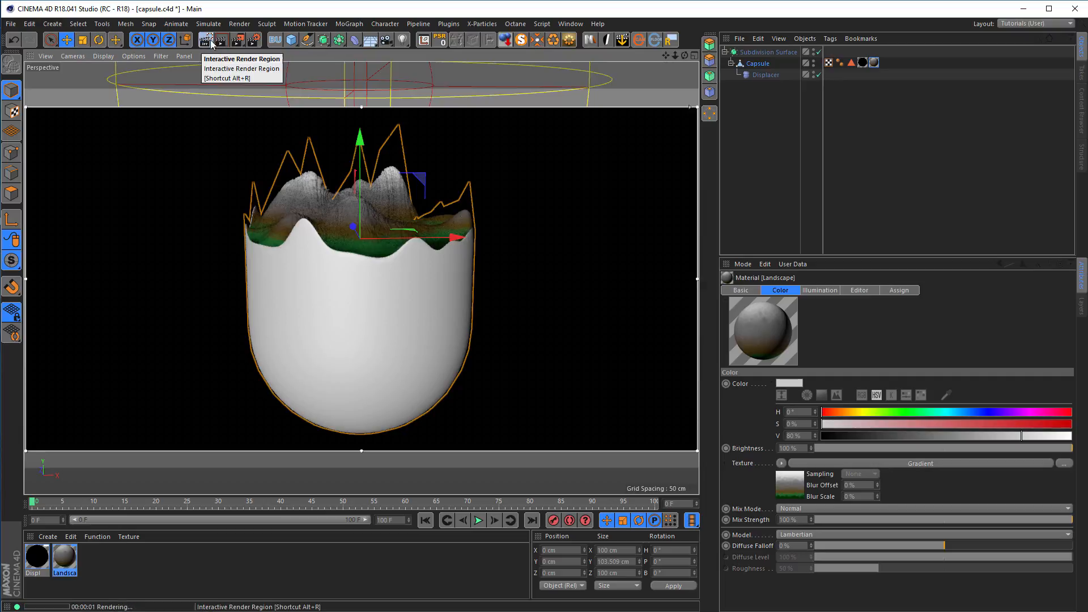
Add the Nikomedias Scene Rig Pro to the scene and open its Background & Floor settings with the Right view maximized.
click(590, 41)
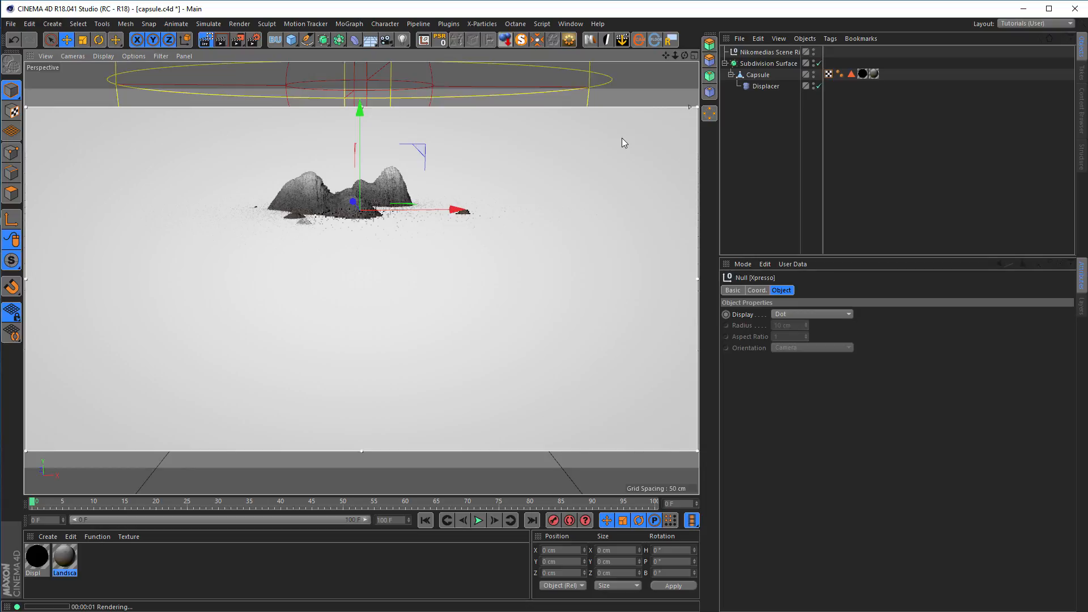
middle_click(546, 262)
middle_click(296, 377)
alt+middle_drag(357, 342, 205, 295)
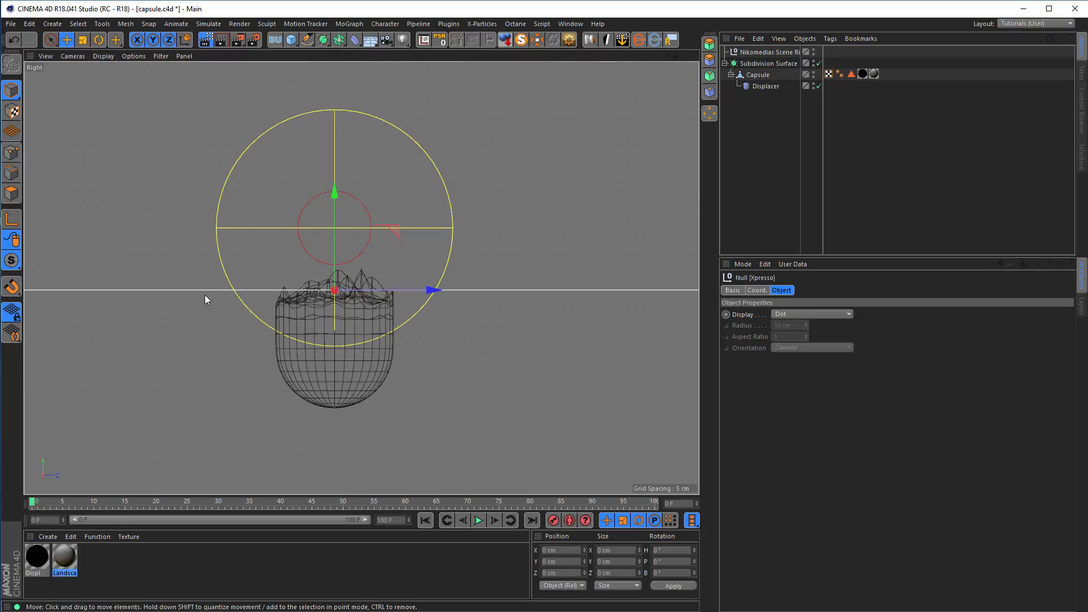
click(769, 53)
click(1009, 290)
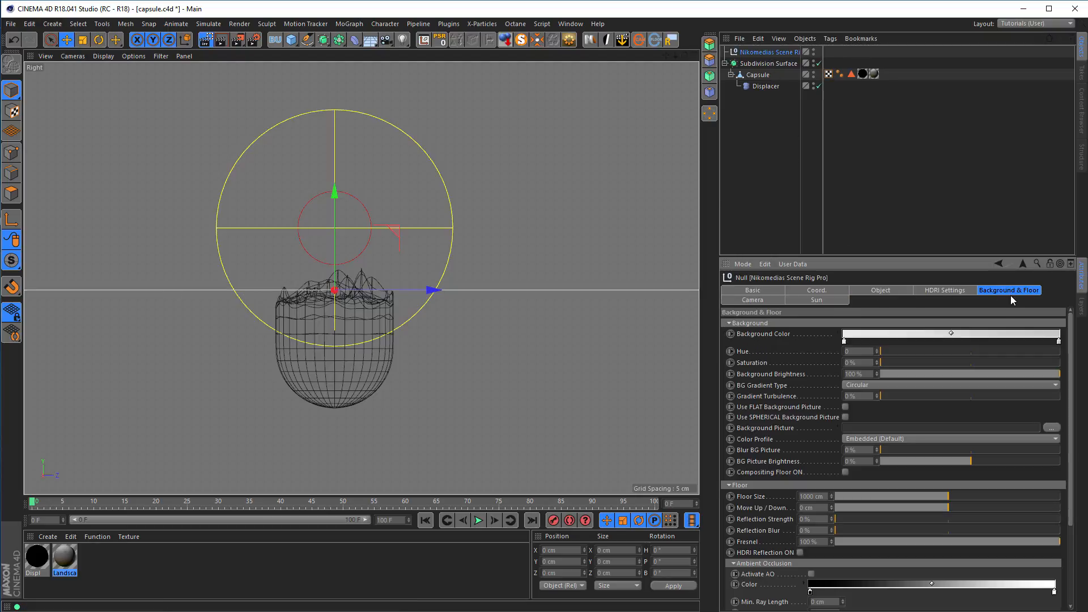
Lower the scene rig's floor to about -108 cm so it sits below the capsule.
scroll(1075, 350, down, 1)
scroll(1075, 349, down, 4)
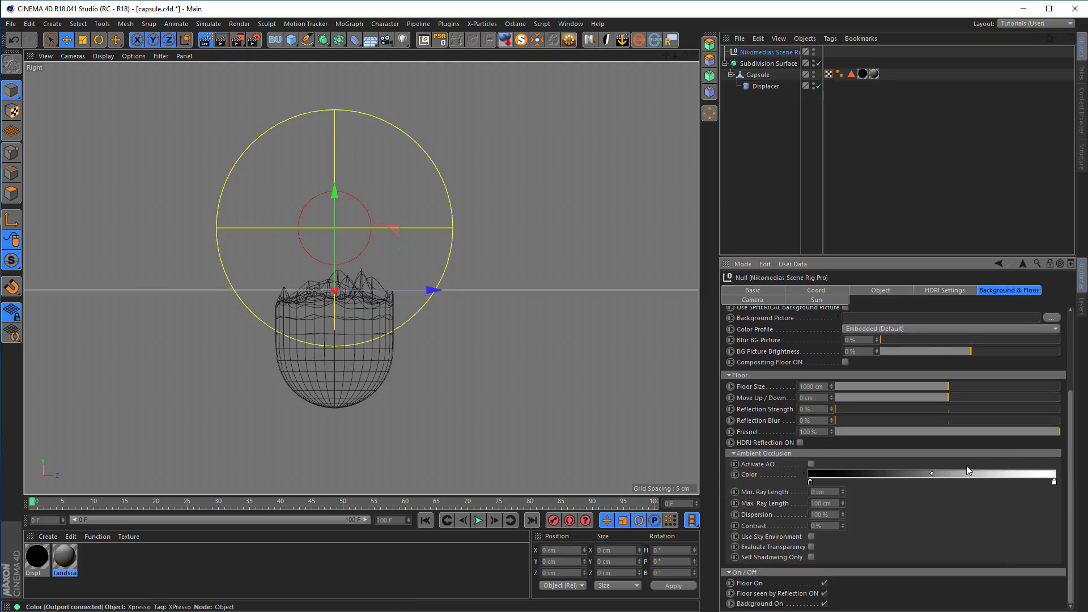
drag(832, 398, 831, 460)
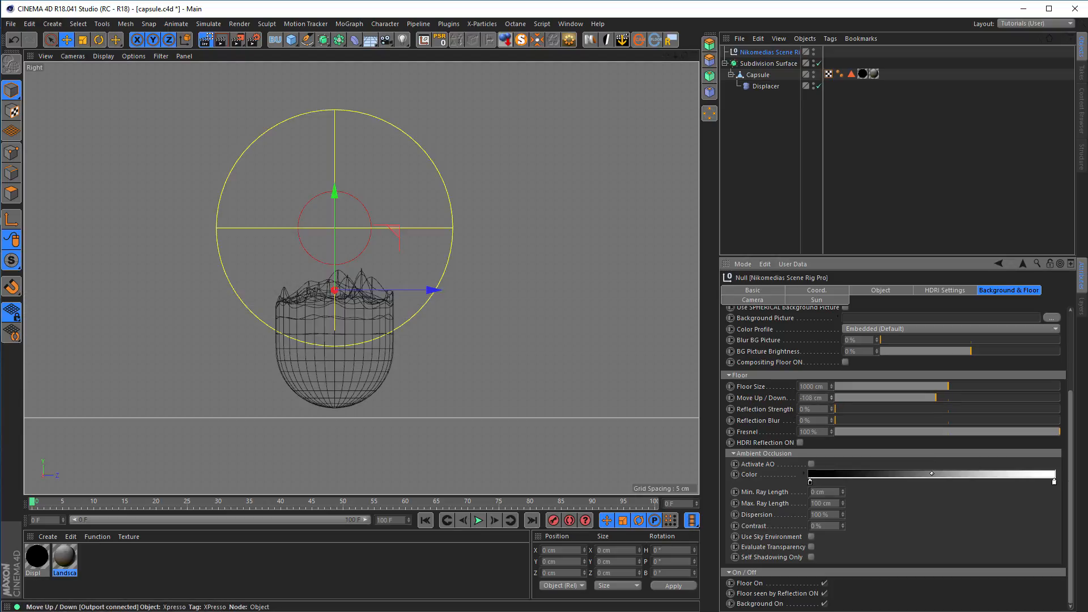
Render the perspective view to check the capsule above the floor.
middle_click(495, 264)
middle_click(280, 204)
key(ctrl+r)
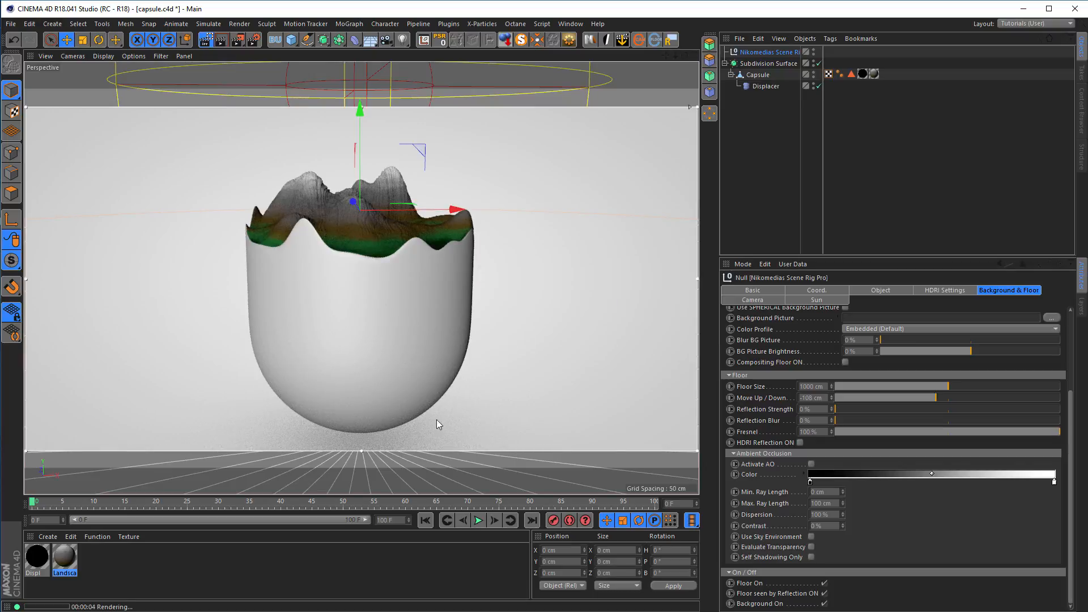
key(ctrl+r)
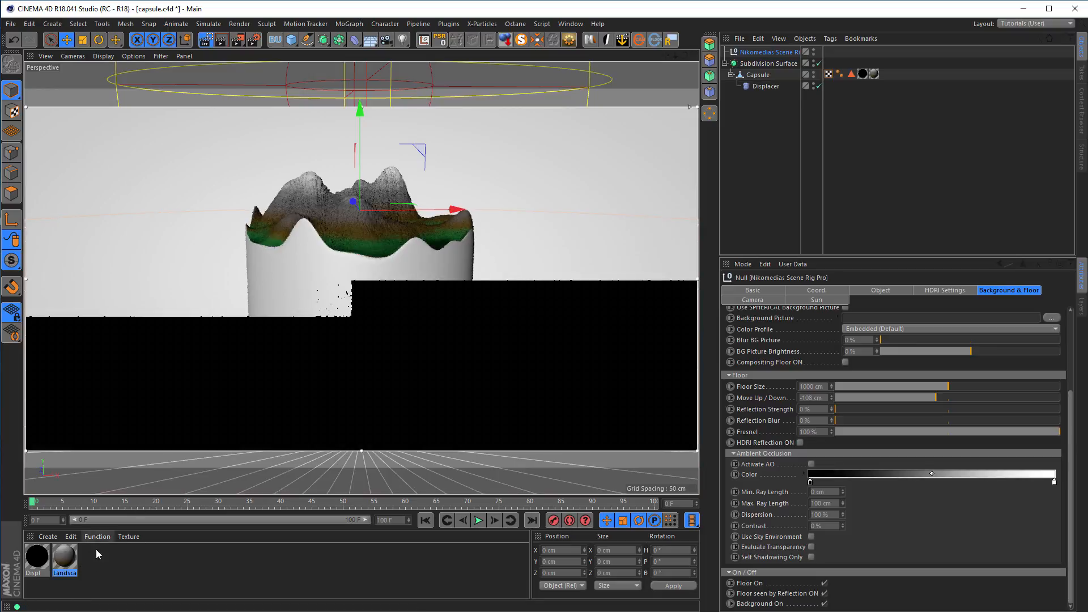
Enable Reflectance on the Displ material and give its layer a Dielectric Fresnel with the Asphalt preset.
double_click(36, 557)
drag(206, 83, 901, 171)
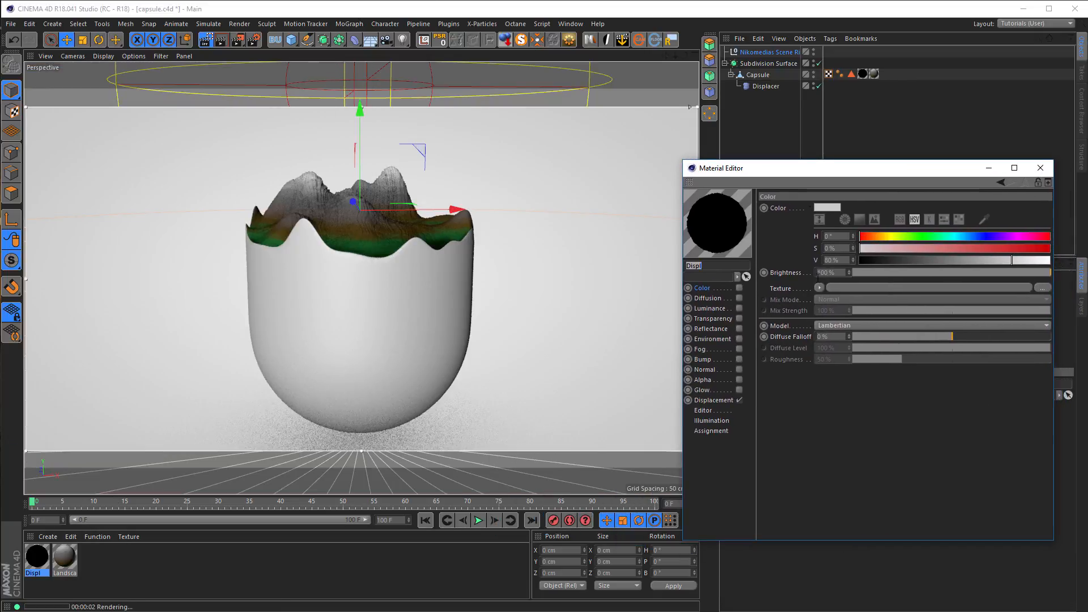
click(739, 329)
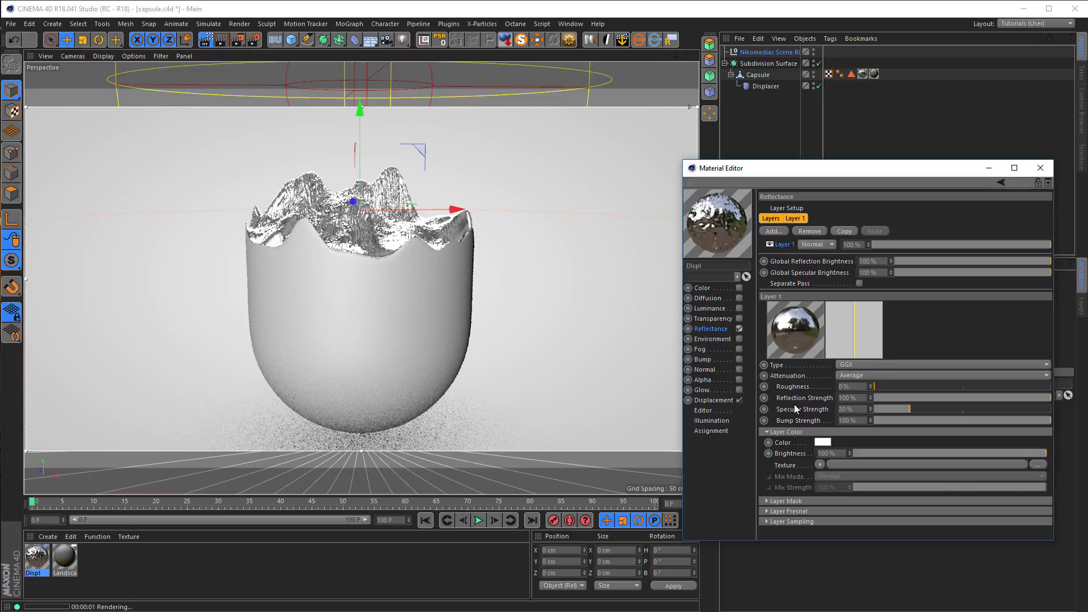
click(805, 511)
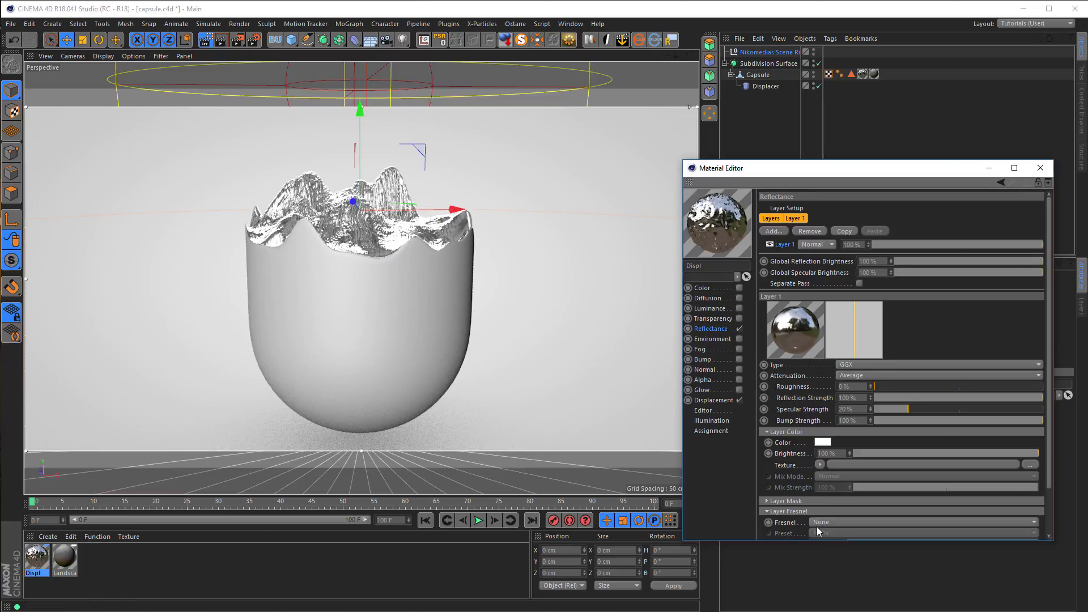
drag(817, 540, 819, 585)
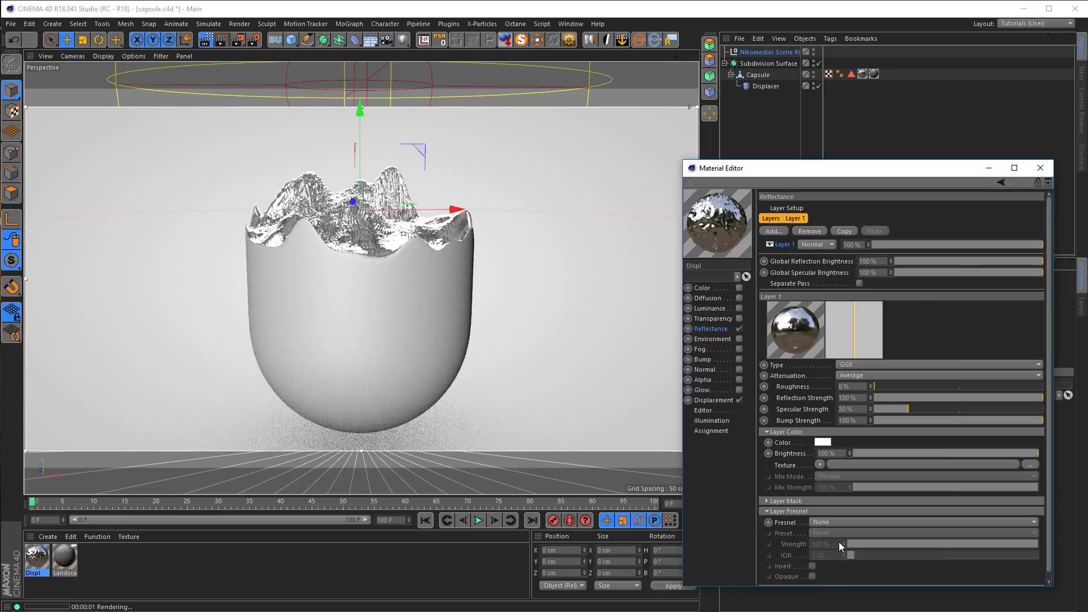
click(843, 521)
click(845, 544)
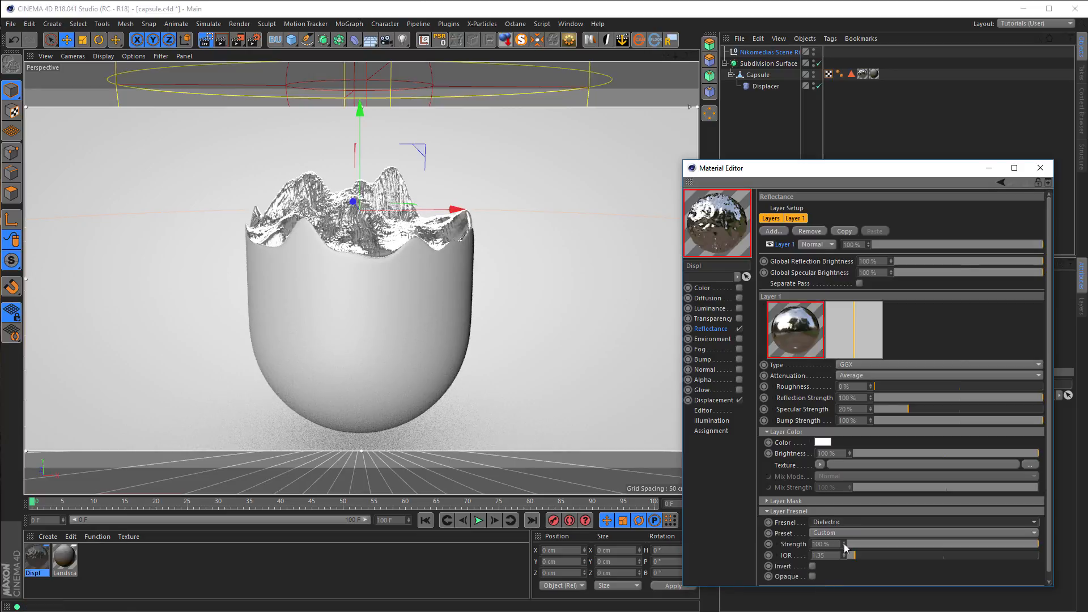
click(842, 532)
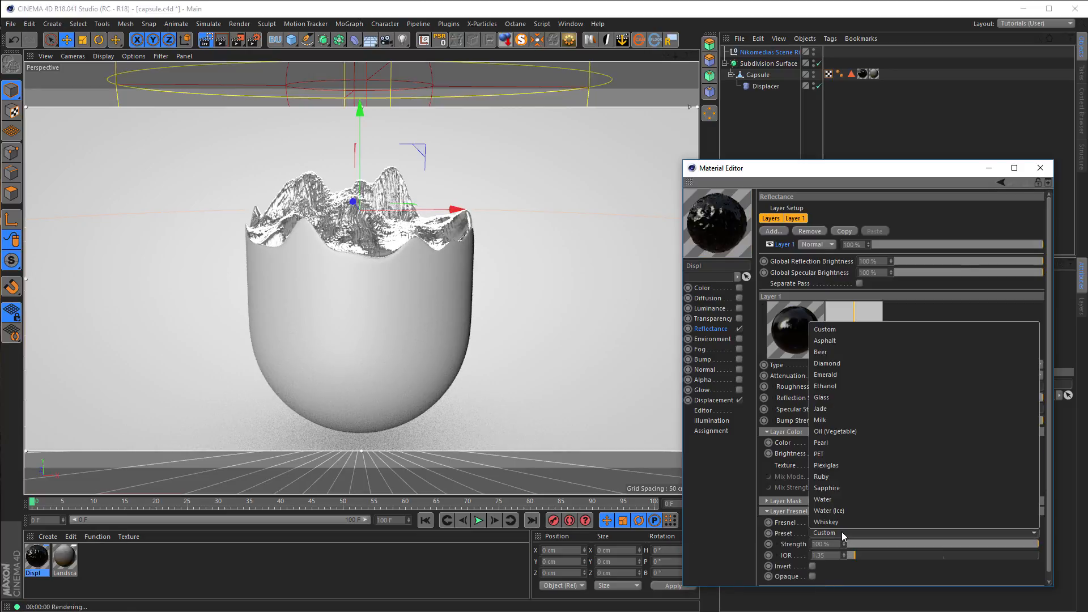
click(851, 340)
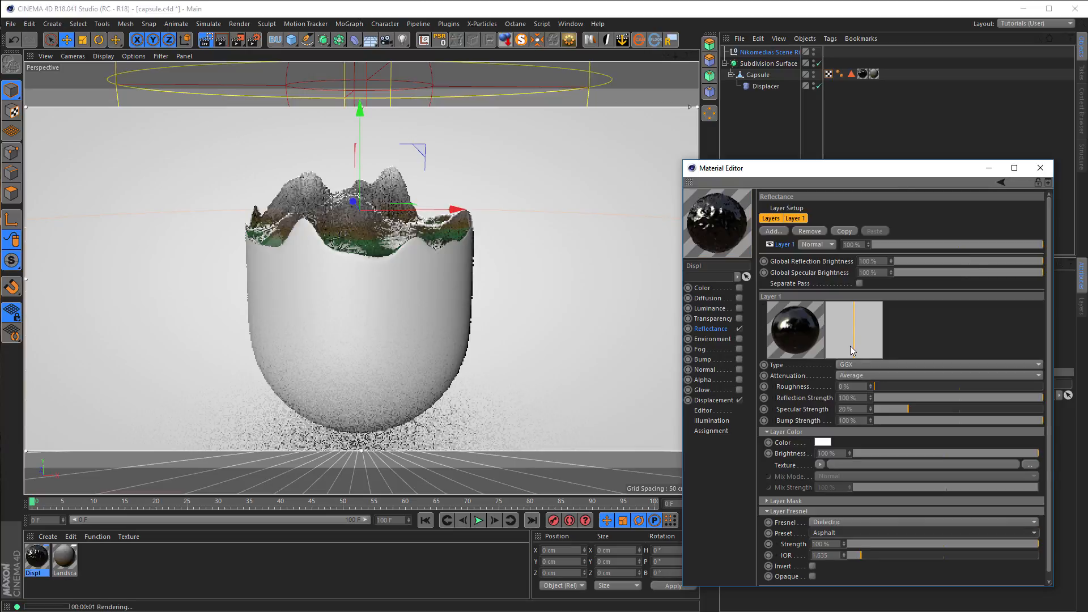
Set the Displ reflectance layer's roughness to 34%, reflection strength to 42% and specular strength to 0%.
alt+right_drag(380, 206, 436, 208)
alt+middle_drag(427, 219, 439, 220)
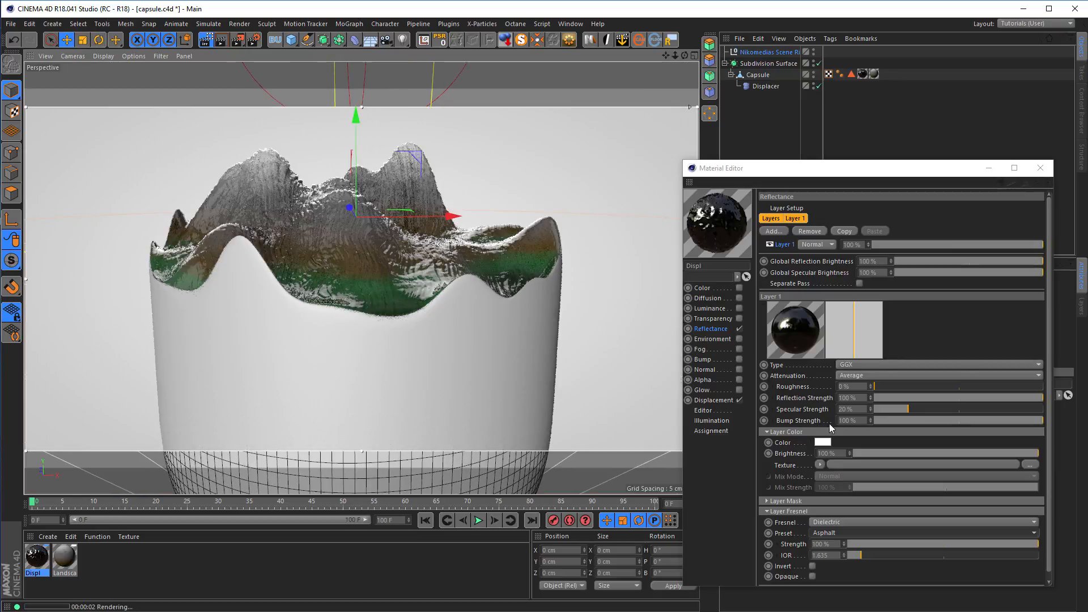
drag(895, 387, 945, 398)
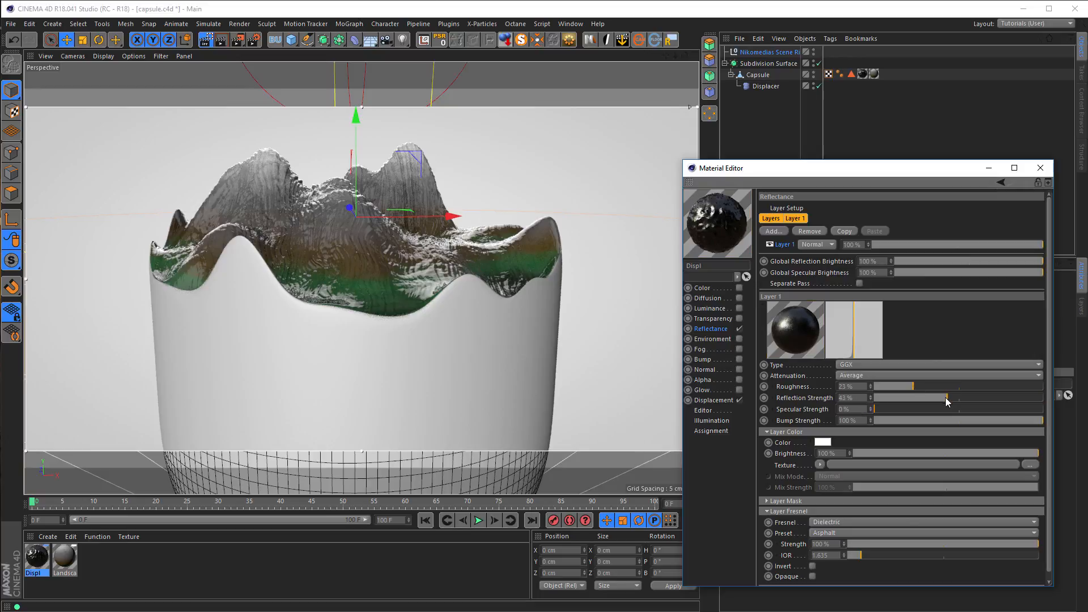
click(936, 386)
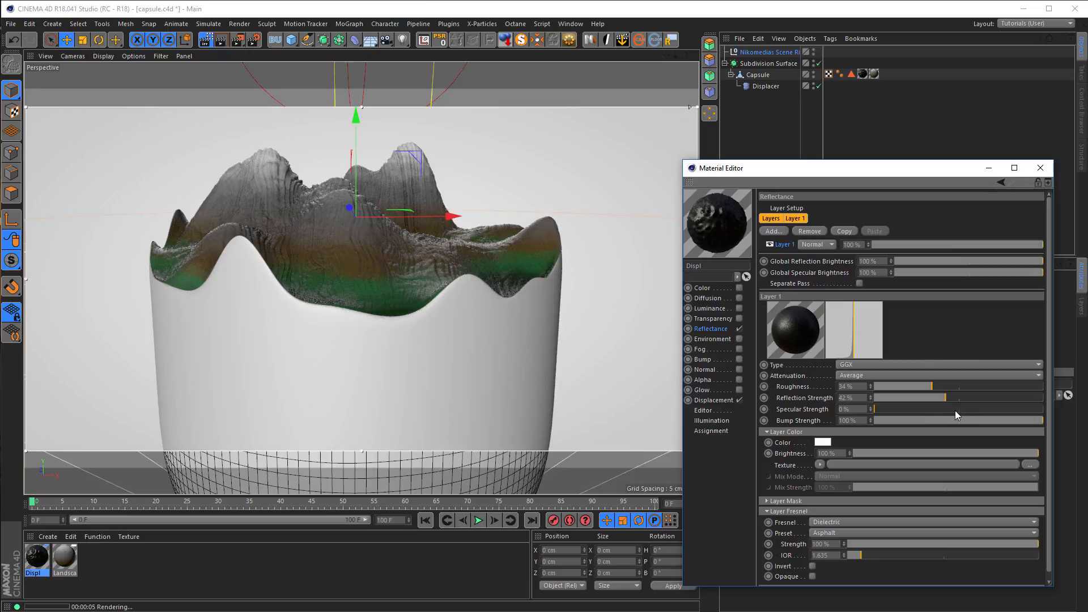
Copy the gradient texture from the Landscape material's Color channel and disable that channel.
click(64, 557)
drag(813, 168, 792, 119)
click(717, 265)
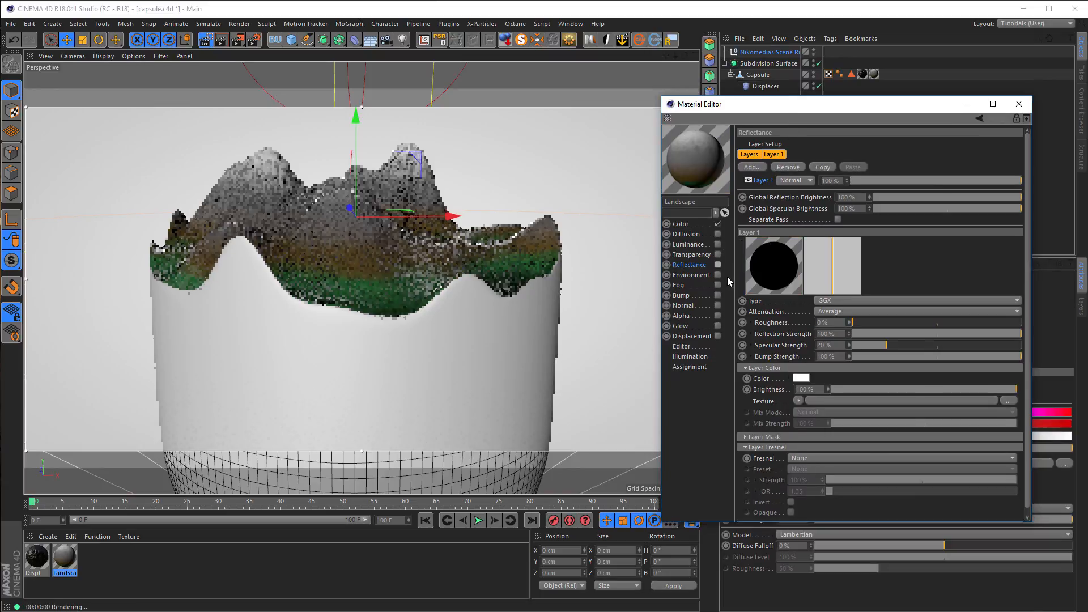
click(685, 227)
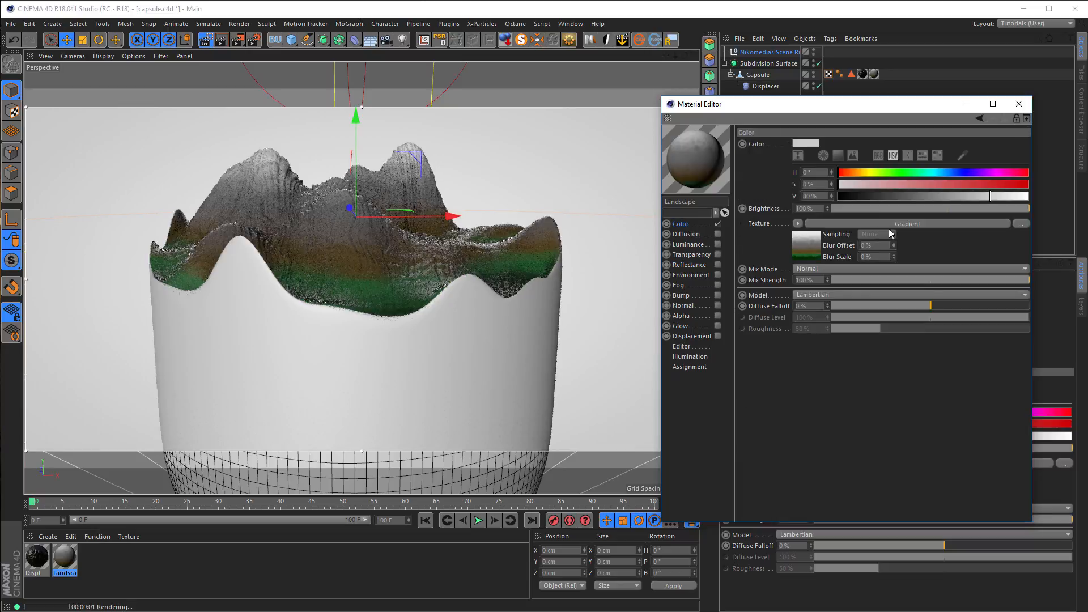
right_click(762, 224)
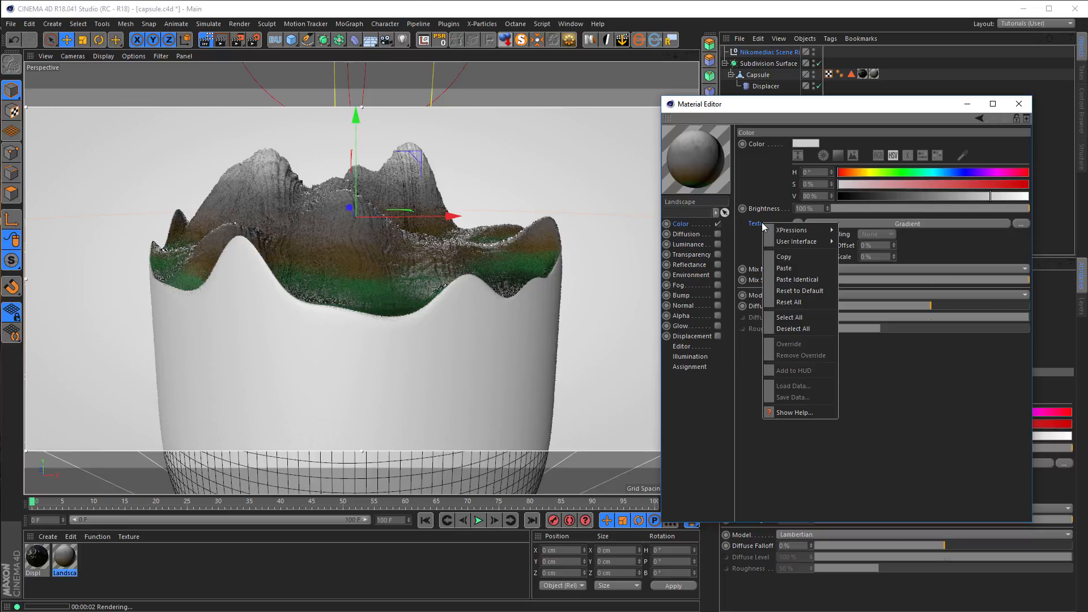
click(789, 258)
click(718, 225)
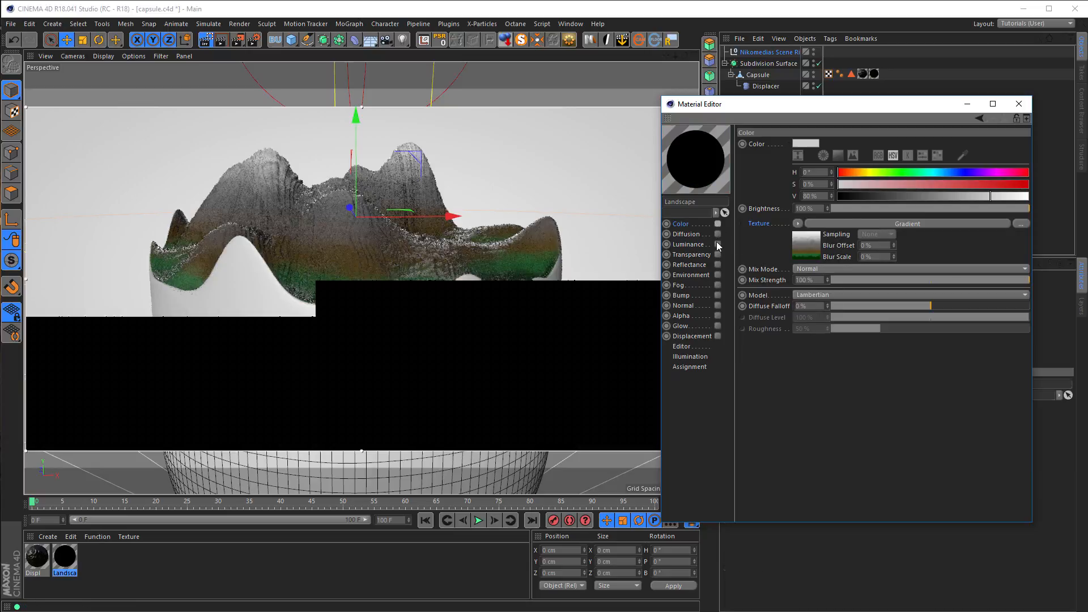
Enable the Landscape material's Luminance channel and paste the copied gradient as its texture.
click(716, 245)
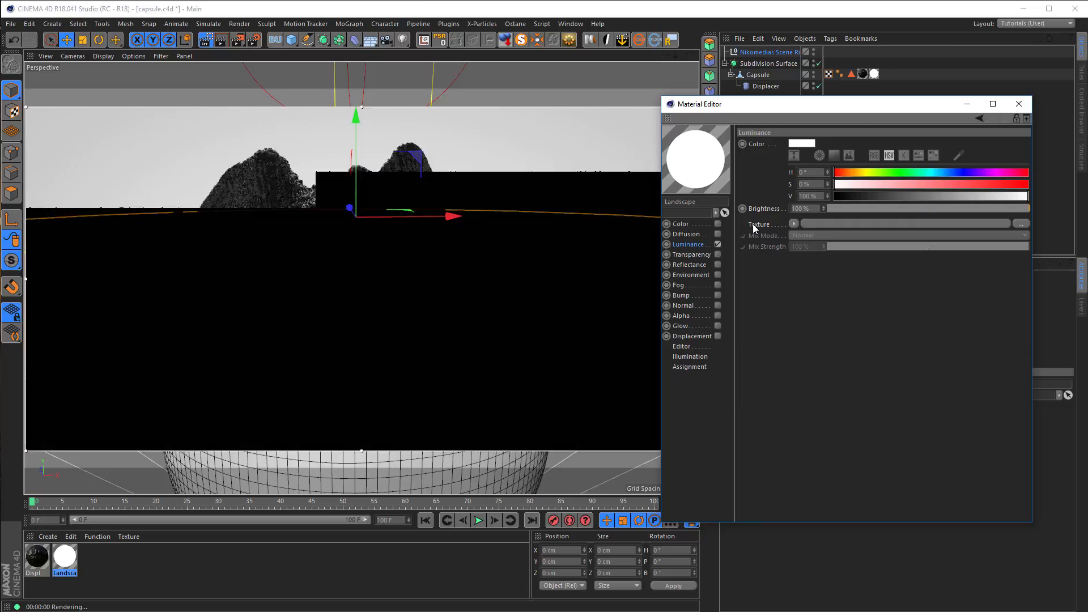
right_click(759, 224)
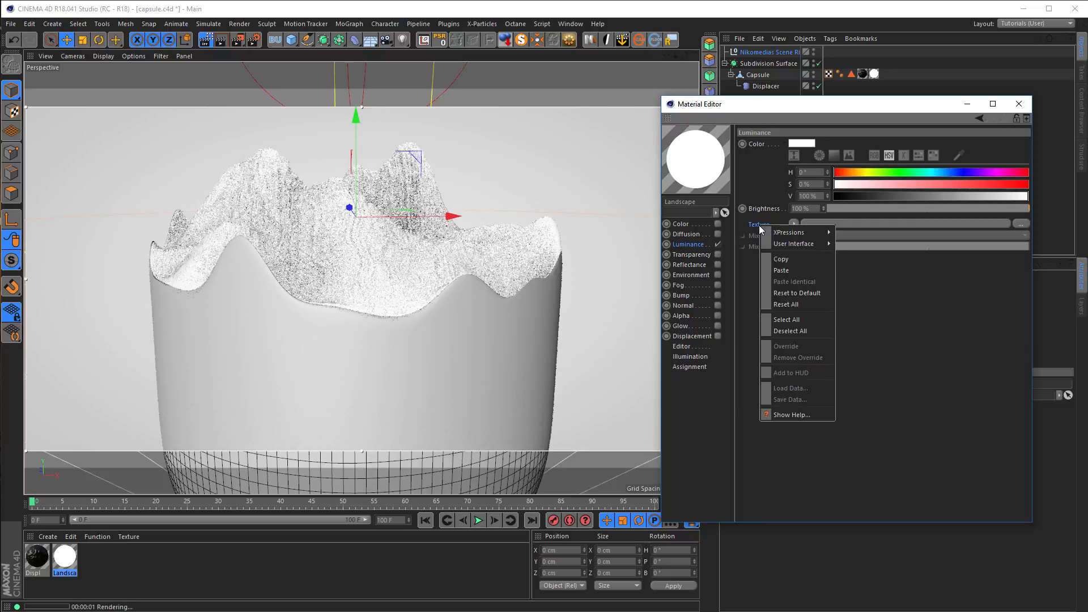
click(788, 270)
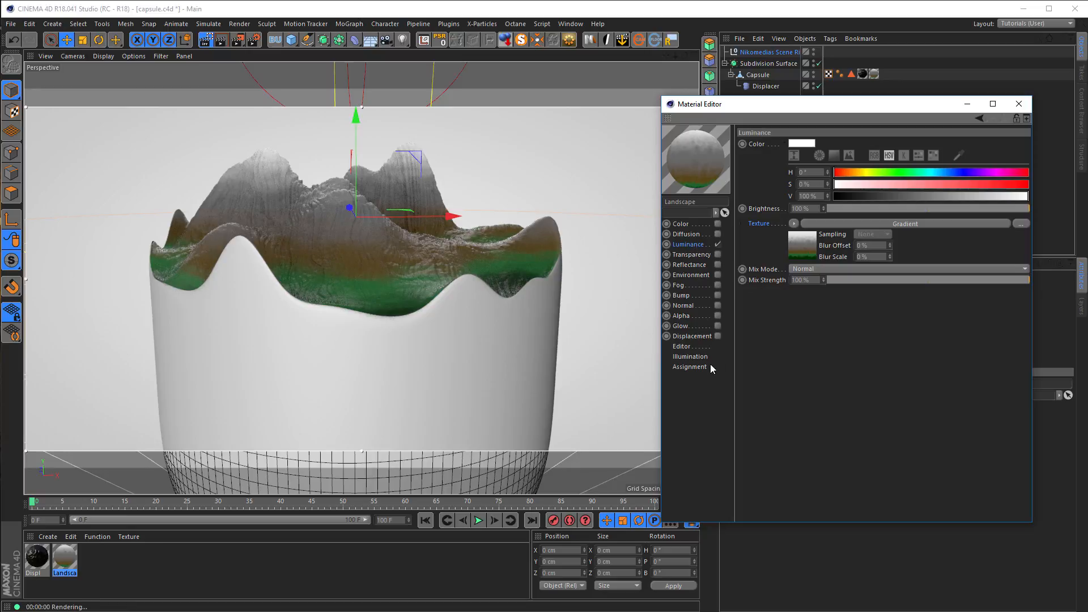
Disable Generate GI in the Landscape material's illumination settings and close the material editor.
click(690, 357)
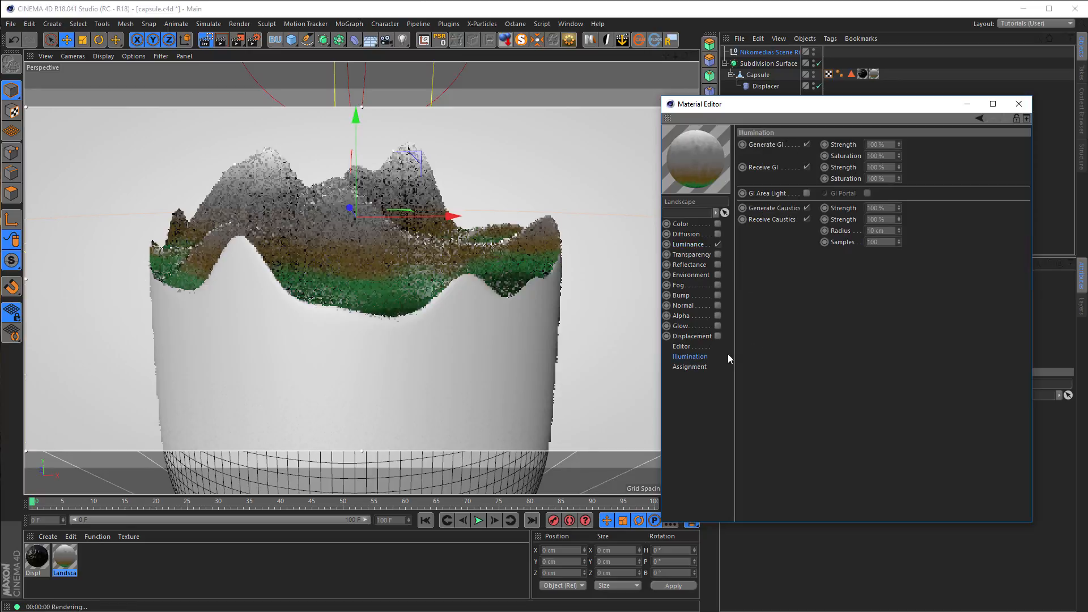
click(807, 145)
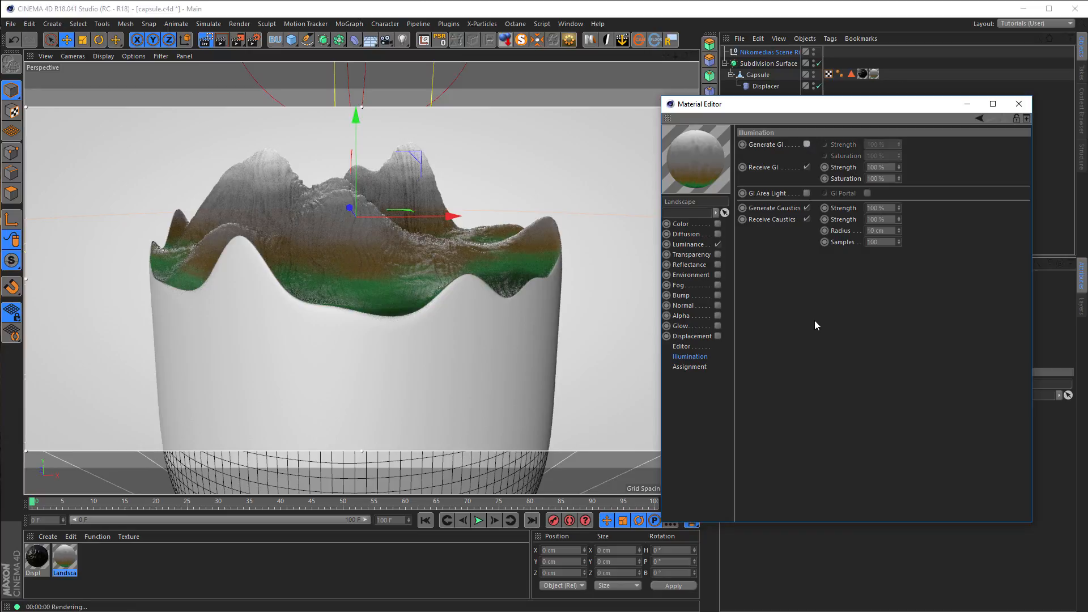
click(689, 244)
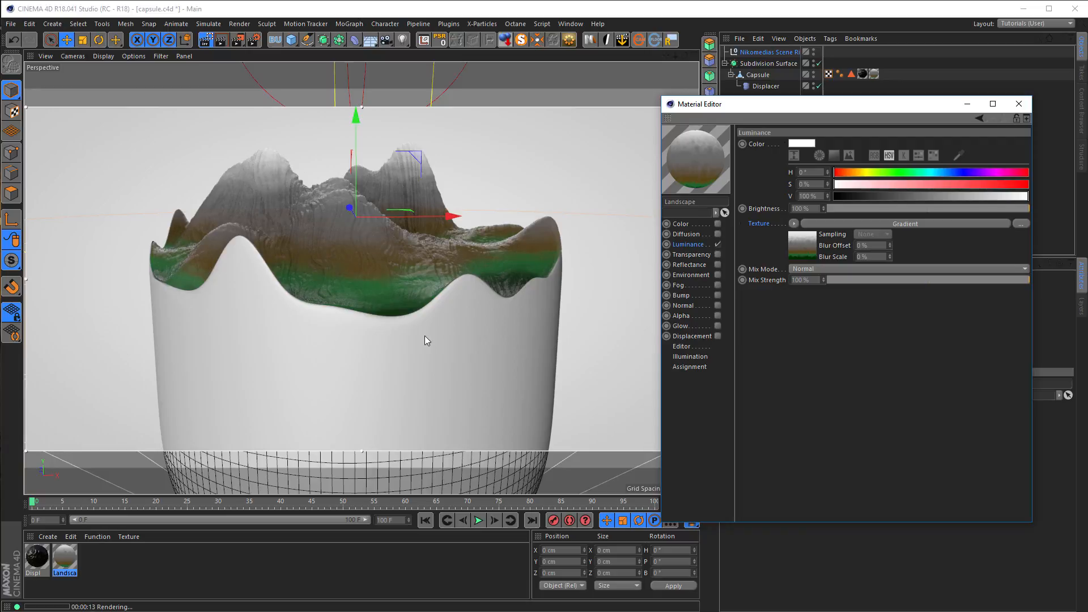
click(1017, 105)
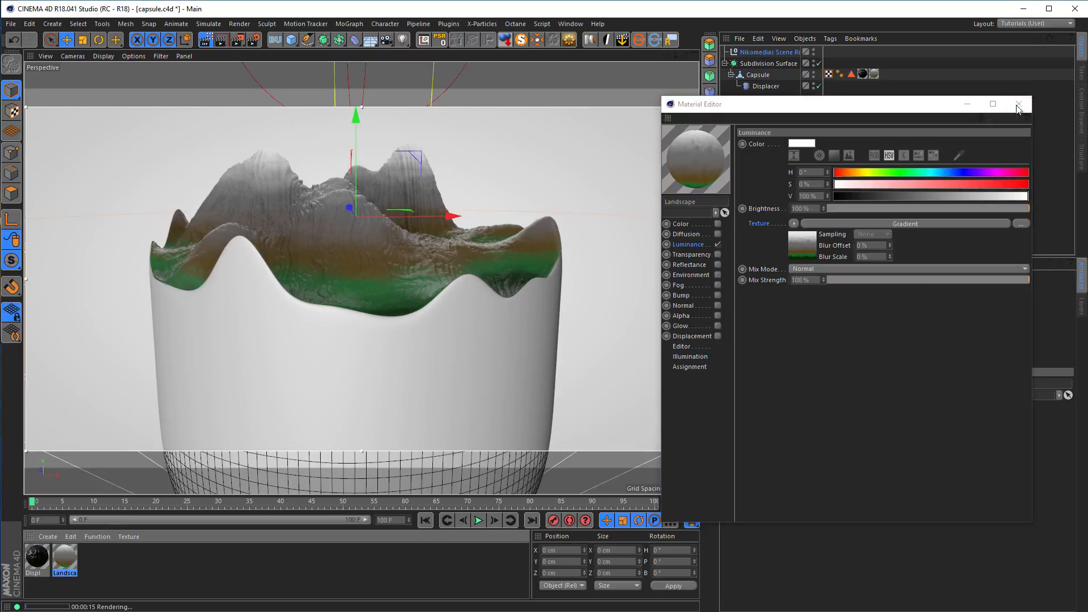
Create a new material and name it Capsule.
alt+right_drag(528, 342, 453, 340)
alt+drag(454, 340, 378, 262)
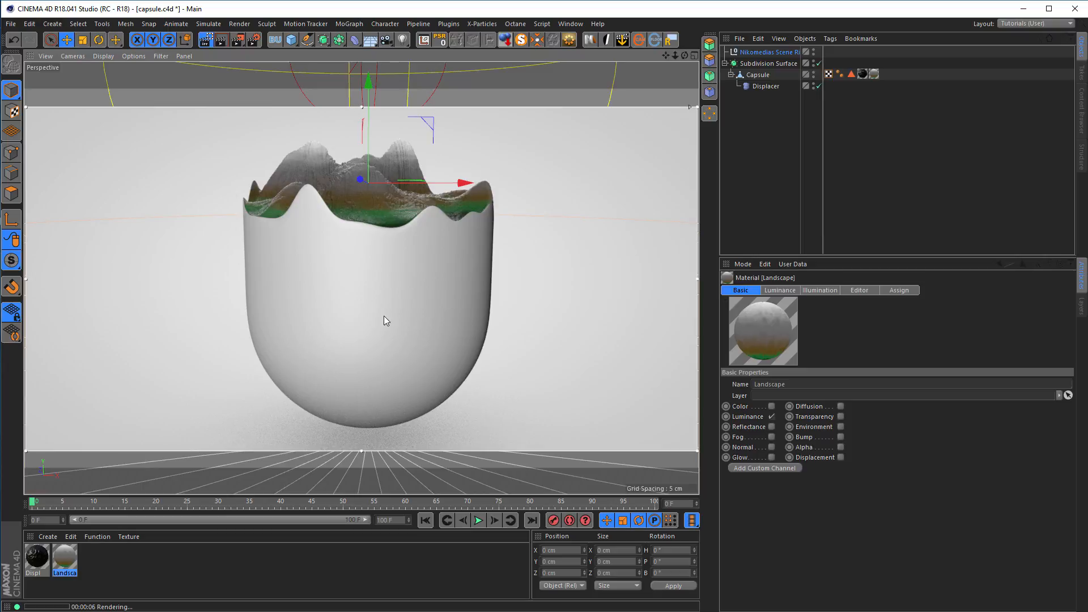
double_click(148, 563)
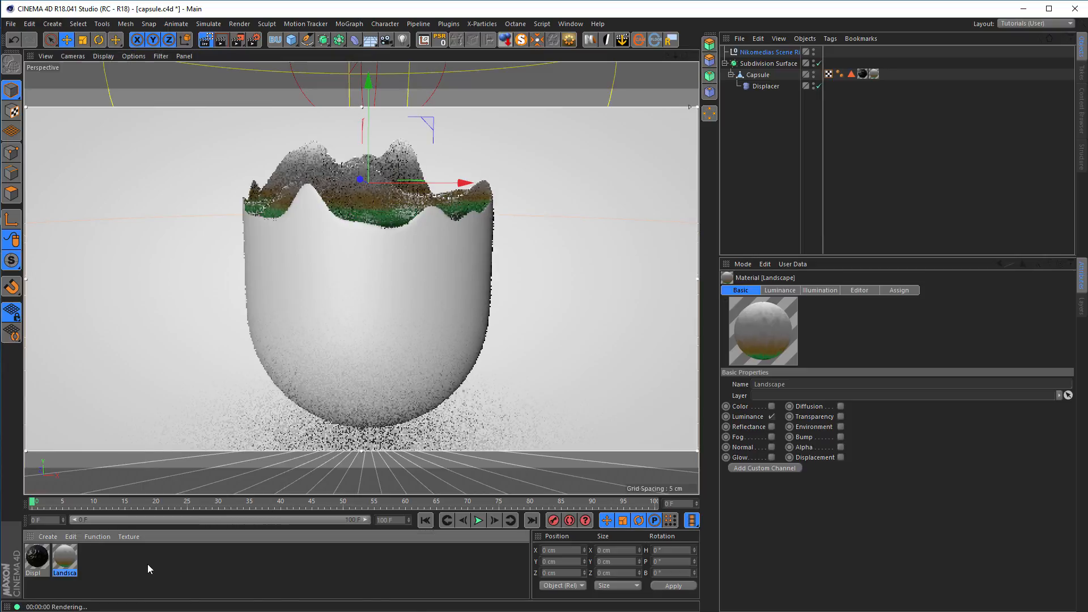
double_click(38, 557)
drag(195, 80, 840, 164)
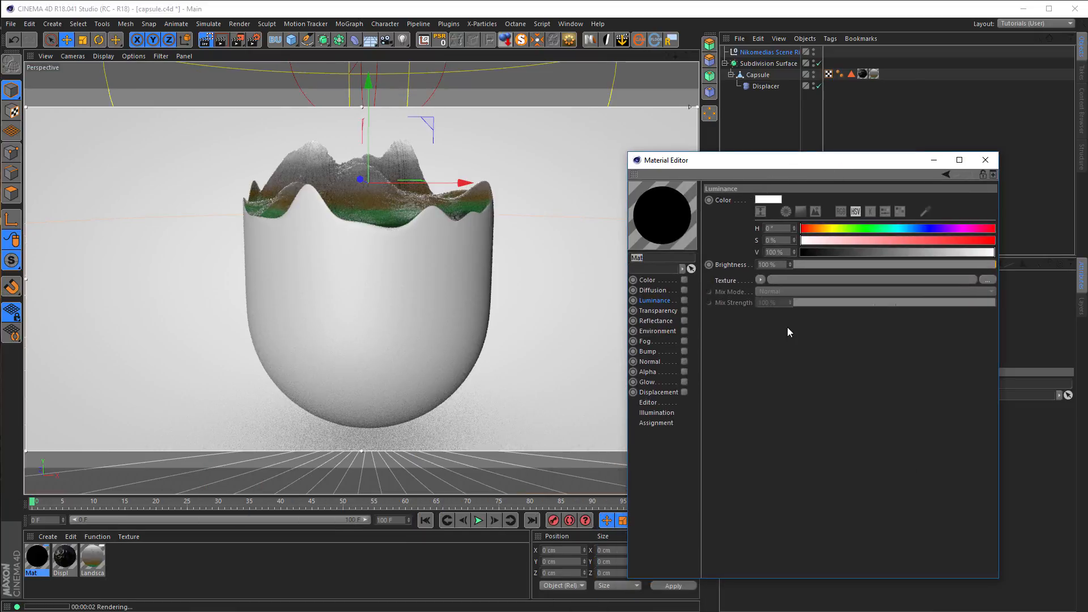
text(Capsule)
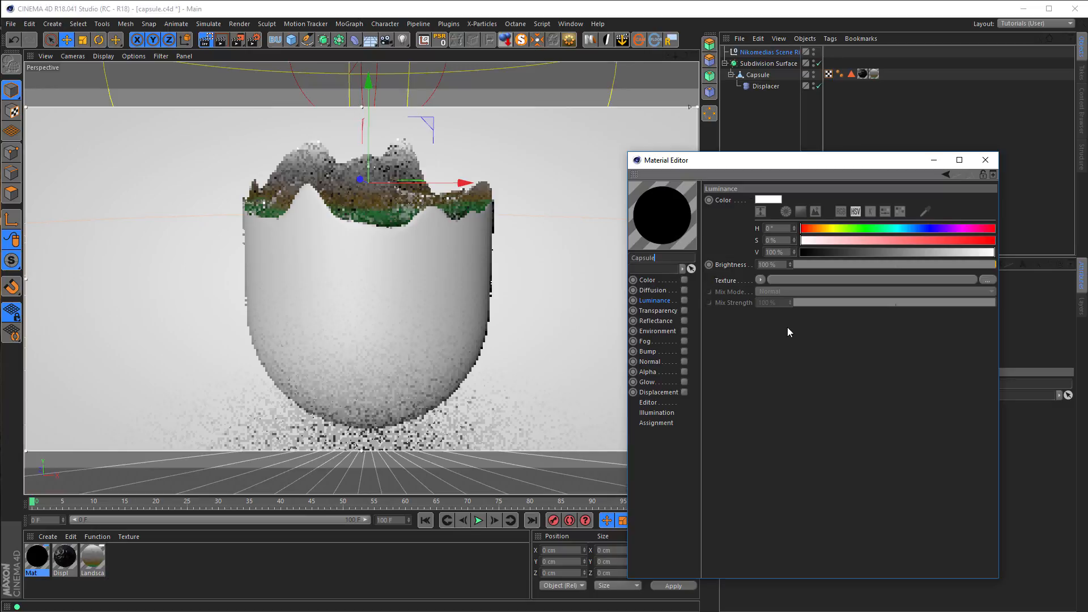
key(Return)
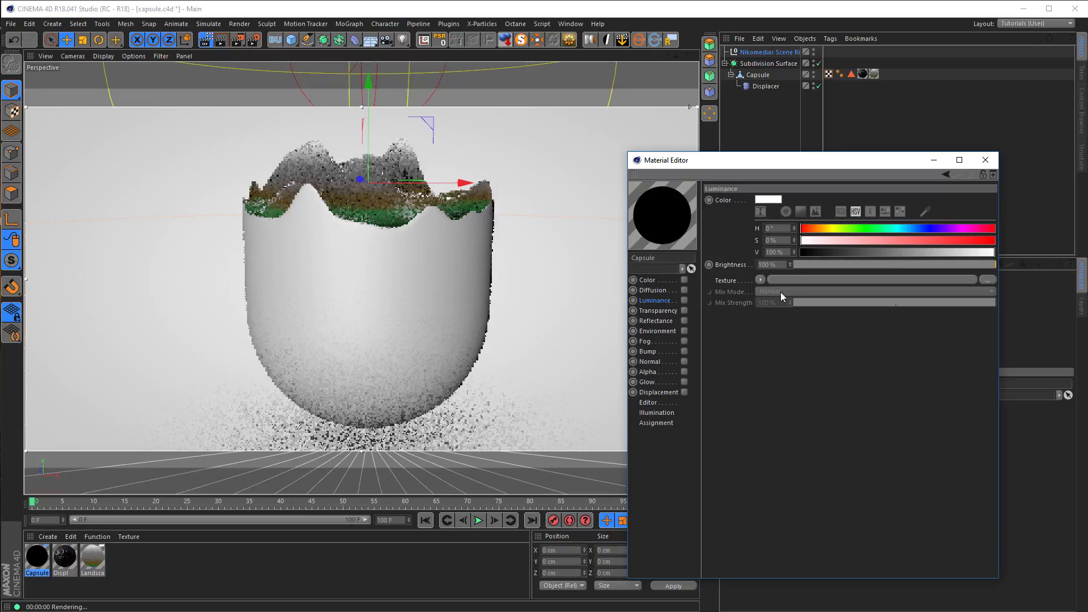
Enable Reflectance on the Capsule material and give its layer a Conductor Fresnel with the Chromium preset.
click(684, 321)
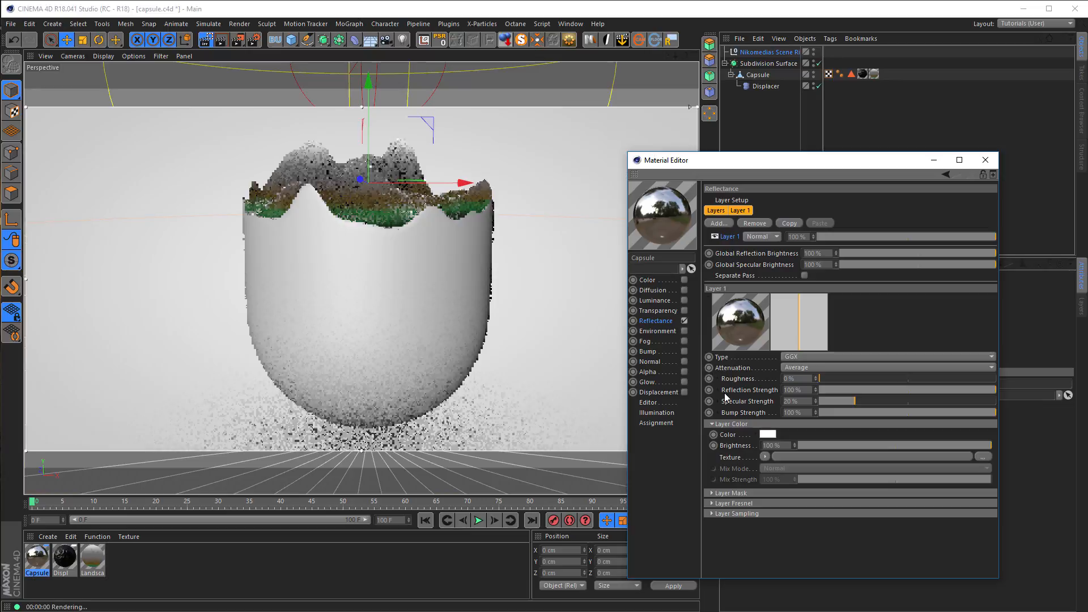
click(746, 503)
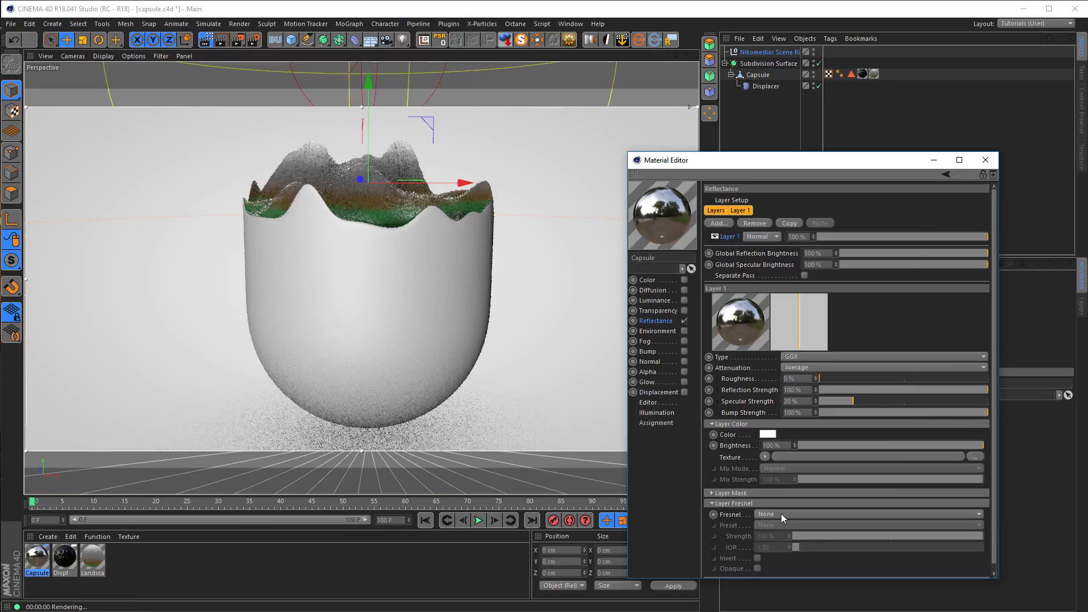
click(780, 514)
click(787, 547)
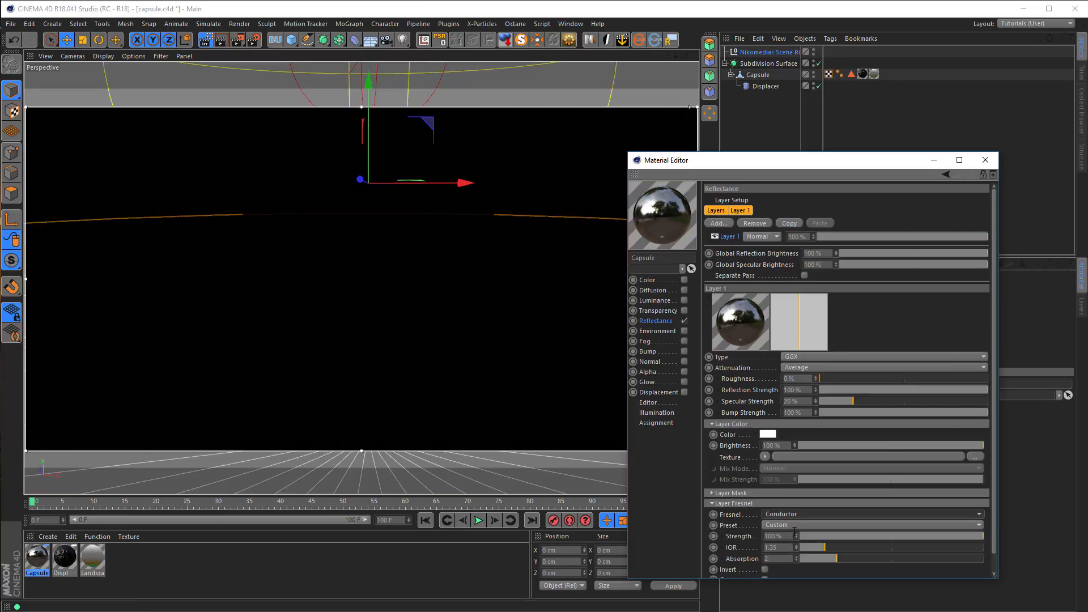
click(797, 525)
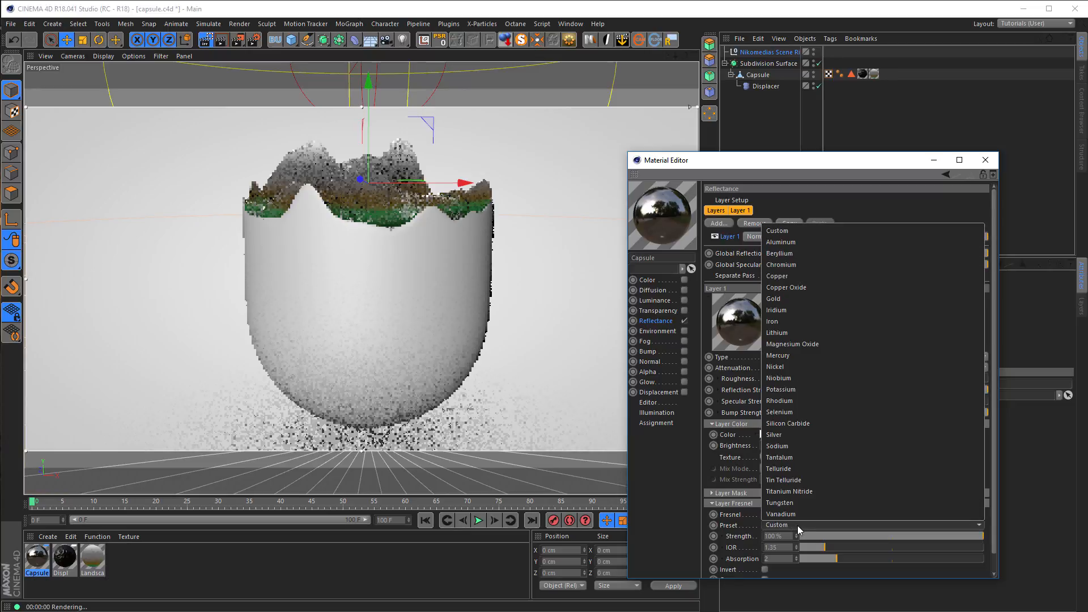
click(811, 263)
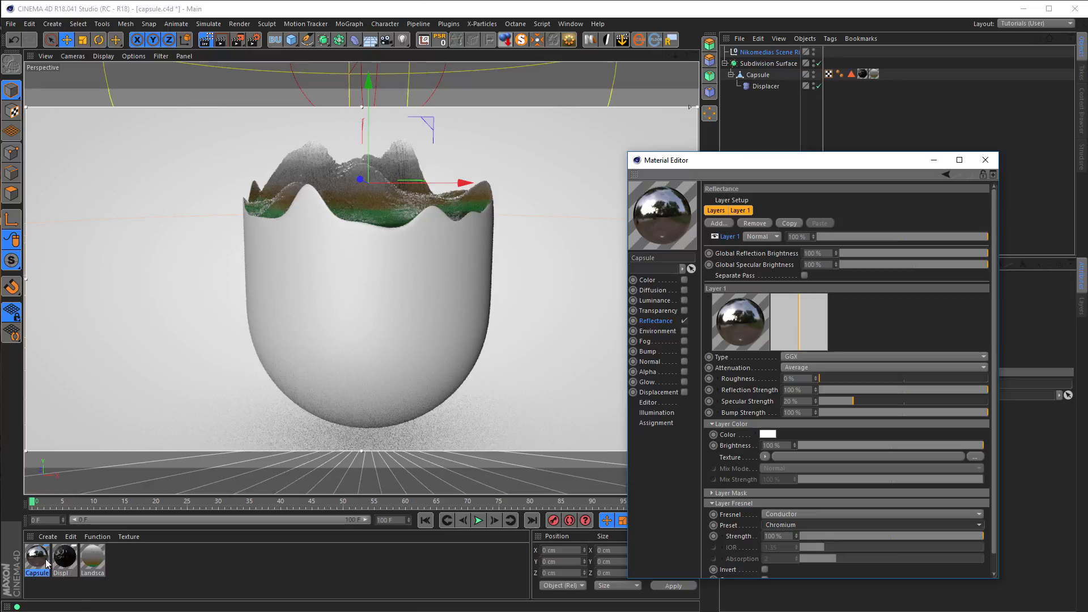
Apply the Capsule material to the capsule and place its texture tag ahead of the other material tags.
drag(46, 563, 318, 272)
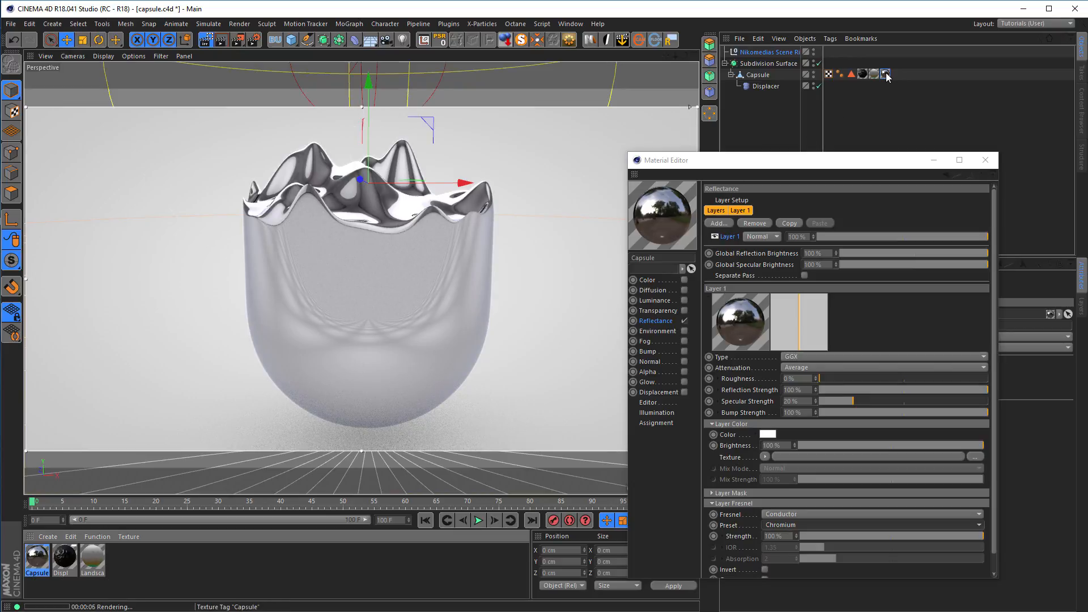
drag(887, 77, 850, 78)
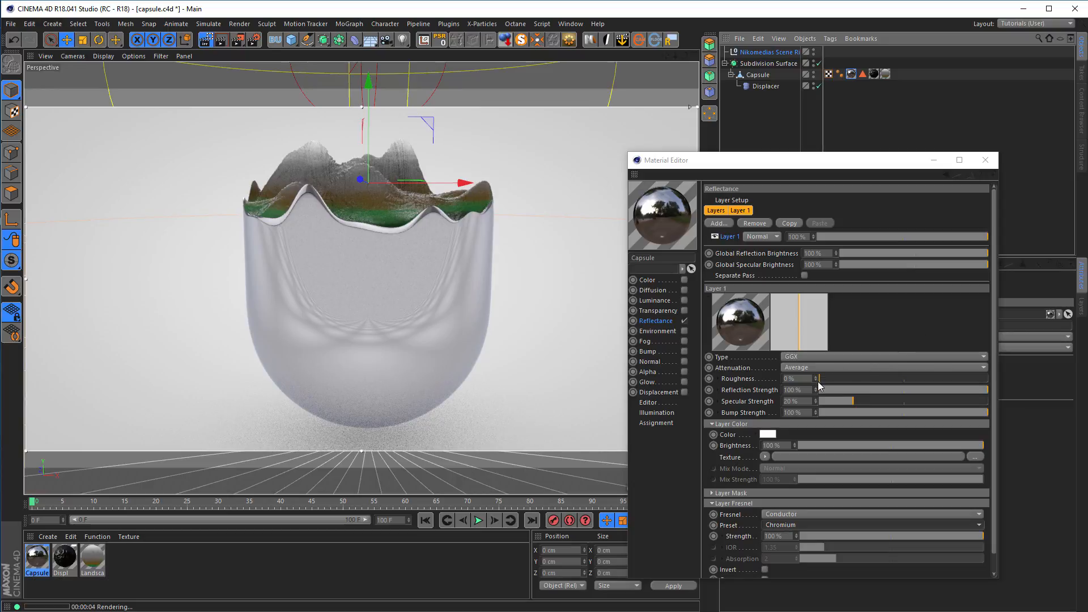
Set Layer 1 of the Capsule material's reflectance to 10% roughness and 0% specular strength.
mouse_move(834, 399)
mouse_down()
mouse_move(819, 401)
mouse_move(835, 379)
mouse_up()
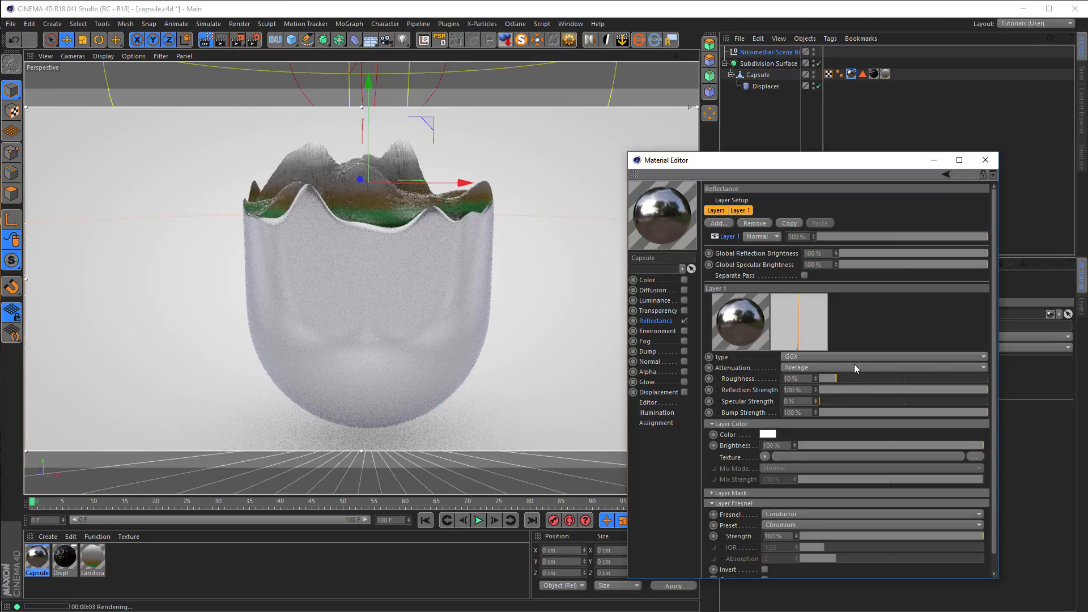
drag(838, 164, 838, 109)
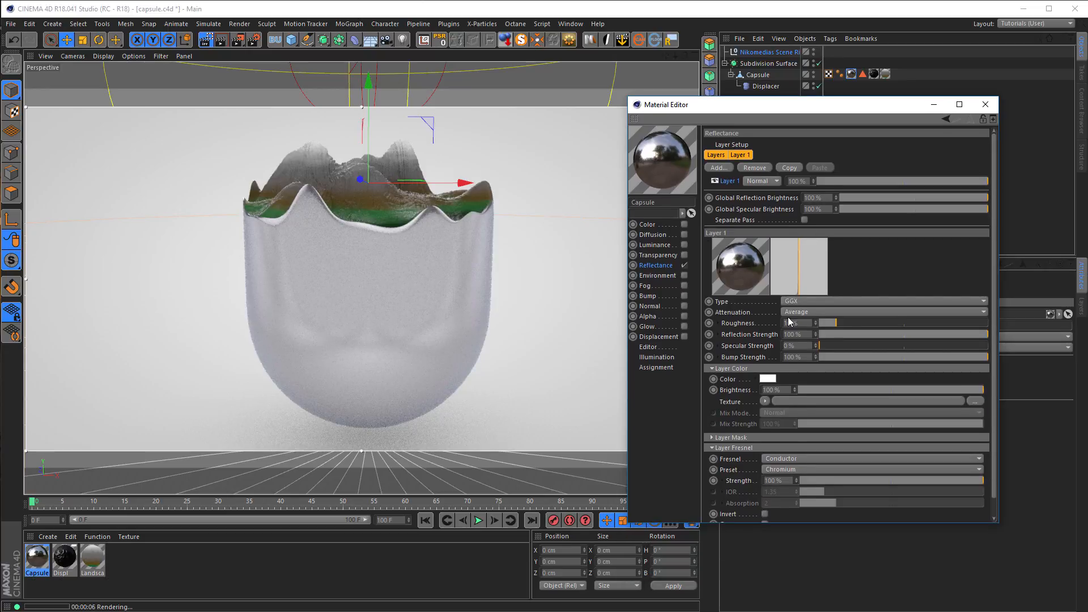
Load a Gradient shader as the reflectance layer color's texture and set its type to 2D - V.
click(765, 401)
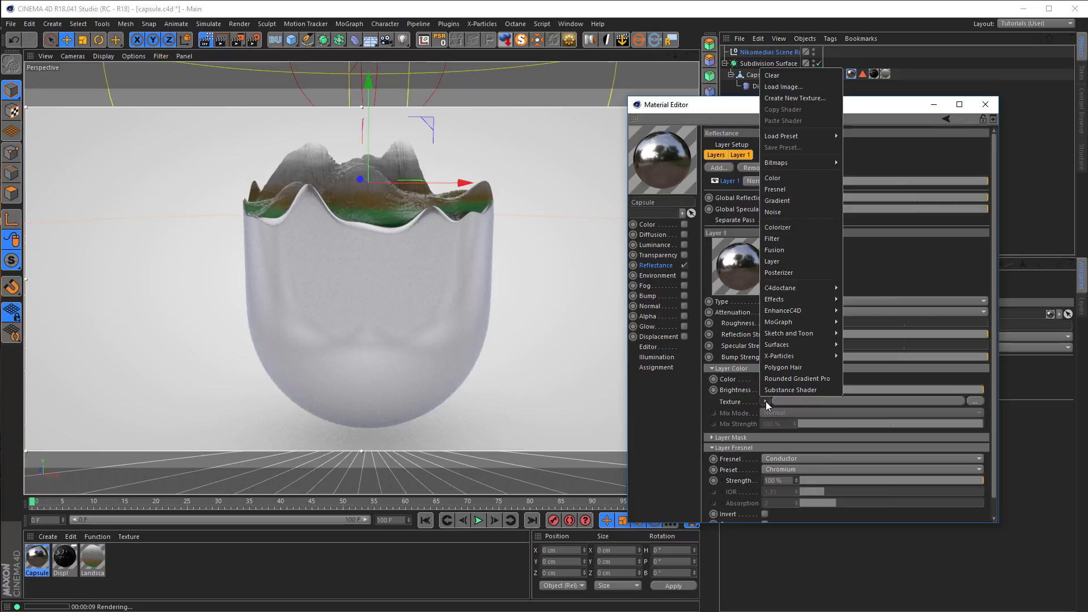
click(803, 201)
click(773, 430)
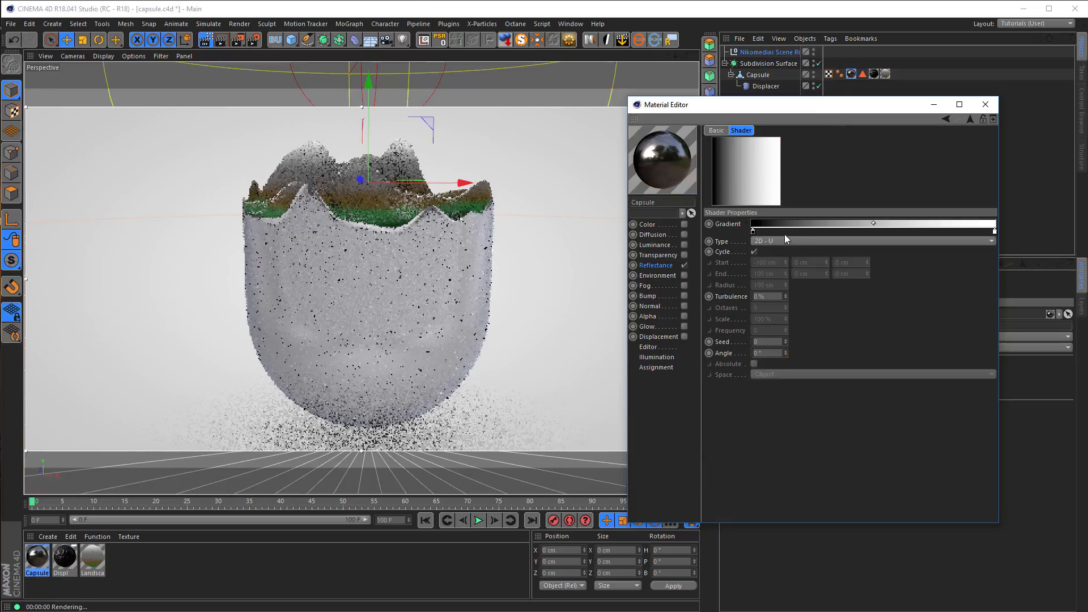
click(782, 241)
click(780, 263)
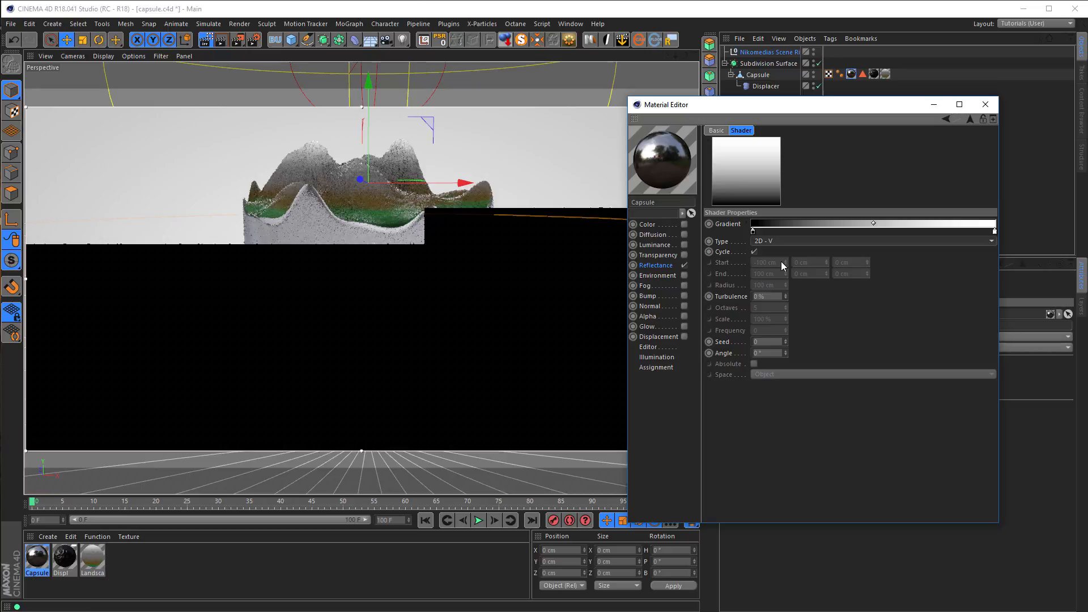
Give the gradient a hard edge with interpolation None and move the white knot to about 34%.
drag(994, 231, 879, 230)
click(747, 224)
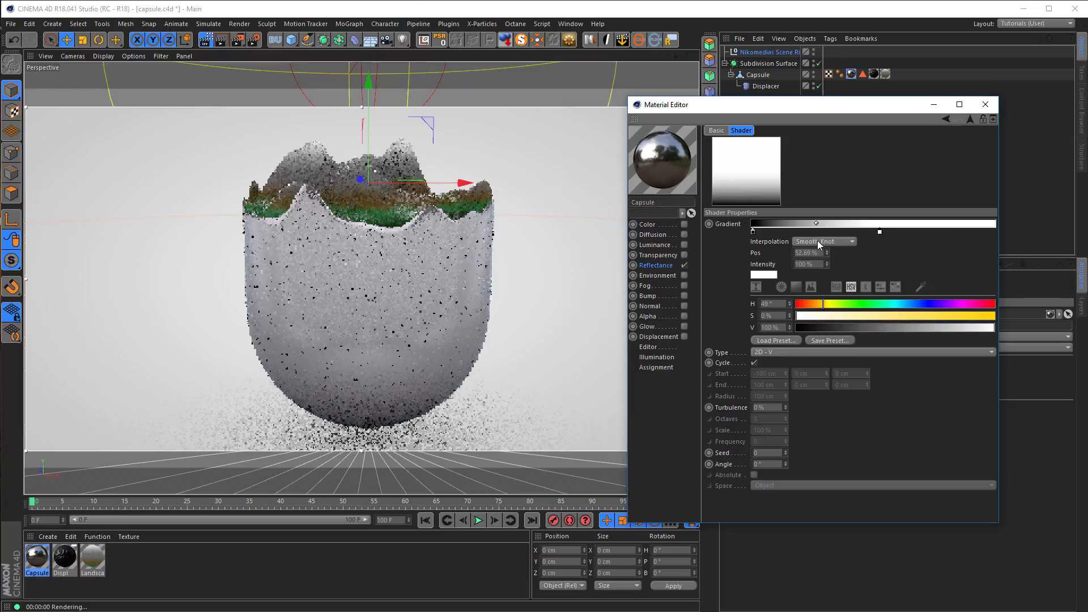
click(818, 245)
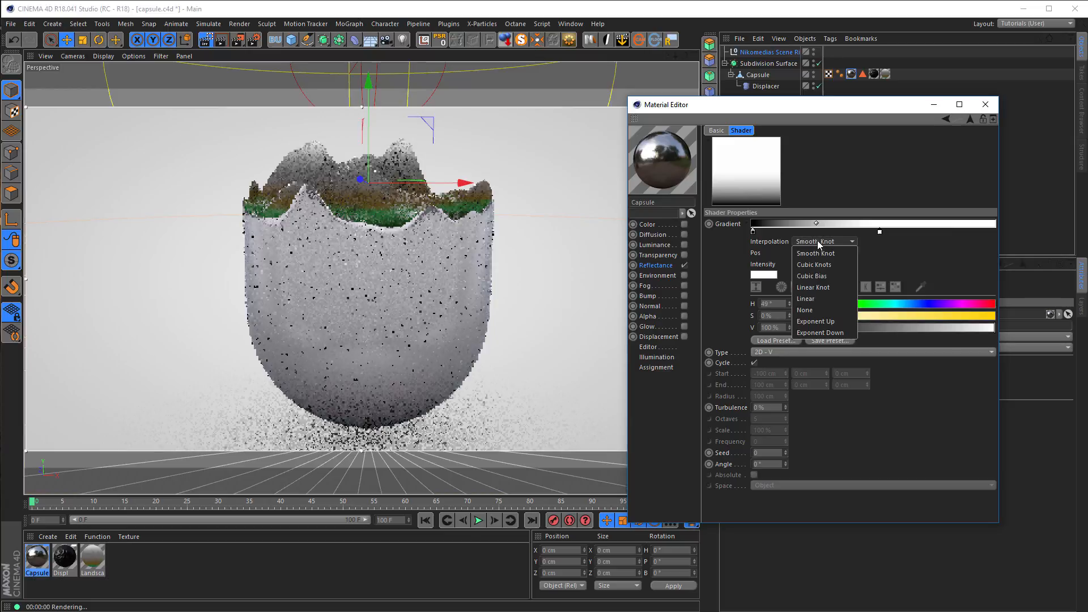
click(808, 312)
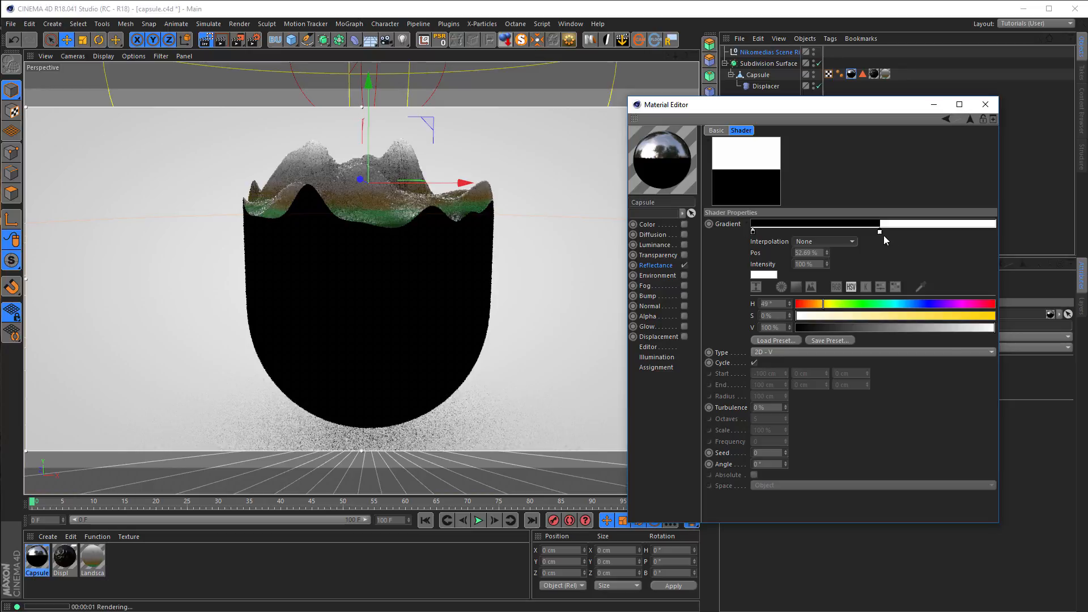
drag(880, 232, 828, 233)
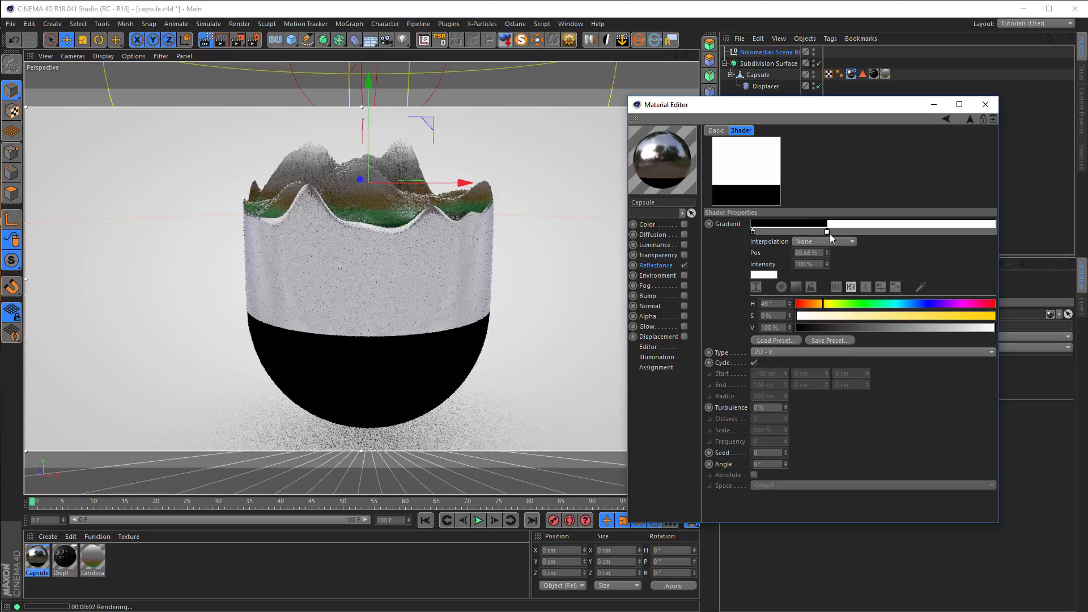
click(836, 233)
drag(827, 231, 835, 232)
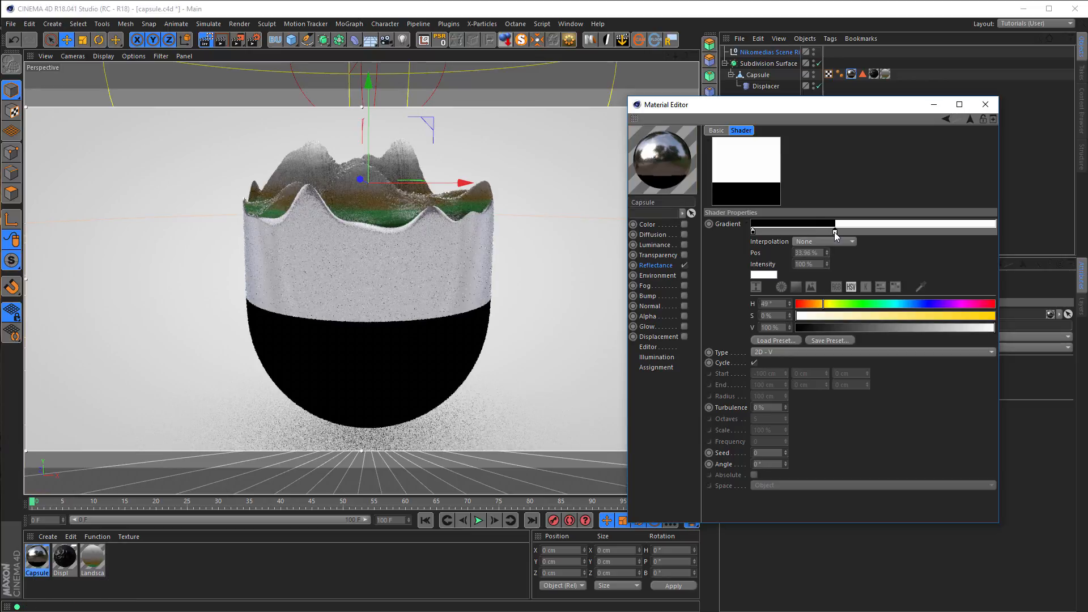
Recolor the gradient's white knot to pale yellow with hue 57°, saturation 41% and value 100%.
double_click(835, 232)
click(809, 234)
drag(809, 234, 808, 234)
click(893, 243)
click(898, 254)
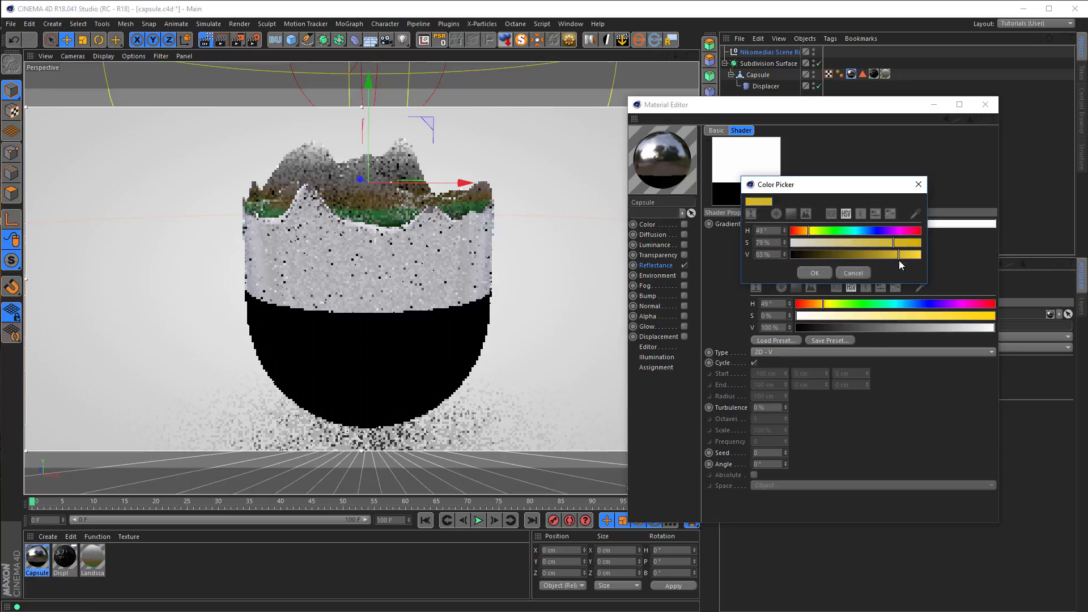
click(818, 272)
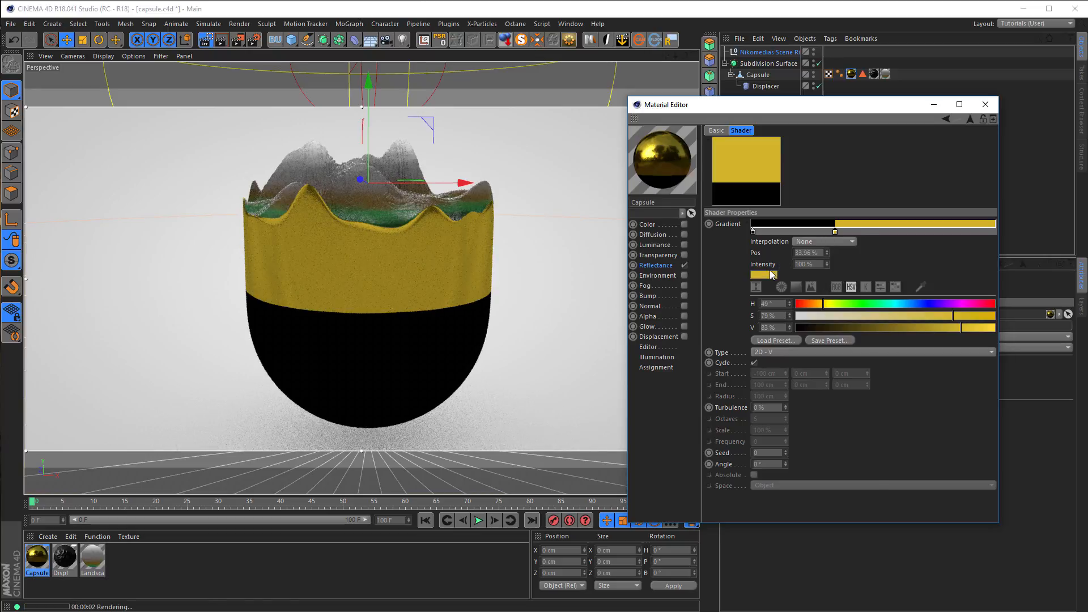
click(828, 305)
click(909, 316)
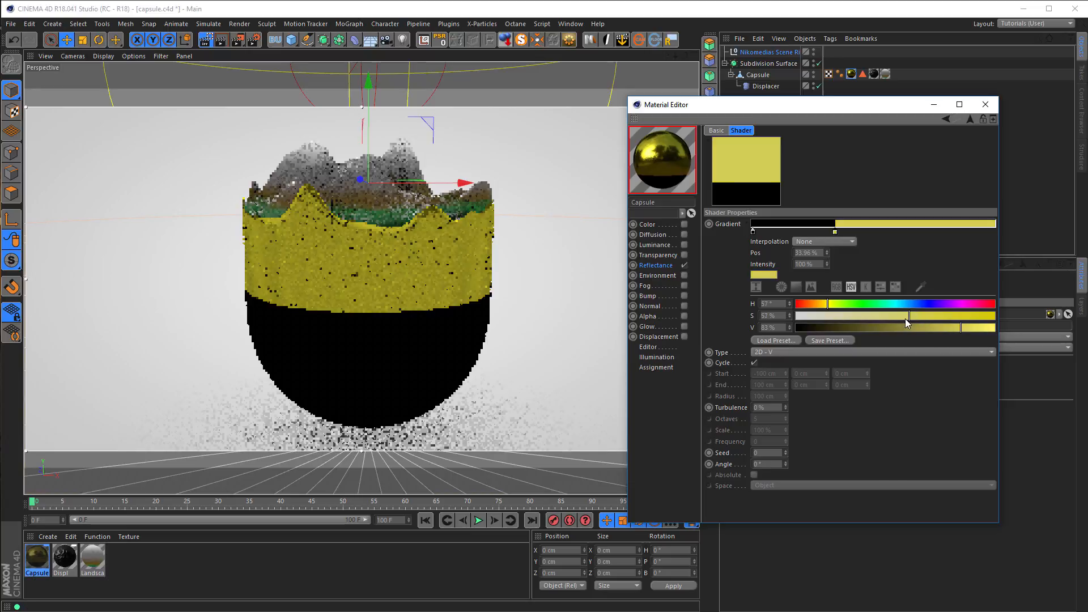
click(875, 316)
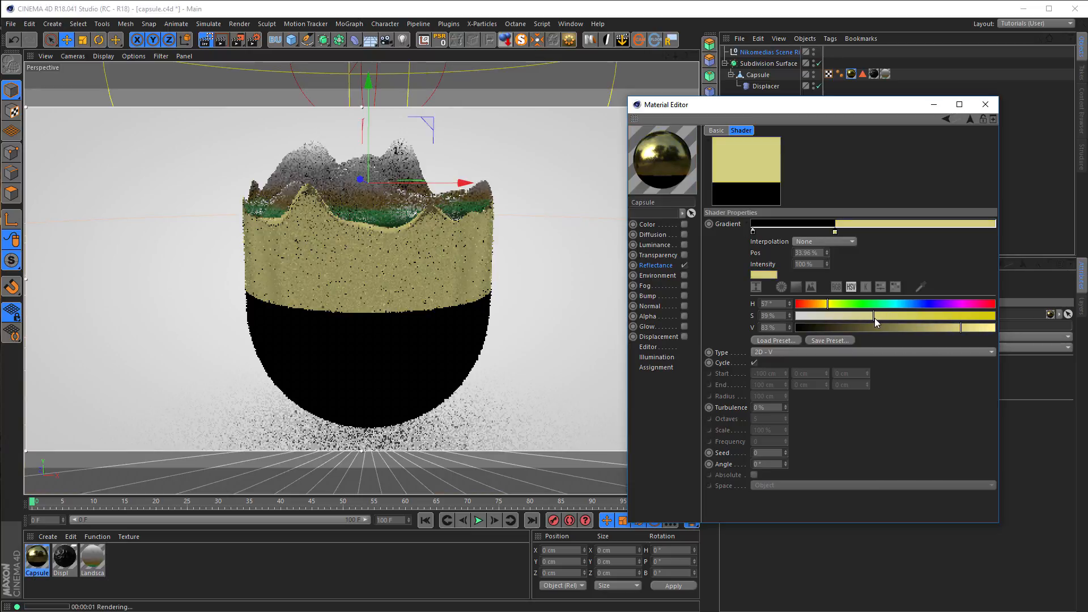
drag(961, 328, 991, 327)
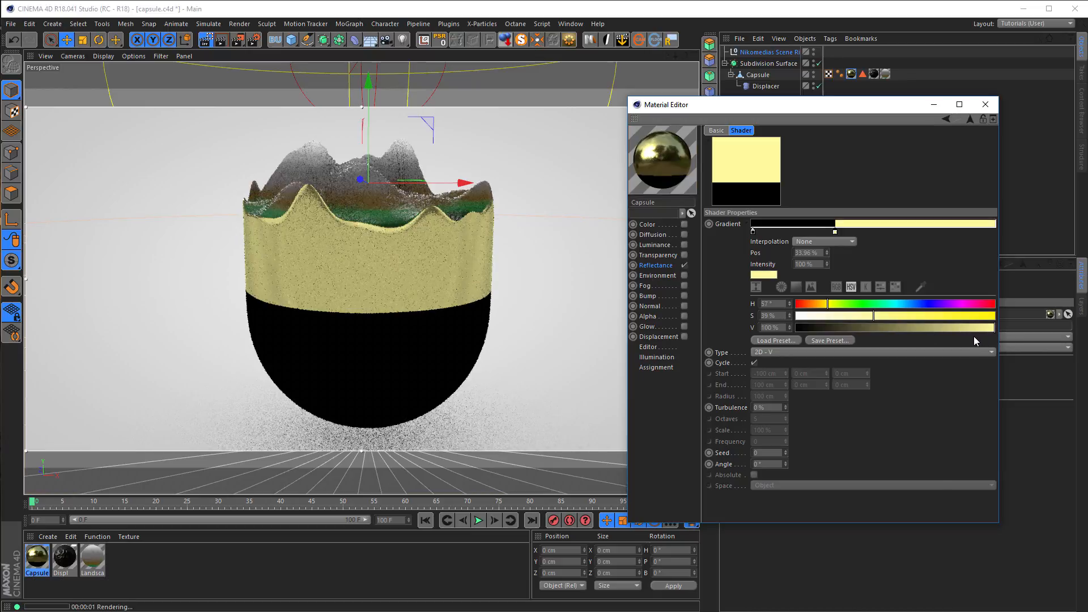
click(878, 316)
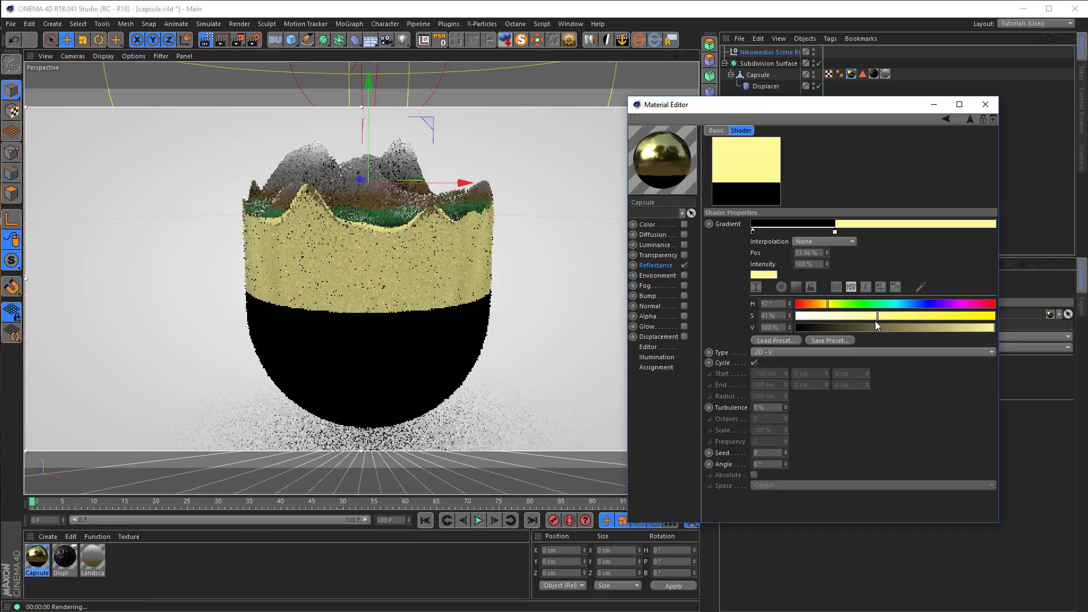
Change the gradient's black knot to white and move the yellow knot to about 33%.
double_click(752, 231)
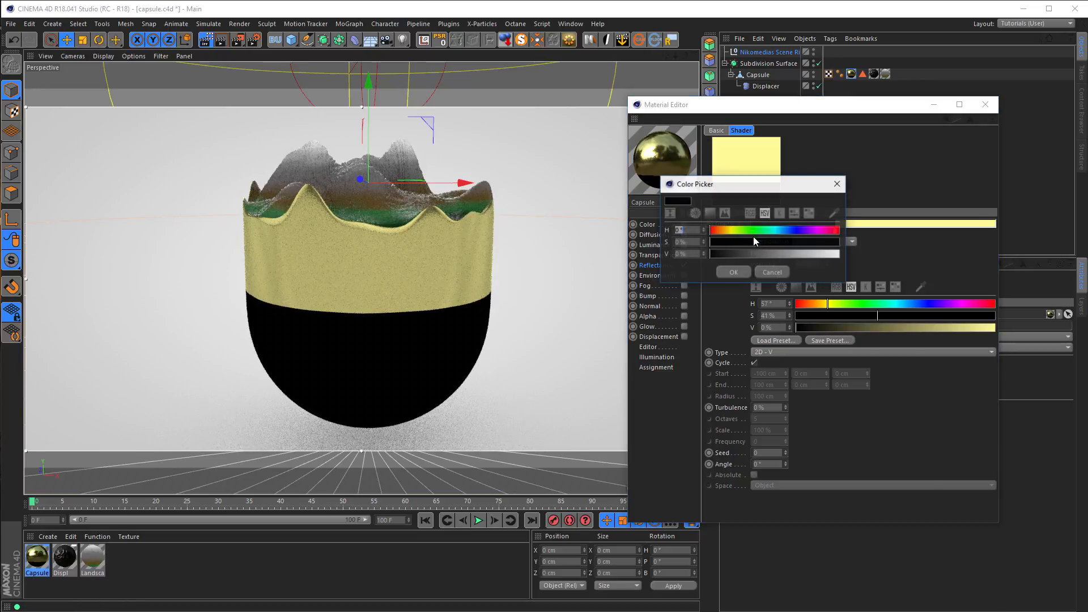
click(746, 273)
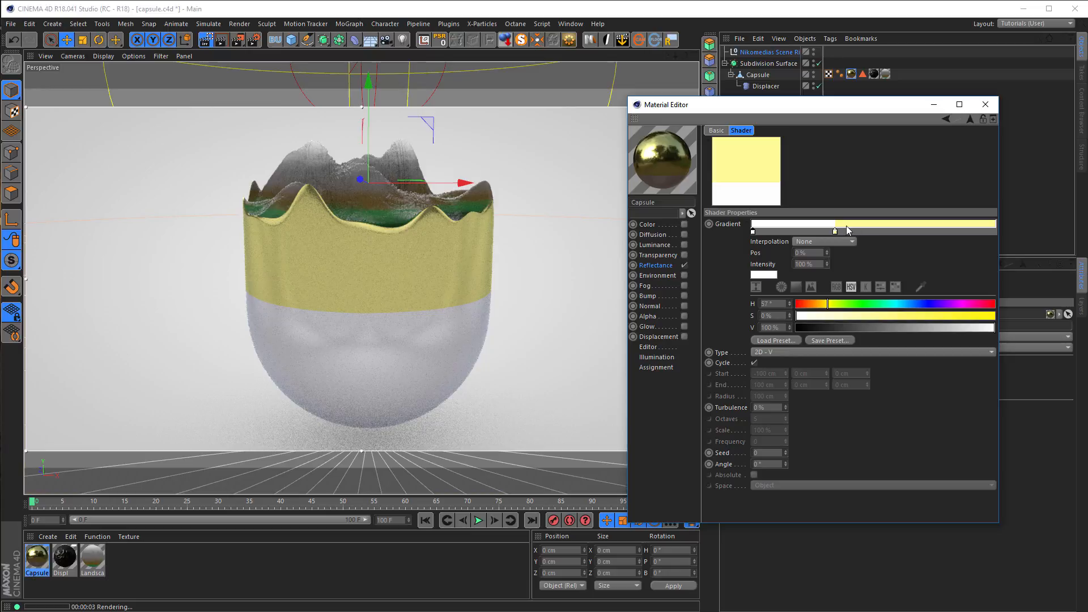
drag(835, 230, 831, 229)
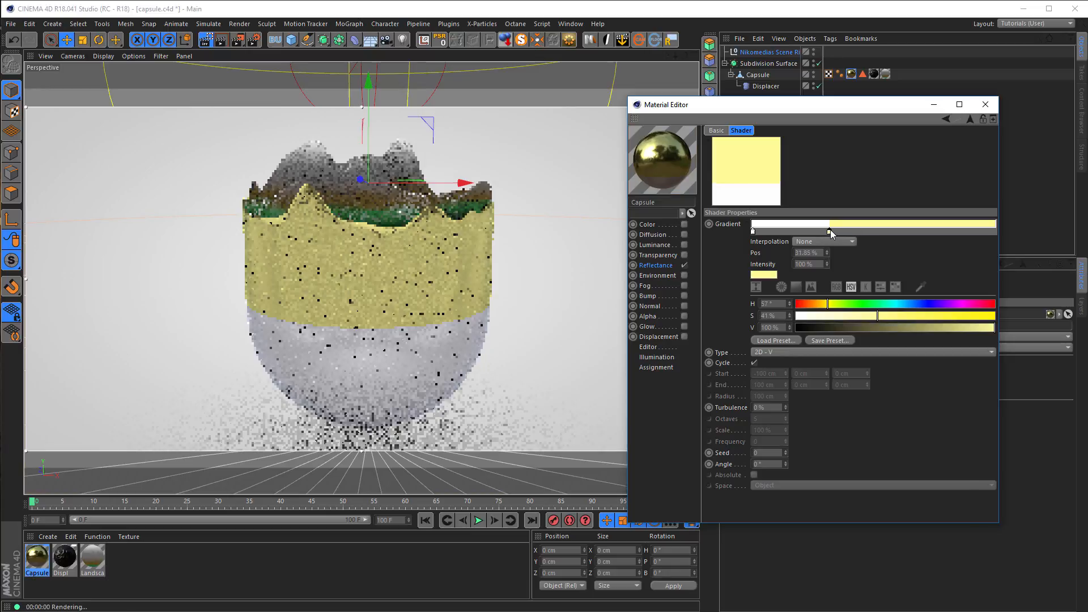
drag(833, 231, 834, 230)
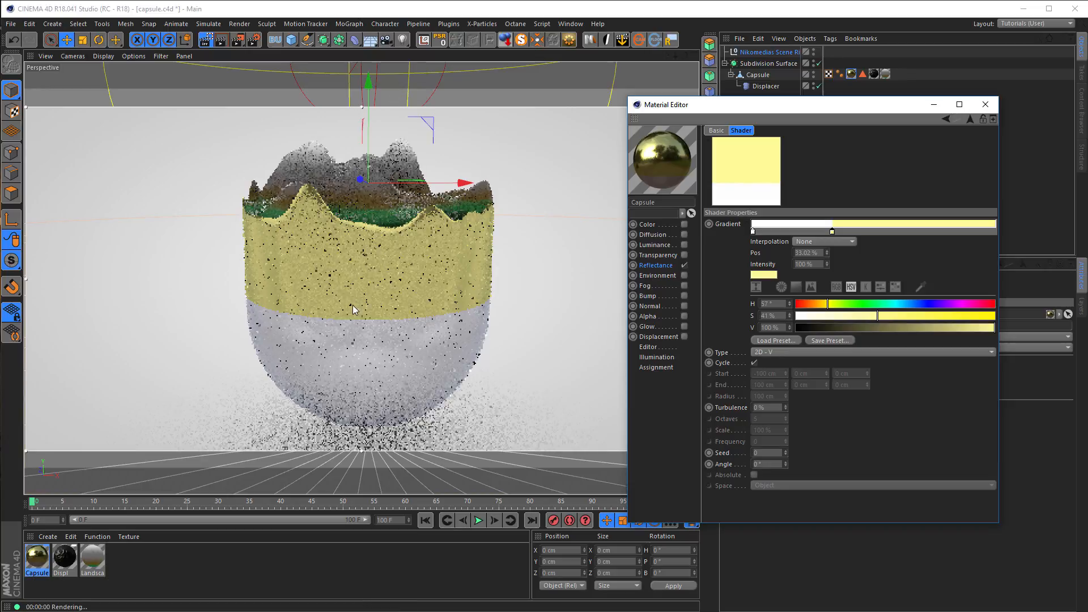
Move the Displacer down along its Y axis to about 49.3 cm, undoing any accidental sideways move.
drag(822, 105, 882, 138)
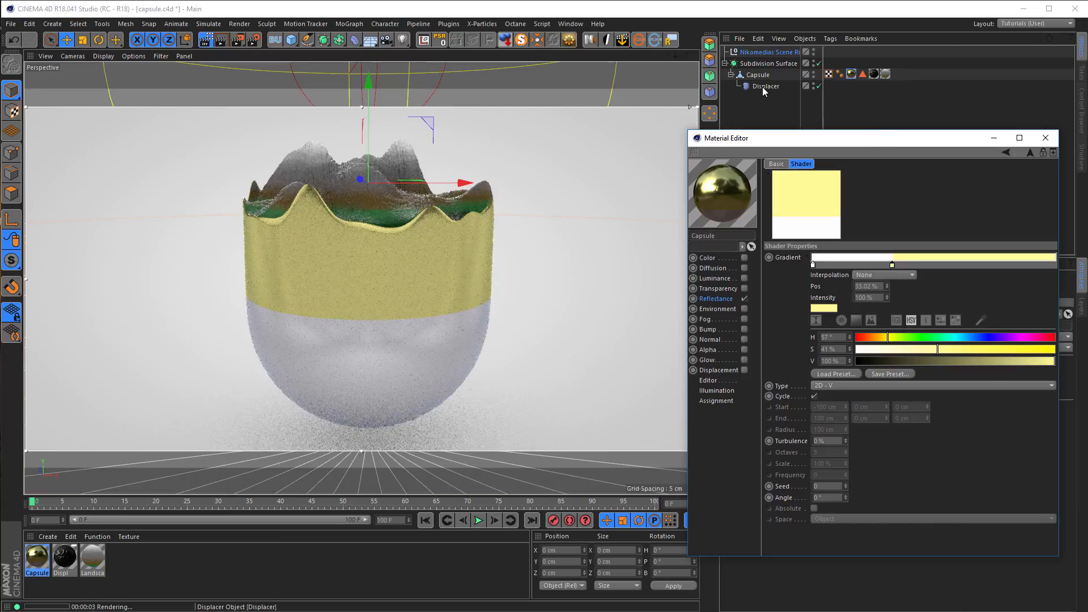
click(763, 86)
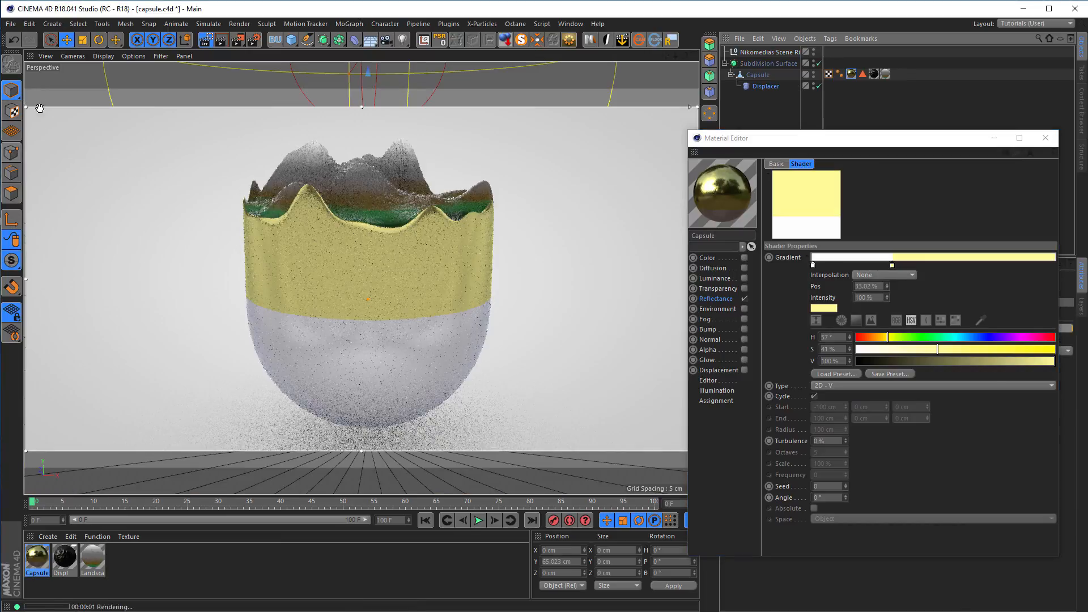
click(68, 41)
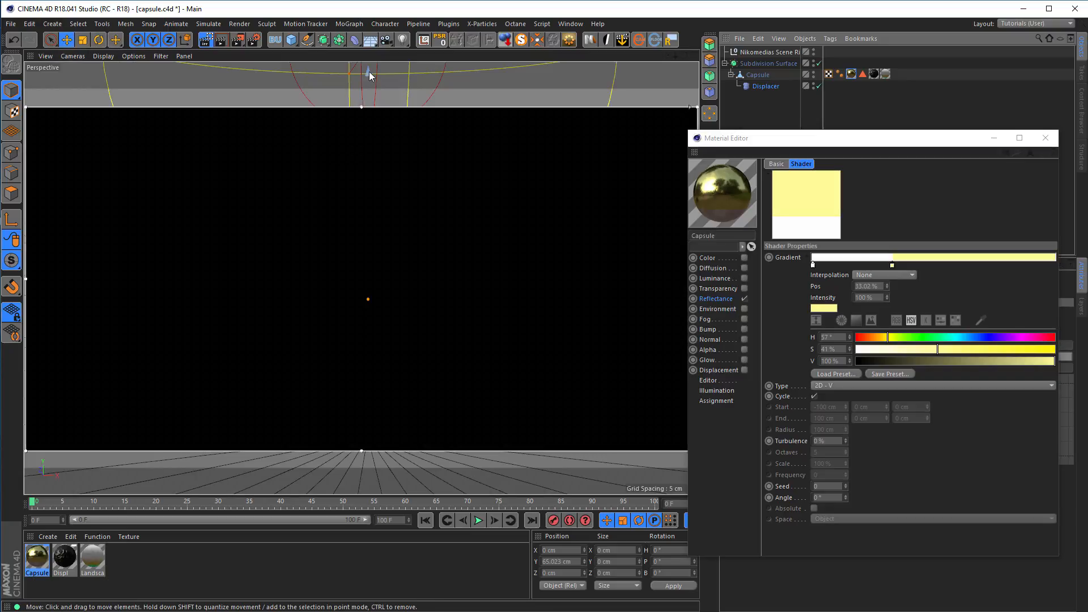
alt+drag(412, 198, 408, 243)
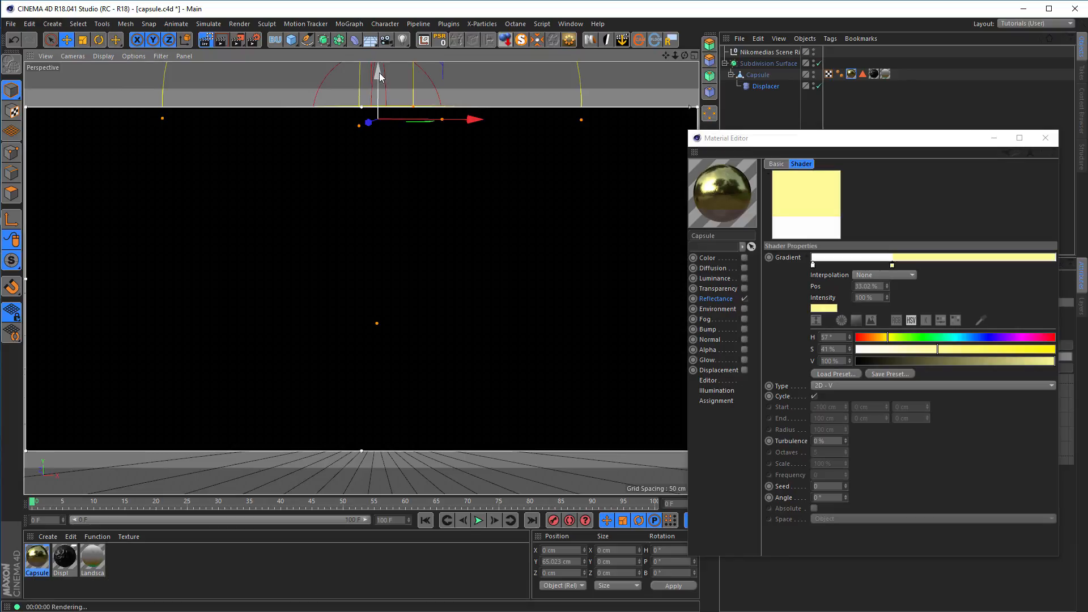
drag(379, 72, 372, 107)
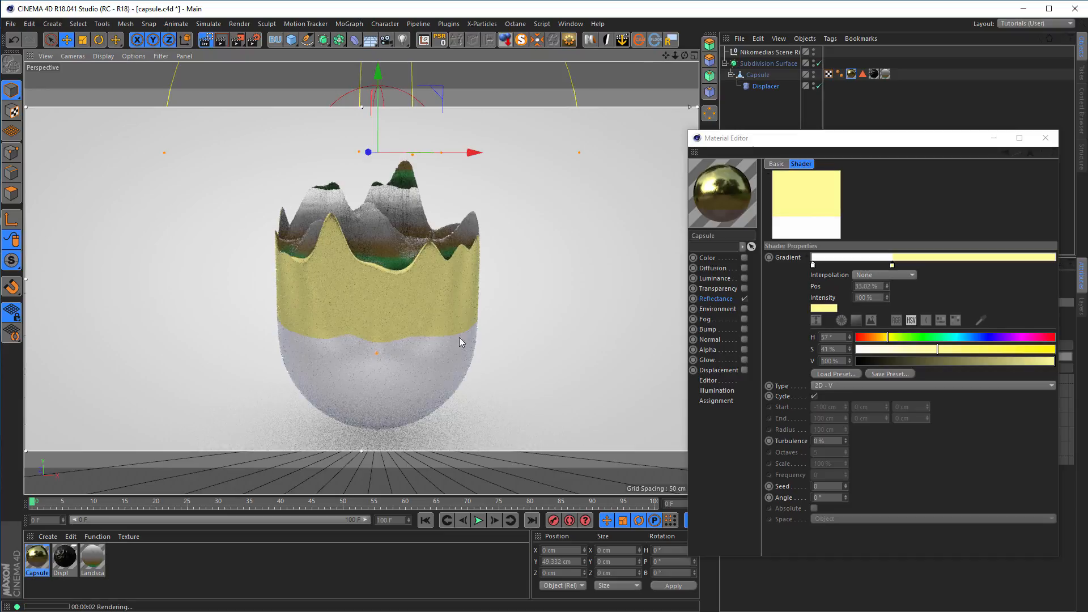
drag(425, 344, 557, 332)
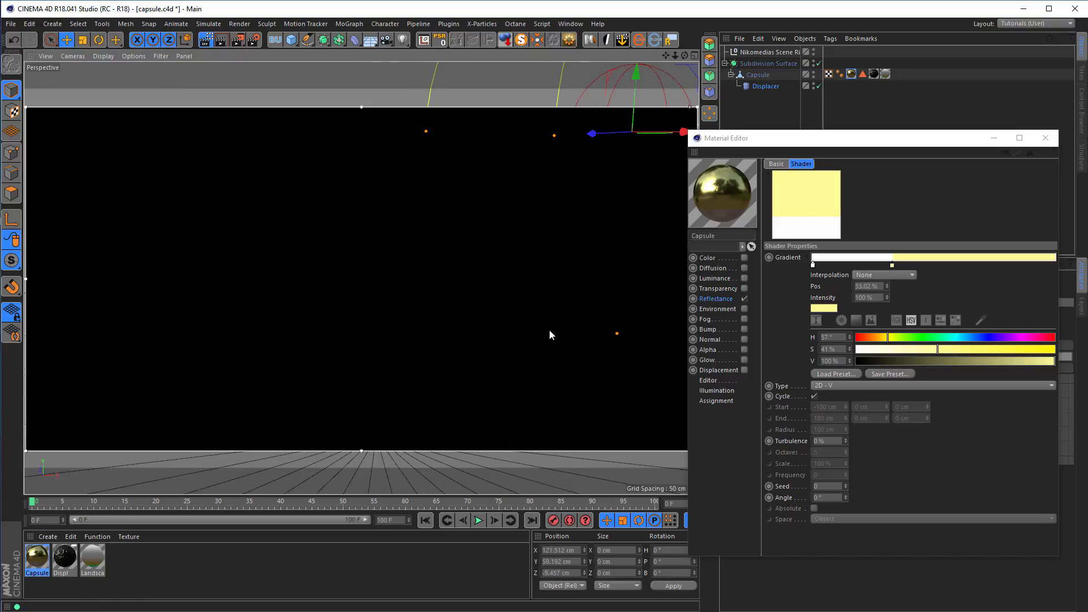
key(ctrl+z)
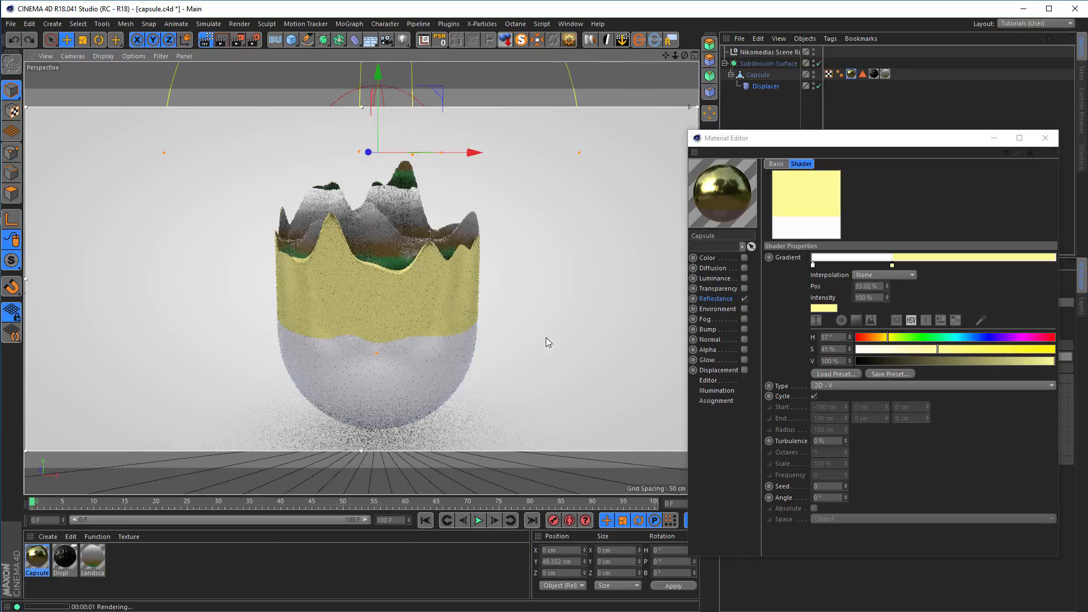
Turn the Displacer off and back on to compare the capsule's color boundary with and without displacement.
click(818, 86)
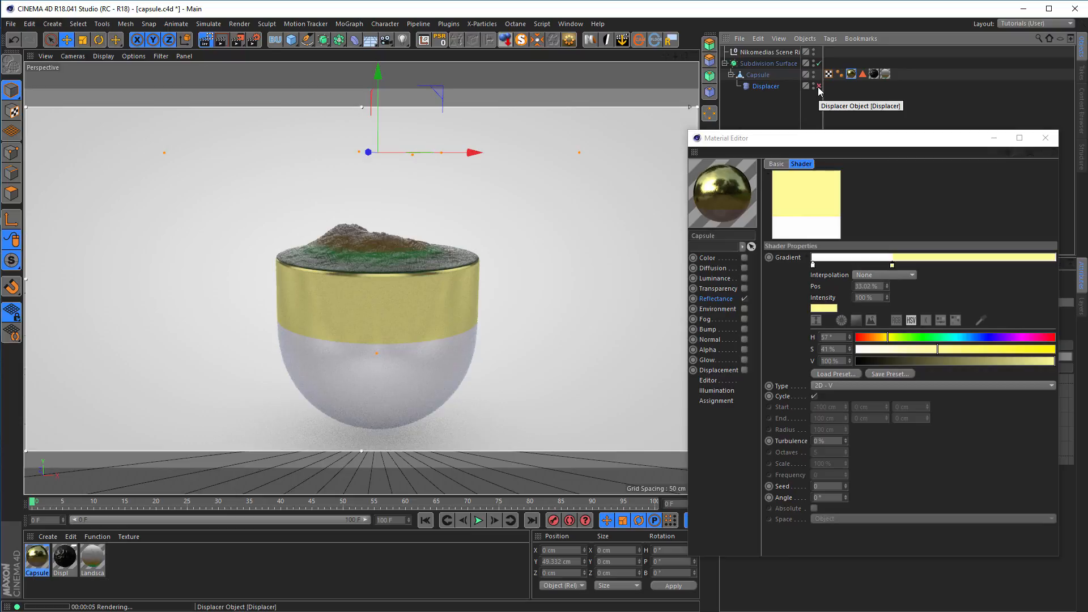
click(818, 85)
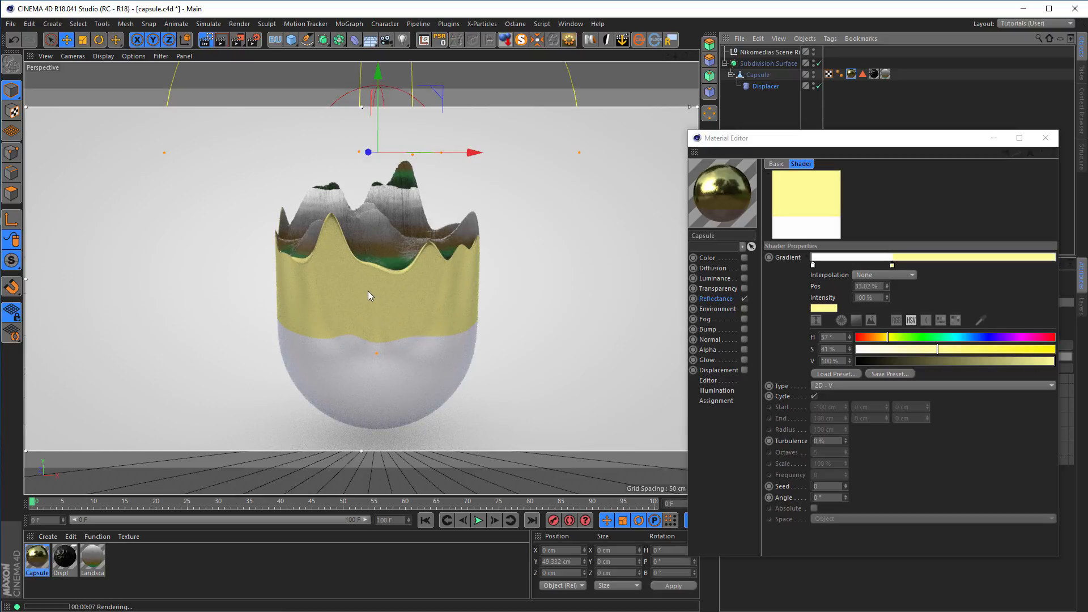
Set the projection of the capsule's Capsule texture tag to Flat.
drag(813, 145, 810, 473)
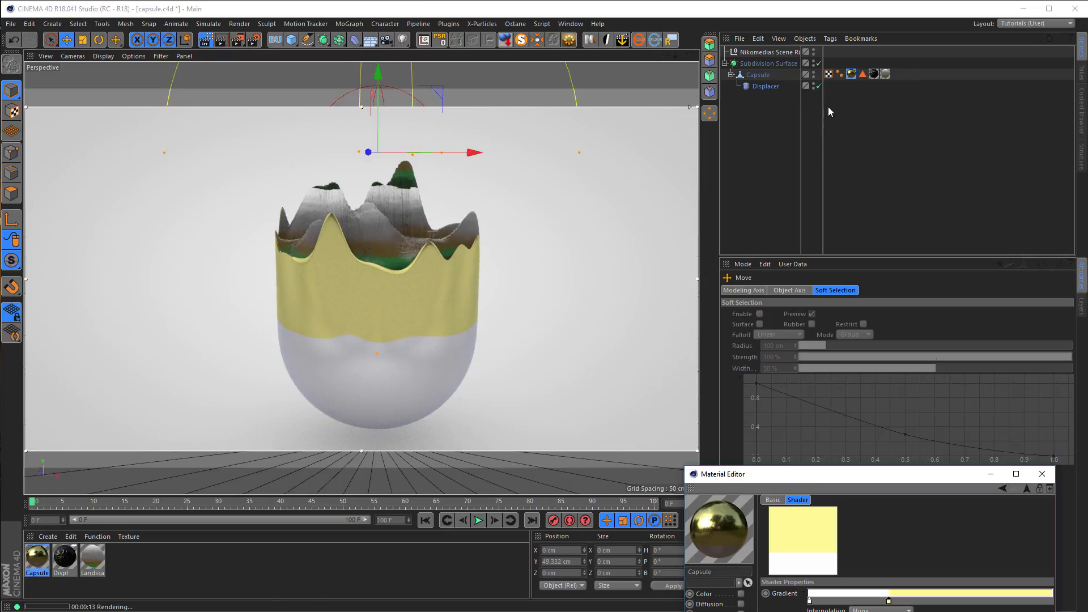
click(852, 74)
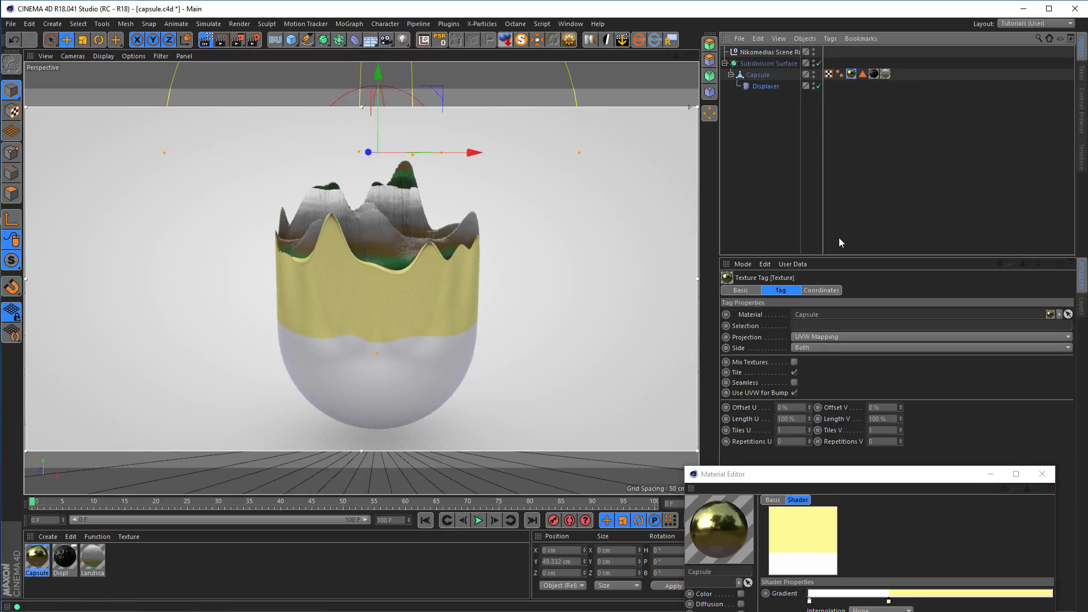
click(825, 338)
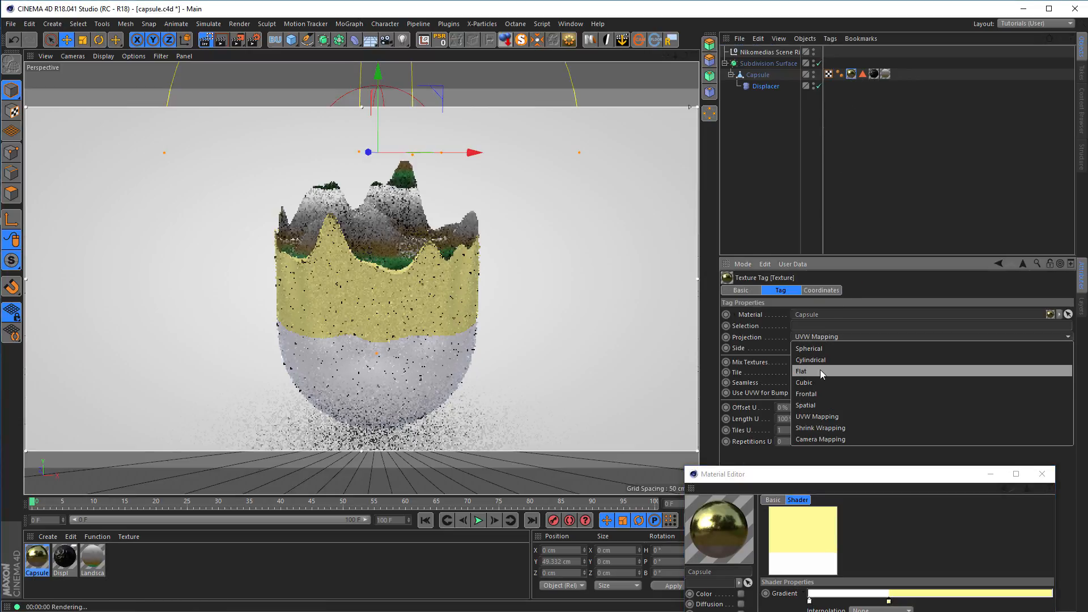
click(821, 369)
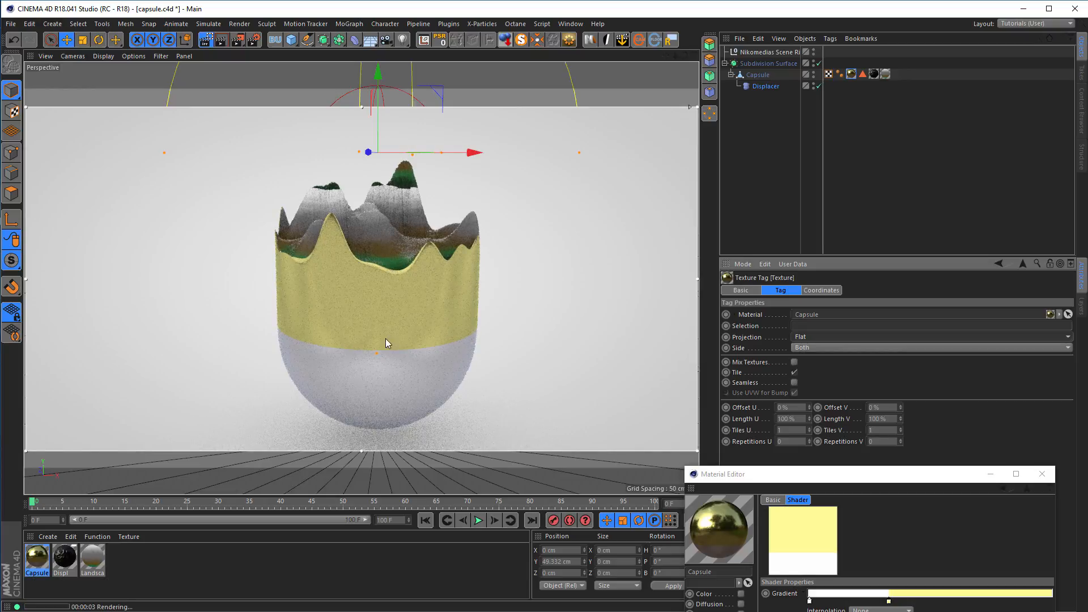
Move the capsule gradient's yellow knot to about 36% and raise the Displacer along Y to about 60.7 cm.
drag(823, 476, 766, 175)
drag(832, 301, 840, 302)
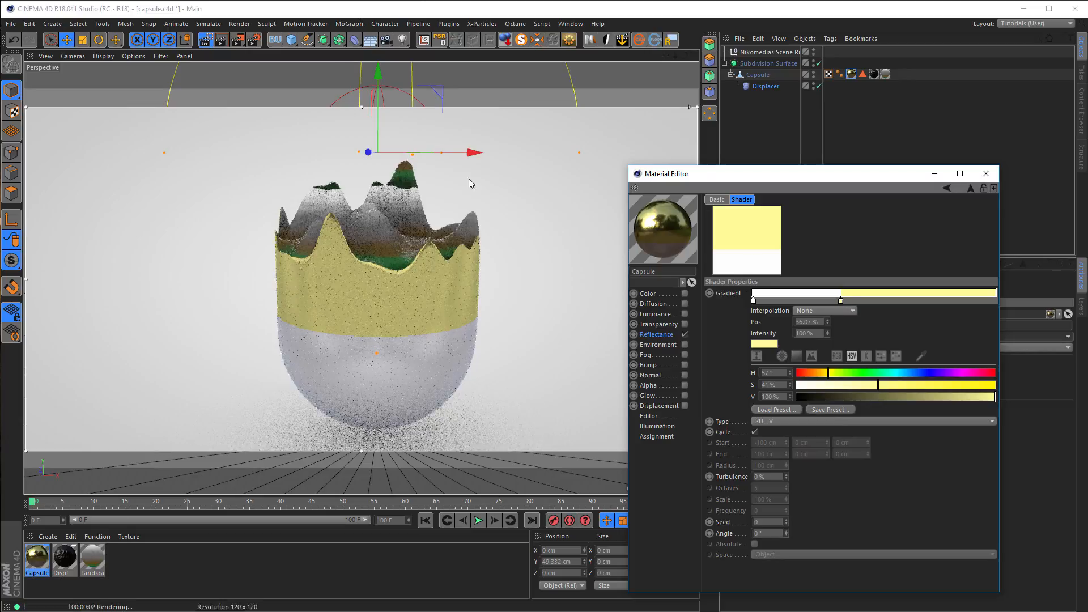
drag(379, 71, 375, 26)
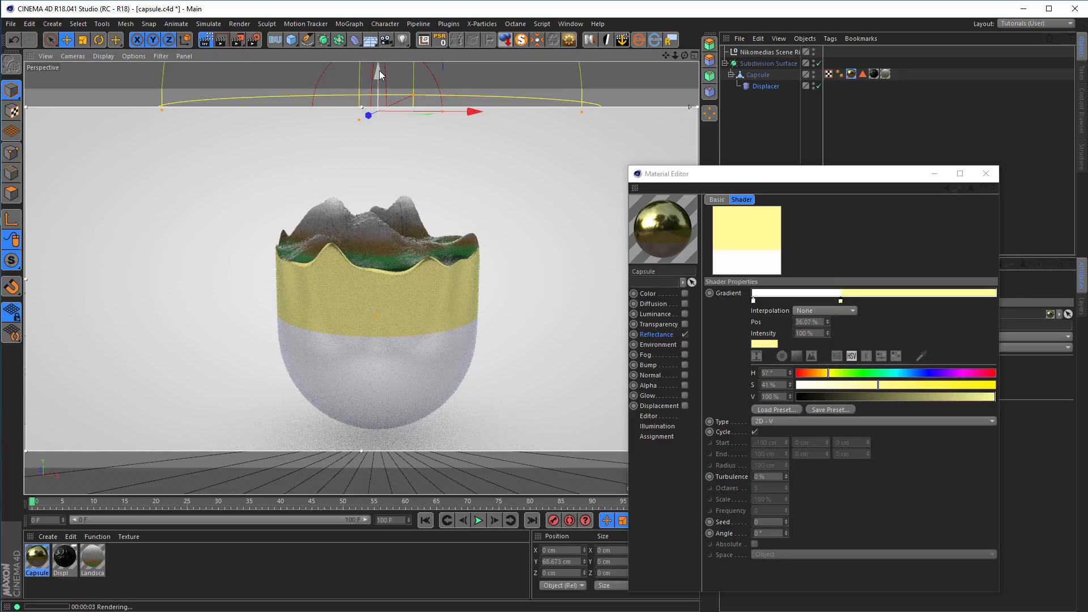
click(986, 174)
Turn off the Subdivision Surface object that contains the capsule.
scroll(379, 268, up, 5)
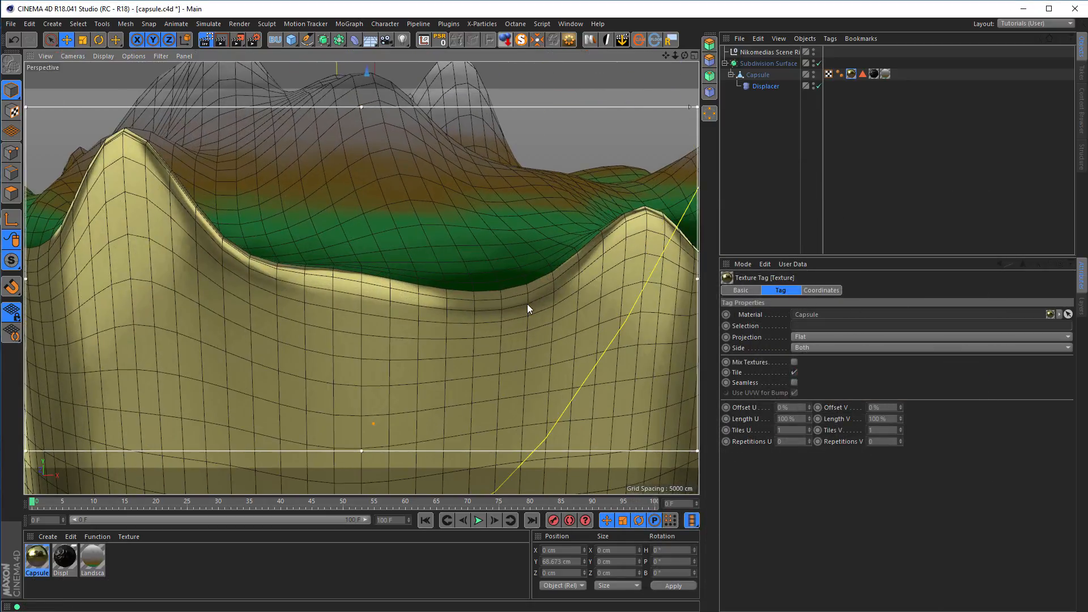
alt+drag(506, 304, 299, 269)
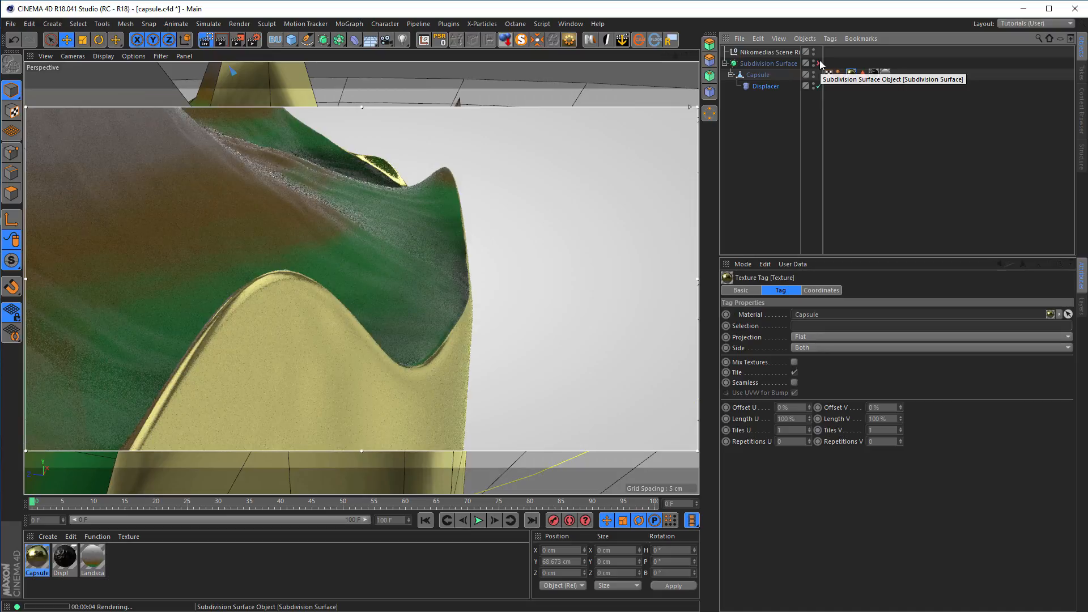
click(818, 63)
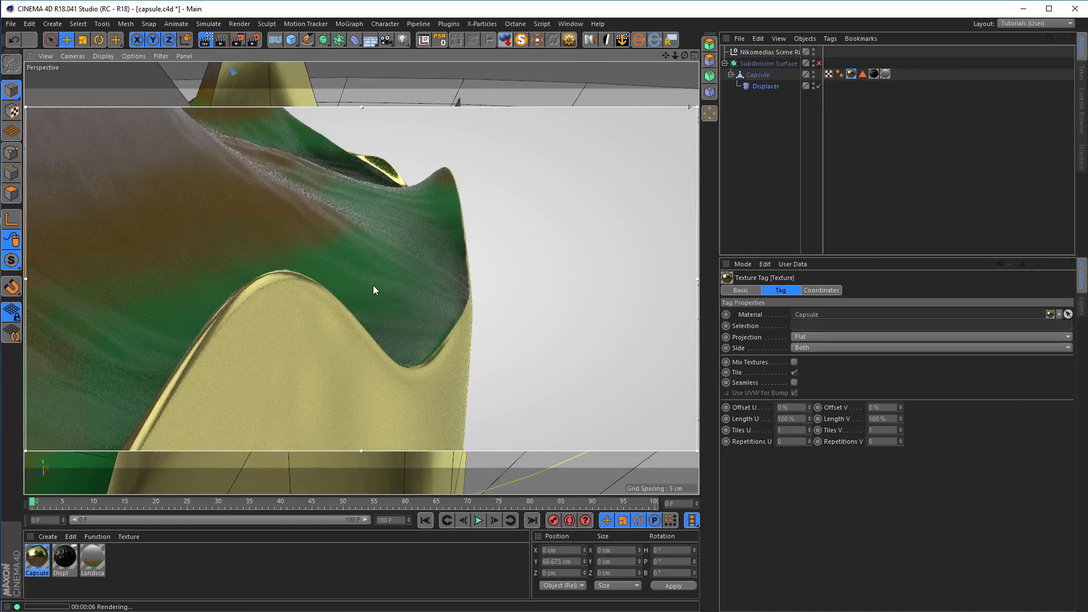
Enable the angle limit on the capsule's Phong tag and set the Phong angle to 40°.
alt+middle_drag(367, 296, 406, 289)
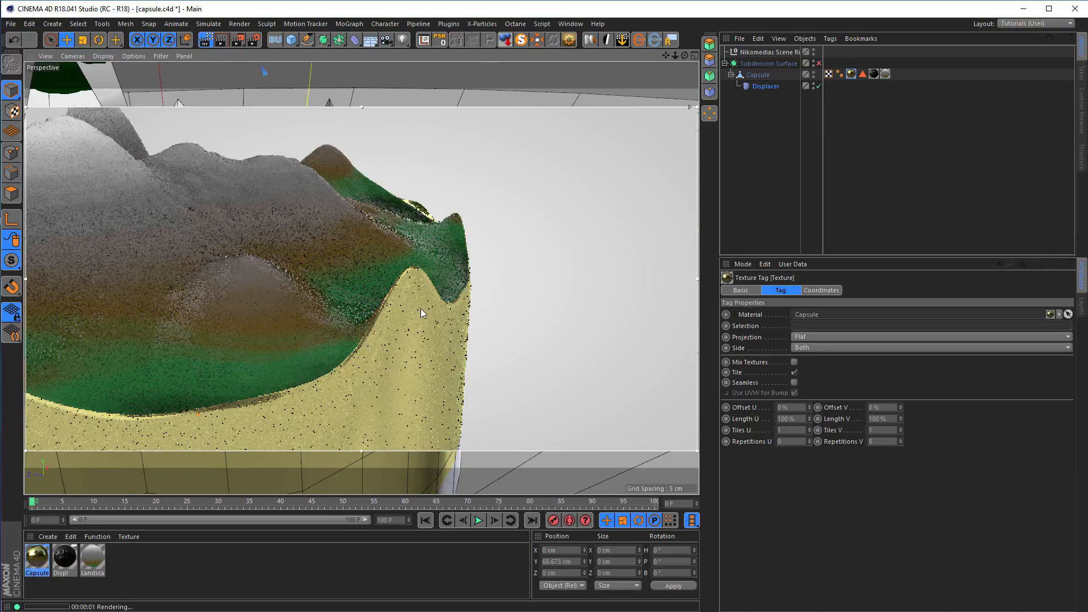
alt+drag(420, 308, 505, 318)
alt+right_drag(499, 317, 444, 323)
alt+middle_drag(443, 323, 358, 331)
alt+drag(358, 332, 390, 342)
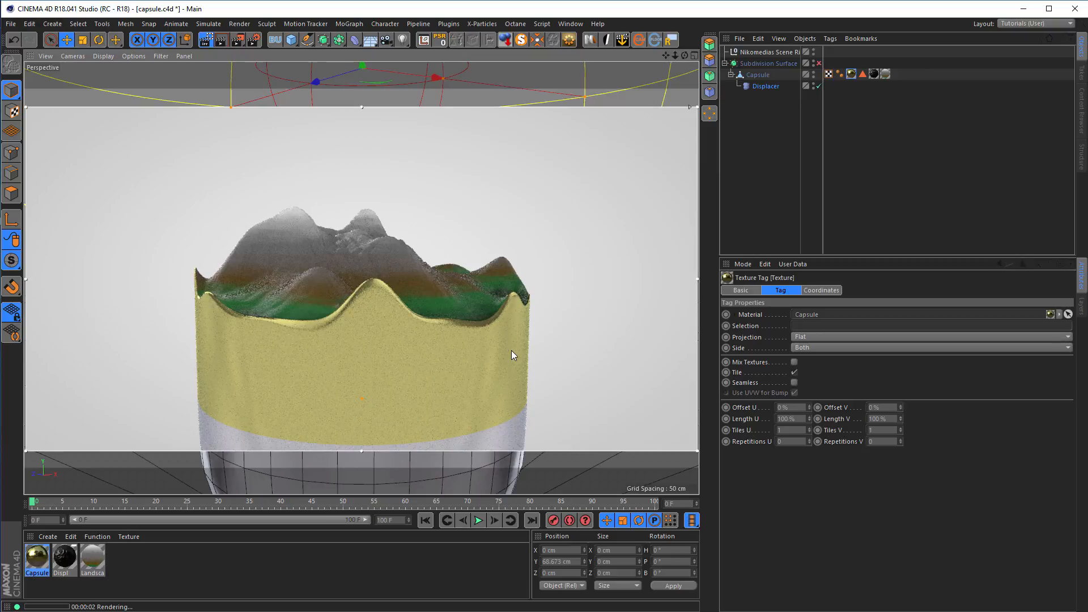
alt+drag(396, 345, 368, 346)
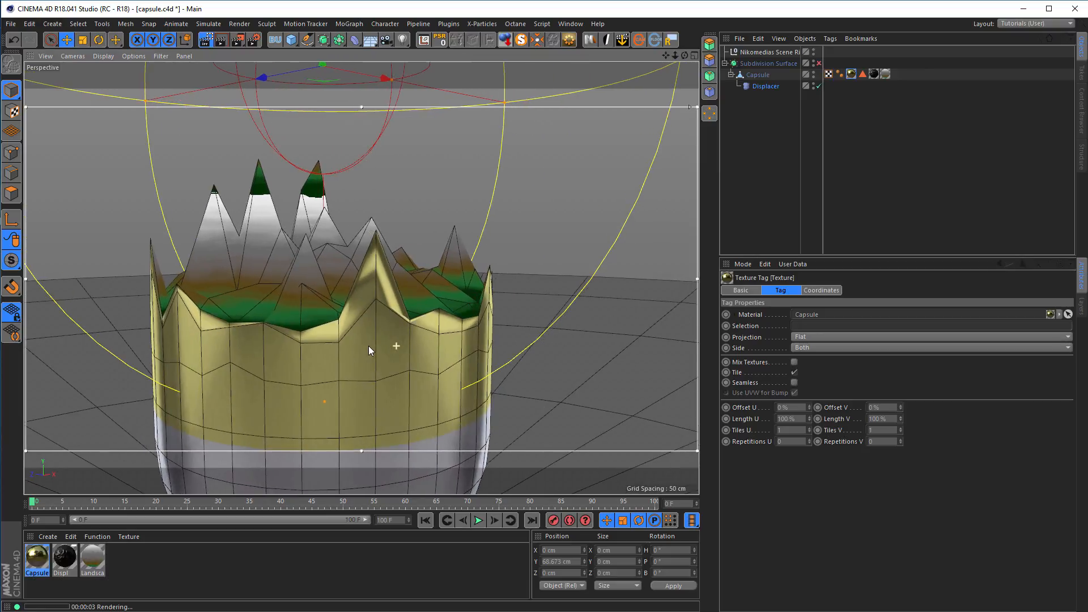
alt+middle_drag(365, 336, 351, 296)
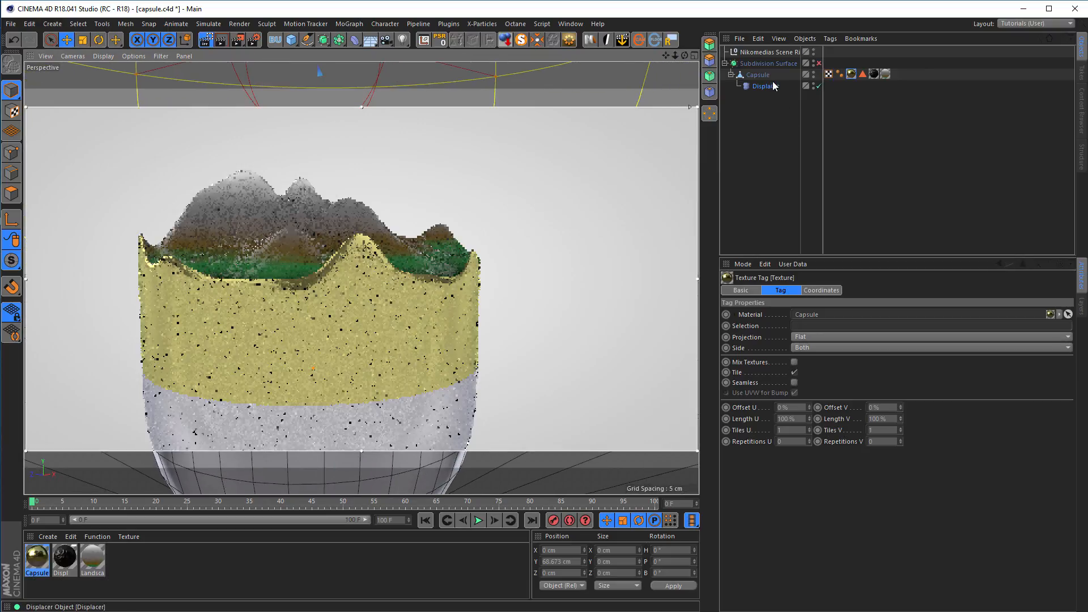
click(840, 75)
click(787, 314)
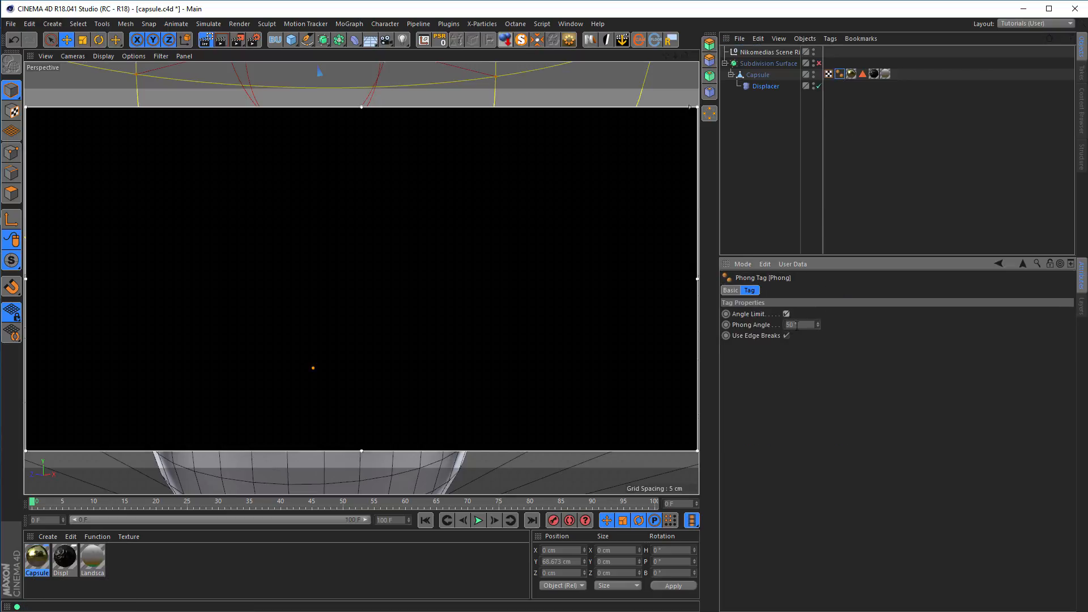
text(40)
key(Return)
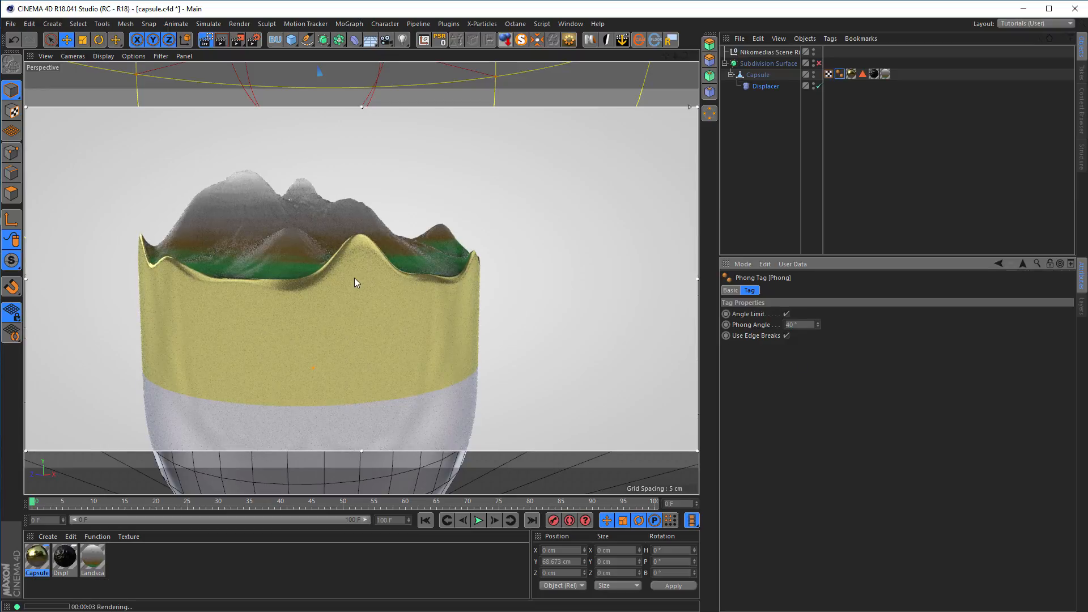
Activate the Low GI render setting to compare its lighting on the whole capsule, and switch back to Low.
scroll(306, 292, down, 3)
alt+middle_drag(309, 288, 318, 263)
alt+drag(318, 262, 350, 278)
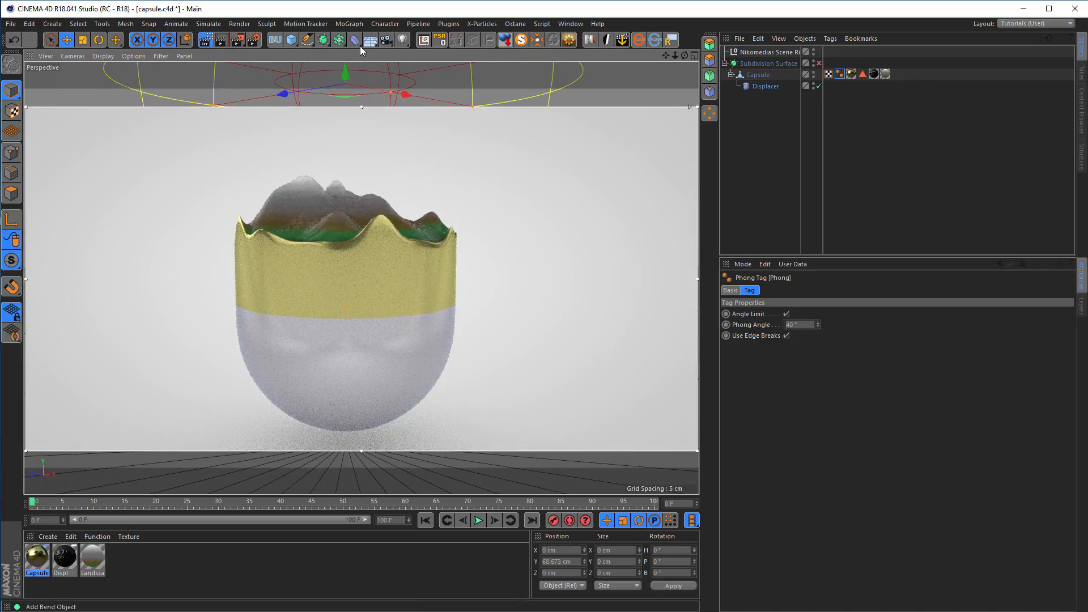
click(254, 39)
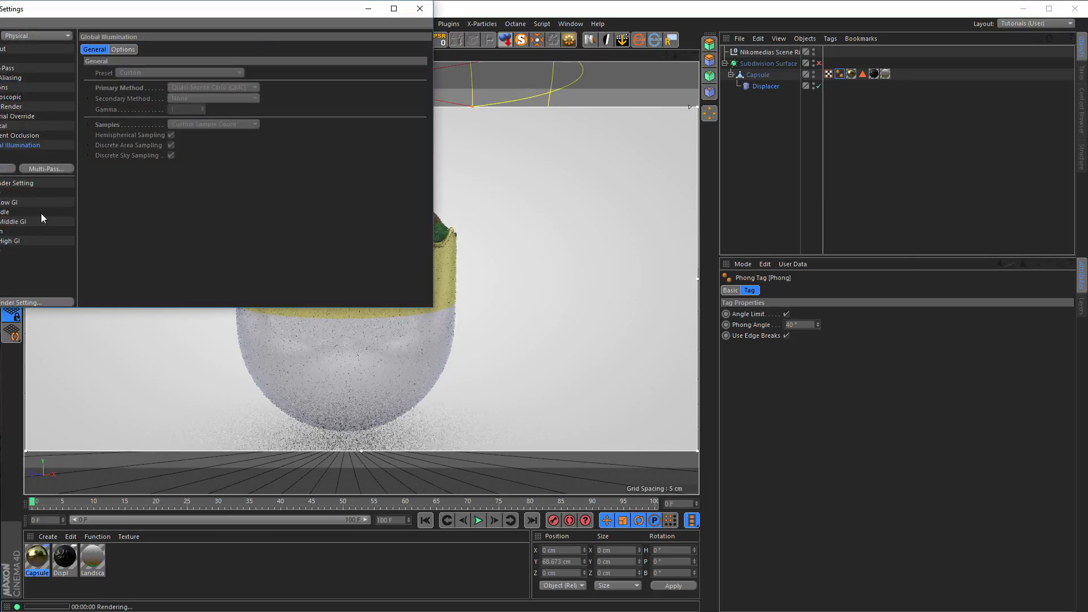
drag(216, 13, 861, 157)
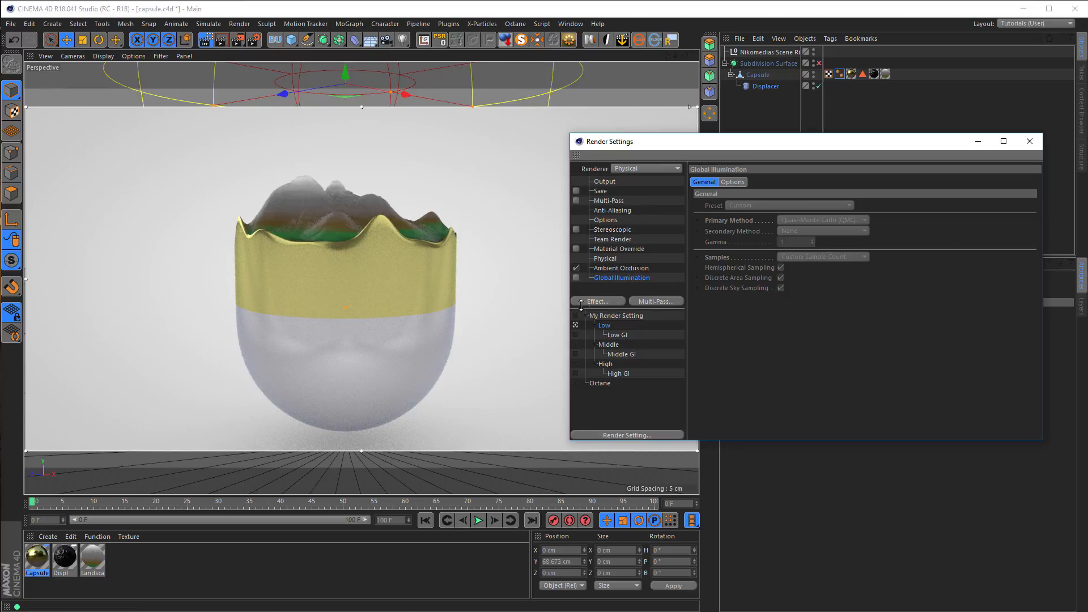
click(575, 335)
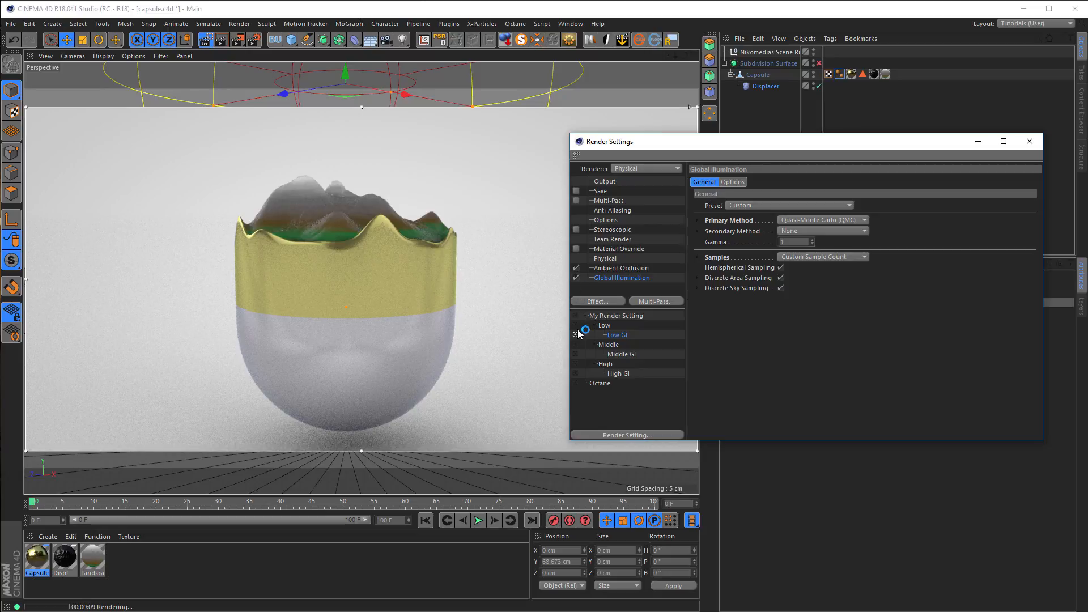
click(576, 327)
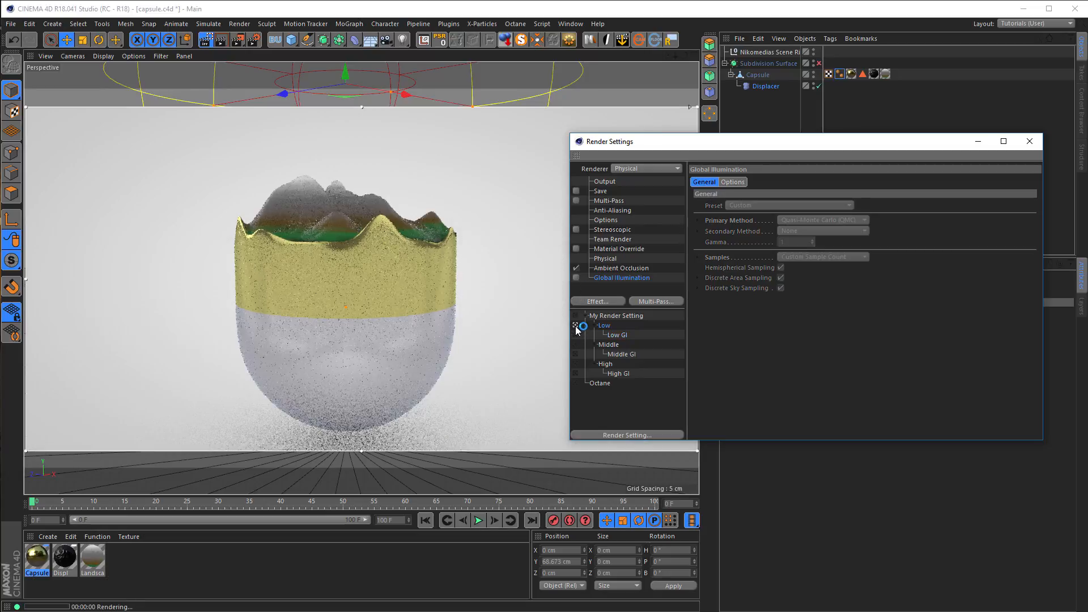
click(1030, 141)
Reduce the Displacer's height to about 183 cm.
alt+right_drag(329, 245, 500, 255)
alt+drag(499, 255, 380, 233)
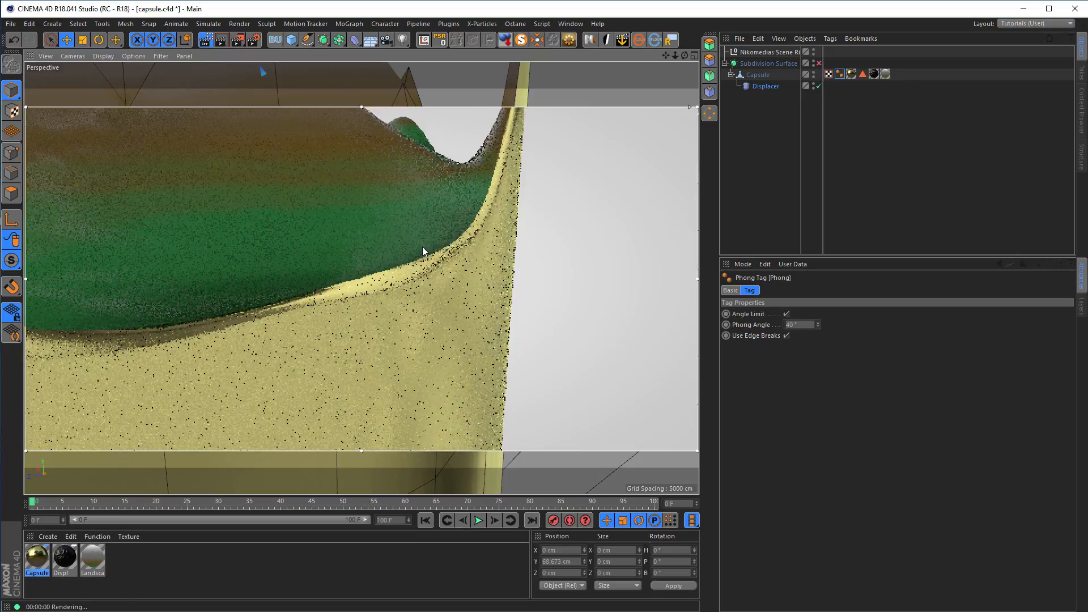
mouse_move(416, 269)
alt+mouse_down()
mouse_move(363, 267)
mouse_move(481, 284)
alt+mouse_up()
alt+right_drag(434, 289, 319, 307)
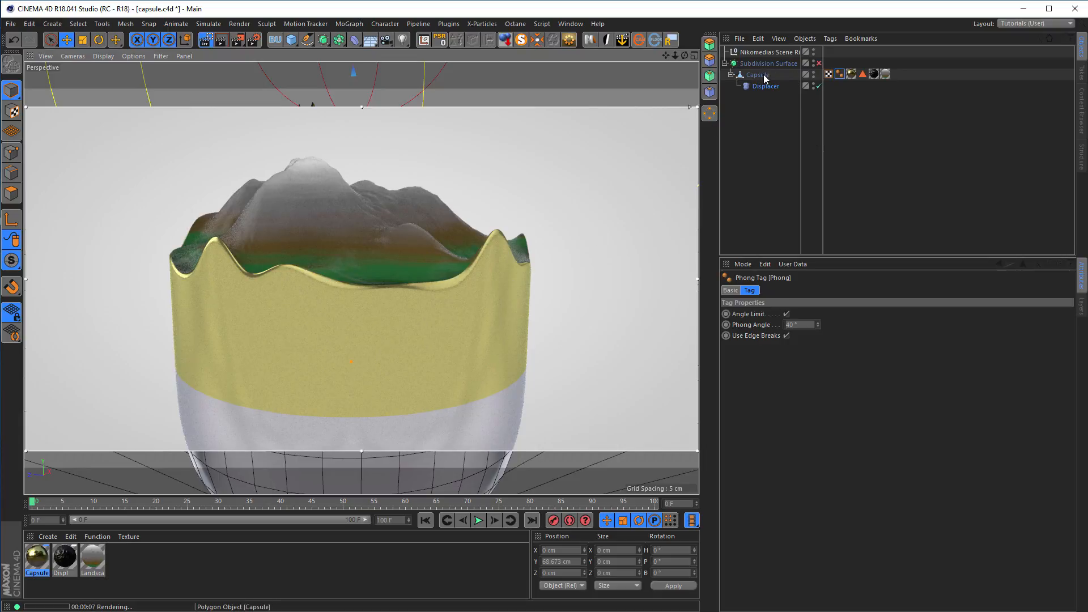
click(781, 87)
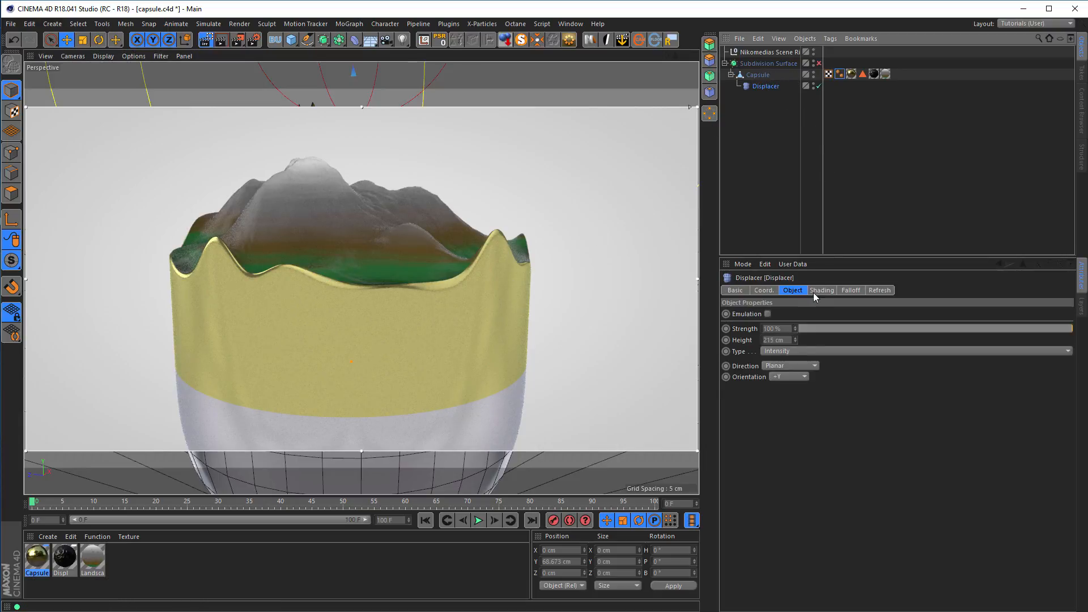
mouse_move(794, 340)
mouse_down()
mouse_move(796, 374)
mouse_move(796, 325)
mouse_up()
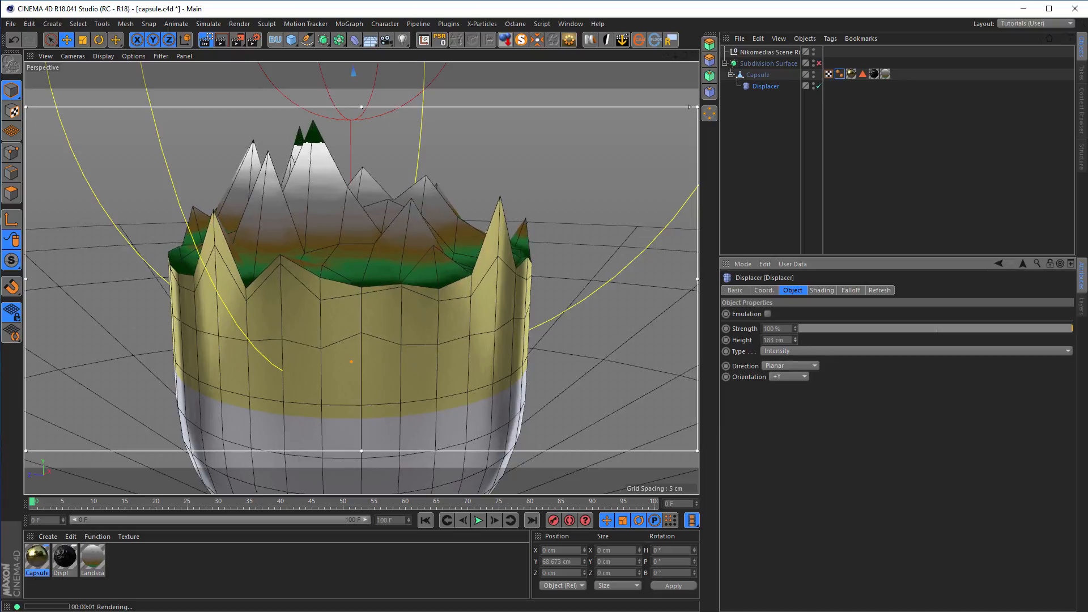
Try successive seeds in the Displacer's Noise shader, ending on seed 710, to get a different mountain shape.
click(822, 290)
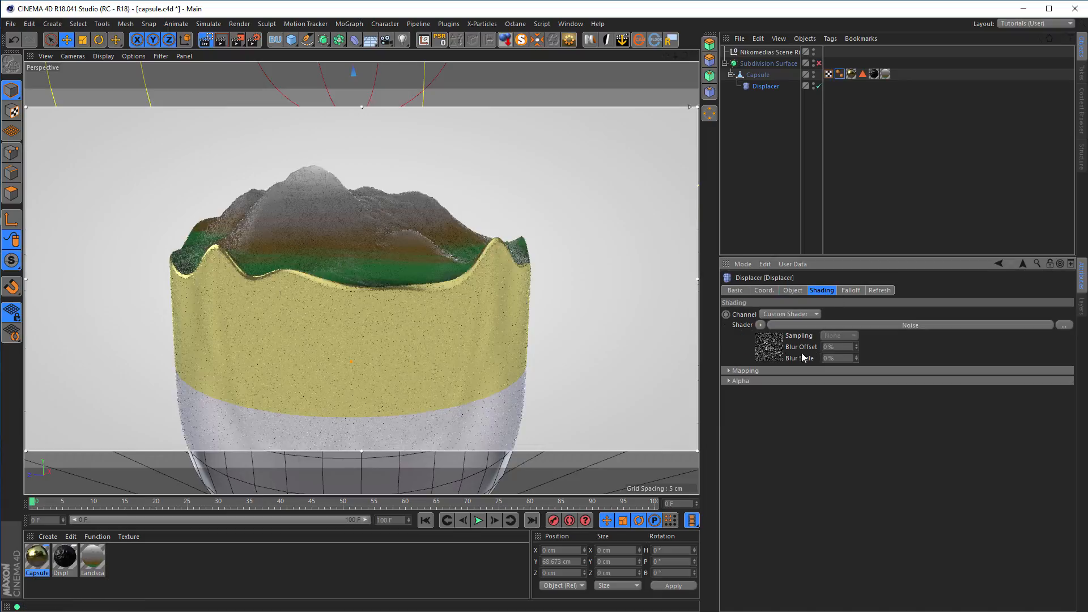
click(801, 362)
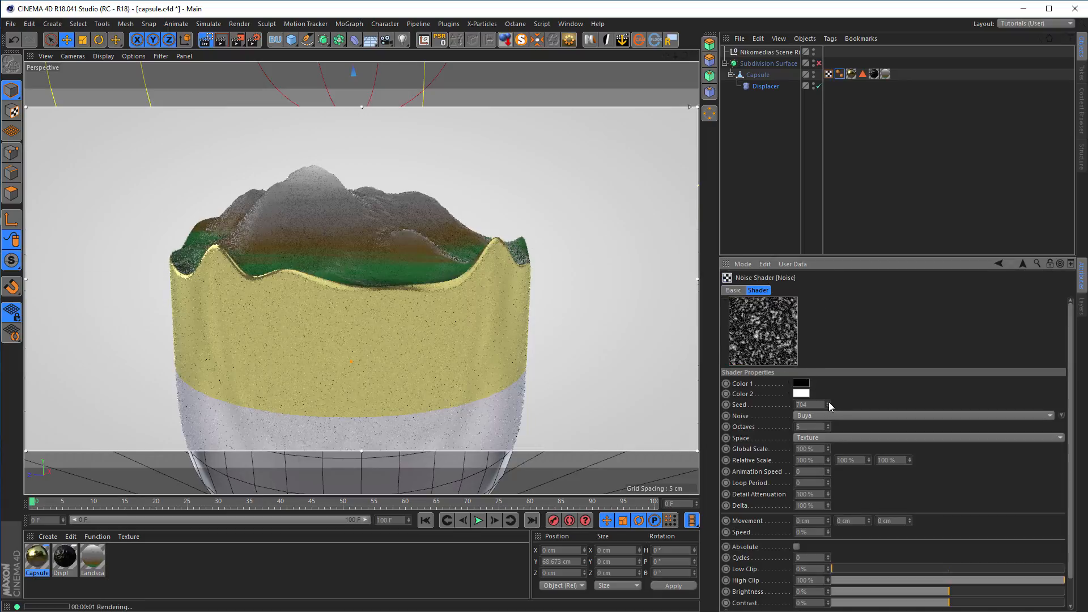
click(828, 403)
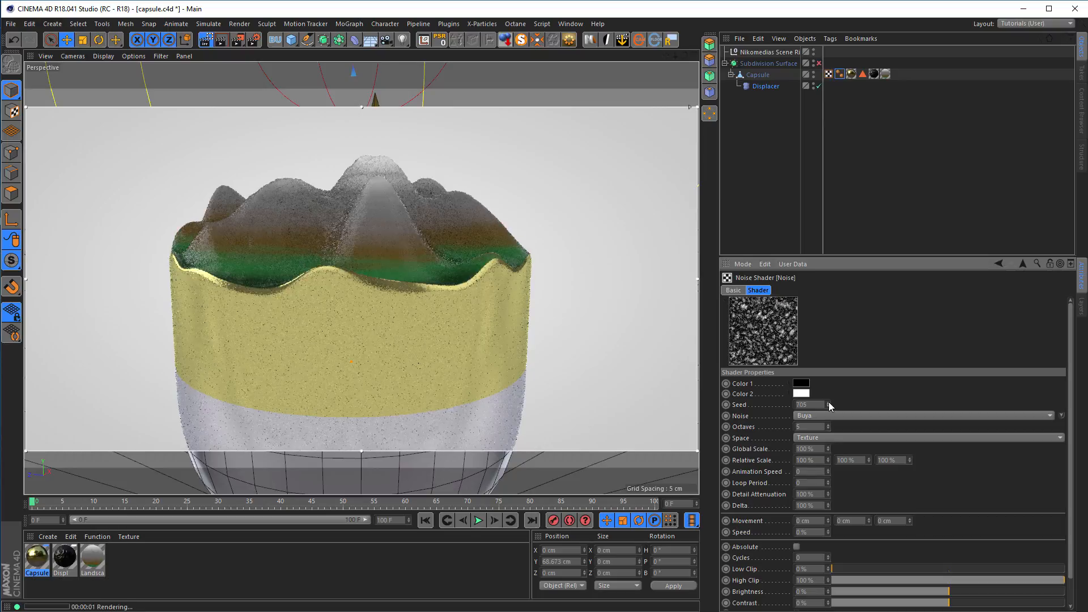
click(828, 402)
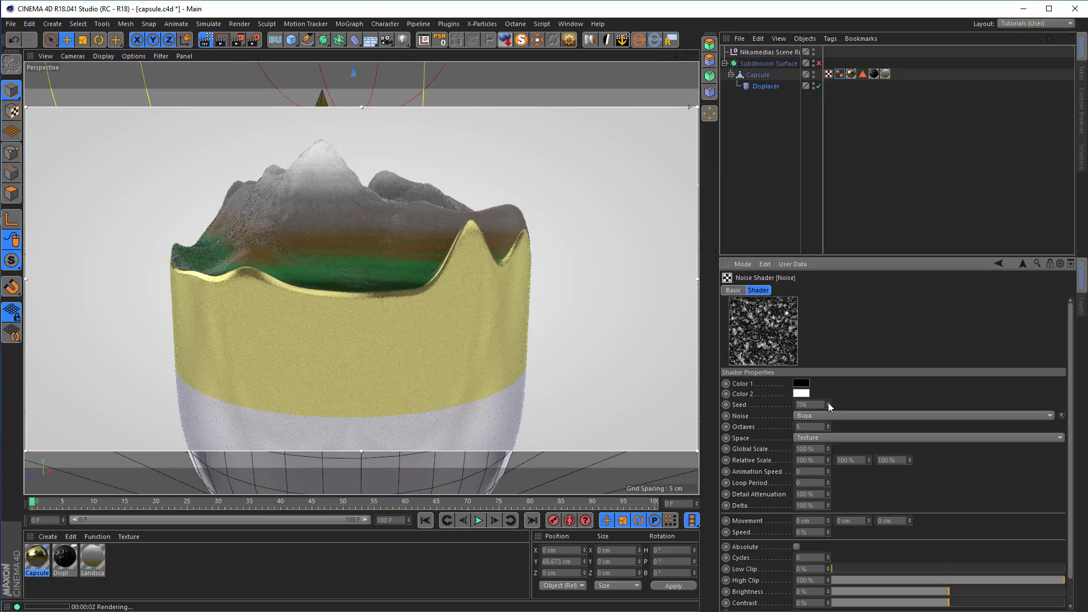
click(828, 403)
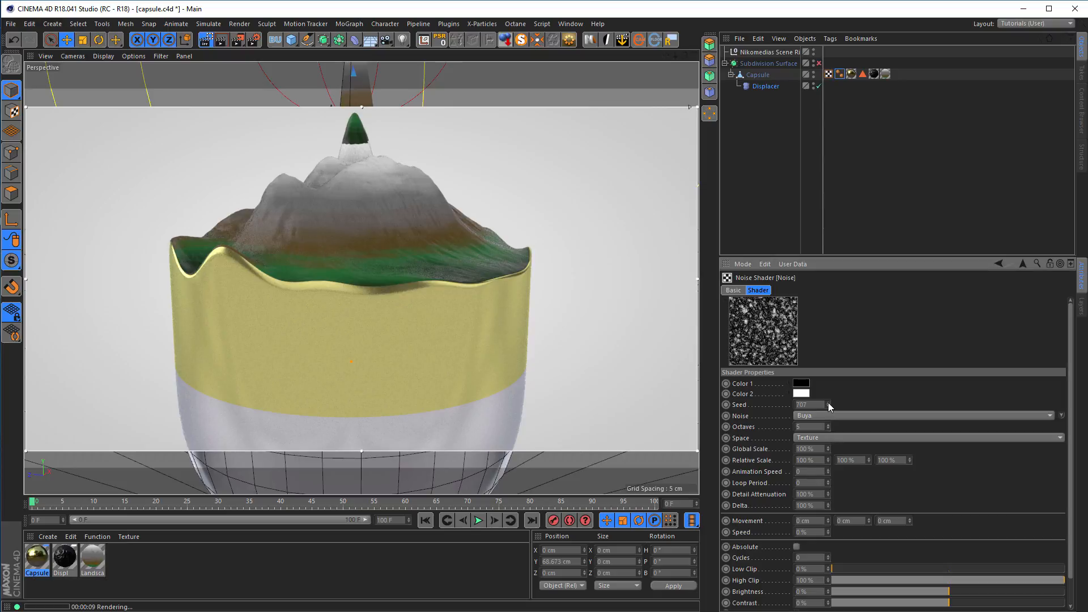
click(827, 402)
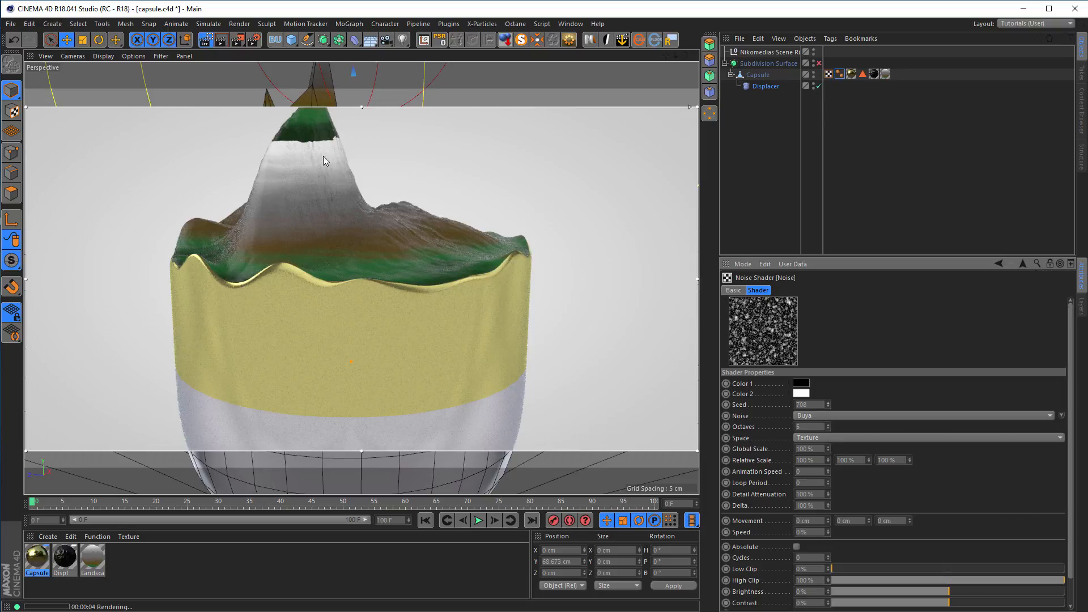
click(828, 403)
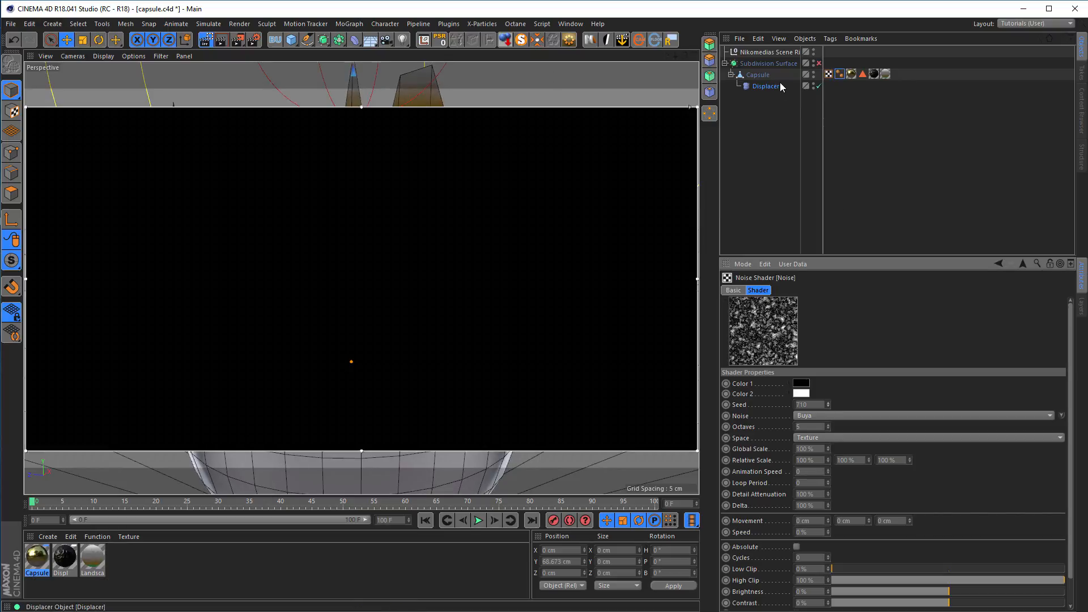
Move the Displacer up along its Y axis to about 77.5 cm.
click(766, 87)
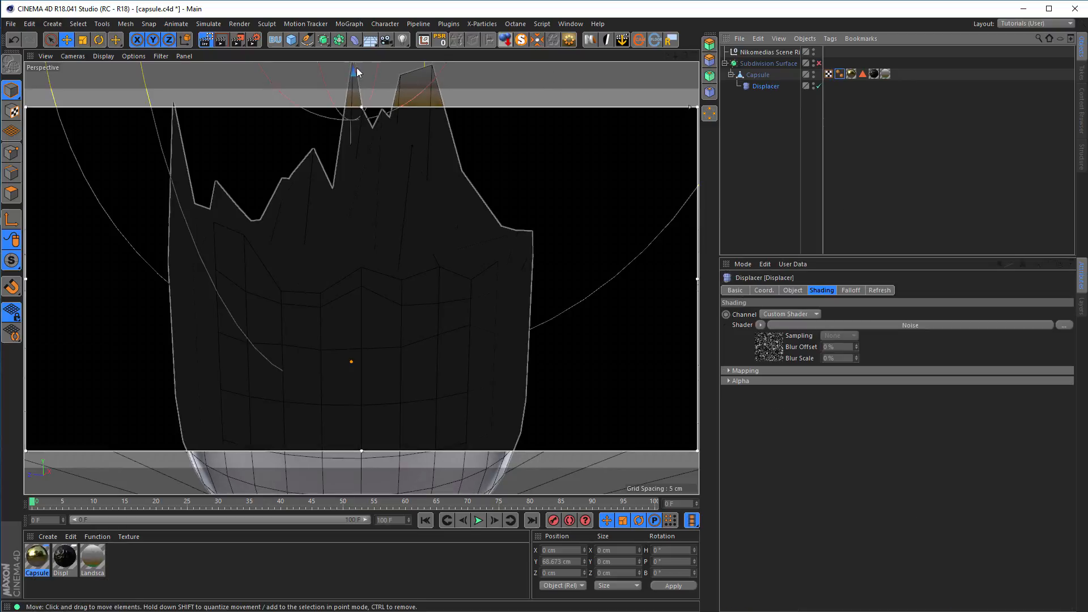
key(h)
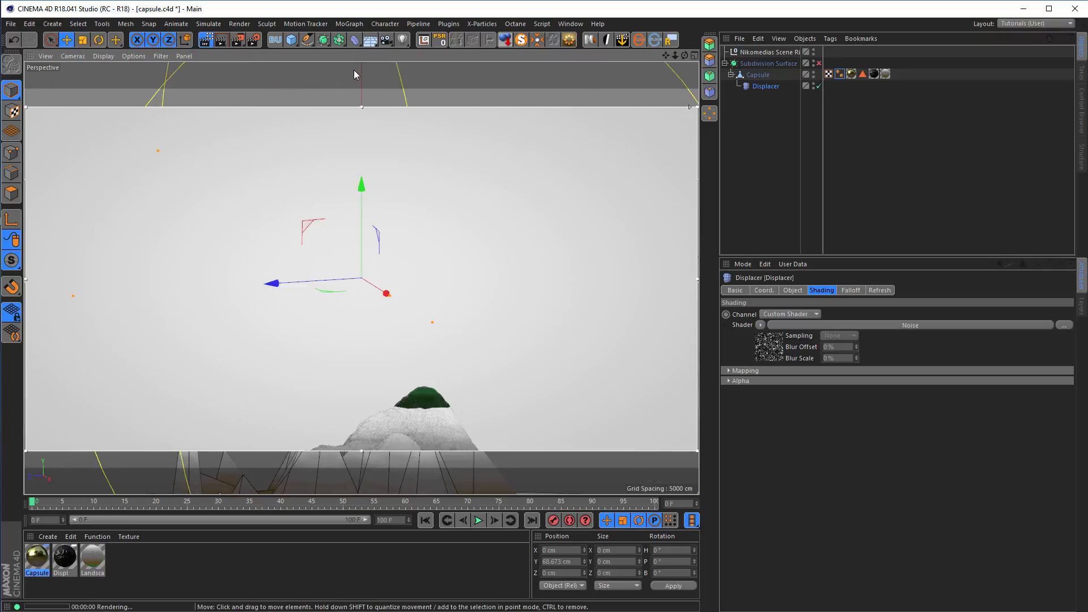
key(o)
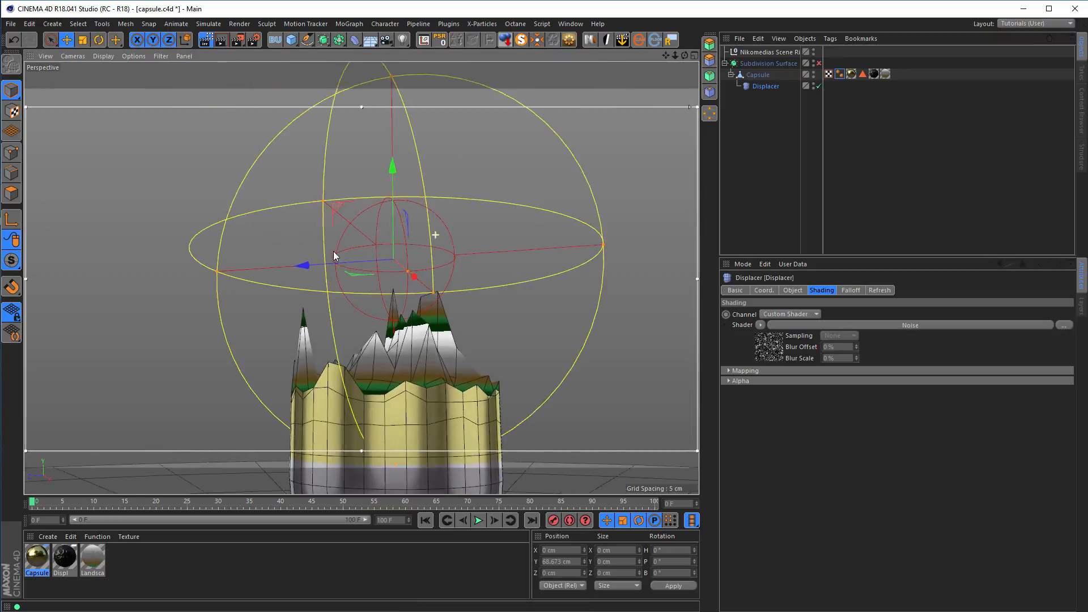
mouse_move(392, 155)
mouse_down()
mouse_move(387, 176)
mouse_move(406, 127)
mouse_move(399, 141)
mouse_up()
alt+drag(453, 317, 426, 216)
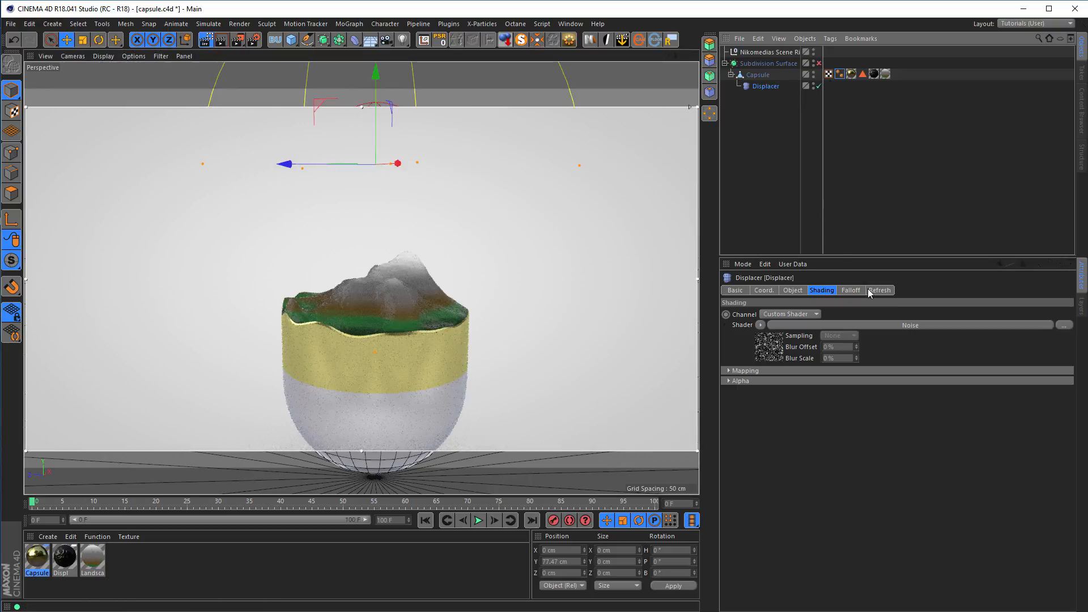
Lower the Displacer's spherical falloff to 31% and inspect the mountains up close and from afar.
click(850, 290)
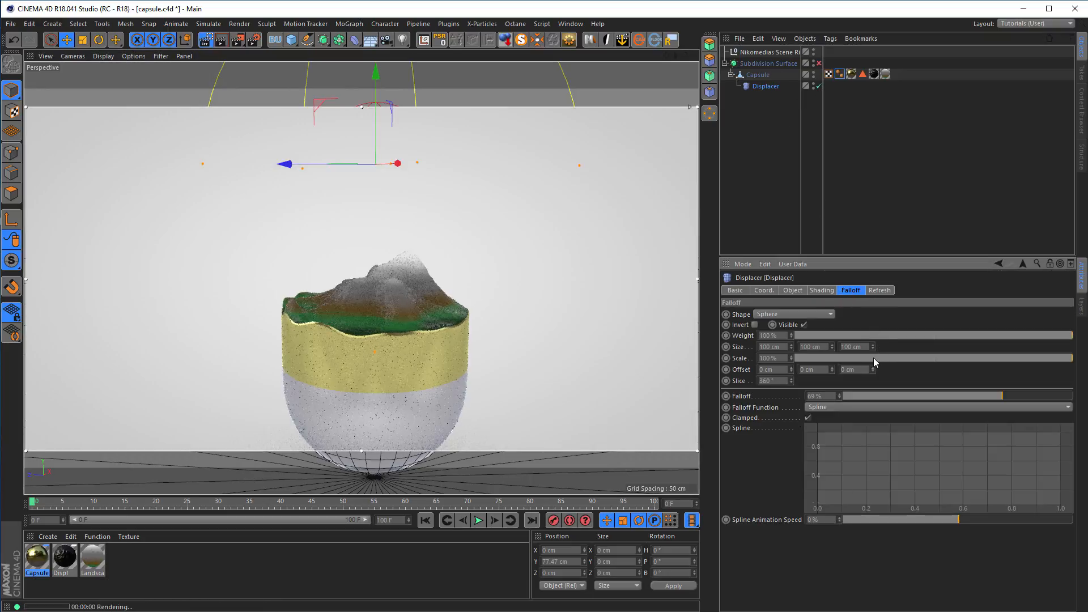
drag(990, 395, 914, 406)
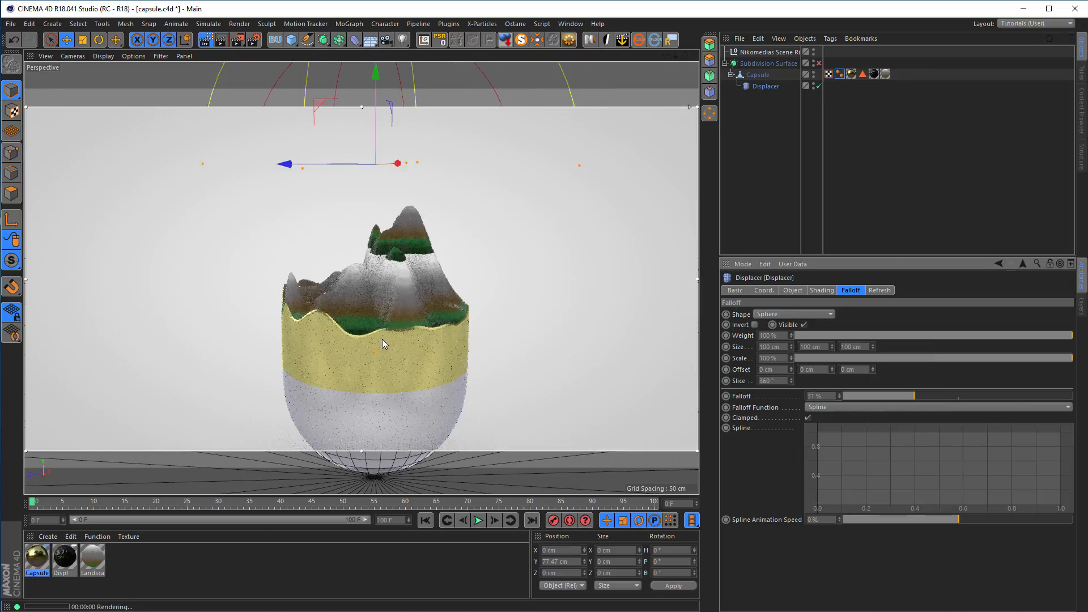
scroll(357, 330, up, 10)
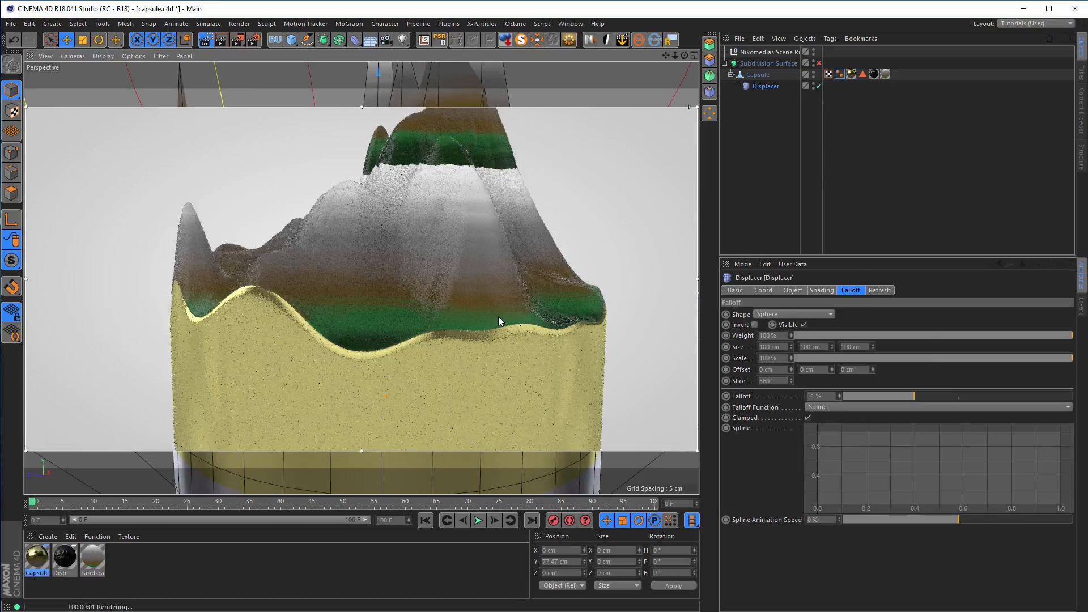
scroll(419, 329, down, 10)
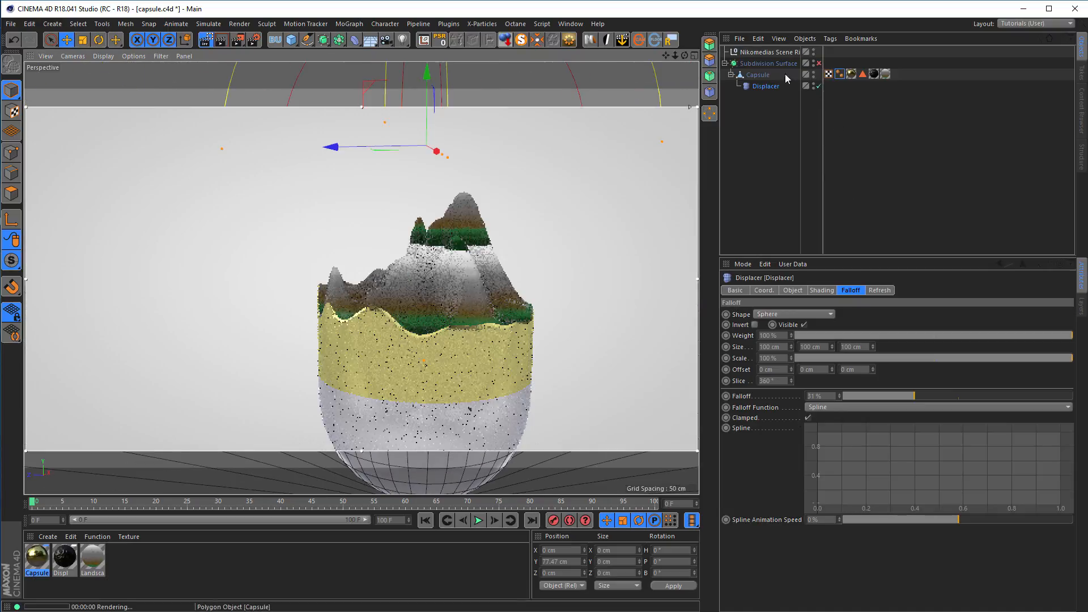
Lower the Displacer's height to about 104 cm and inspect the mountains from a front view of the capsule.
click(792, 291)
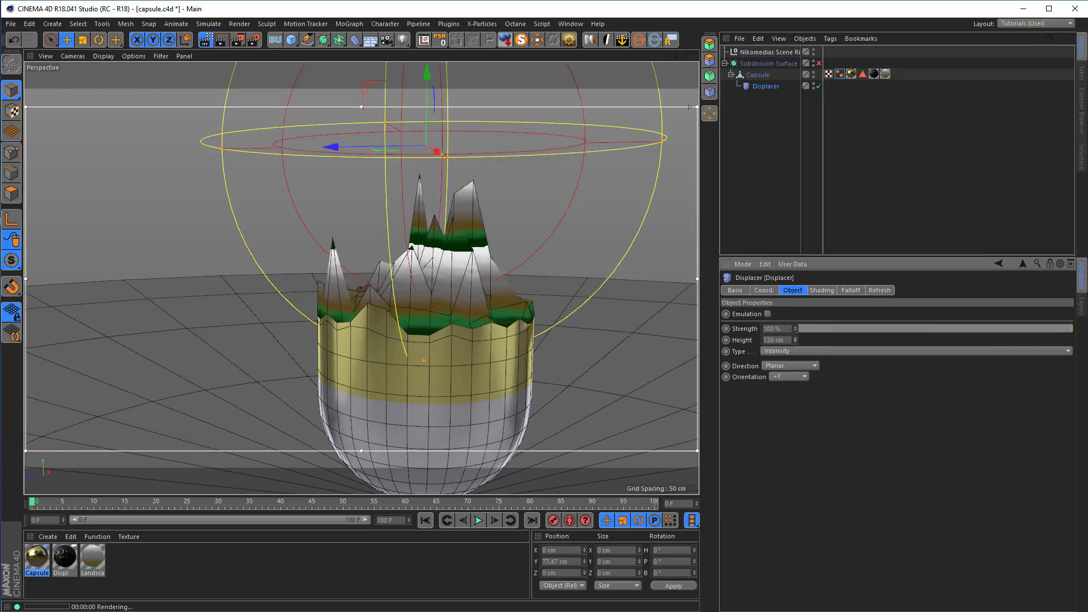
mouse_move(795, 340)
mouse_down()
mouse_move(794, 374)
mouse_move(797, 347)
mouse_up()
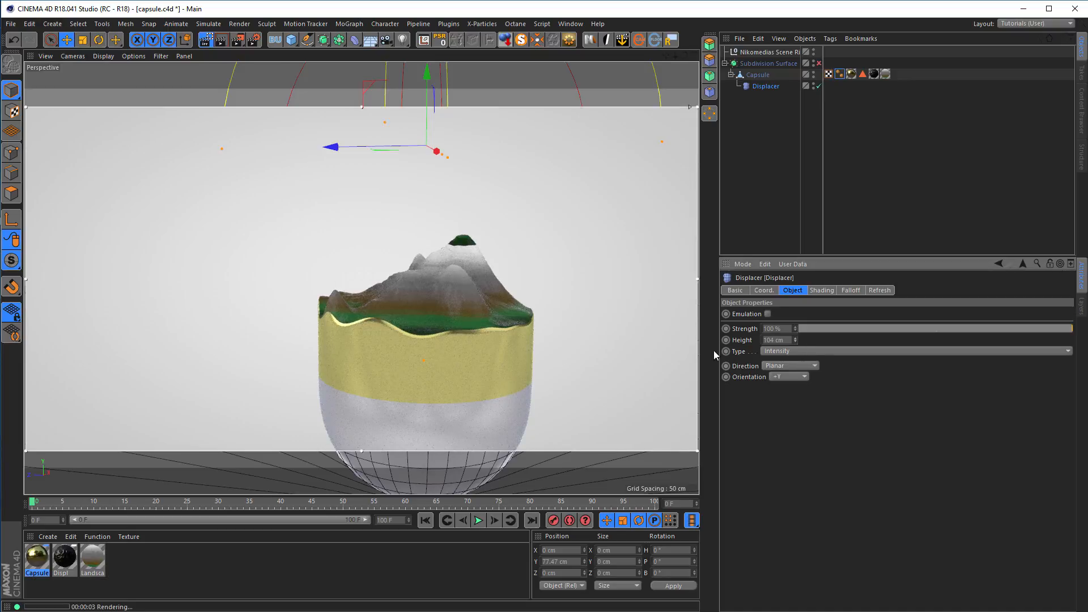
alt+drag(494, 344, 512, 347)
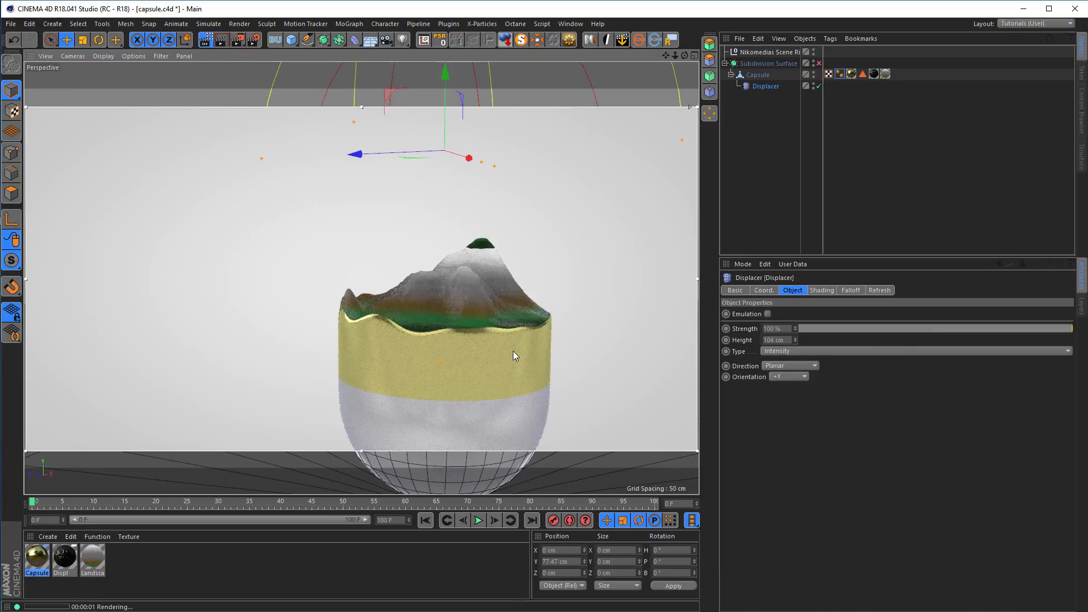
mouse_move(504, 351)
alt+mouse_down()
mouse_move(406, 275)
mouse_move(548, 284)
mouse_move(375, 255)
alt+mouse_up()
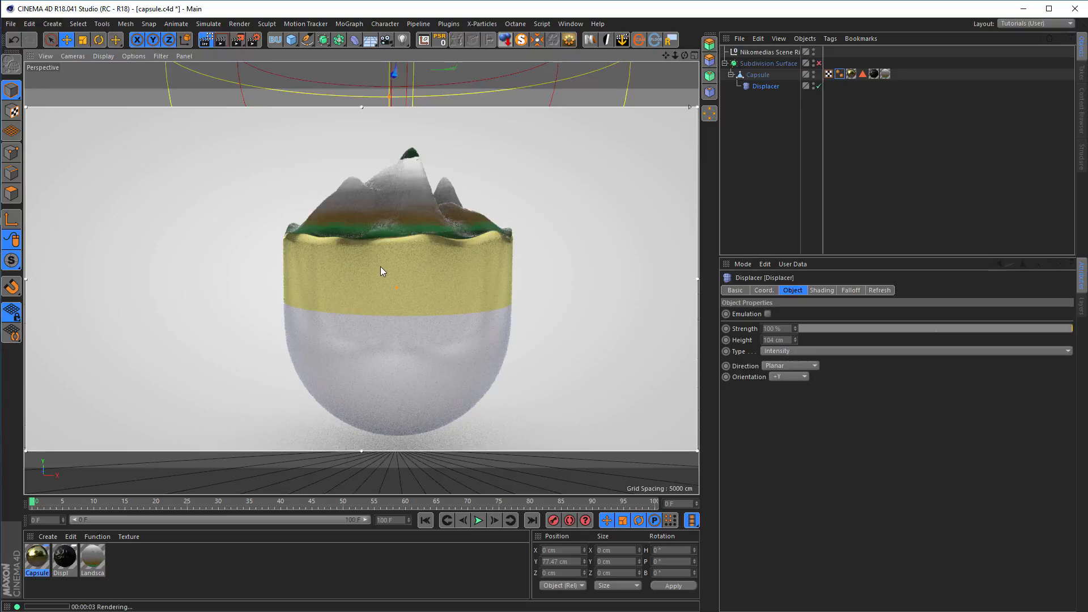
Raise the Displacer's height to about 136 cm and scale up the Displacer so its falloff sphere measures about 115 cm.
mouse_move(795, 340)
mouse_down()
mouse_move(795, 303)
mouse_move(797, 340)
mouse_up()
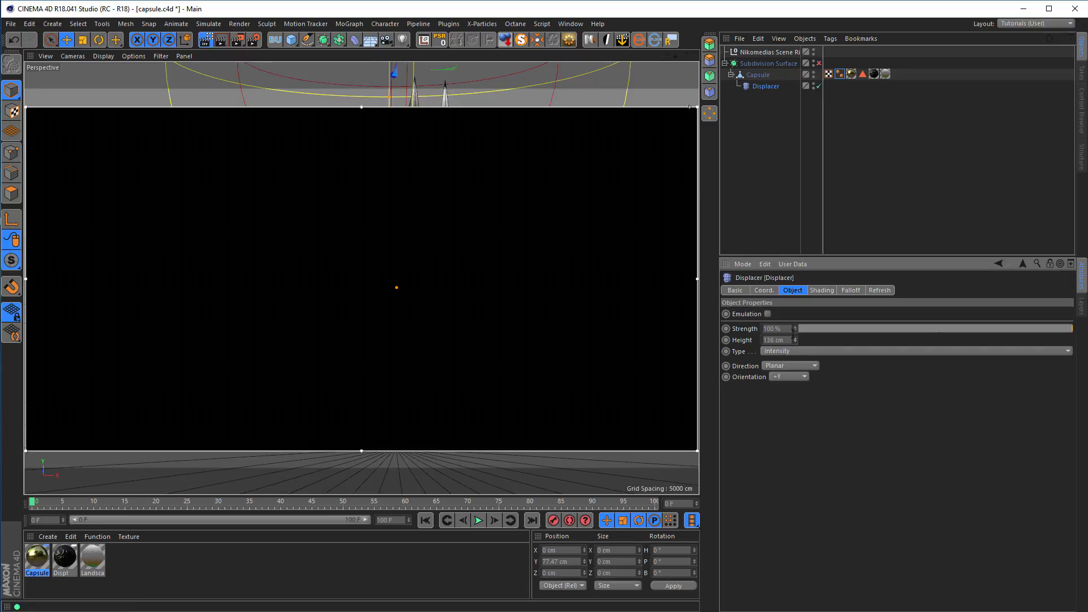
key(t)
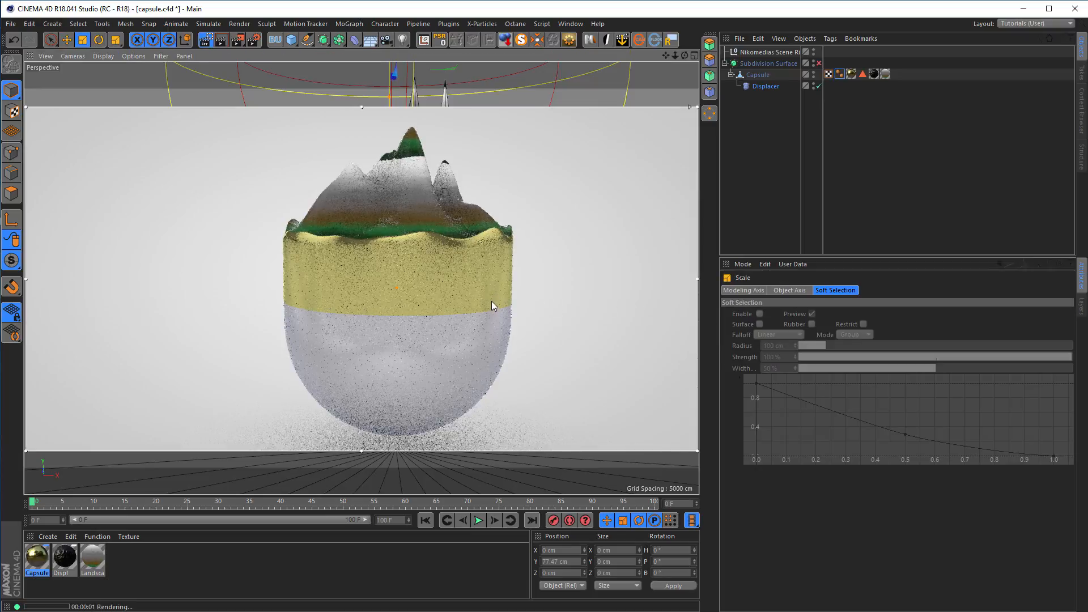
click(757, 86)
key(t)
drag(532, 315, 605, 306)
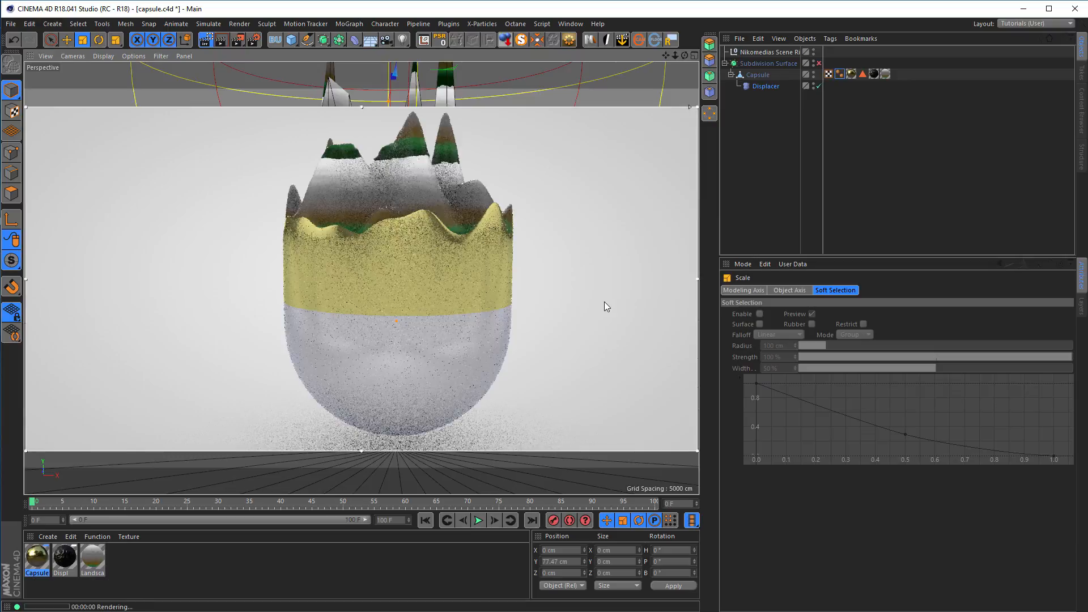
Reduce the Displacer's height, trying 57.4 cm and settling on 74.4 cm.
click(762, 85)
drag(795, 340, 795, 433)
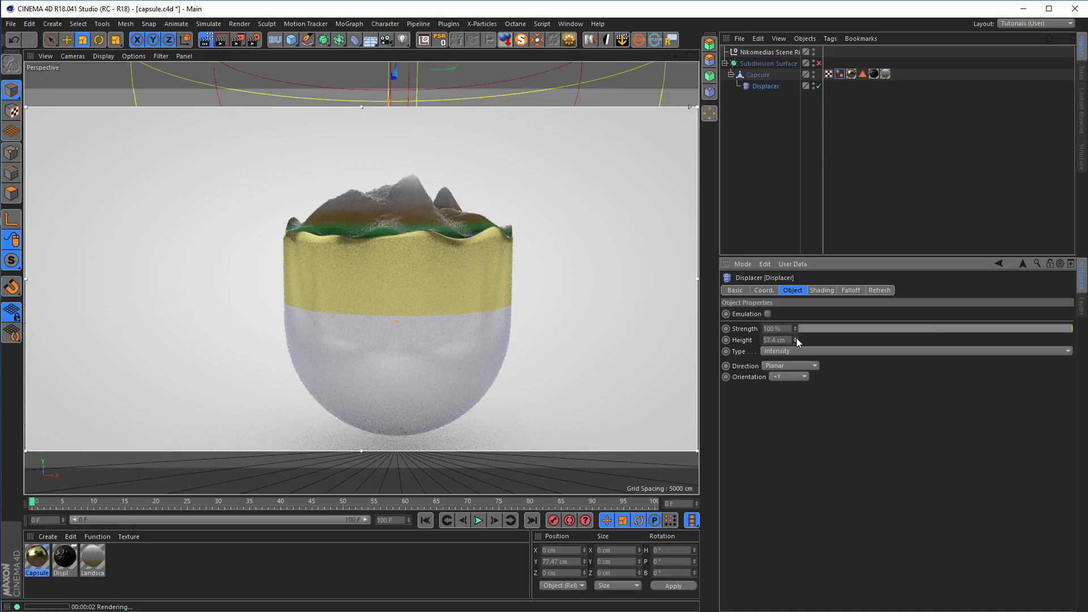
drag(795, 339, 795, 327)
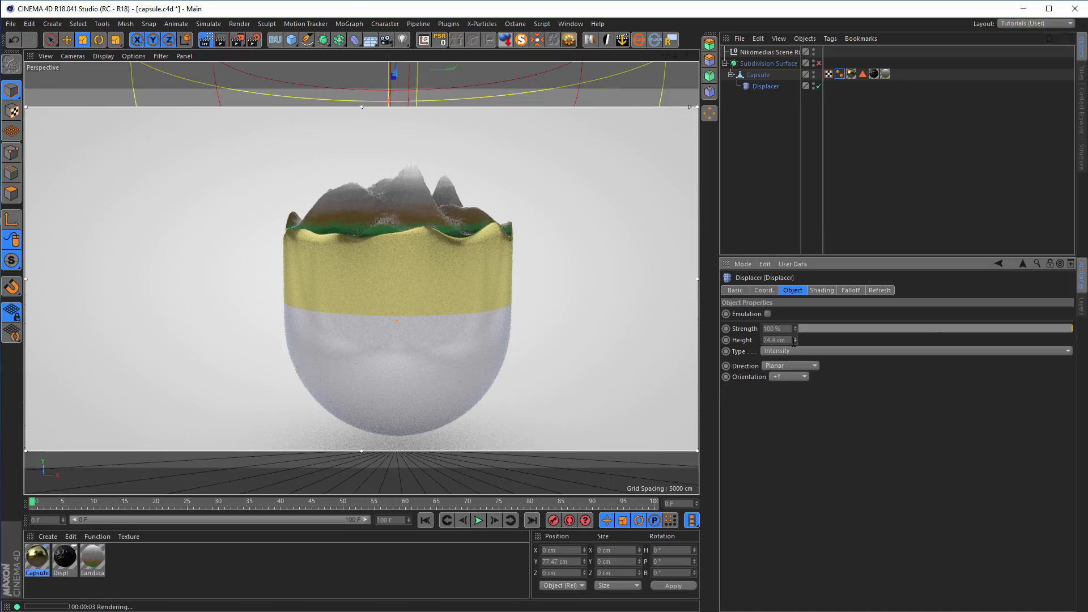
Compare the capsule's mountains with the reference image landscape_0001.jpg in the Picture Viewer.
scroll(438, 271, up, 3)
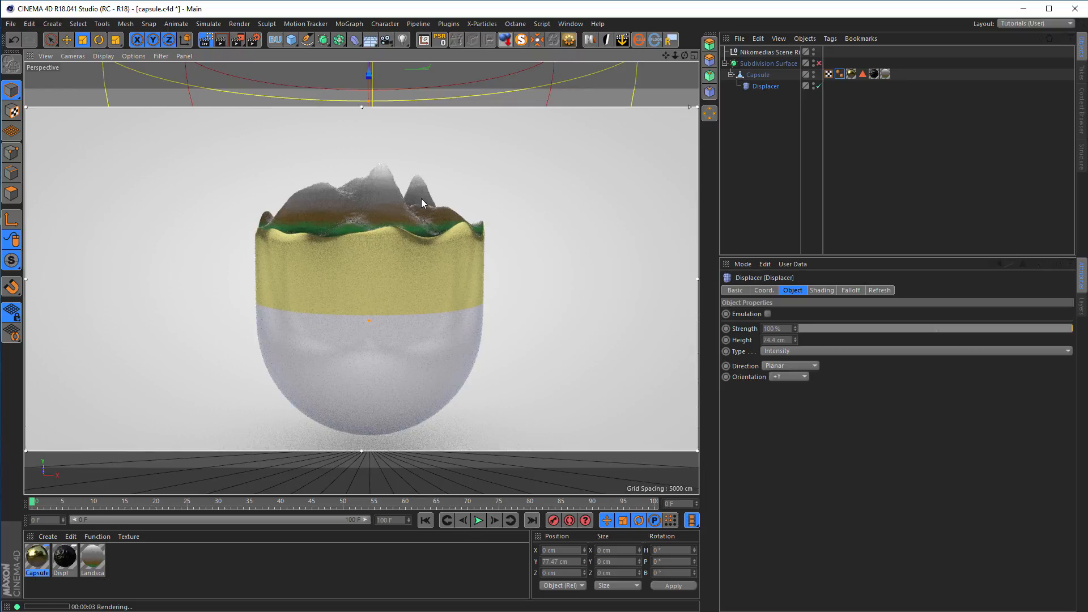
key(shift+F6)
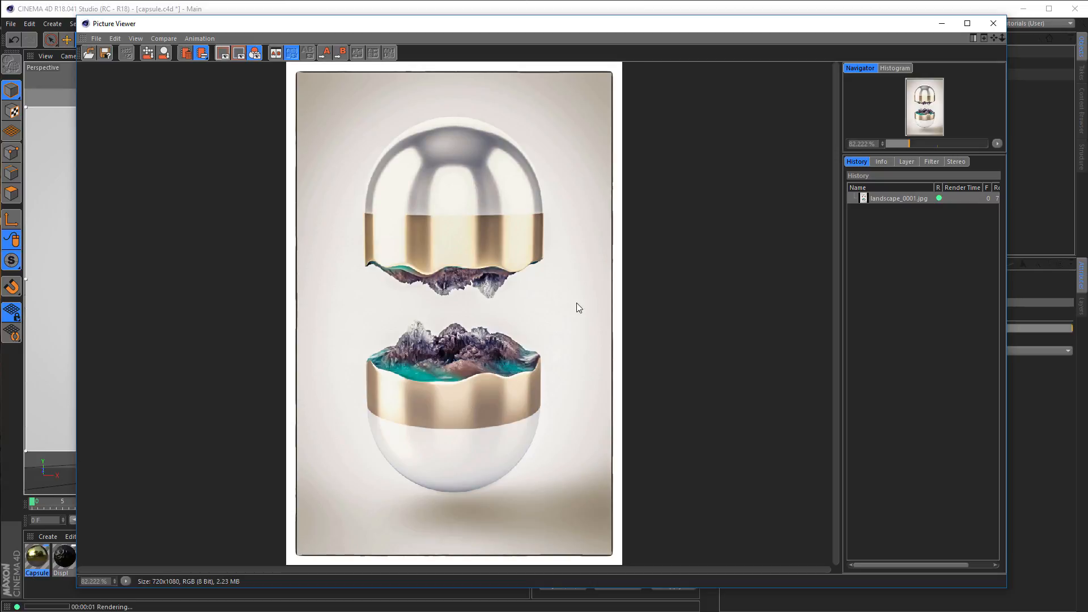
click(993, 25)
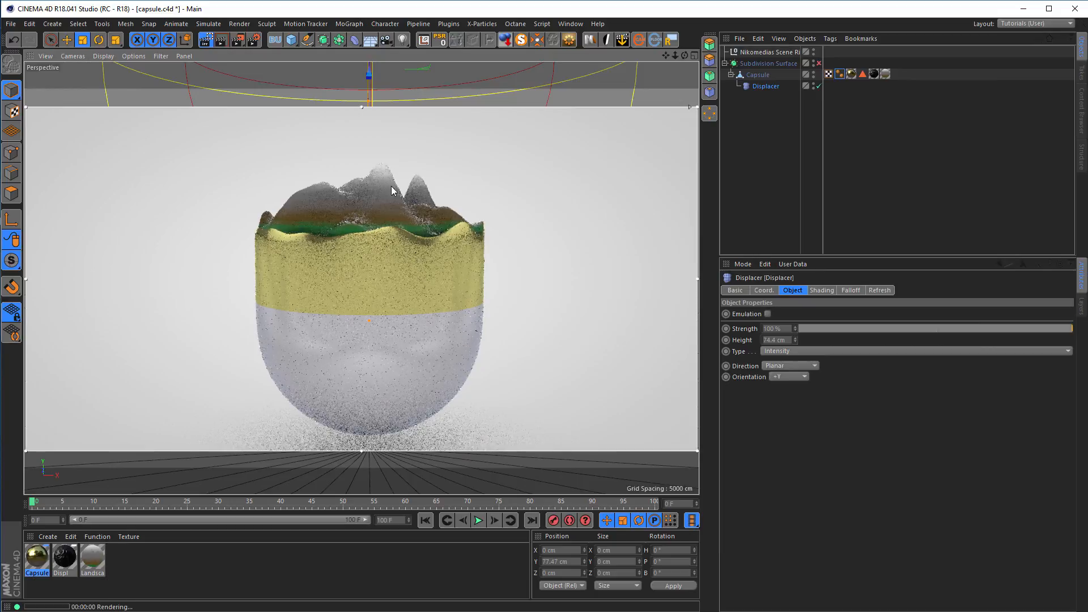
scroll(342, 277, down, 1)
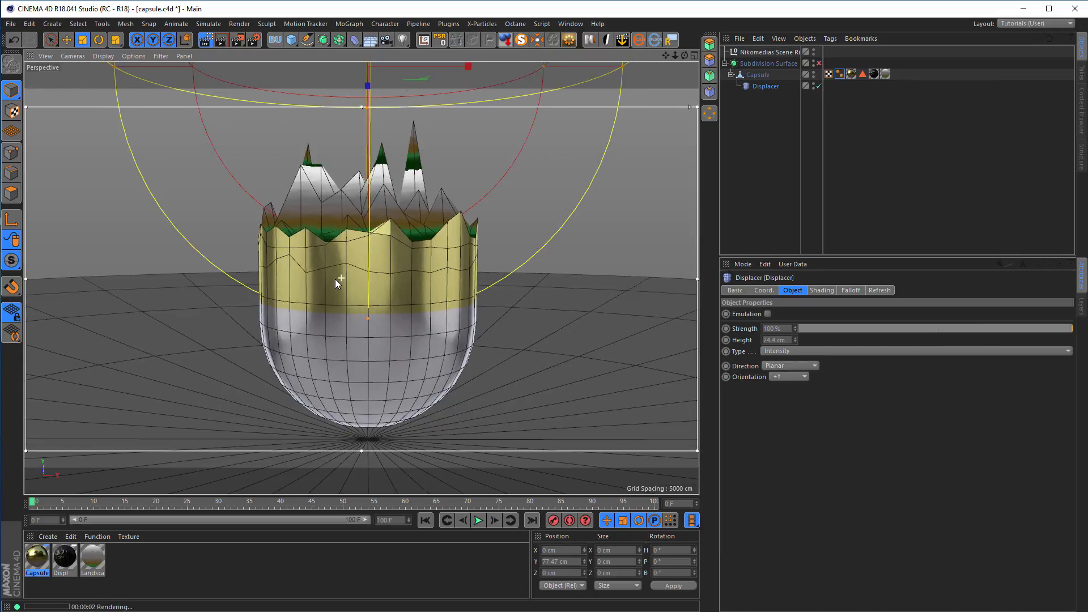
alt+middle_drag(333, 293, 322, 299)
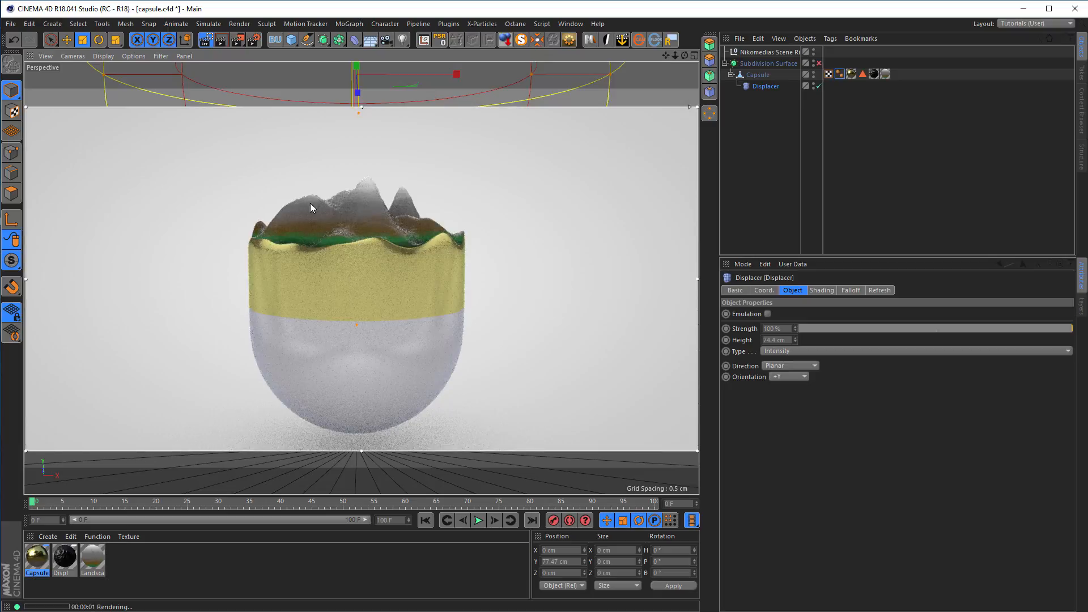
Shift the yellow knot slightly toward the white end in the Capsule material's reflectance gradient and move the Material Editor out of the way.
double_click(37, 558)
drag(212, 82, 841, 105)
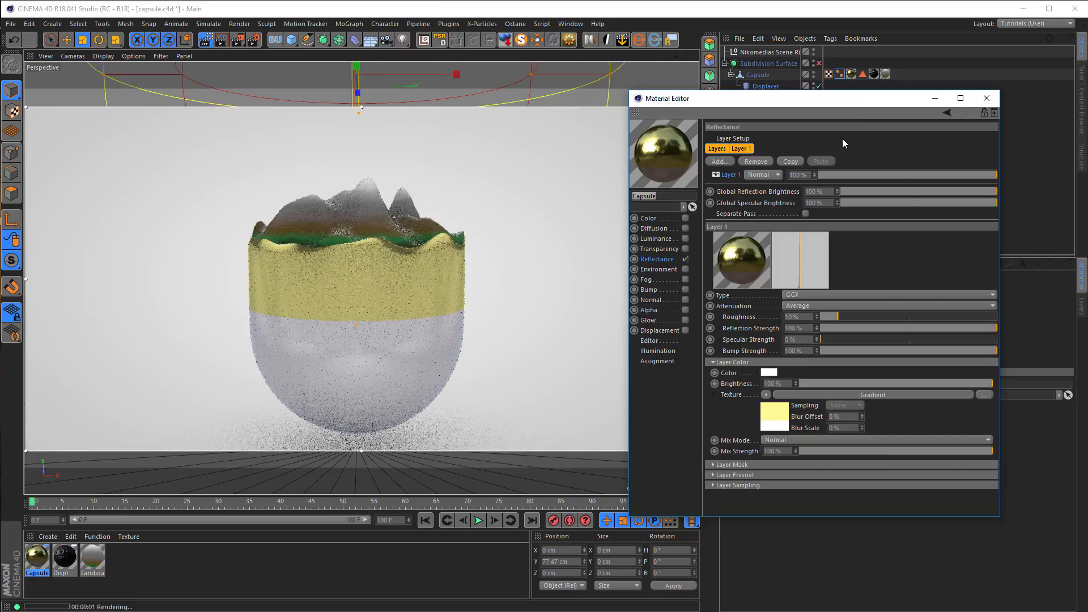
click(771, 407)
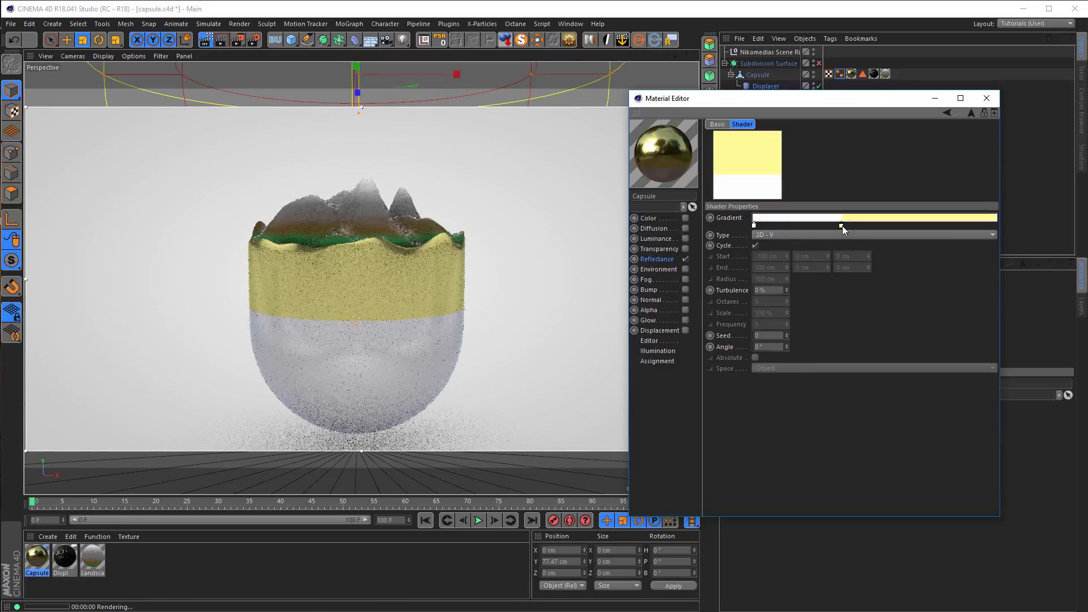
drag(841, 226, 834, 227)
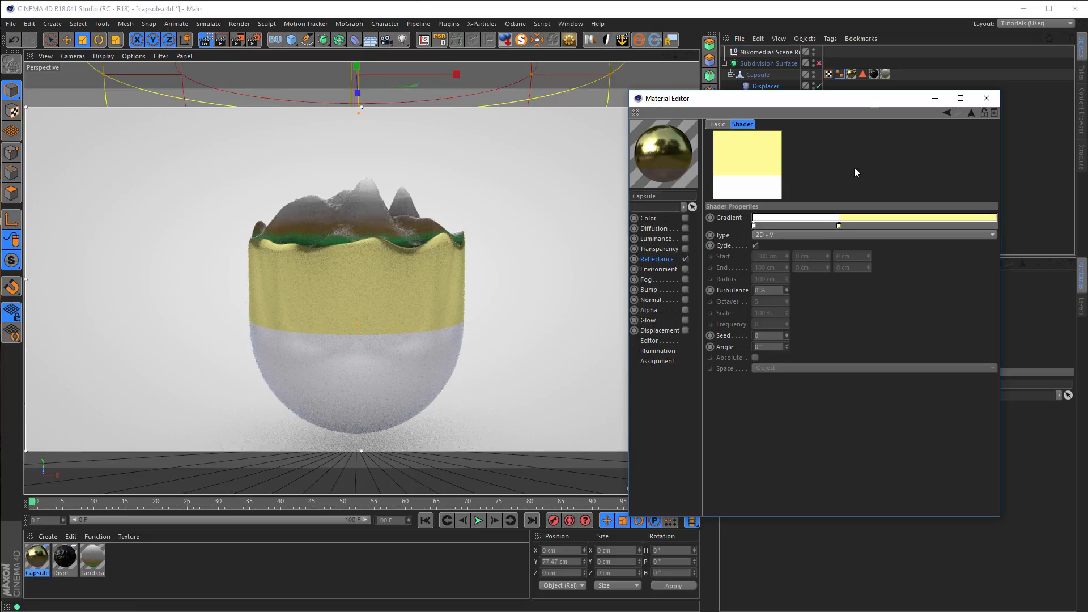
drag(865, 104, 898, 184)
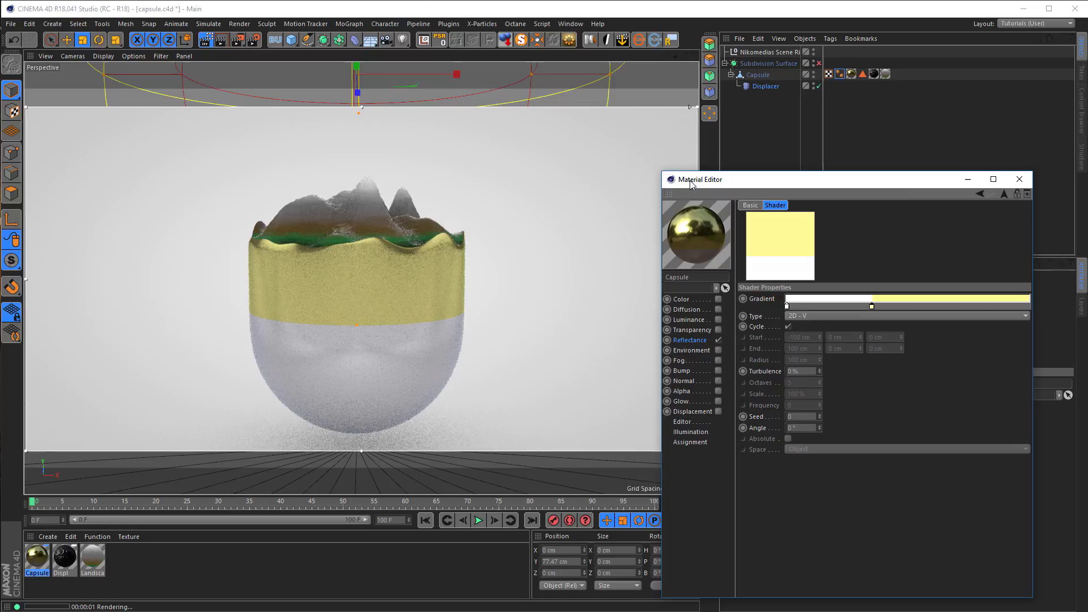
drag(829, 178, 761, 473)
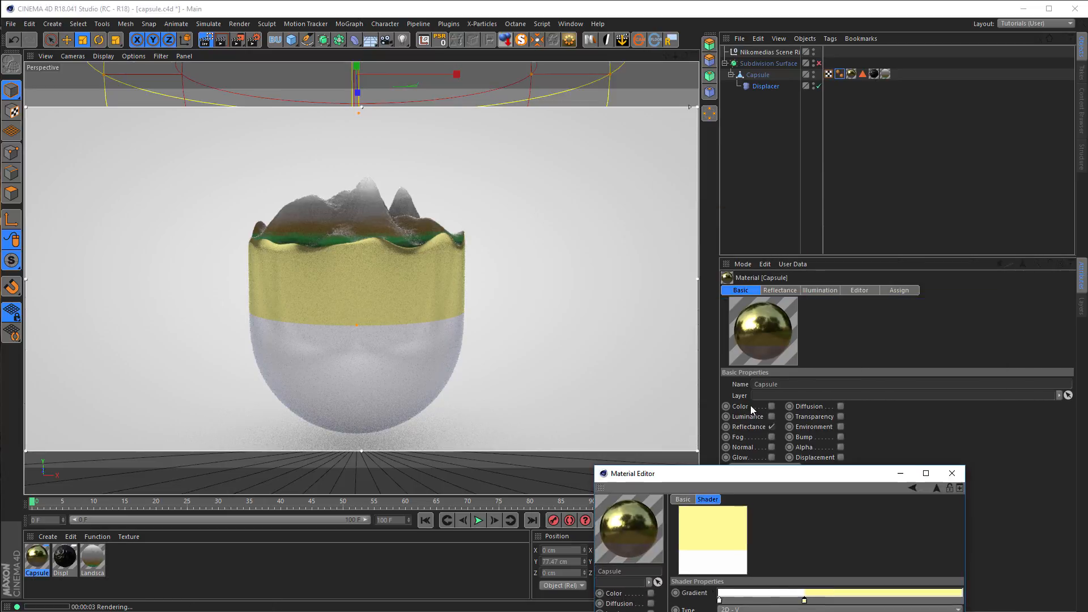
Set the Displacer's height to 72.4 cm and move it up along its Y axis to about 89 cm.
click(765, 87)
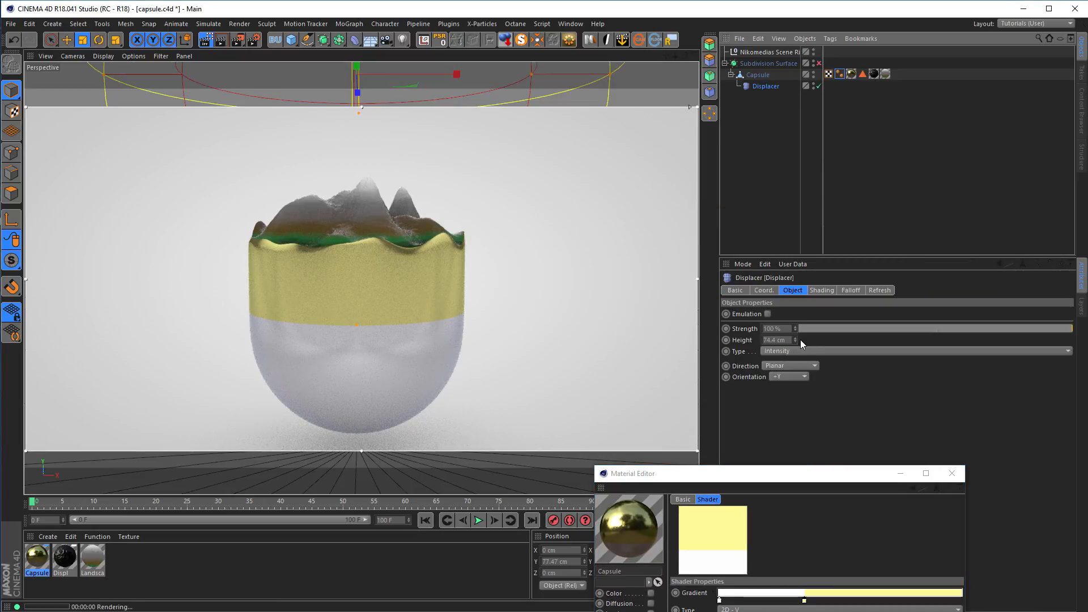
drag(796, 339, 795, 344)
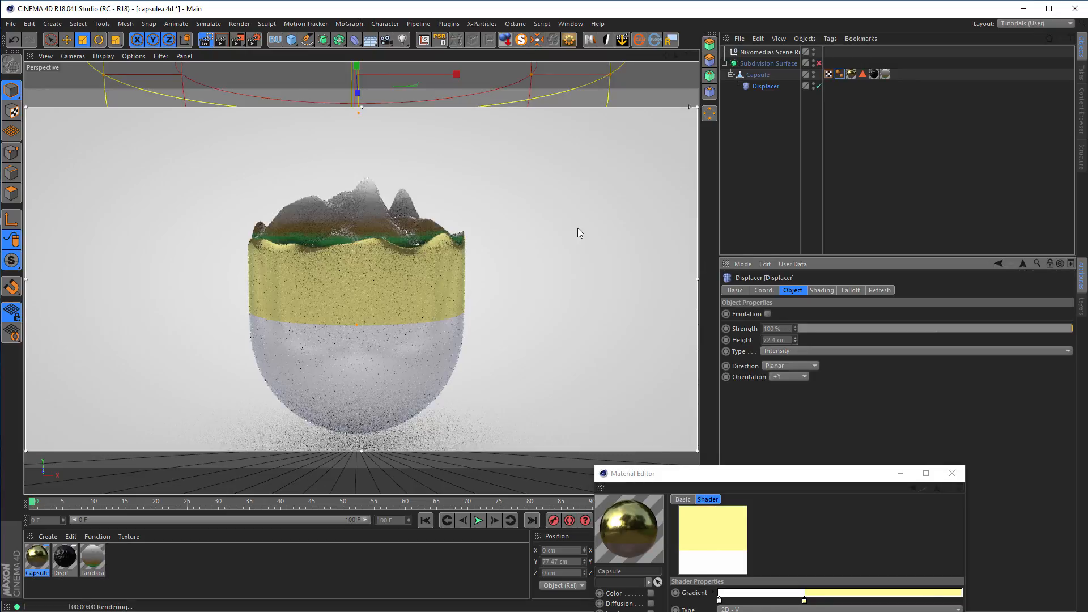
key(e)
drag(356, 69, 357, 60)
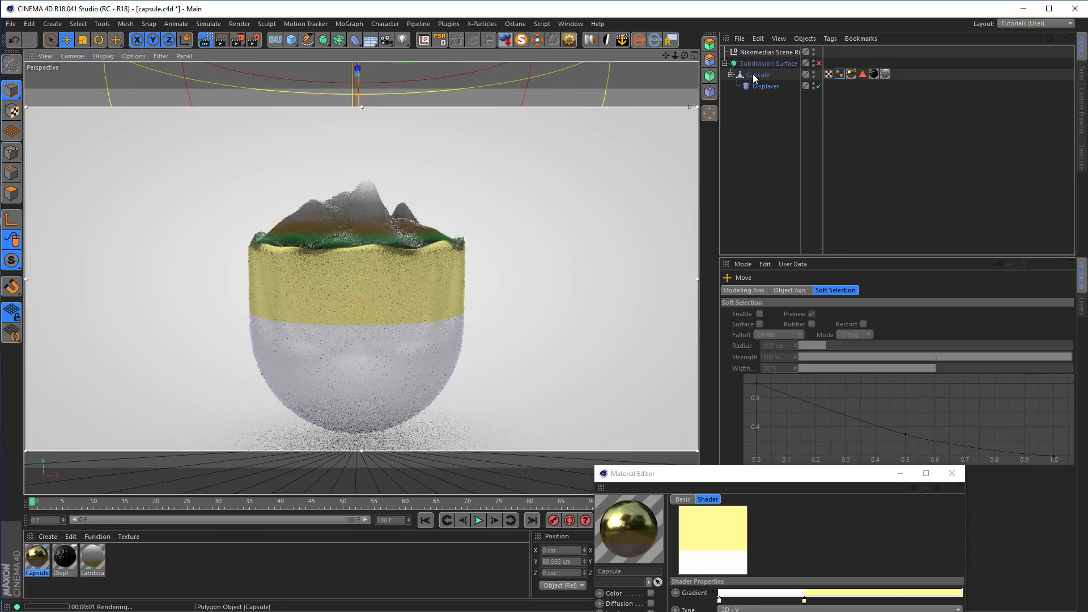
Try a falloff of 0% on the Displacer's spherical falloff, ending on 100%.
click(762, 90)
click(860, 292)
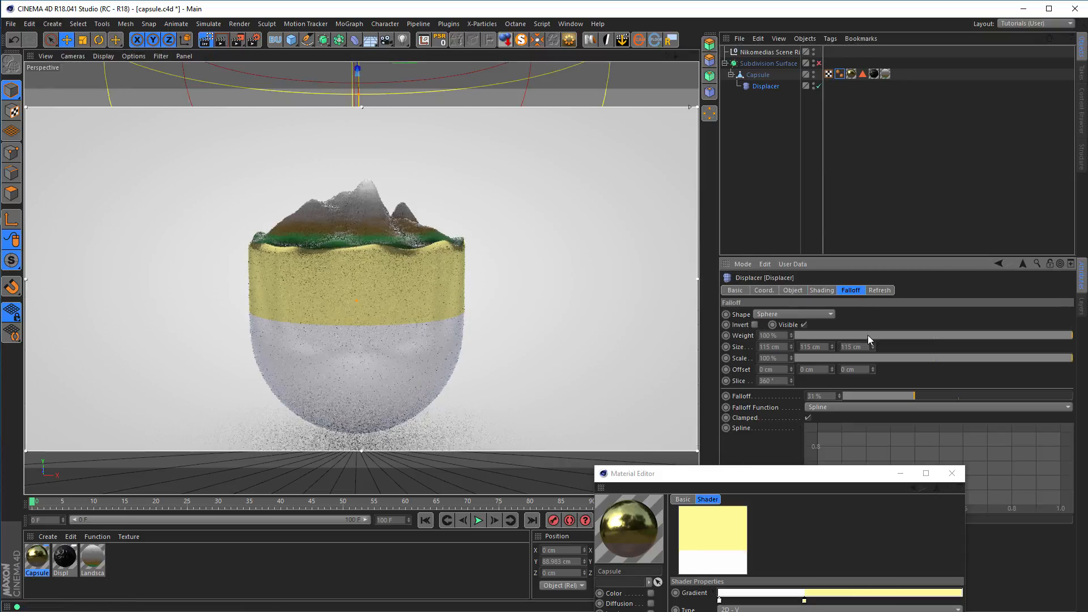
drag(899, 397, 844, 406)
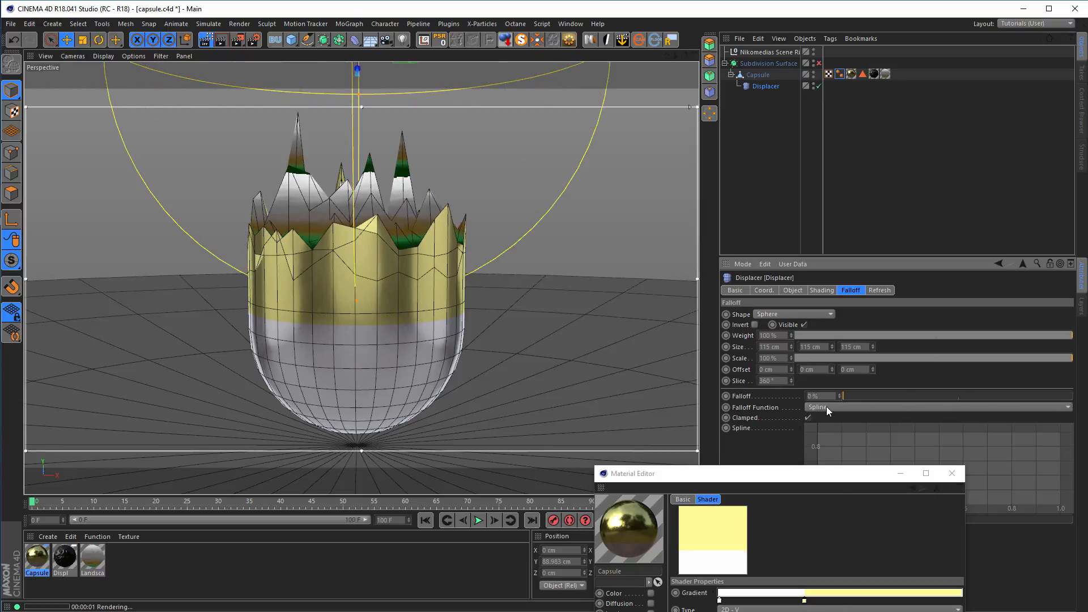
key(ctrl+r)
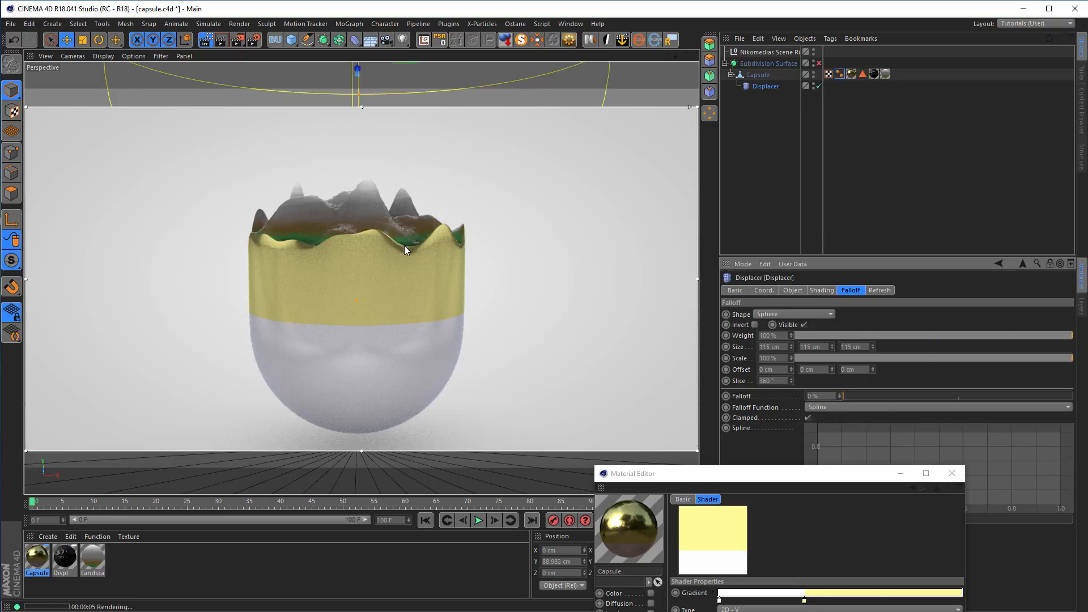
drag(854, 396, 1071, 399)
key(ctrl+r)
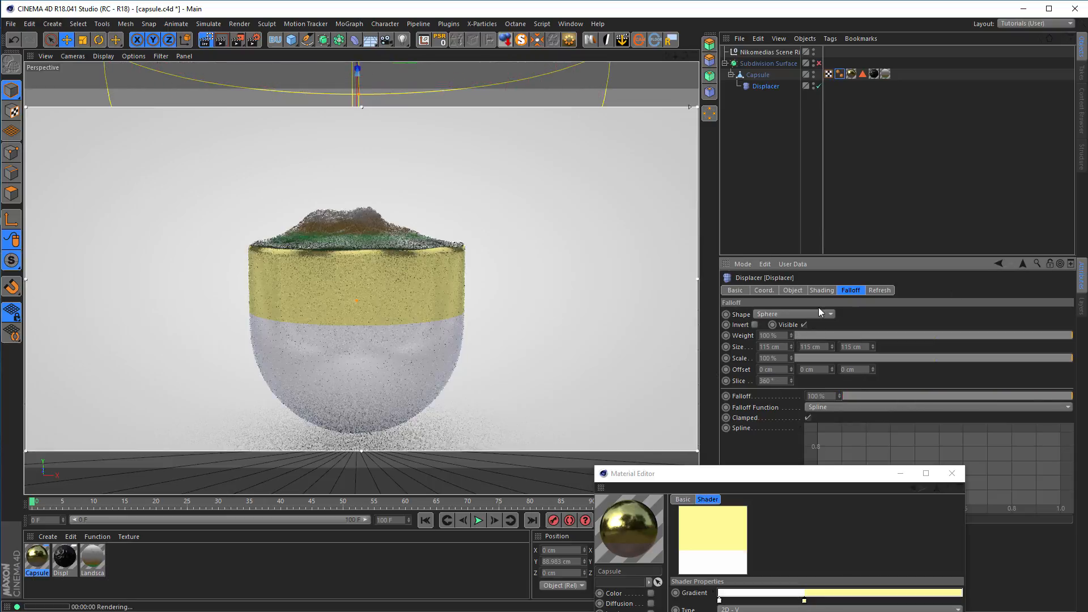
Raise the Displacer's height in several tries, ending on 173.4 cm.
click(793, 291)
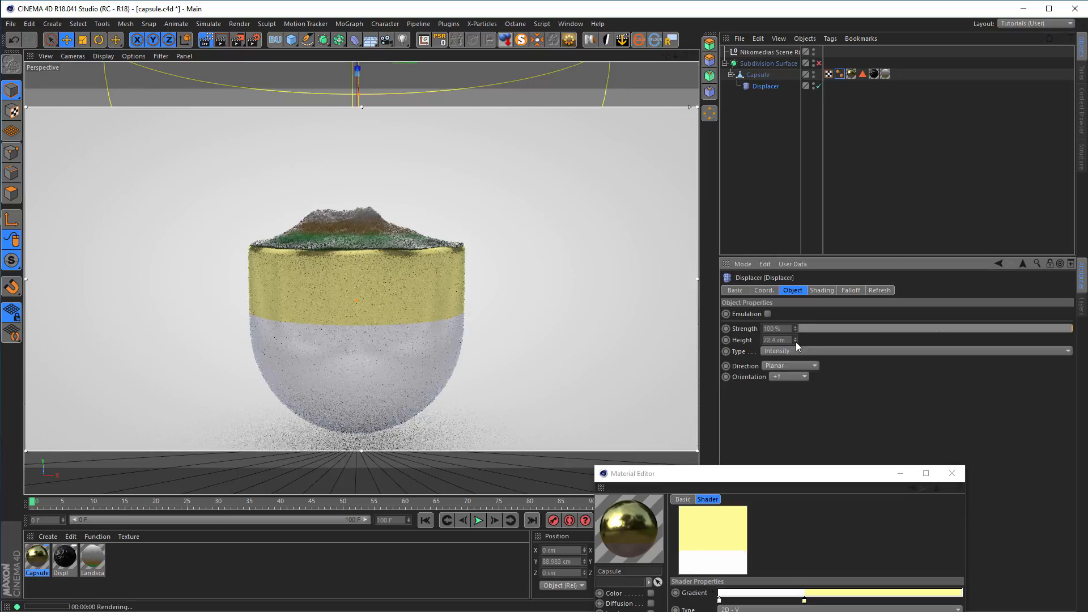
drag(795, 342, 798, 338)
key(ctrl+r)
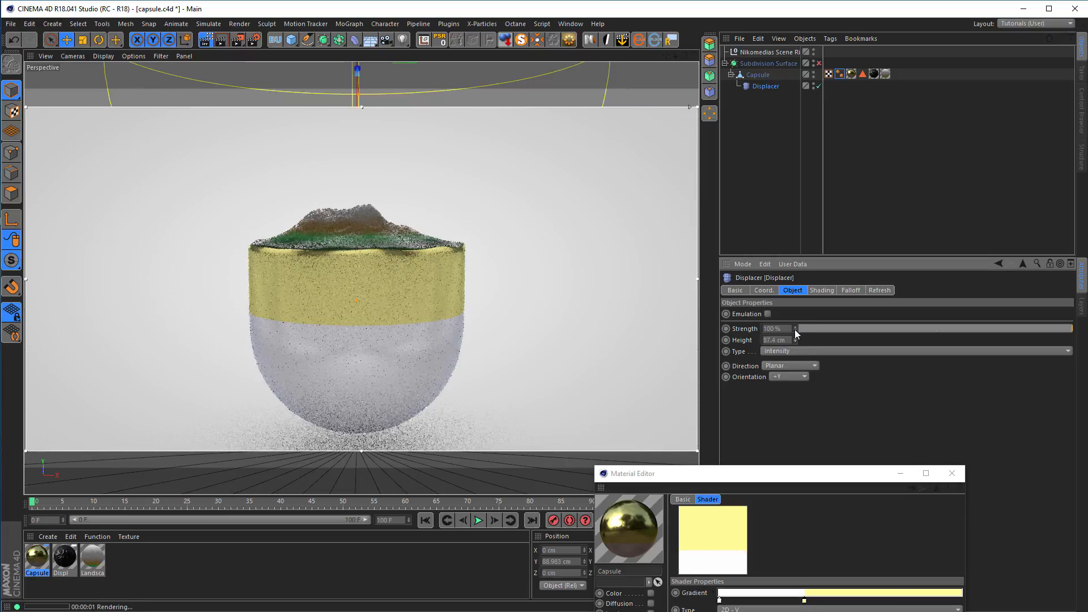
drag(795, 340, 795, 243)
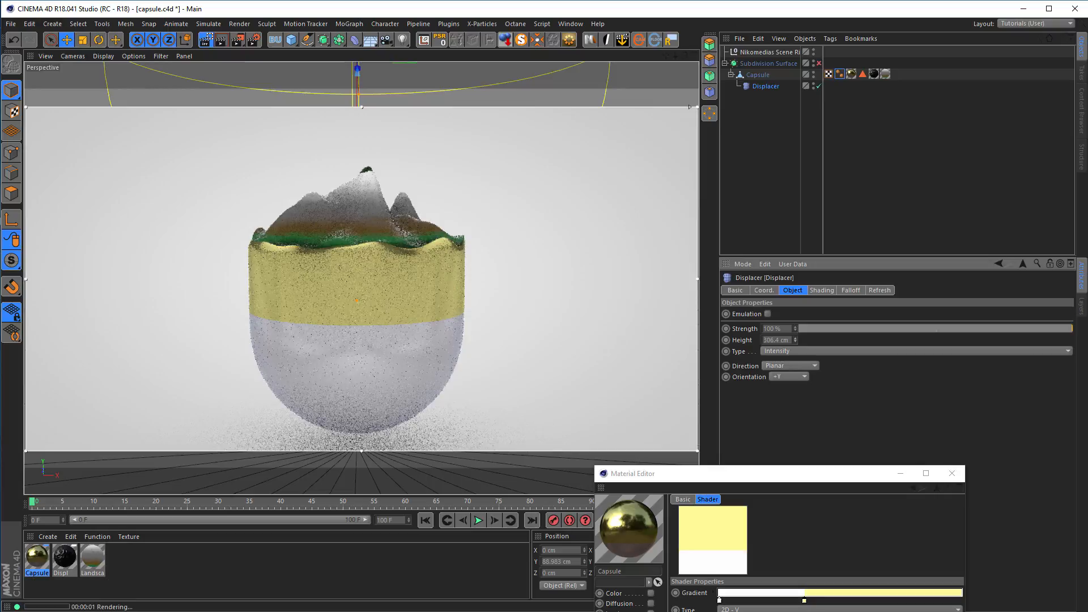
mouse_move(795, 340)
mouse_down()
mouse_move(795, 406)
mouse_move(795, 337)
mouse_up()
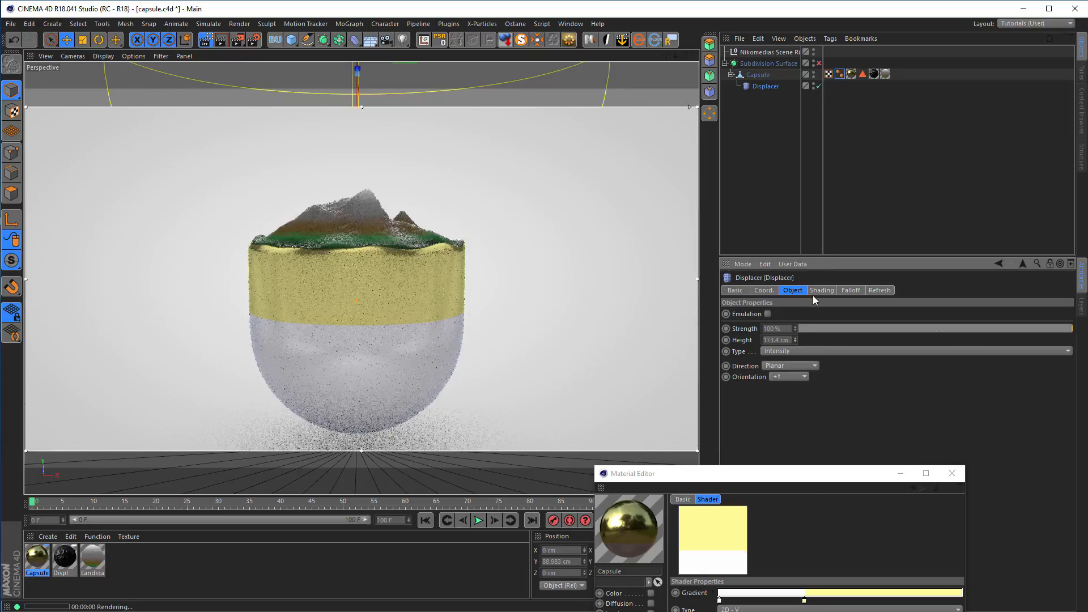
Step through seeds 711 to 714 in the Displacer's Noise shader to vary the mountain shape.
click(821, 290)
click(772, 343)
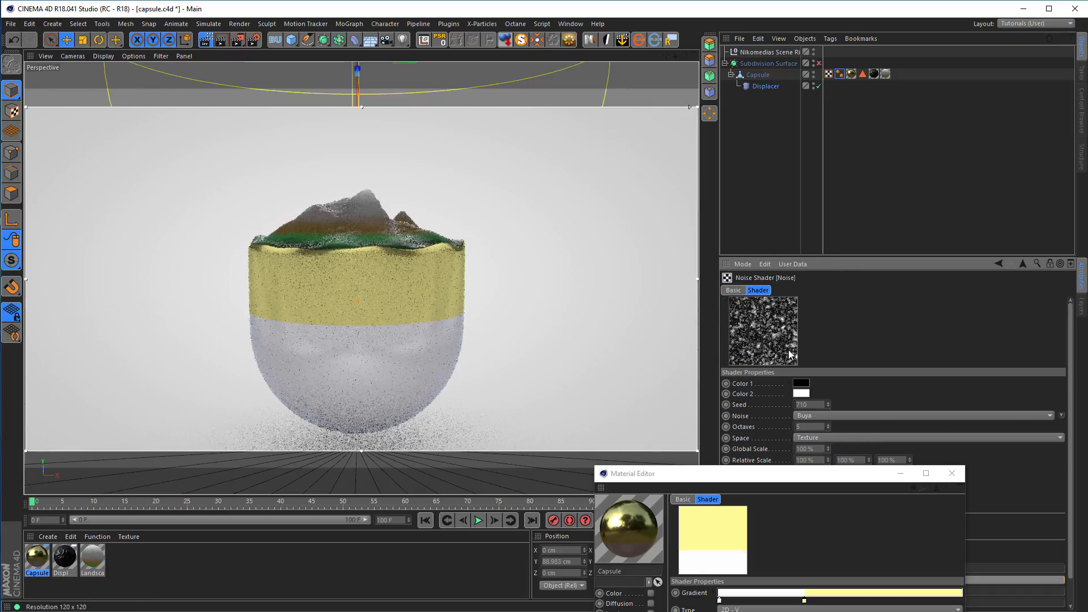
click(827, 402)
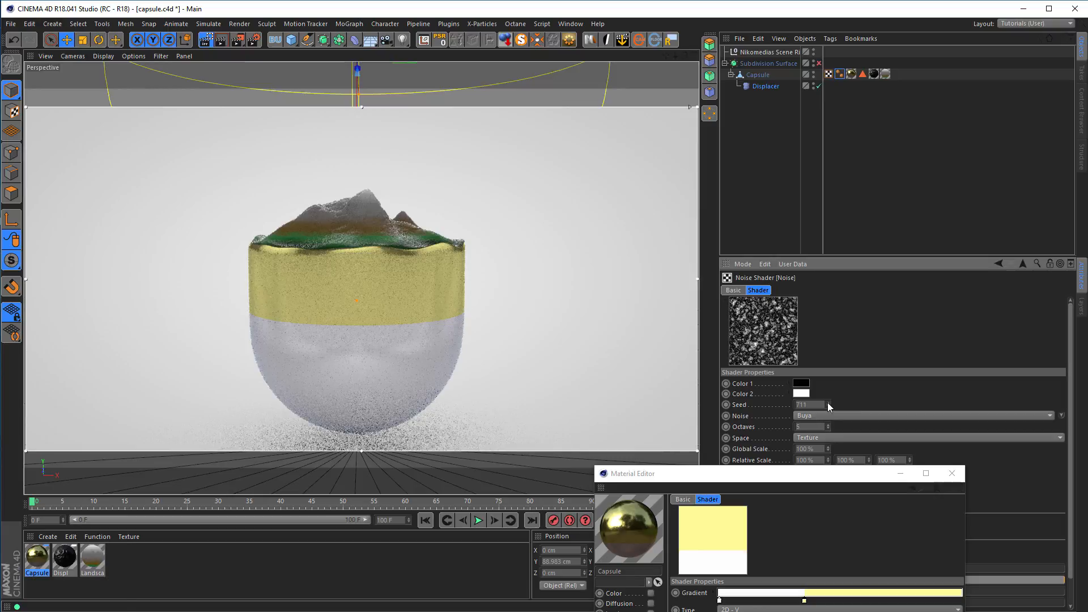
click(827, 402)
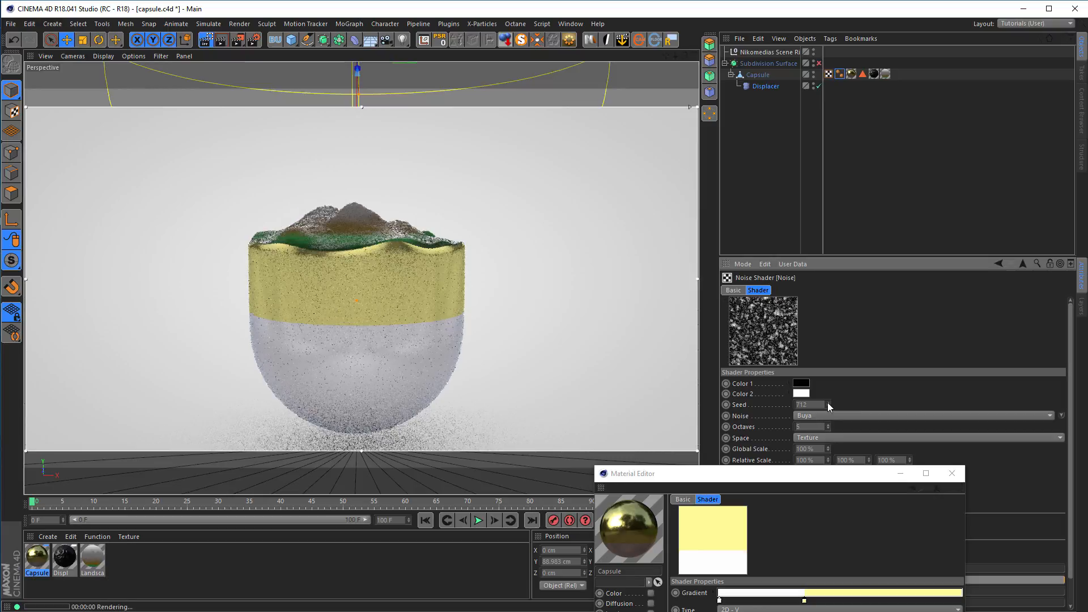
click(827, 403)
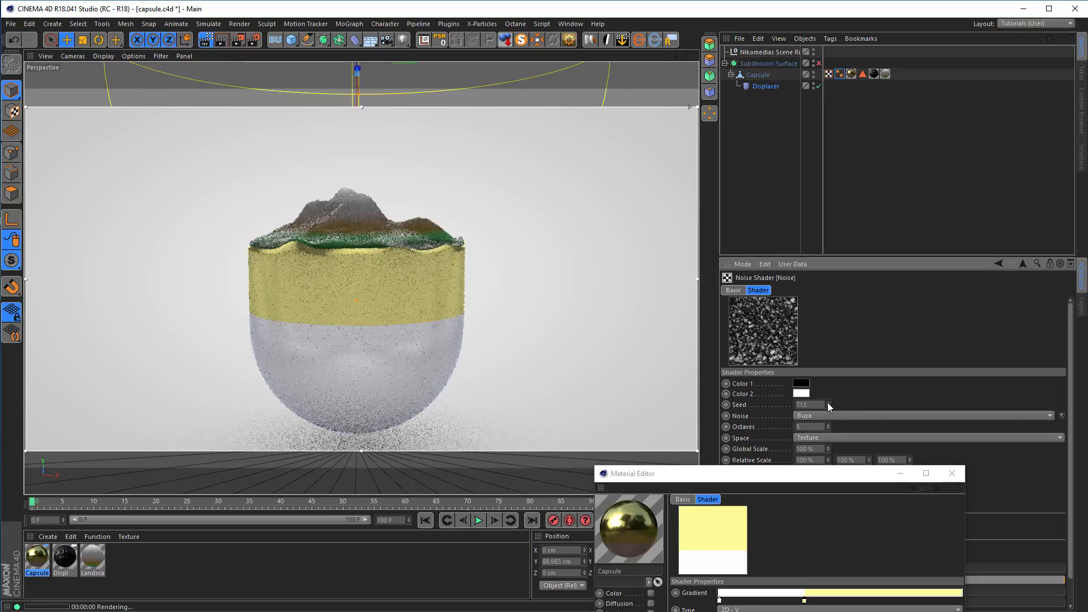
click(828, 402)
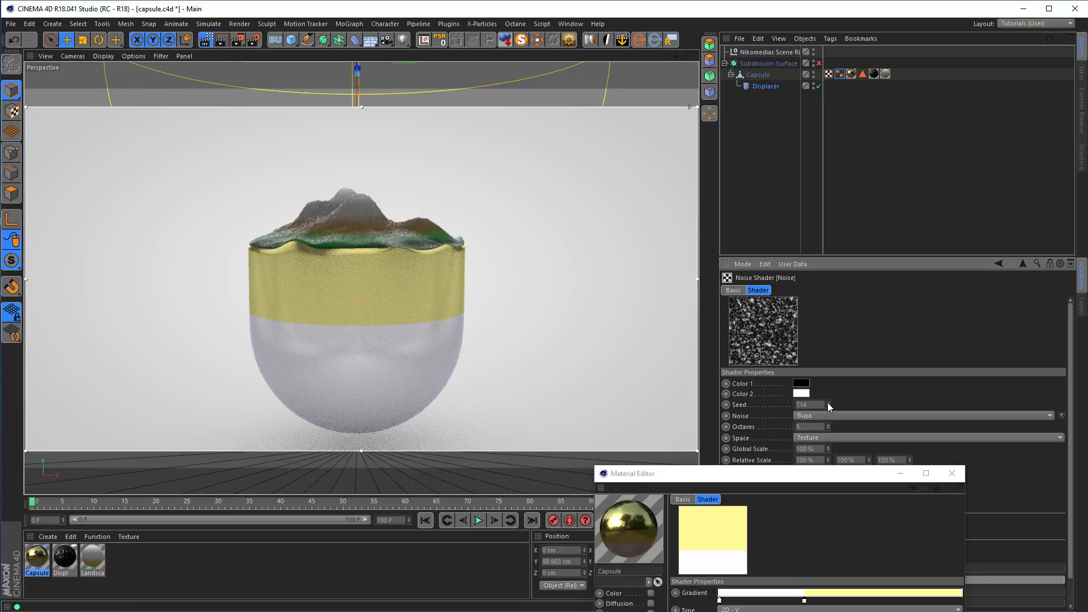
Step the seed of the Displacer's Noise shader from 715 up to 722 to find a suitable mountain shape.
click(827, 402)
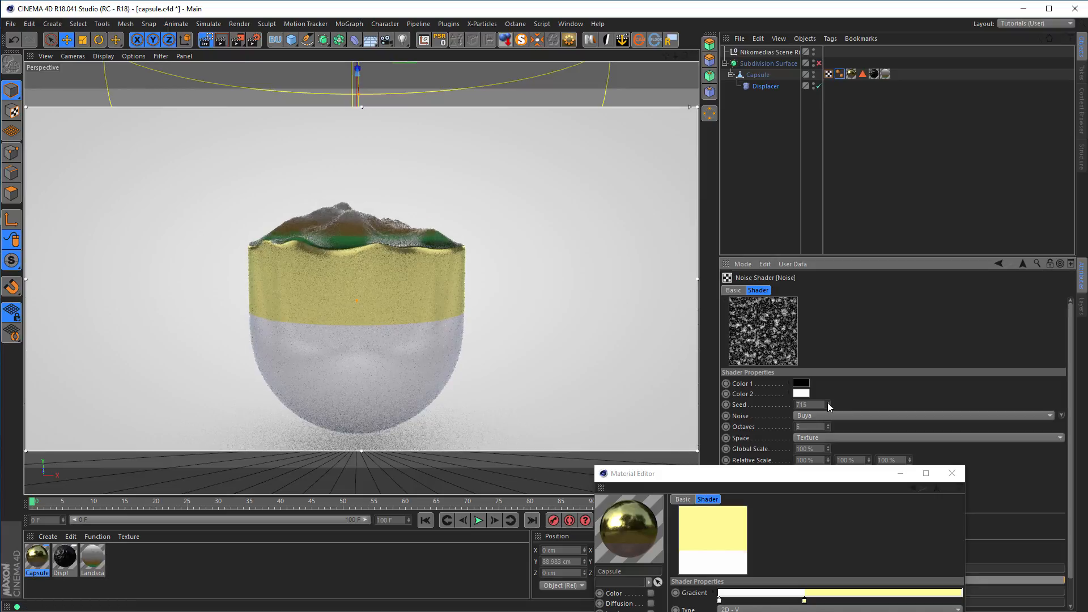
click(827, 403)
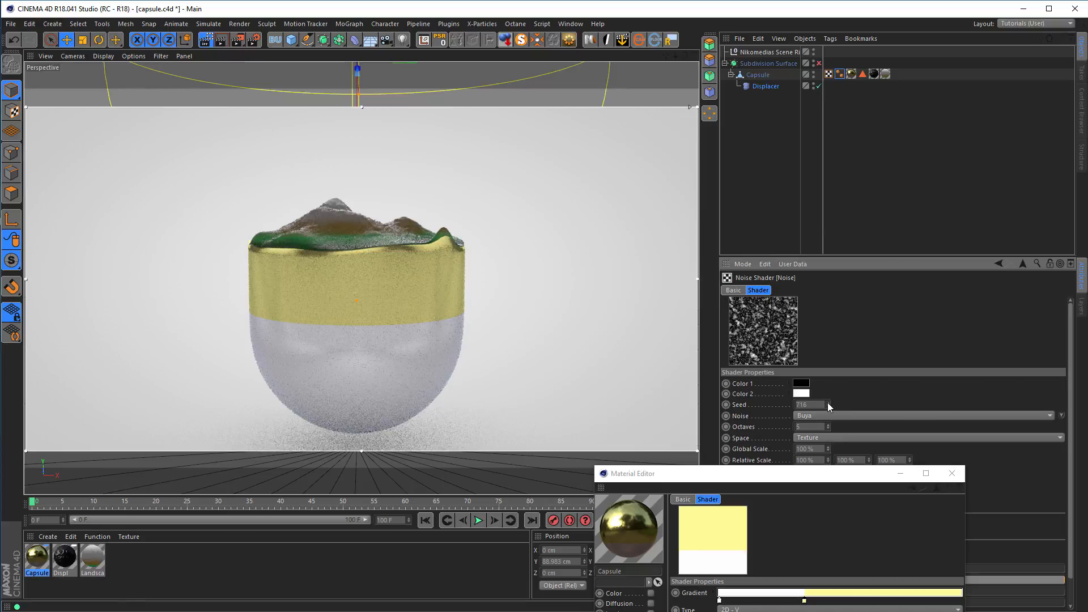
click(828, 402)
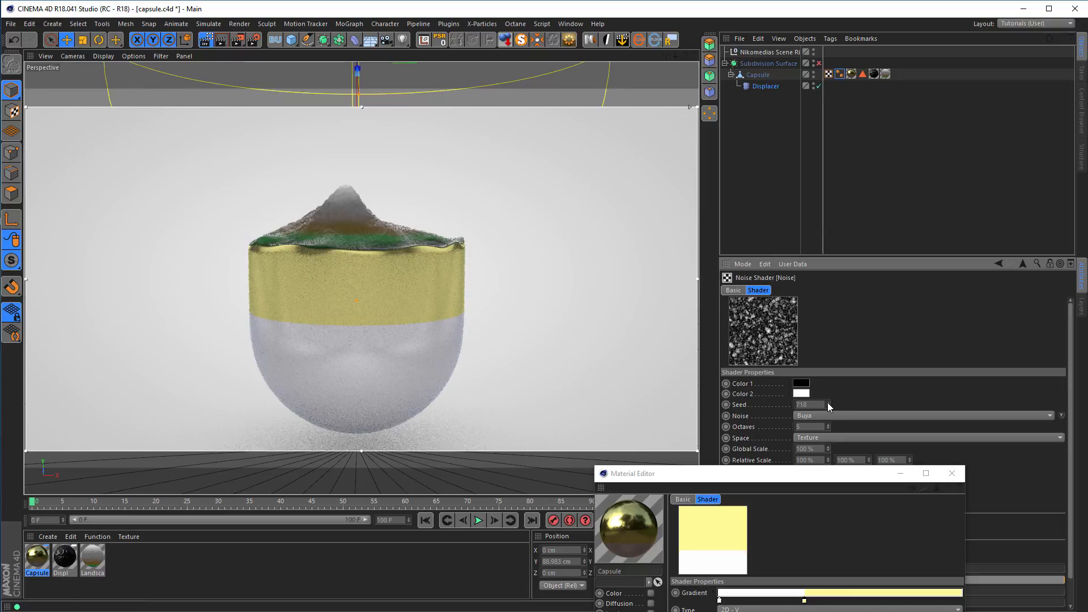
click(827, 402)
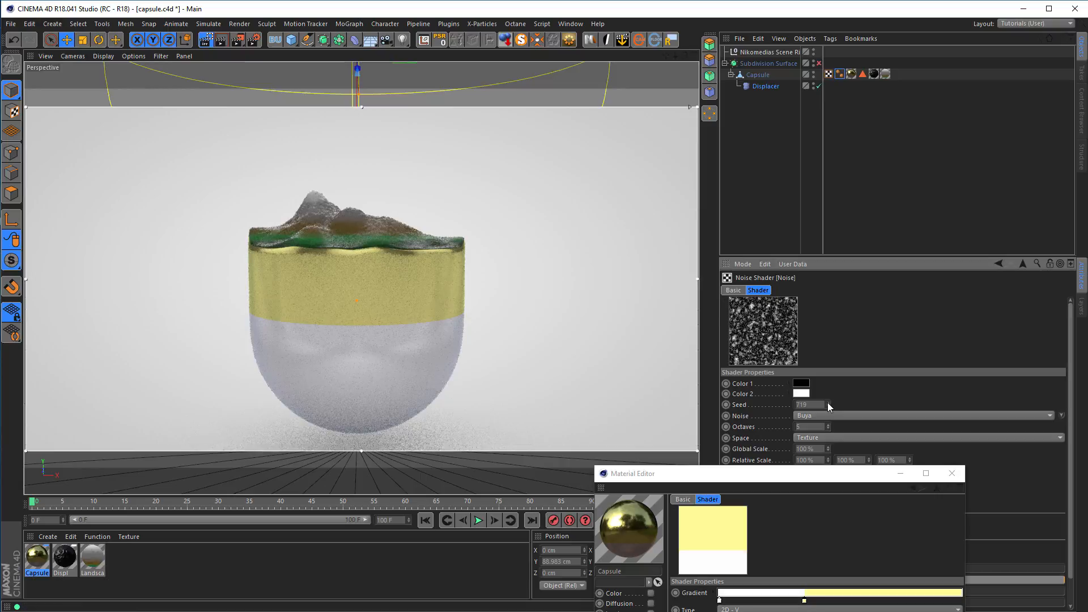
click(827, 402)
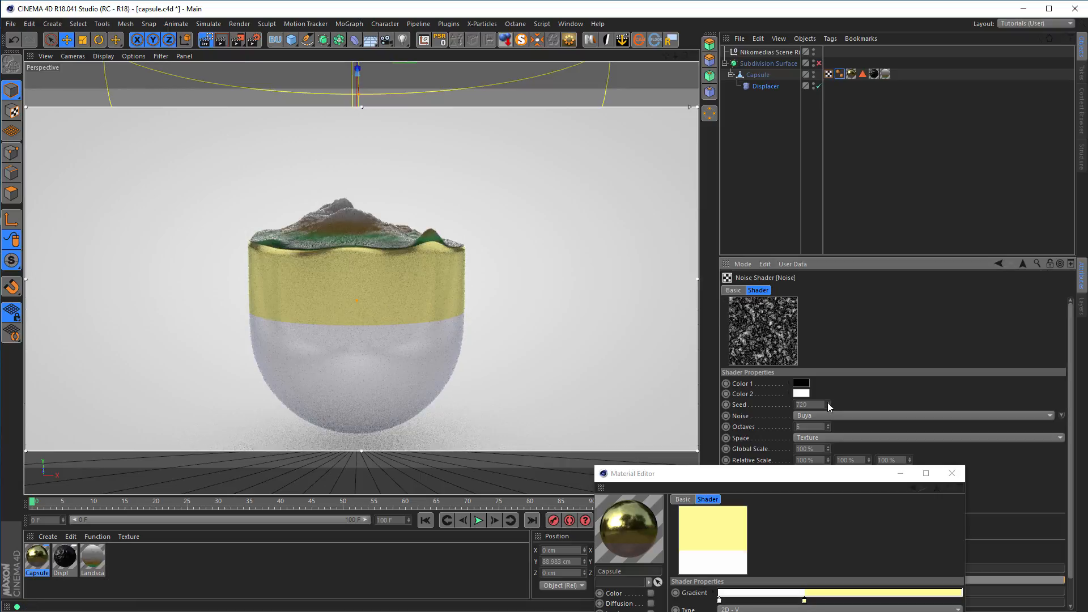
click(827, 402)
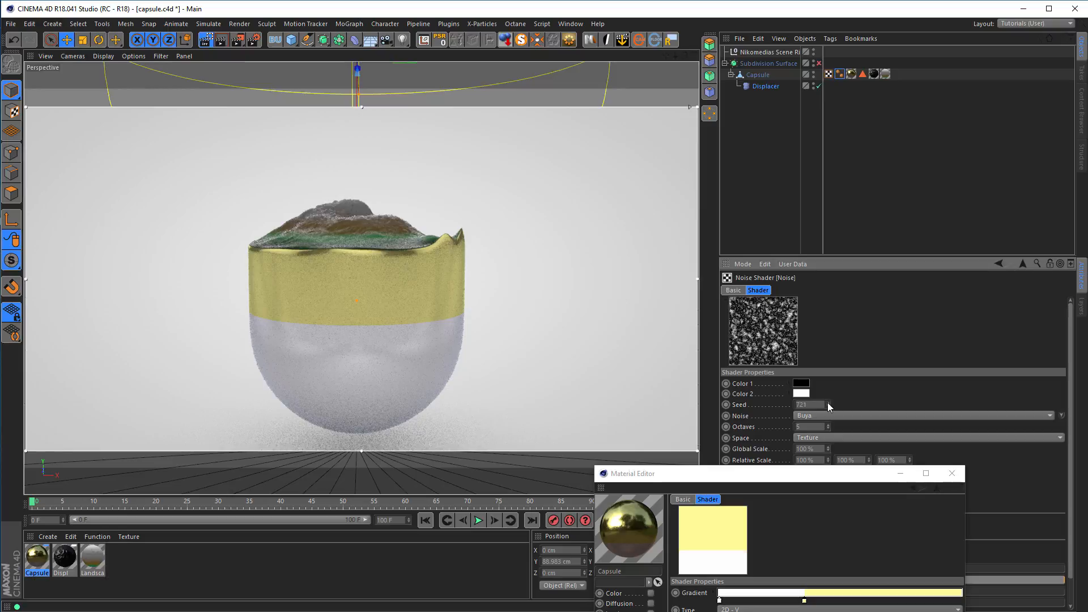
click(827, 402)
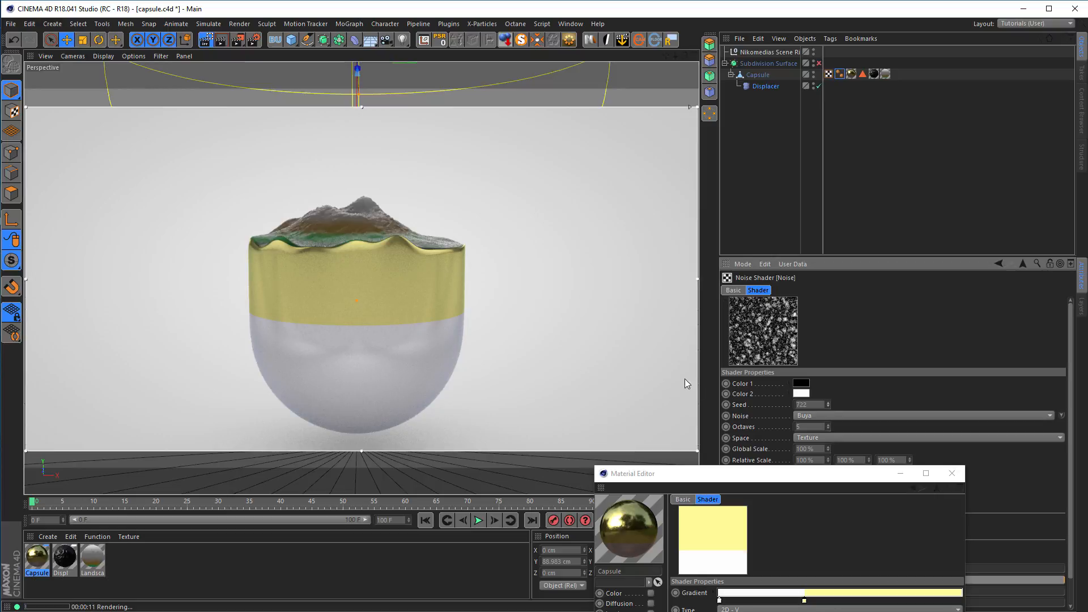
In the Landscape material's luminance gradient, shift the midpoint between the grey and white knots towards grey, then close the Material Editor.
drag(826, 474, 890, 173)
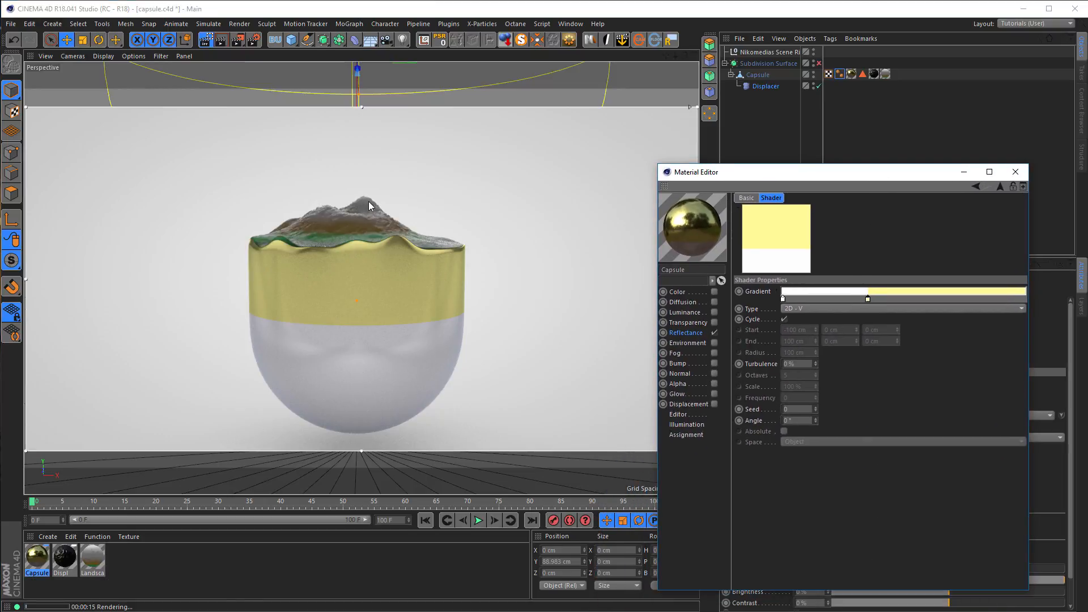
click(93, 557)
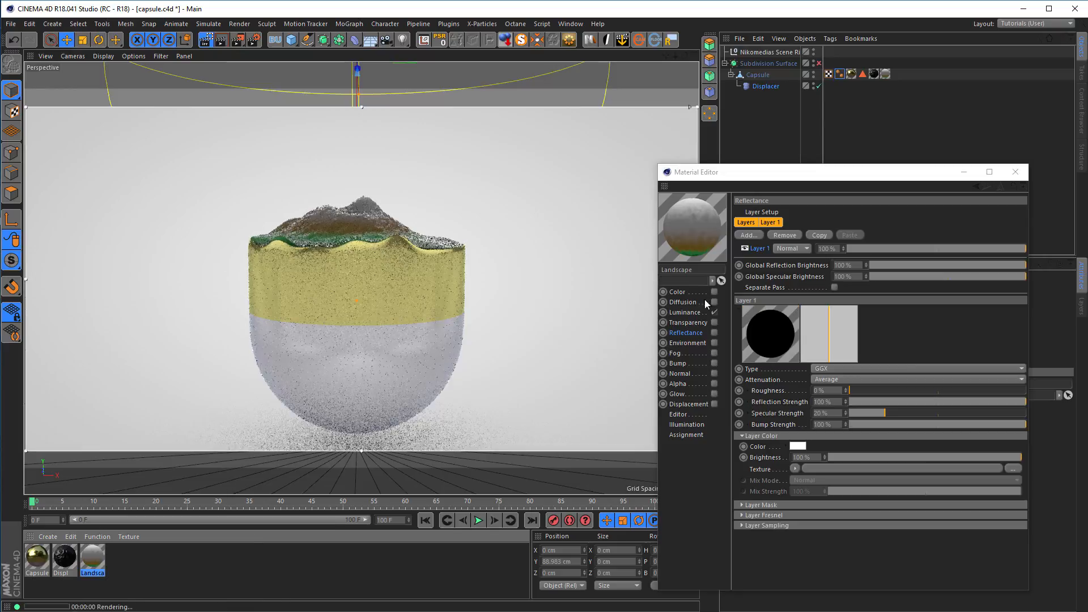
click(685, 313)
click(796, 315)
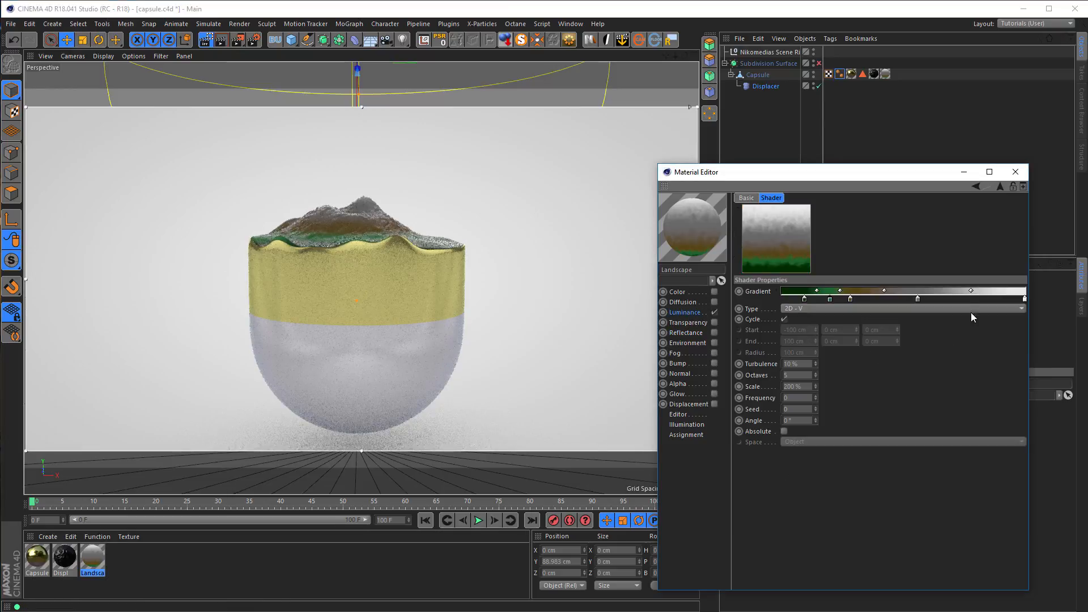
drag(971, 290, 944, 289)
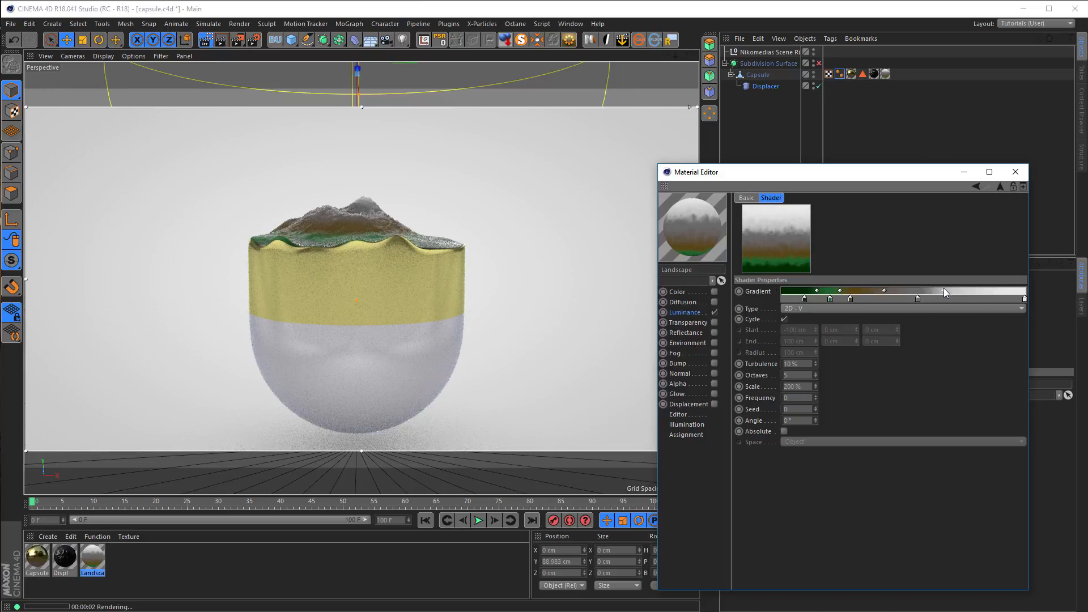
click(1014, 172)
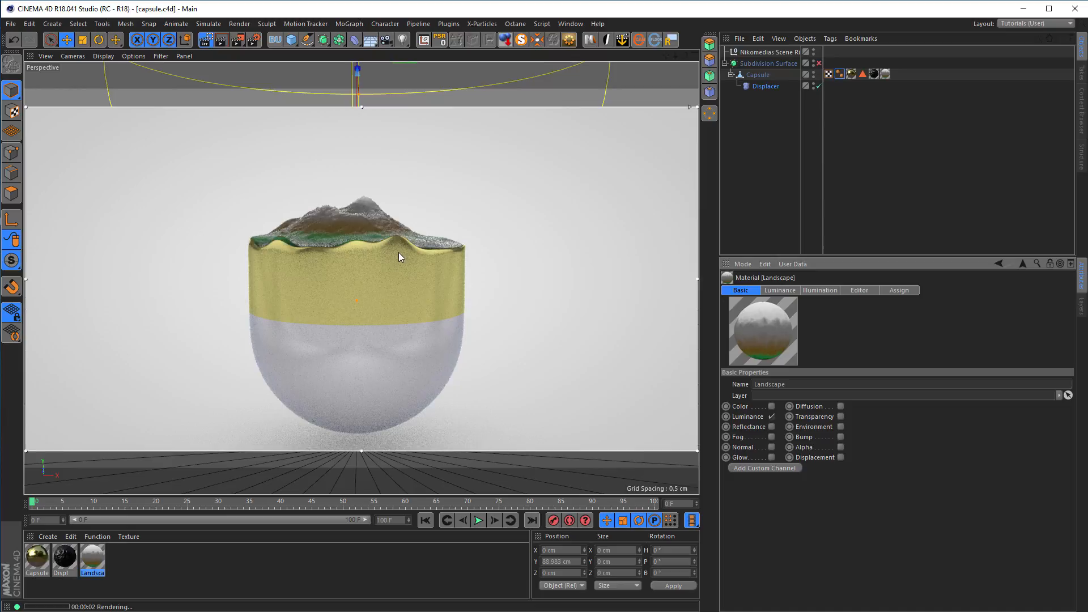
Turn off the interactive render and set the render output size to 800 x 1200 pixels with the ratio locked.
alt+right_drag(368, 294, 335, 313)
alt+middle_drag(335, 313, 329, 317)
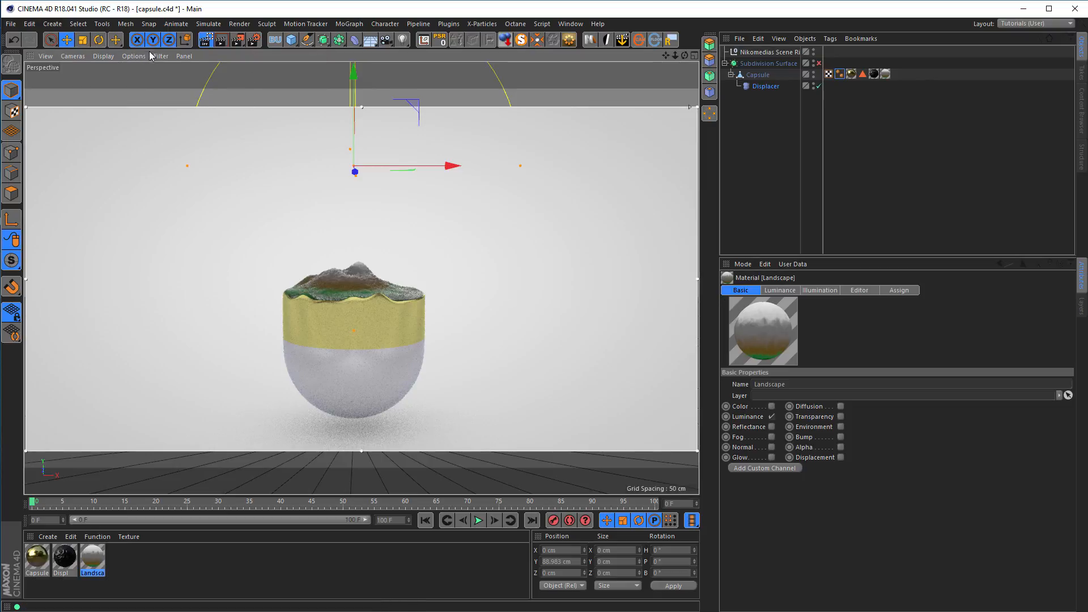
click(253, 40)
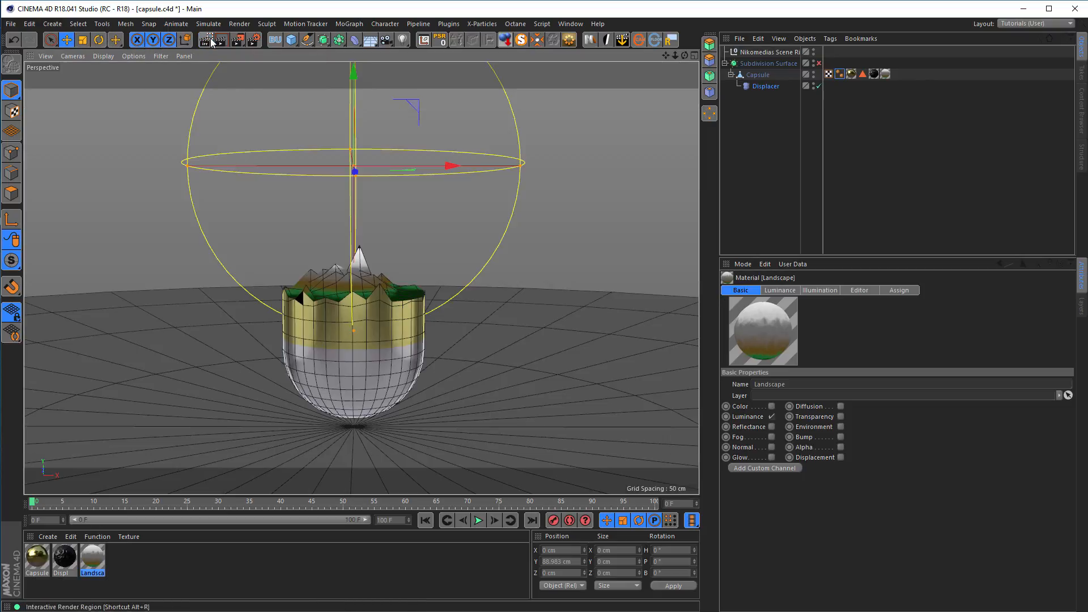
drag(677, 142, 521, 131)
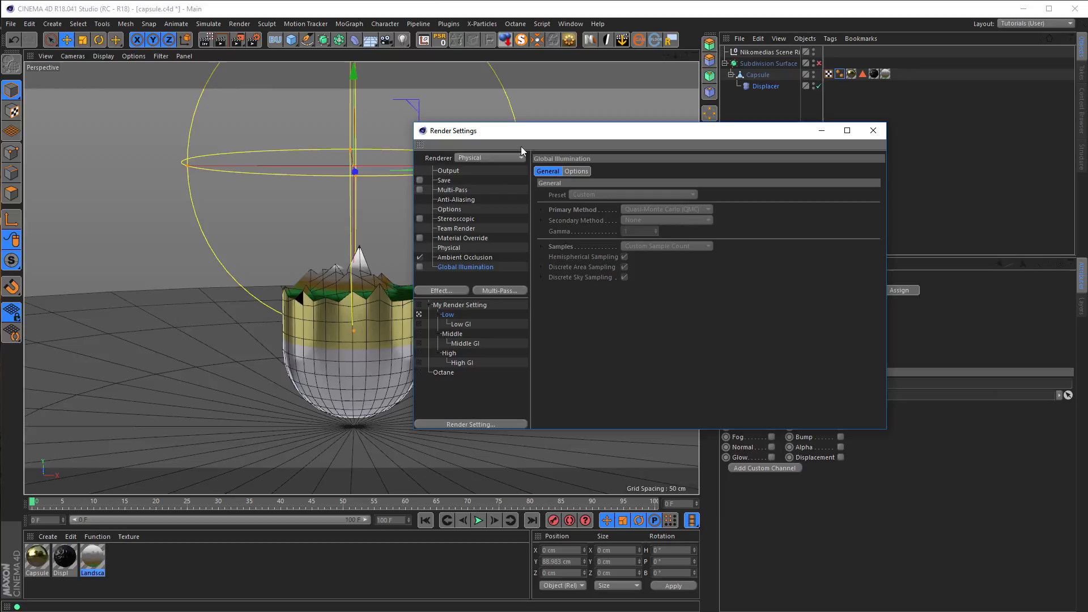
click(456, 170)
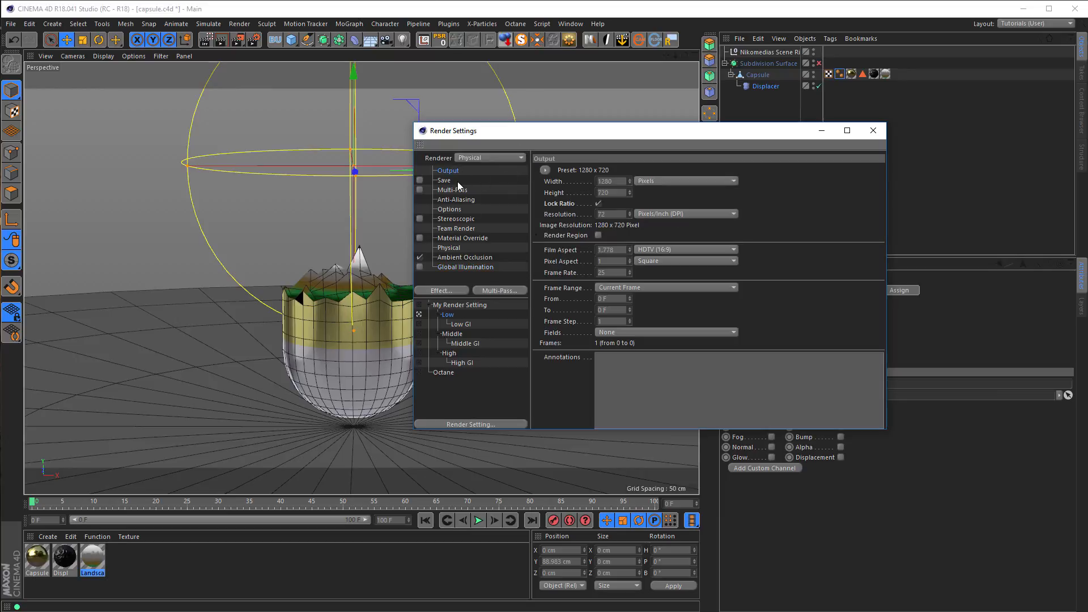
click(600, 204)
text(800)
key(Tab)
text(1200)
key(Return)
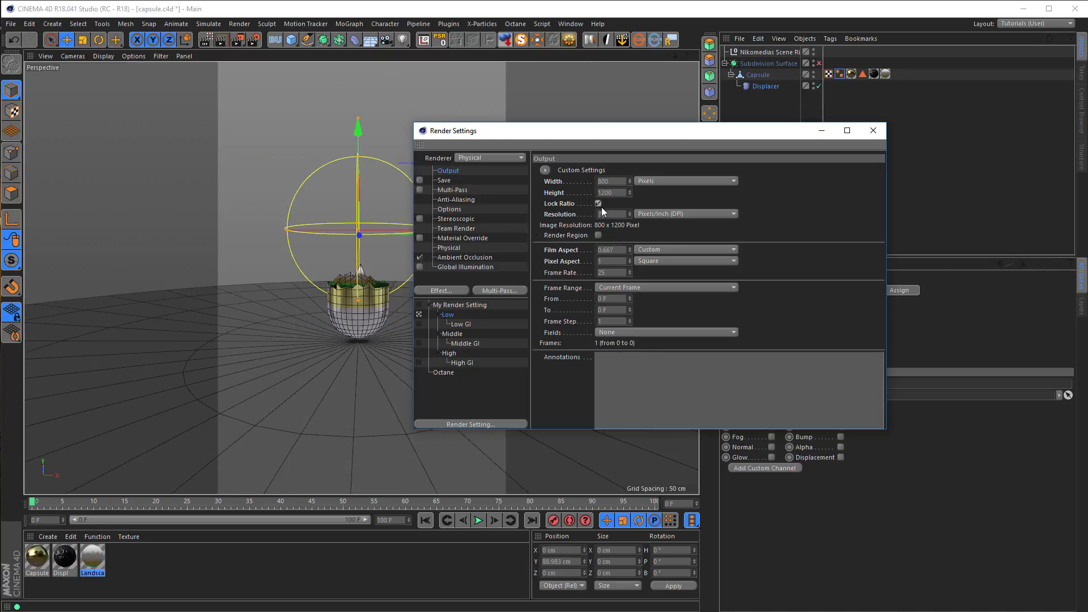
click(874, 131)
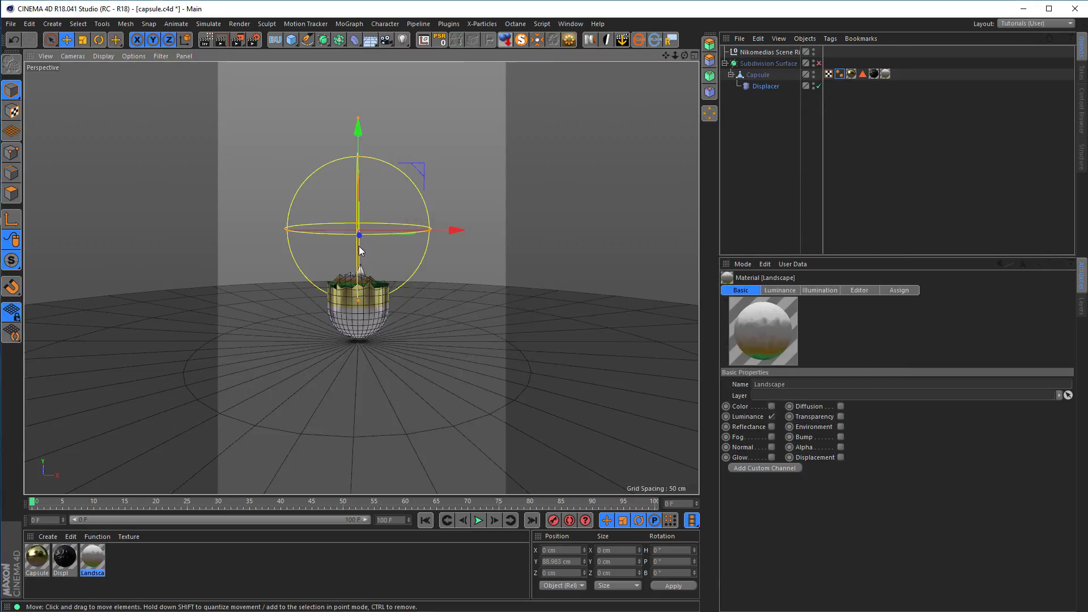
Frame the capsule half in the portrait view, add a camera from that viewpoint and look through it.
scroll(397, 261, up, 6)
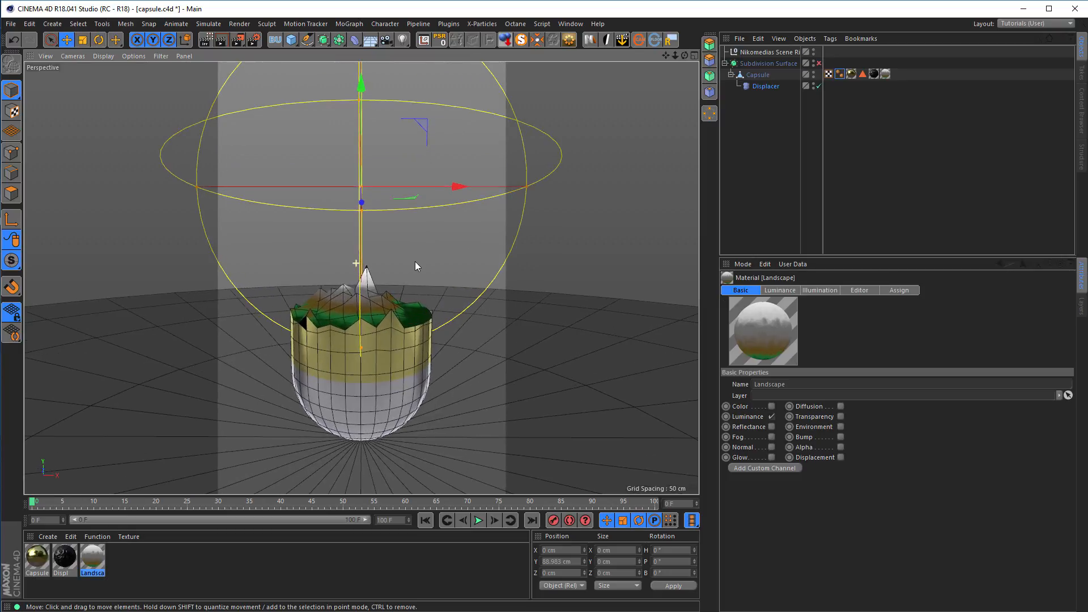
alt+drag(392, 317, 394, 325)
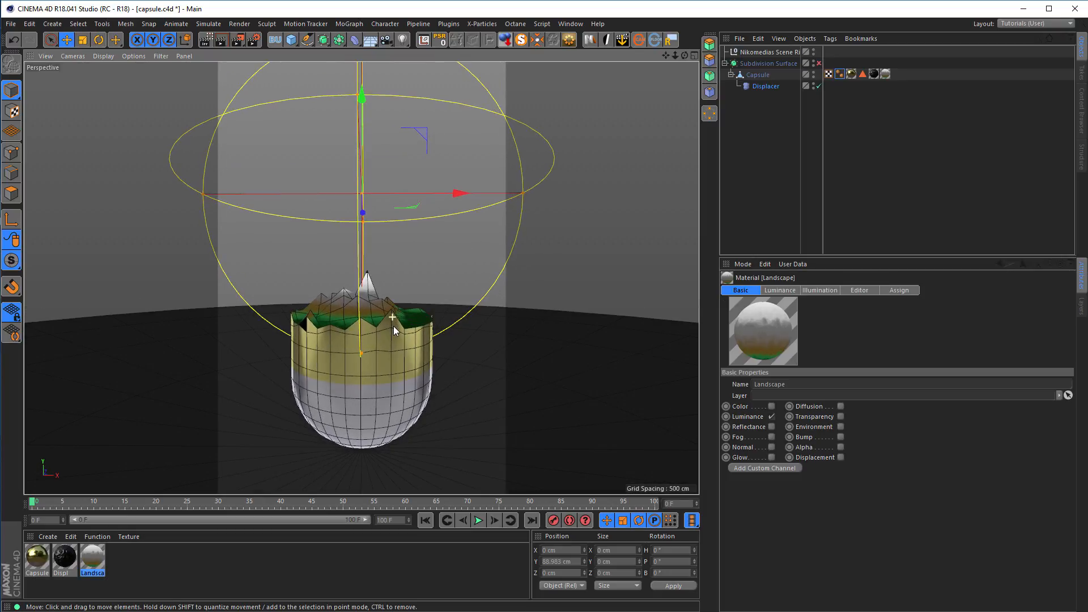
scroll(396, 314, up, 4)
scroll(395, 311, down, 1)
alt+middle_drag(393, 310, 396, 317)
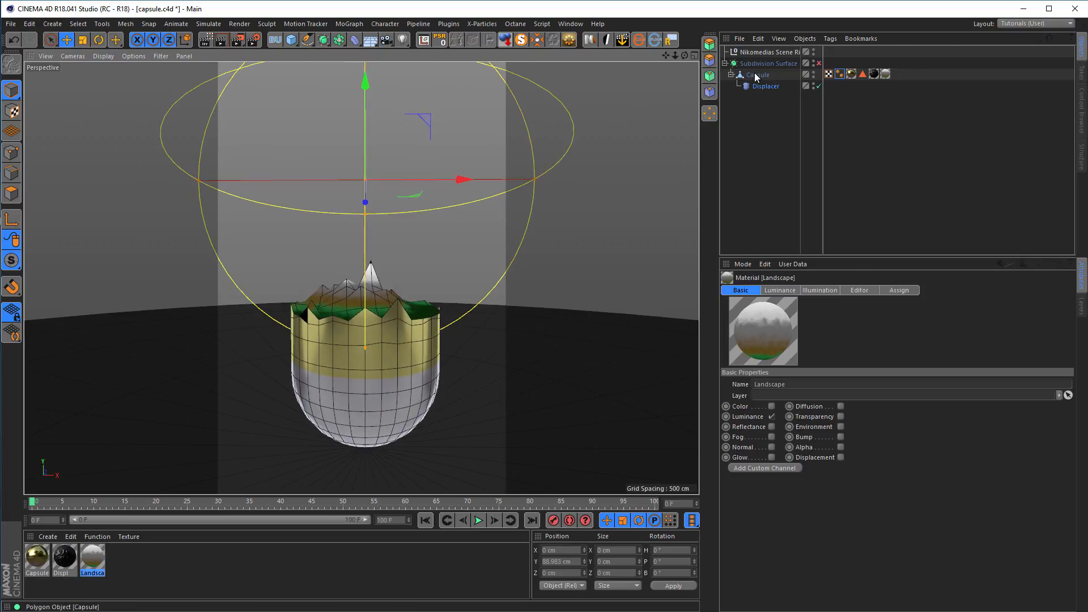
click(386, 41)
click(819, 52)
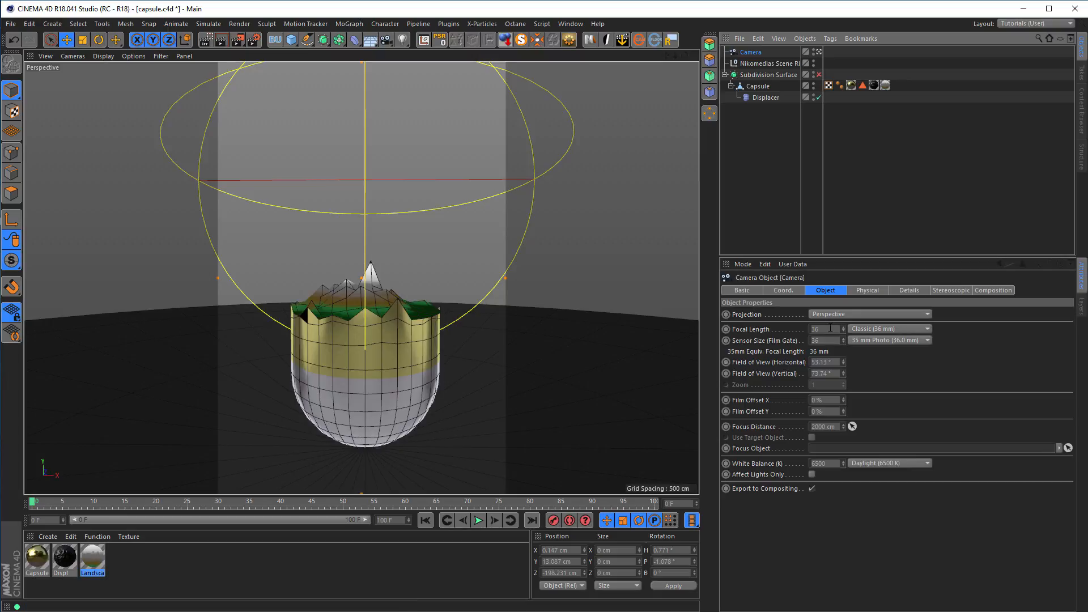
Set the camera's focal length to 80 mm and reframe the capsule half within the portrait frame.
click(830, 328)
text(80)
key(Return)
alt+right_drag(432, 396, 340, 395)
alt+middle_drag(375, 396, 332, 328)
scroll(351, 328, up, 3)
alt+middle_drag(355, 330, 356, 332)
Group the Capsule under a null inside the Subdivision Surface and duplicate the Capsule within that group.
click(731, 86)
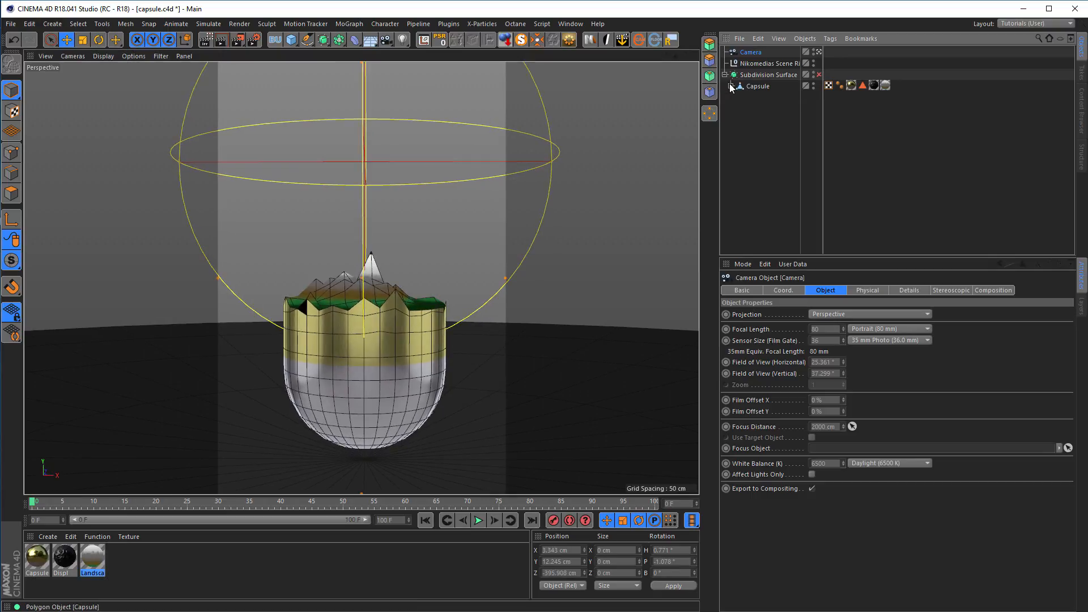
click(760, 87)
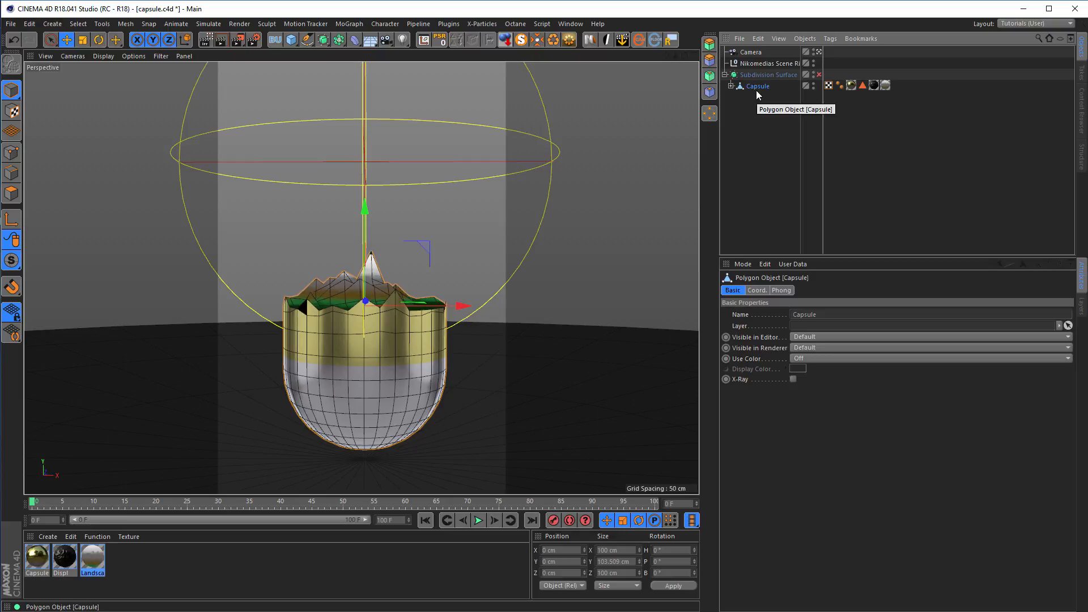
key(alt+g)
click(730, 86)
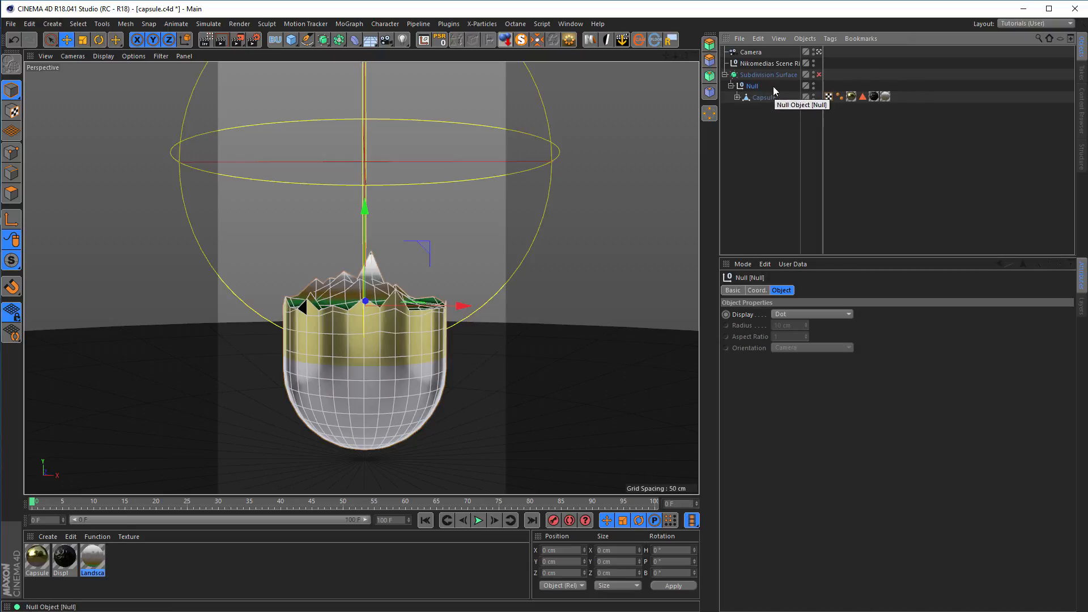
click(747, 97)
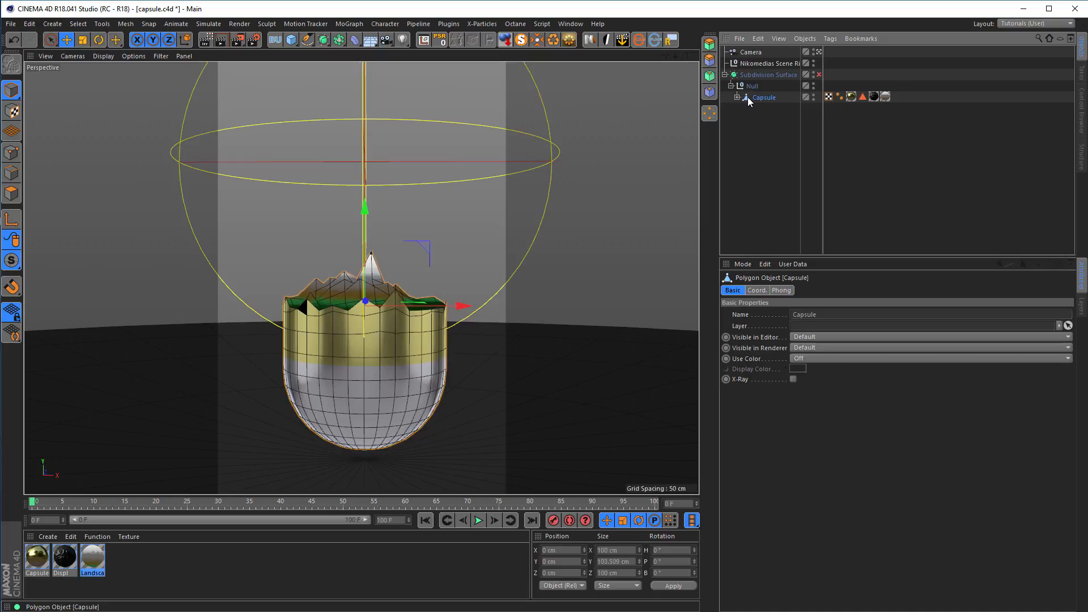
drag(746, 97, 748, 105)
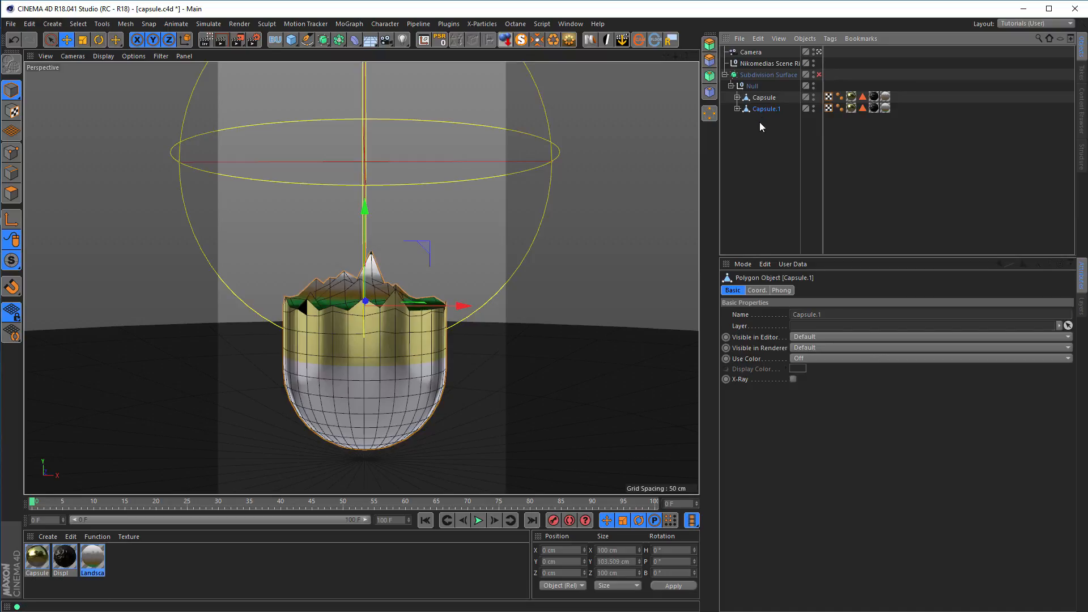
Rotate the duplicated capsule half 180° in bank and move it up to about 55 cm in Y, above the original.
key(r)
drag(400, 255, 349, 329)
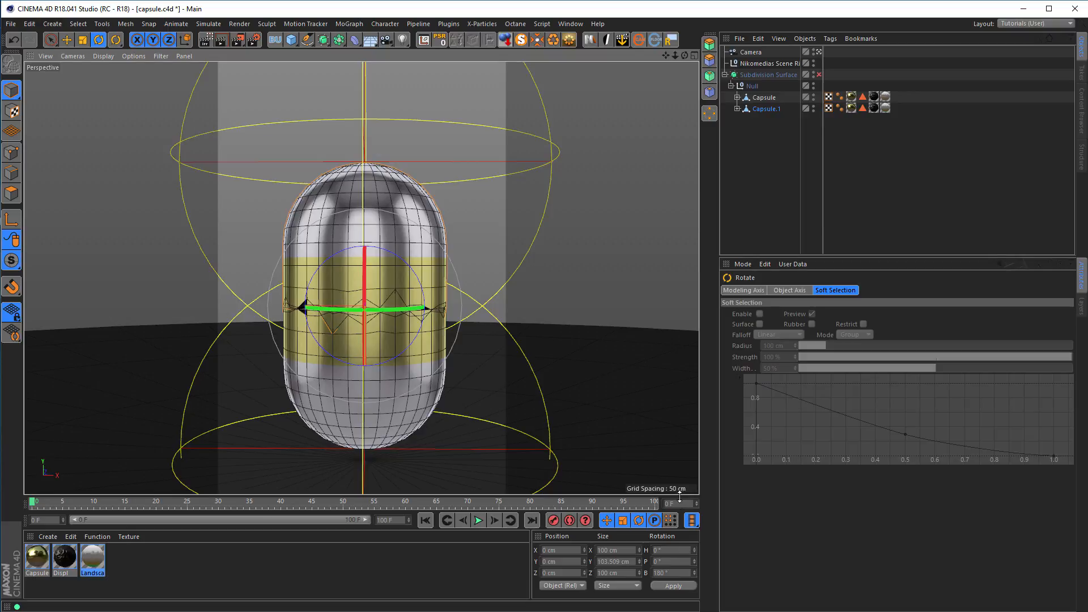
key(e)
drag(368, 407, 378, 311)
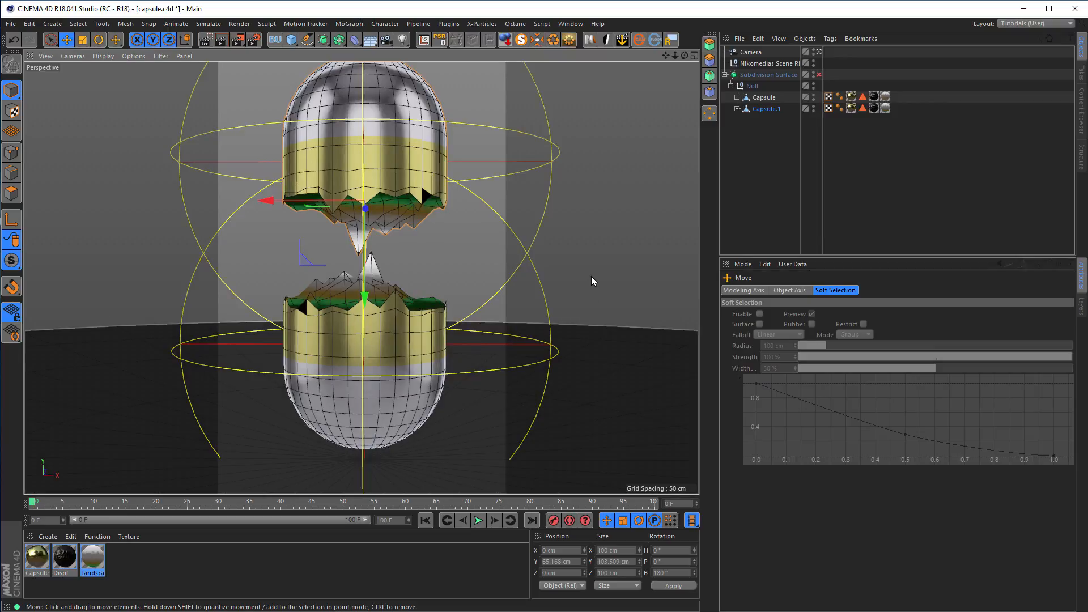
drag(364, 303, 365, 322)
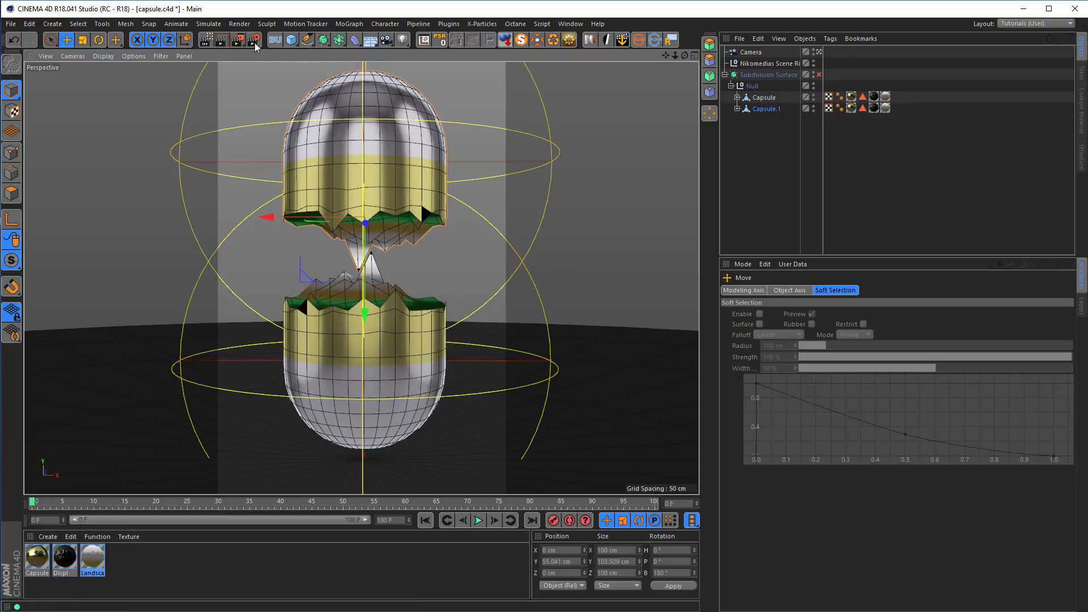
Enable the interactive render region, fit it to the portrait frame and adjust the framing of both capsule halves.
click(206, 39)
drag(54, 105, 219, 62)
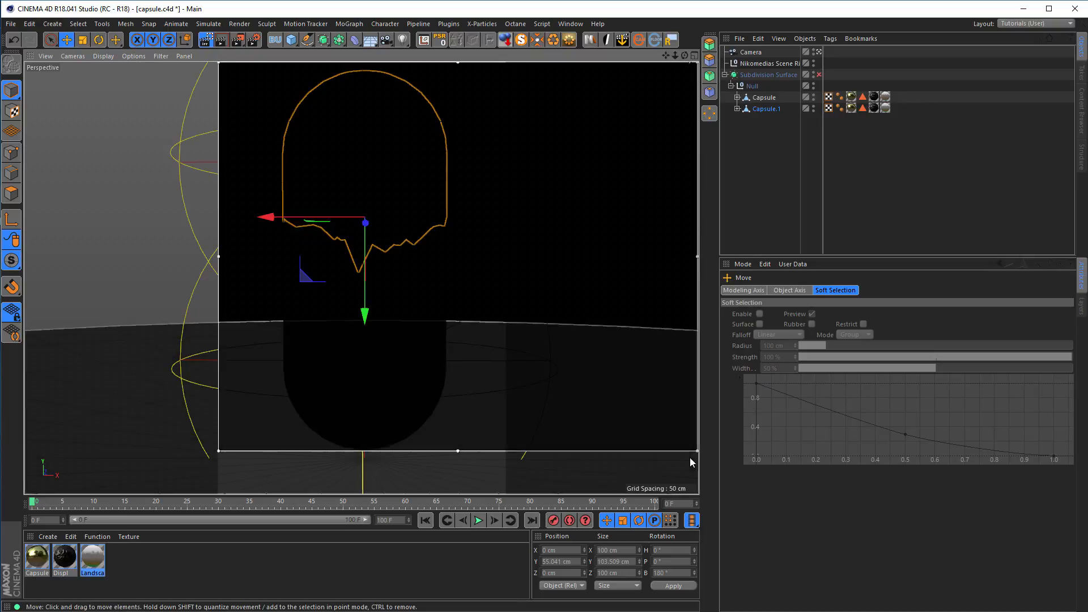
drag(690, 450, 515, 493)
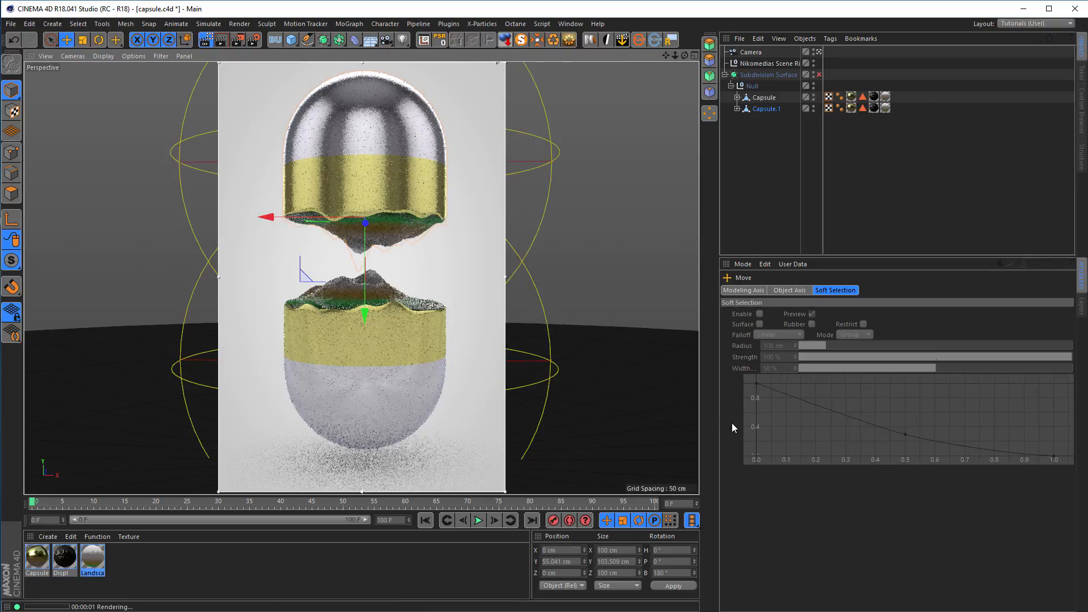
alt+middle_drag(382, 382, 375, 386)
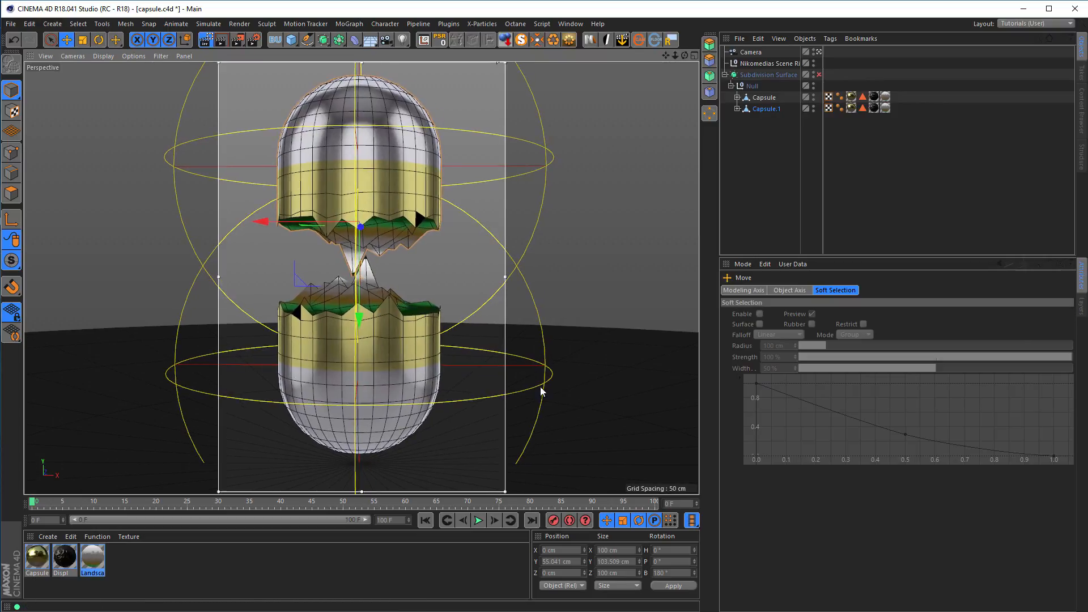
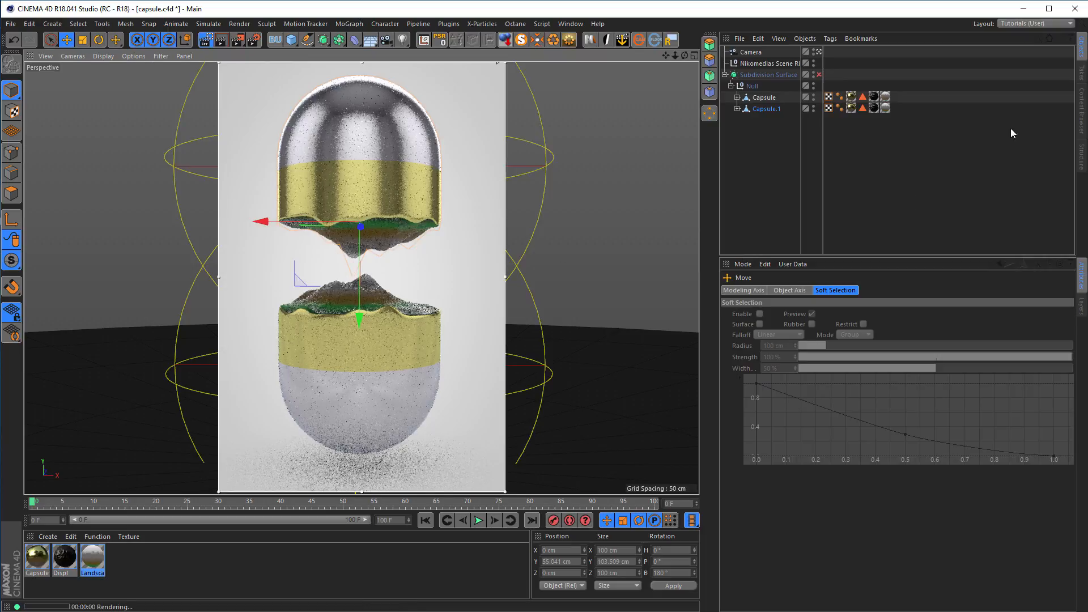
Switch to the Tutorials-HDRI (User) layout and select the Nikomedias Scene Rig.
click(1026, 24)
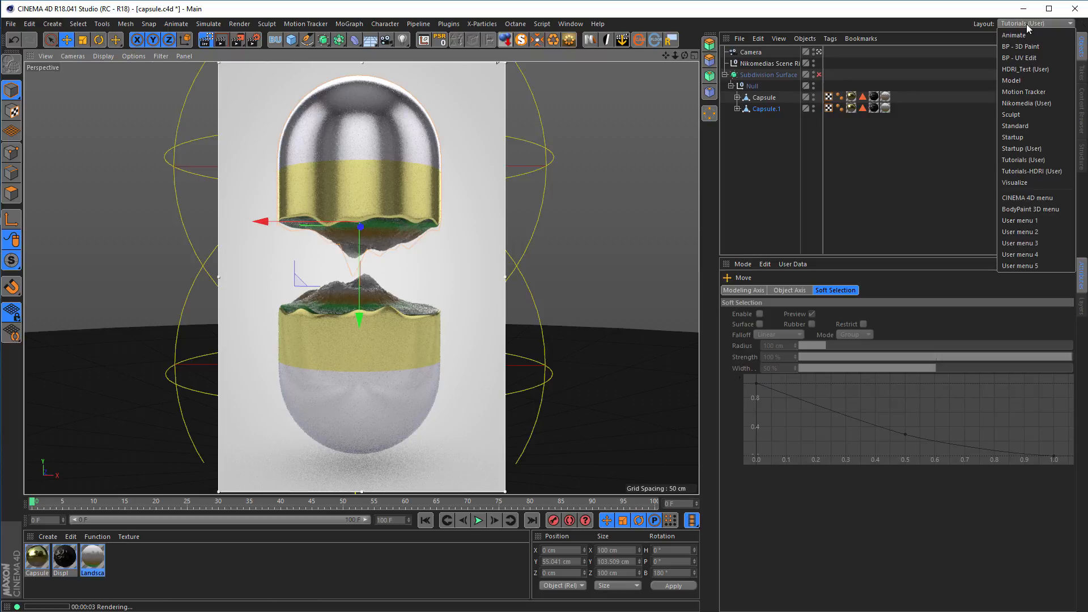
click(1023, 172)
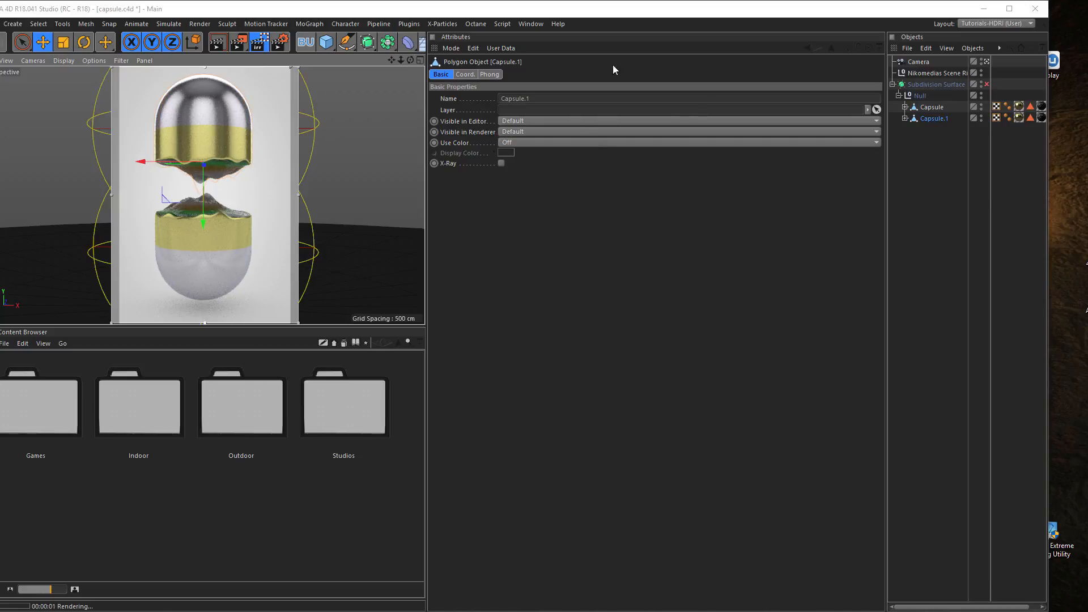
click(934, 73)
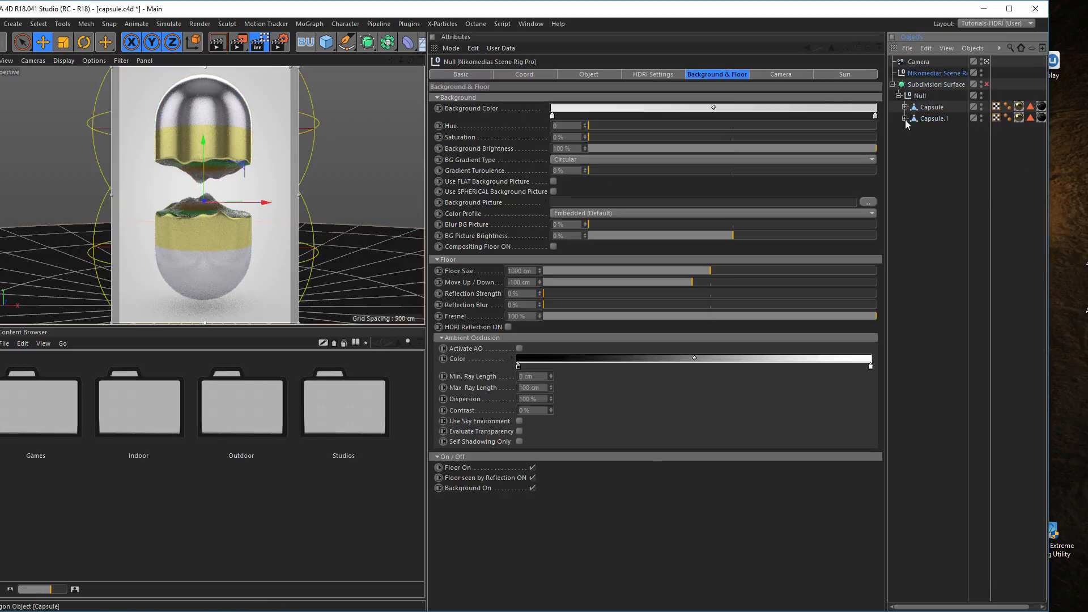
Load simon's_town_harbour_8k.hdr from the Outdoor folder as the rig's HDRI, and replace it with 14-Hamarikyu_Bridge_B_3k.hdr.
double_click(253, 422)
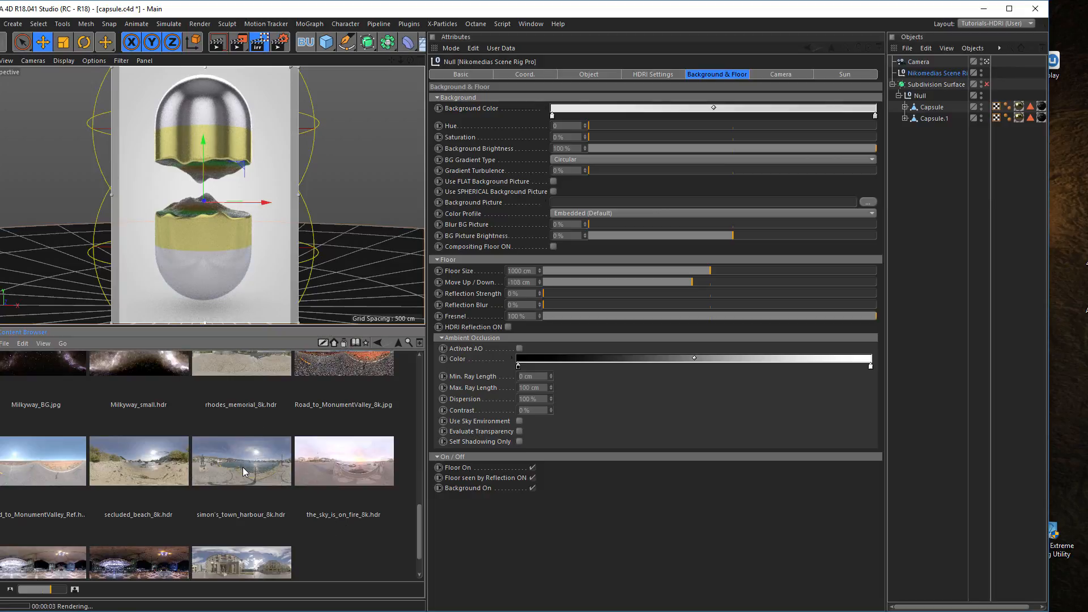
click(652, 74)
drag(240, 464, 655, 116)
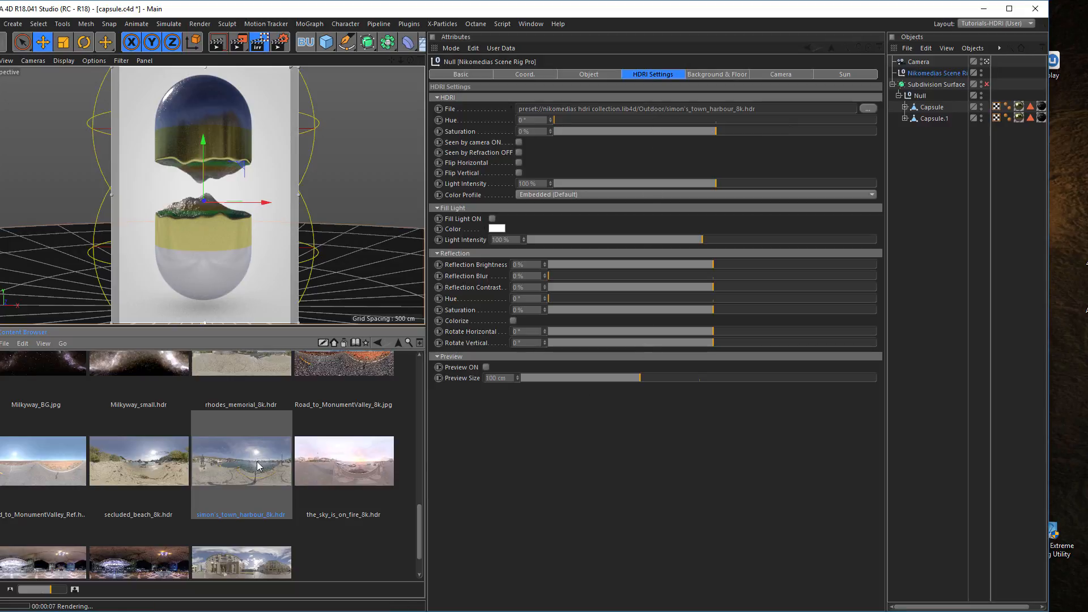
drag(418, 524, 436, 371)
drag(45, 413, 698, 116)
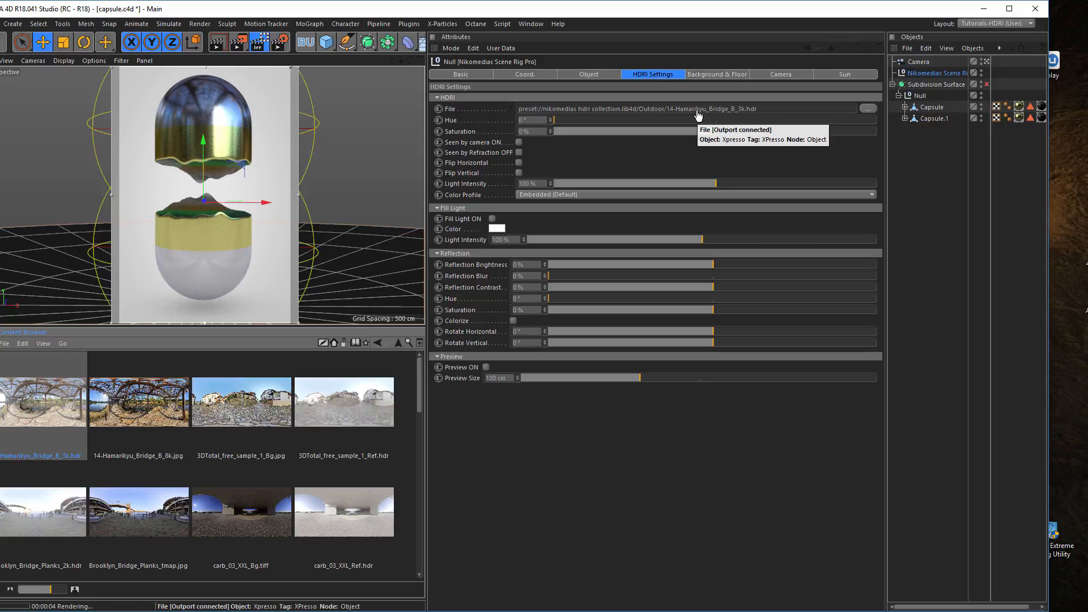
Turn off the floor and the background in the scene rig.
click(717, 74)
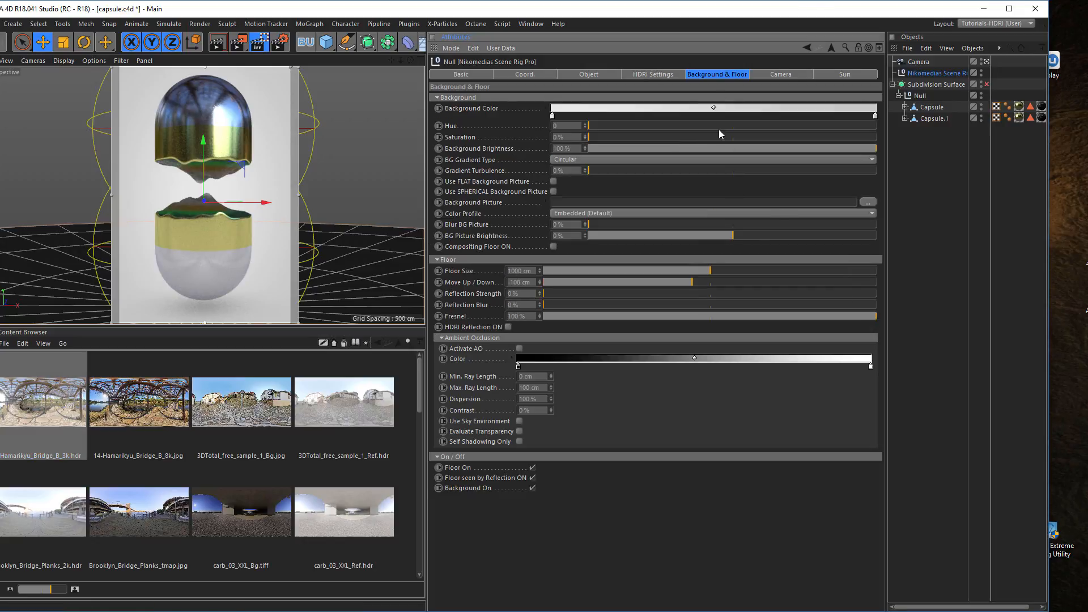
click(532, 467)
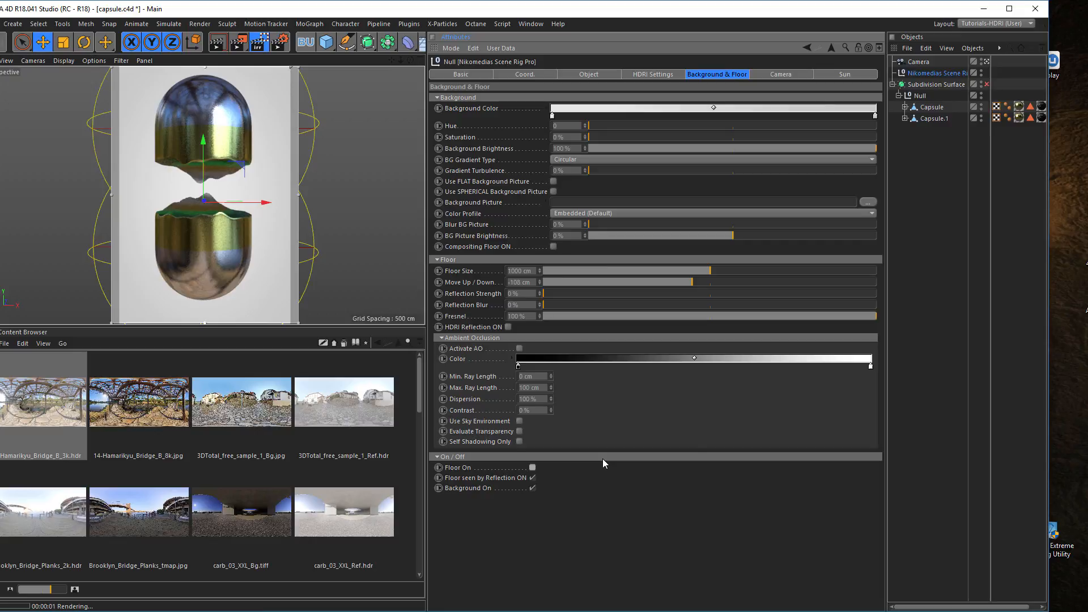
click(532, 488)
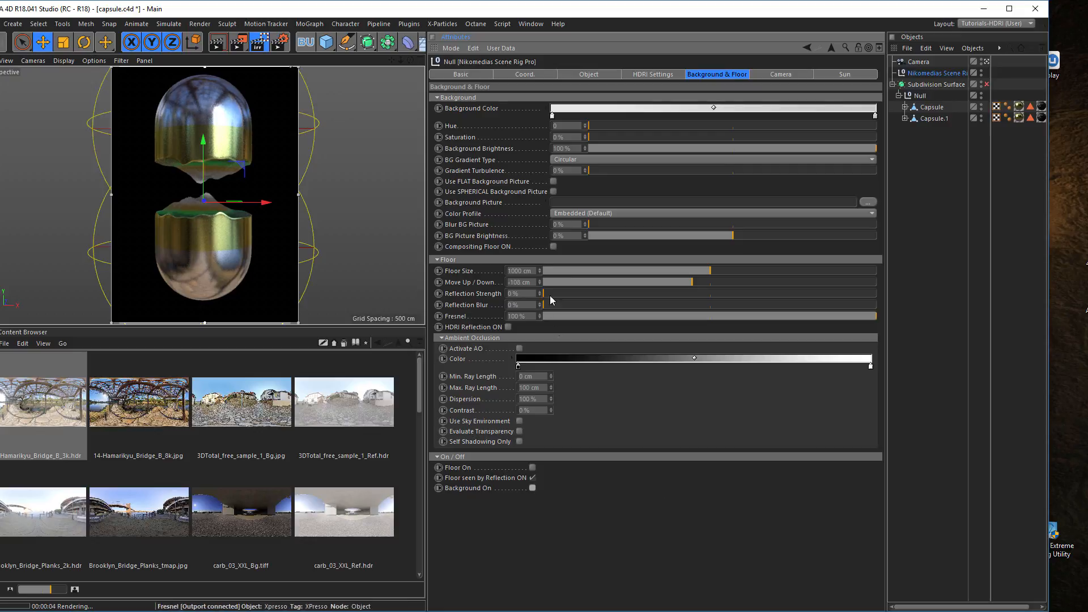
Make the bridge HDRI visible to the camera and rotate it horizontally to 31°.
click(653, 75)
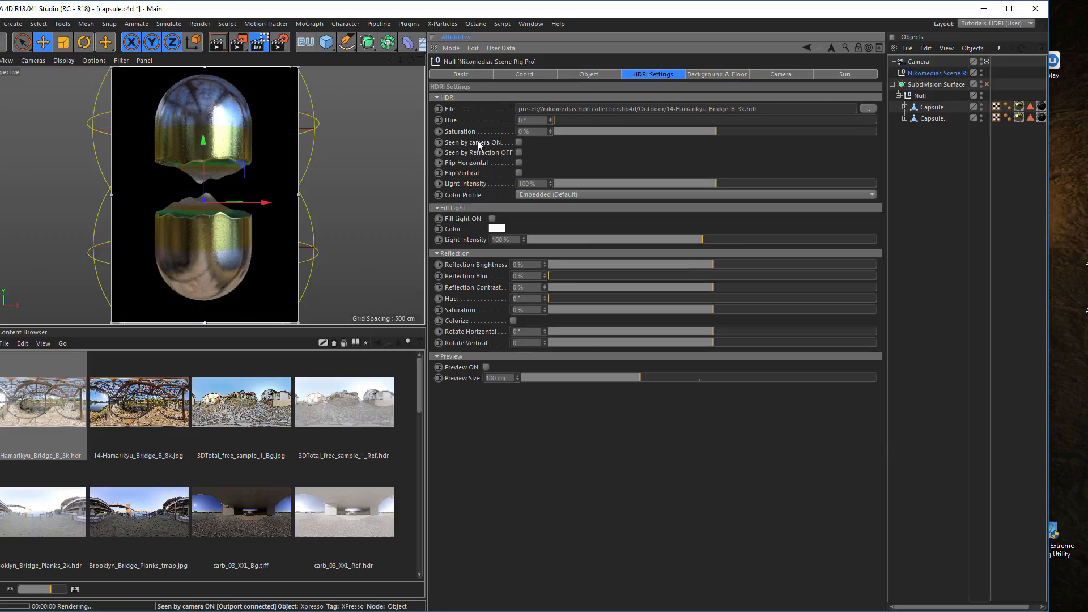
click(518, 142)
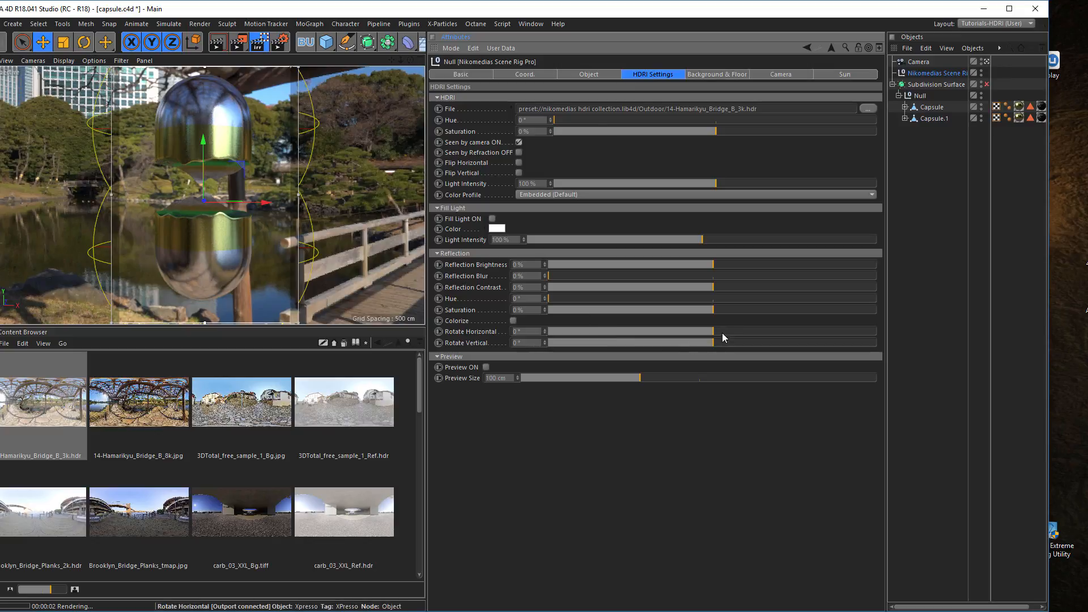
drag(713, 331, 743, 341)
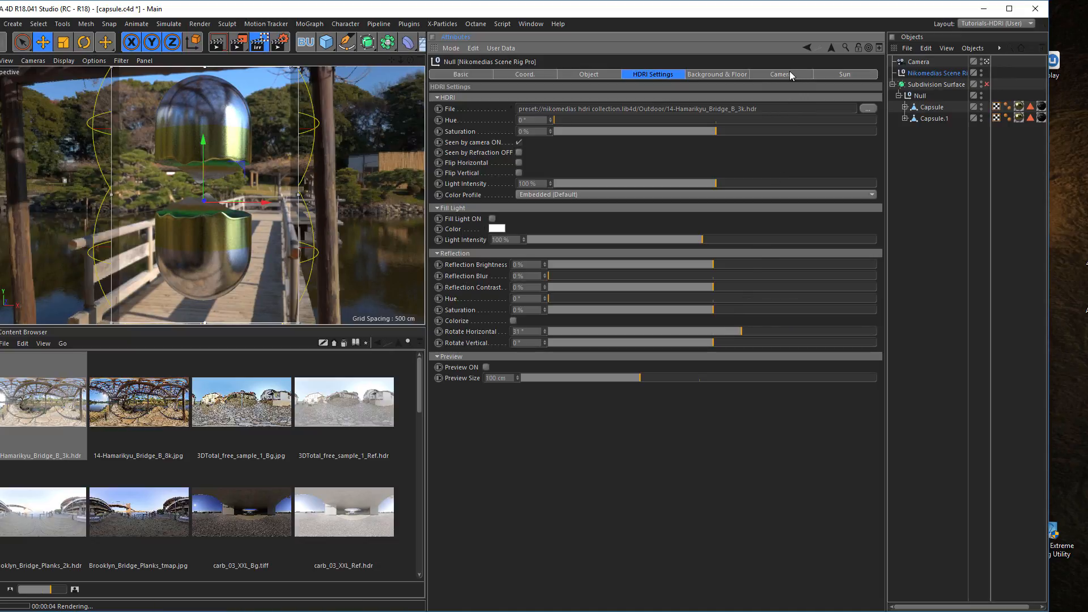
Turn off the spherical background picture option in the rig and return to its HDRI settings.
click(727, 77)
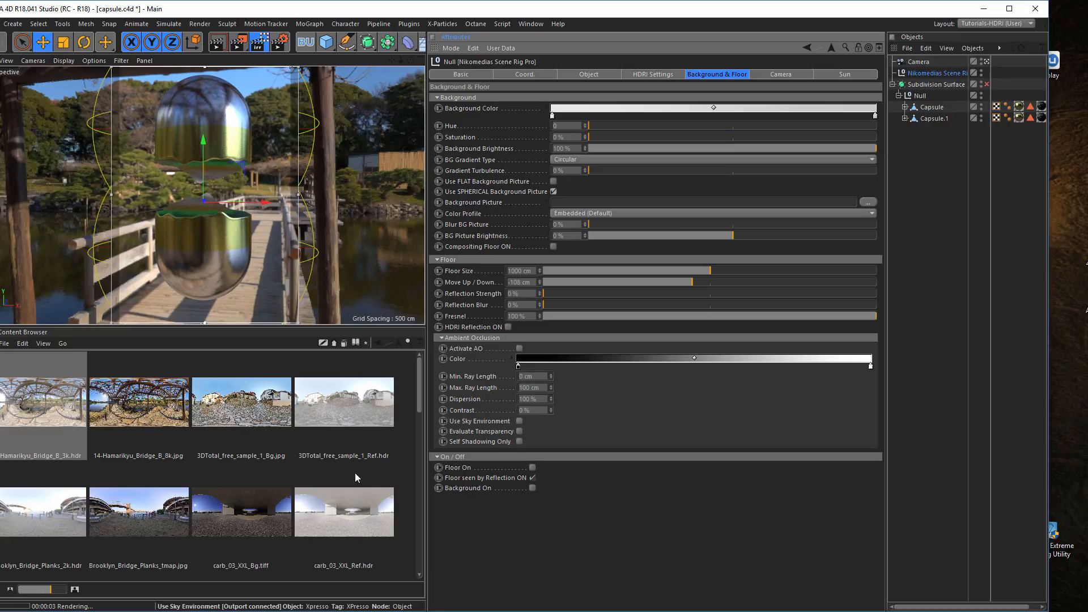
click(554, 192)
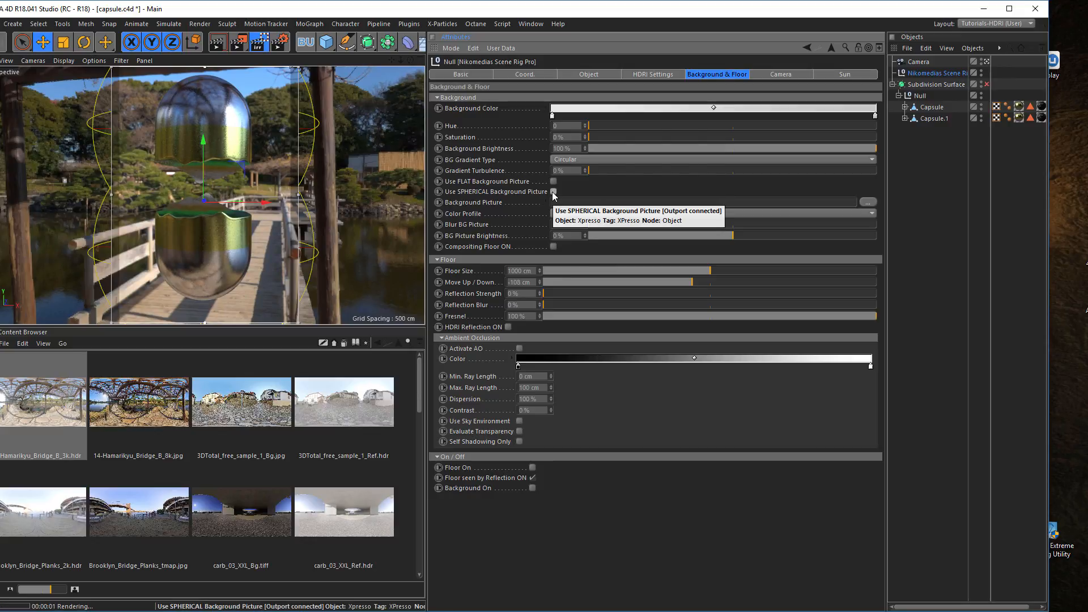
click(653, 75)
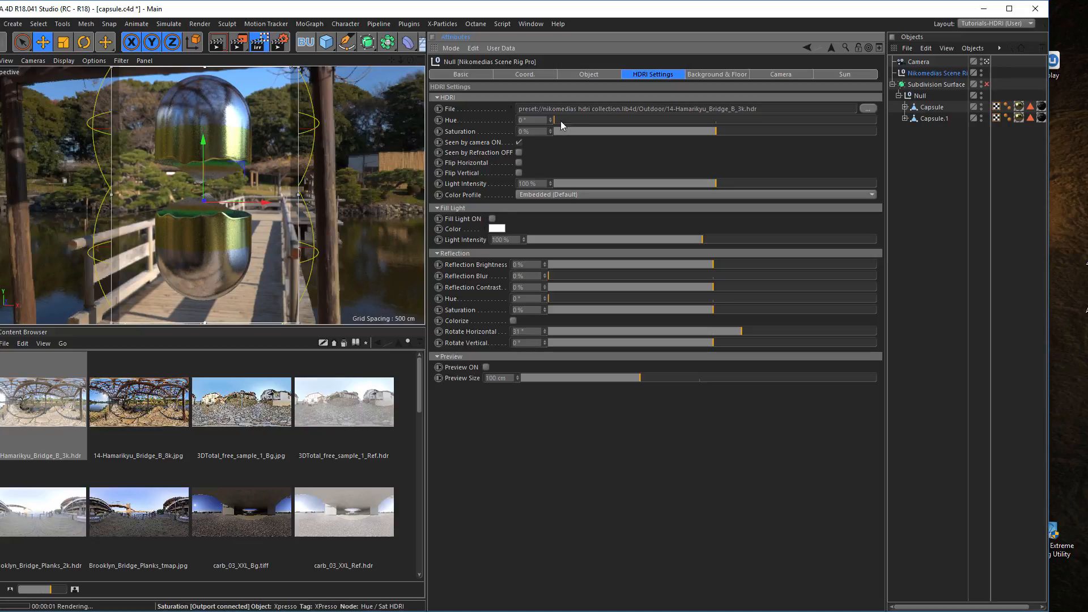
click(603, 77)
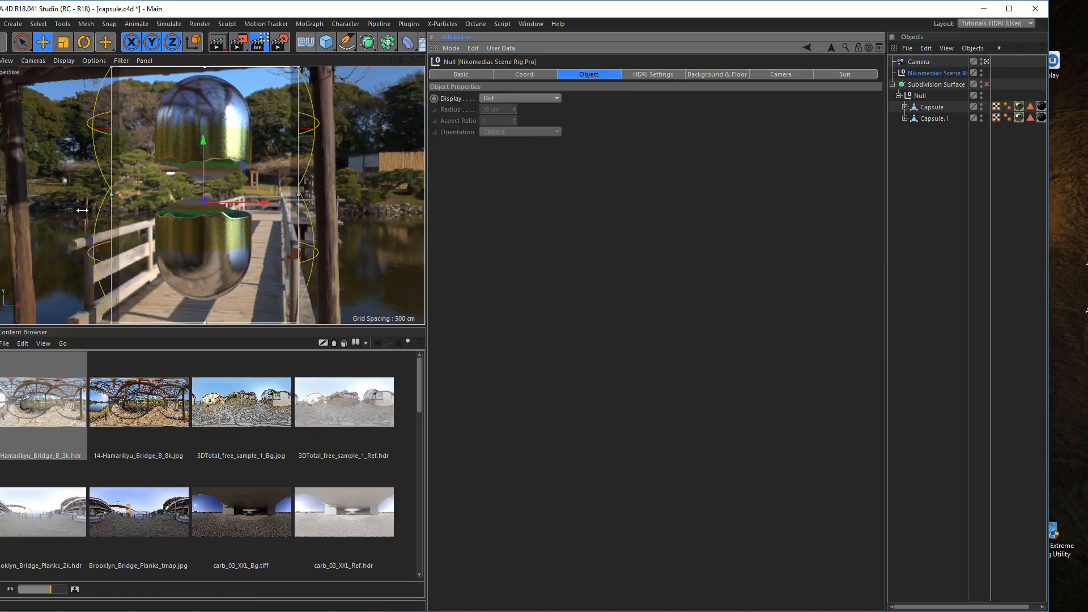
click(652, 75)
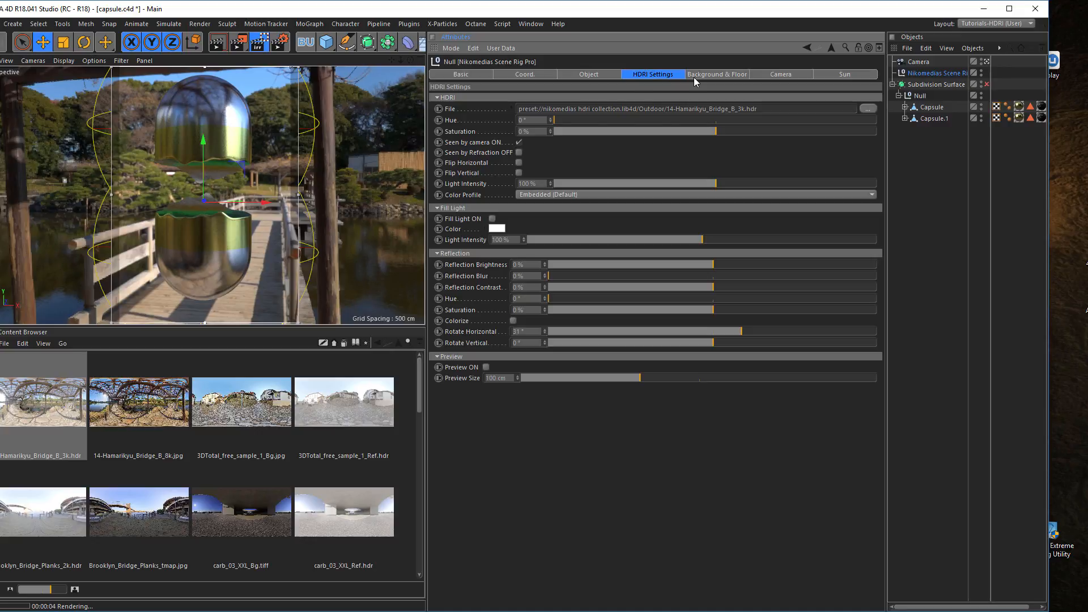
click(593, 74)
click(649, 74)
Try carb_03_XXL_Ref.hdr as the rig's HDRI with horizontal rotation reset to 0°, and replace it with Frozen_Waterfall_Ref.hdr.
drag(370, 503, 712, 114)
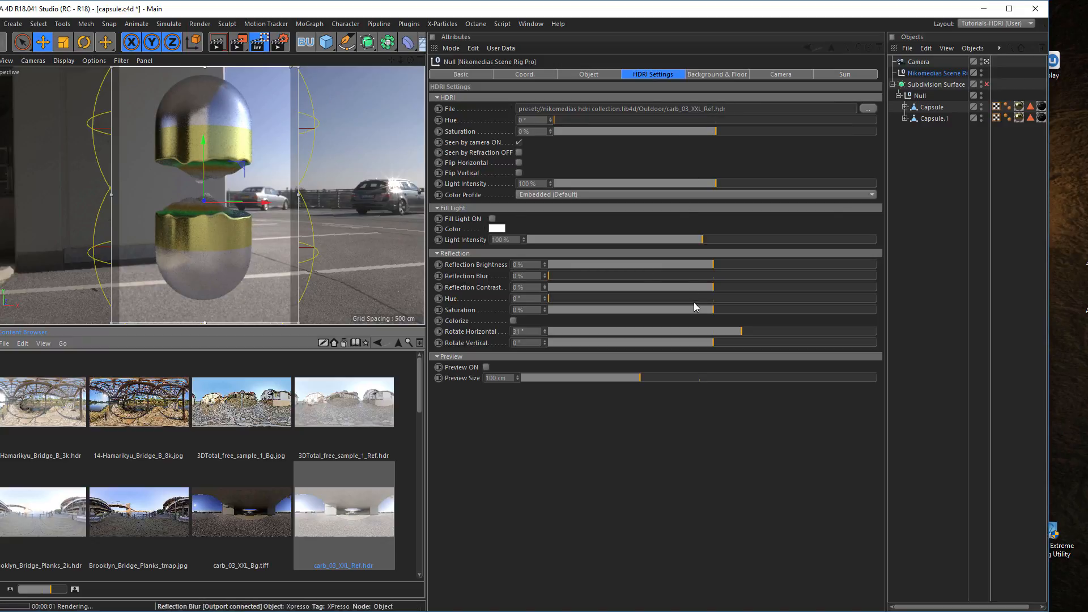
mouse_move(733, 332)
mouse_down()
mouse_move(884, 318)
mouse_move(526, 327)
mouse_move(713, 331)
mouse_up()
drag(420, 406, 411, 474)
drag(119, 422, 708, 113)
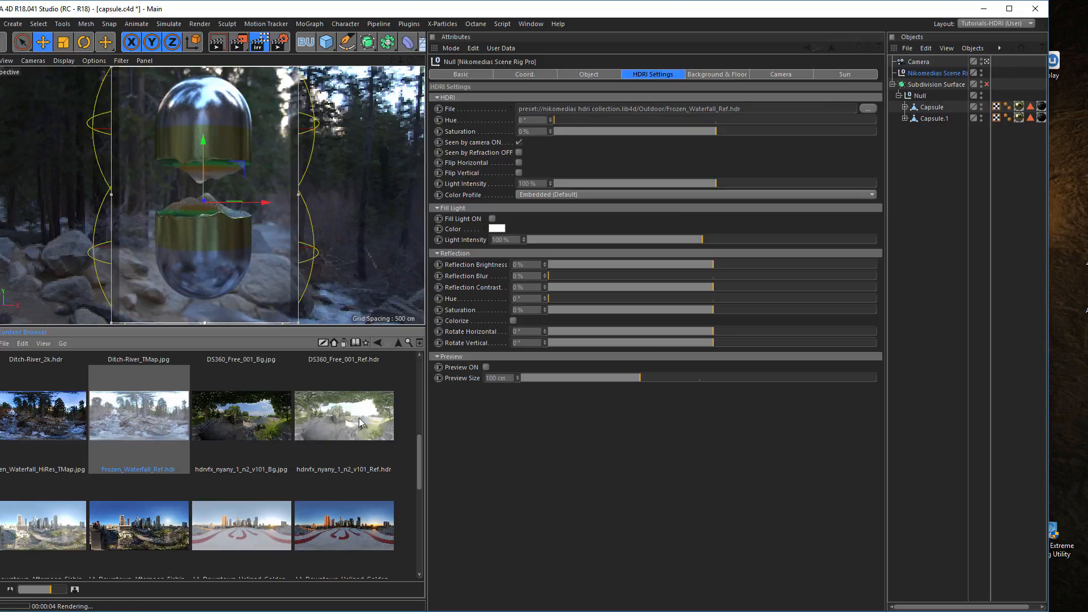
Load Road_to_MonumentValley_Ref.hdr as the rig's HDRI and rotate it horizontally to about -94° to bring the road behind the capsule.
drag(421, 470, 396, 534)
drag(35, 485, 720, 113)
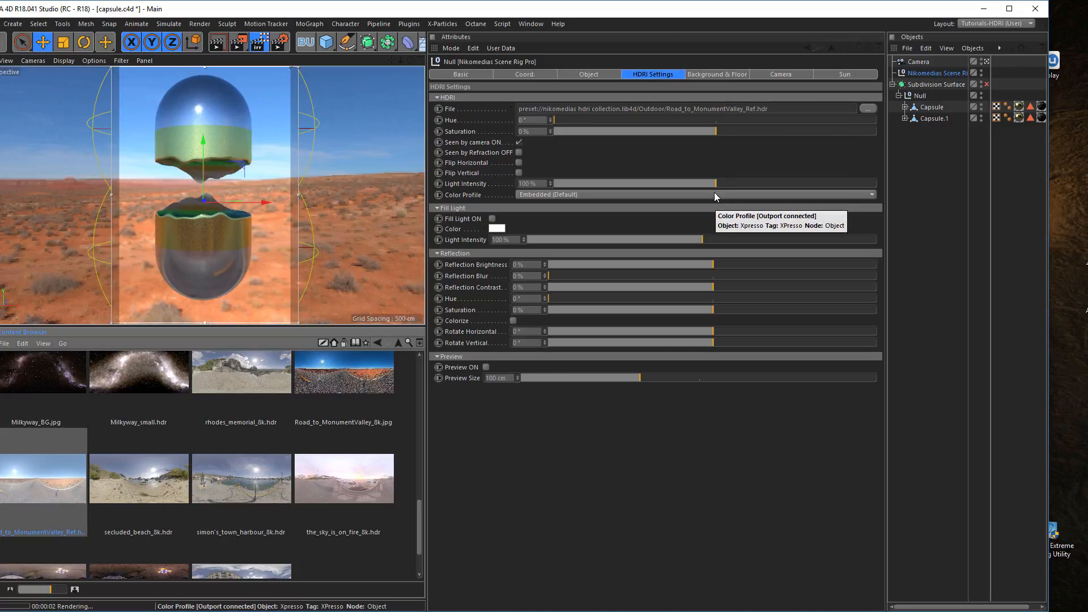
click(710, 333)
mouse_move(715, 334)
mouse_down()
mouse_move(803, 331)
mouse_move(626, 326)
mouse_up()
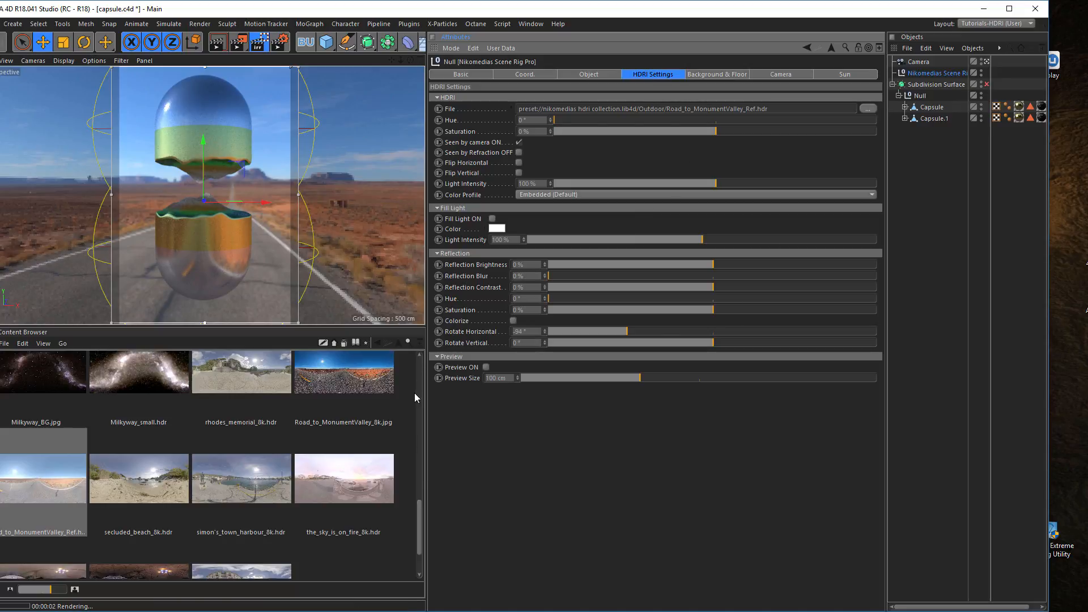
Load 07_Ref.hdr from the Studios folder as the rig's HDRI and set its horizontal rotation to 0°.
drag(419, 522, 428, 362)
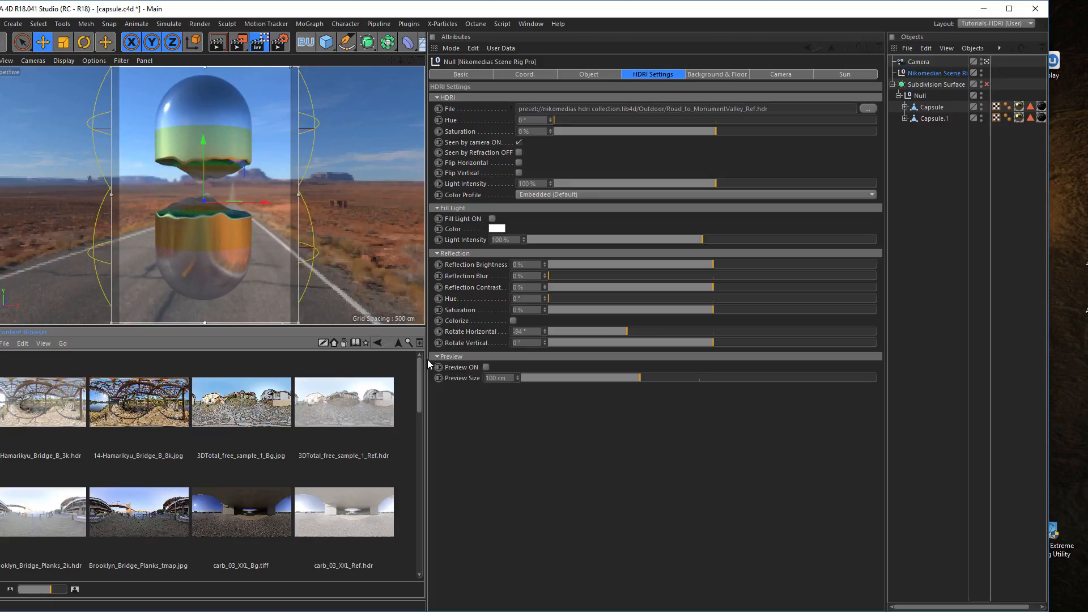
click(377, 342)
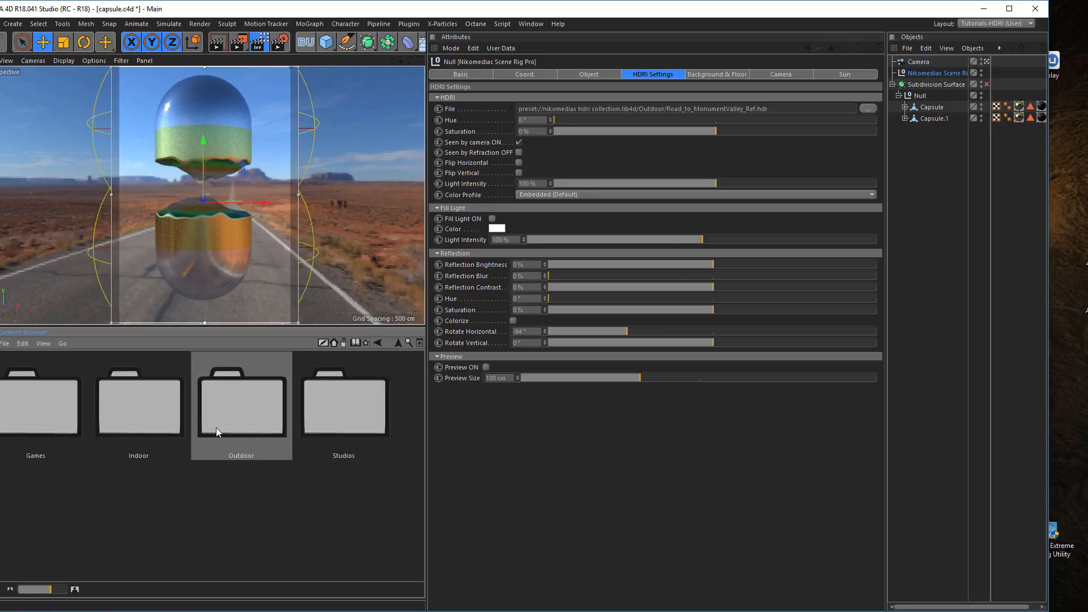
double_click(355, 411)
drag(127, 399, 657, 115)
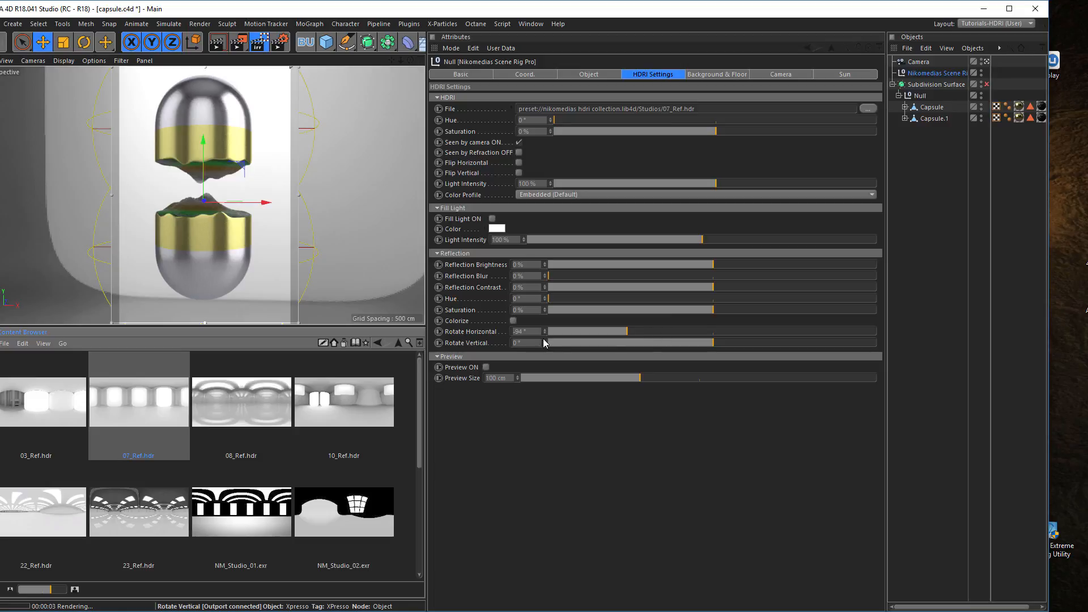
double_click(532, 331)
text(0)
key(Return)
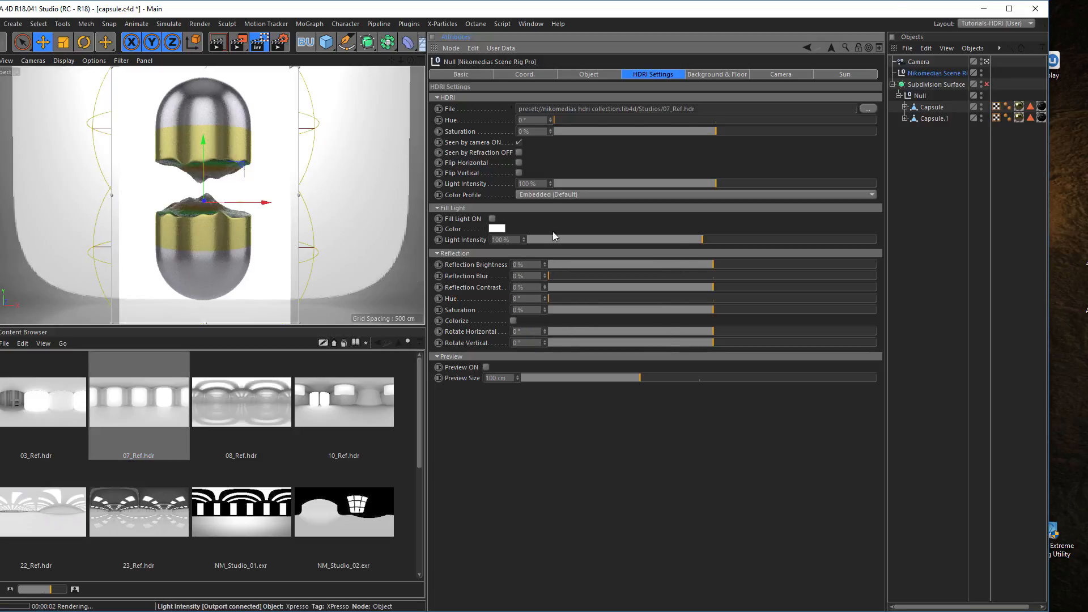
Hide the HDRI from the camera and turn the rig's floor and background back on.
click(518, 142)
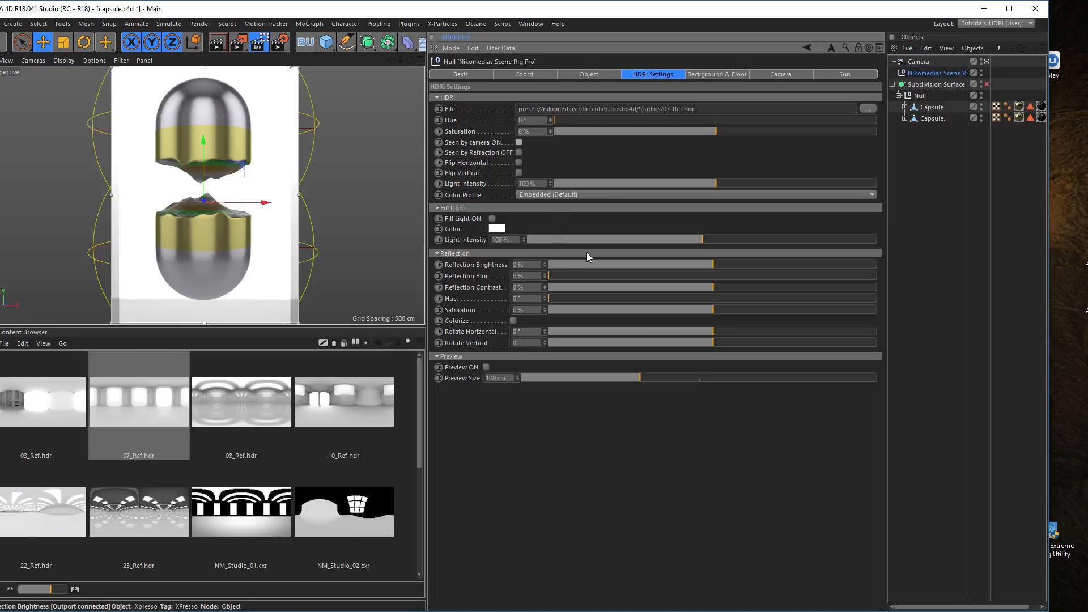
click(714, 74)
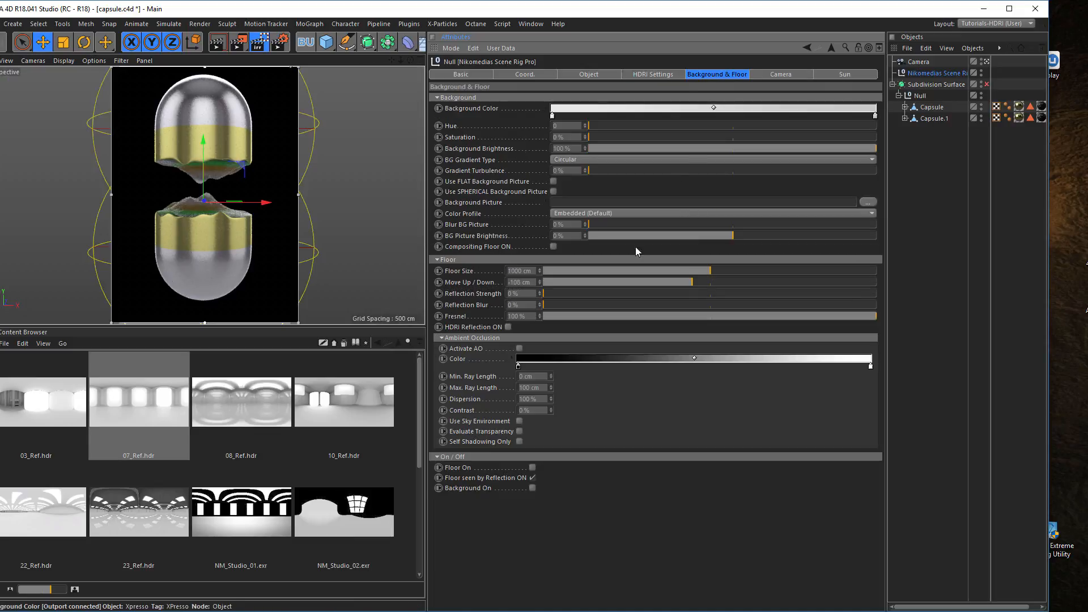
click(533, 468)
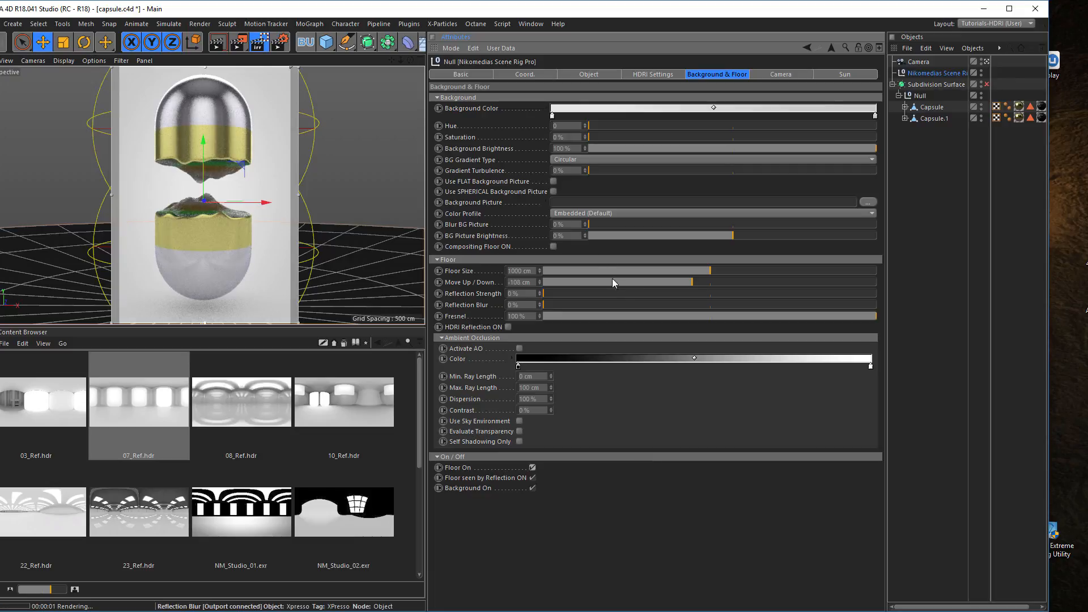
Switch to the Tutorials (User) layout and turn off the interactive render region.
click(993, 24)
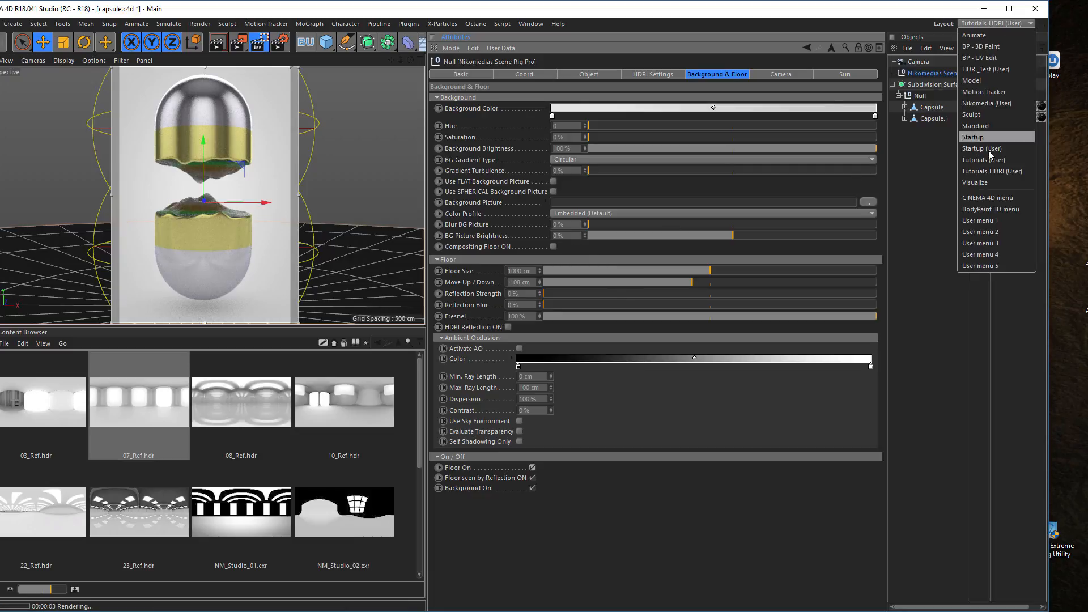
click(990, 166)
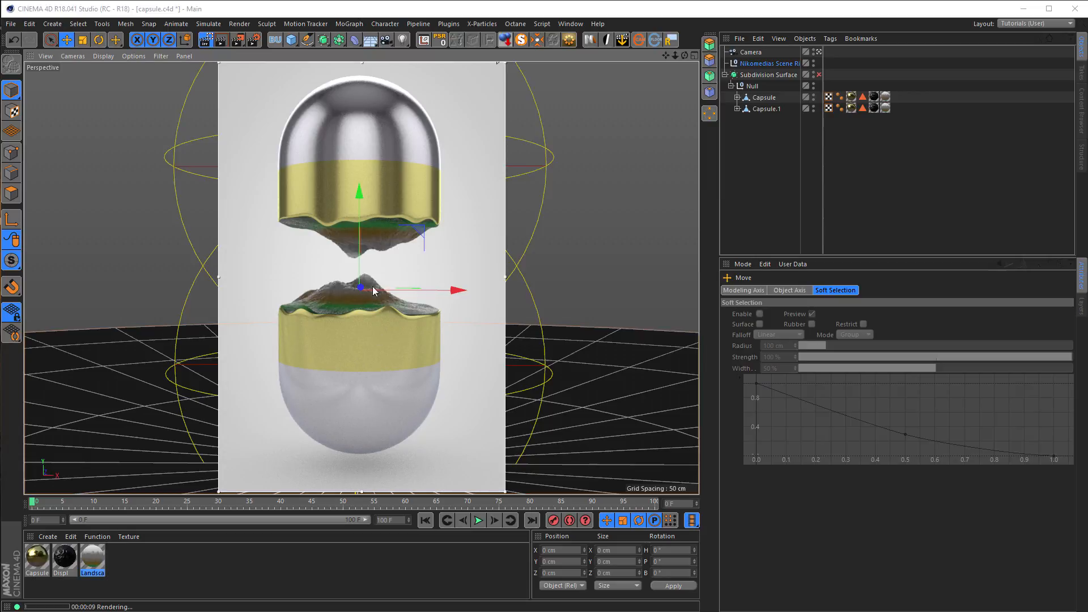
click(207, 42)
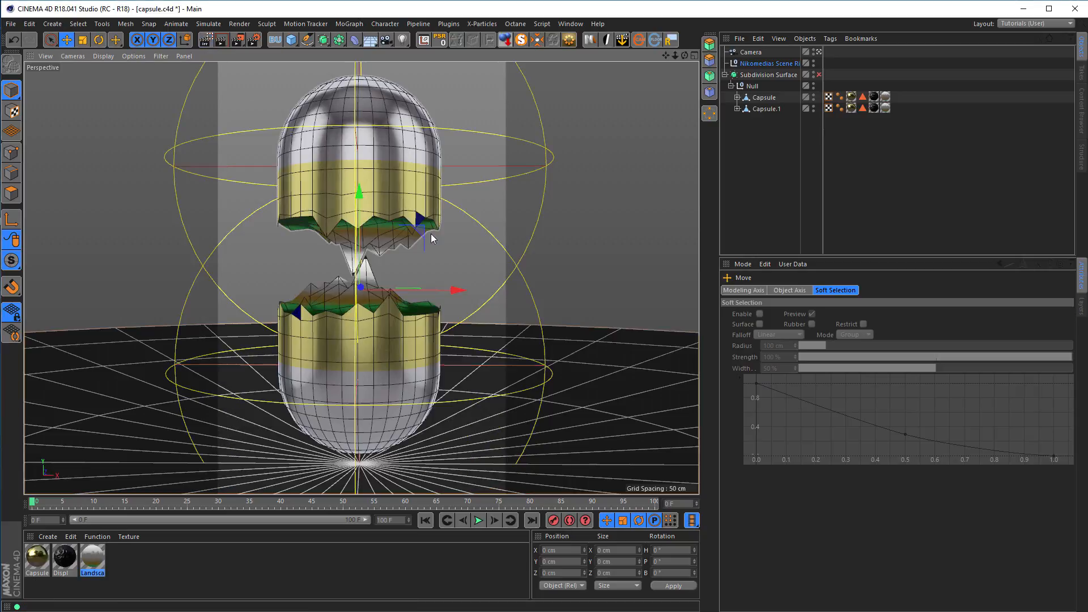
Add a Compositing tag to the Null holding both capsule halves and enable object buffer 1 in it.
click(752, 86)
right_click(754, 88)
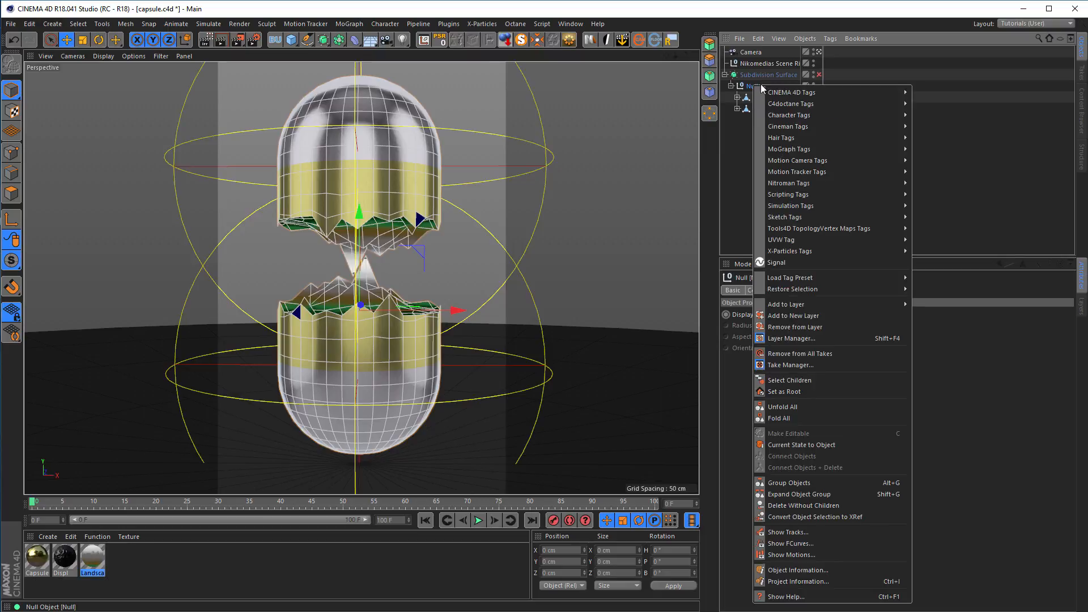
mouse_move(810, 93)
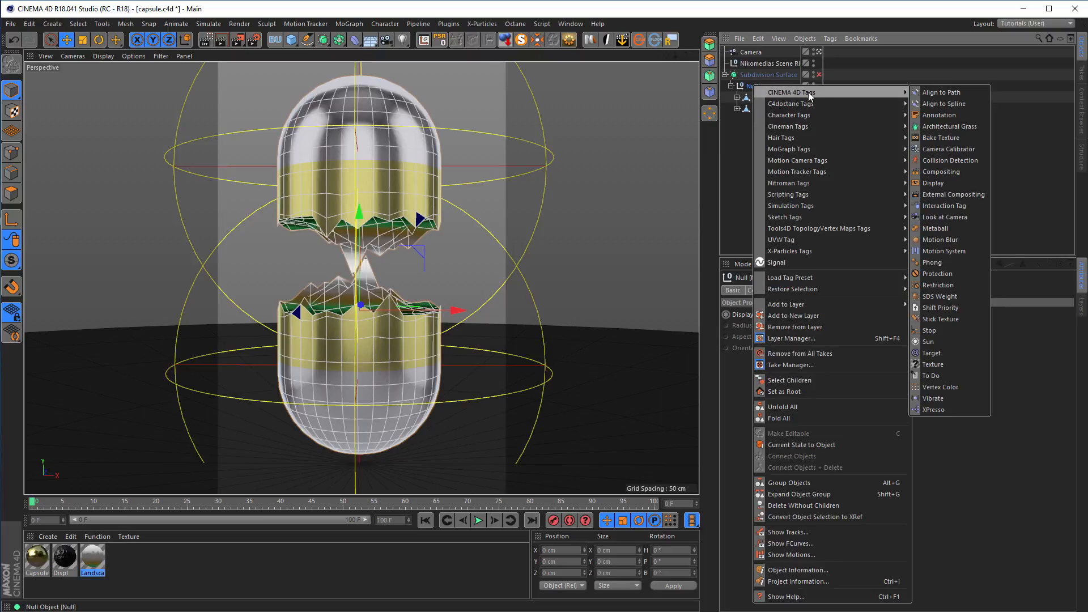
click(939, 171)
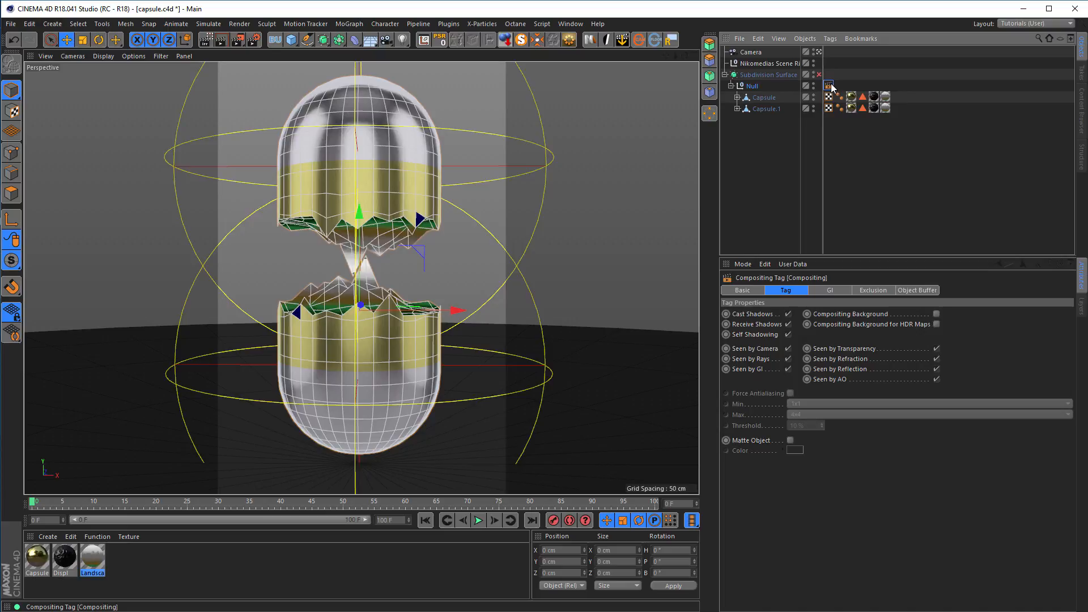
click(917, 290)
click(758, 315)
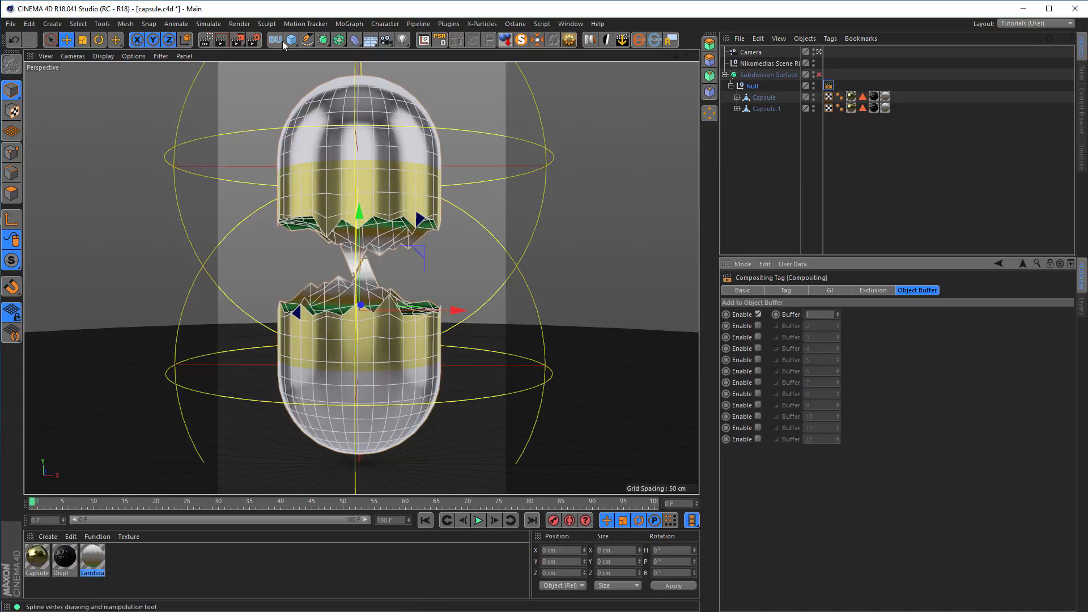
Activate the High render preset, set its output to 800 × 1200 pixels, lock the ratio and scale the height to 1080.
click(255, 40)
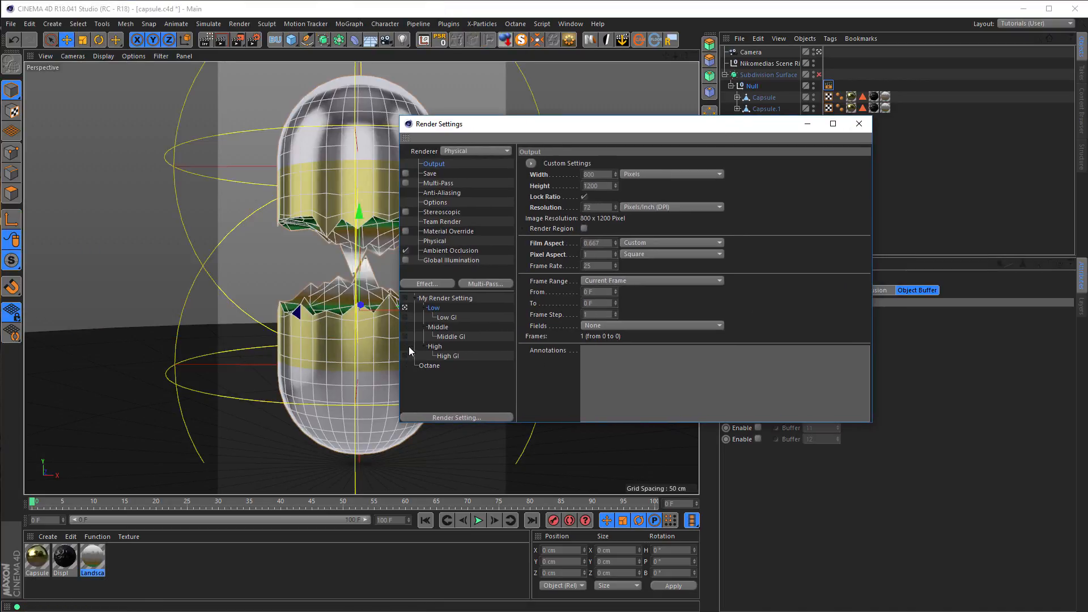
click(406, 346)
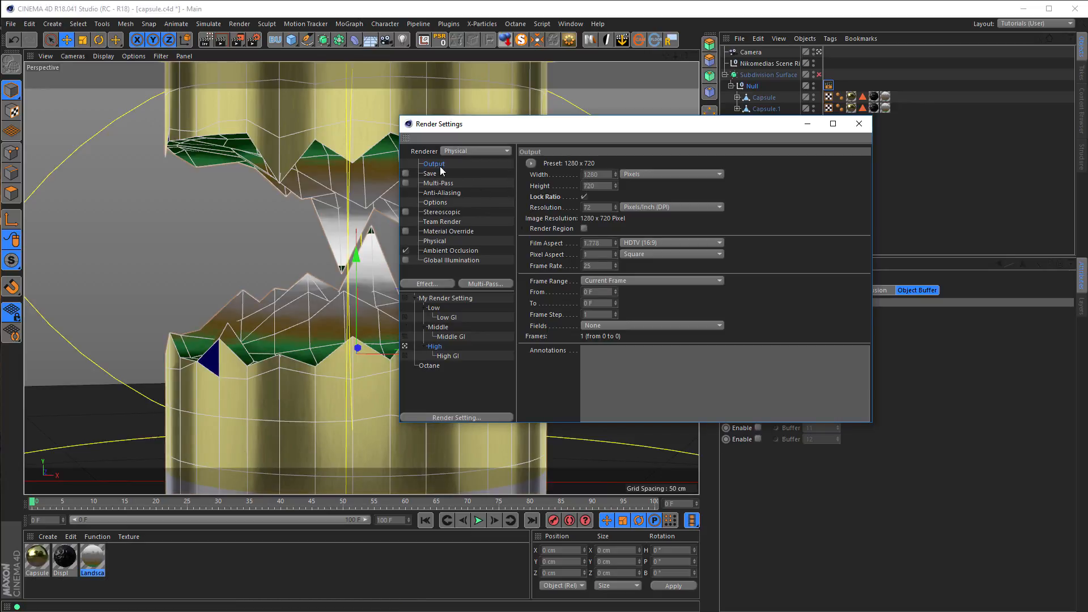
click(584, 197)
text(800)
key(Tab)
text(1200)
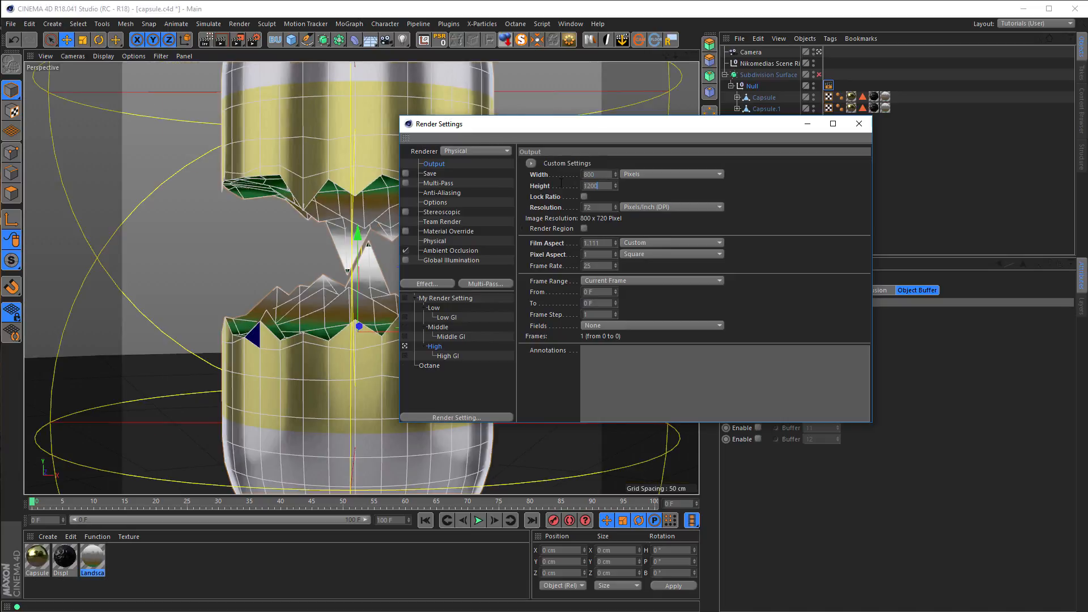
key(Tab)
click(584, 197)
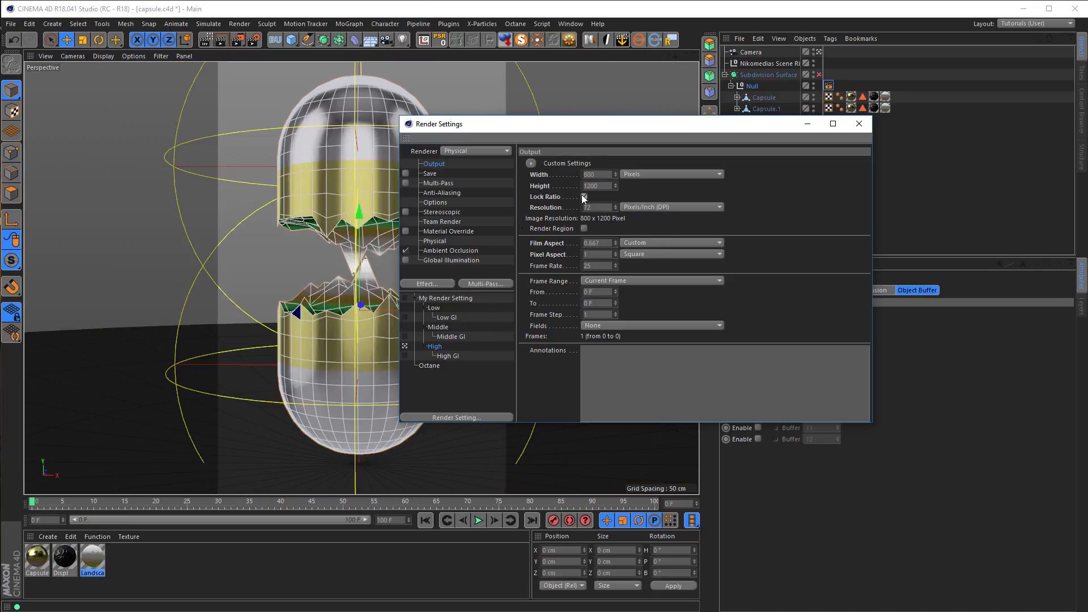
double_click(607, 186)
text(108)
Enable Multi-Pass in the High render preset and add an Object Buffer pass to it.
right_click(441, 183)
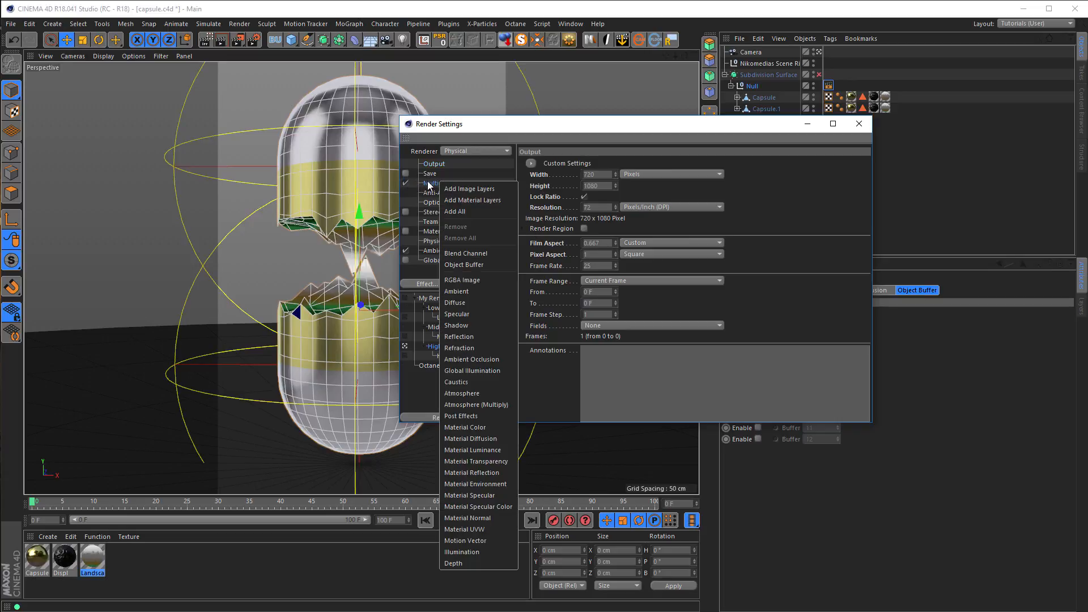
click(462, 264)
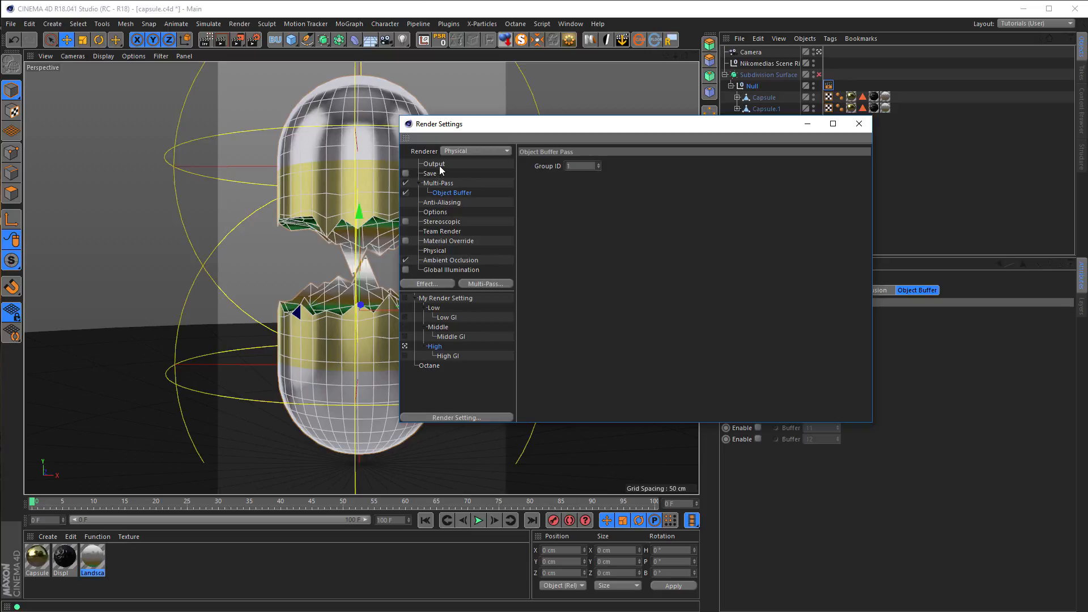
drag(523, 130, 443, 145)
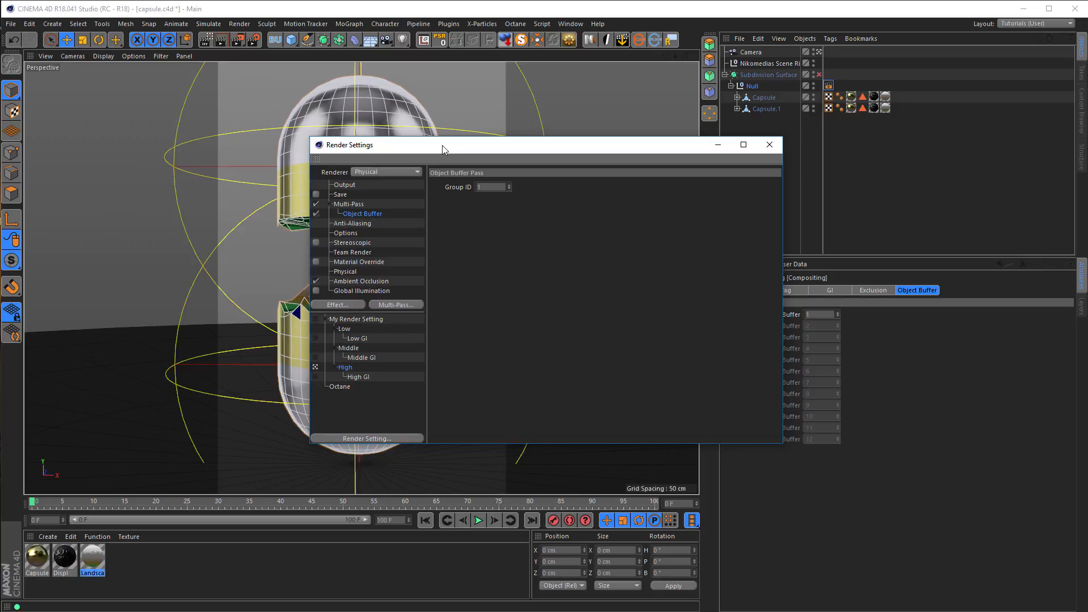
drag(488, 150, 537, 164)
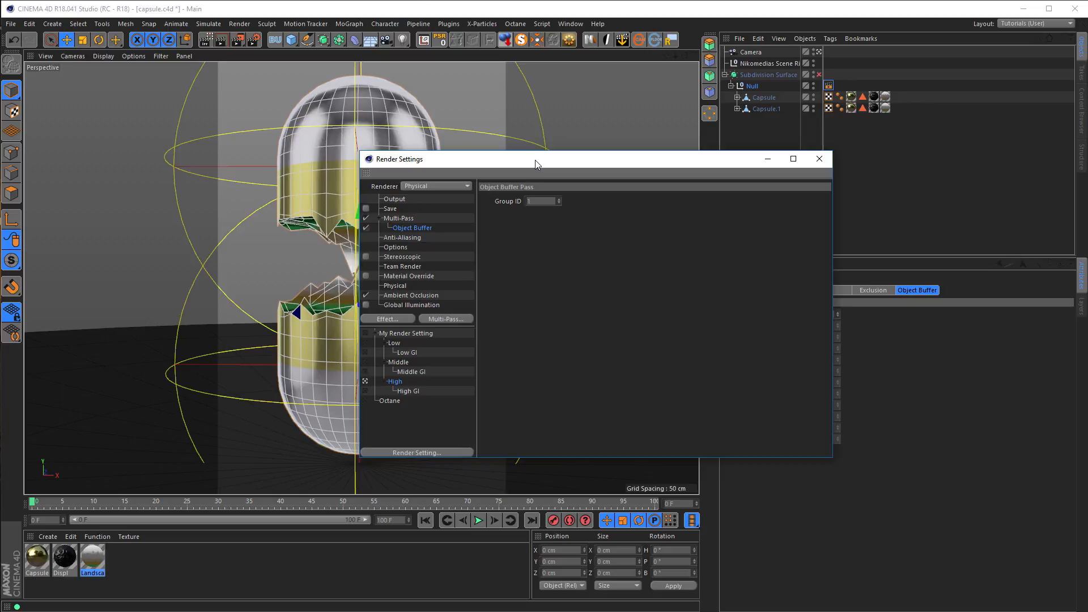
Render the capsule scene to the Picture Viewer and show the image at 100%.
key(shift+r)
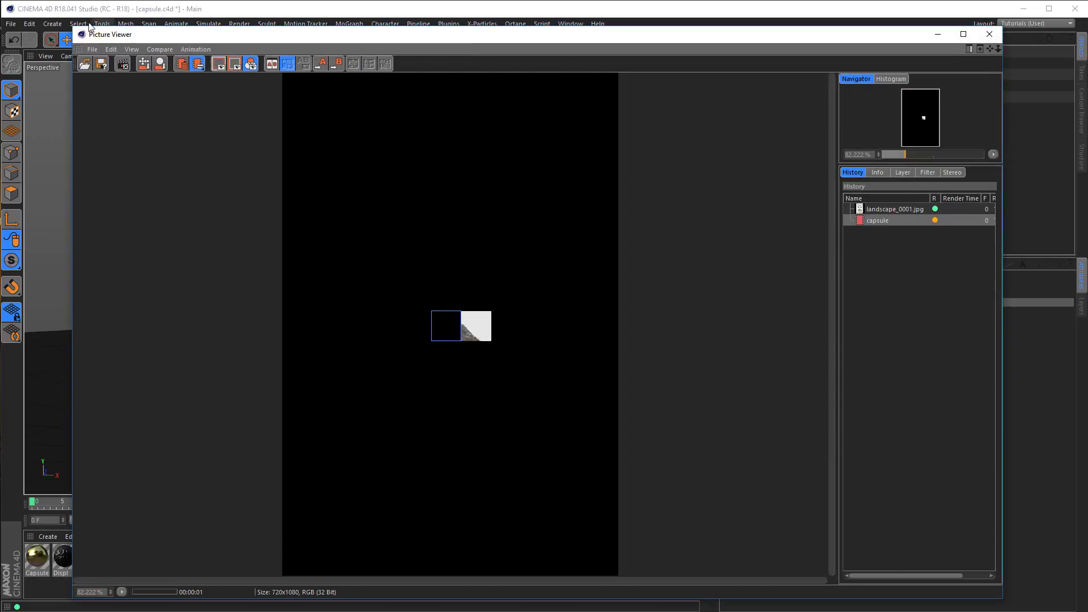
drag(72, 28, 428, 16)
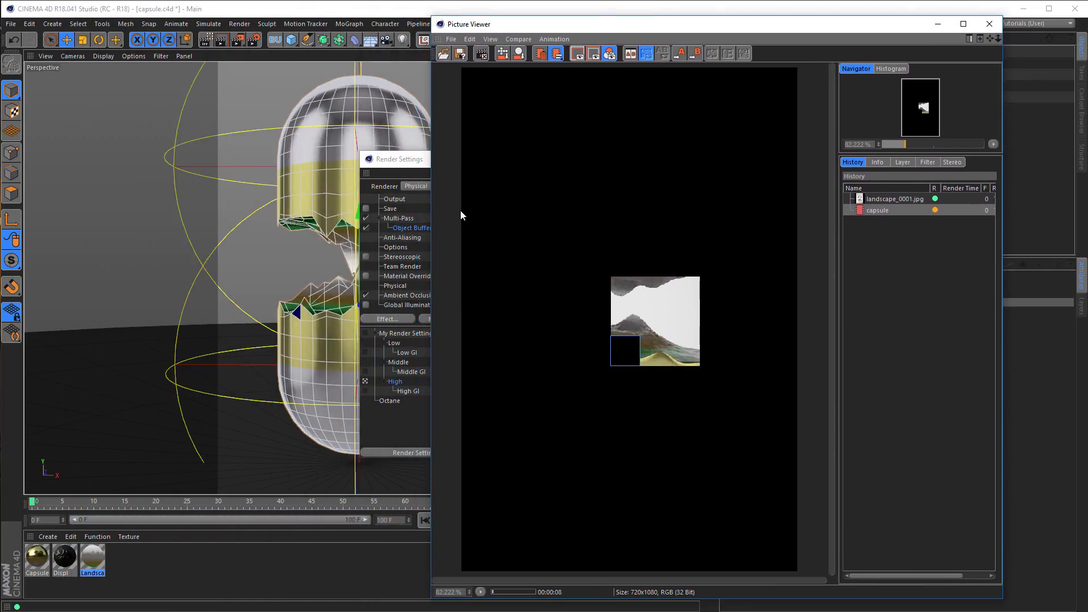
click(481, 593)
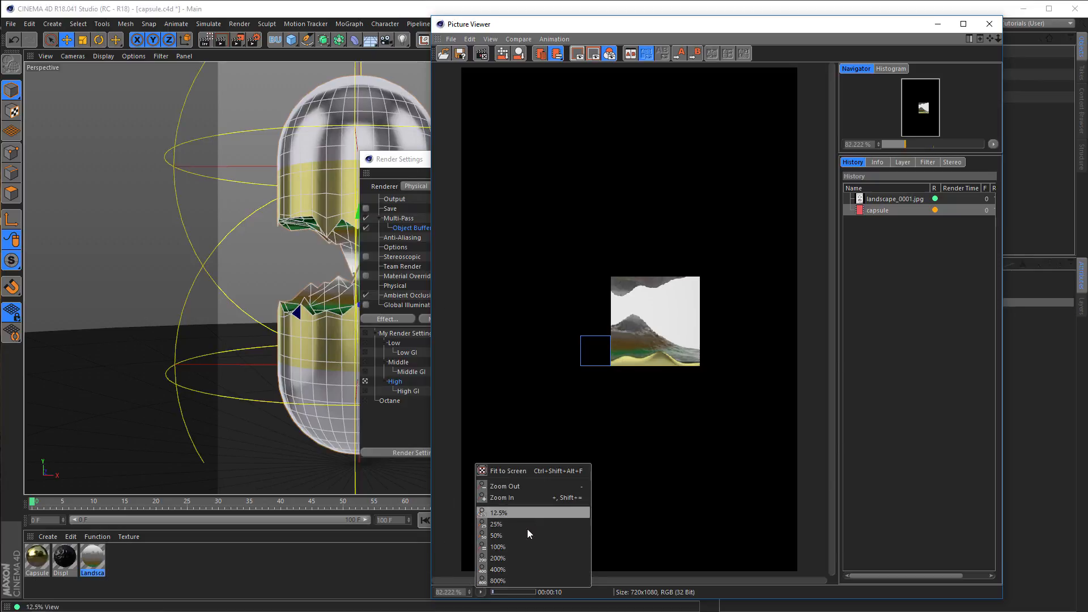
click(520, 546)
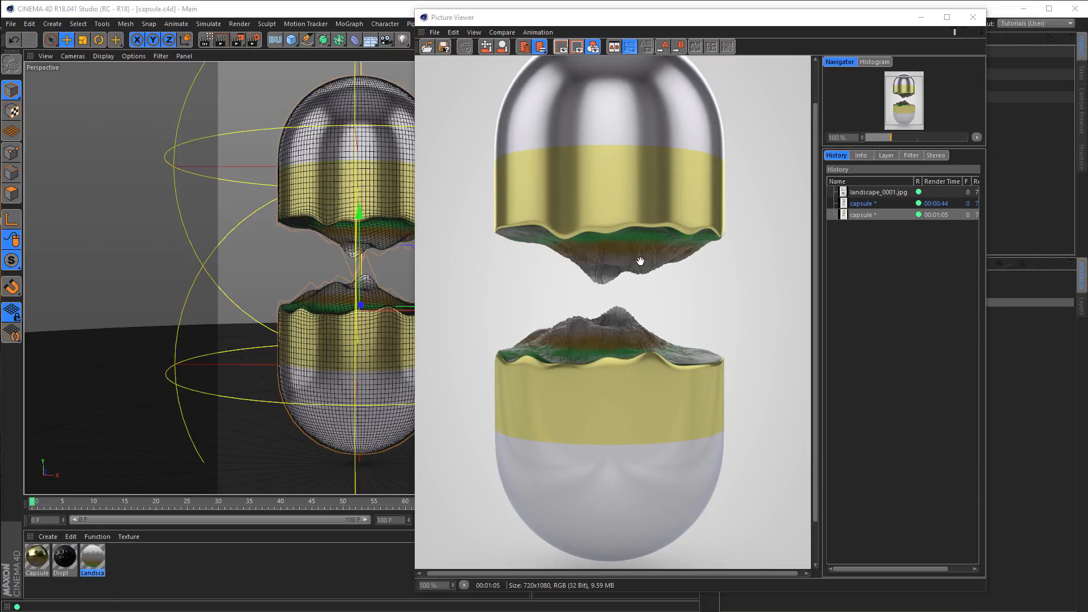
Compare the two finished capsule renders in the render history, looking at the mountain detail in both halves.
click(864, 203)
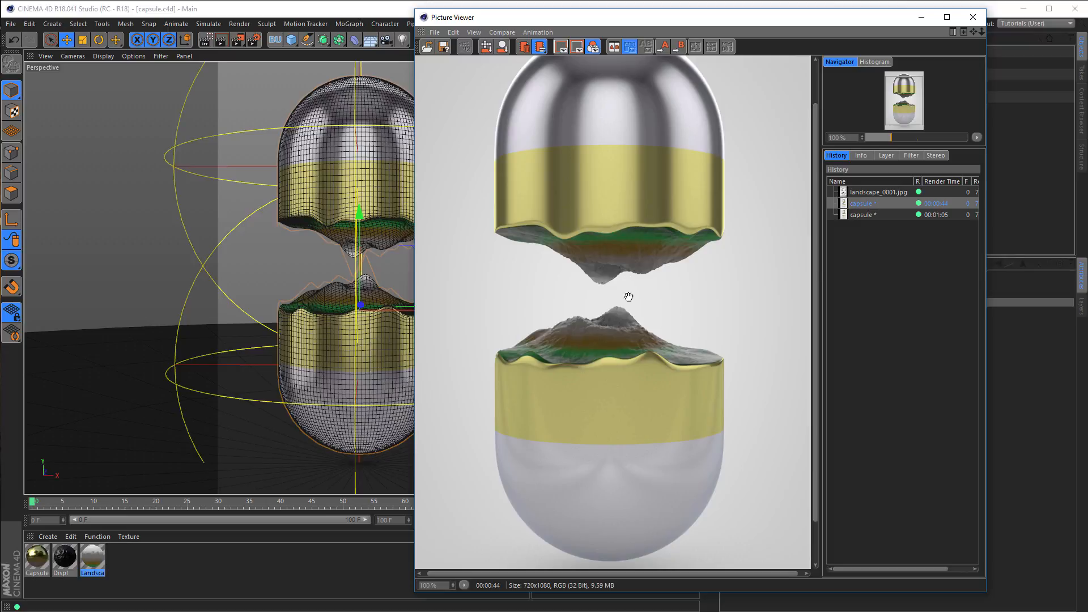
click(863, 213)
click(861, 206)
click(862, 215)
click(861, 203)
click(862, 215)
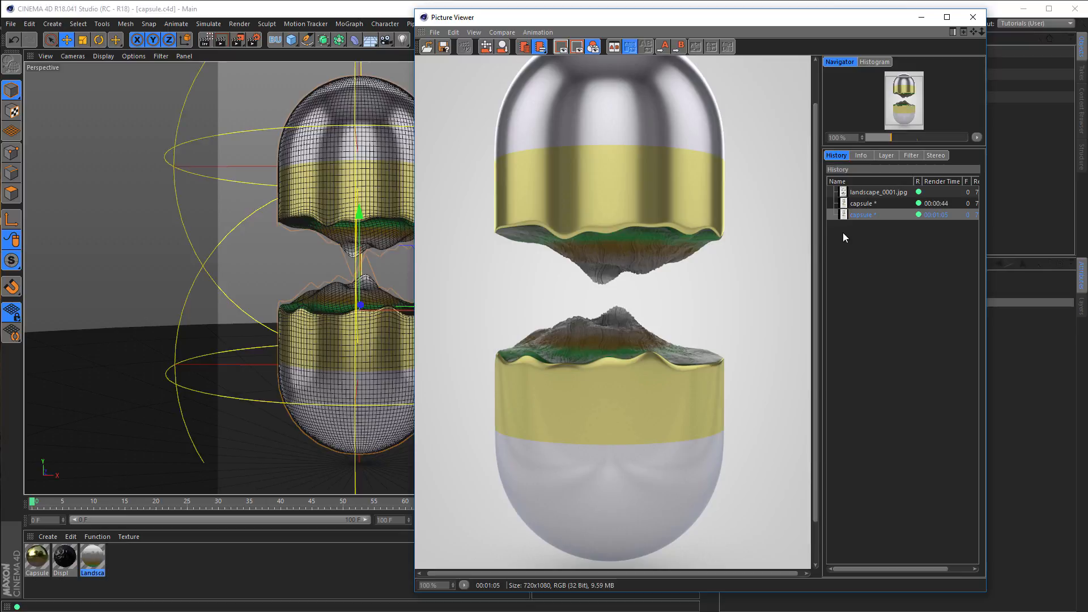
click(867, 204)
click(861, 213)
click(865, 205)
click(865, 215)
drag(765, 23, 460, 20)
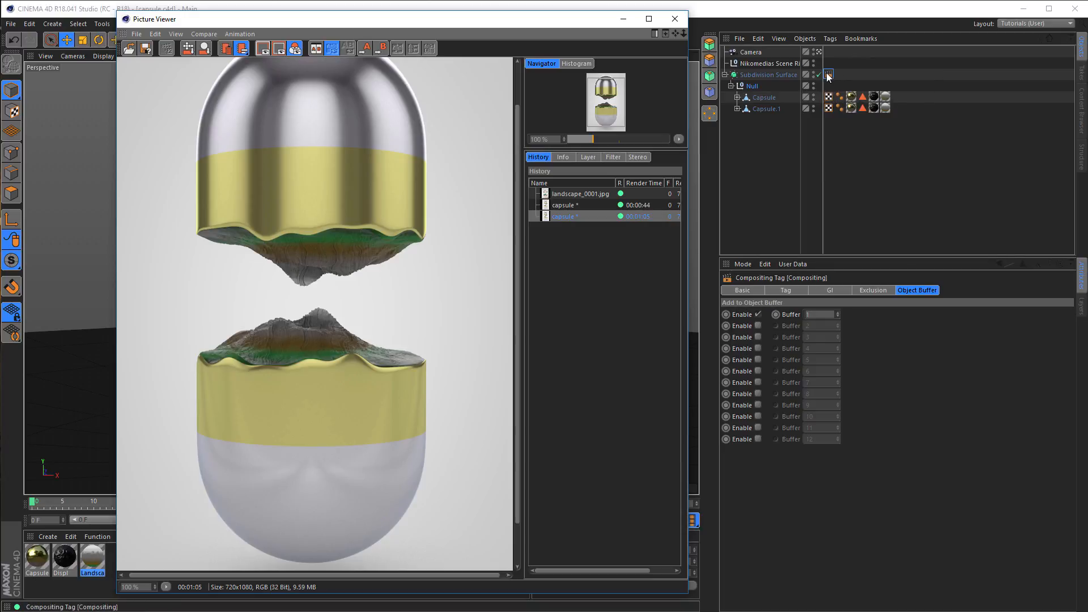
drag(512, 23, 758, 29)
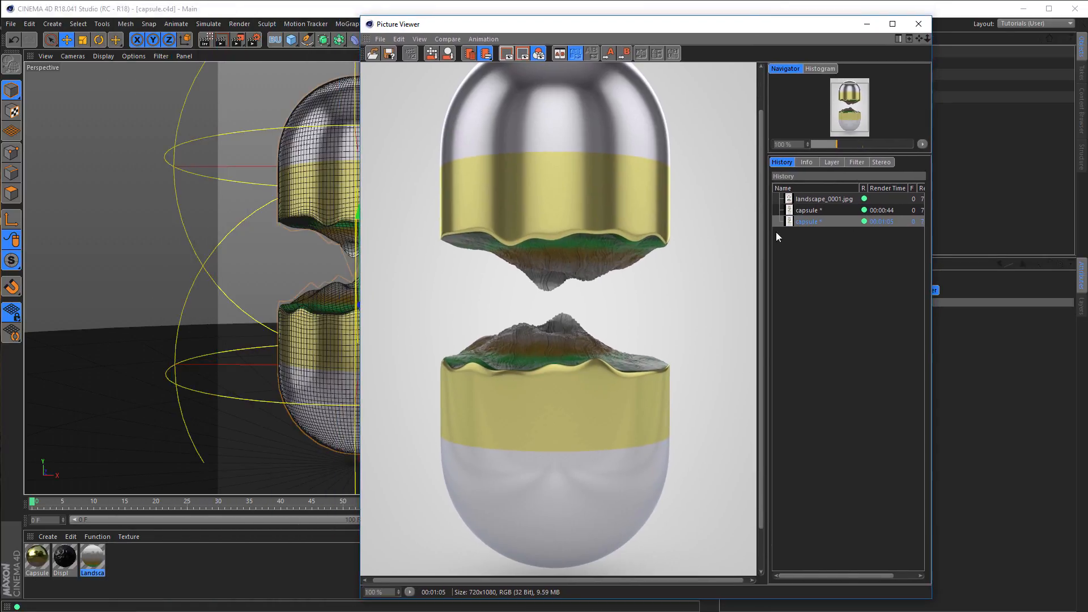
Inspect the Object Buffer 1 pass of the latest render in Single-Pass mode and return to the full image.
click(830, 162)
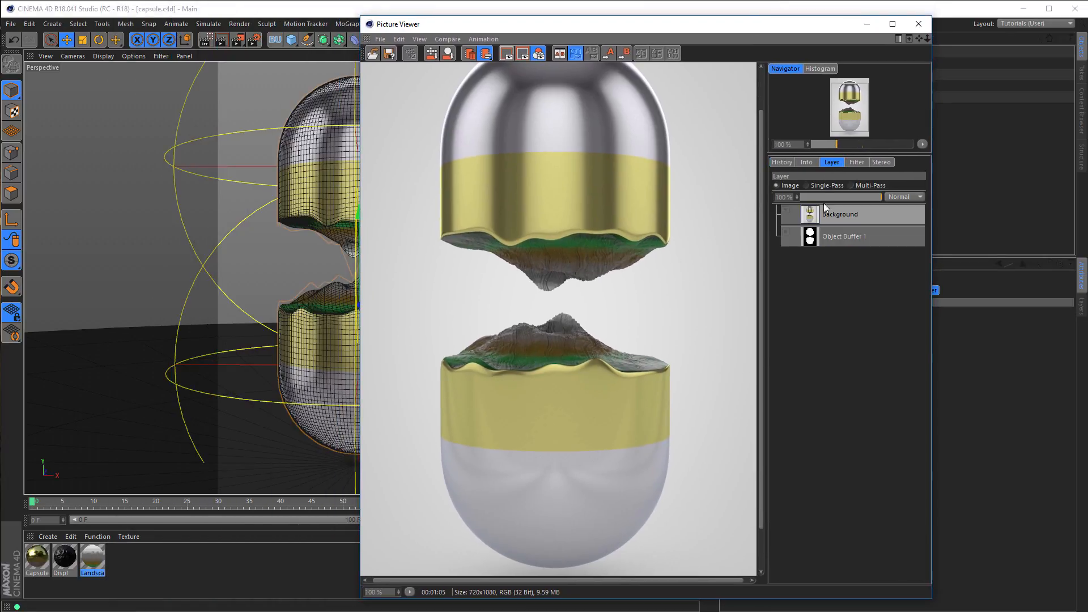
click(811, 240)
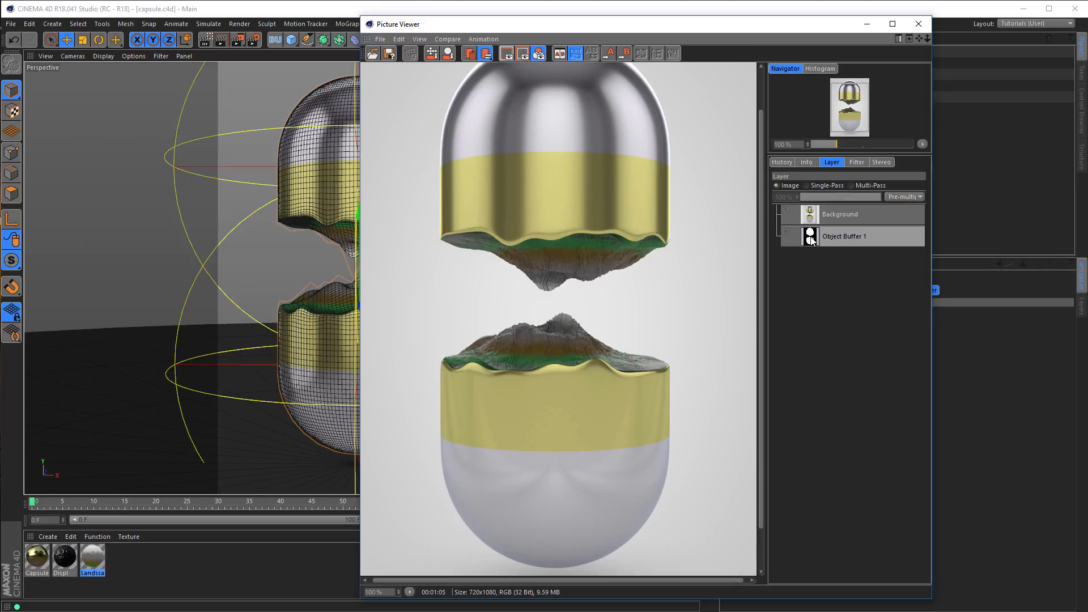
click(821, 185)
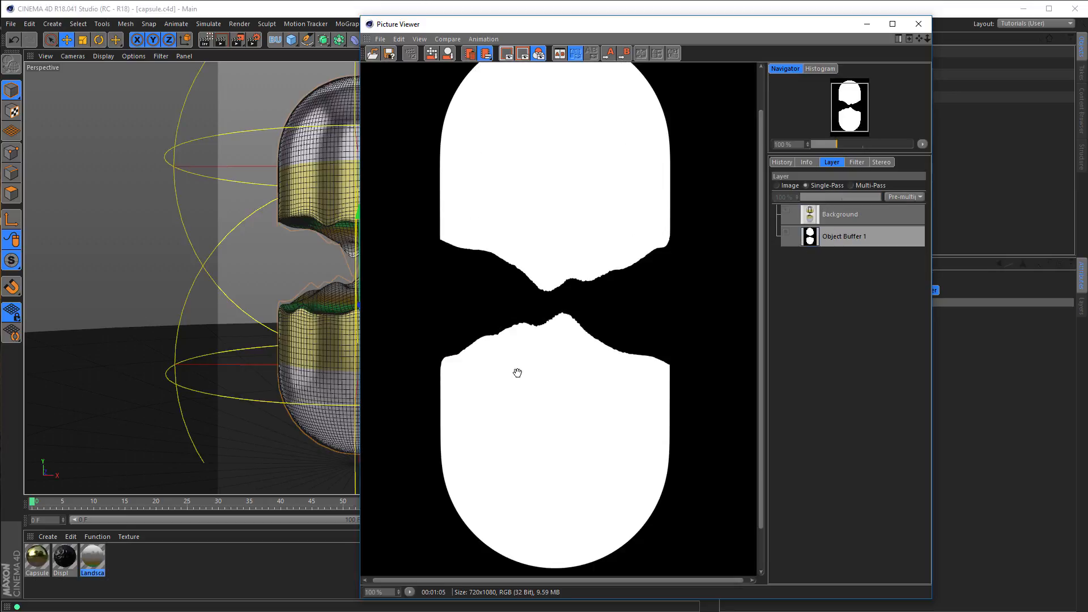
click(787, 185)
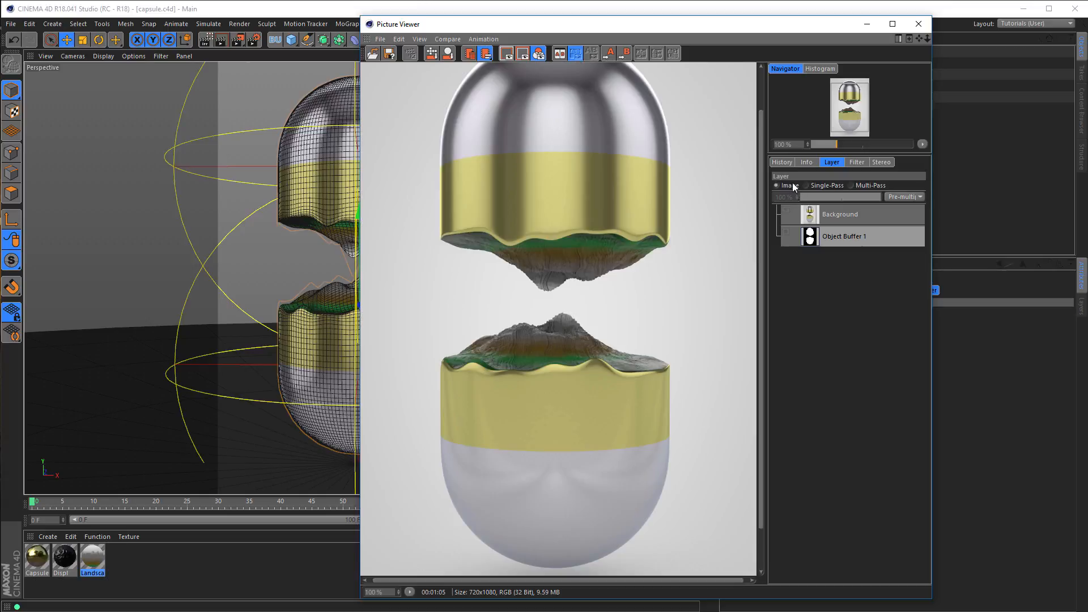
click(784, 163)
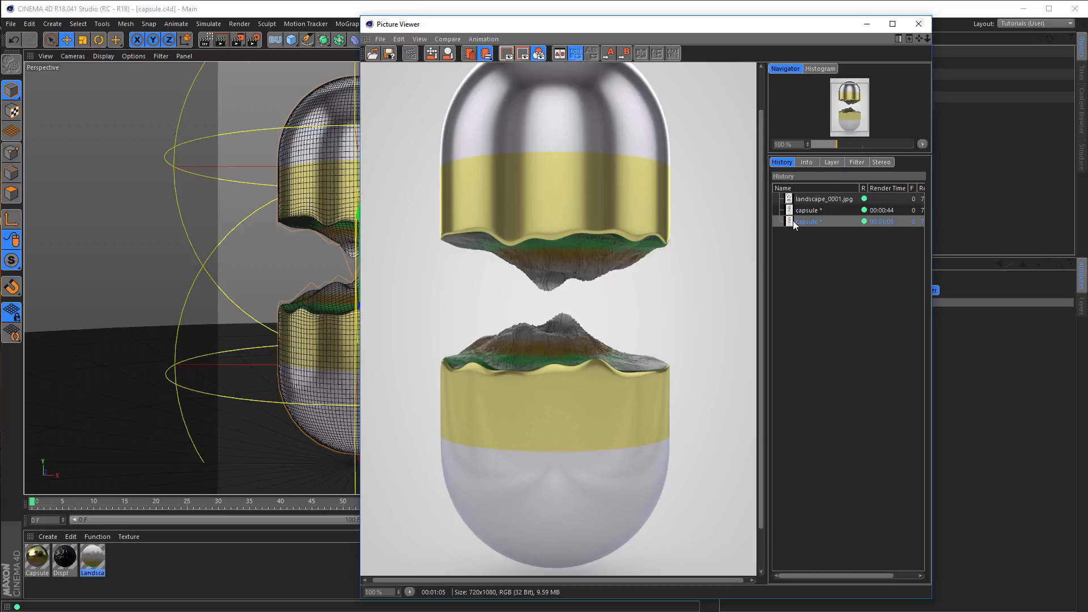
Save the latest render to the Desktop as capsule.psd in Photoshop (PSD) format at 16 bits/channel and close the Picture Viewer.
click(380, 39)
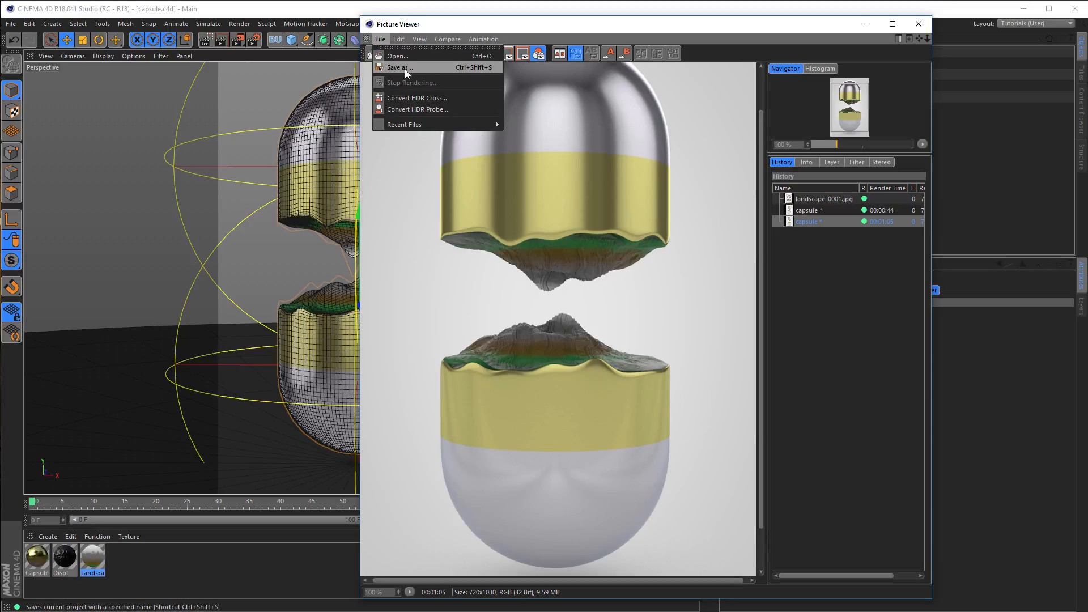
click(404, 67)
click(385, 41)
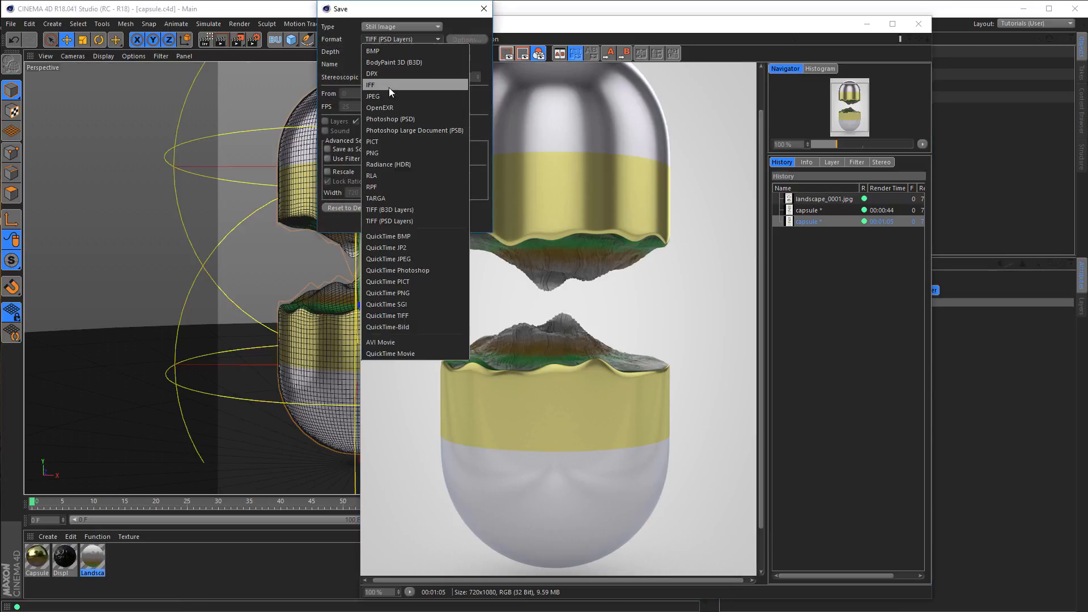
click(406, 119)
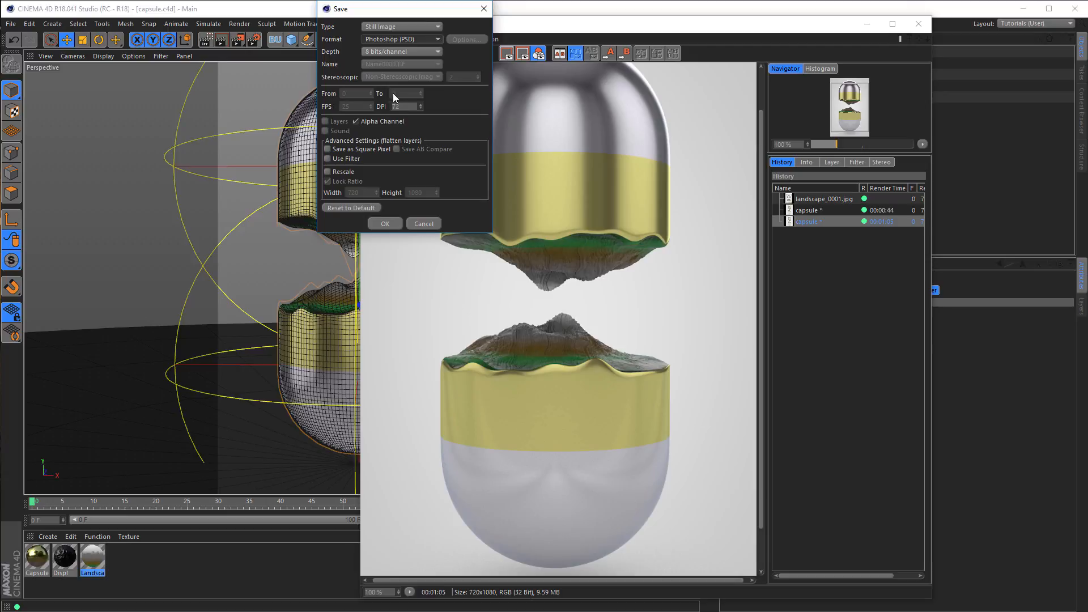
click(385, 52)
click(385, 65)
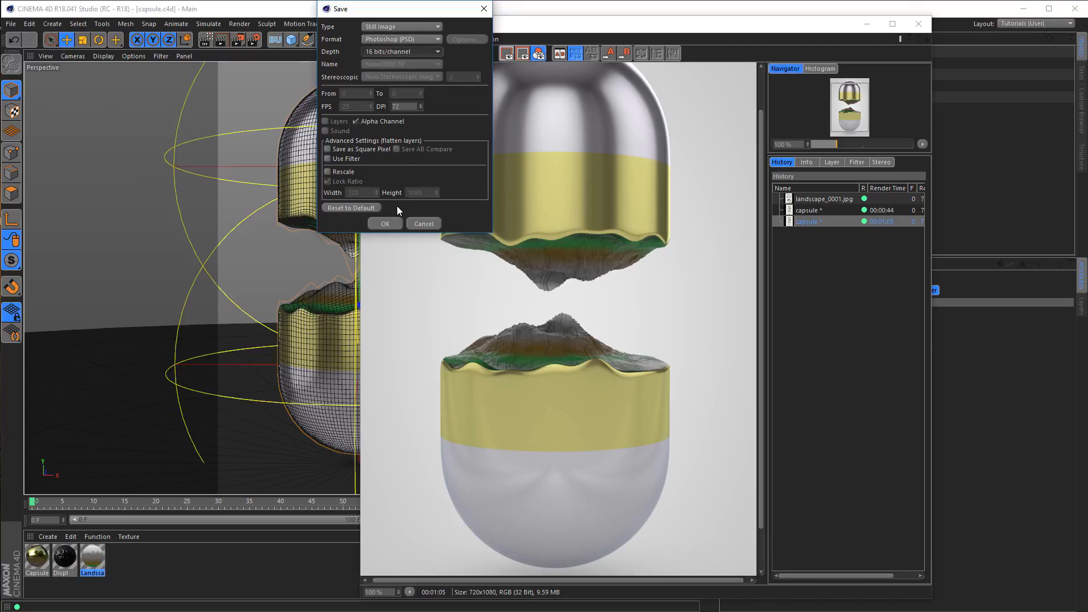
click(385, 223)
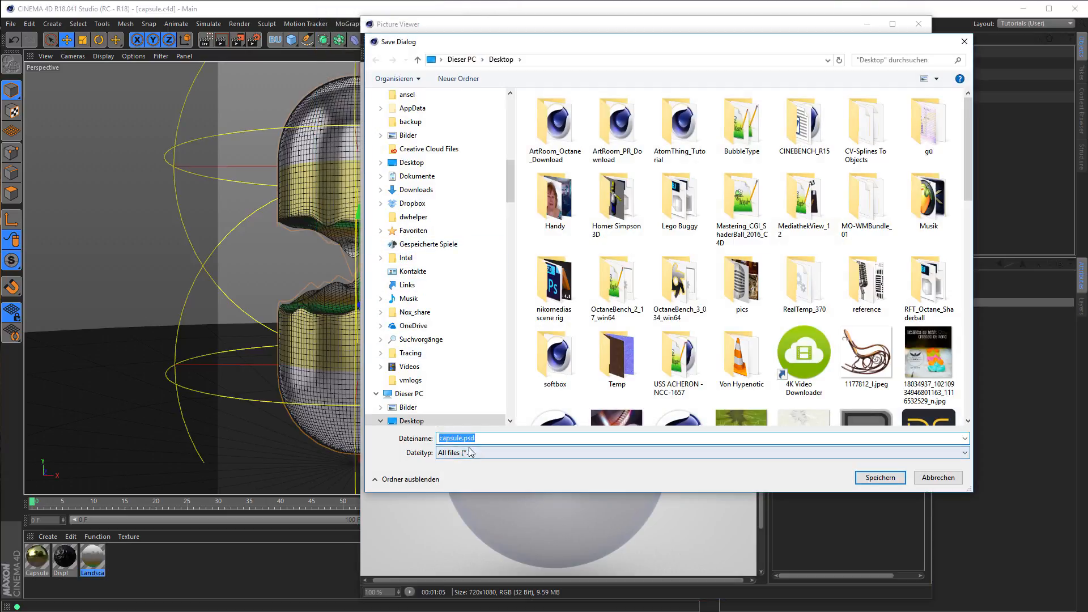
click(877, 478)
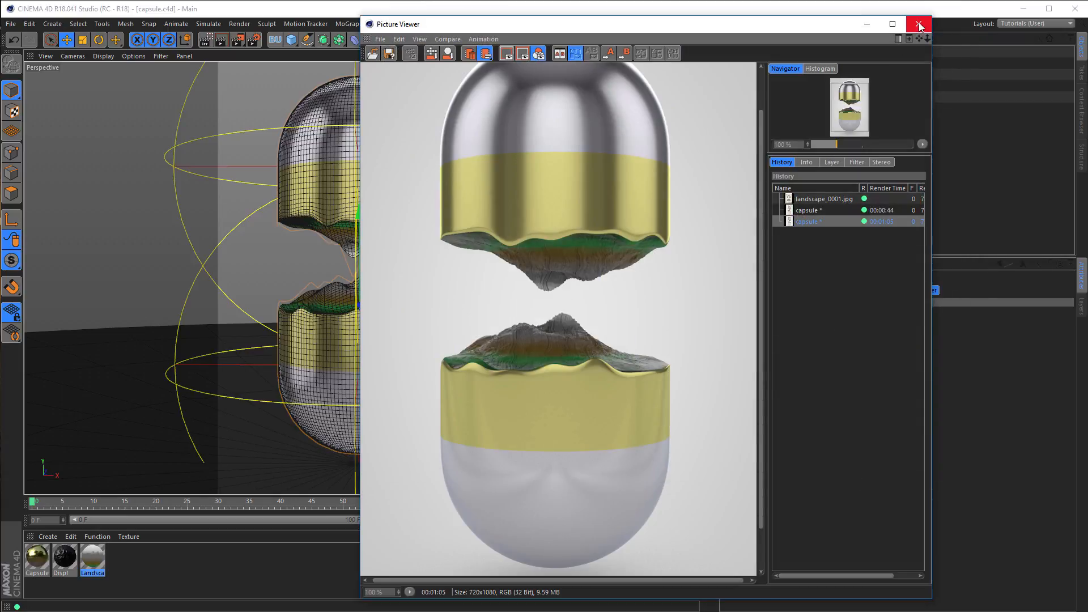
click(919, 25)
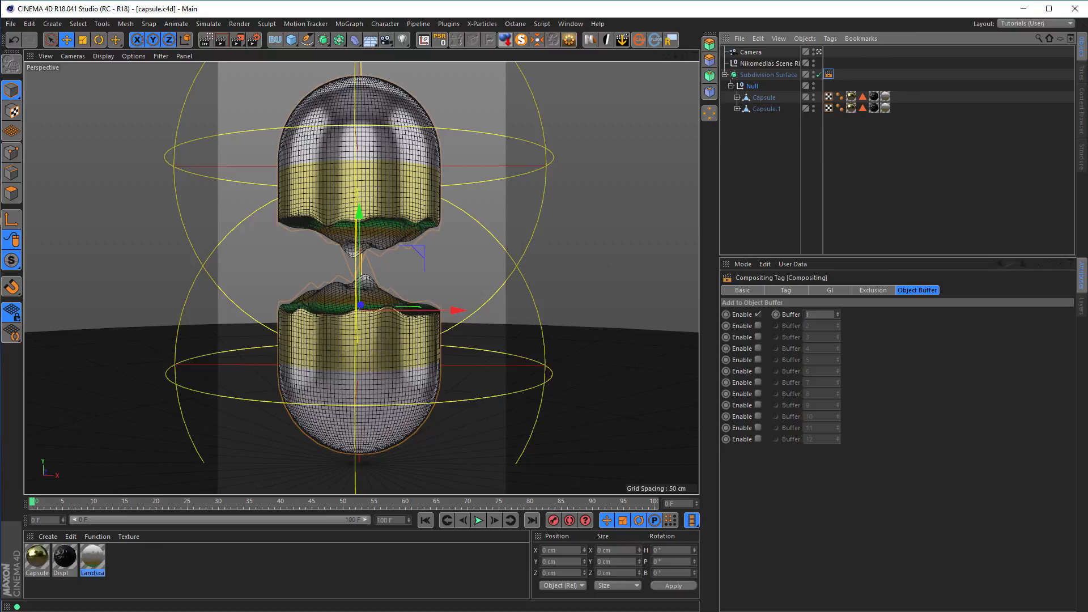
Switch to Photoshop, open capsule.psd and close the floating document properties.
key(alt+Tab)
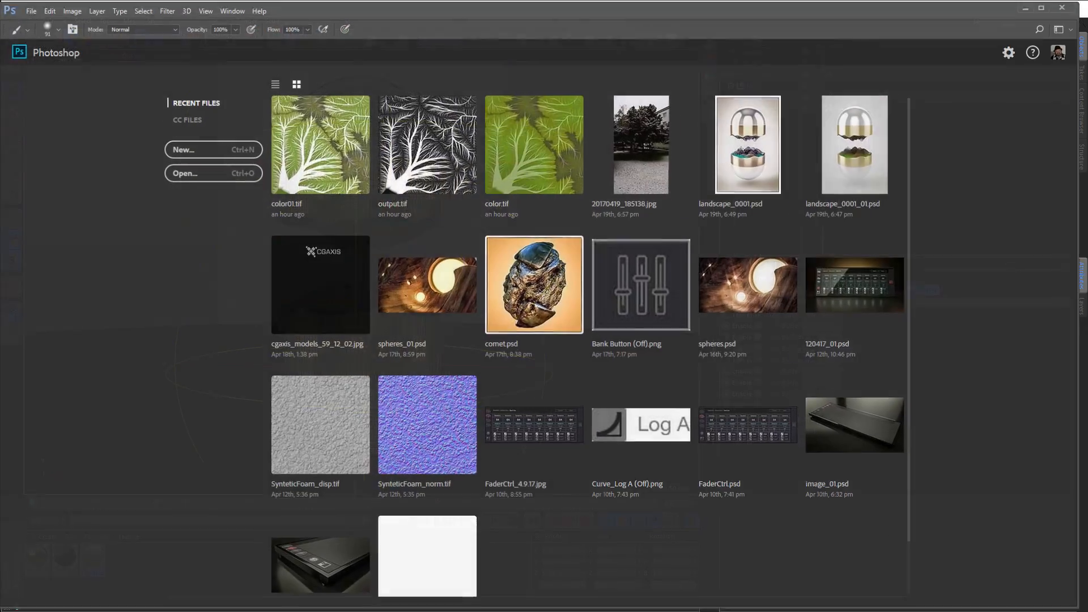
drag(31, 352, 182, 280)
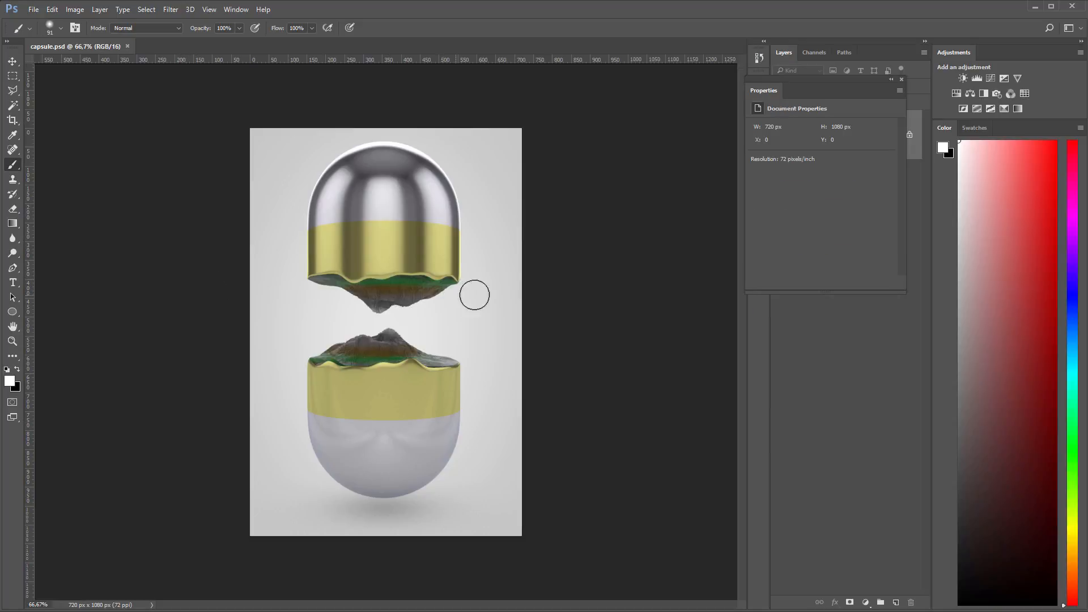
drag(809, 79, 632, 81)
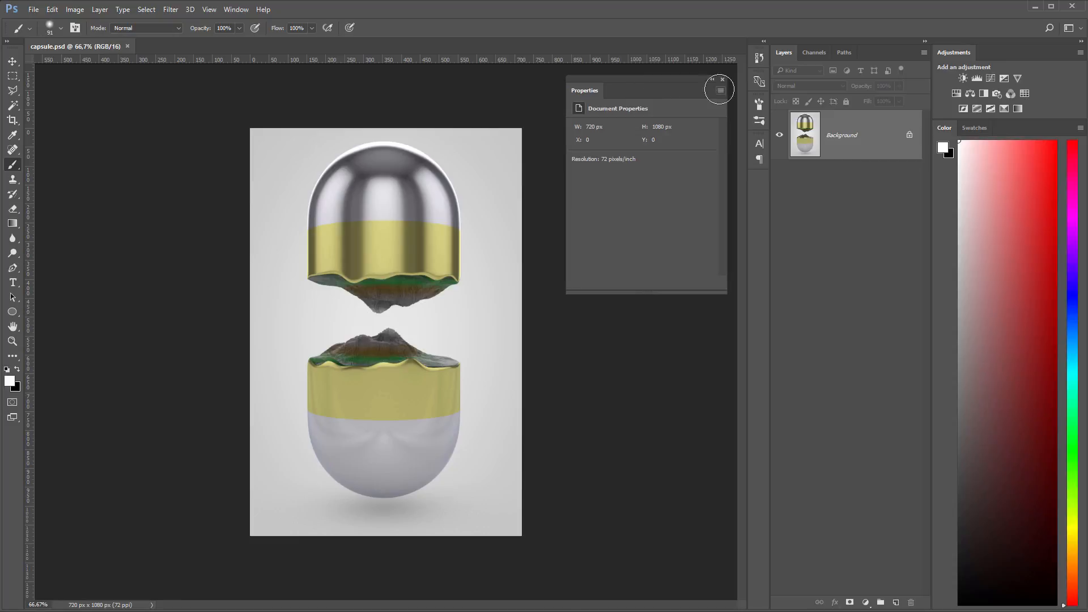
click(722, 79)
alt+scroll(379, 275, up, 2)
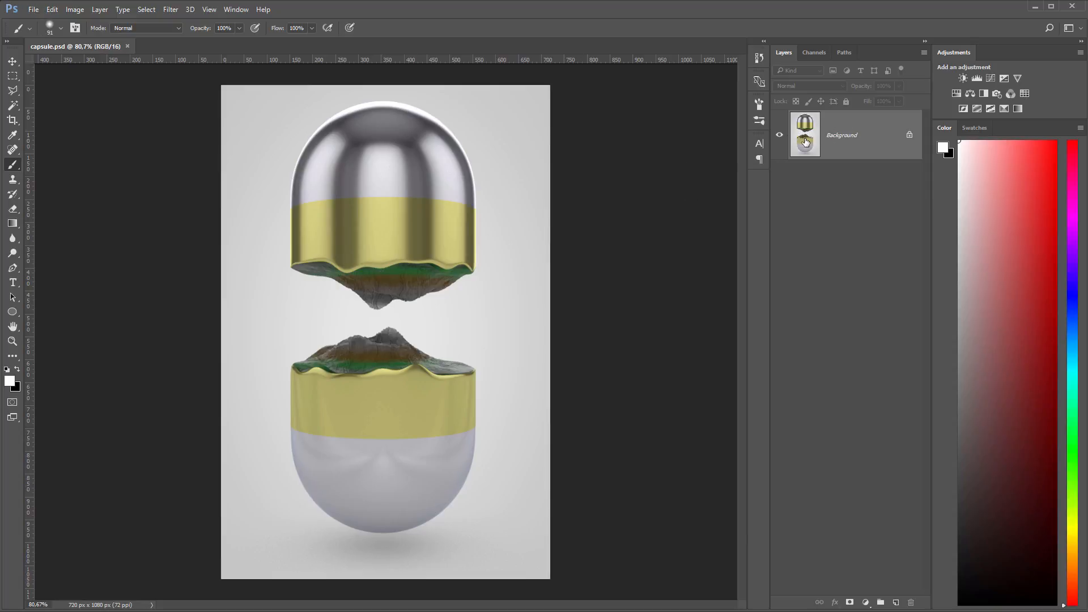
Duplicate the Background layer and convert the copy to a Smart Object.
key(ctrl+j)
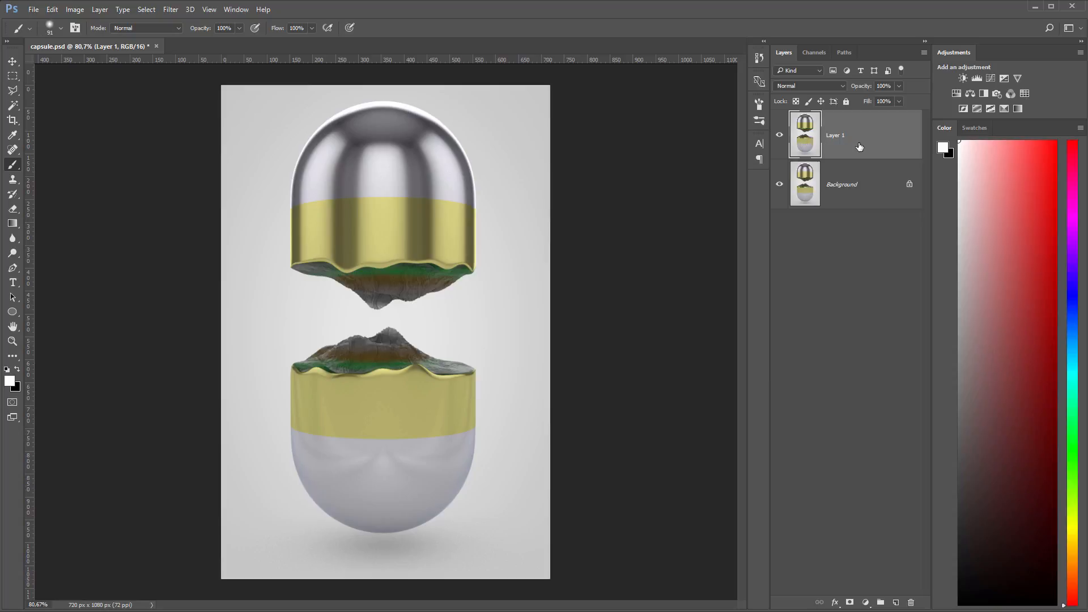
key(ctrl+shift+o)
right_click(894, 124)
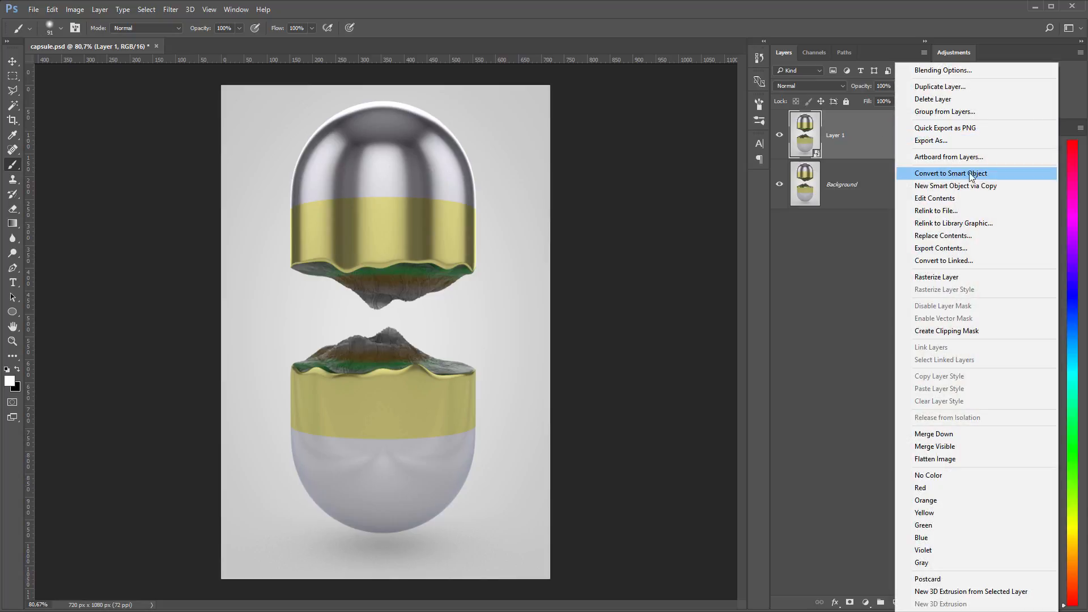
click(870, 141)
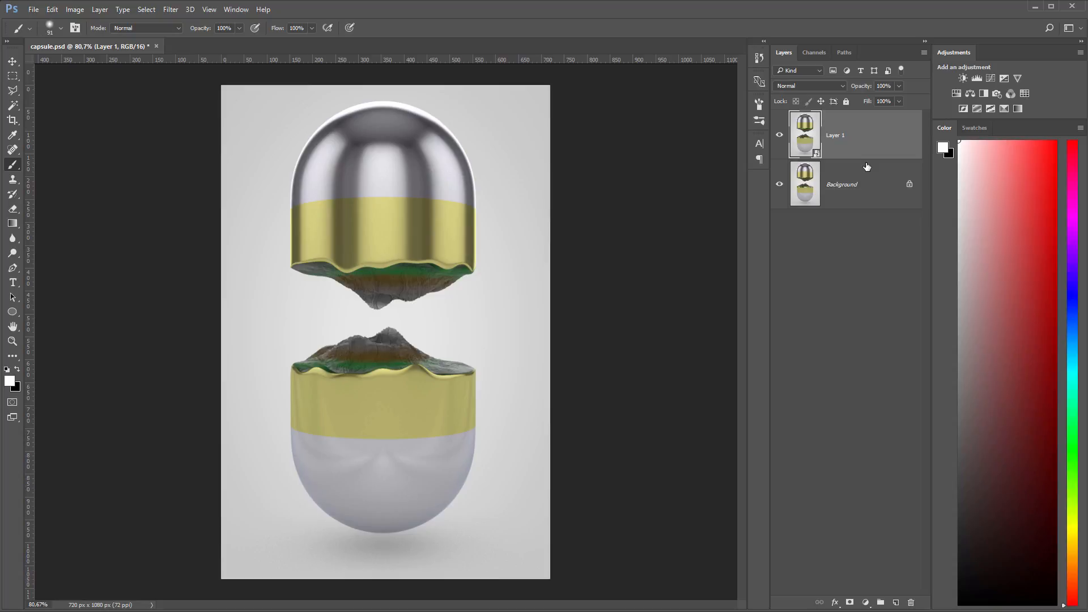
Apply a Camera Raw Filter to Layer 1 with Clarity +82, Shadows +55, Vibrance +11 and Exposure +0.25.
key(ctrl+shift+a)
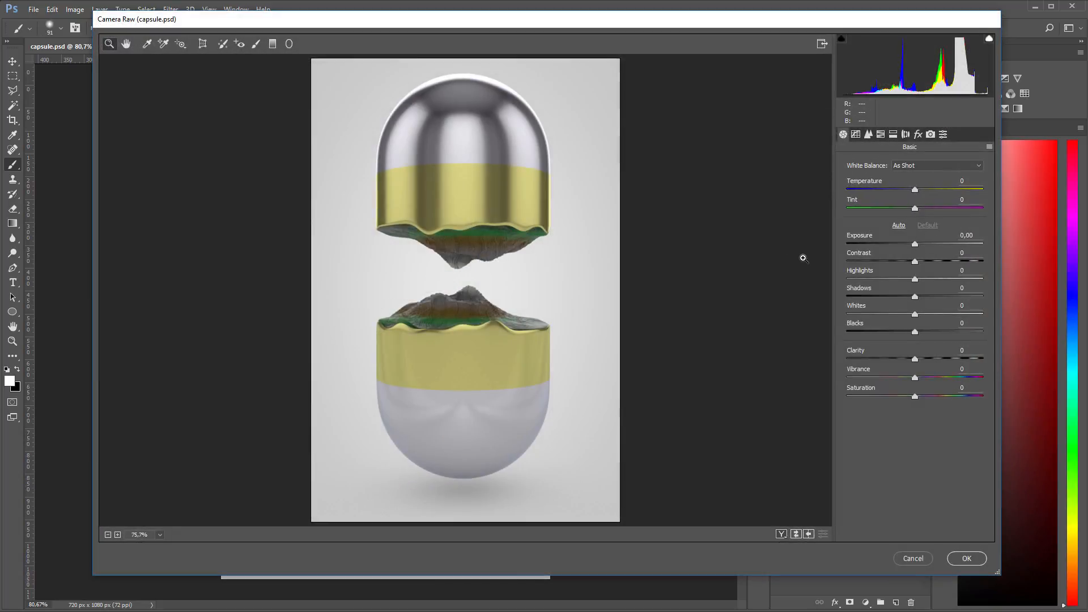
drag(856, 356, 907, 354)
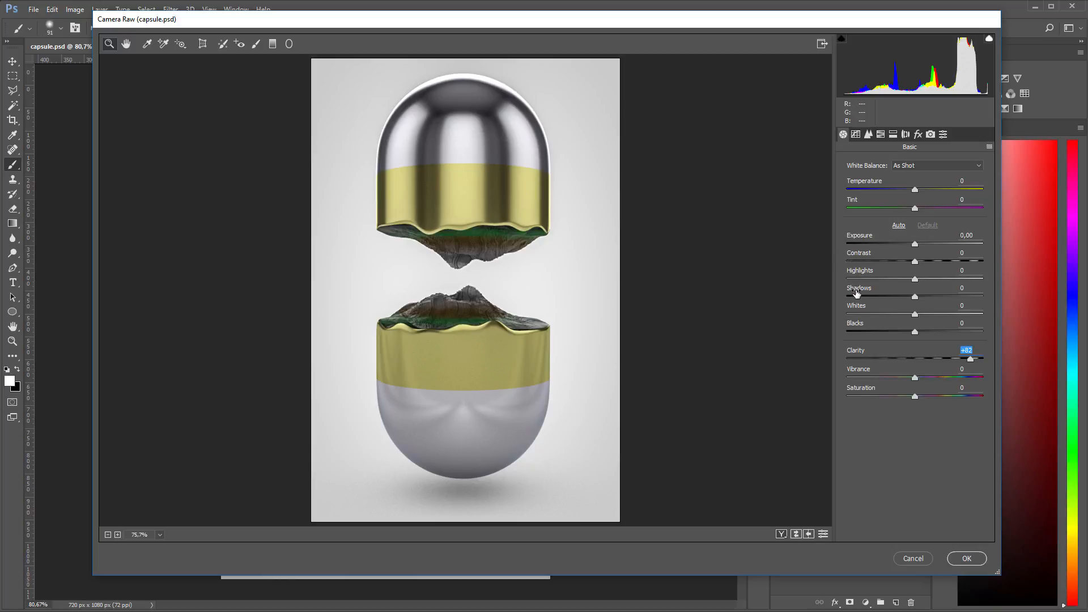
drag(856, 292, 887, 290)
drag(865, 372, 871, 371)
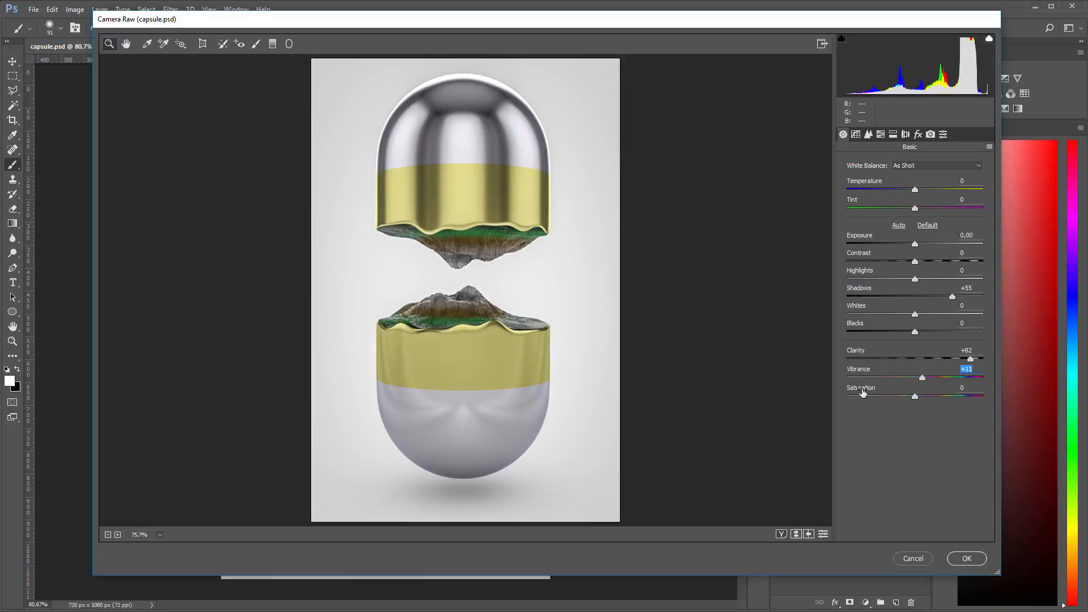
drag(858, 237, 861, 237)
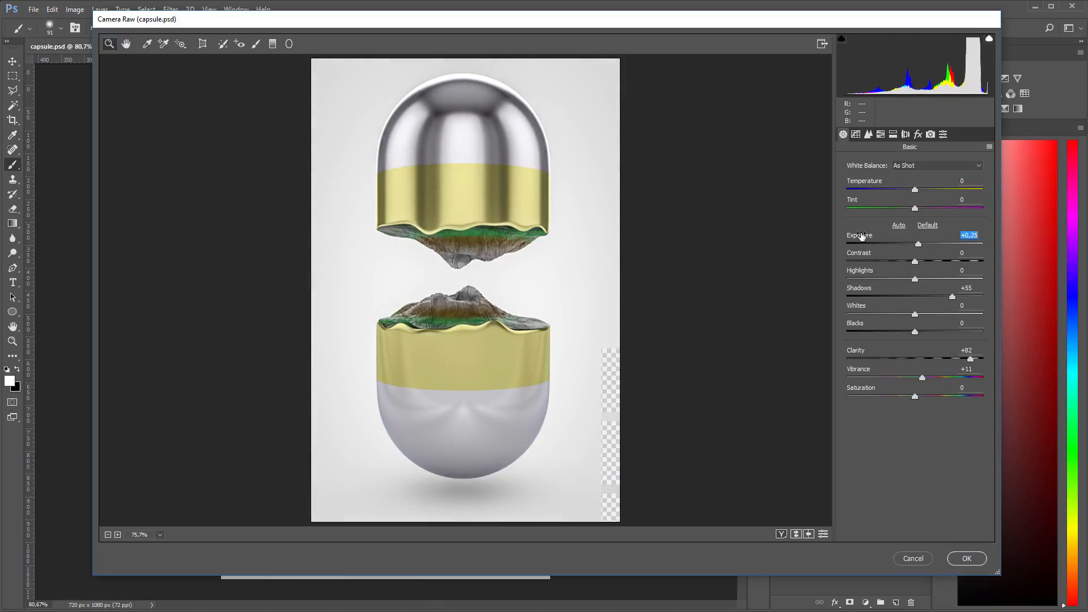
click(965, 558)
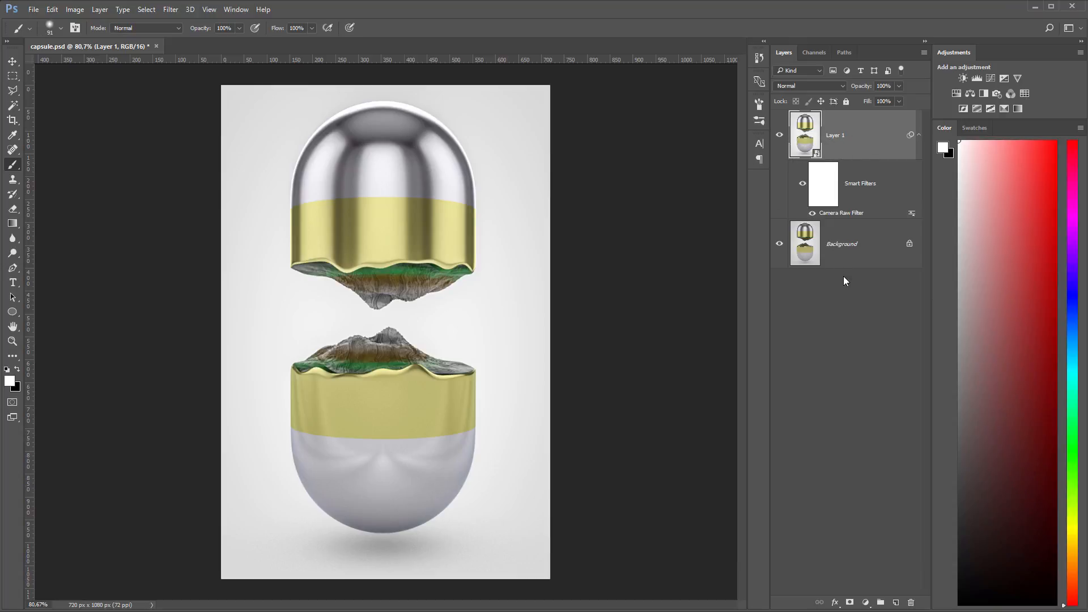
Convert the filtered Layer 1 to a new Smart Object and open it in the Nik Collection filter Color Efex Pro 4.
key(ctrl+z)
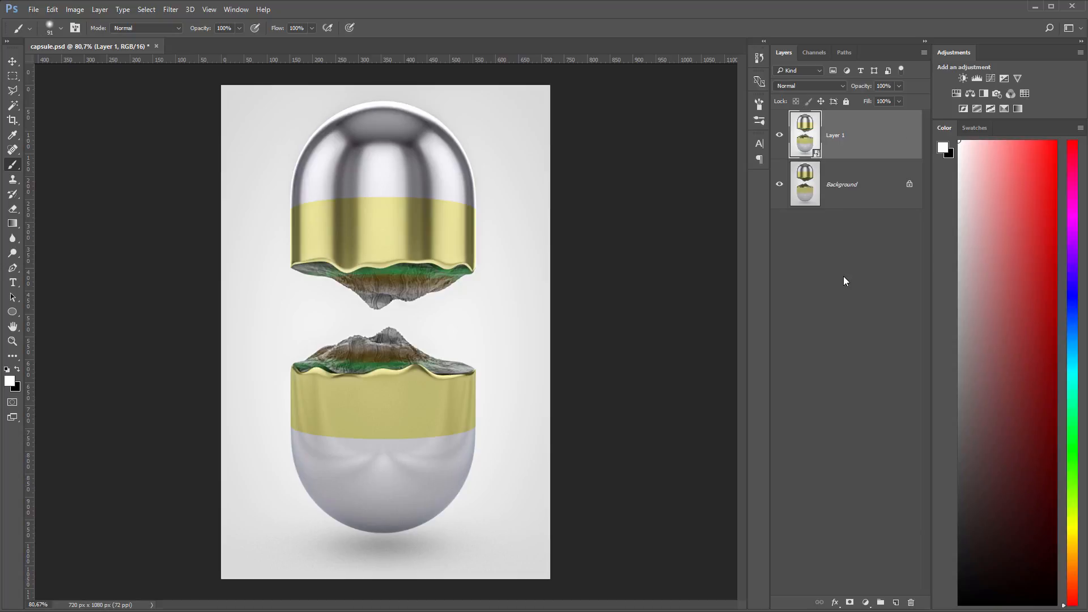
click(173, 10)
mouse_move(275, 247)
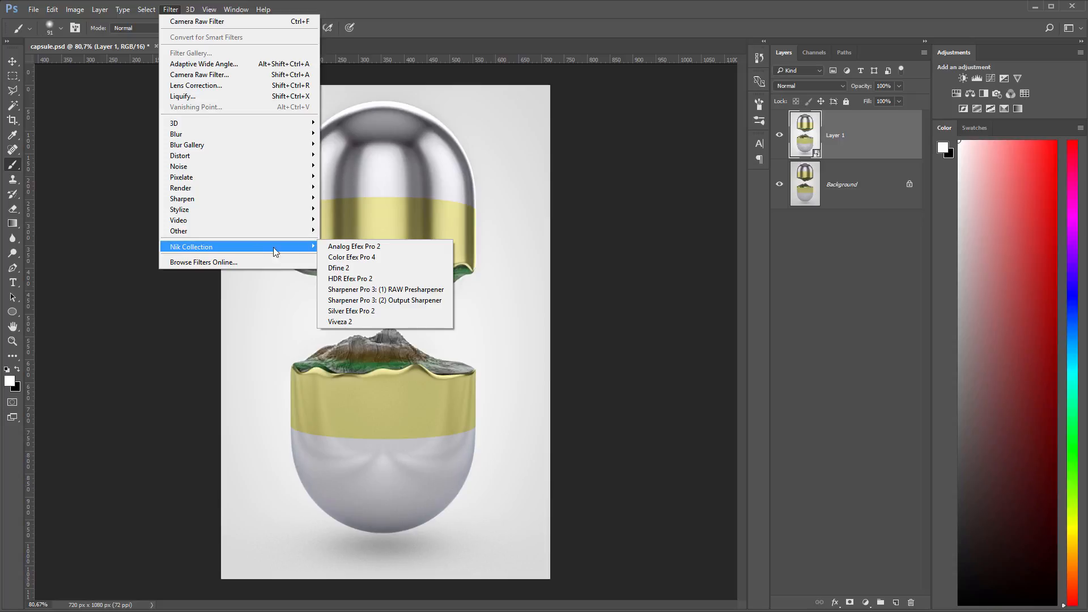
click(372, 259)
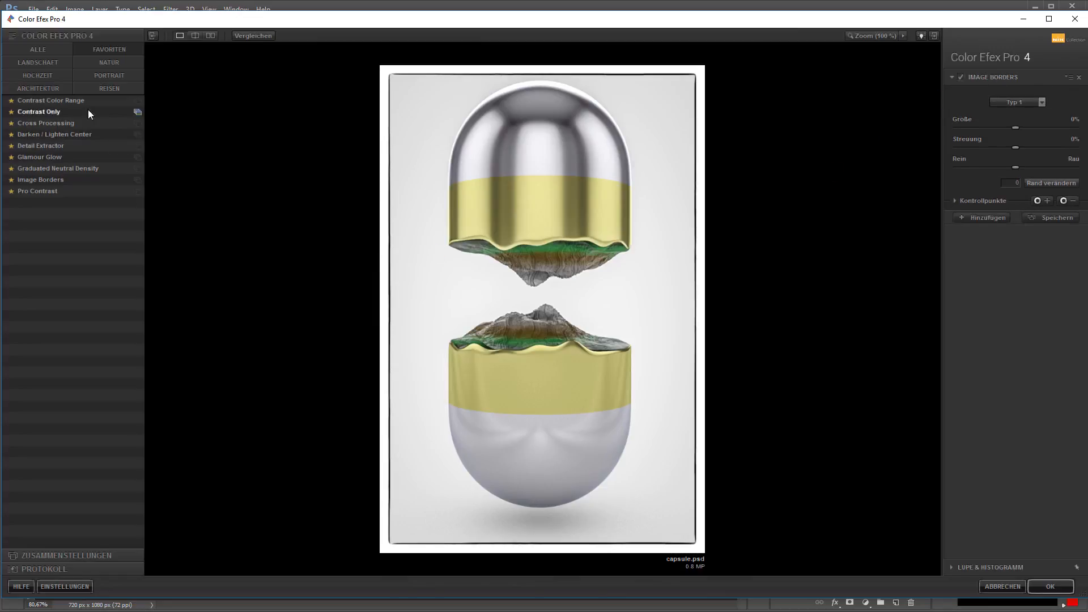
Try the Contrast Color Range filter, comparing the capsule image with and without the effect.
click(57, 103)
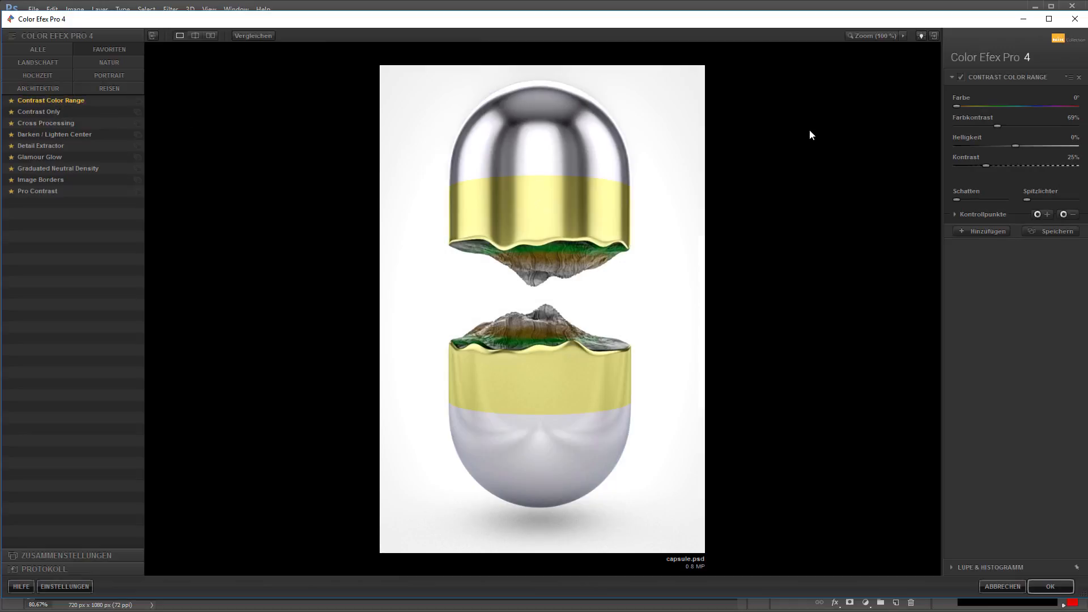
click(960, 77)
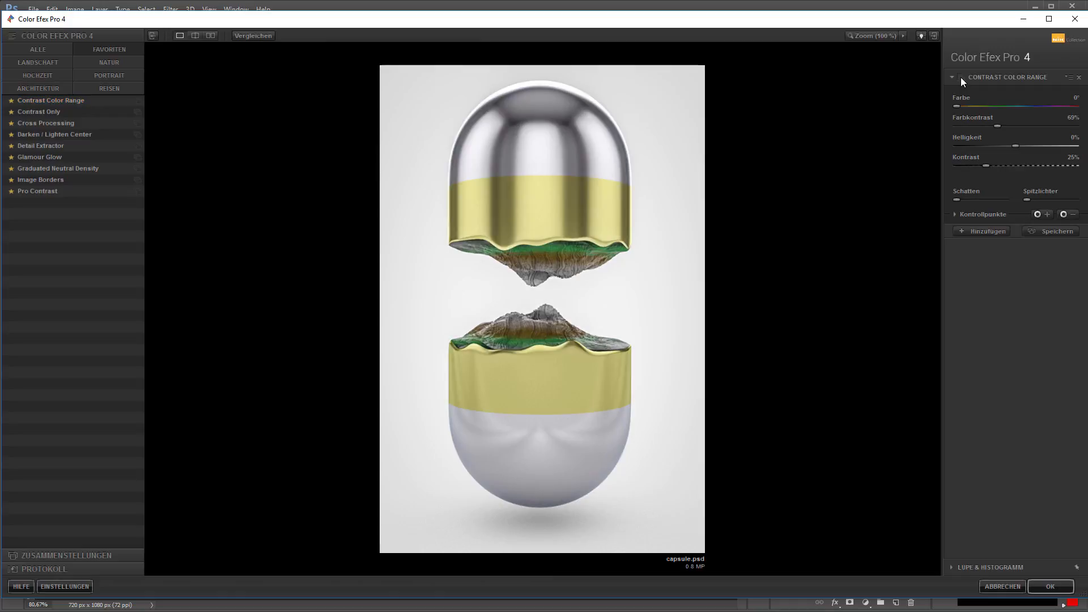
click(961, 77)
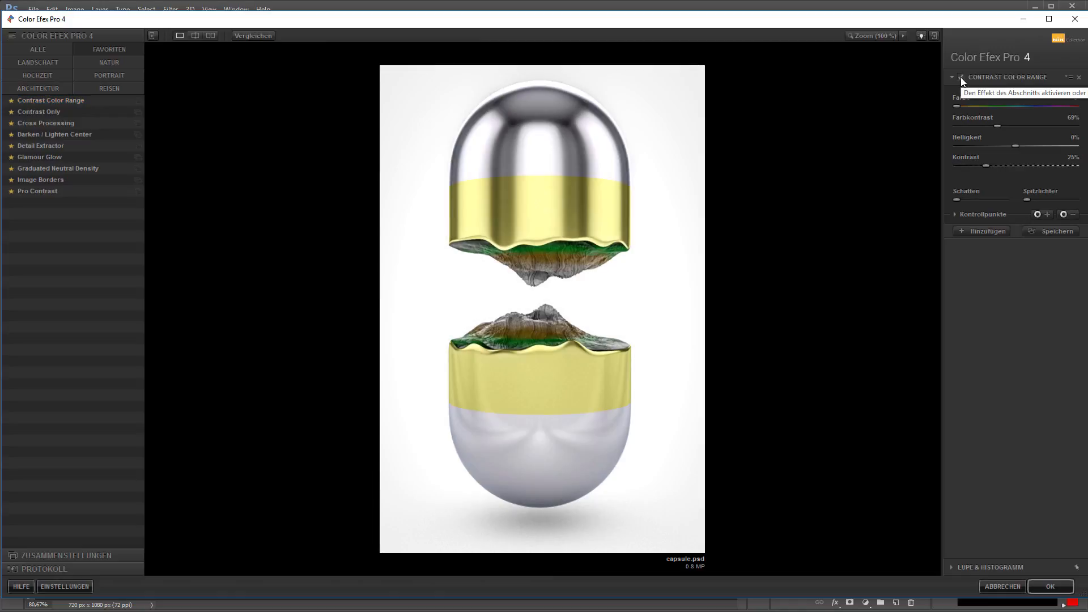
click(960, 78)
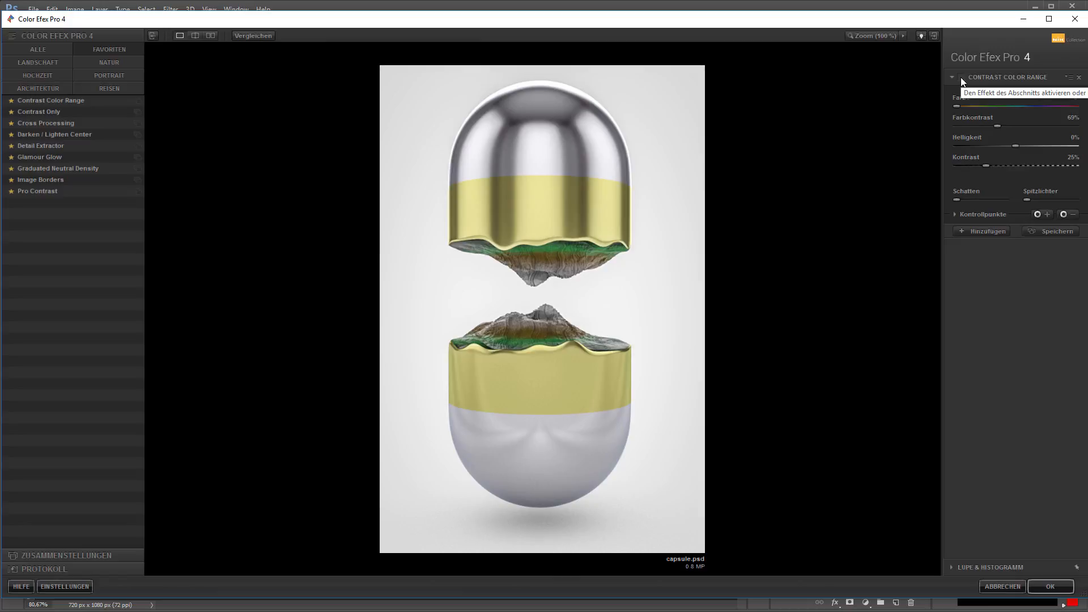
Try the Contrast Only filter, comparing the image with and without it, and try Cross Processing in its place.
click(56, 111)
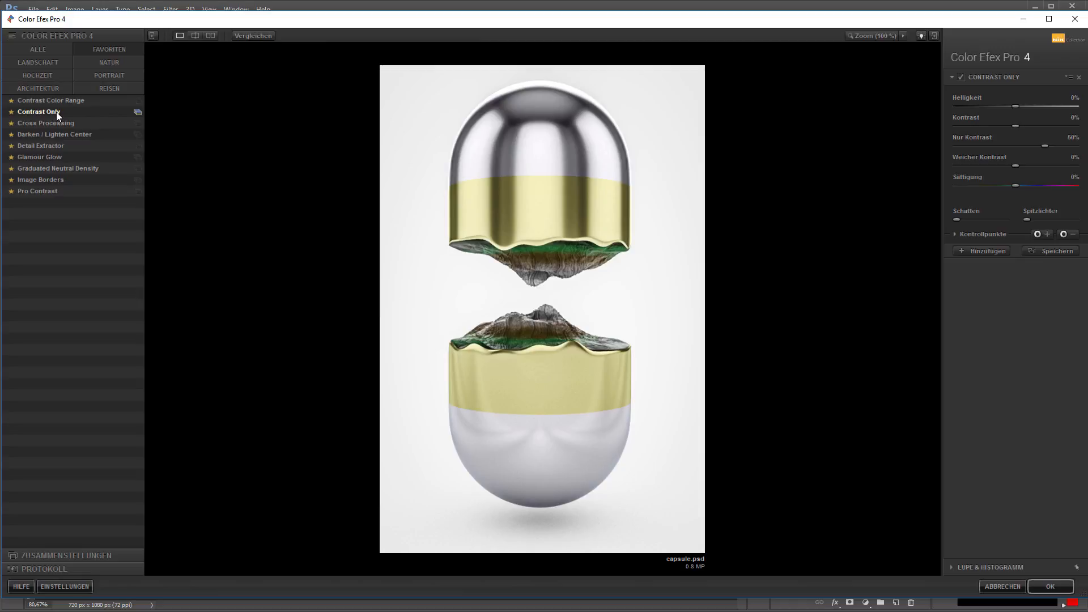
click(964, 77)
click(963, 77)
click(964, 77)
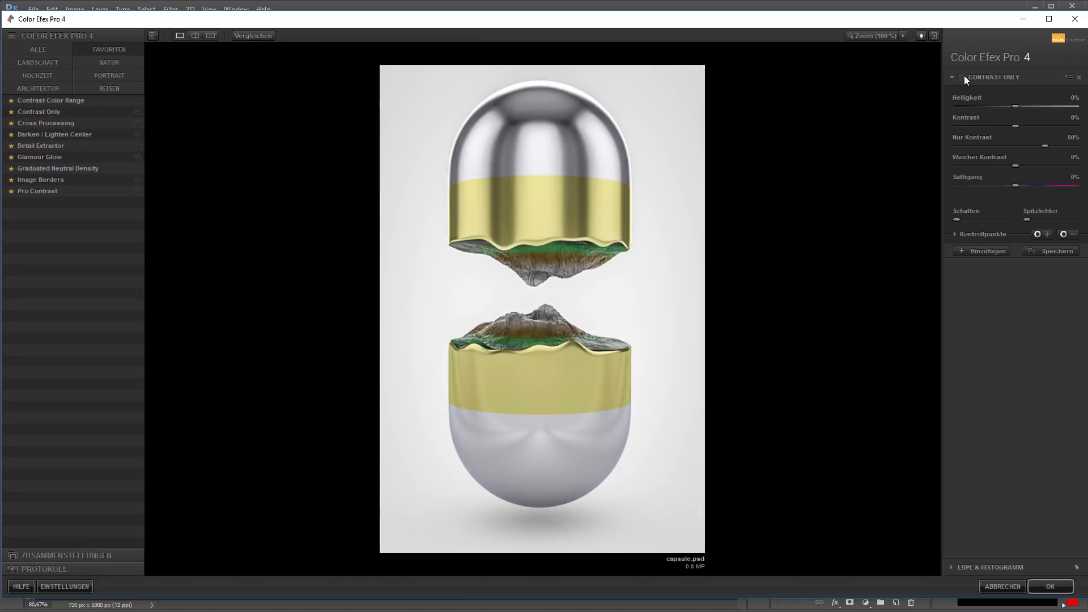
click(964, 76)
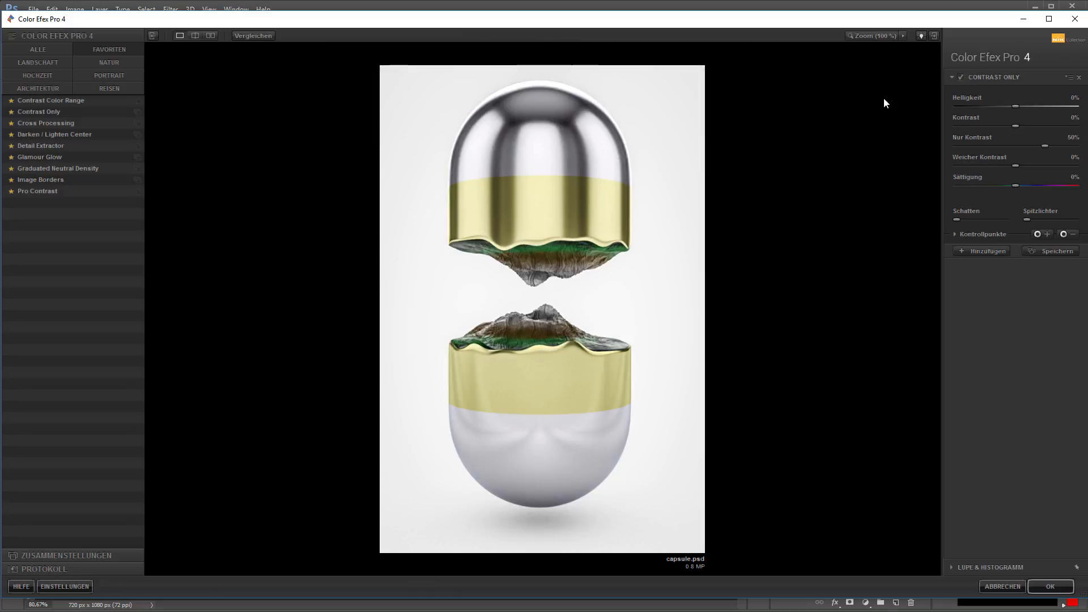
click(65, 125)
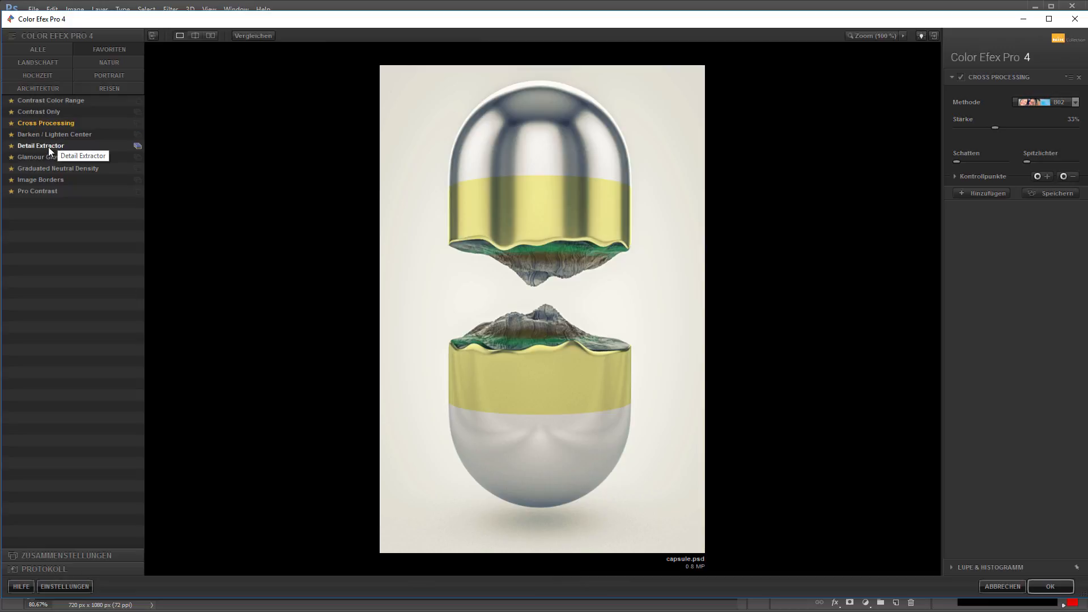
Apply the Detail Extractor filter with its strength set to 10% and add an empty second filter slot.
click(49, 146)
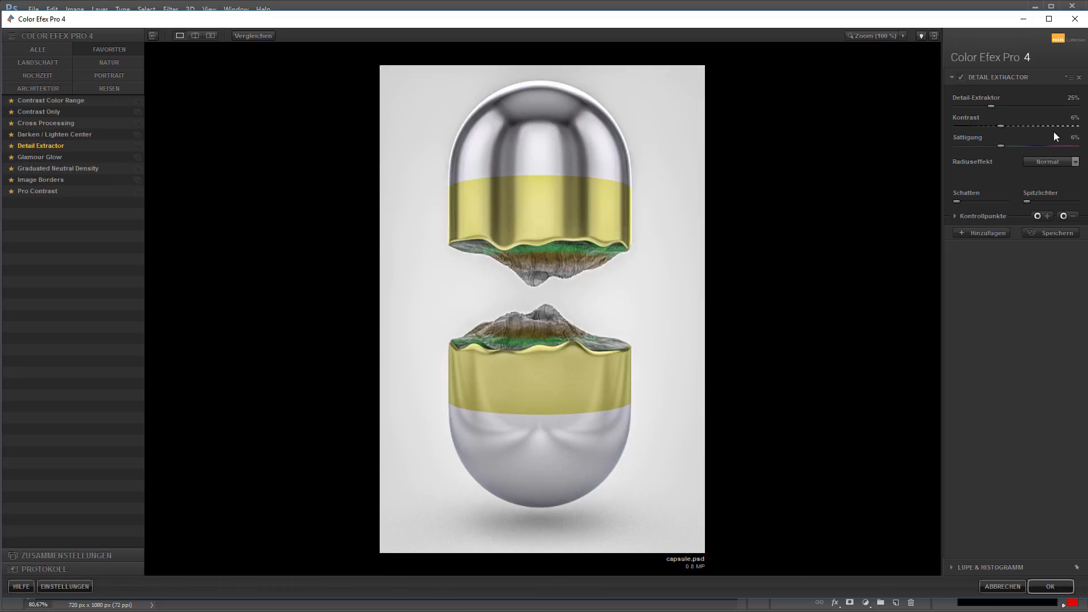
click(960, 75)
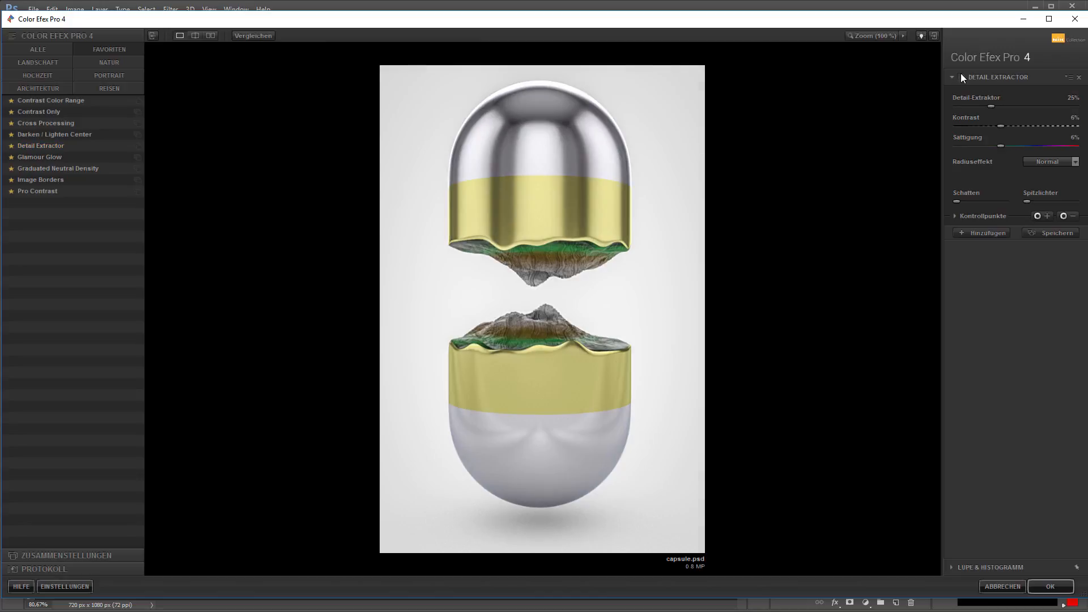
click(961, 75)
click(961, 74)
click(960, 74)
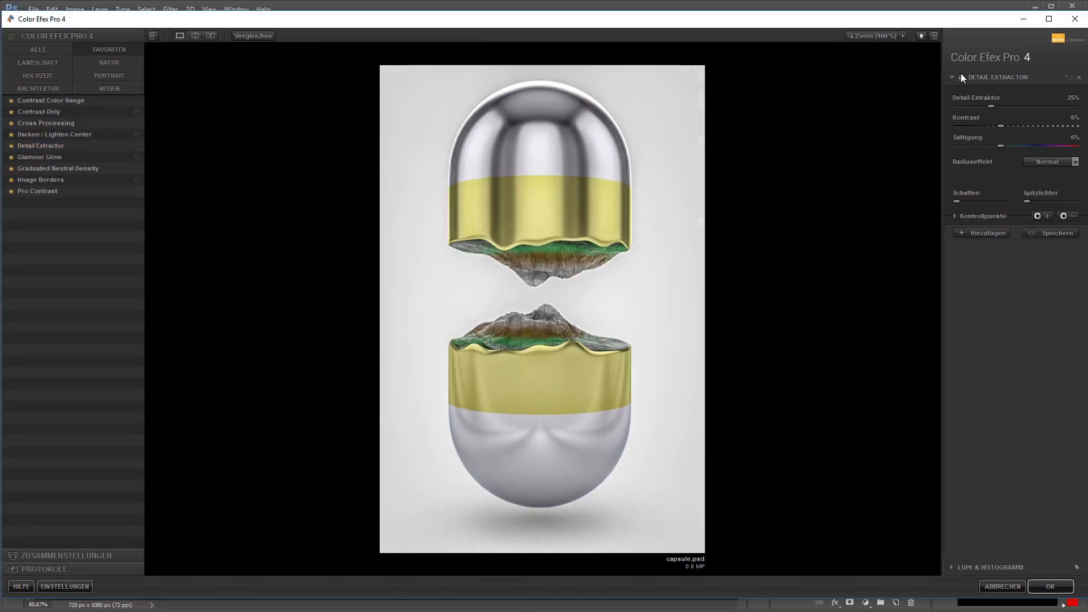
click(960, 74)
click(961, 74)
click(1071, 99)
text(10)
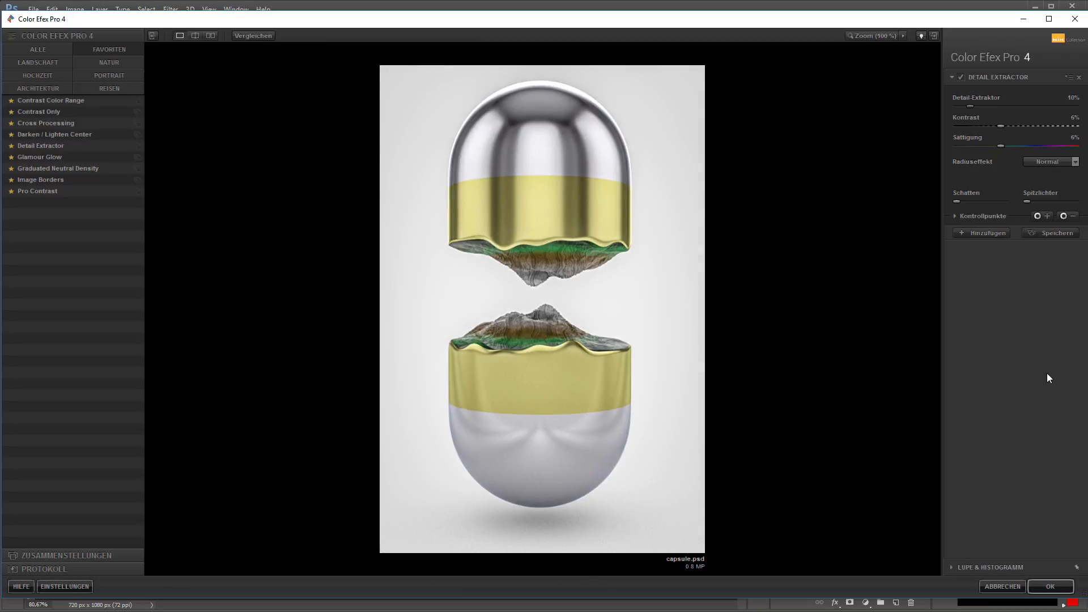
click(976, 233)
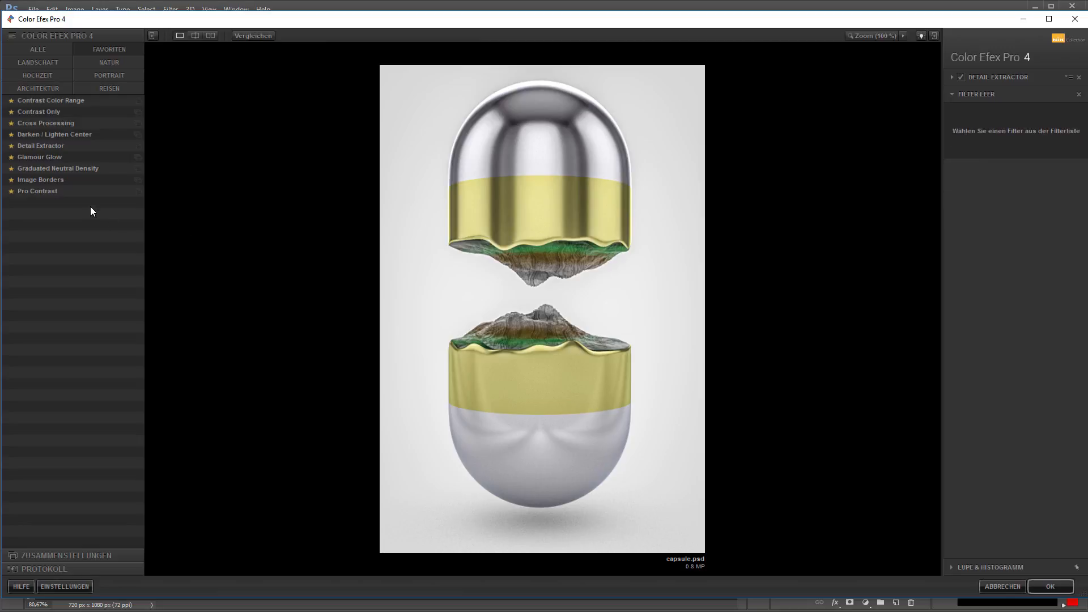
Try Graduated Neutral Density as the second filter, comparing the image with and without it.
click(74, 169)
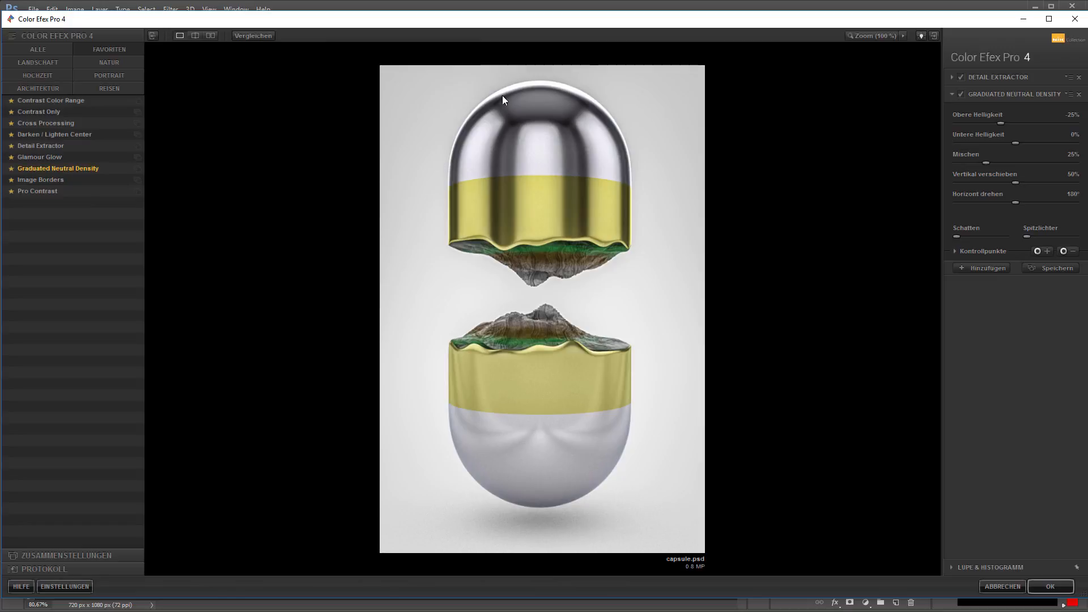
click(961, 94)
click(961, 94)
click(961, 94)
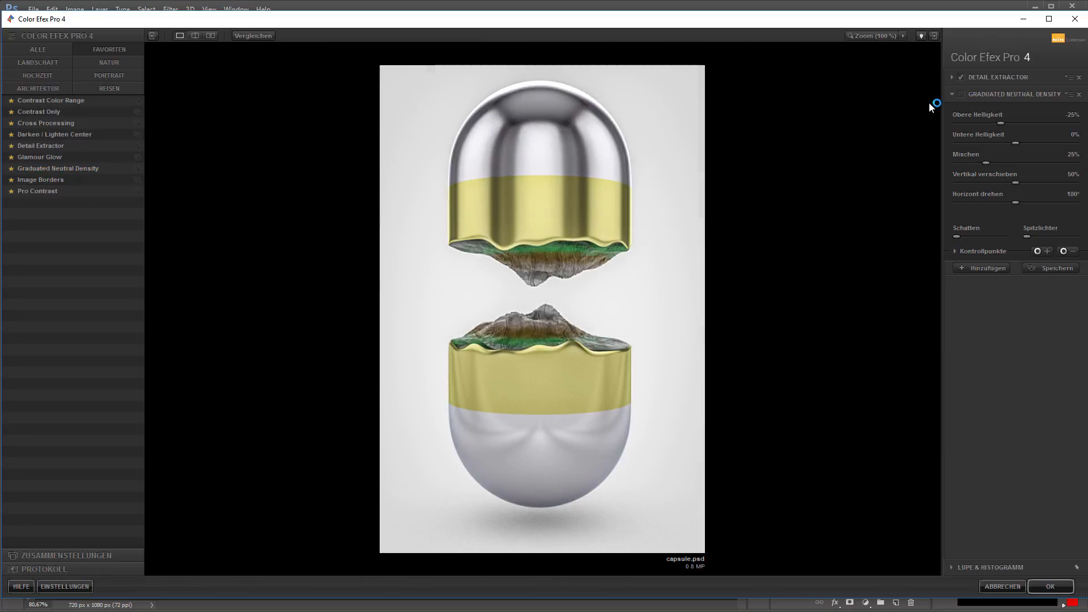
click(962, 94)
click(962, 94)
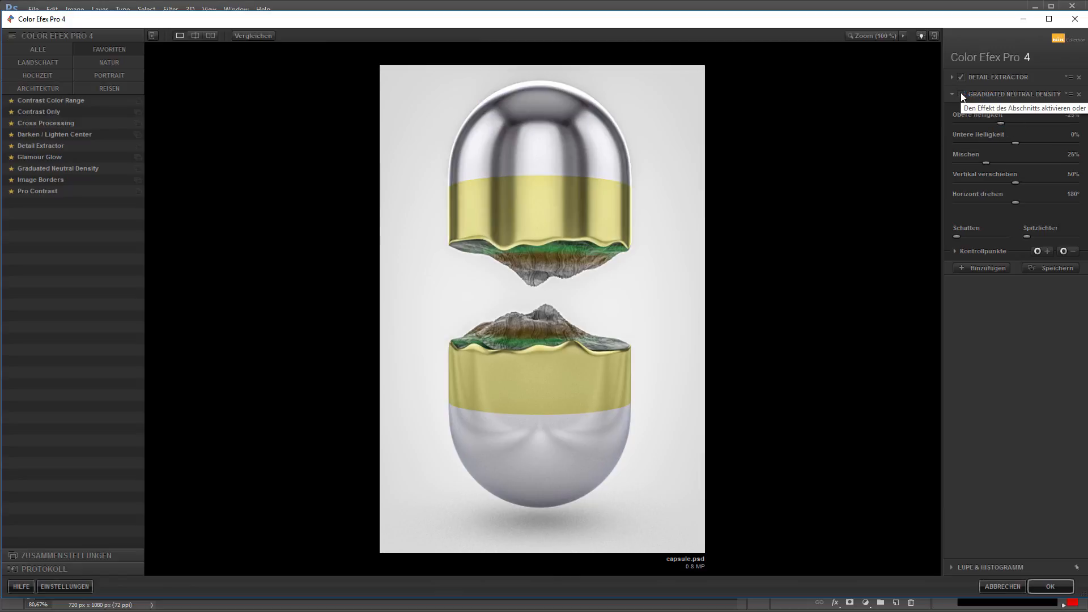
click(961, 94)
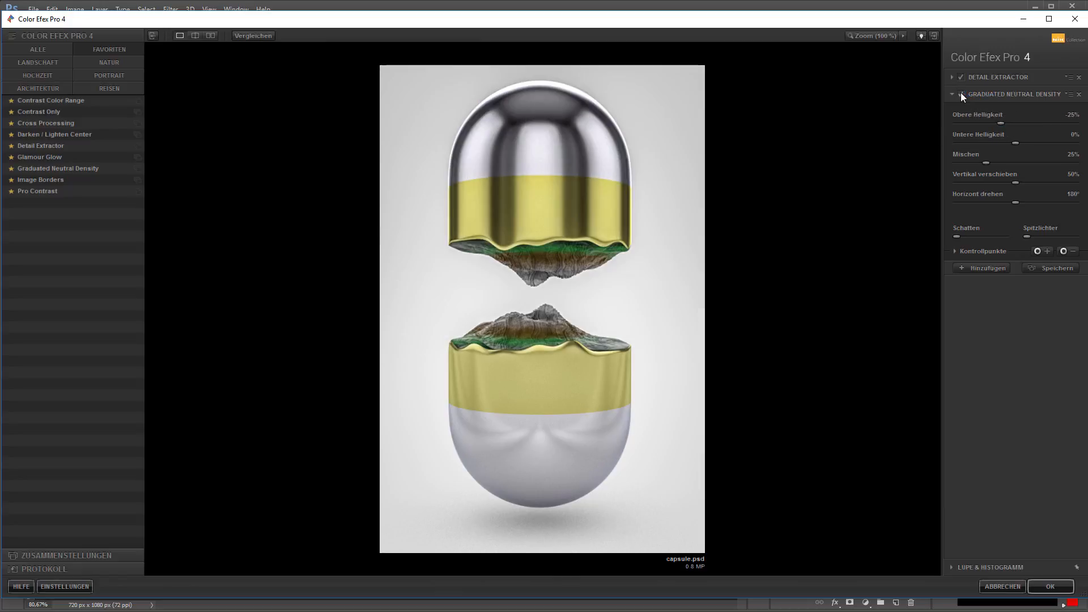
Try Pro Contrast as the second filter by varying its colour cast removal and contrast correction.
click(53, 191)
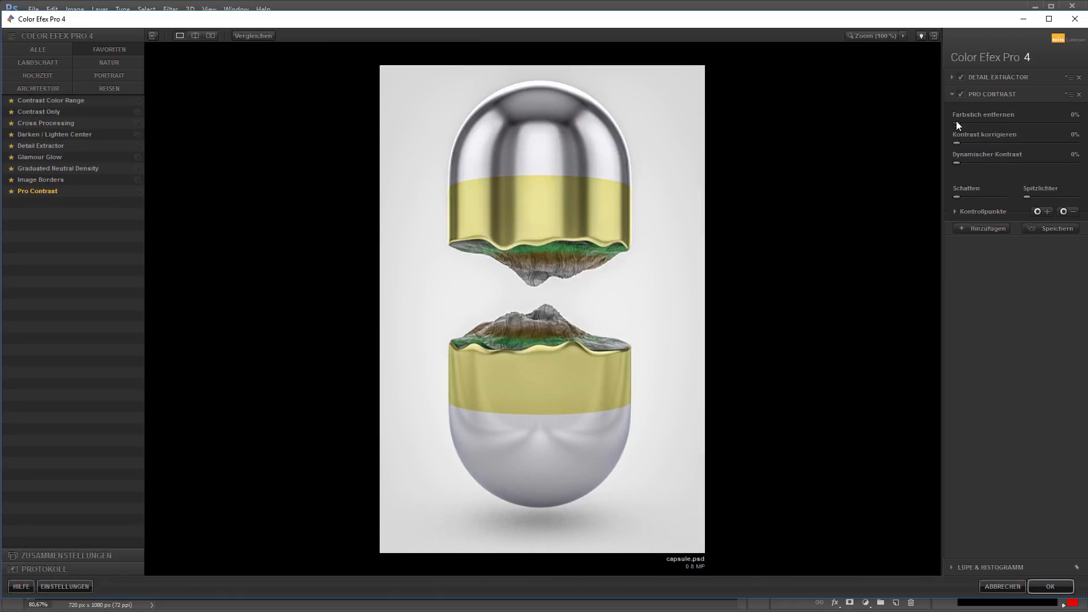
drag(990, 124, 1046, 127)
drag(970, 146, 953, 169)
Show the complete filter list and try Color Stylizer as the second filter.
click(42, 51)
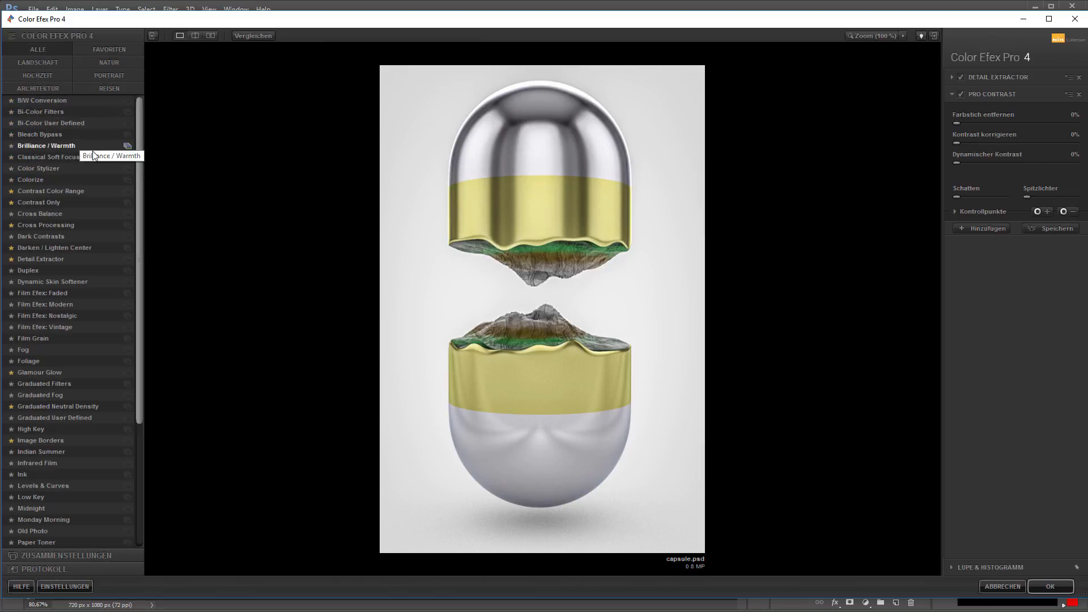
click(53, 169)
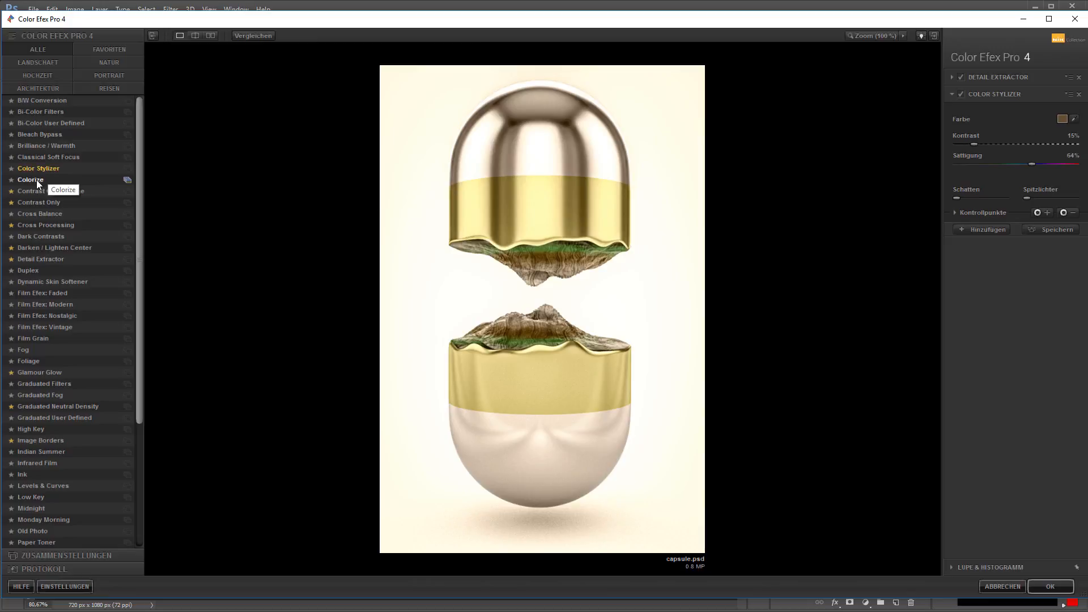
Try the Colorize filter with a green sampled from the upper landscape's grass band, and preview its alternative methods.
click(36, 179)
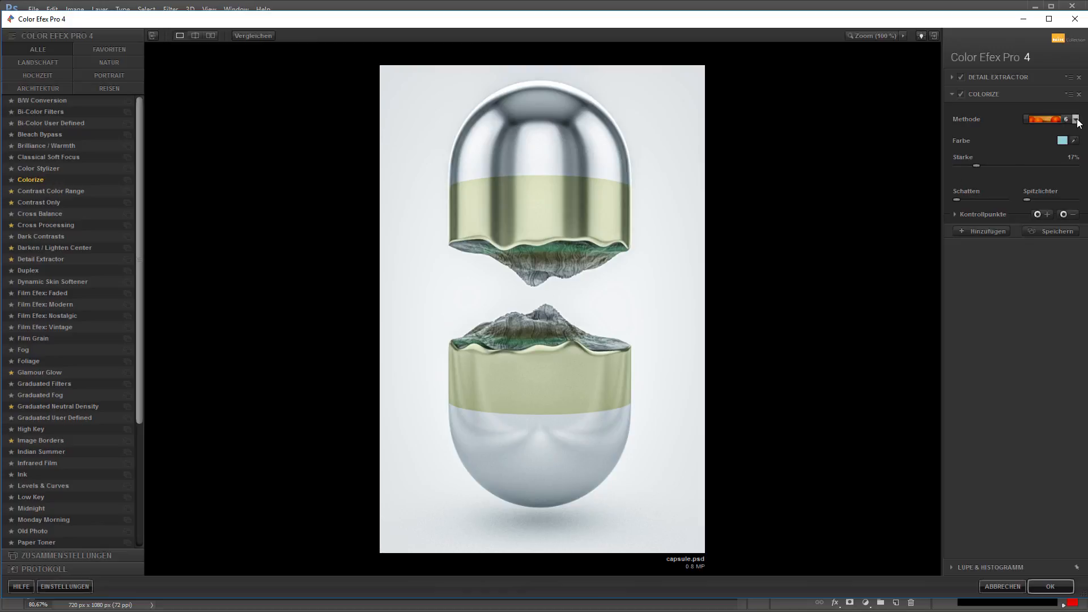
click(1075, 141)
click(547, 248)
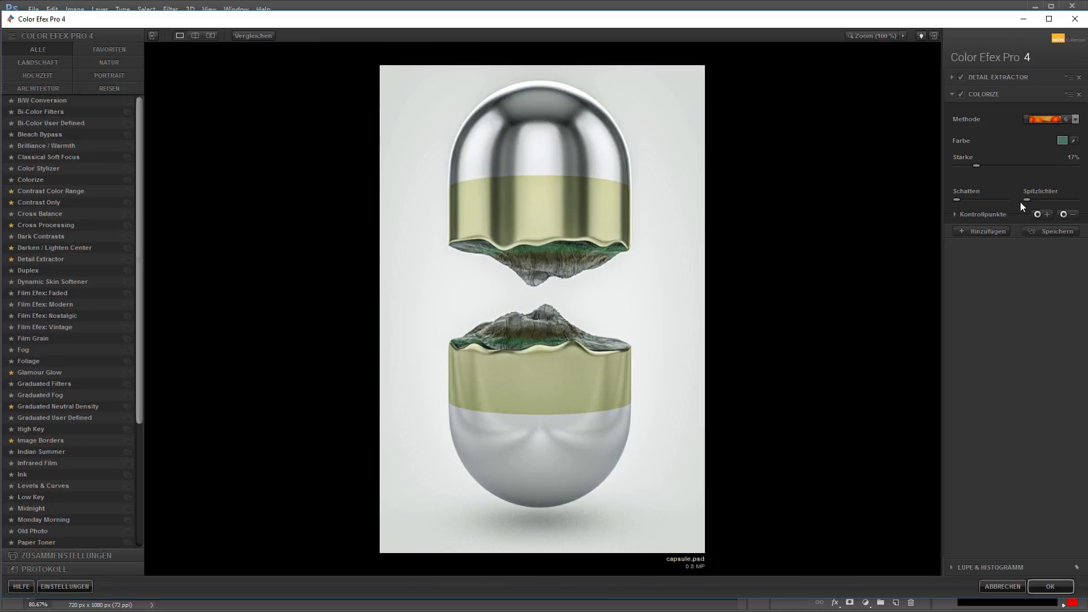
click(1074, 119)
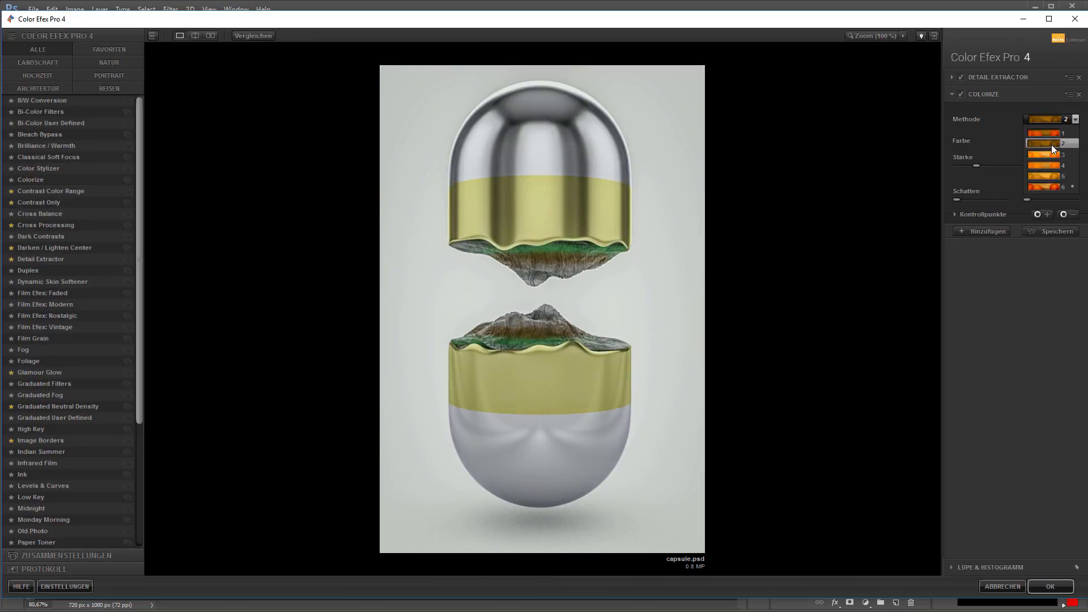
click(1031, 338)
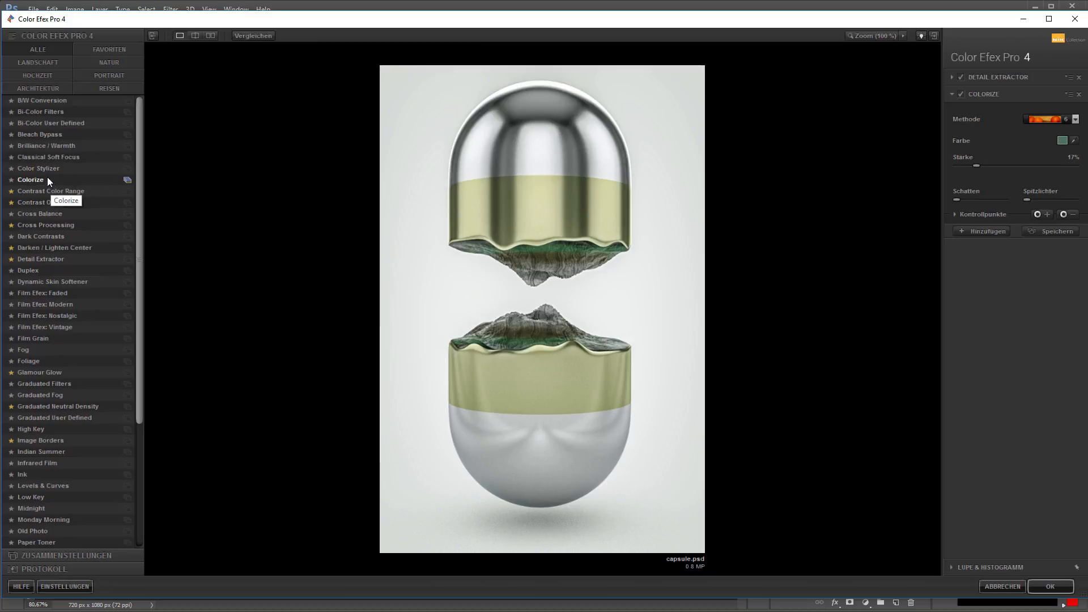
Try Cross Balance as the second filter and replace it with Foliage.
click(39, 213)
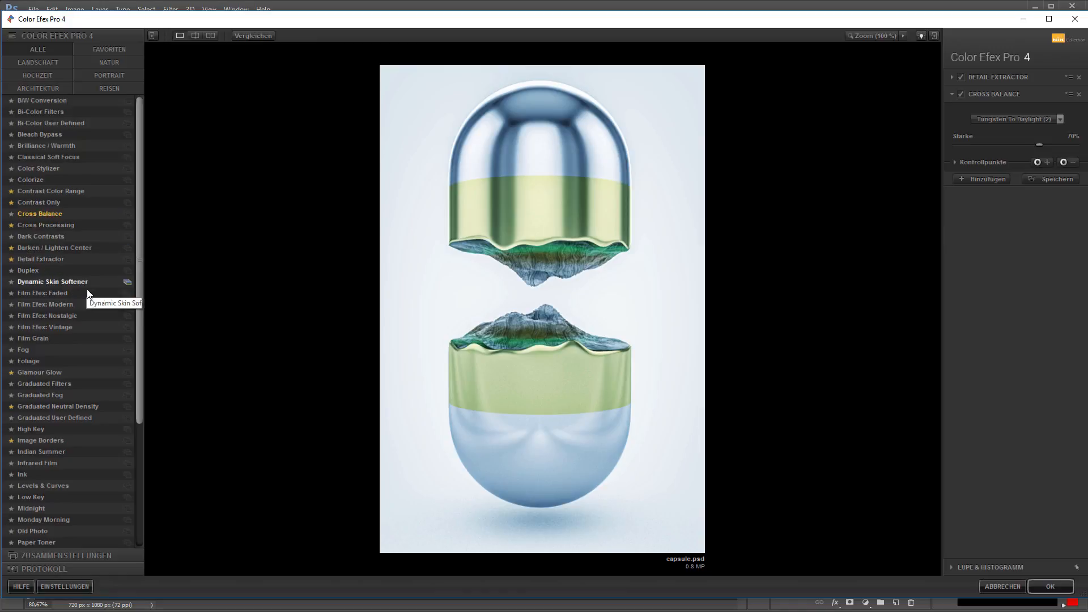
click(75, 361)
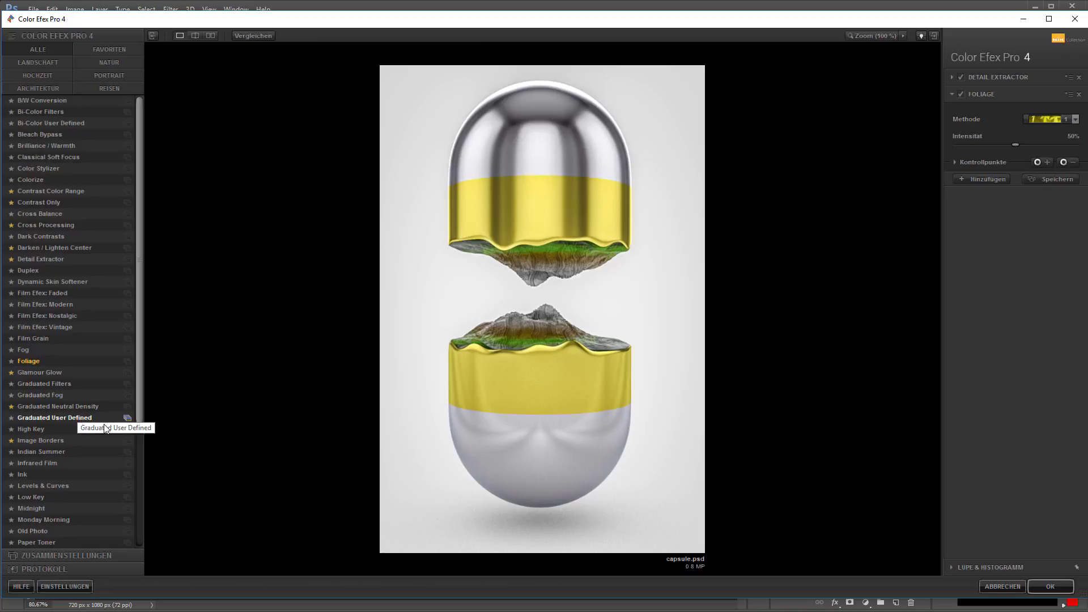
drag(143, 394, 138, 518)
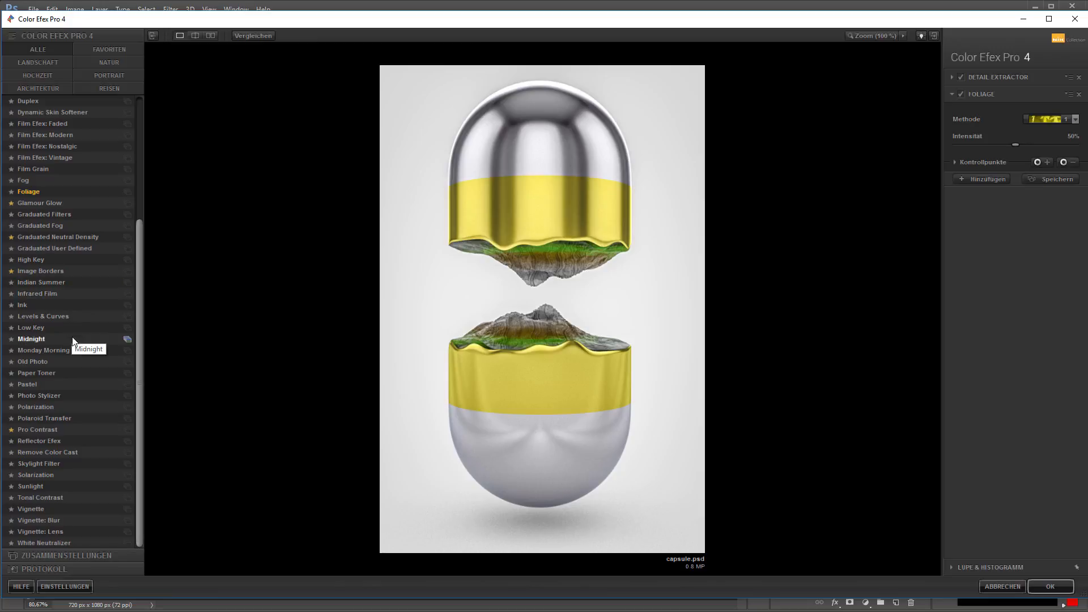
Try Pastel as the second filter, replace it with Photo Stylizer, and preview the alternative Varitone styles.
click(69, 384)
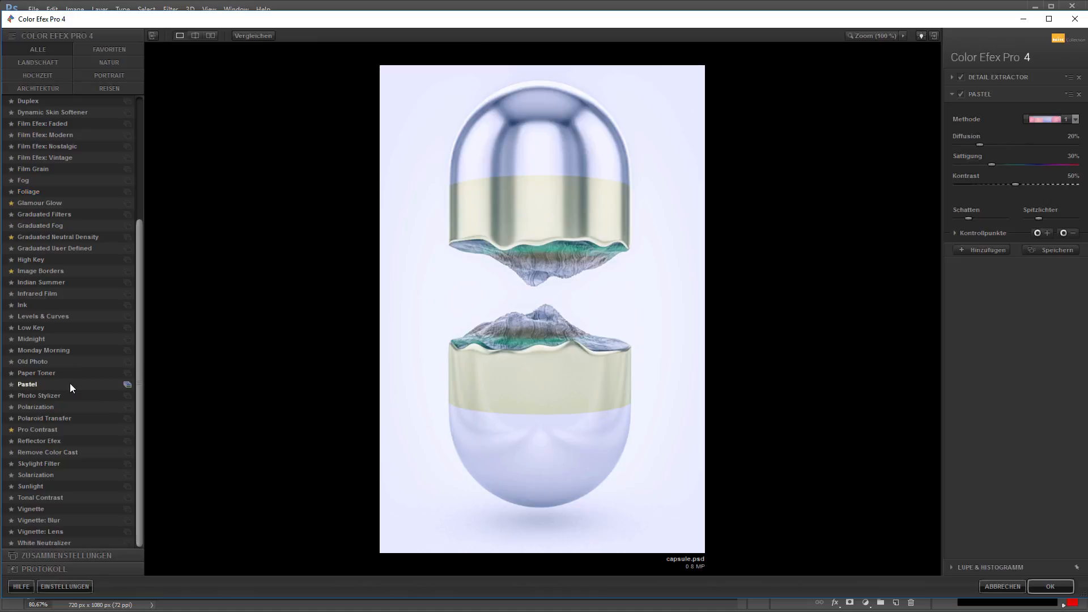
click(67, 392)
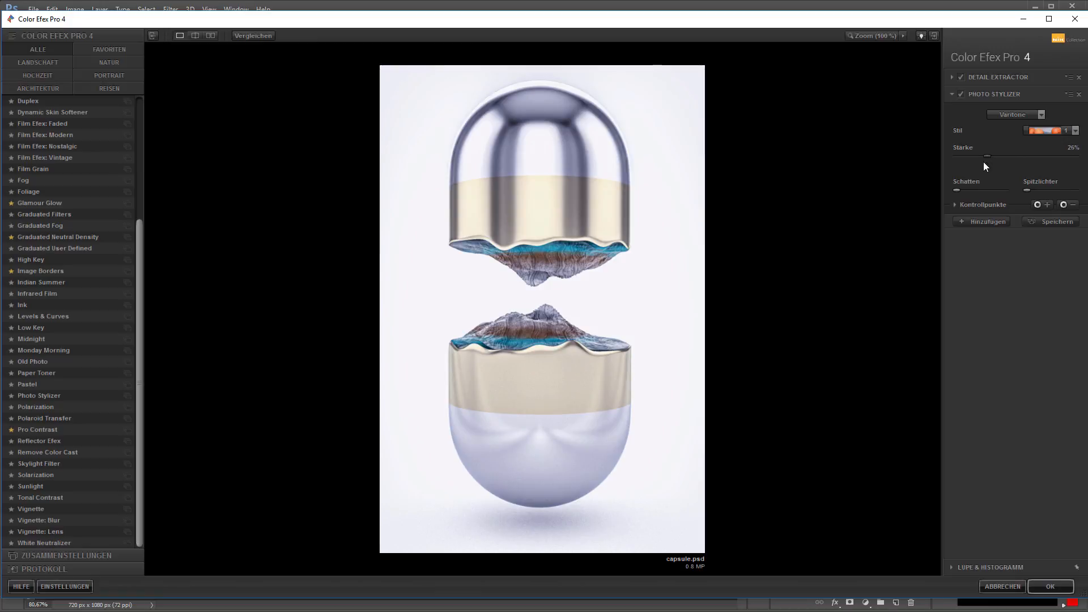
click(1076, 131)
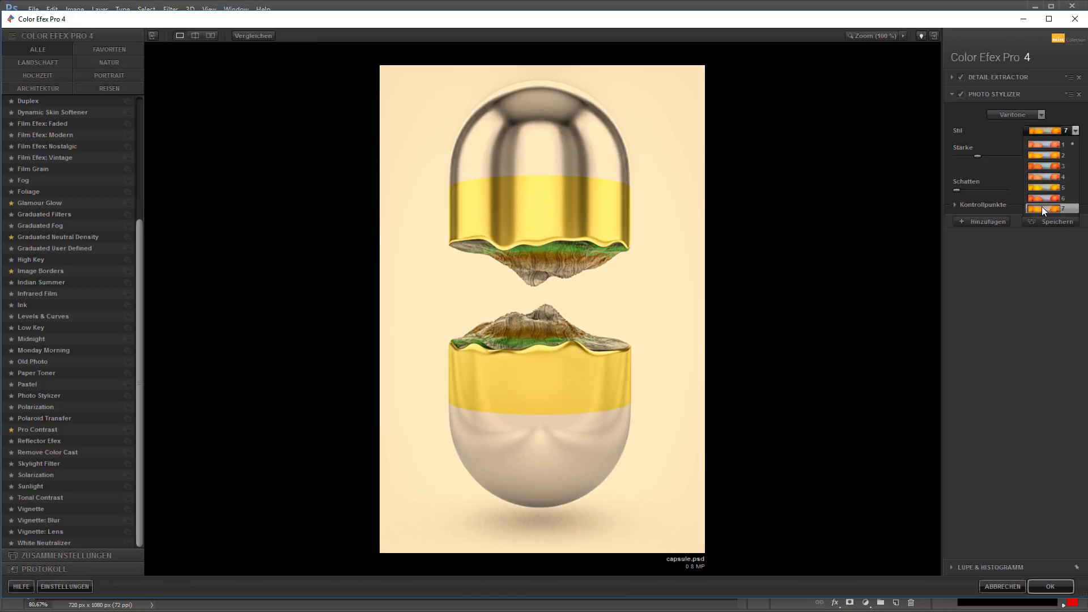
click(1045, 234)
Try the Kaltes Eis and Kaltes Silber methods of Photo Stylizer and preview their alternative styles.
click(1035, 114)
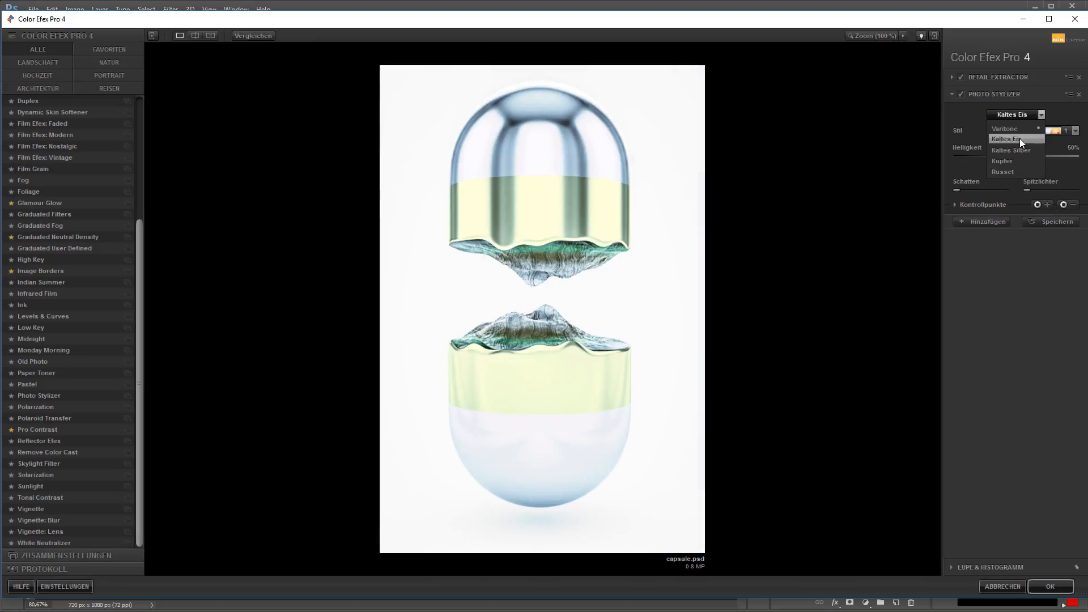
click(1019, 139)
click(1055, 131)
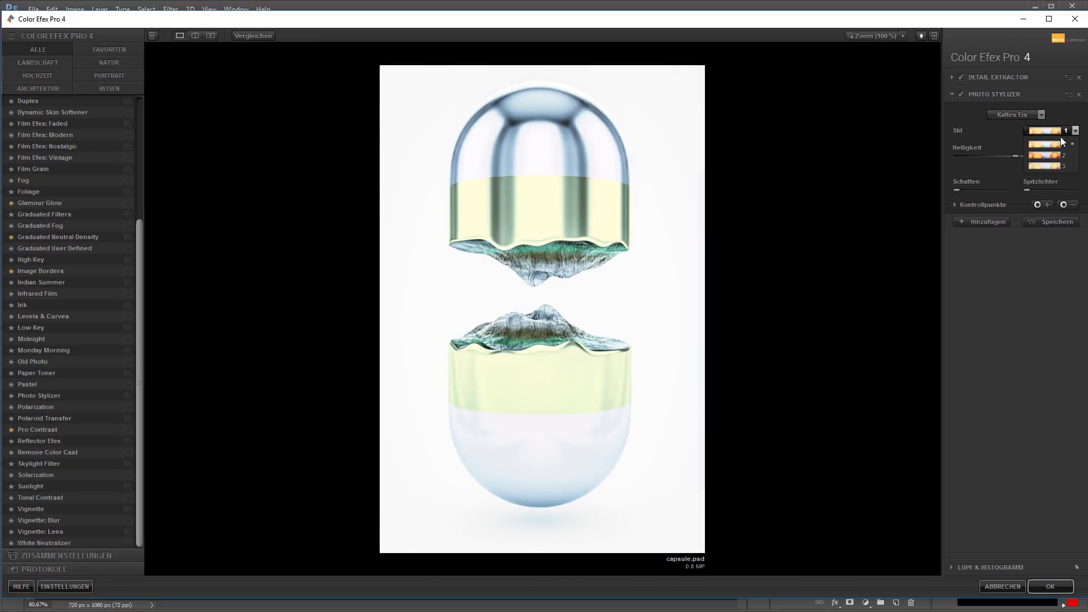
click(1048, 165)
click(1034, 114)
click(1030, 151)
click(1058, 131)
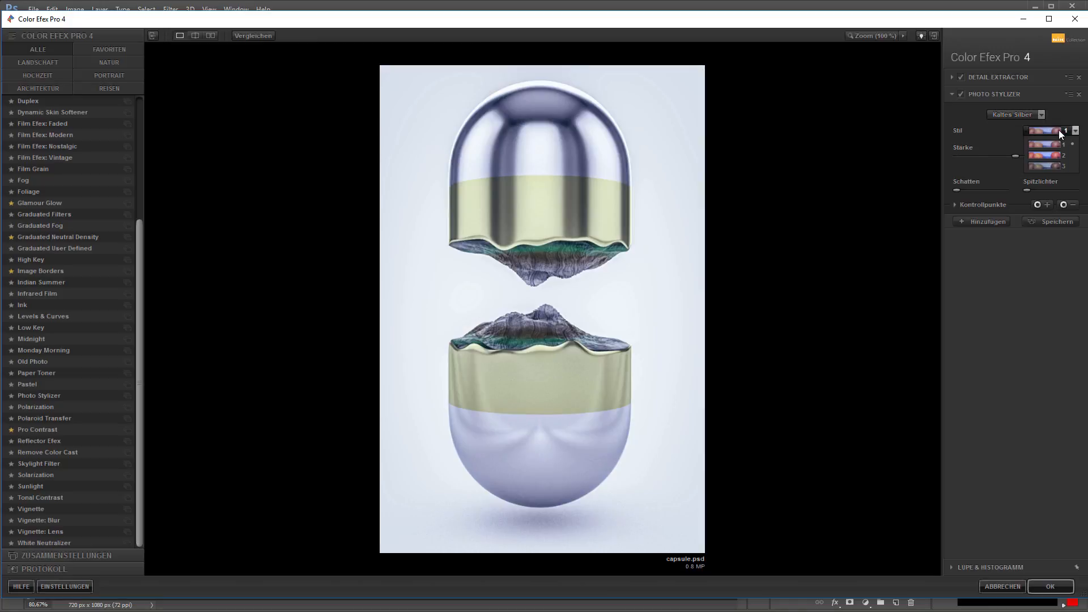
click(1044, 144)
Return Photo Stylizer to the Varitone method with style 1 and set its strength to 12%.
click(1036, 113)
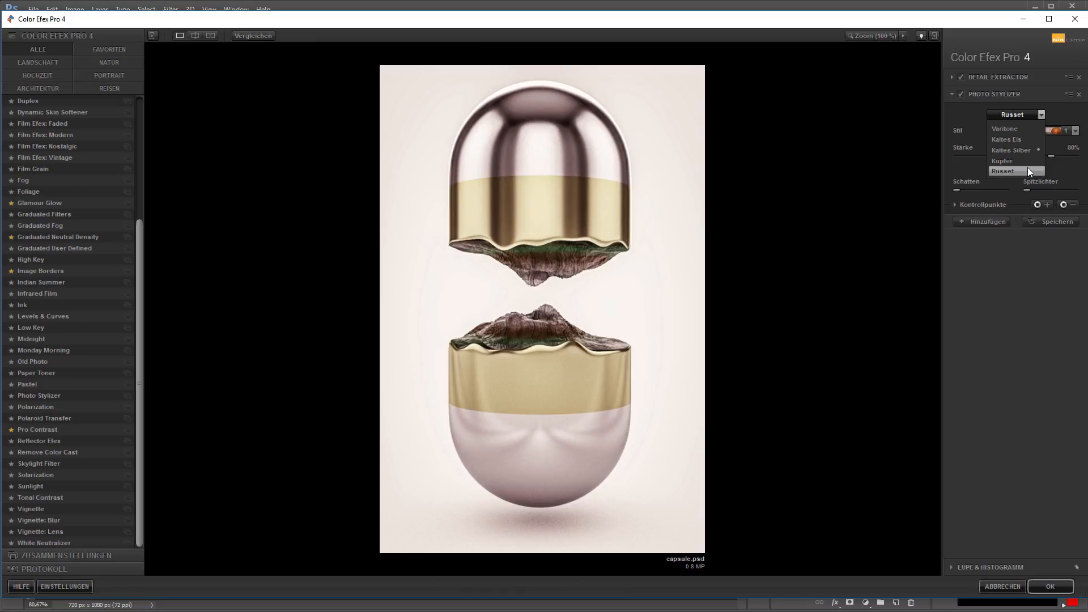
click(1021, 130)
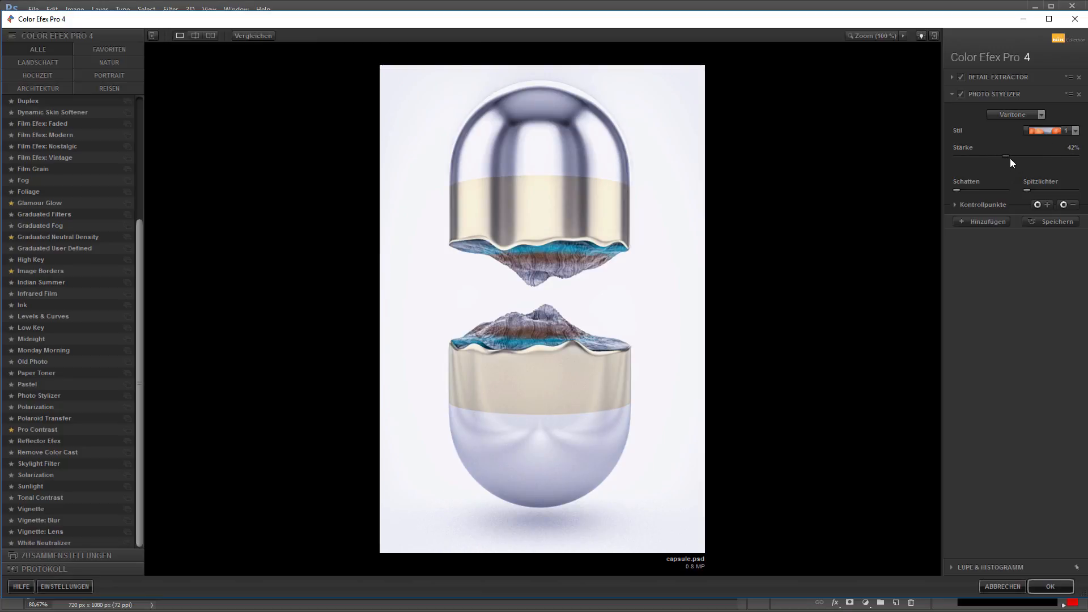
drag(1046, 162, 972, 162)
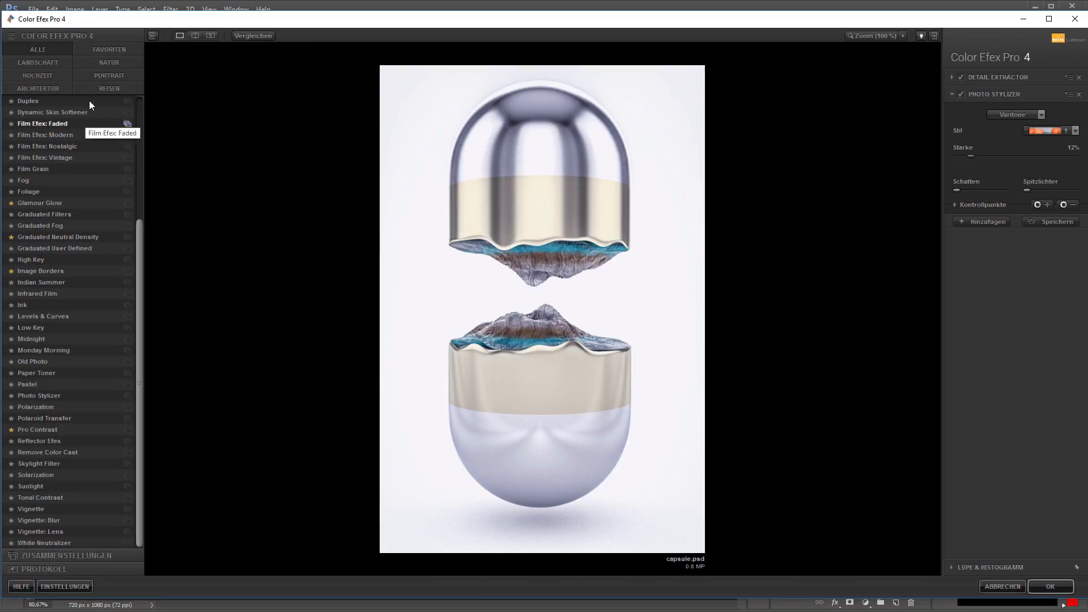
Add Contrast Color Range from the favourites as an additional filter and place it between Detail Extractor and Photo Stylizer.
click(96, 49)
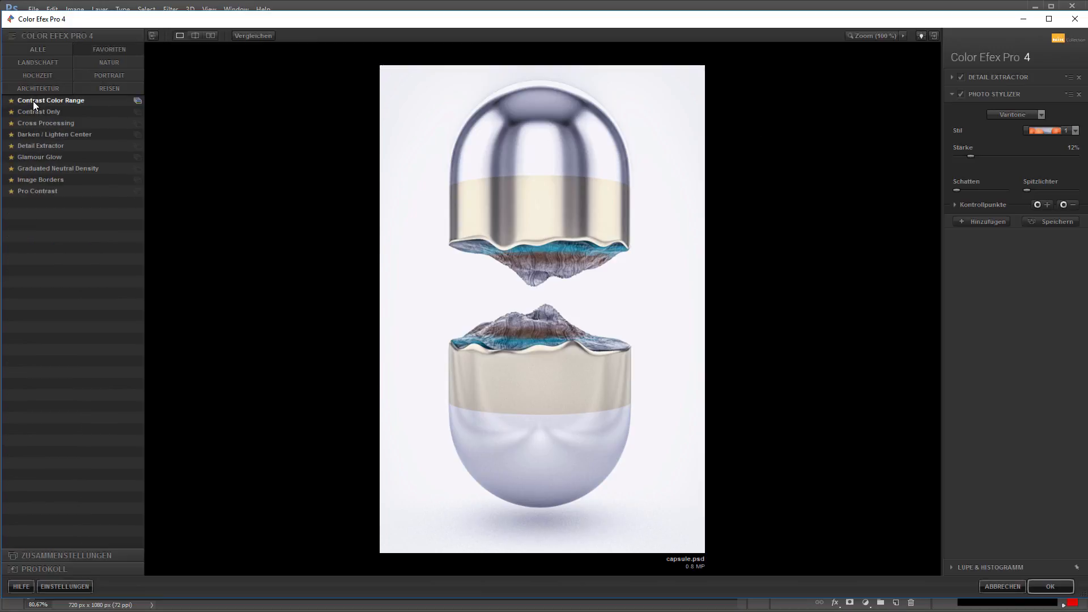
click(33, 101)
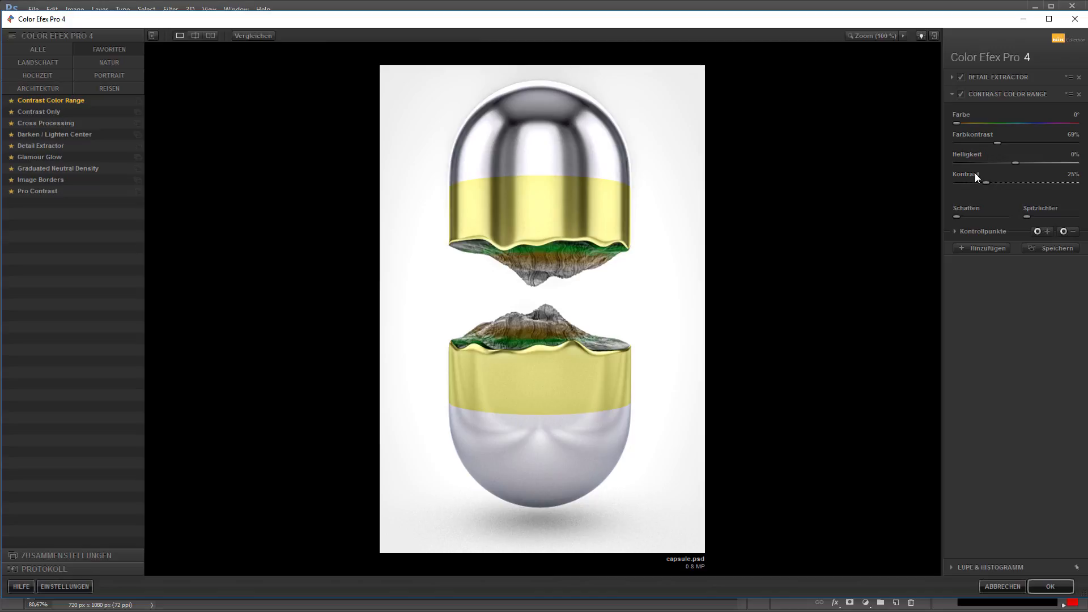
key(ctrl+z)
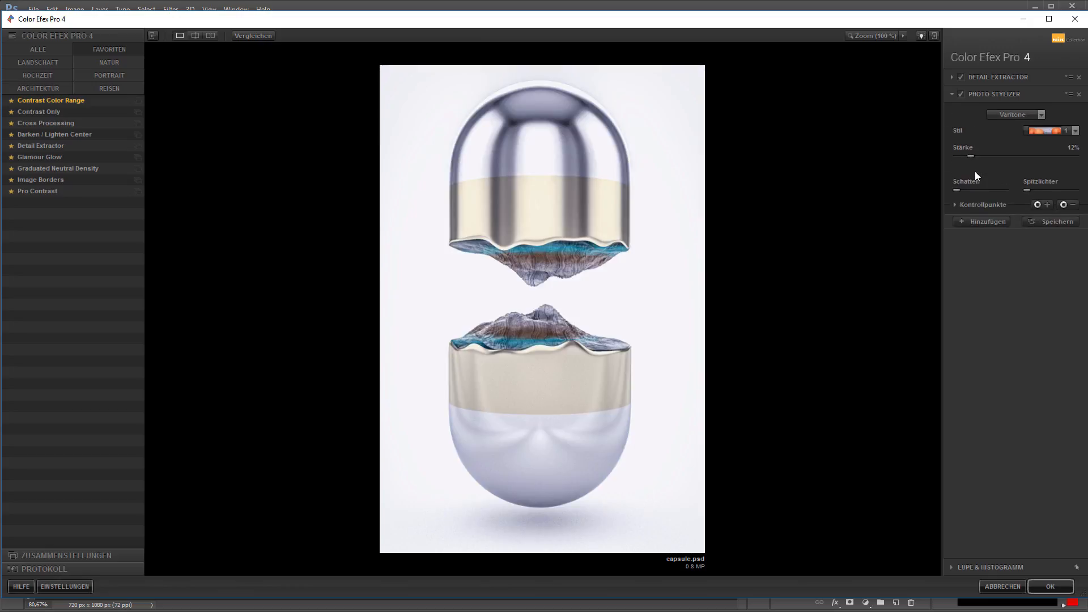
click(986, 221)
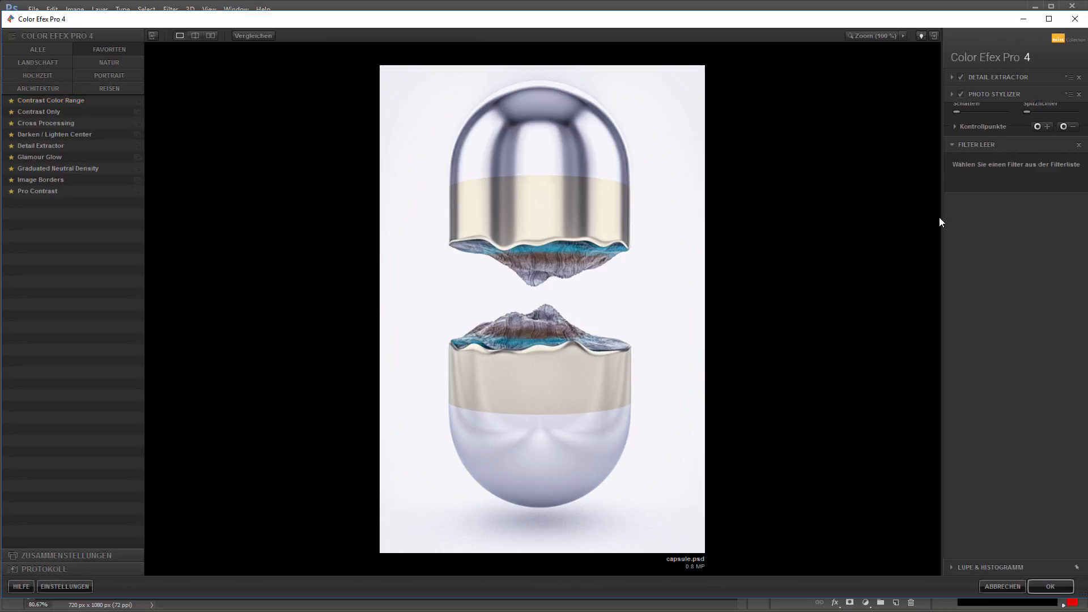
click(102, 102)
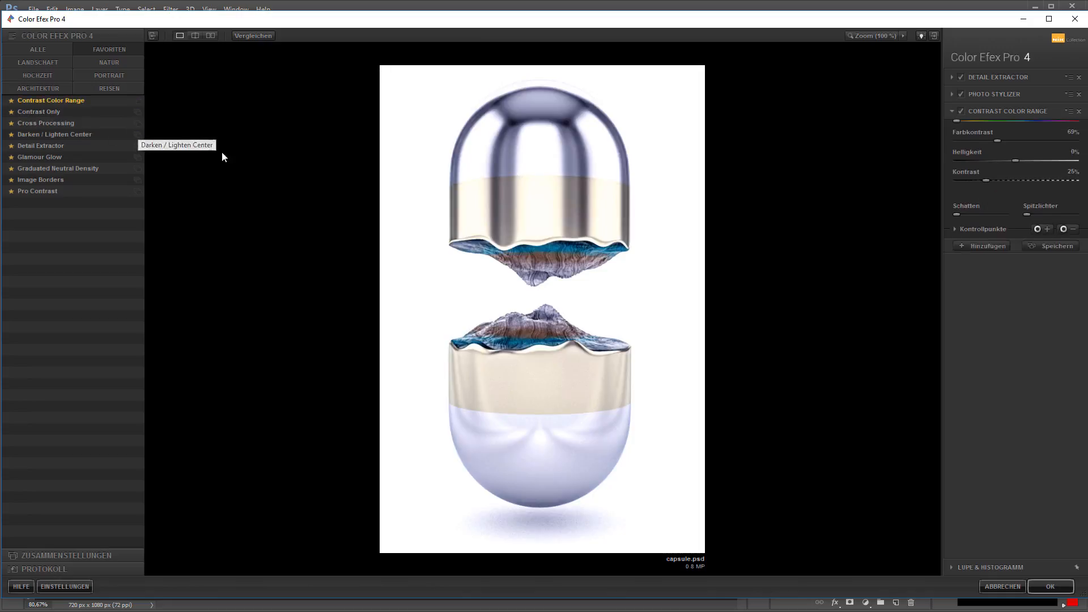
click(984, 114)
drag(988, 83, 988, 83)
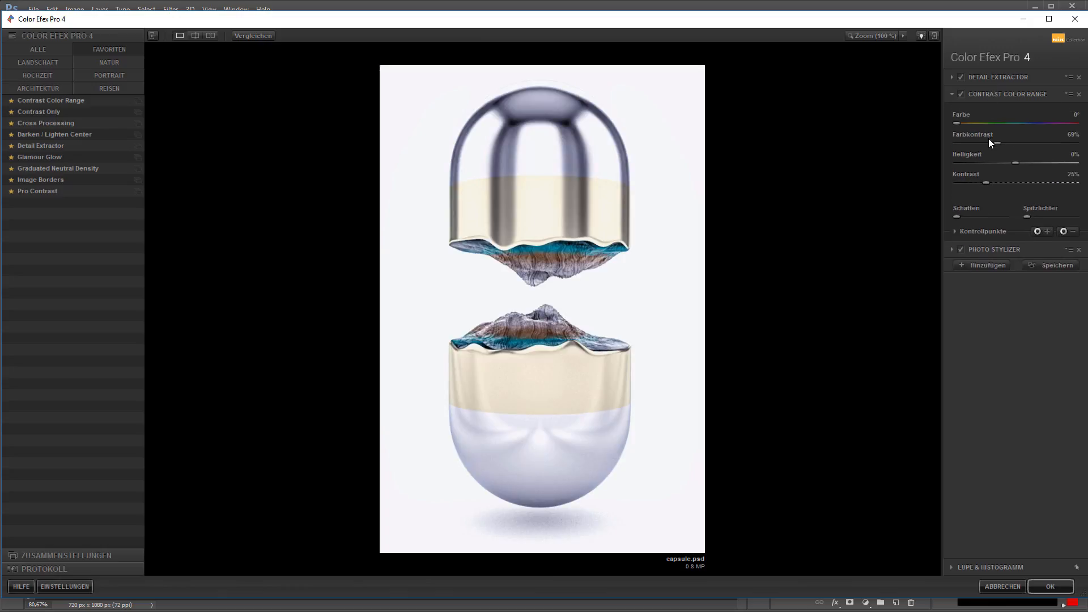
Compare the capsule image with and without the Contrast Color Range effect.
click(959, 94)
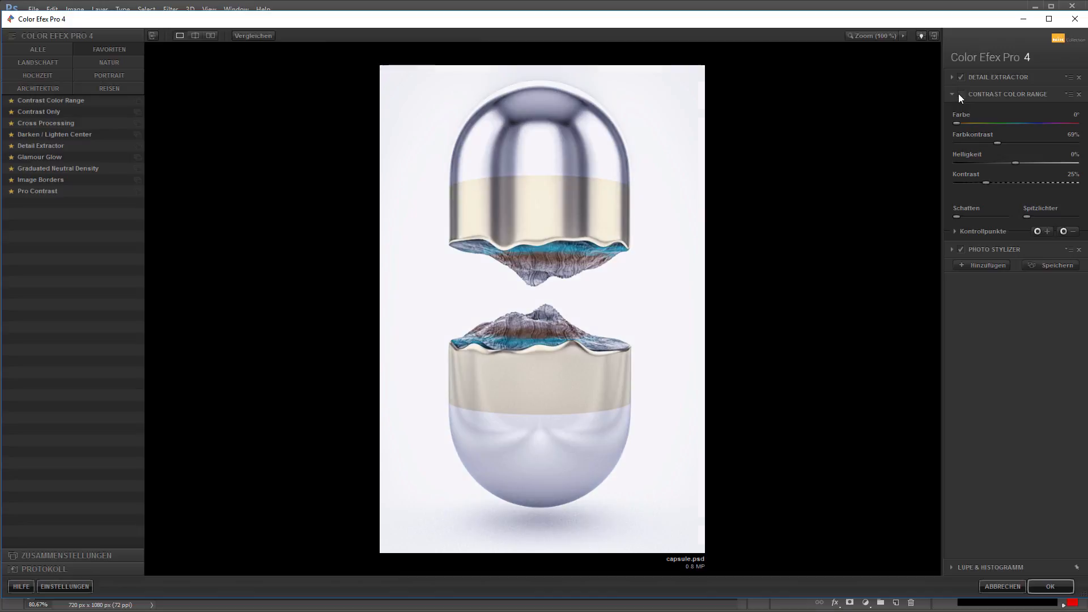
click(958, 94)
click(959, 94)
click(959, 94)
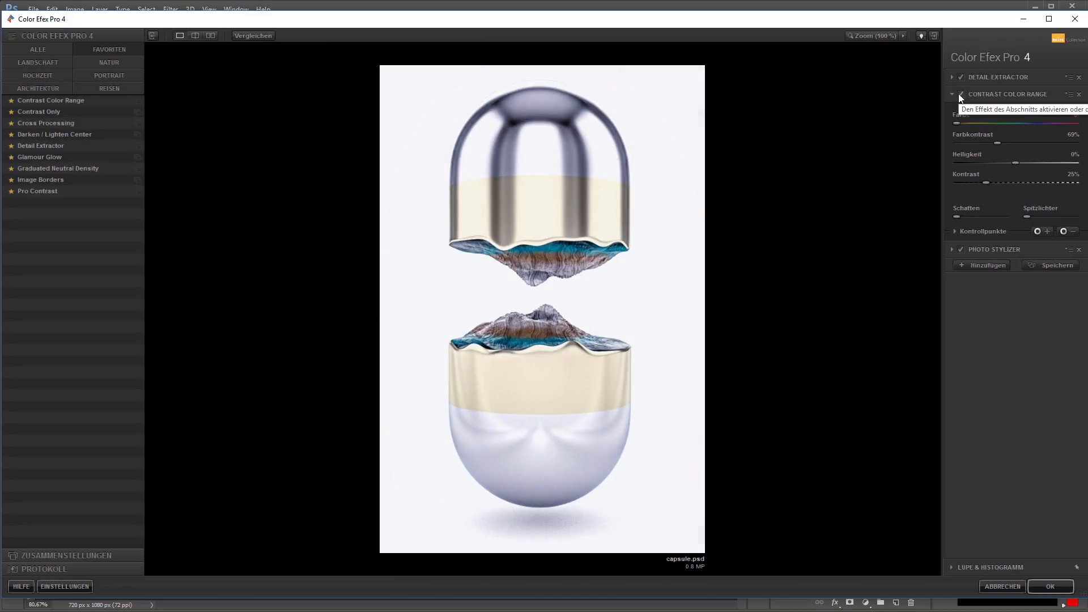
click(959, 95)
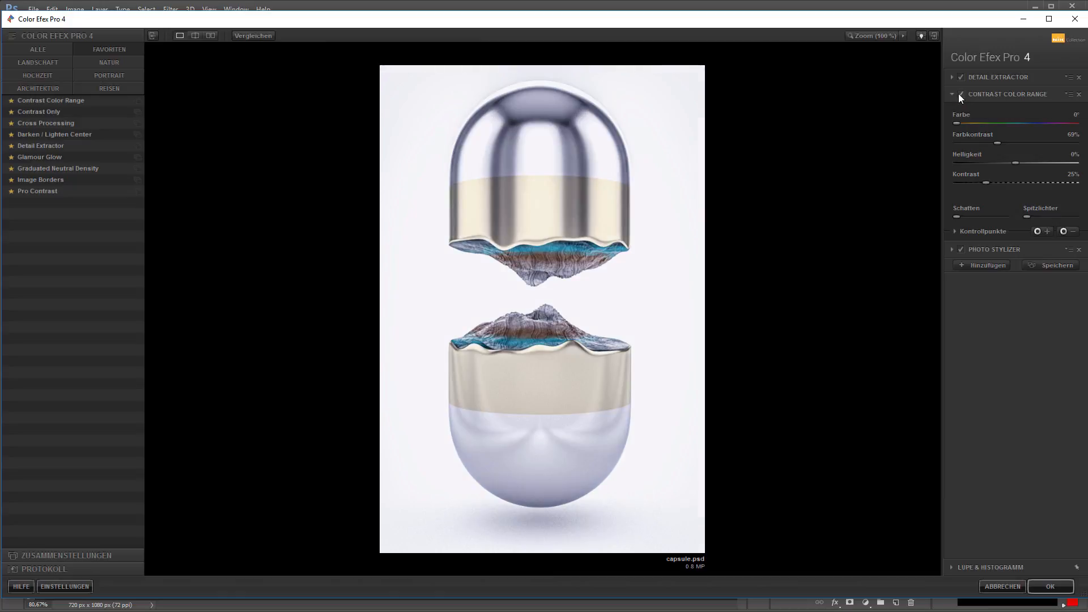
click(958, 94)
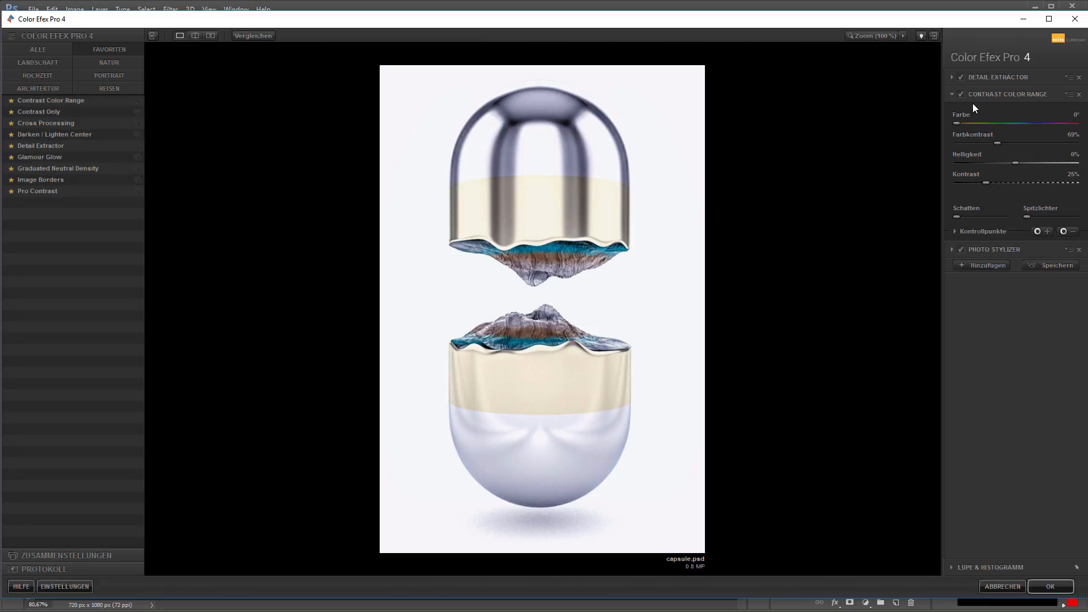
click(961, 94)
click(961, 94)
click(961, 94)
click(961, 94)
Set Contrast Color Range to 346° colour, 47% colour contrast, 0% brightness and 20% contrast.
mouse_move(990, 182)
mouse_down()
mouse_move(1025, 184)
mouse_move(972, 187)
mouse_move(979, 191)
mouse_up()
mouse_move(1012, 145)
mouse_down()
mouse_move(1039, 149)
mouse_move(974, 148)
mouse_move(1002, 151)
mouse_up()
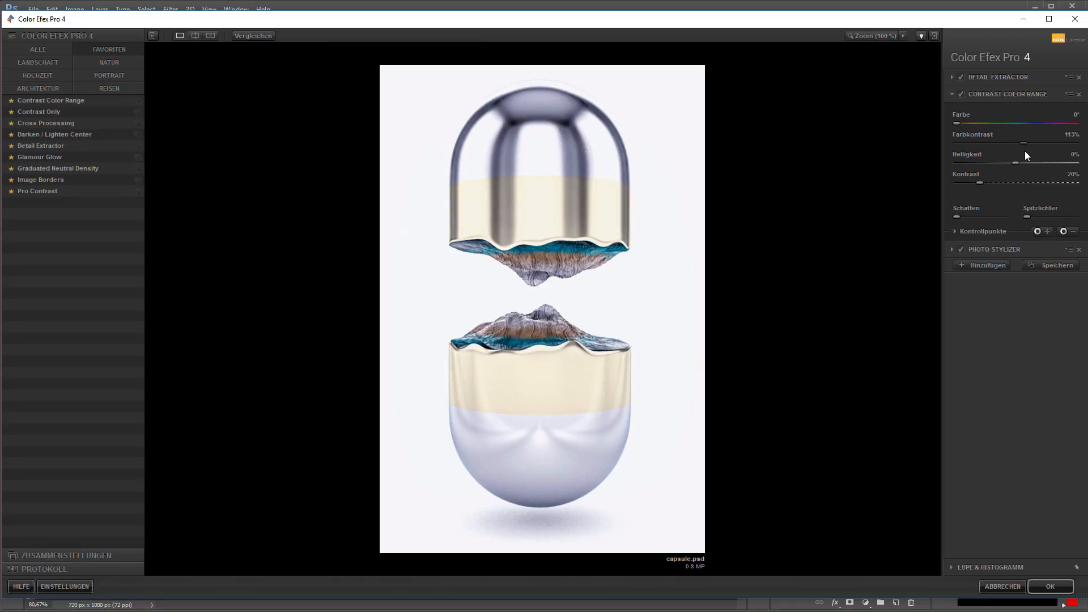
mouse_move(1024, 151)
mouse_down()
mouse_move(1040, 153)
mouse_move(1027, 159)
mouse_up()
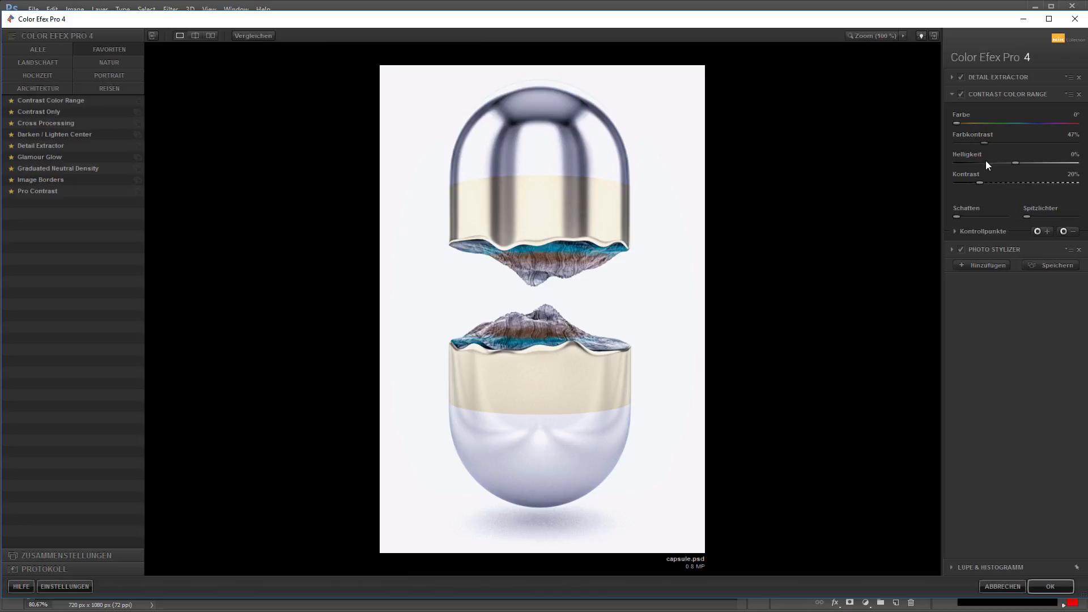
mouse_move(1008, 163)
mouse_down()
mouse_move(997, 162)
mouse_move(1020, 165)
mouse_up()
double_click(1019, 165)
drag(961, 122, 1072, 134)
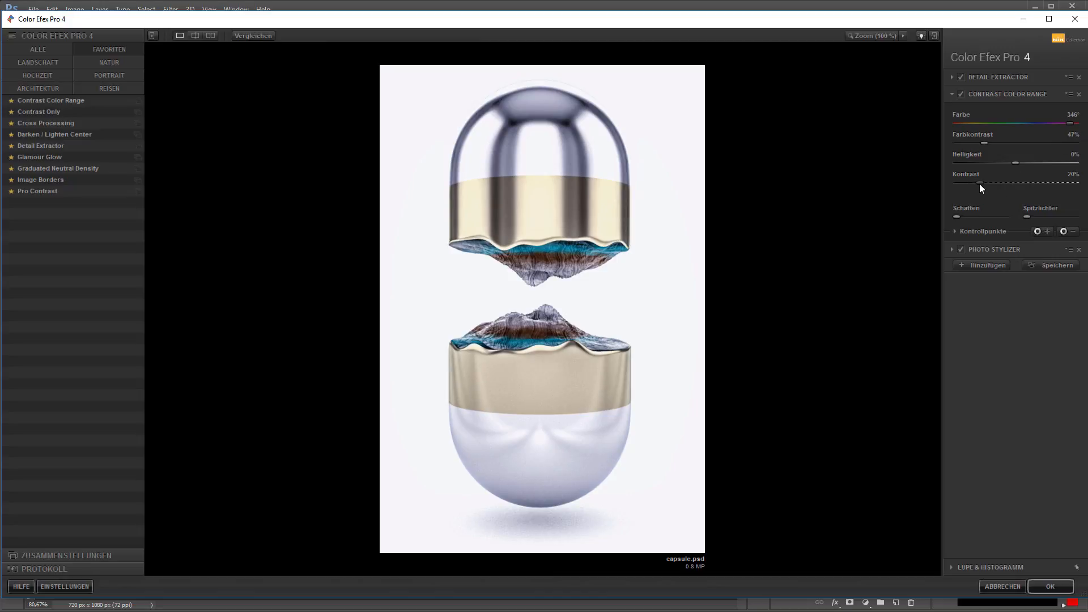
Raise the Photo Stylizer strength and apply the whole filter stack to Layer 1.
click(986, 249)
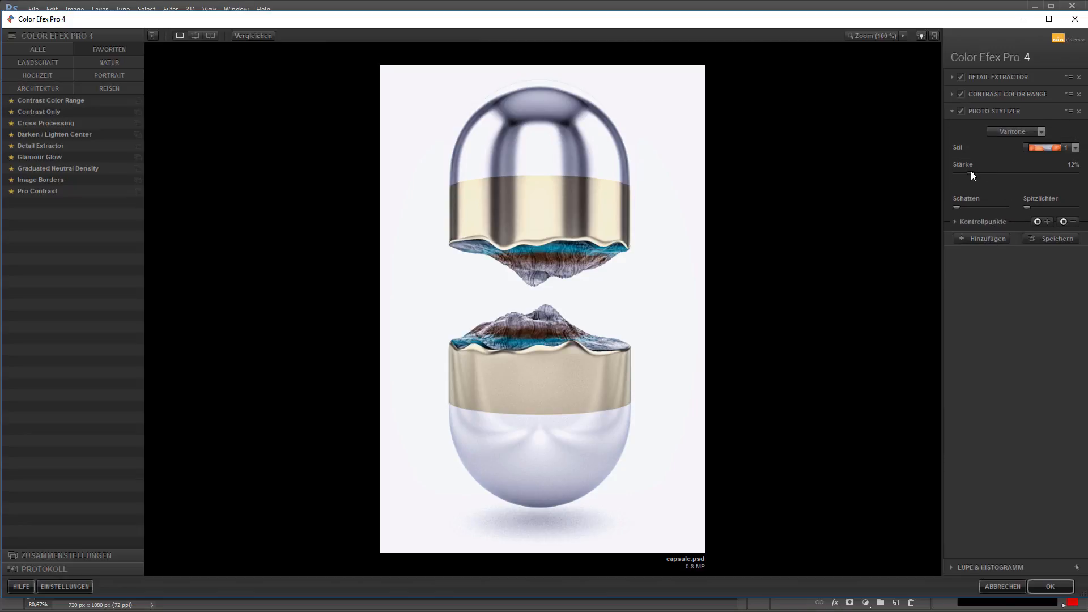
drag(968, 172, 1041, 174)
click(1050, 587)
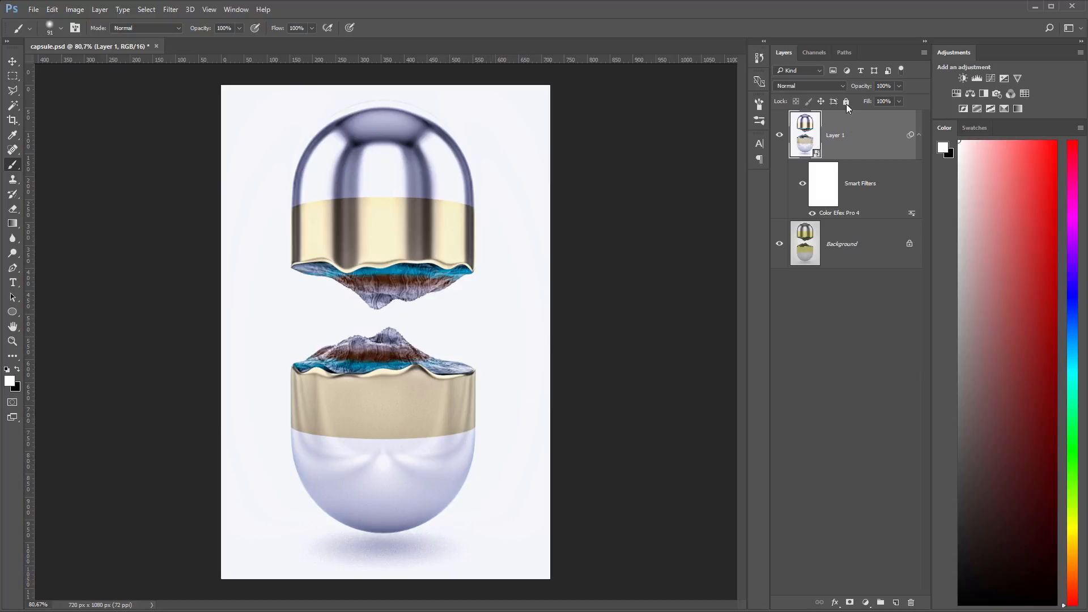
Load the Object Buffer 1 channel as a selection and copy the capsule from Layer 1 to a new layer.
click(814, 52)
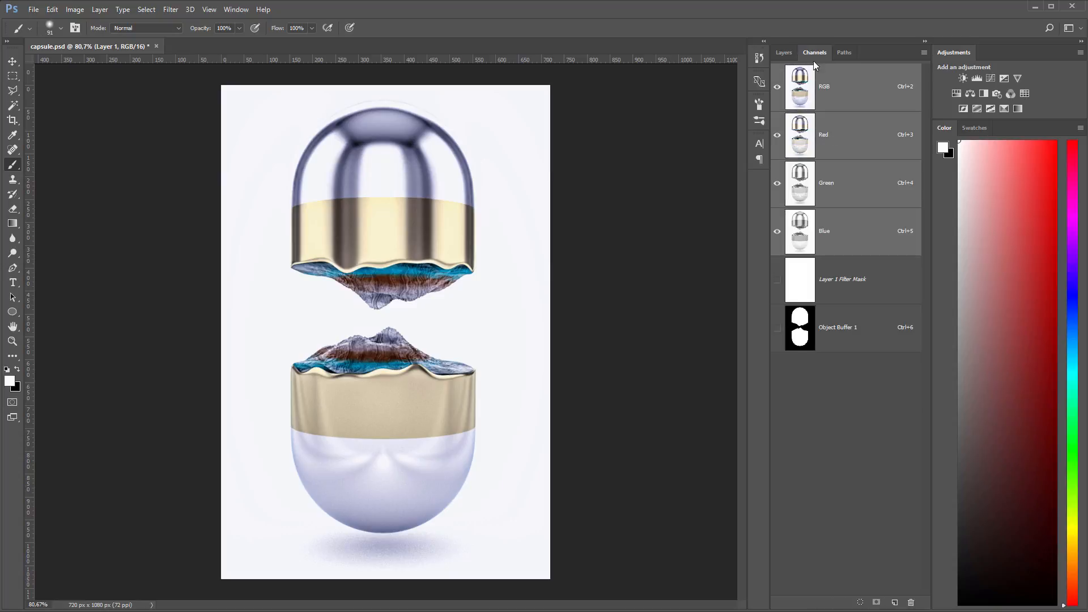
ctrl+click(800, 324)
click(784, 53)
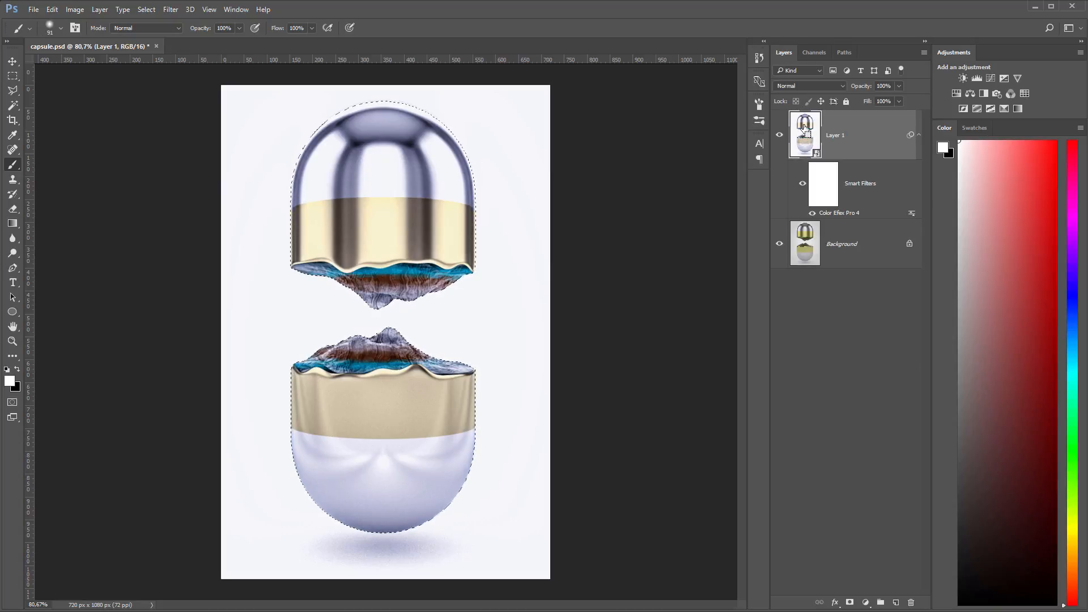
key(ctrl+j)
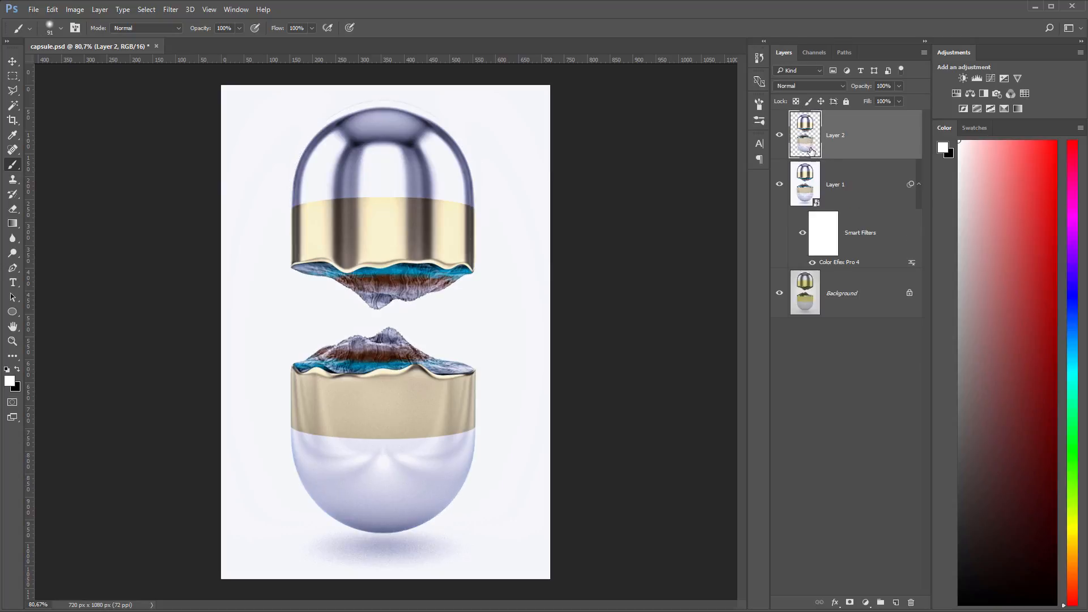
Inspect the cut-out capsule by repeatedly isolating Layer 2 and showing all layers again.
alt+click(779, 135)
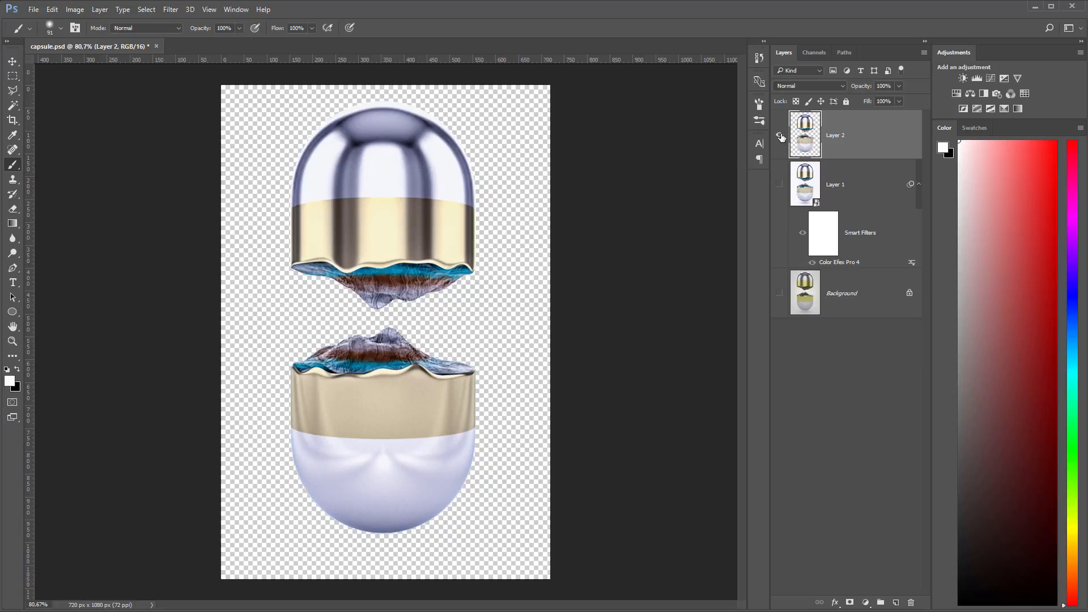
alt+click(780, 135)
alt+click(780, 135)
alt+click(779, 135)
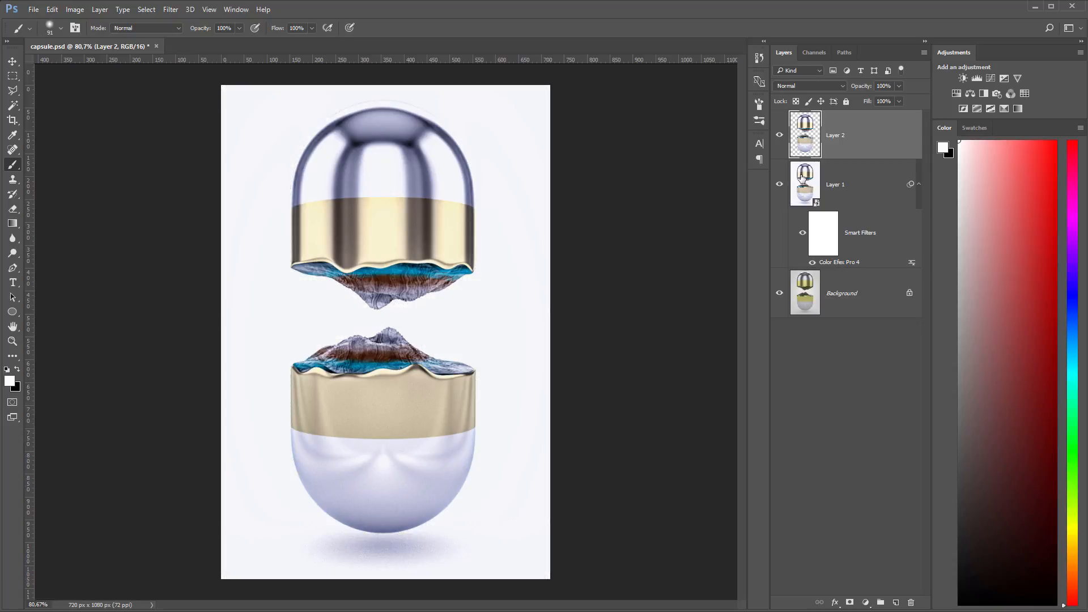
alt+click(779, 136)
alt+click(779, 137)
alt+click(779, 137)
alt+click(779, 136)
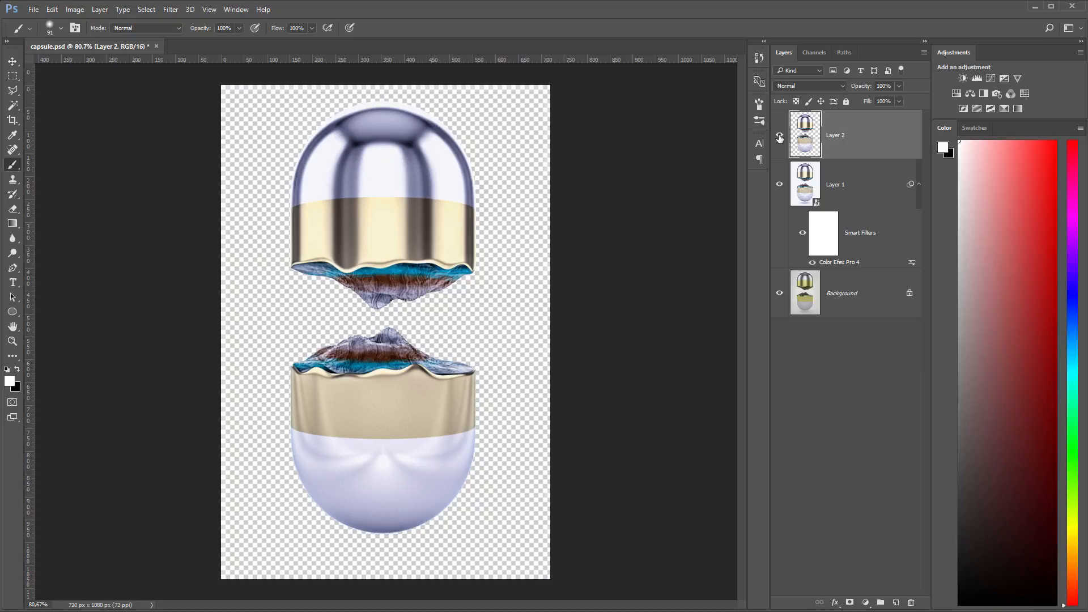
alt+click(779, 137)
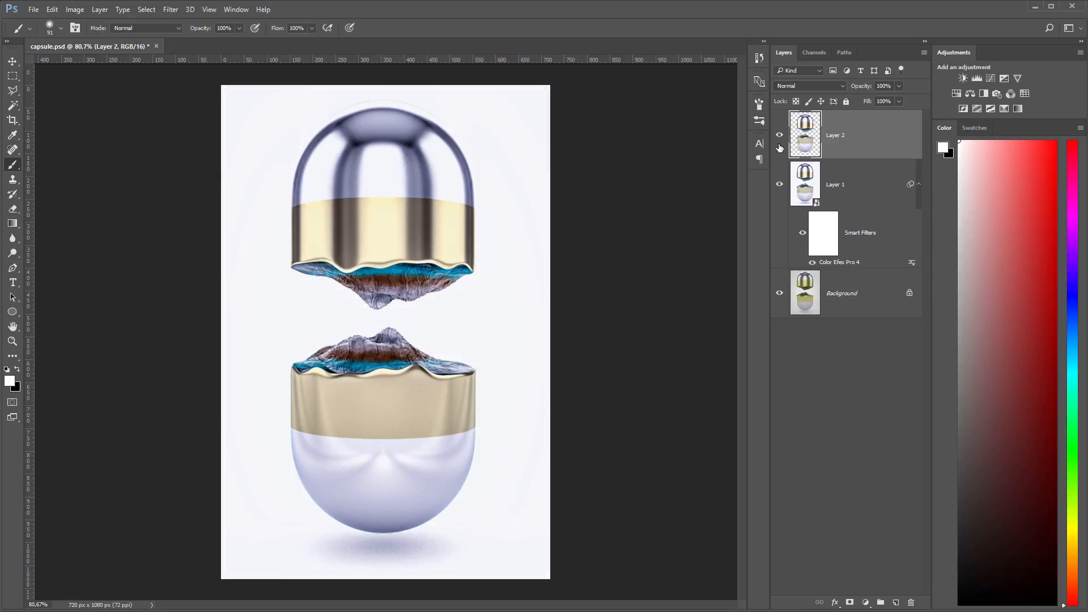
Add a Hue/Saturation adjustment above Layer 1, clip it to that layer and enable Colorize.
click(804, 189)
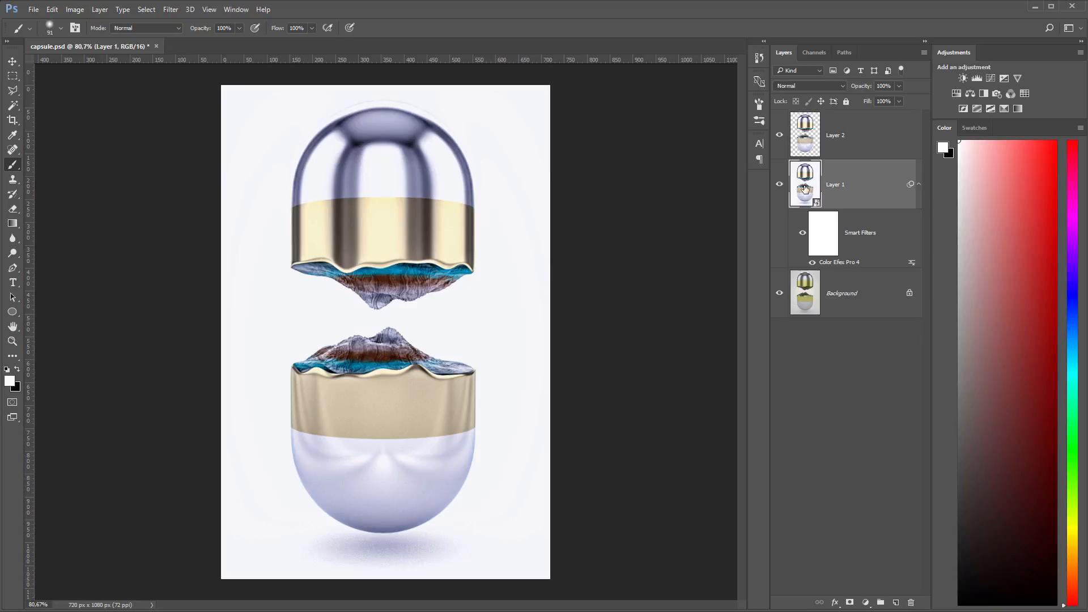
click(957, 94)
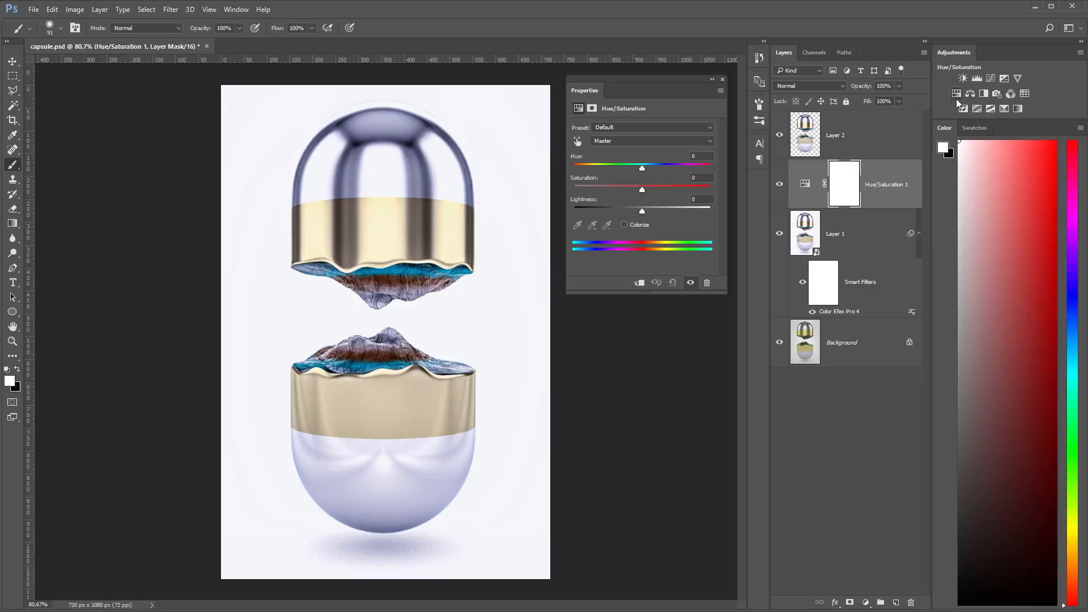
click(639, 282)
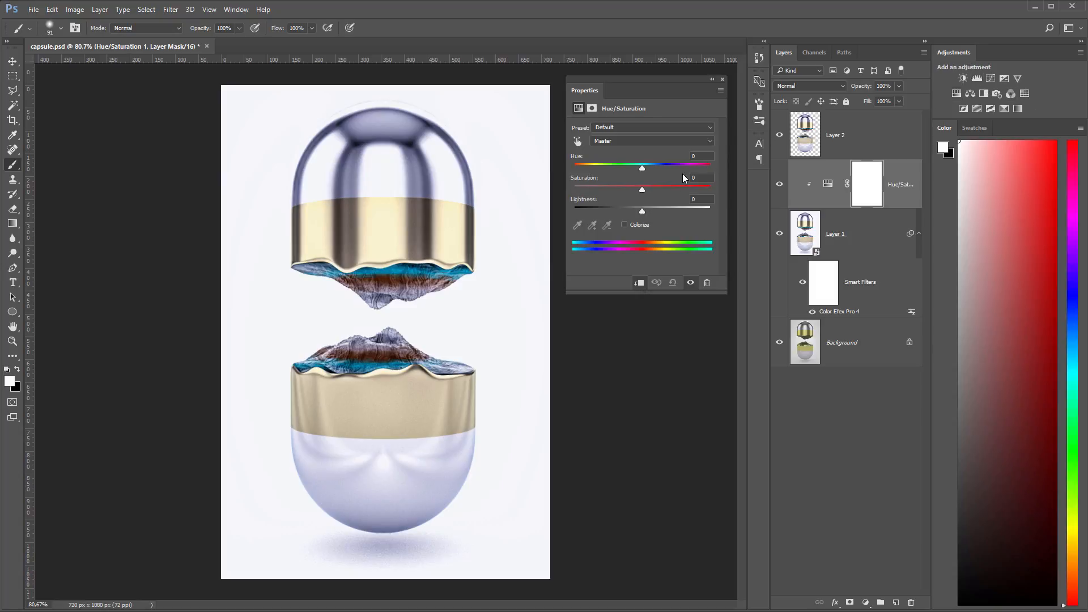
click(624, 225)
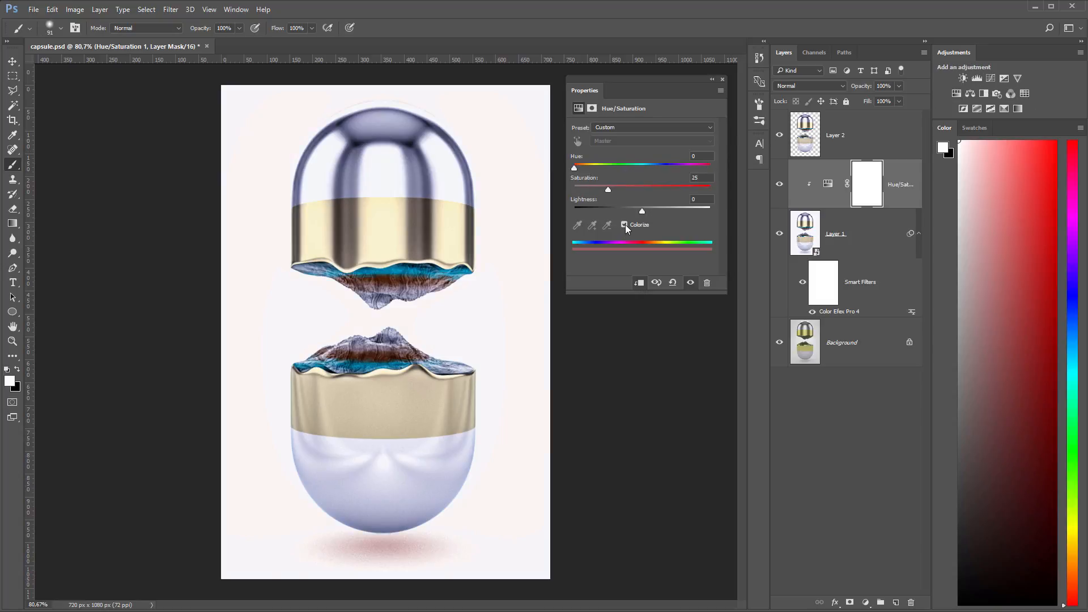
Tint the background warm beige with the Hue/Saturation adjustment at hue 39, saturation 30 and lightness -4, comparing with Layer 2 hidden.
drag(608, 189, 639, 213)
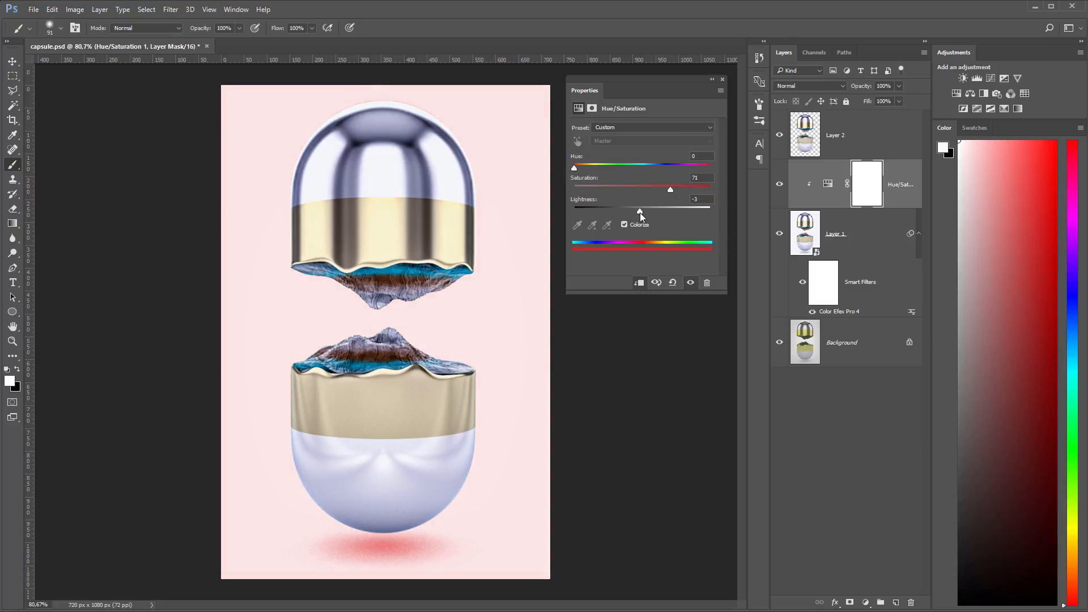
drag(577, 169, 588, 169)
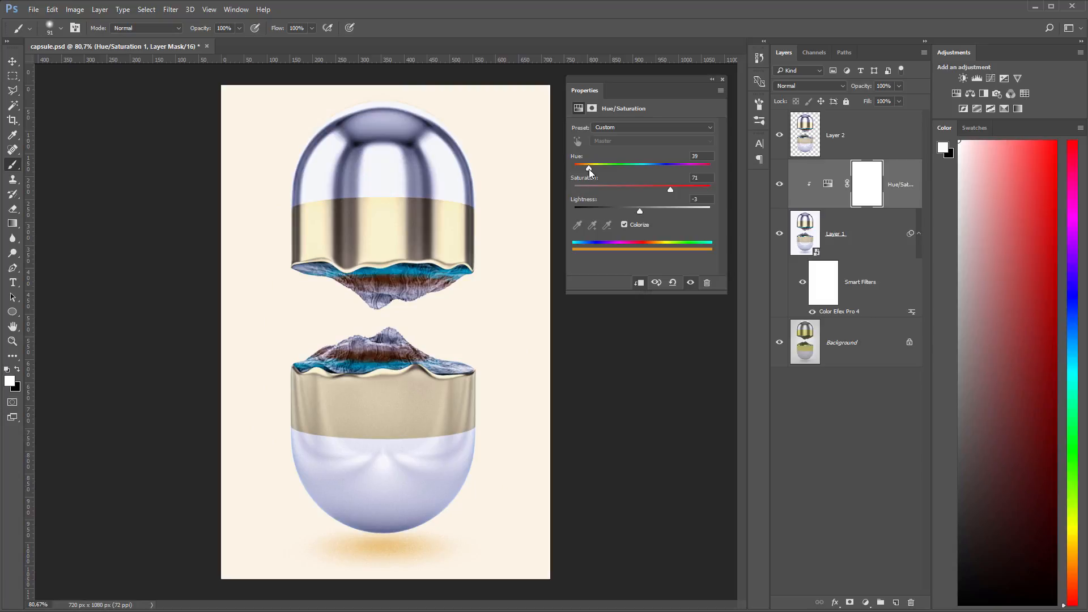
drag(673, 193, 613, 192)
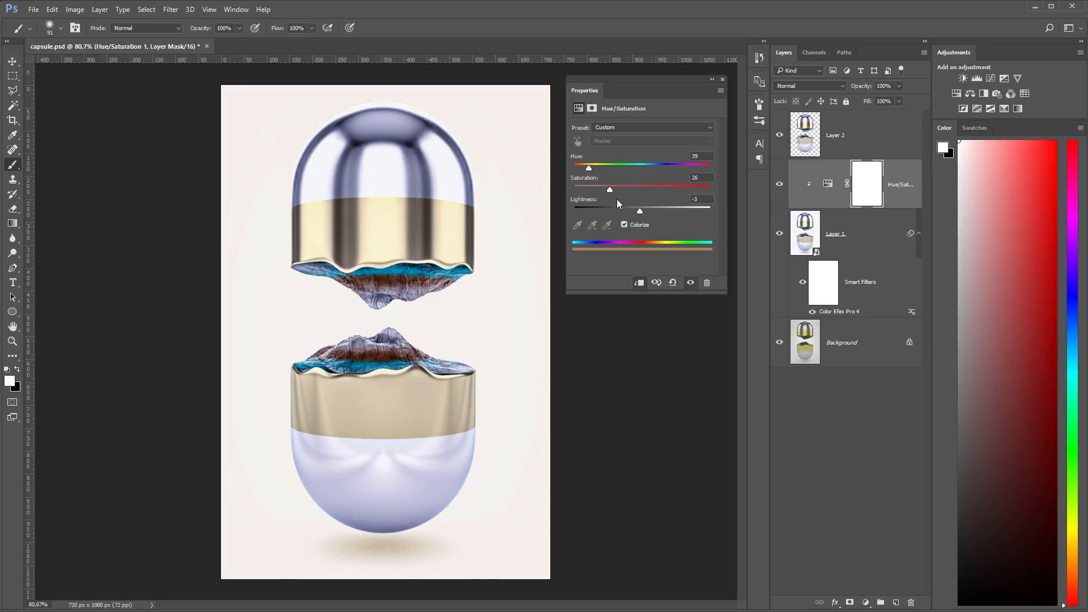
drag(639, 209, 639, 209)
click(780, 136)
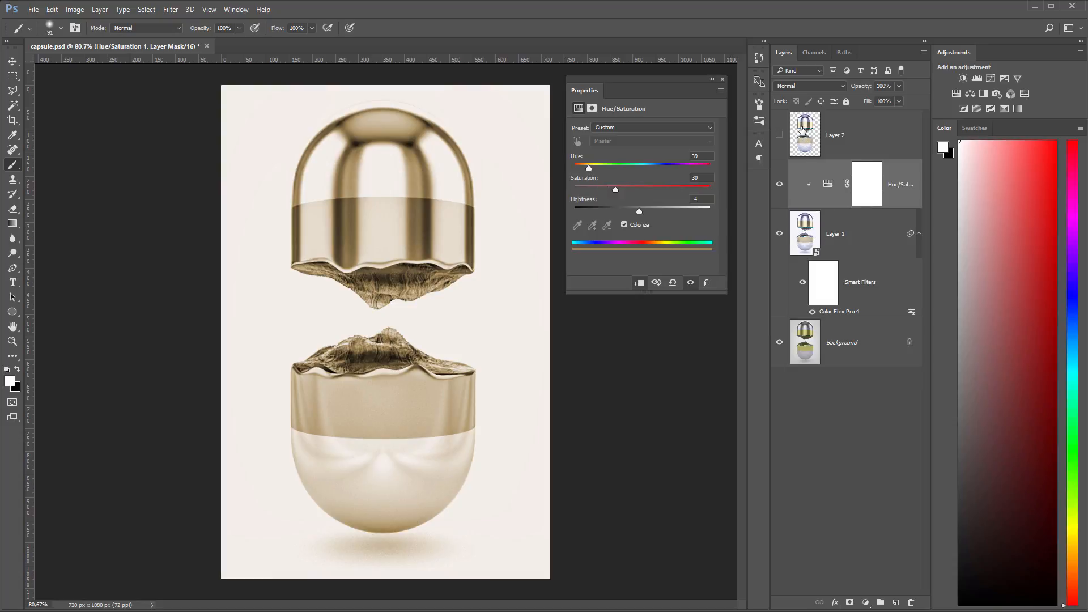
click(779, 135)
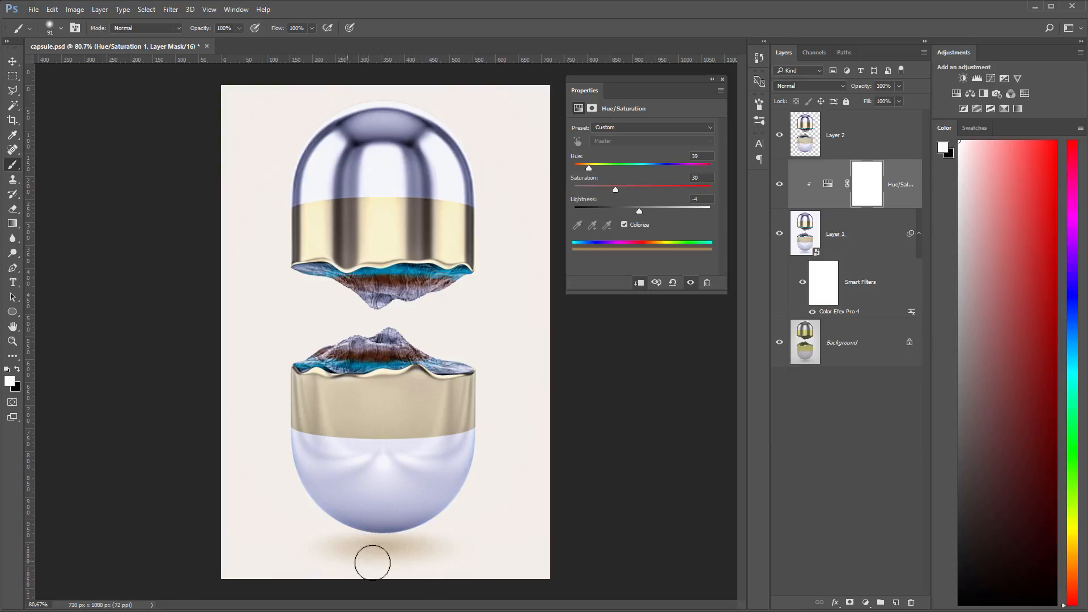
Stamp all visible layers into a new layer above Layer 2 and convert it to a smart object.
click(808, 136)
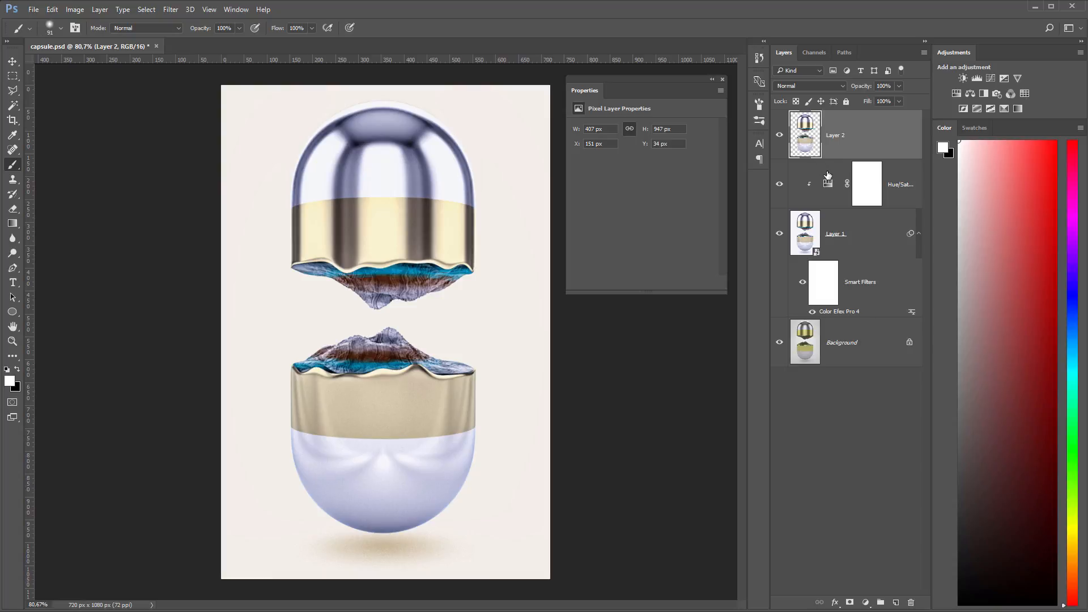
key(ctrl+shift+alt+e)
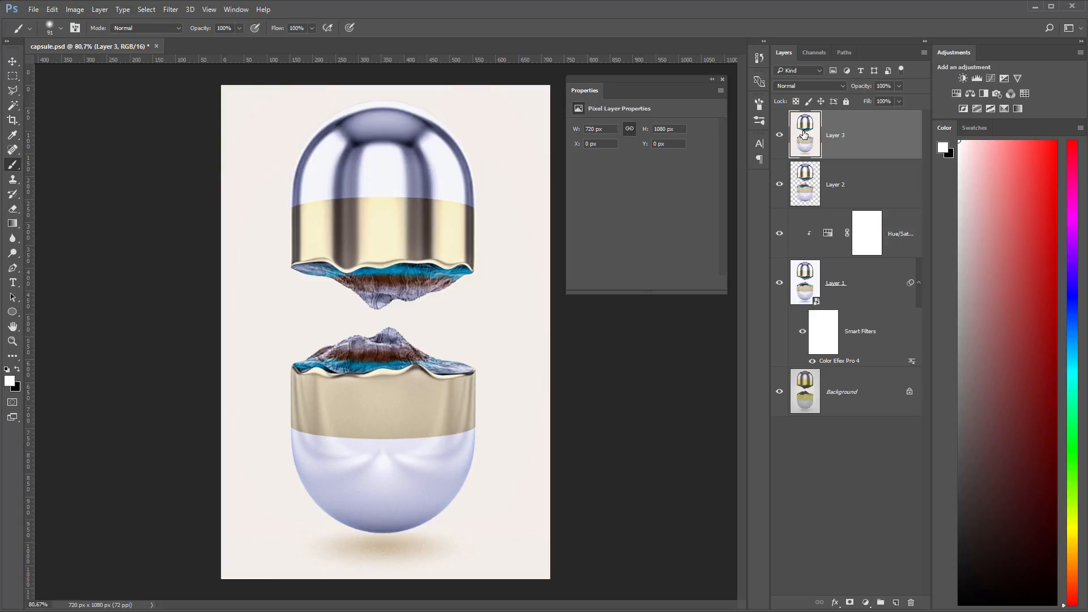
key(ctrl+alt+s)
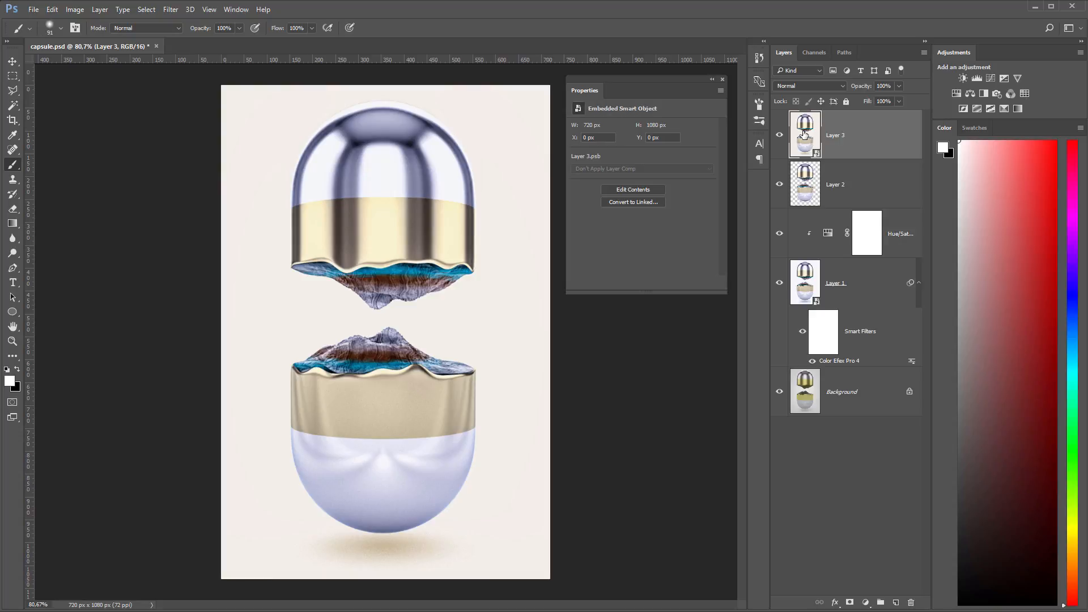
Apply the Camera Raw Filter to Layer 3 with luminance noise reduction set to 100.
key(ctrl+shift+a)
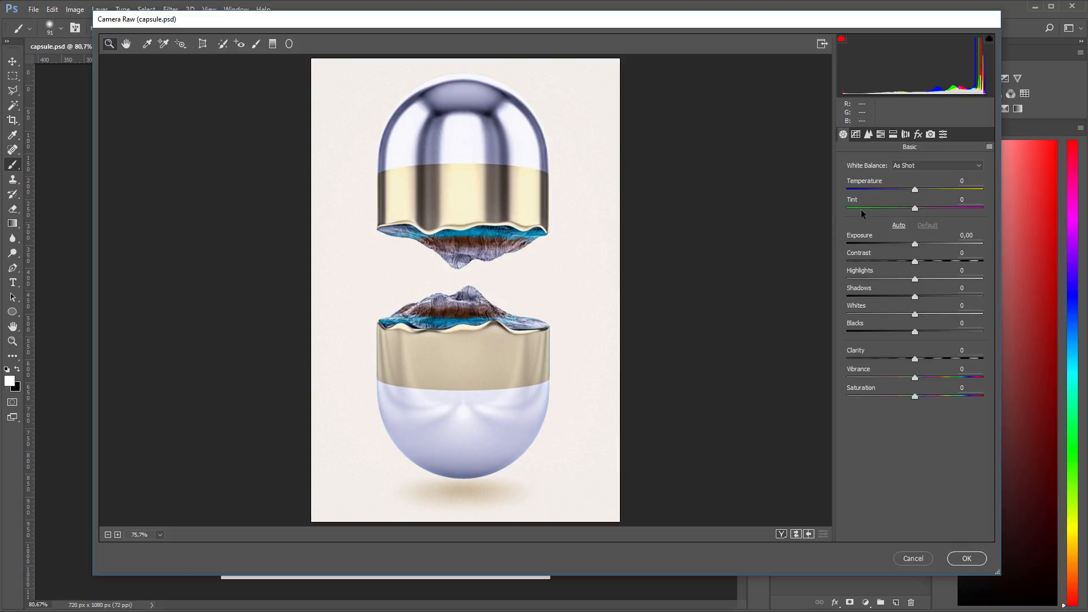
key(alt)
alt+scroll(468, 517, up, 3)
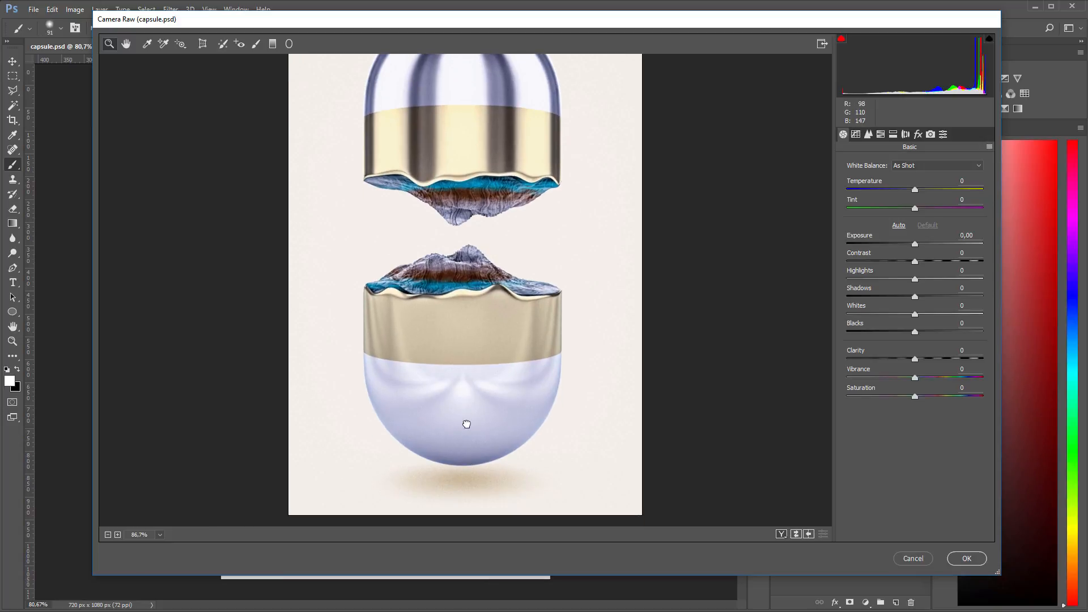
click(868, 134)
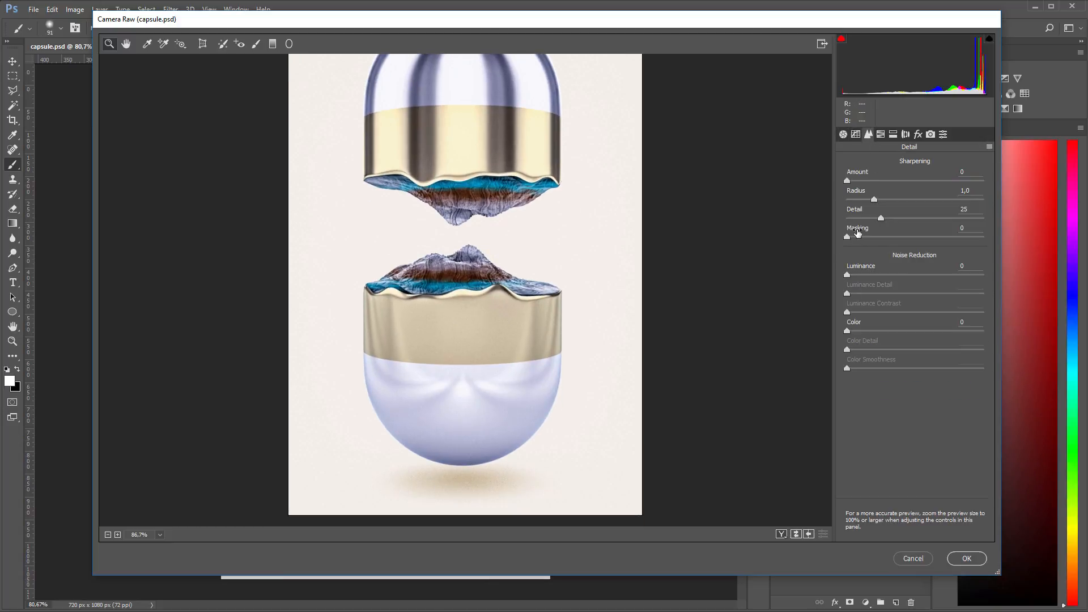
drag(857, 266, 938, 281)
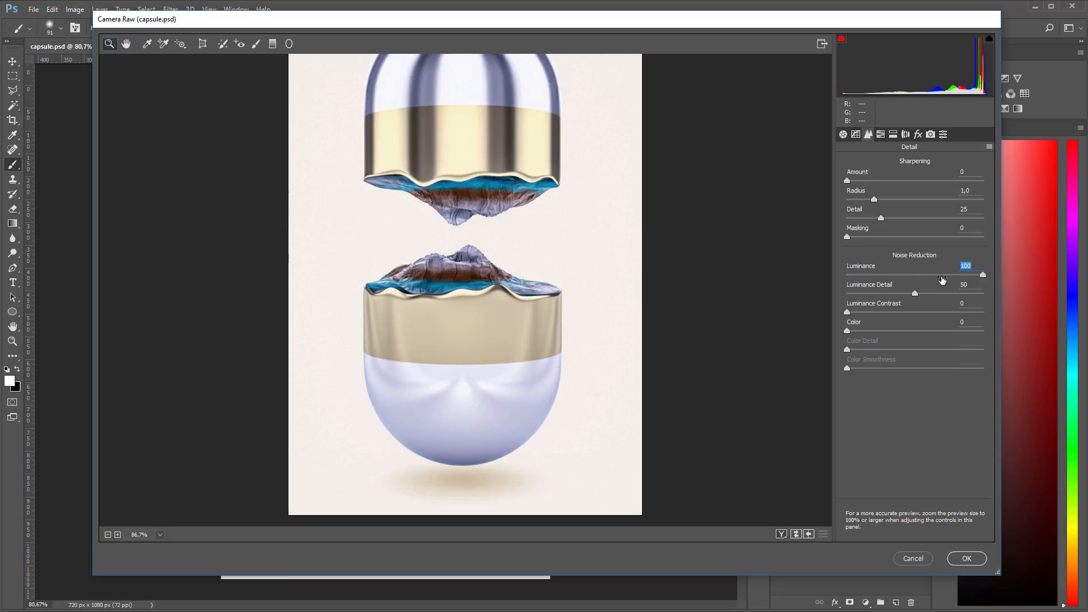
drag(945, 280, 947, 278)
drag(866, 271, 771, 269)
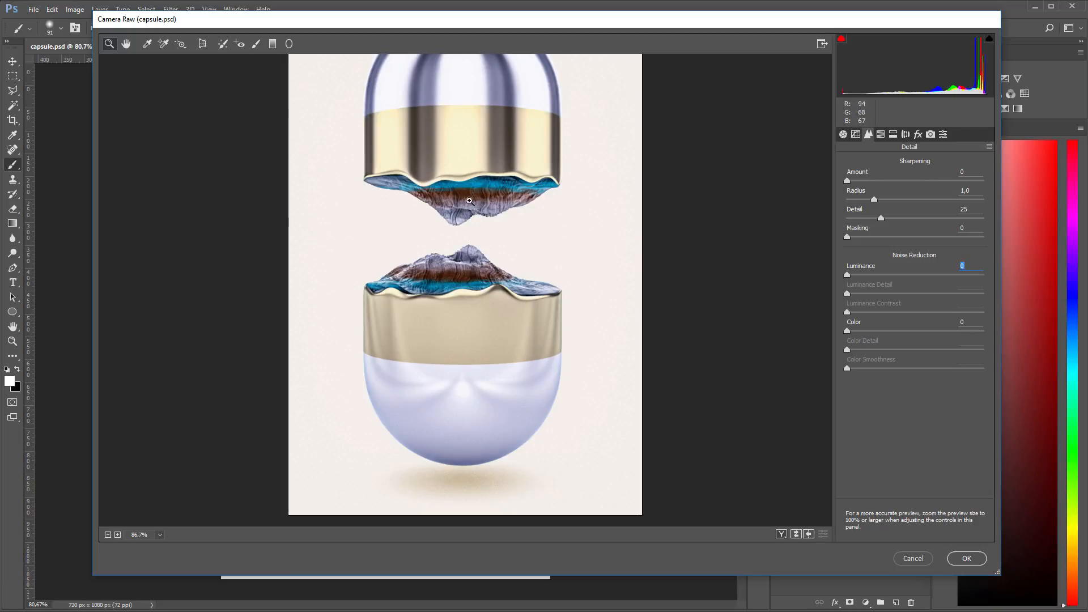
drag(850, 269, 986, 272)
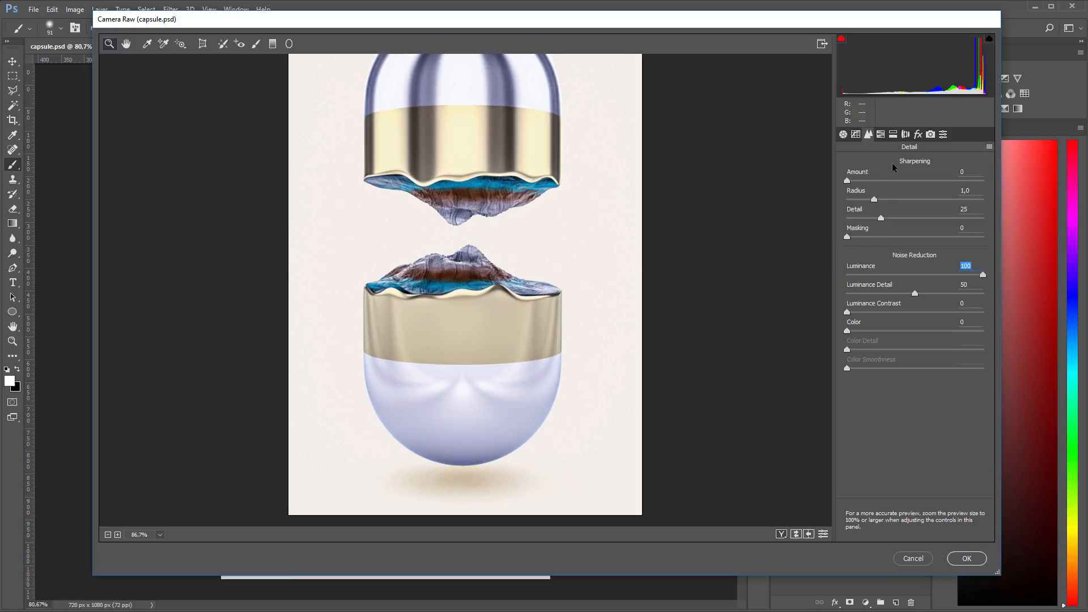
alt+scroll(543, 251, down, 4)
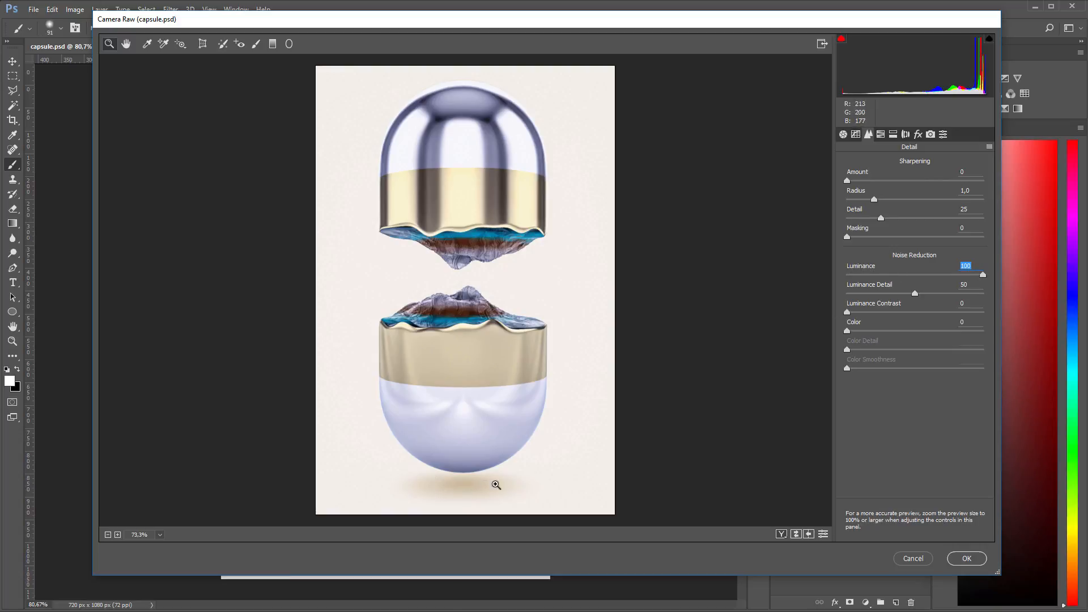
click(966, 559)
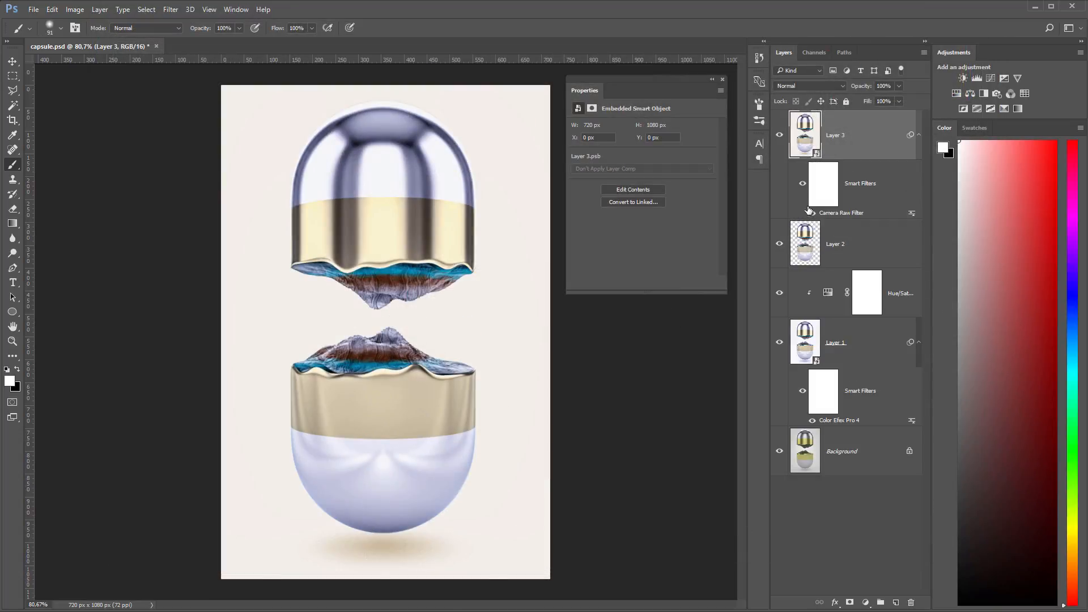
Try limiting the noise reduction to the lower capsule half and its shadow through an inverted, white-painted filter mask, and refill the mask white.
click(824, 181)
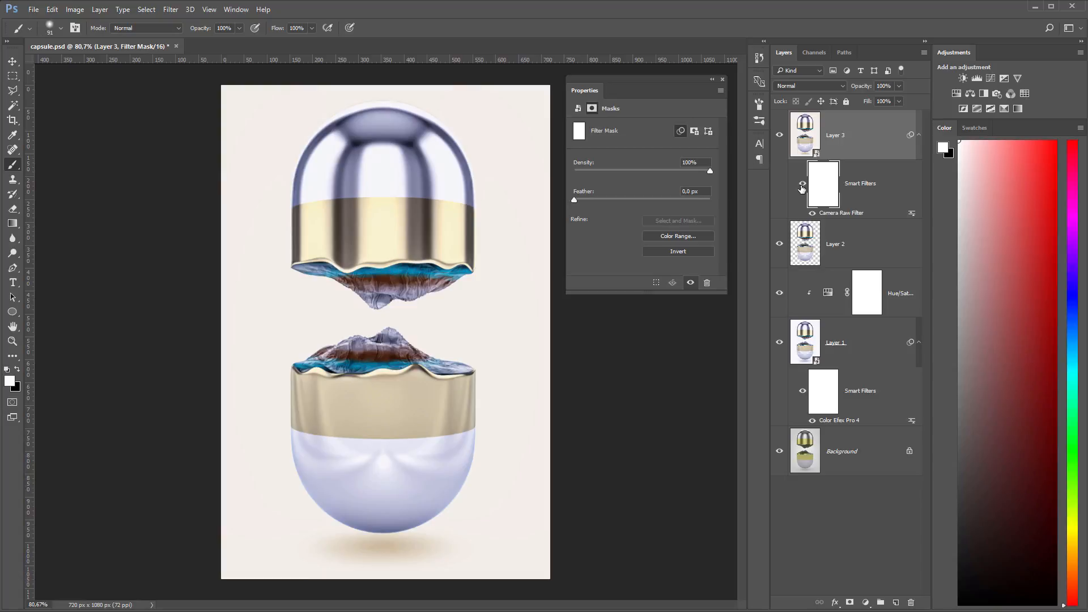
key(ctrl+i)
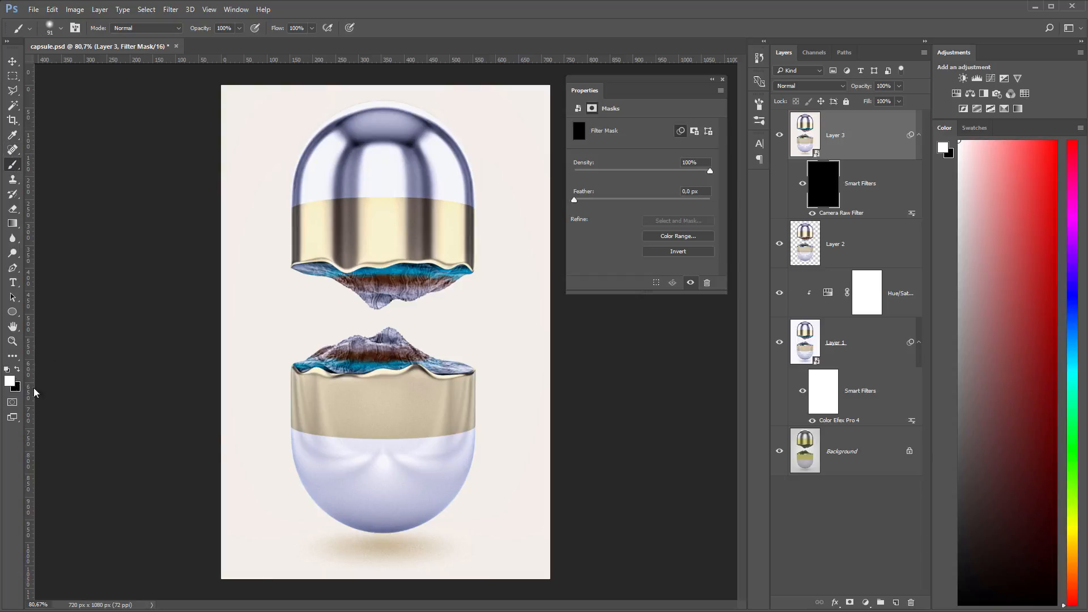
alt+scroll(461, 585, up, 8)
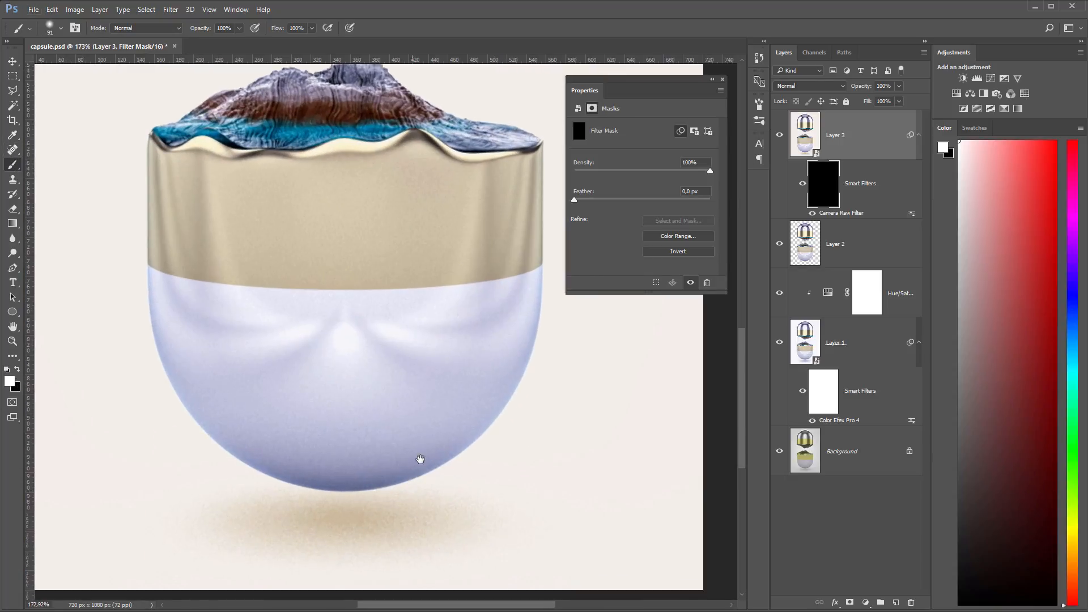
drag(419, 461, 444, 381)
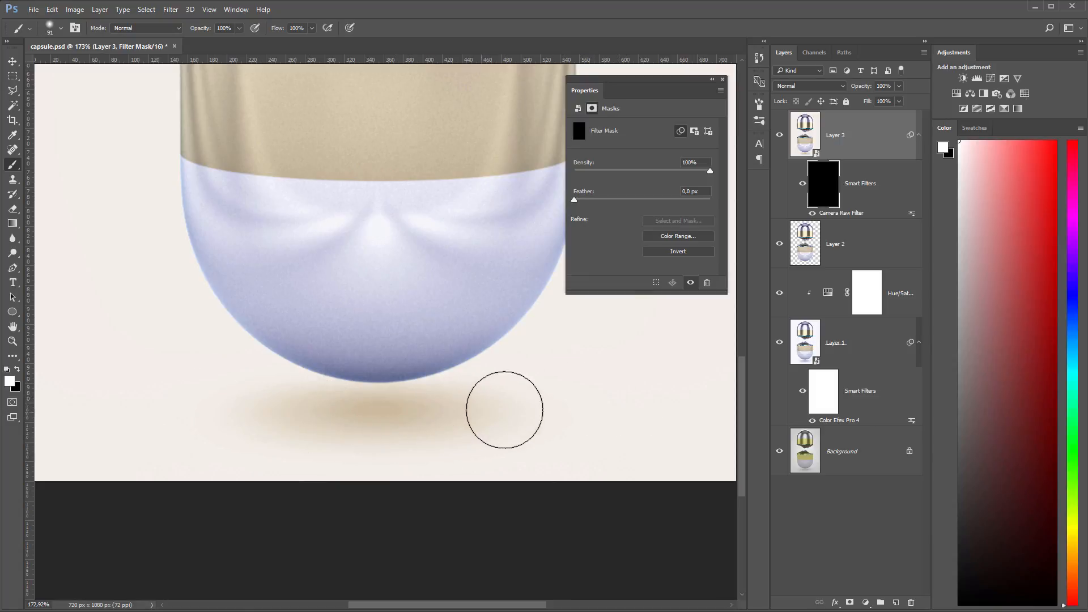
mouse_move(230, 254)
mouse_down()
mouse_move(422, 240)
mouse_move(336, 412)
mouse_move(510, 442)
mouse_up()
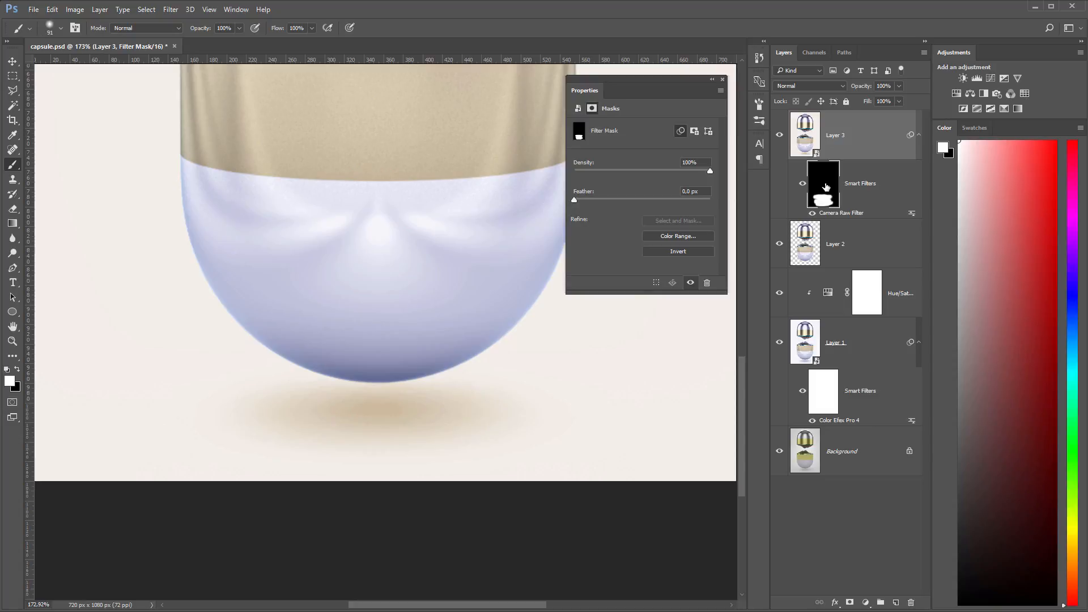
key(alt+BackSpace)
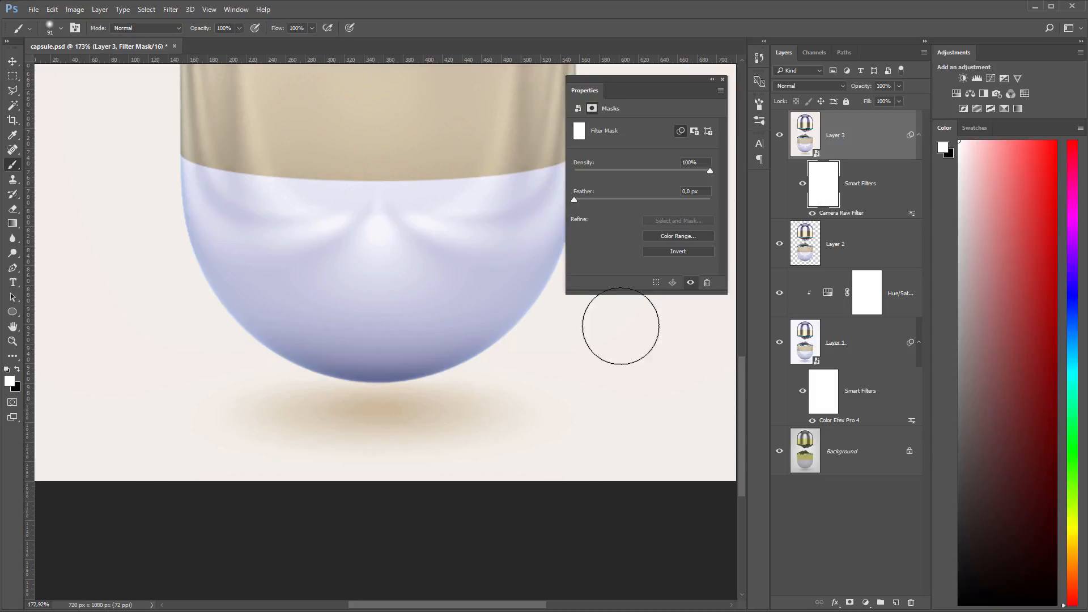
Try masking the noise reduction off both rocky areas with a smaller black brush, and reset the filter mask to white.
alt+scroll(474, 388, down, 5)
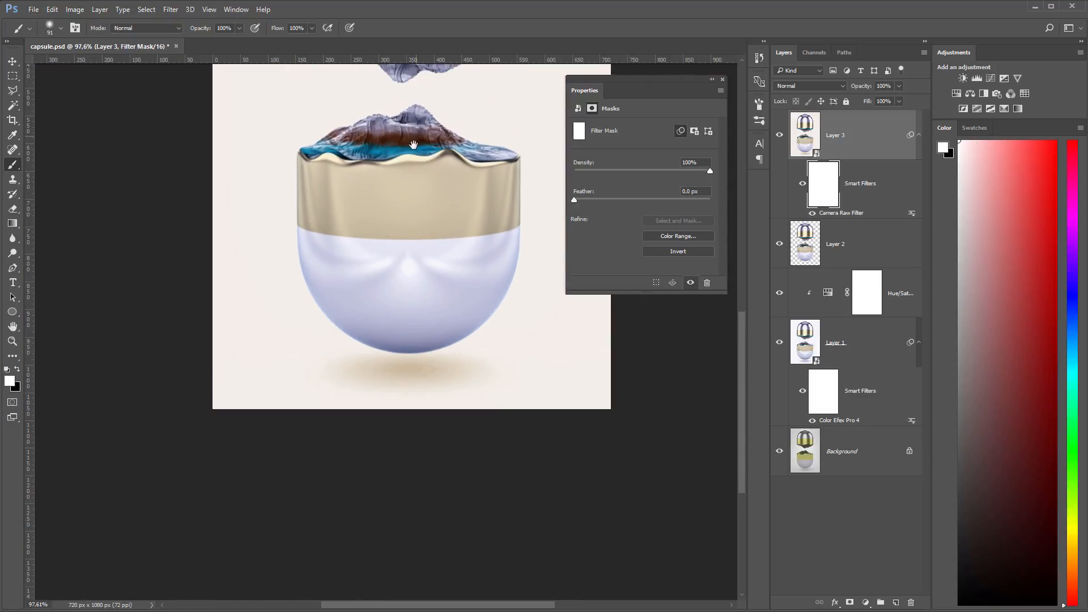
scroll(377, 311, up, 6)
alt+scroll(391, 209, up, 2)
alt+scroll(390, 209, up, 3)
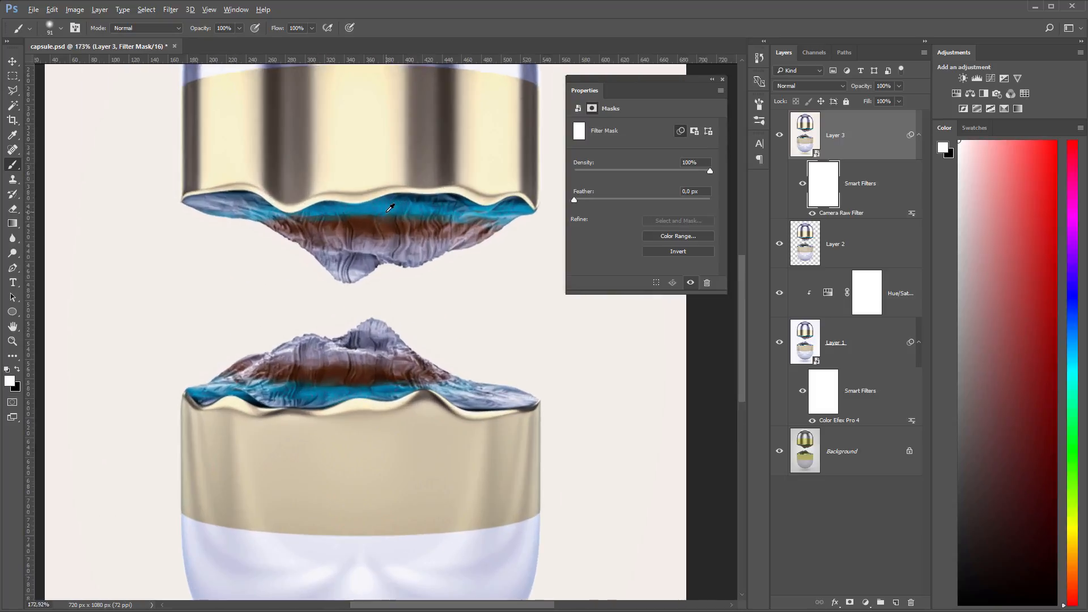
click(722, 79)
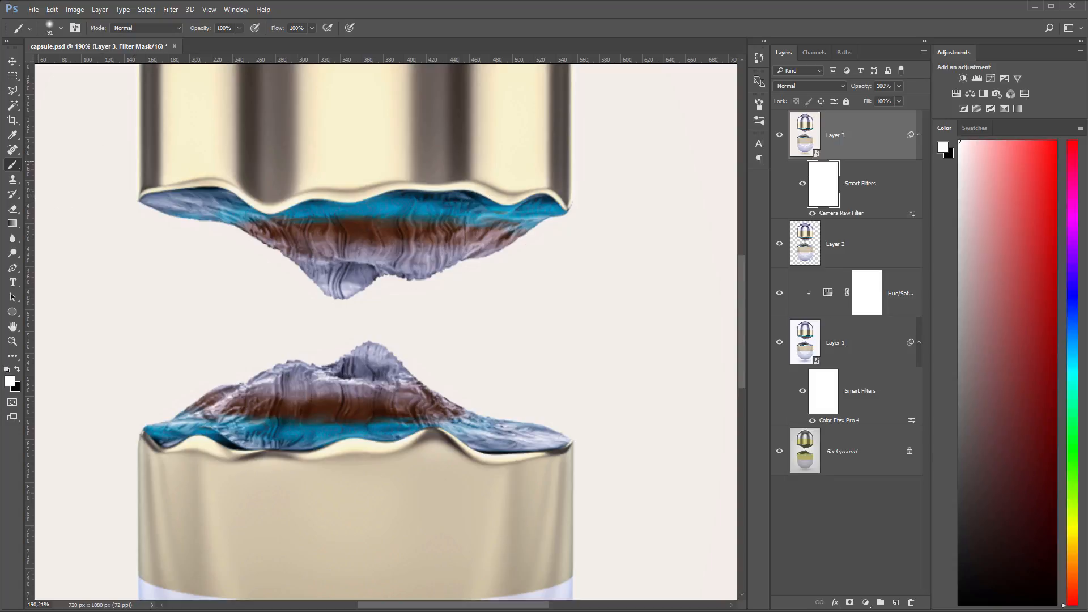
click(17, 370)
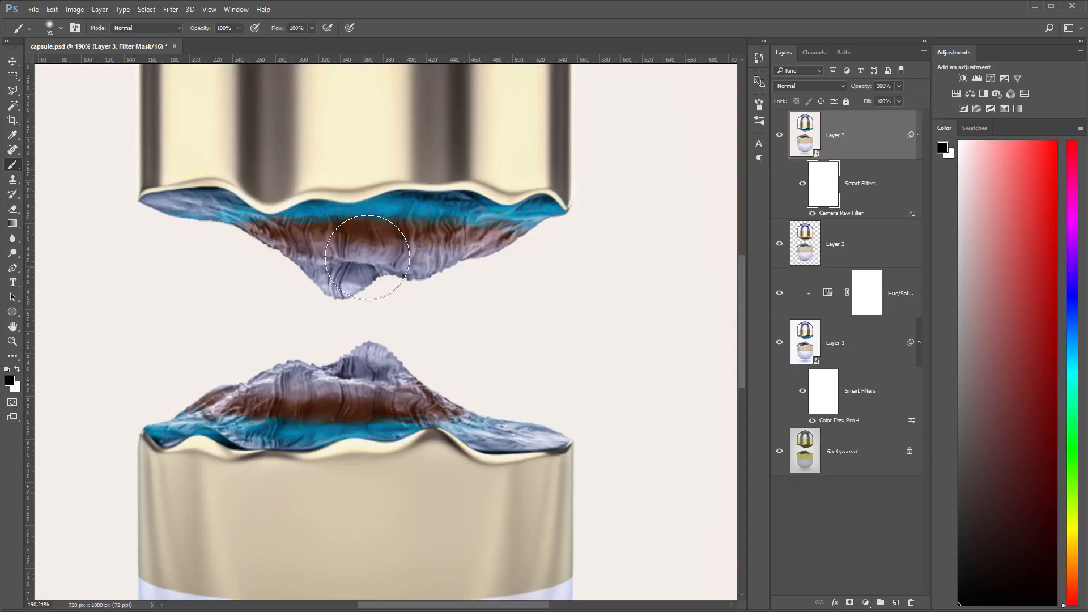
alt+right_drag(387, 243, 441, 242)
mouse_move(440, 242)
mouse_down()
mouse_move(462, 234)
mouse_move(346, 236)
mouse_move(327, 253)
mouse_move(357, 263)
mouse_move(447, 245)
mouse_move(409, 212)
mouse_move(318, 229)
mouse_move(175, 215)
mouse_move(318, 261)
mouse_move(532, 214)
mouse_up()
mouse_move(398, 383)
mouse_down()
mouse_move(372, 357)
mouse_move(306, 396)
mouse_move(218, 400)
mouse_move(441, 414)
mouse_move(522, 437)
mouse_move(255, 415)
mouse_move(185, 422)
mouse_move(227, 419)
mouse_up()
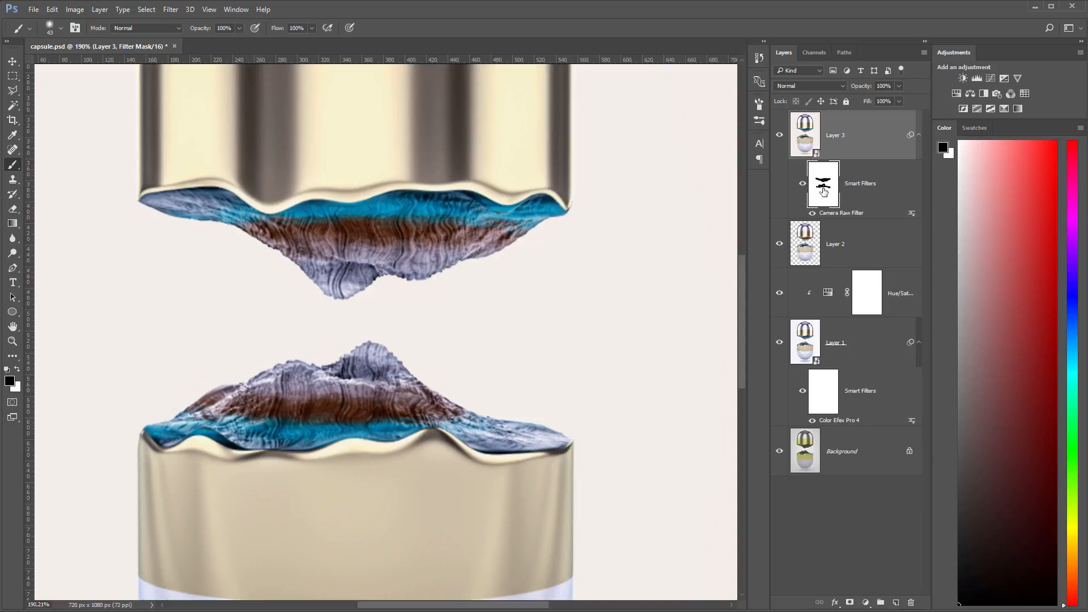
key(ctrl+BackSpace)
alt+scroll(434, 197, down, 4)
alt+scroll(437, 190, down, 3)
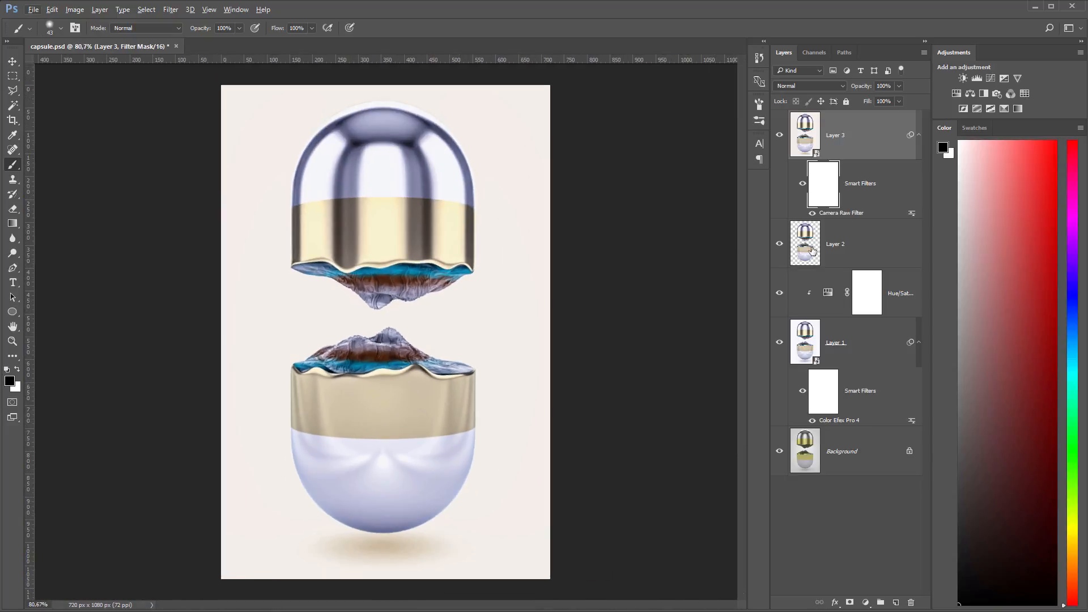
Add a dark post-crop vignette of about -50 to Layer 3's Camera Raw Filter, keeping the Highlight Priority style.
double_click(845, 215)
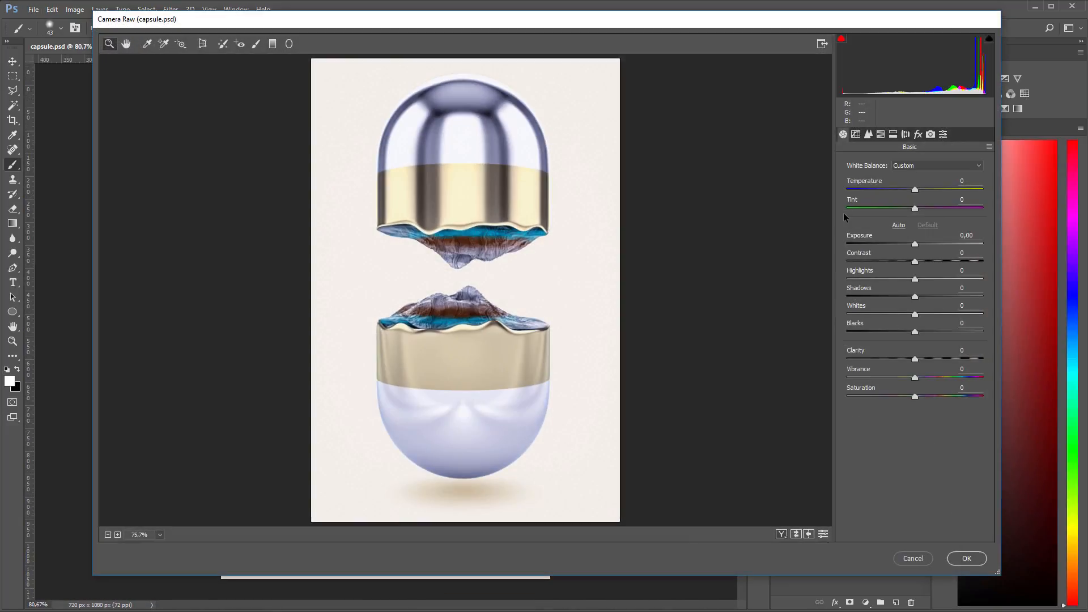
click(918, 134)
click(865, 318)
drag(865, 318, 837, 321)
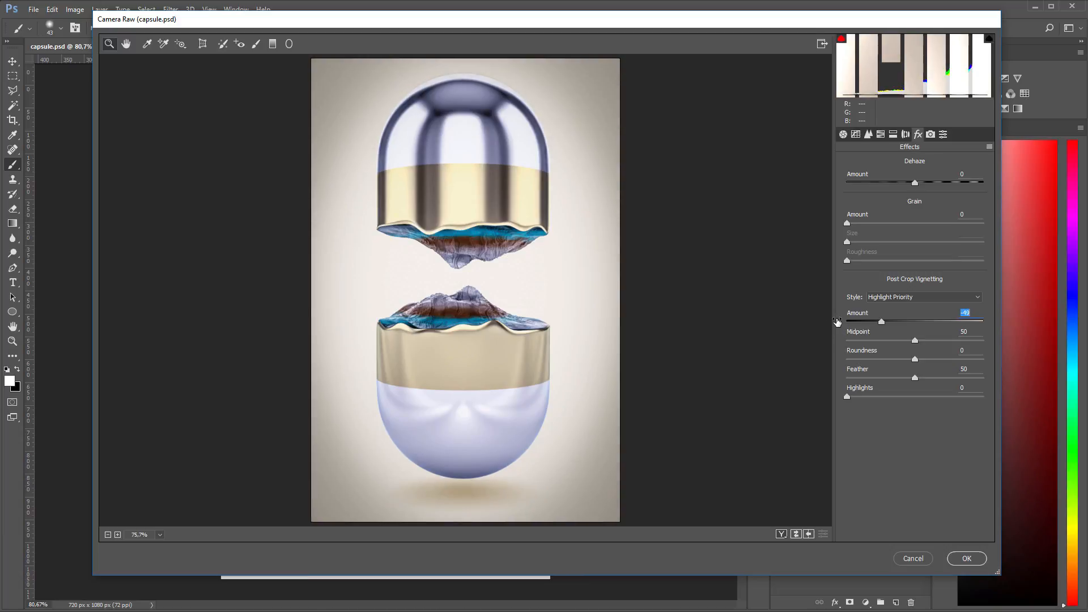
drag(838, 321, 839, 321)
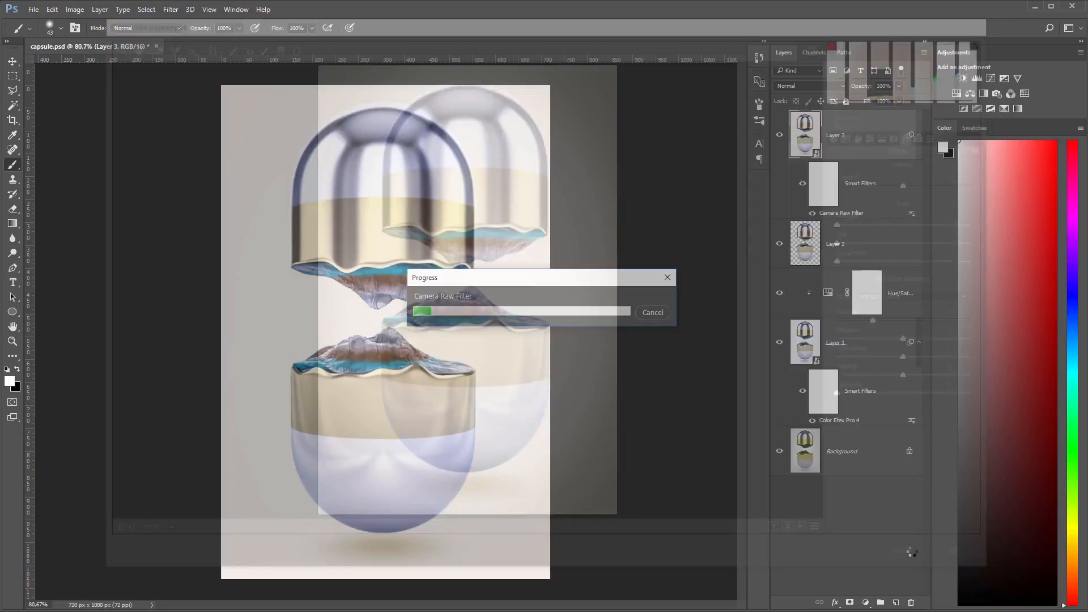
click(967, 559)
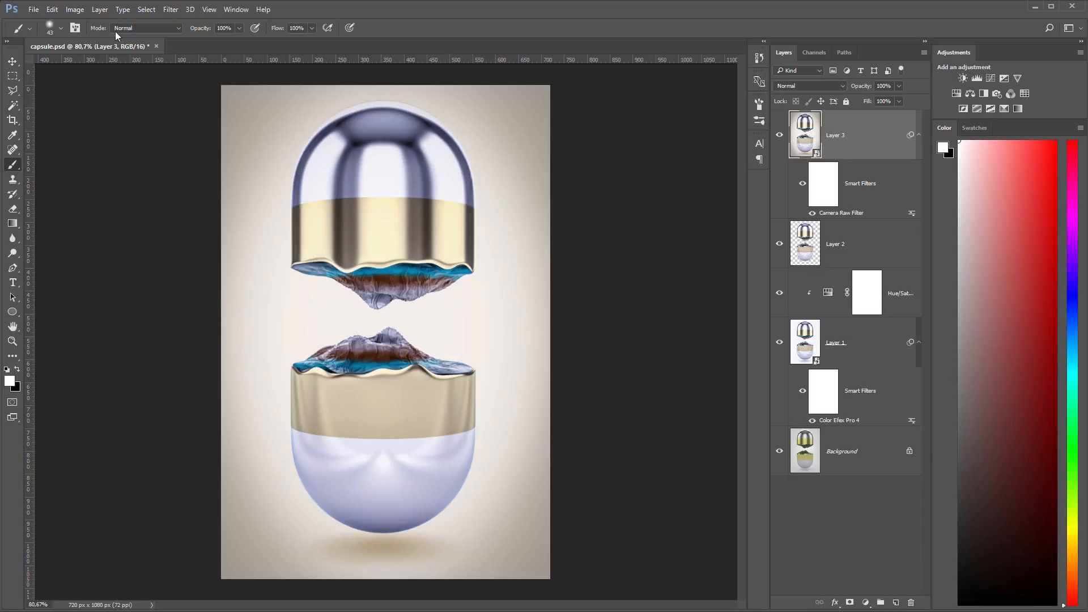
Apply the Color Efex Pro 4 Image Borders filter to Layer 3 with Typ 1 and size -22%, and save the document.
click(169, 9)
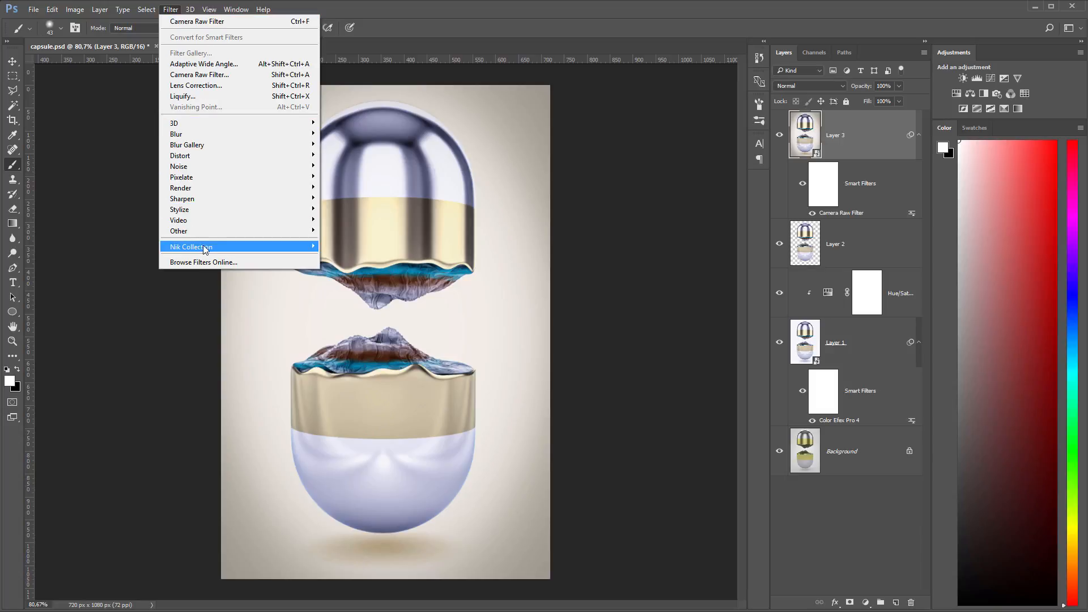
mouse_move(222, 246)
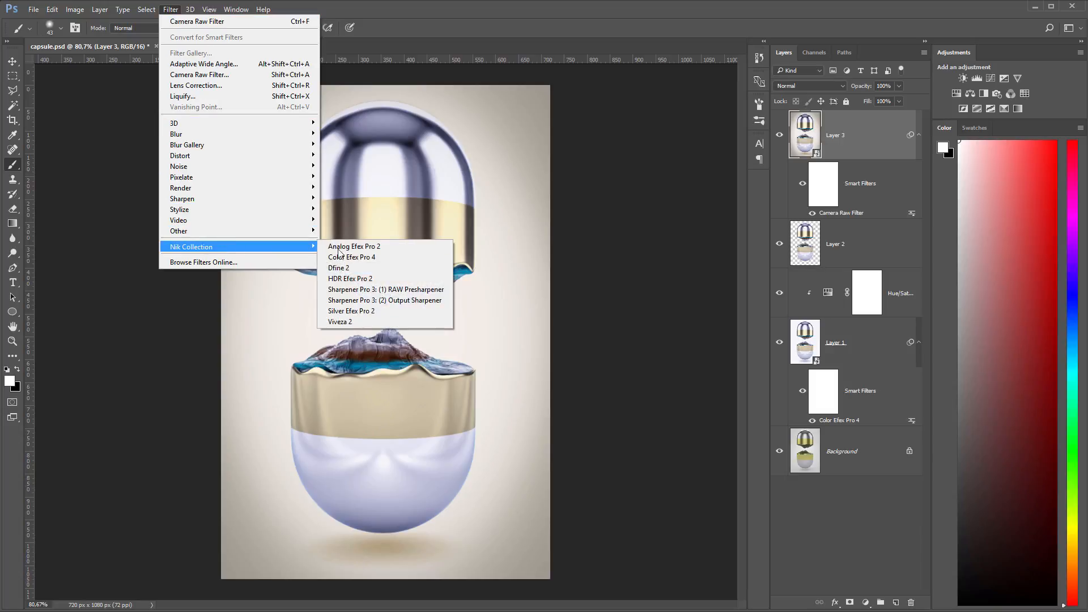
click(379, 259)
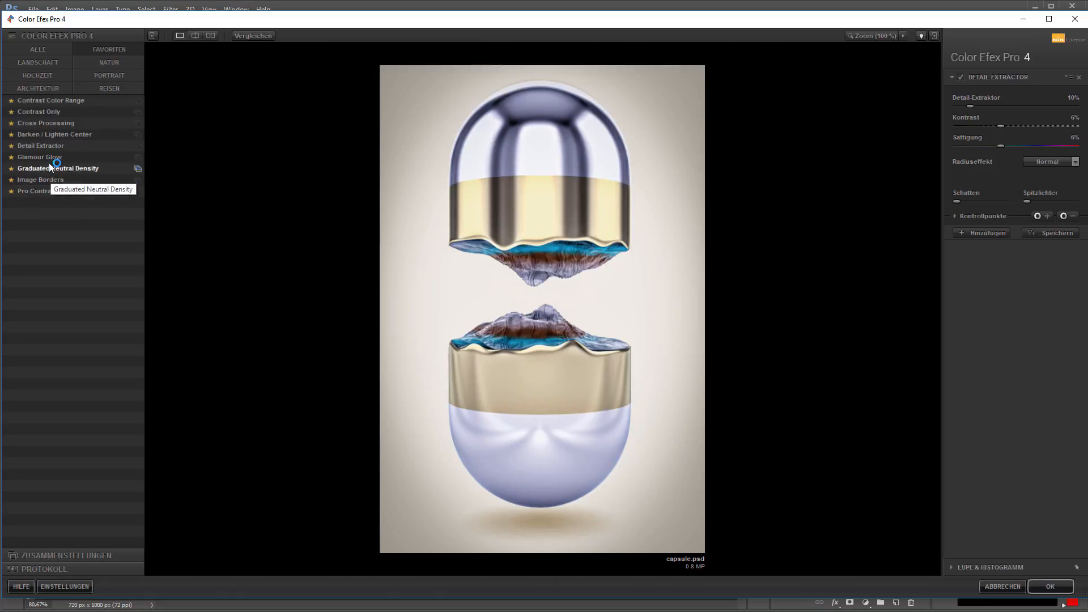
click(48, 180)
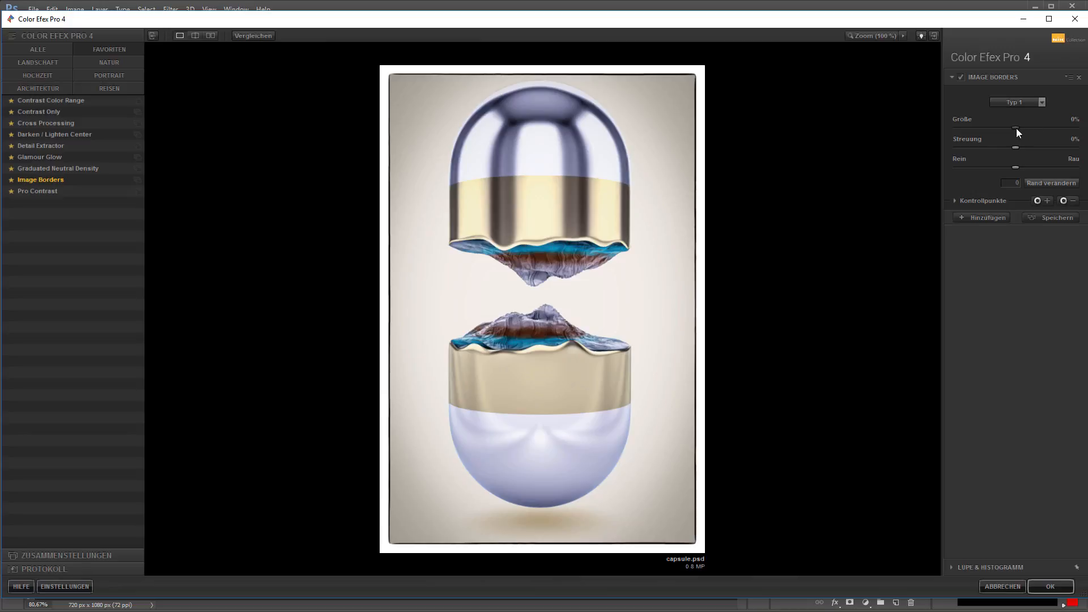
drag(1015, 128, 1004, 128)
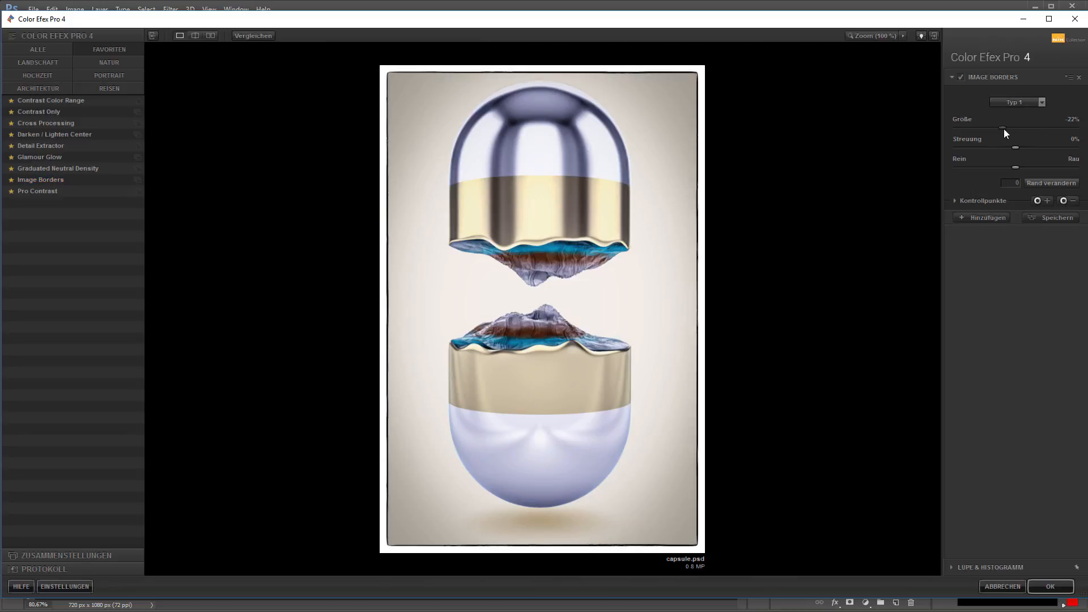
click(1063, 583)
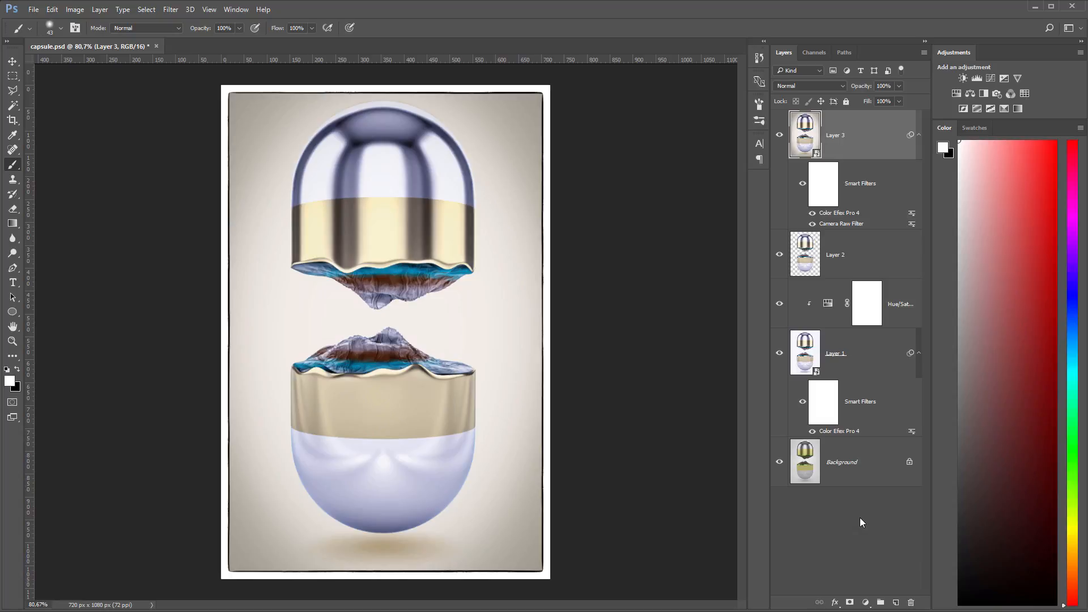
key(ctrl+s)
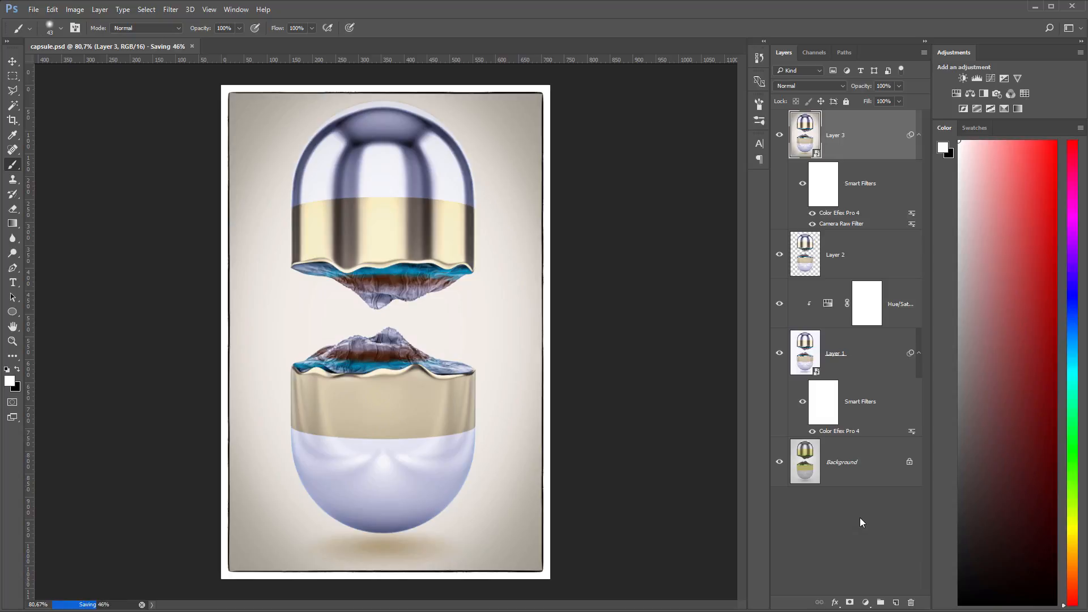